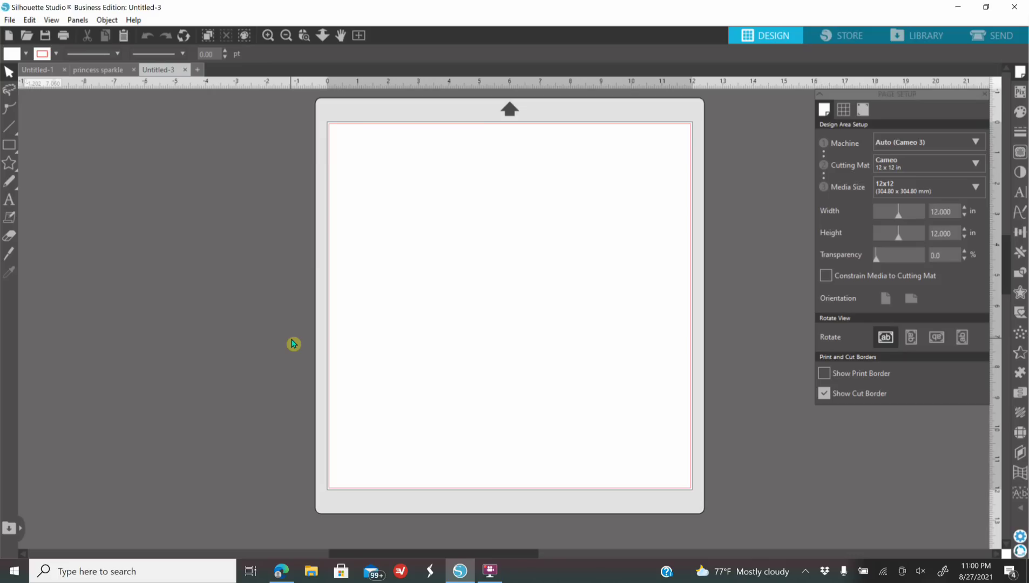
- Draw a rounded rectangle about 4.9 by 2.3 in on the page
click(268, 35)
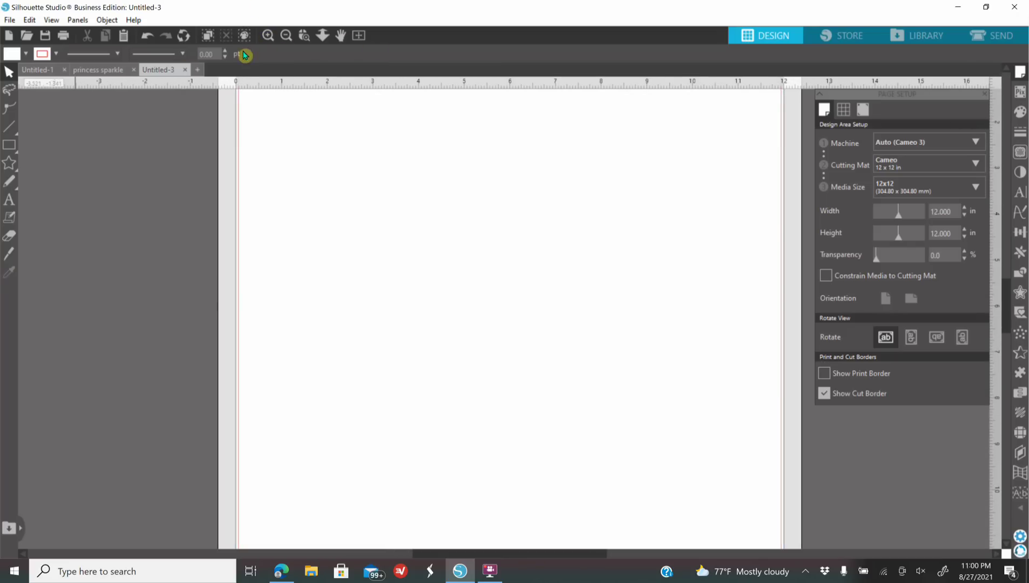
click(268, 36)
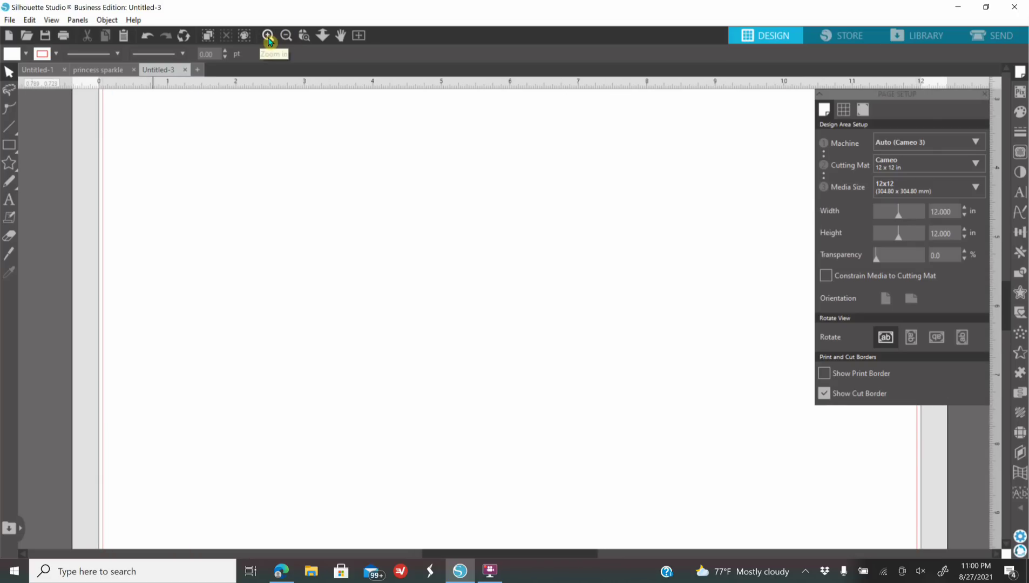
click(286, 36)
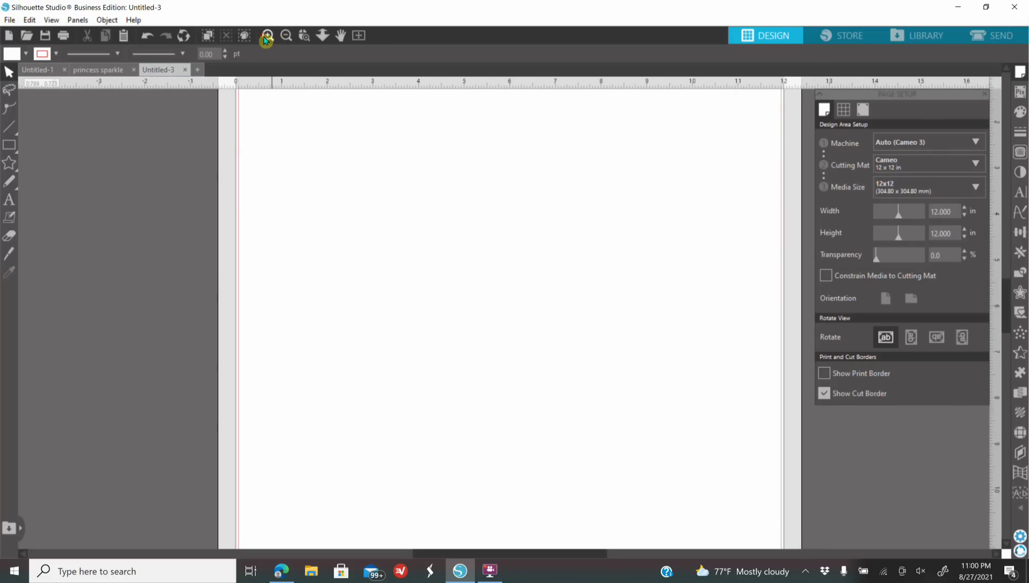
click(267, 36)
key(t)
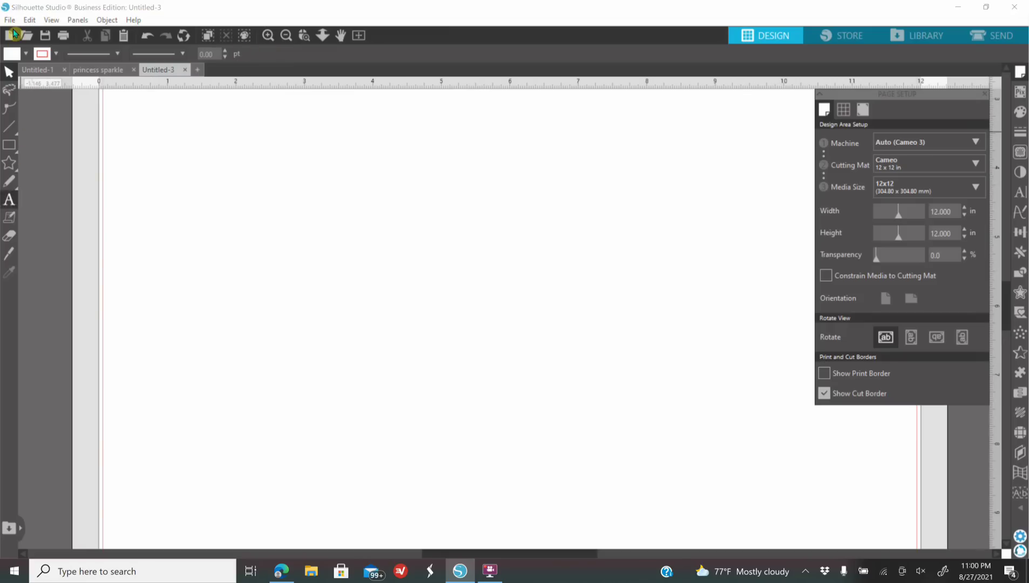
click(12, 146)
click(45, 145)
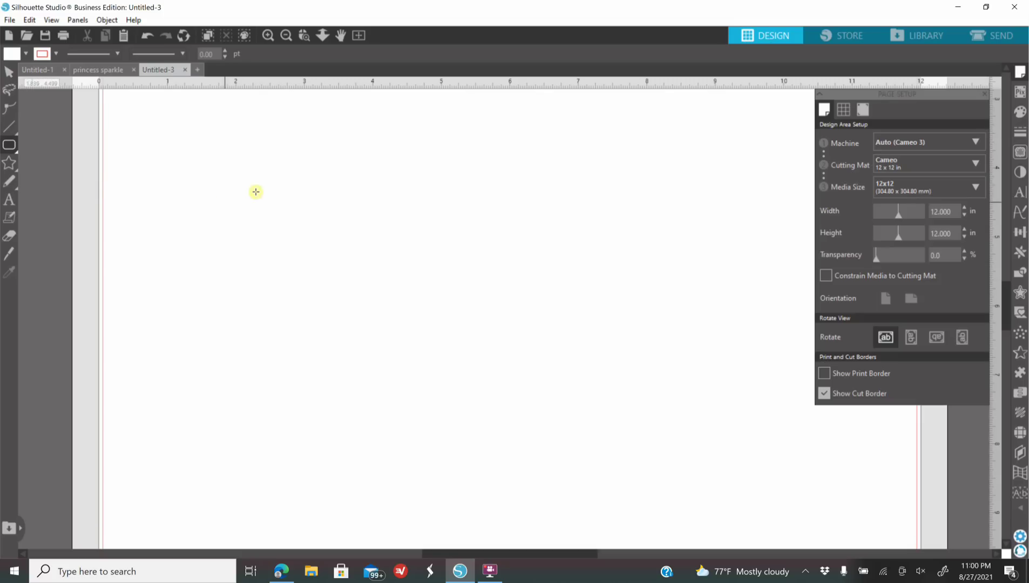
mouse_move(292, 179)
mouse_down()
mouse_move(391, 289)
mouse_move(627, 336)
mouse_up()
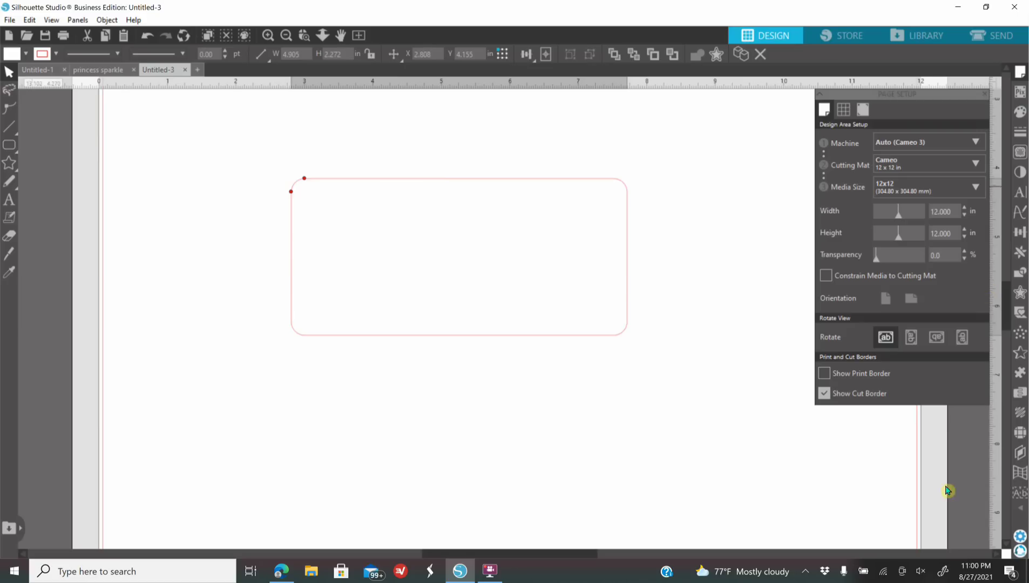
- Set the tool preference for after creating a shape to Continue Drawing Shapes and apply it
click(1020, 537)
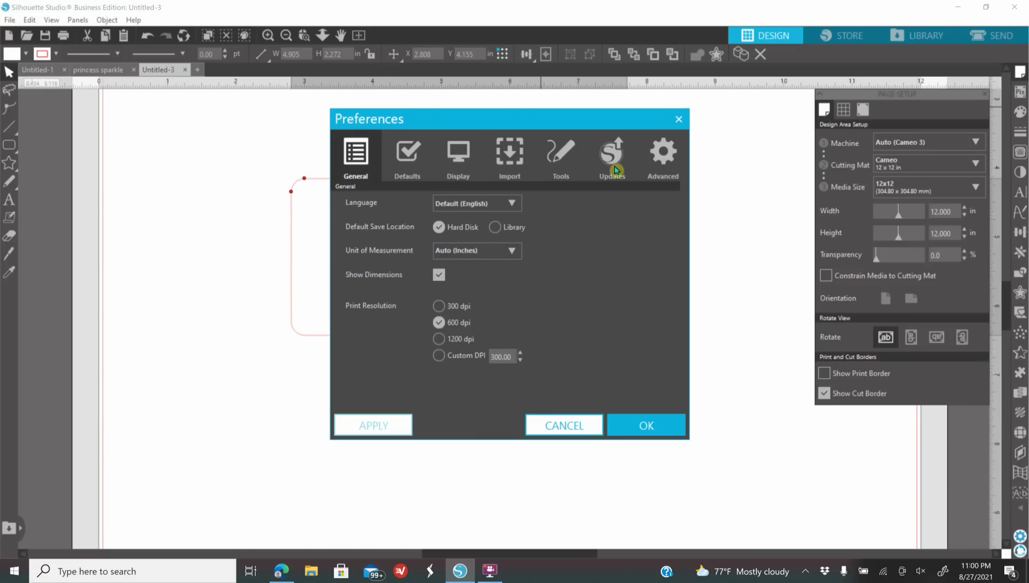
click(558, 164)
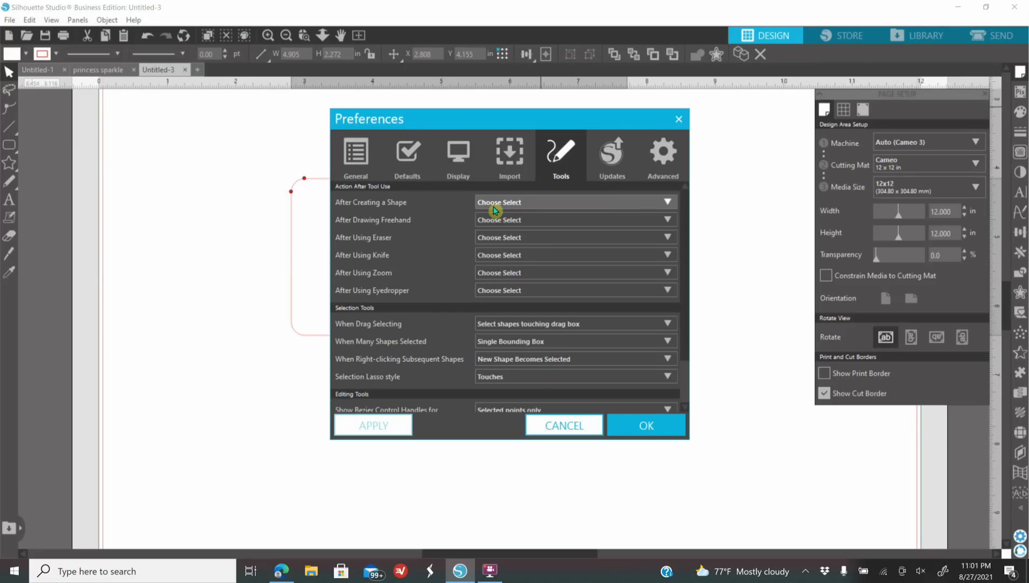
click(508, 207)
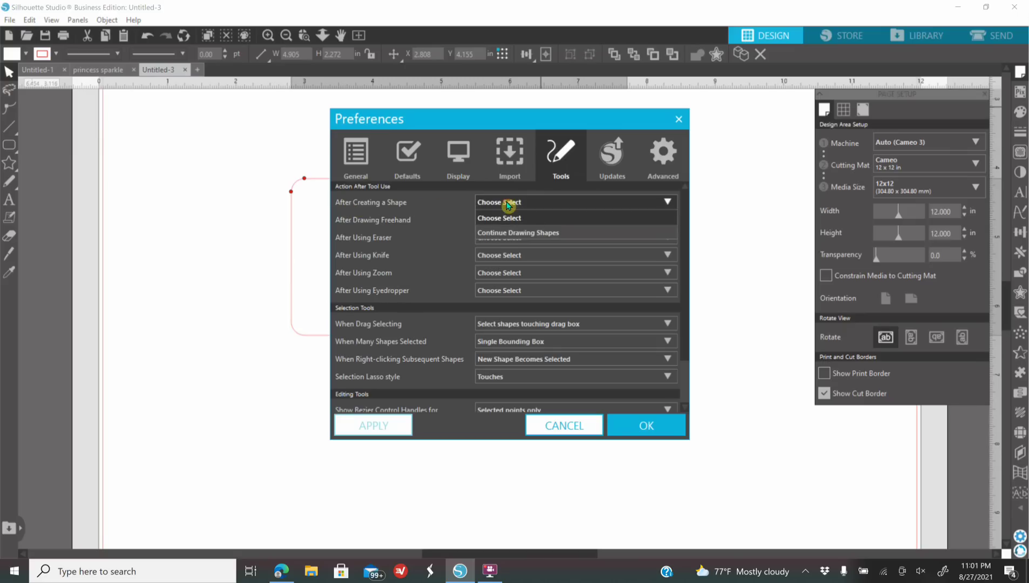
click(517, 234)
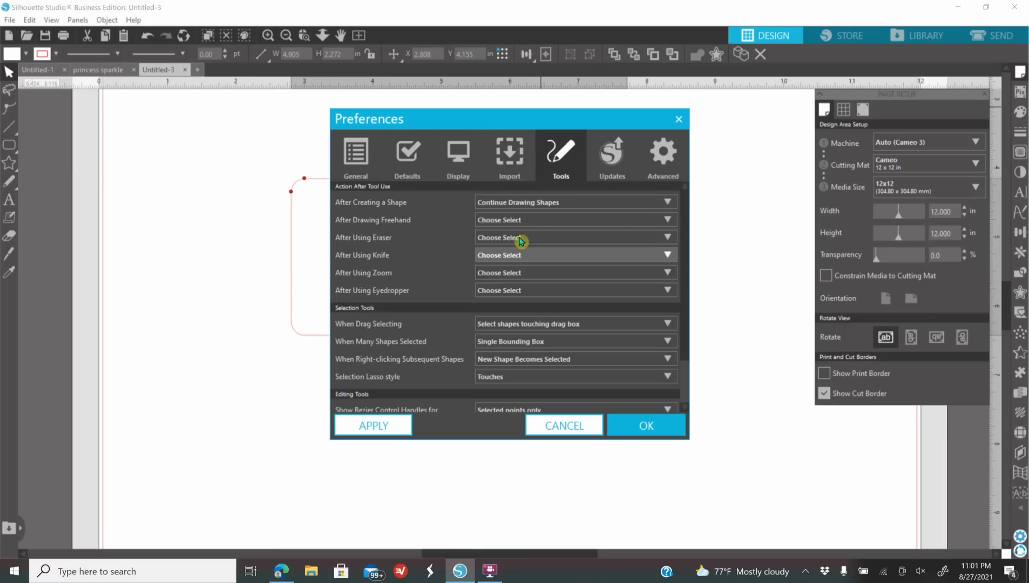
click(396, 426)
click(656, 430)
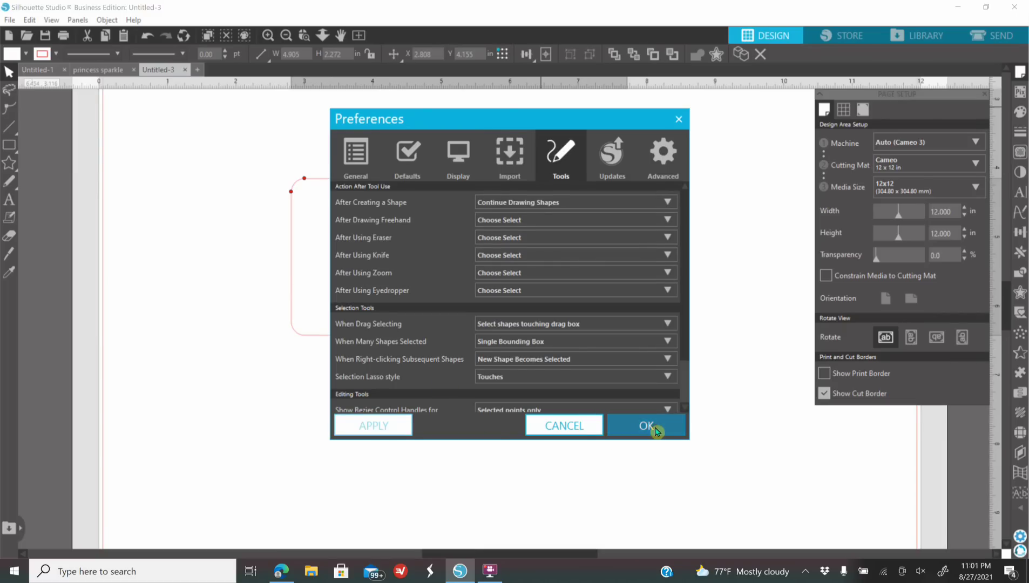
- Draw three more rounded rectangles overlapping the first, the initial one about 4.5 by 2.1 in and the final one about 3.9 by 2.2 in
click(16, 150)
click(46, 148)
mouse_move(378, 260)
mouse_down()
mouse_move(416, 322)
mouse_move(568, 386)
mouse_move(688, 405)
mouse_up()
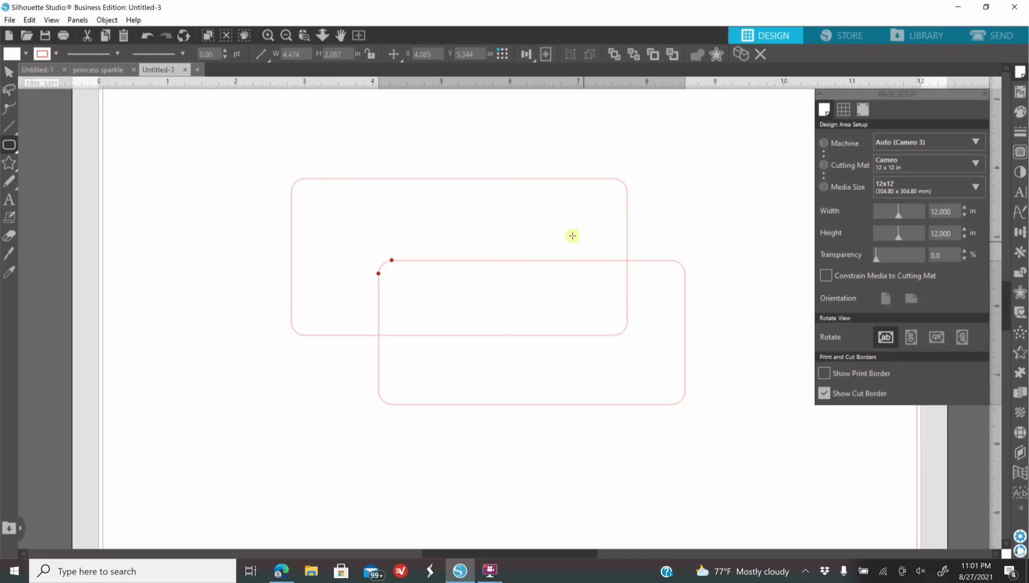
drag(466, 208, 718, 365)
drag(466, 185, 734, 344)
click(8, 72)
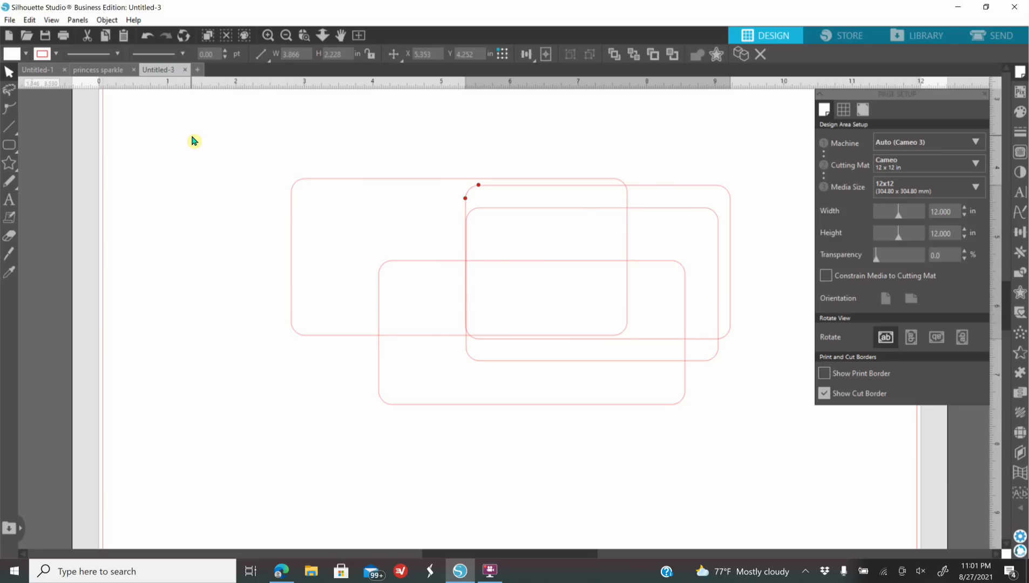
- Set the tool preference for after creating a shape to Choose Select and apply it
click(1018, 537)
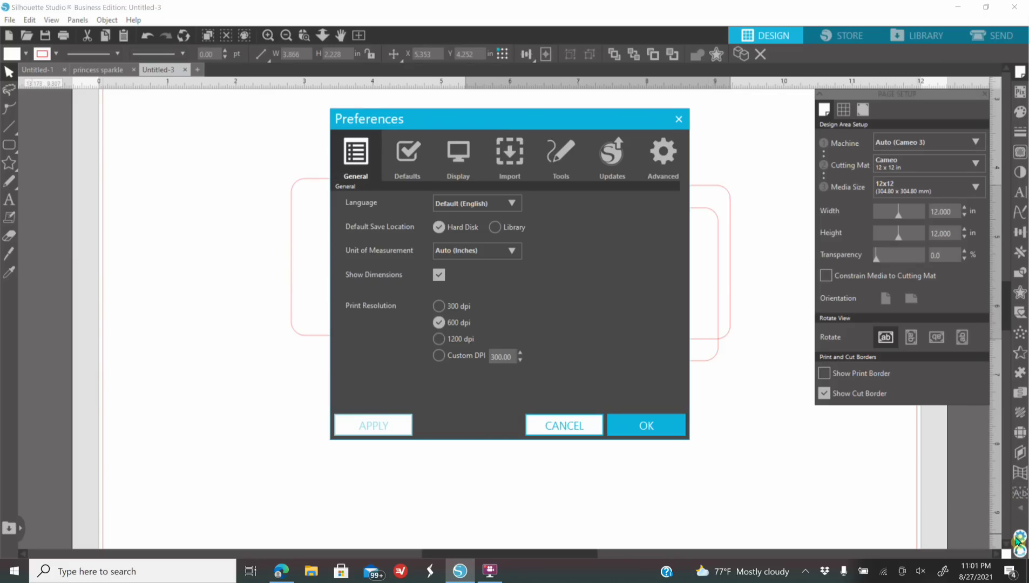
click(563, 169)
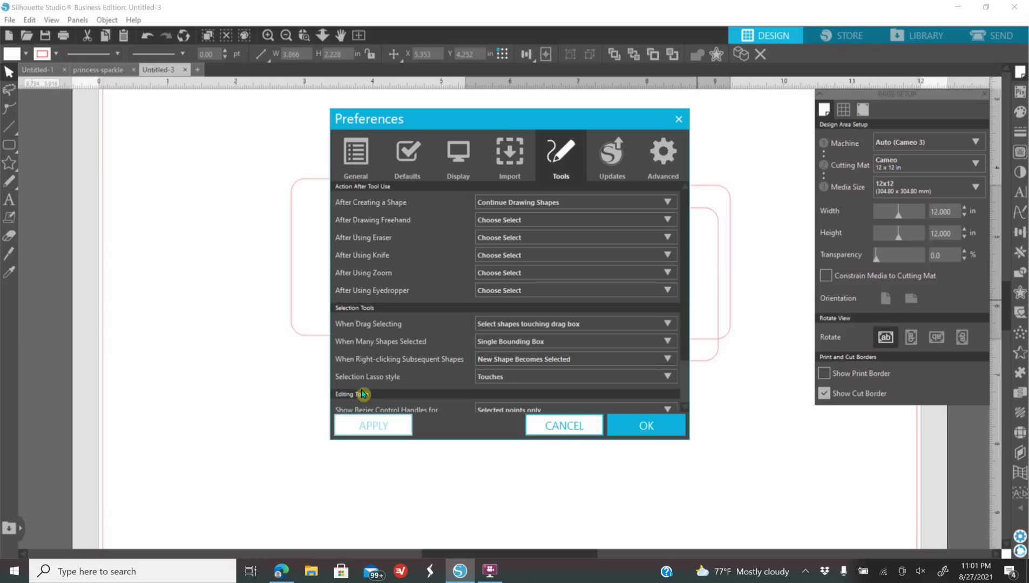
click(508, 202)
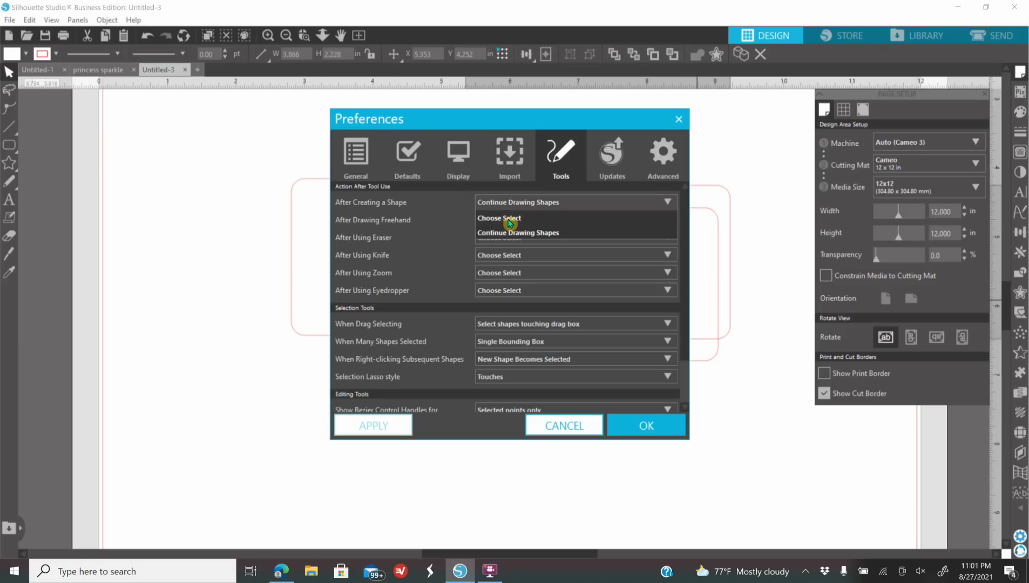
click(509, 221)
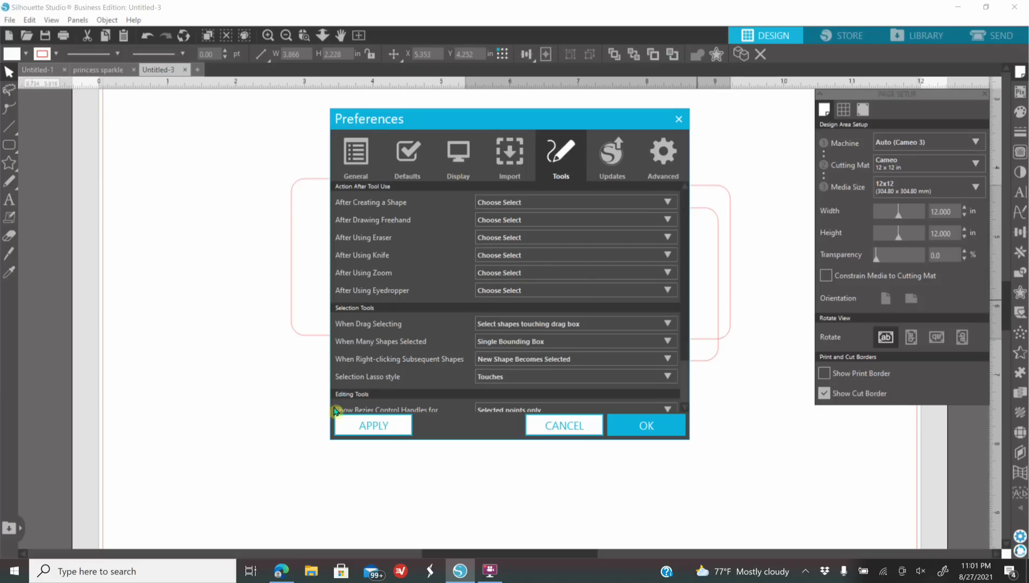
click(380, 432)
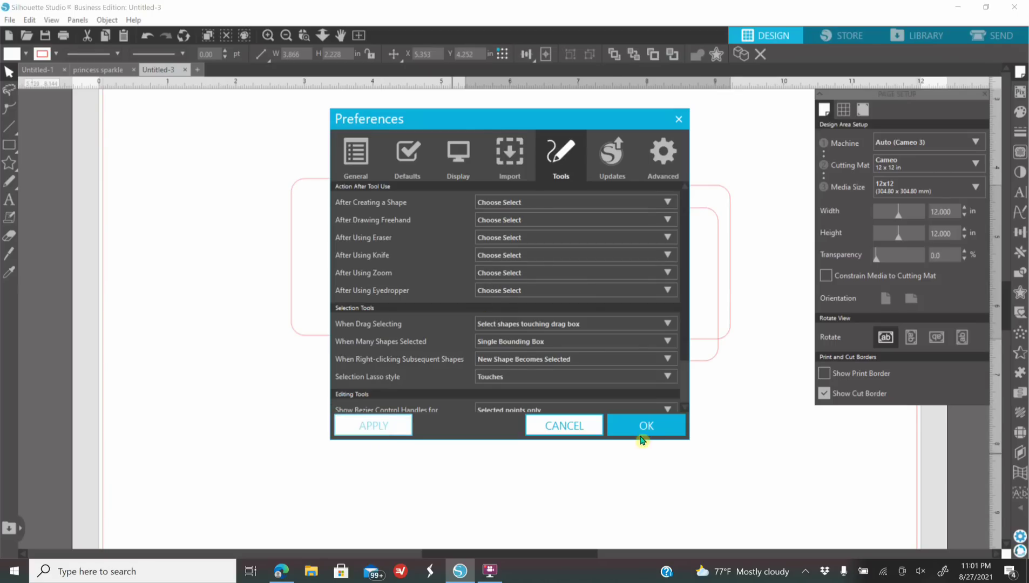
click(649, 429)
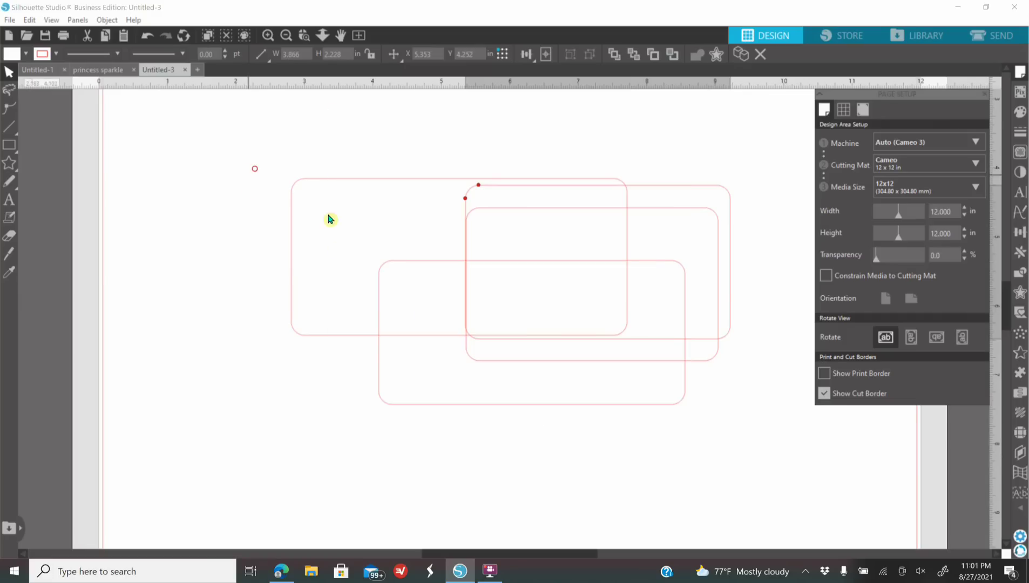
- Delete all the overlapping rounded rectangles from the page
drag(250, 170, 727, 412)
key(Delete)
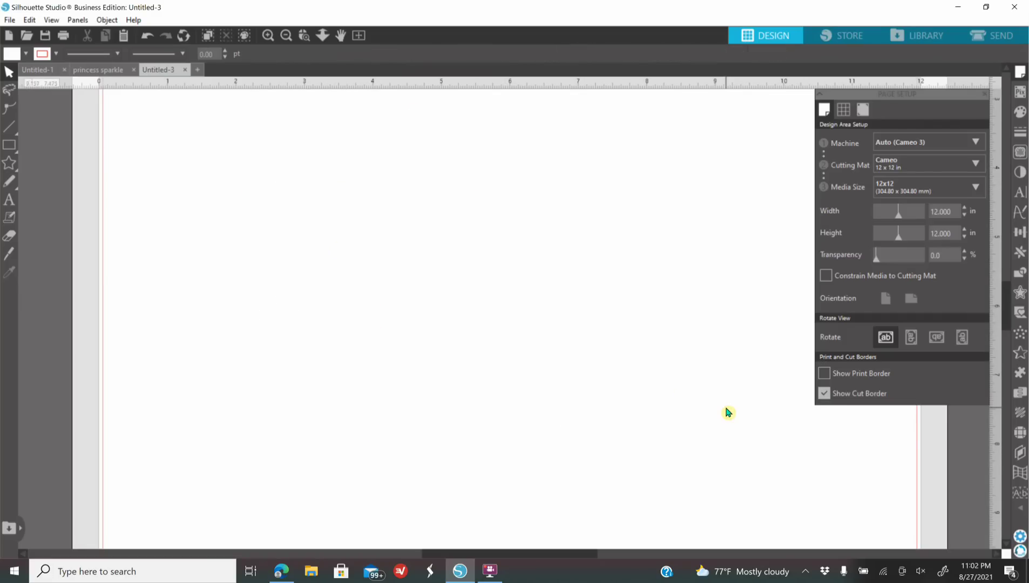
click(287, 36)
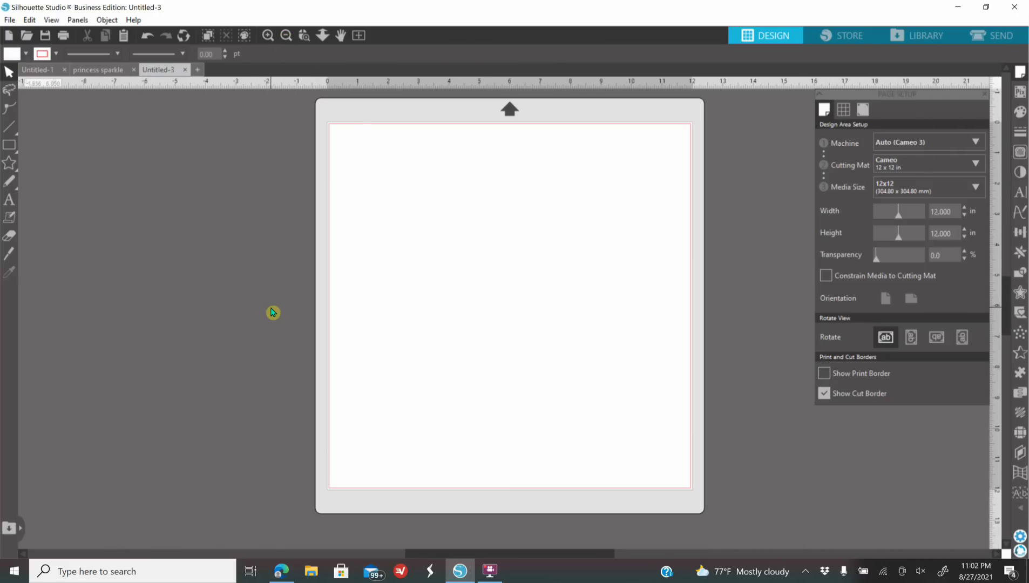
- Try the page transparency at 100% to reveal the cutting mat grid, and return it to 0%
scroll(273, 312, up, 2)
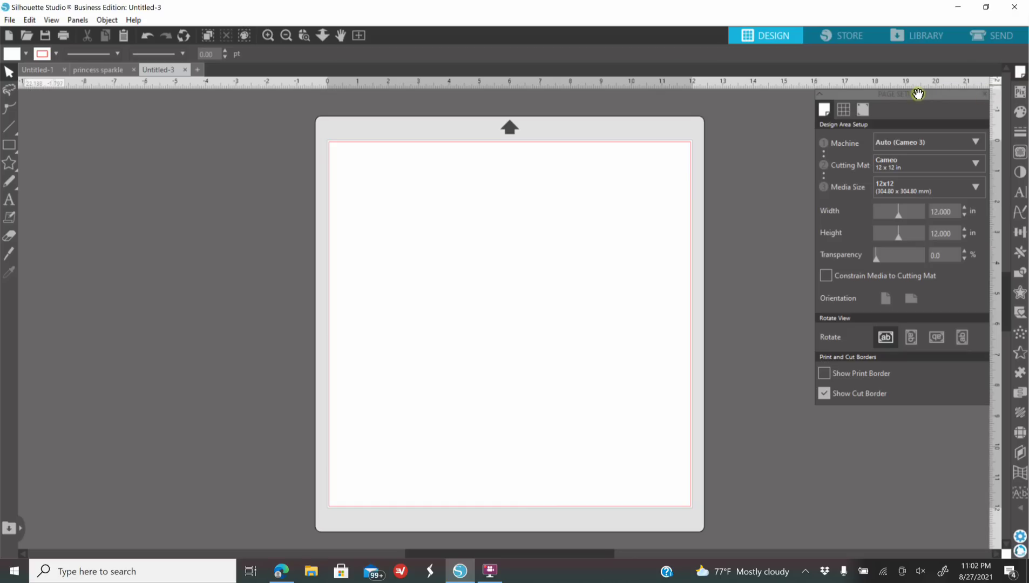
click(1020, 76)
click(1021, 76)
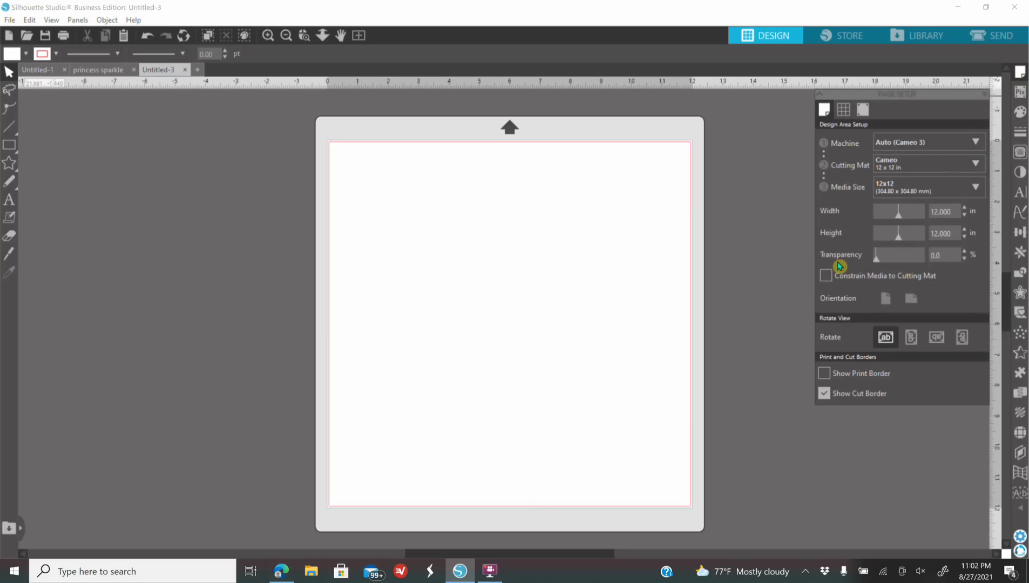
drag(877, 258, 940, 266)
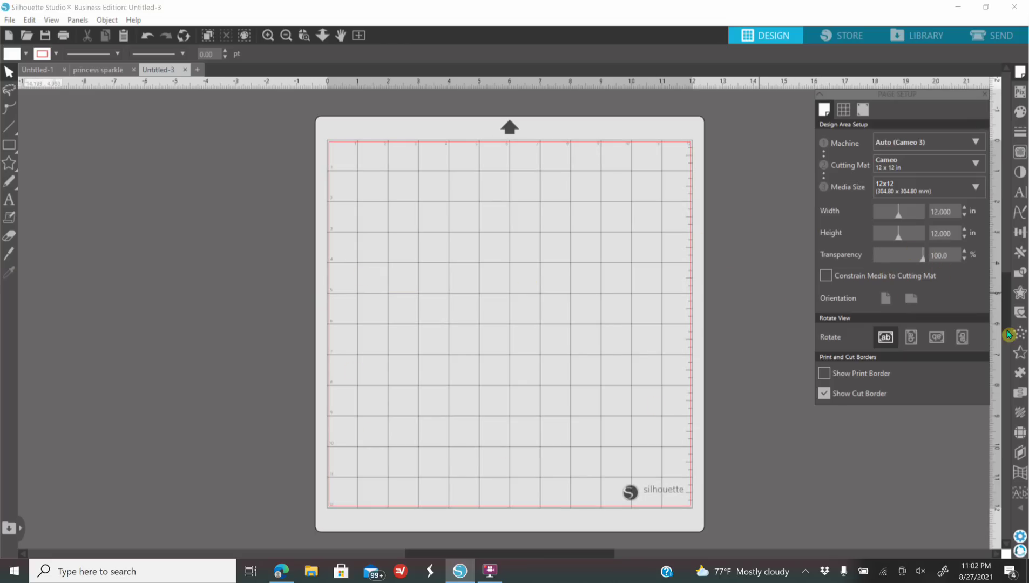
drag(925, 266, 825, 278)
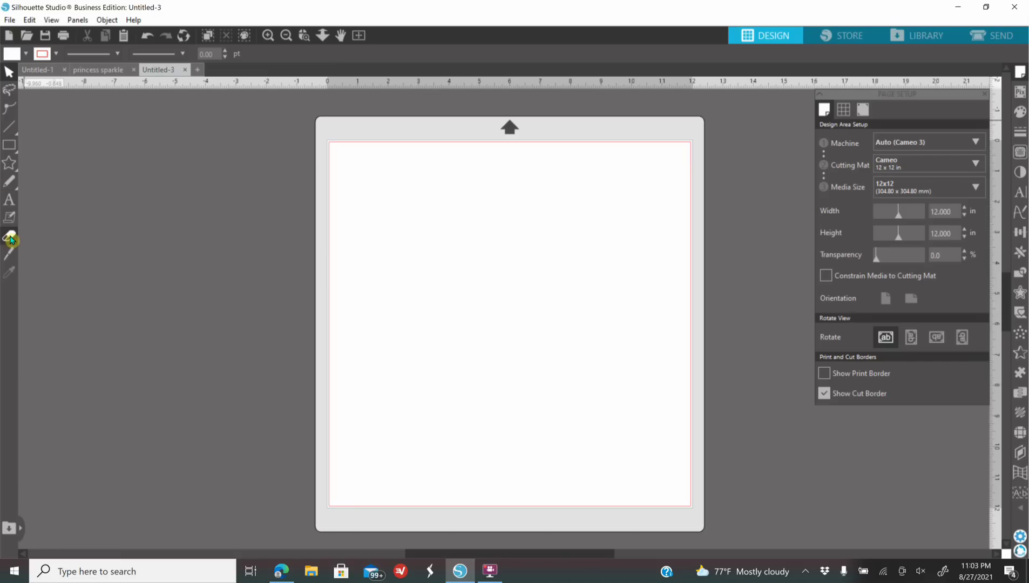
mouse_move(6, 145)
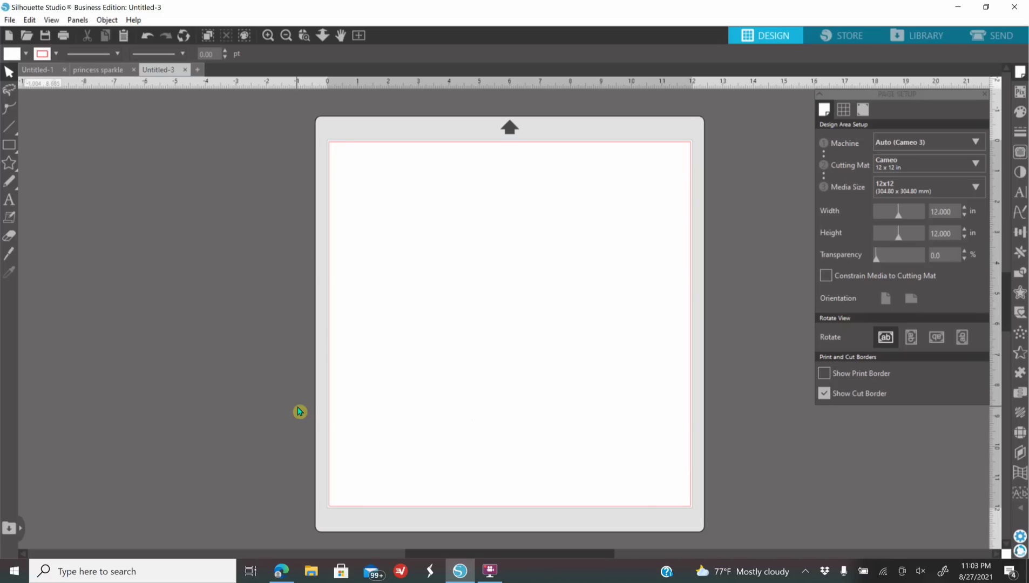
- Switch to the browser's circle scallop svg image results and copy the solid teal scalloped circle with two white rings
click(281, 572)
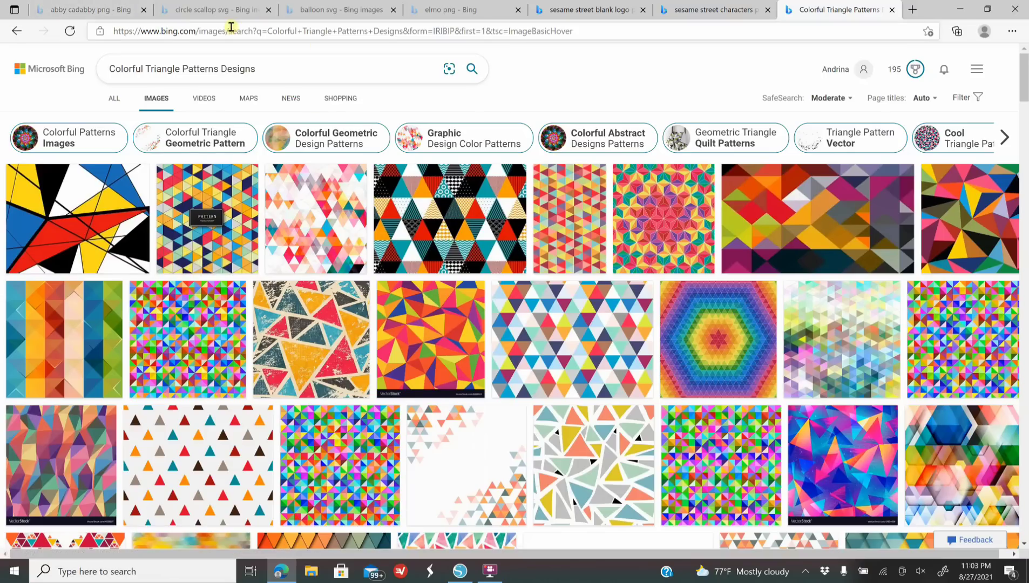
click(178, 20)
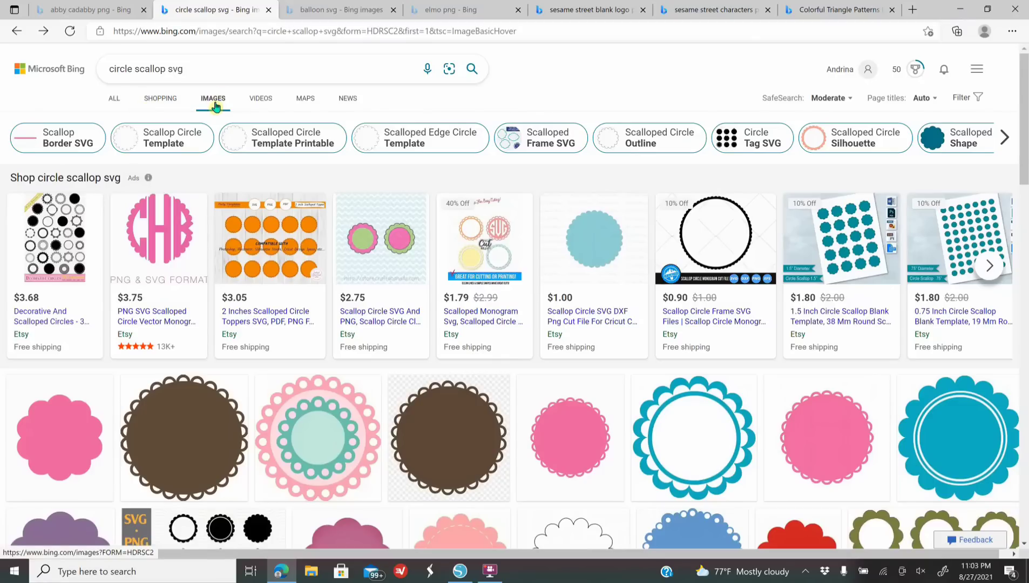
scroll(586, 283, down, 3)
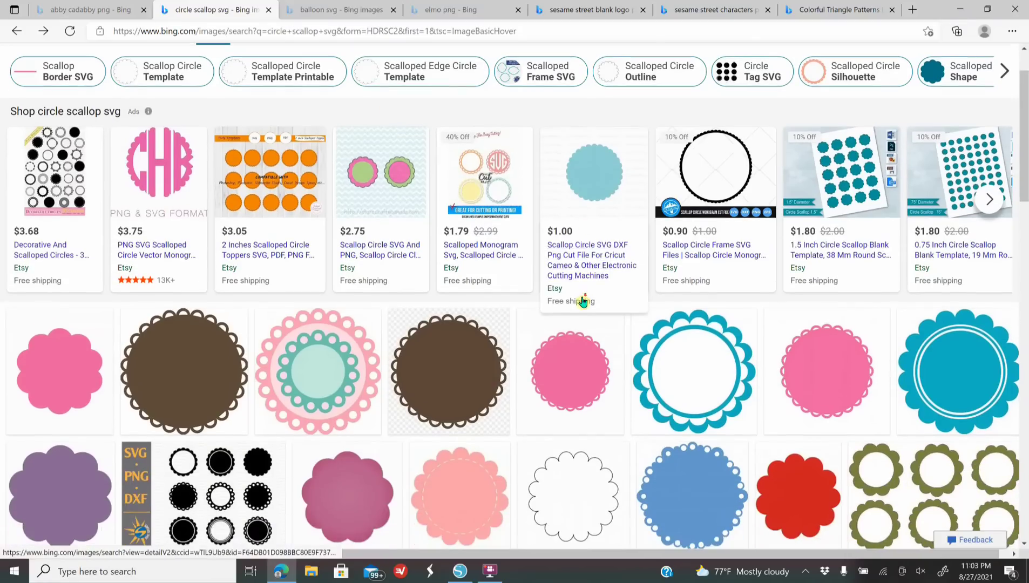
scroll(582, 306, down, 1)
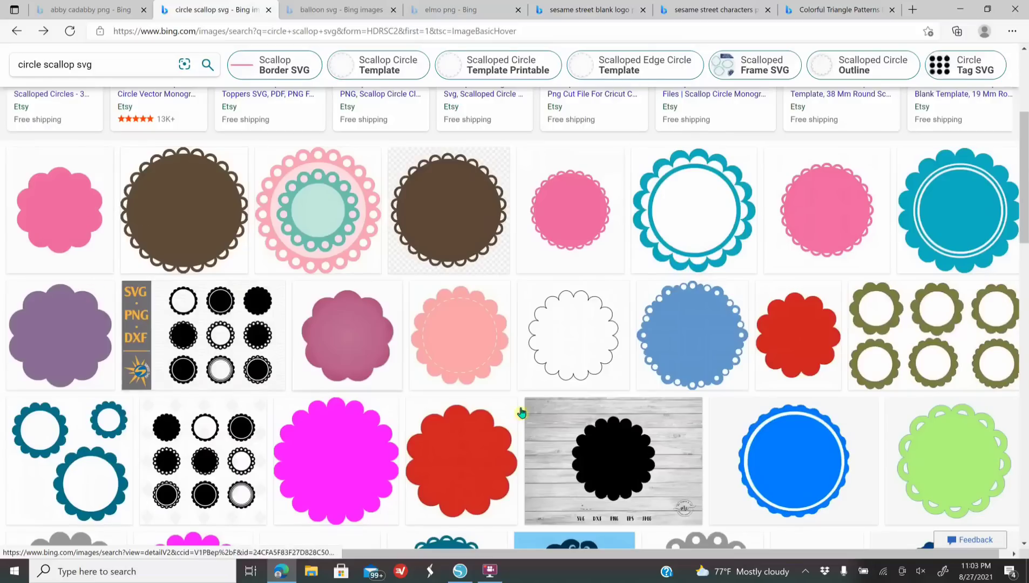
click(990, 204)
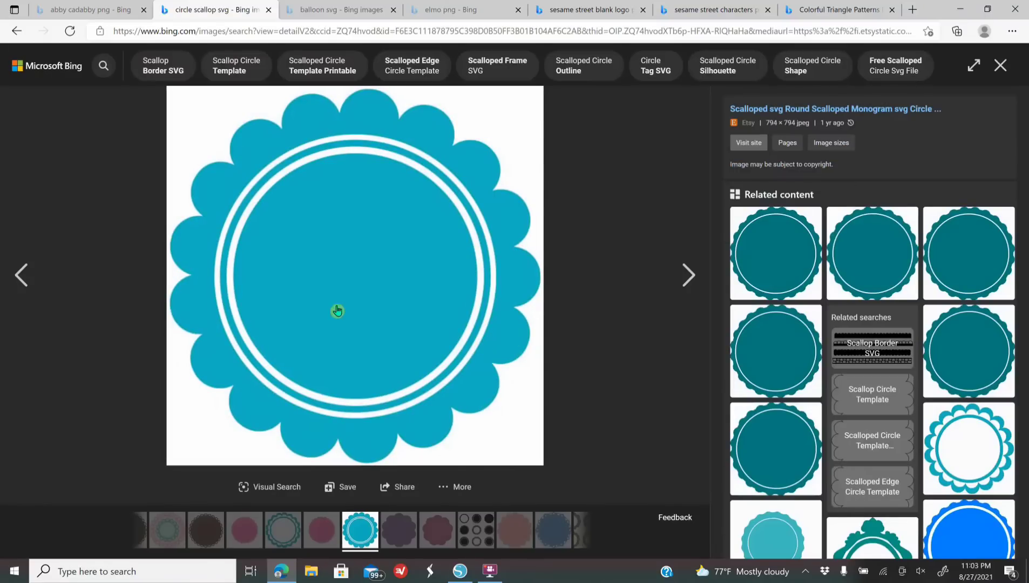
right_click(333, 293)
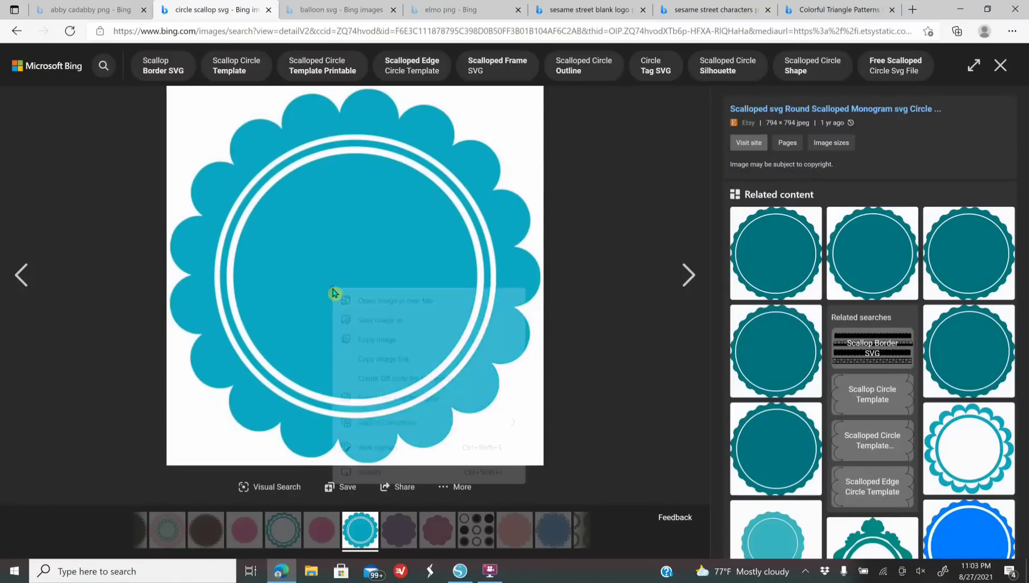
click(380, 340)
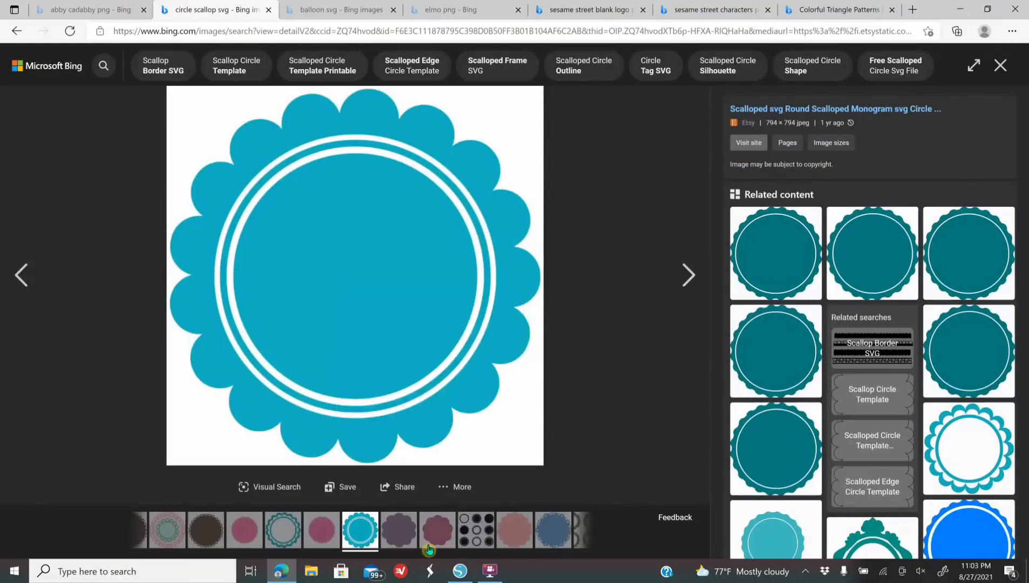
- Switch back to Silhouette Studio and paste the copied scalloped circle image onto the page
click(461, 571)
right_click(407, 260)
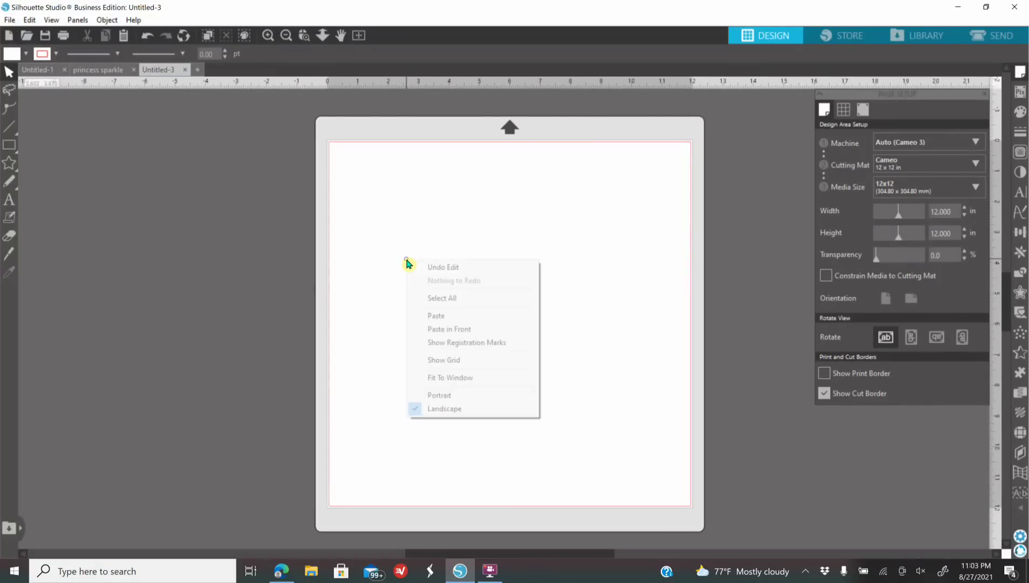
click(436, 315)
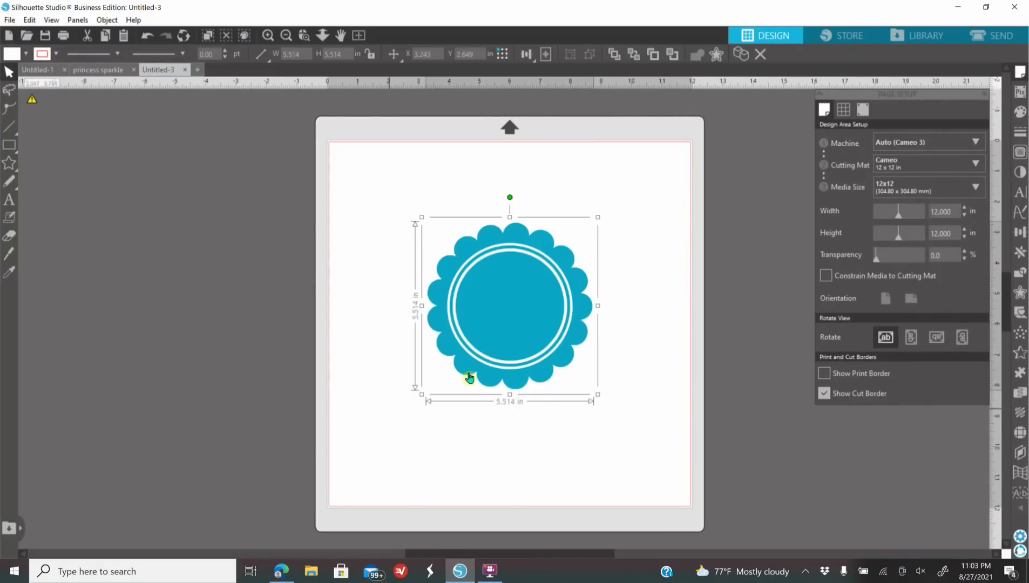
- Move the pasted scalloped circle image off the page into the empty workspace beside the cutting mat
drag(488, 343, 221, 314)
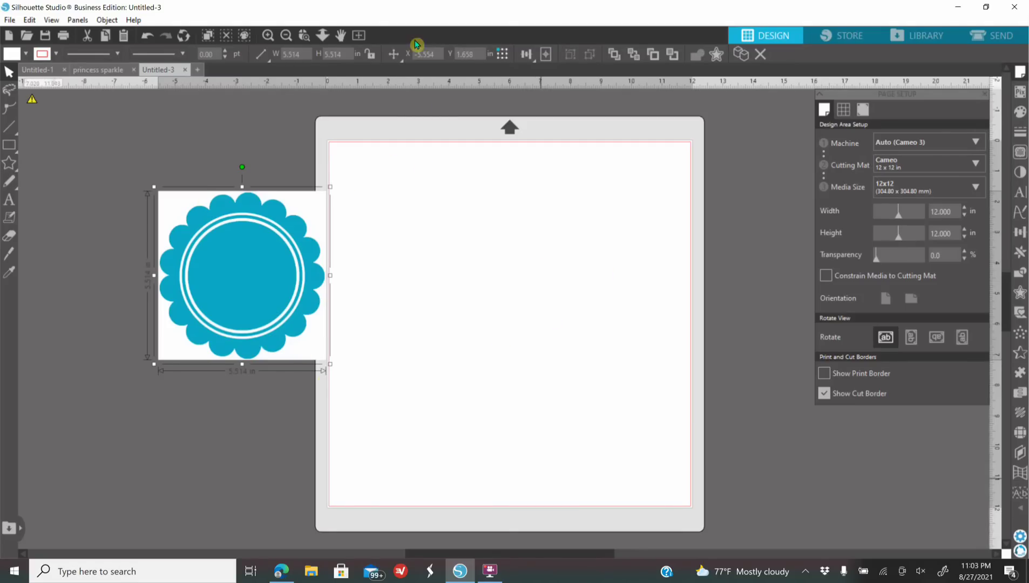
click(289, 35)
click(289, 35)
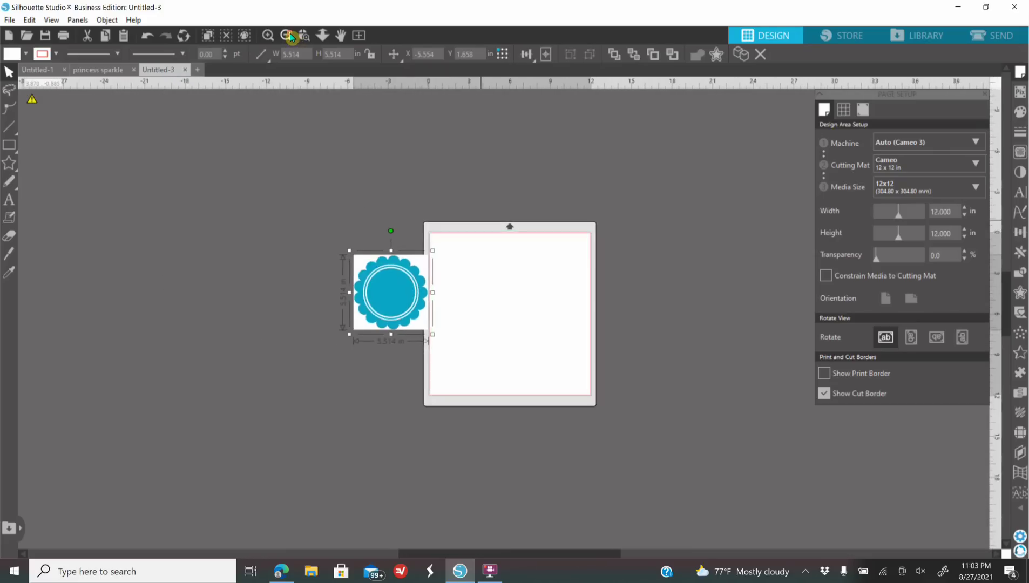
click(289, 36)
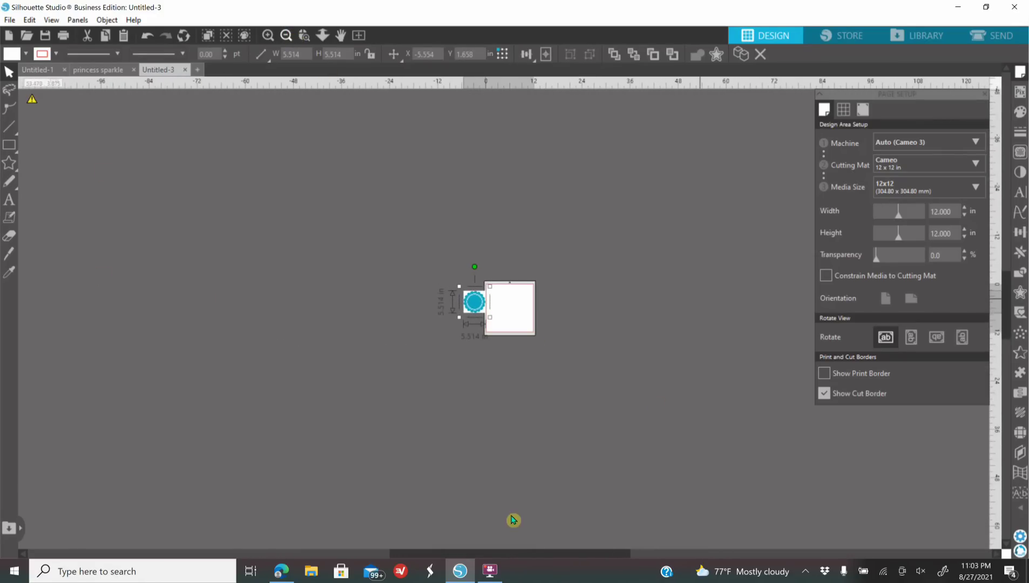
click(266, 40)
click(266, 37)
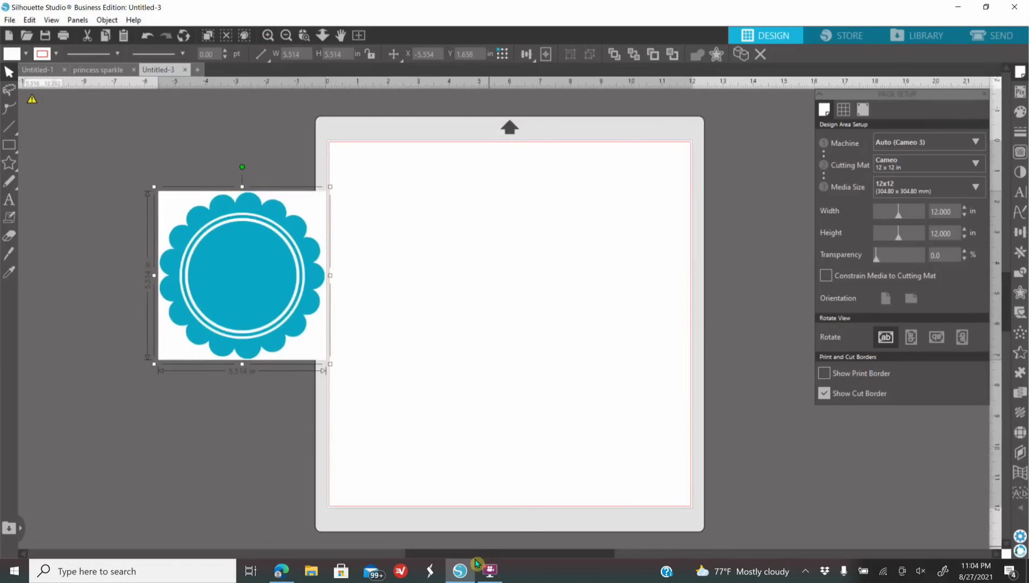
drag(469, 557, 391, 548)
drag(487, 302, 282, 299)
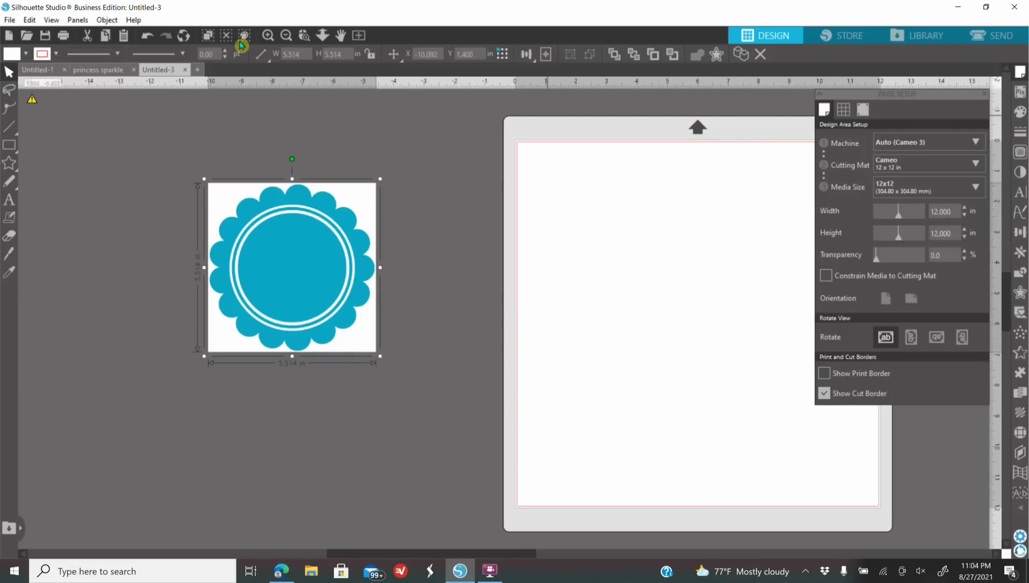
drag(315, 235, 391, 224)
click(268, 35)
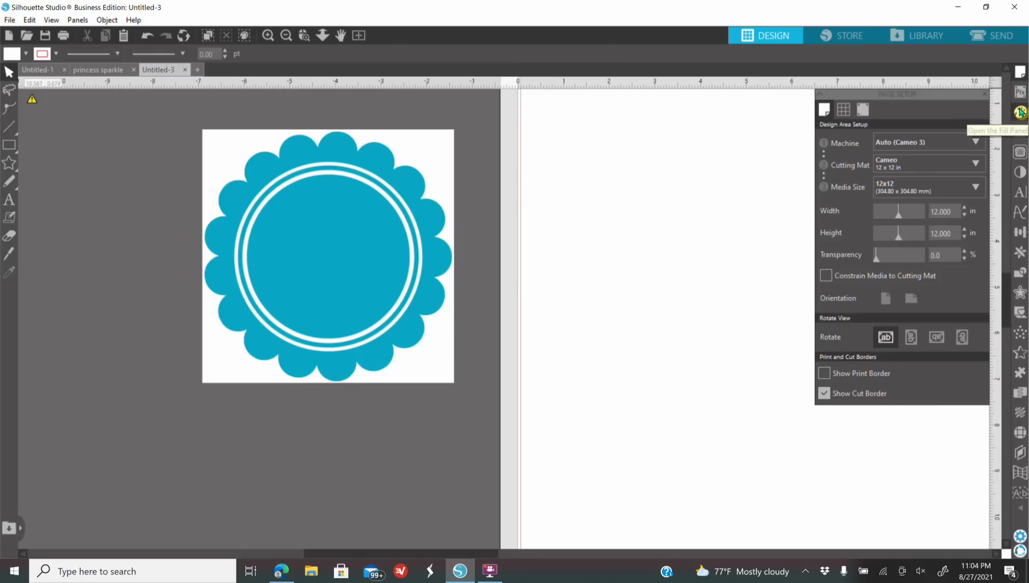
- Start a trace and select a trace area enclosing the entire scalloped circle image
click(1020, 153)
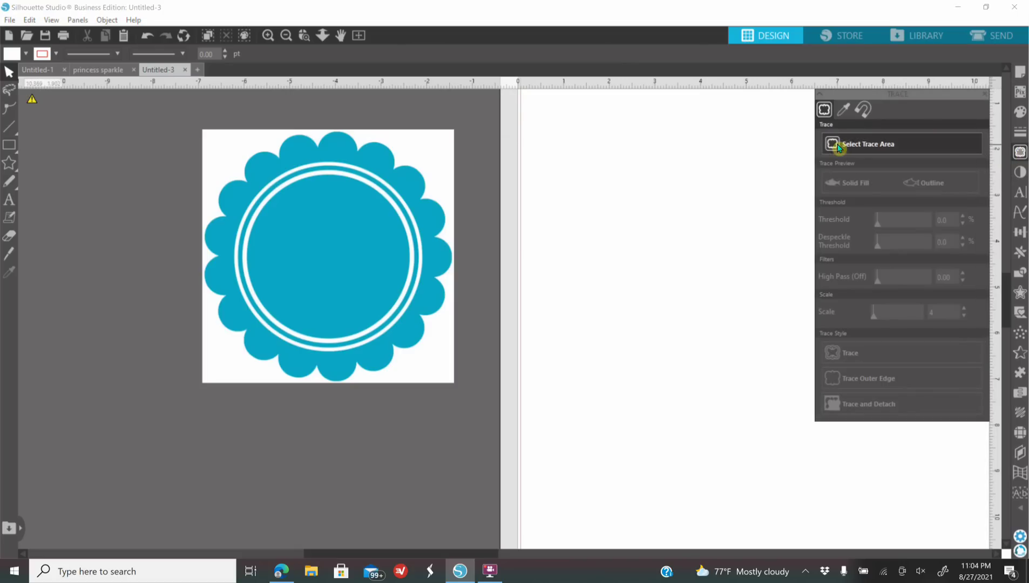
click(855, 149)
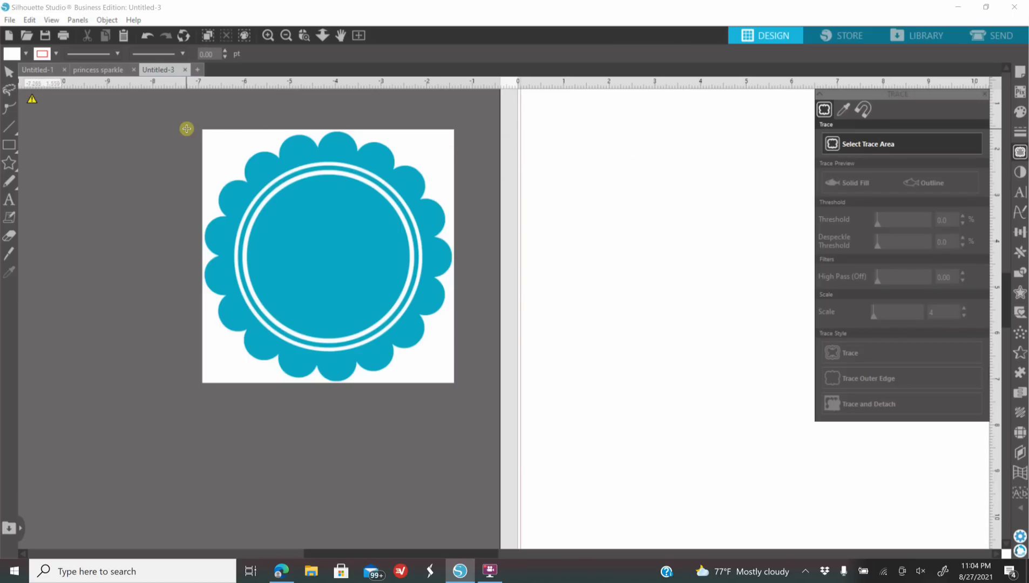
mouse_move(186, 128)
mouse_down()
mouse_move(462, 190)
mouse_move(458, 224)
mouse_up()
drag(452, 261, 467, 396)
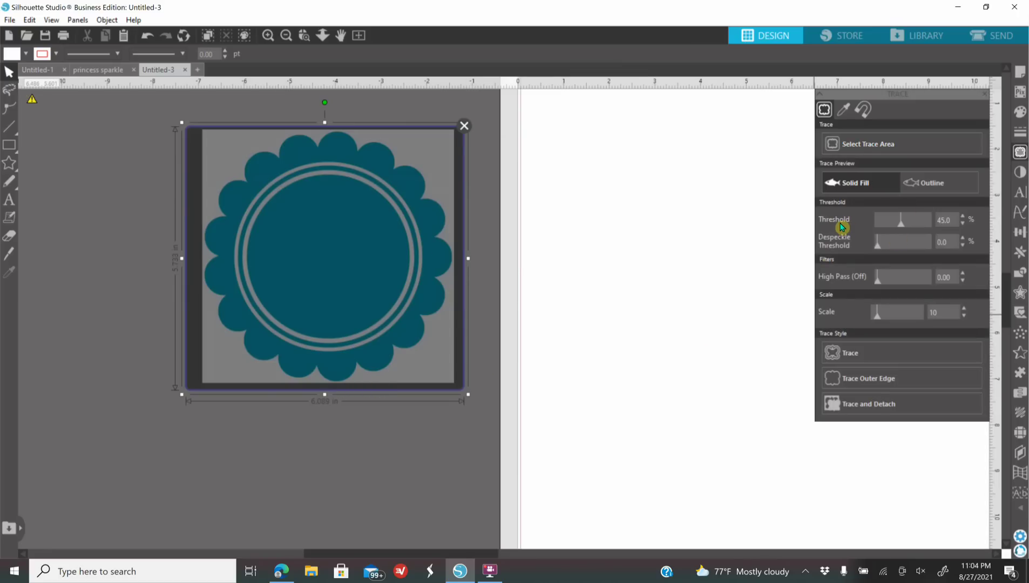
- Try trace thresholds of 60, 80 and 92% on the scalloped circle, and settle on 73%
drag(901, 222, 915, 221)
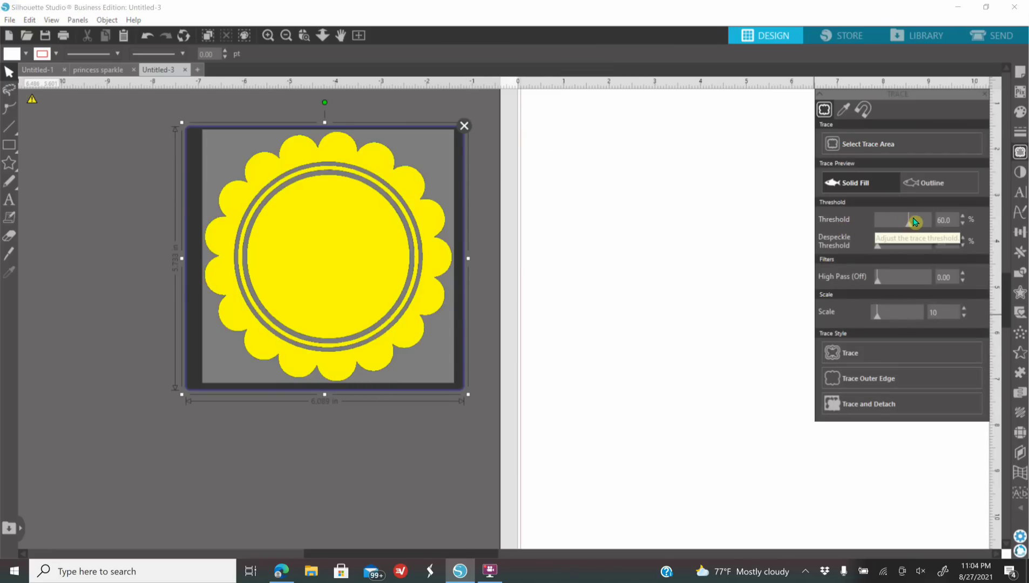
click(922, 222)
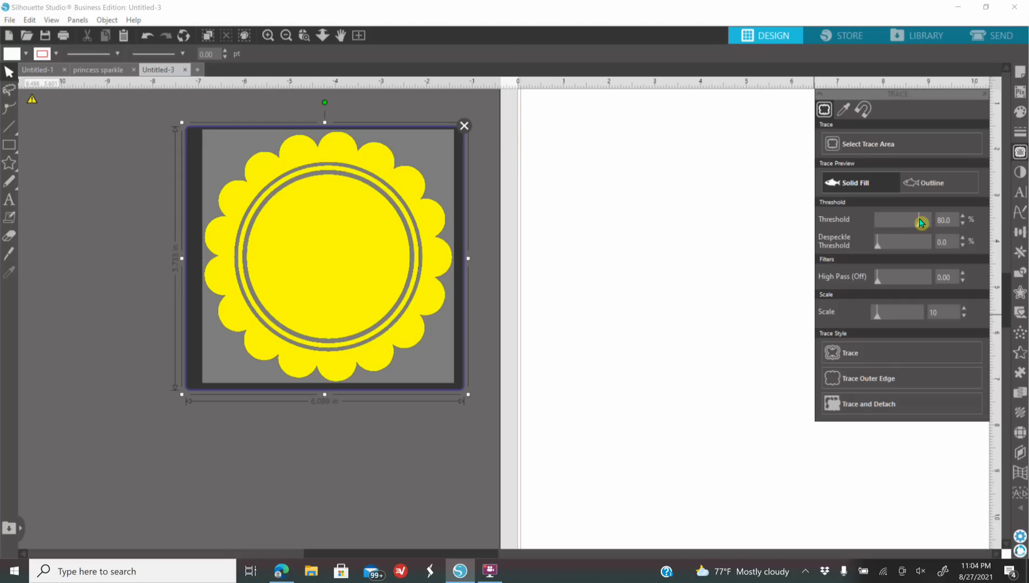
click(268, 36)
click(268, 37)
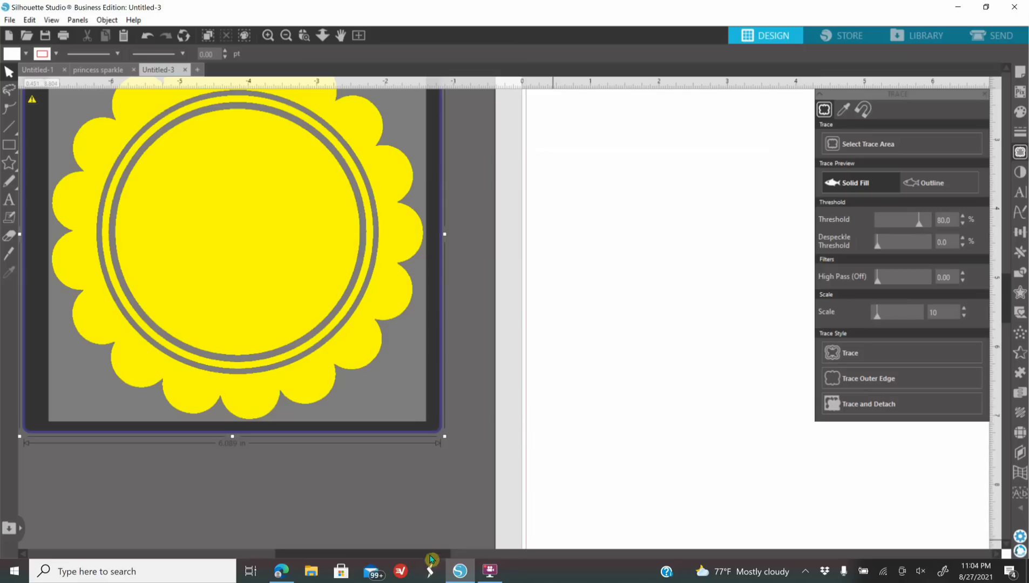
drag(437, 553, 405, 546)
scroll(455, 489, up, 3)
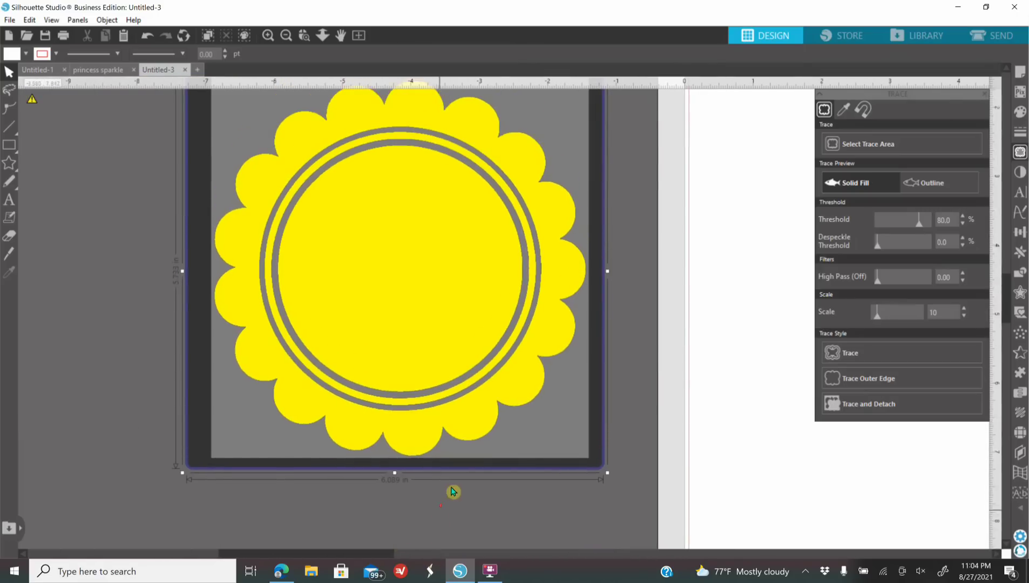
click(927, 221)
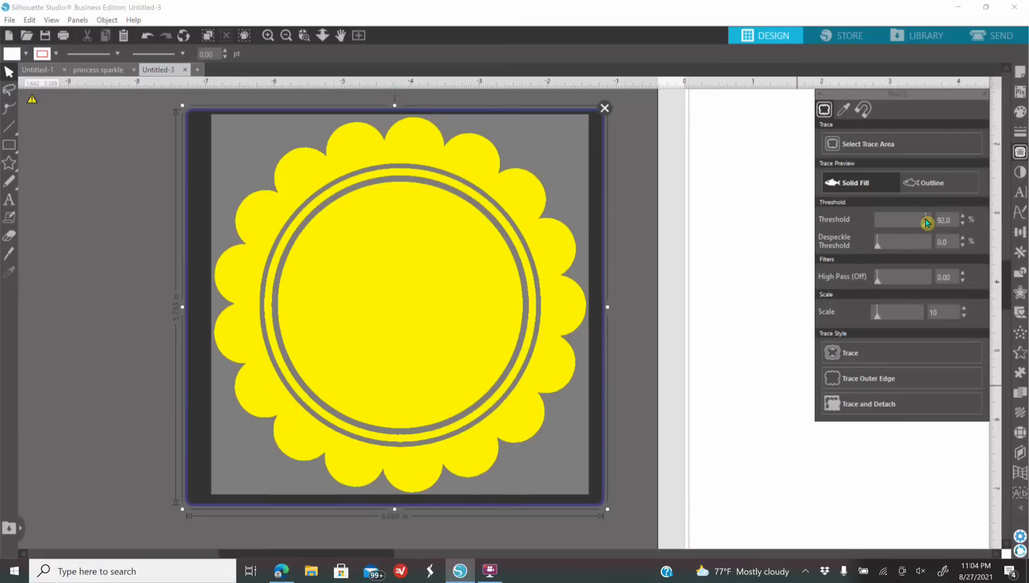
click(935, 224)
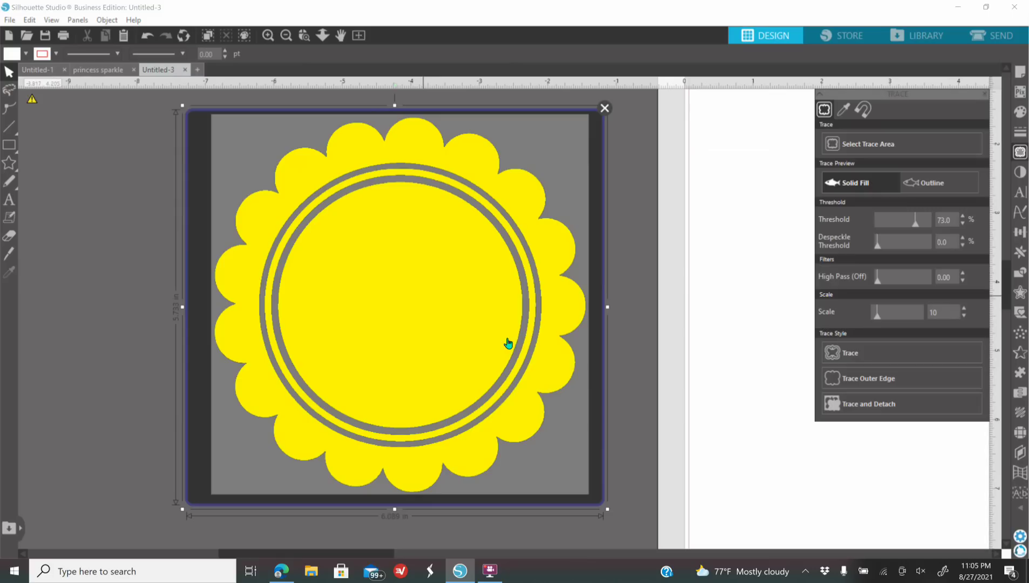
- Trace the outer edge of the scalloped circle, and pull the original image off the traced outline and delete it
click(869, 389)
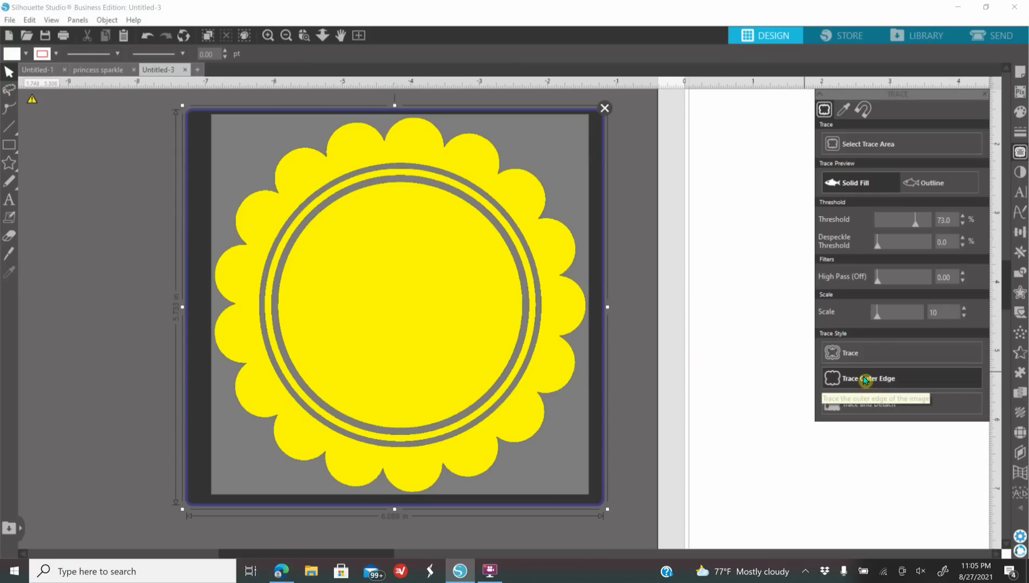
click(853, 381)
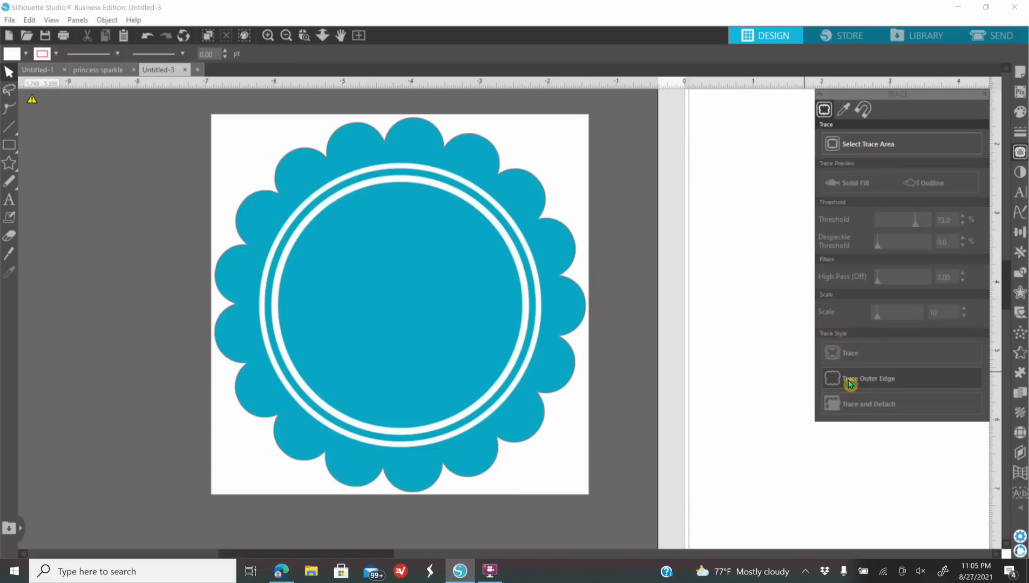
drag(559, 440, 834, 453)
drag(731, 458, 734, 458)
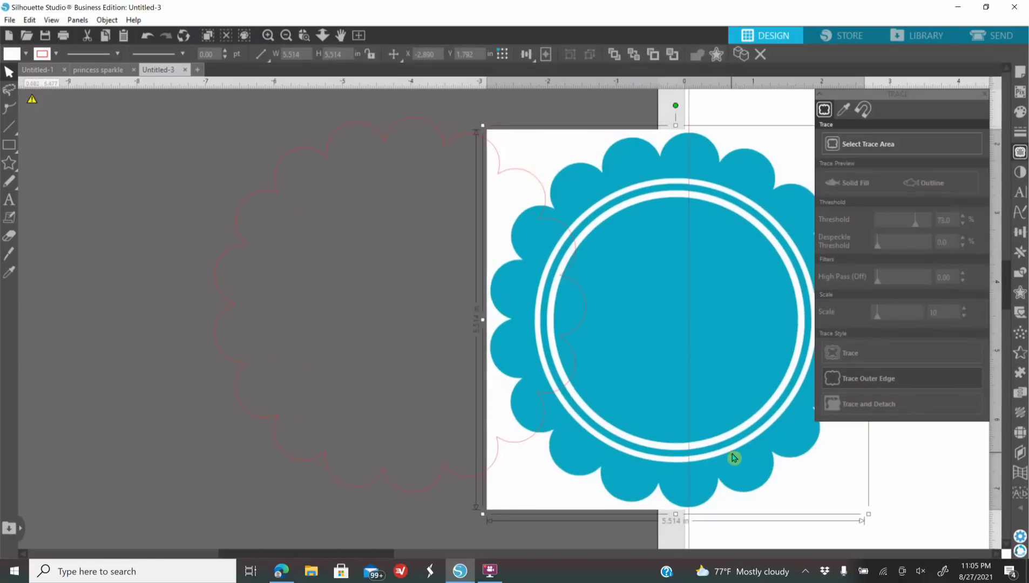
key(Delete)
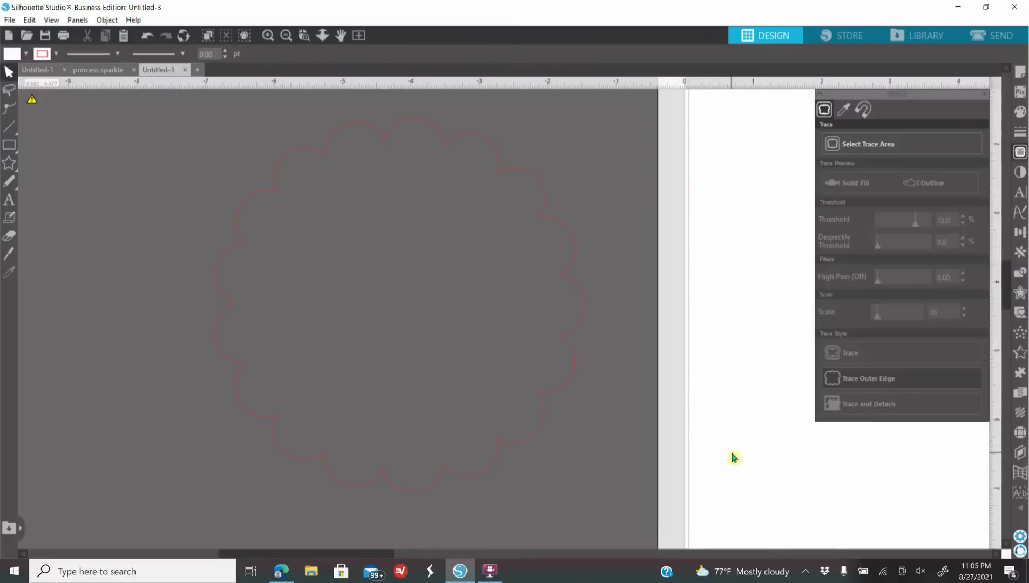
- Fill the traced scalloped outline with yellow and shift the shape slightly in the workspace
click(503, 445)
click(1021, 113)
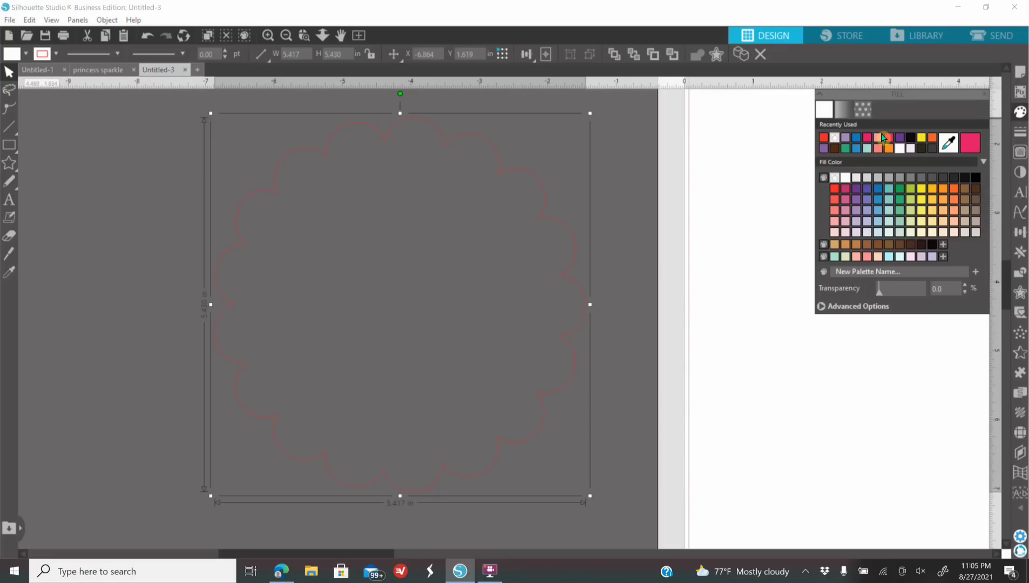
click(927, 141)
mouse_move(414, 348)
mouse_down()
mouse_move(444, 356)
mouse_move(416, 343)
mouse_up()
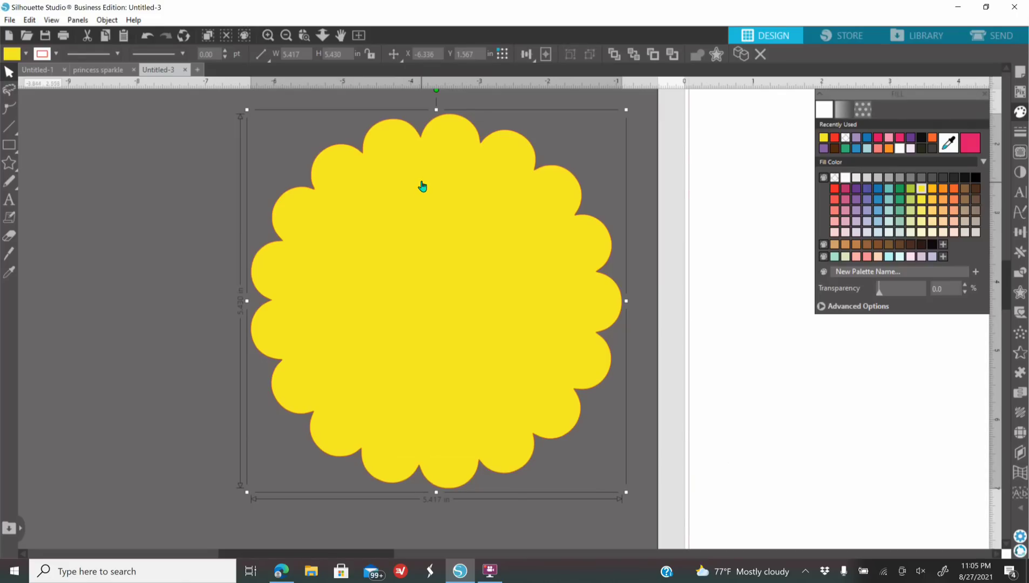
- Remove the red outline of the yellow scalloped circle by setting its line color to transparent
click(268, 35)
click(269, 37)
click(269, 36)
drag(542, 315, 331, 246)
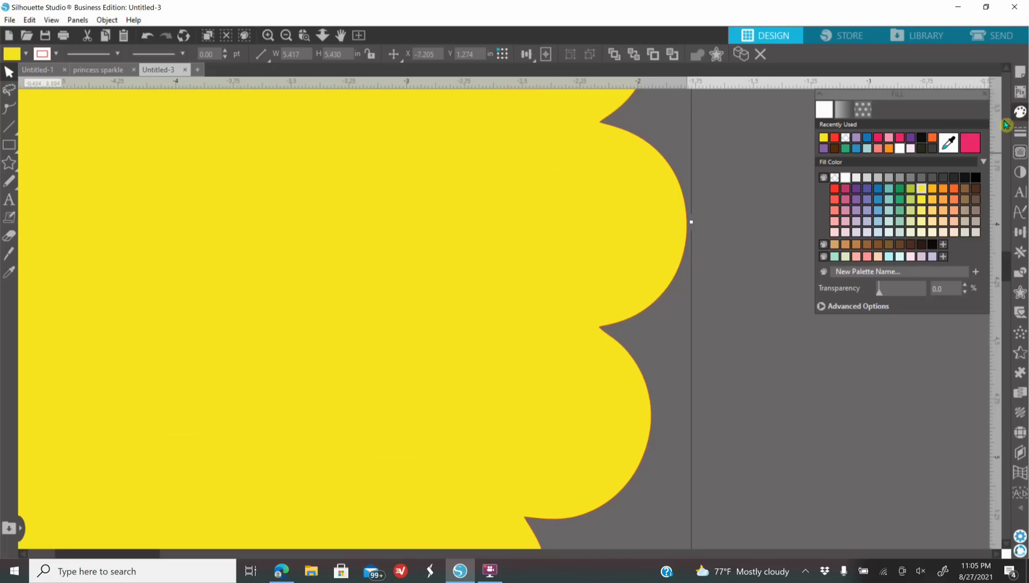
click(1019, 134)
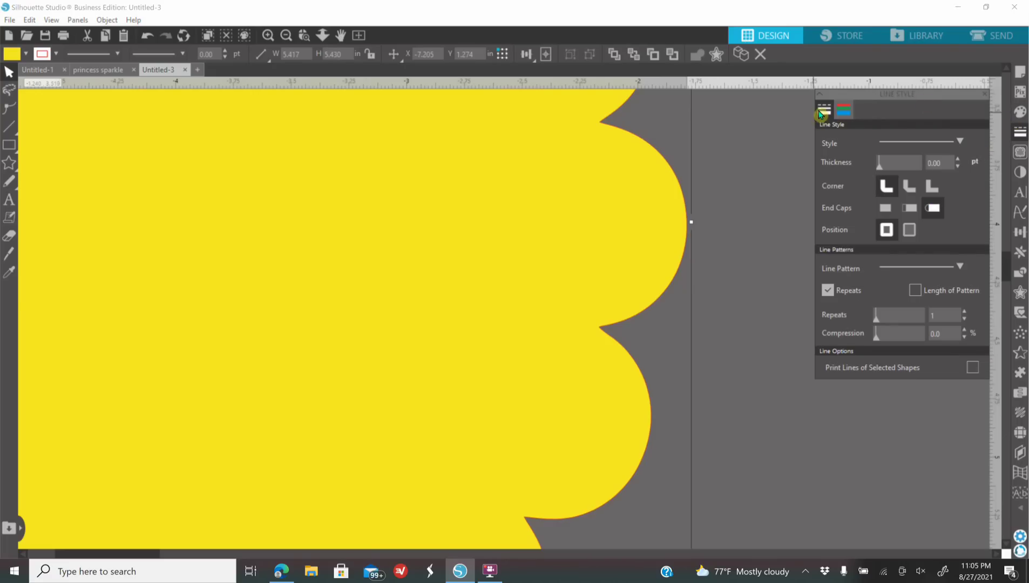
click(846, 115)
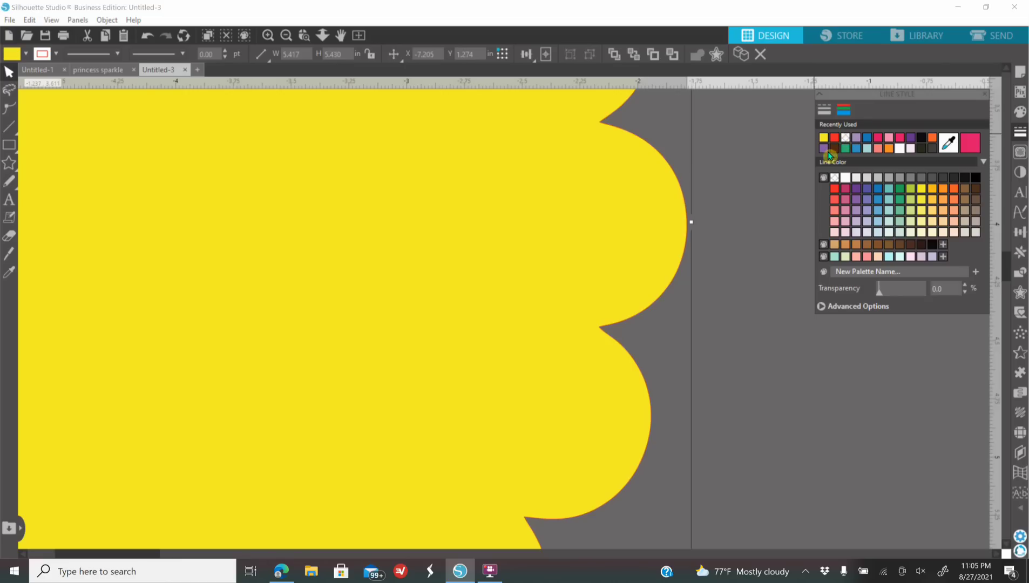
click(846, 138)
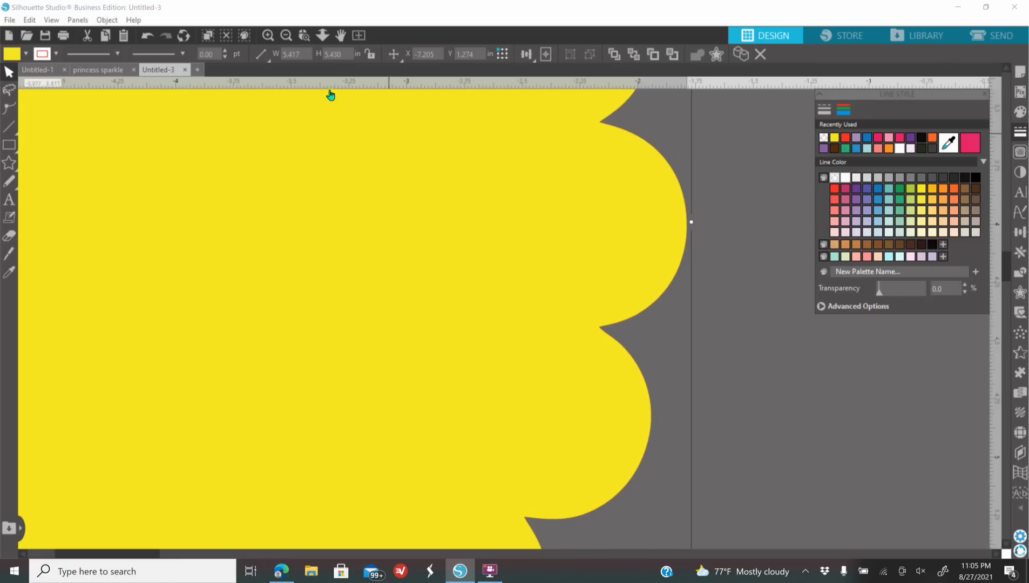
- Move the yellow scalloped circle farther from the mat, to about X -8.592 and Y 0.620 in, and deselect it
click(286, 35)
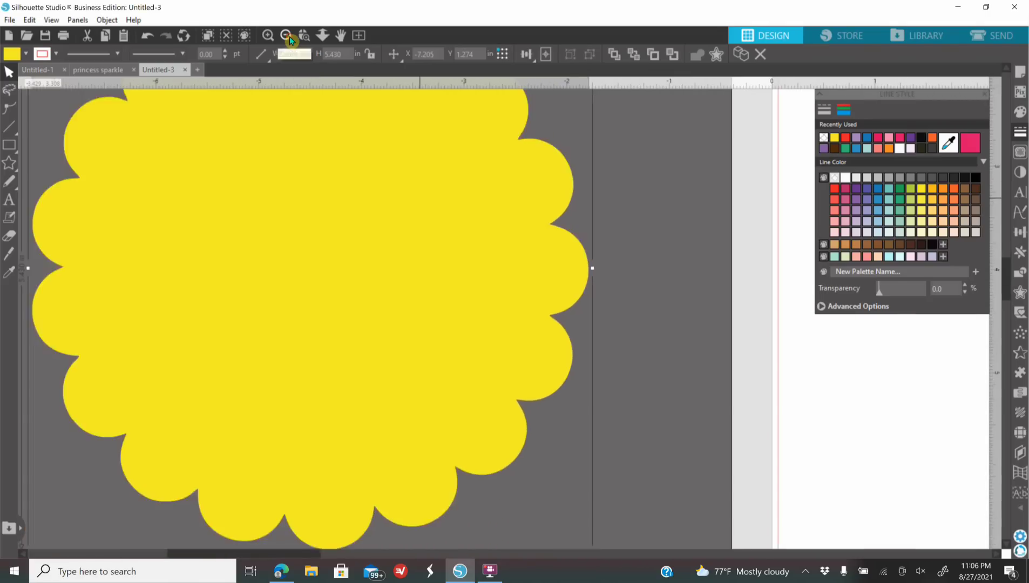
click(287, 35)
click(287, 35)
drag(485, 302, 443, 282)
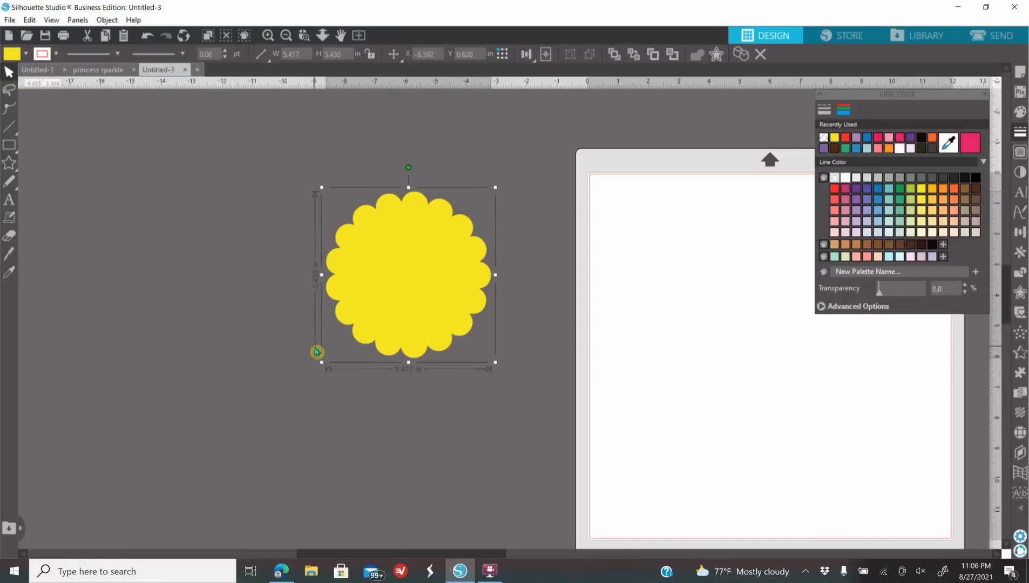
click(292, 277)
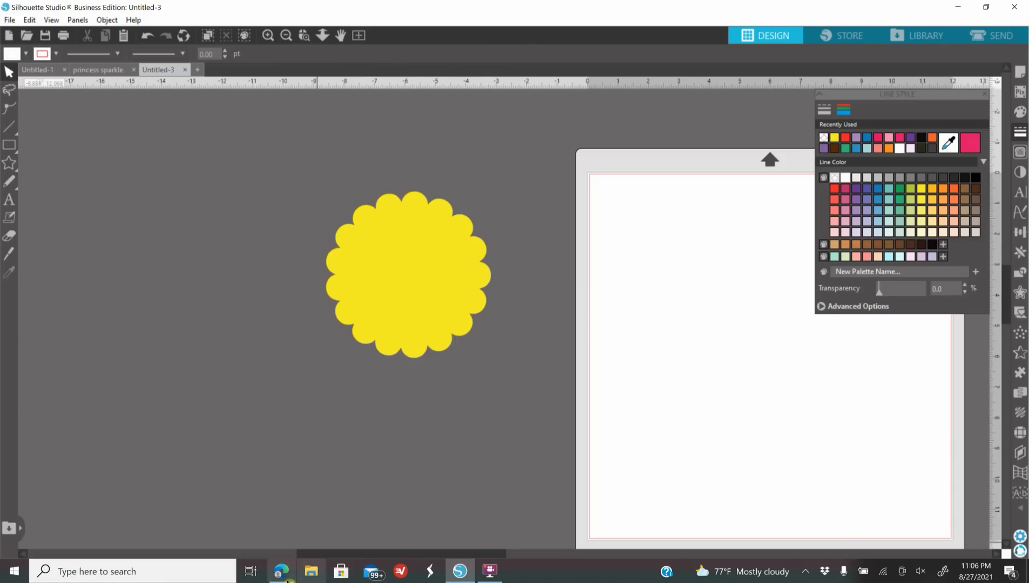
- Switch to the browser, return to the circle scallop svg results and view the solid pink scalloped circle
click(281, 572)
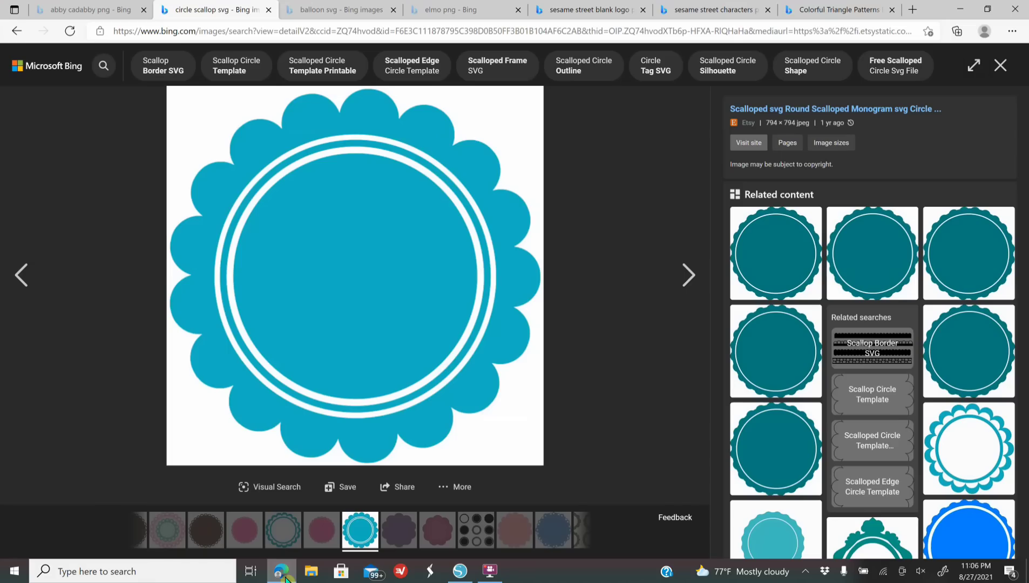
click(16, 30)
click(126, 260)
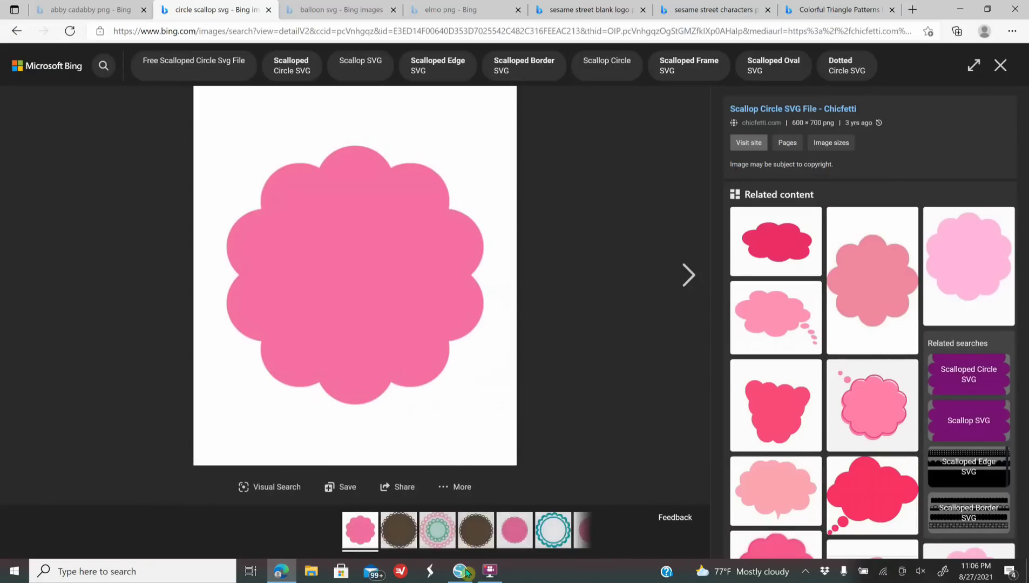
- Switch back to Silhouette Studio, draw a circle about 7.32 in across beside the yellow scallop and fill it light purple
click(460, 572)
mouse_move(9, 142)
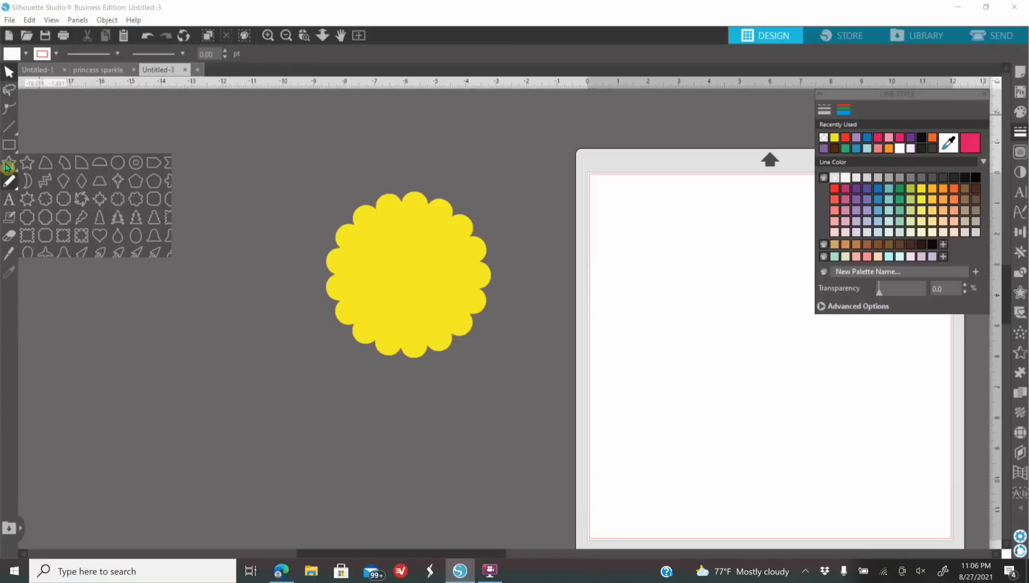
click(64, 145)
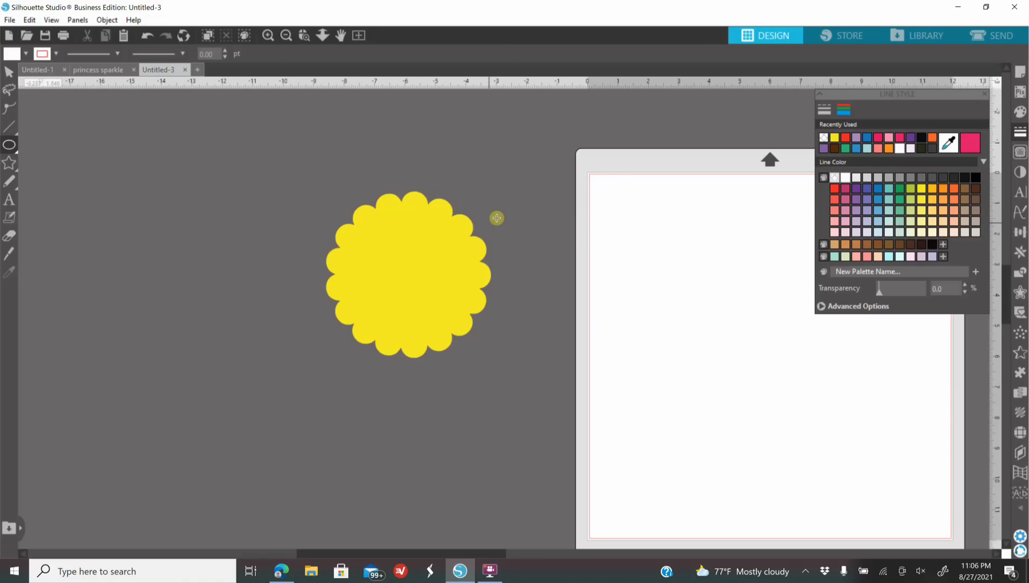
mouse_move(533, 203)
mouse_down()
mouse_move(653, 375)
mouse_move(731, 457)
mouse_up()
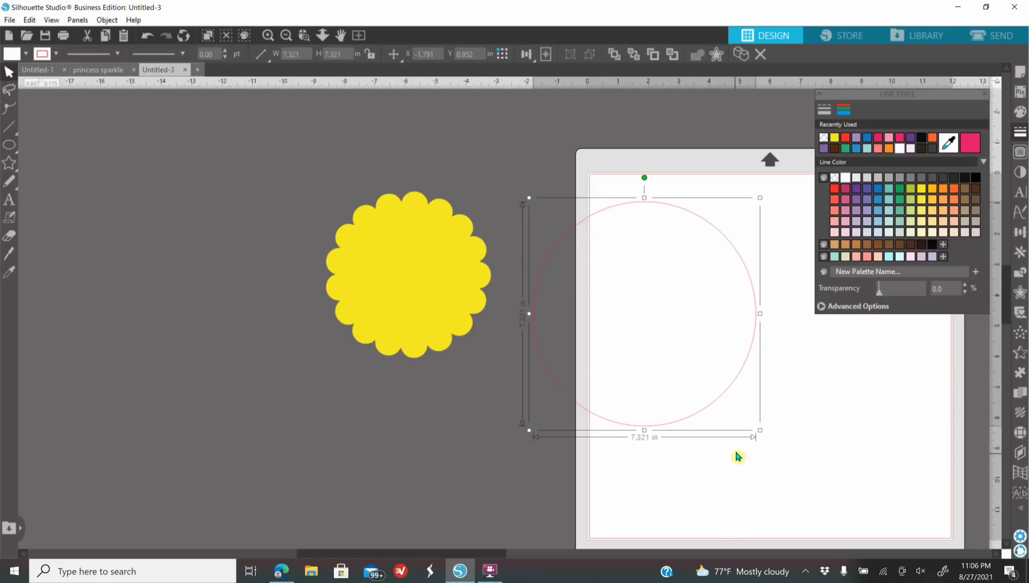
click(1020, 111)
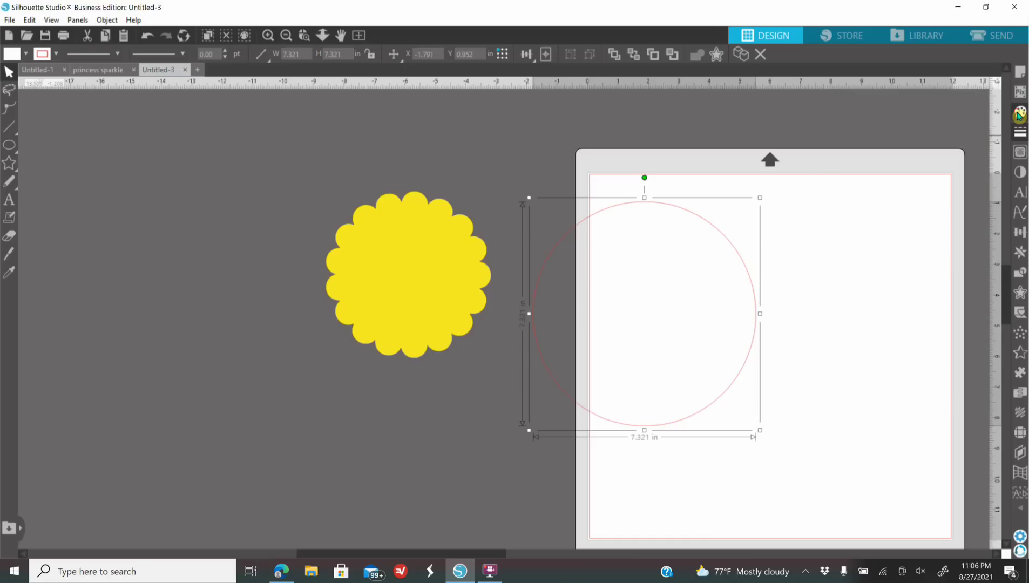
click(860, 140)
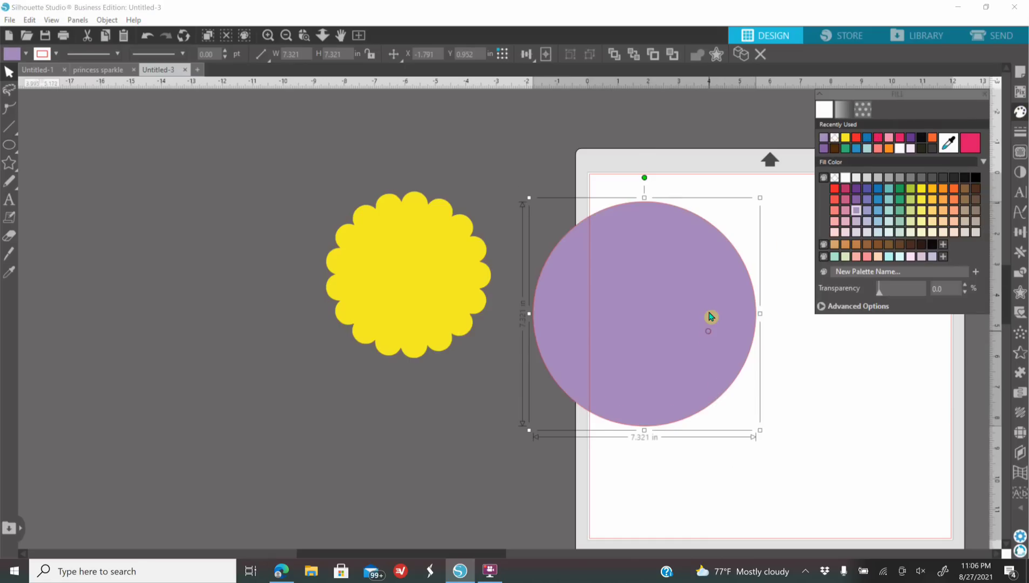
- Shrink the light purple circle to about 3.27 in across and place it on top of the yellow scalloped circle
drag(713, 317, 704, 312)
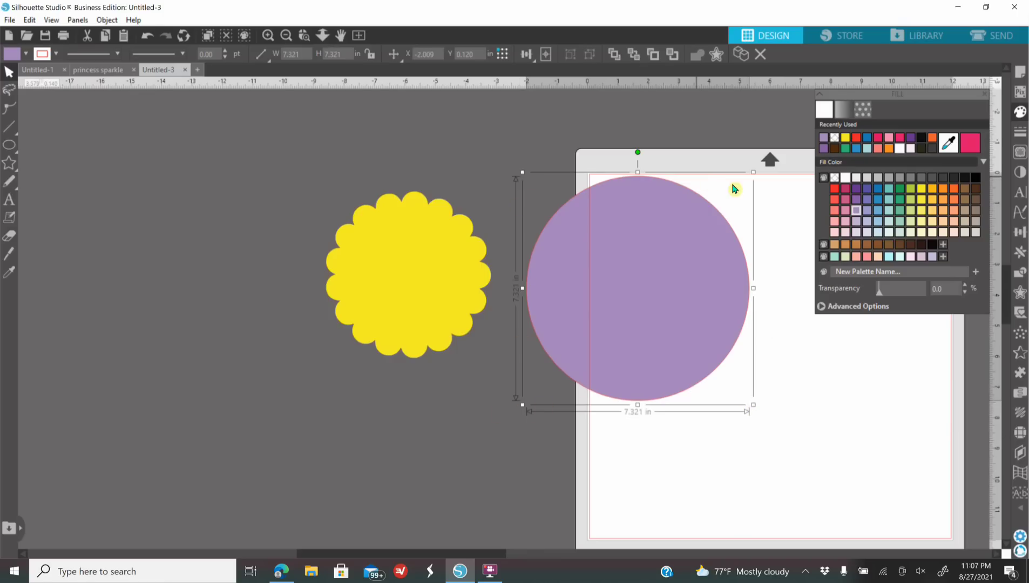
click(486, 454)
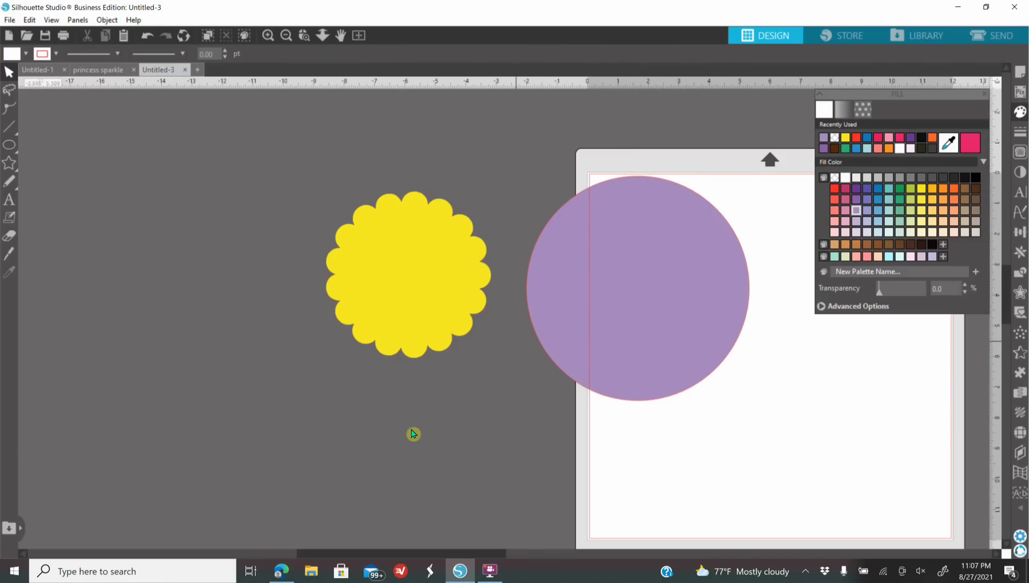
click(604, 336)
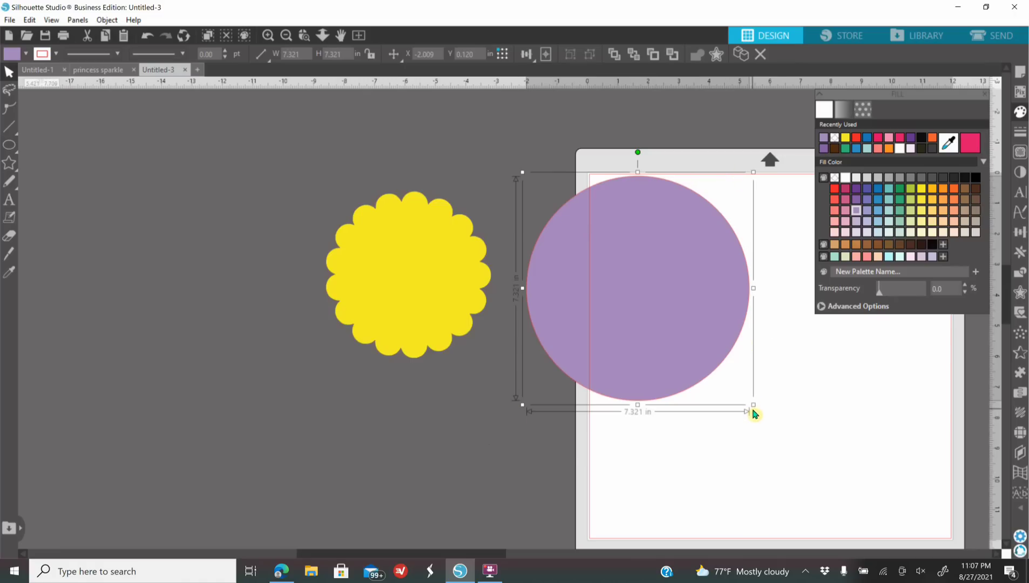
drag(755, 404, 619, 300)
click(267, 35)
click(326, 202)
drag(386, 318, 421, 336)
drag(599, 154, 384, 213)
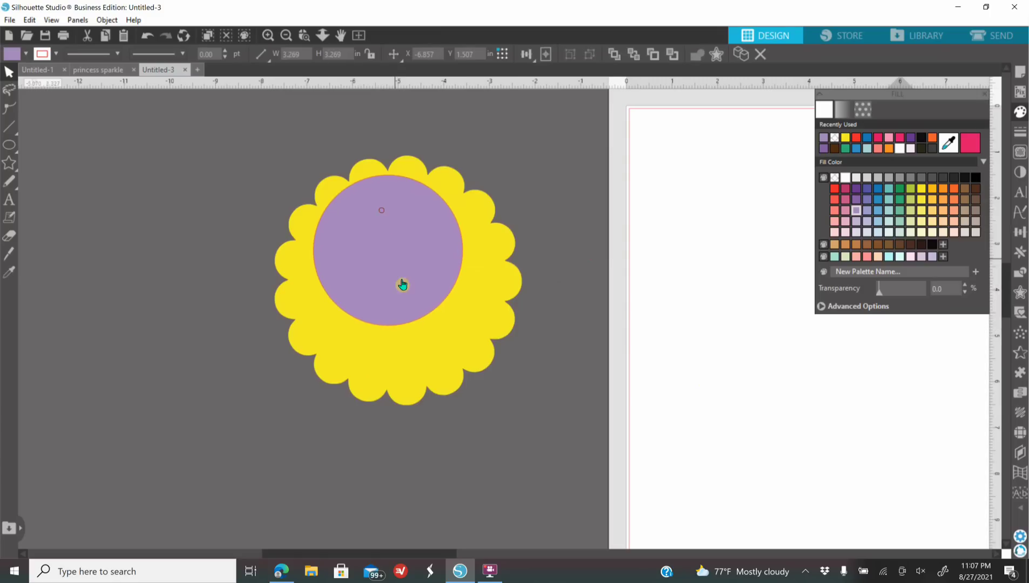
- Enlarge the light purple circle to about 4.6 in across, position it roughly in the middle of the yellow scallop, and deselect it
drag(468, 330, 489, 391)
drag(450, 332, 437, 334)
drag(493, 372, 505, 387)
drag(435, 321, 433, 321)
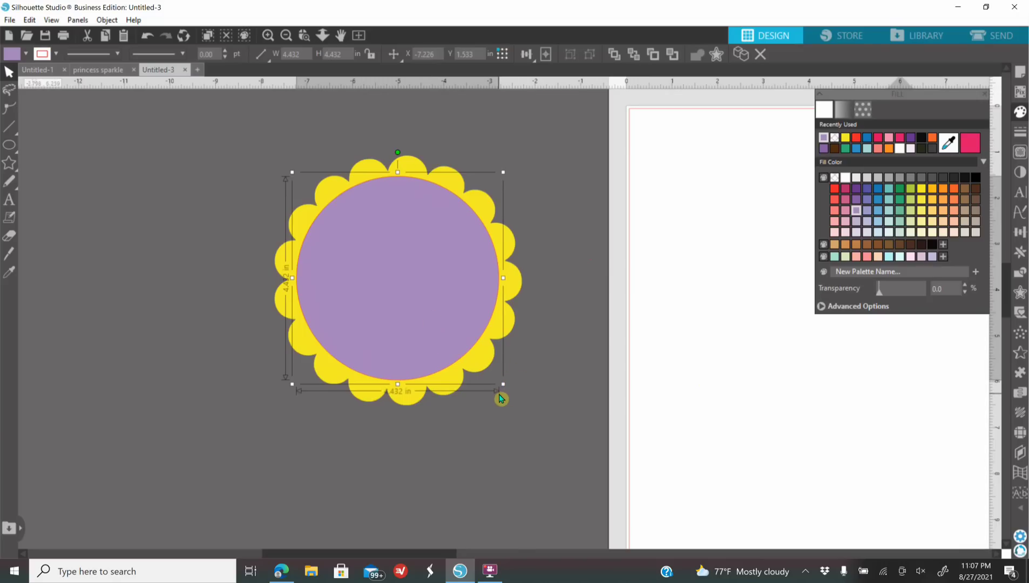
drag(502, 385, 505, 387)
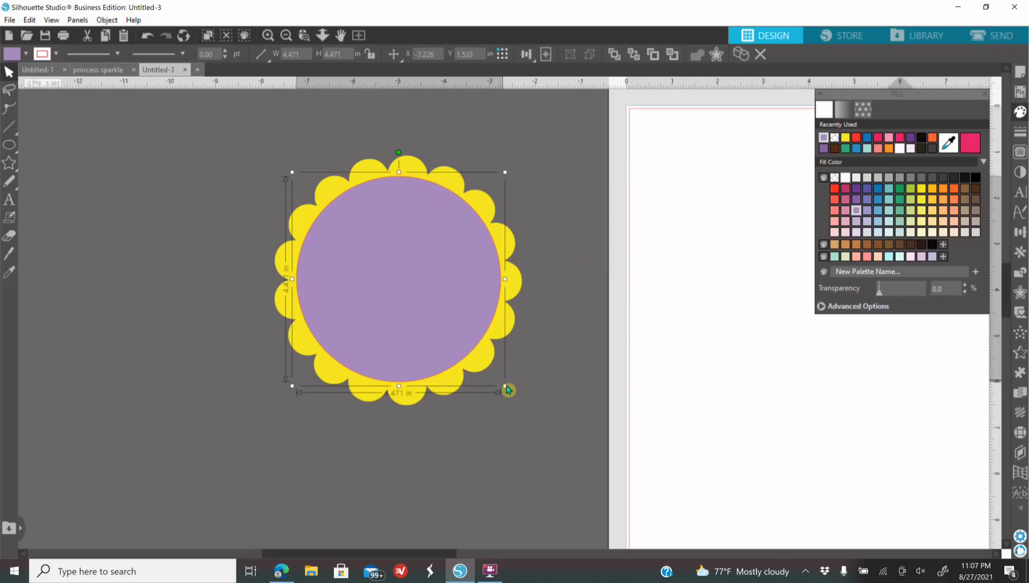
drag(430, 330, 428, 330)
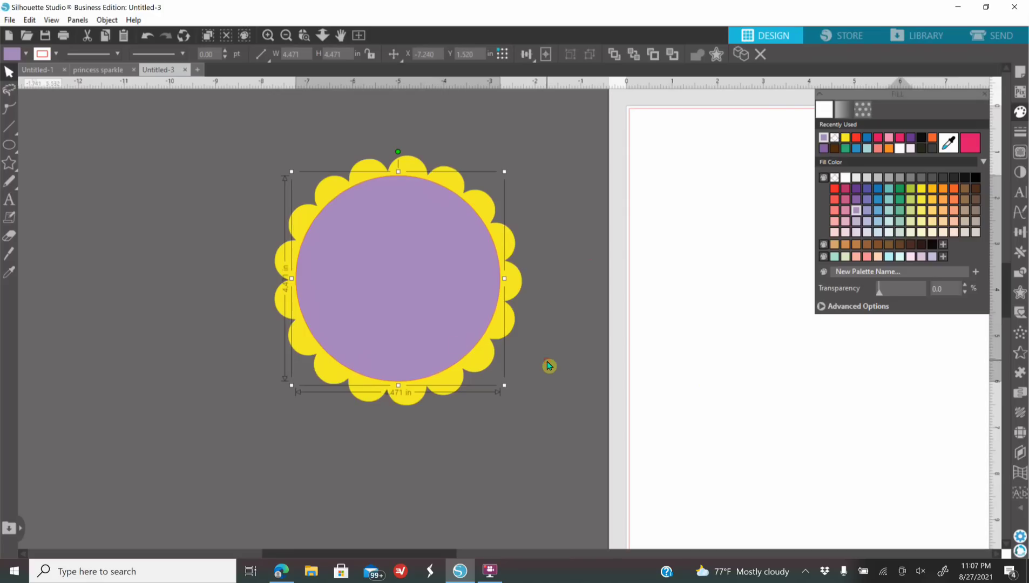
drag(424, 334, 424, 334)
drag(503, 385, 508, 392)
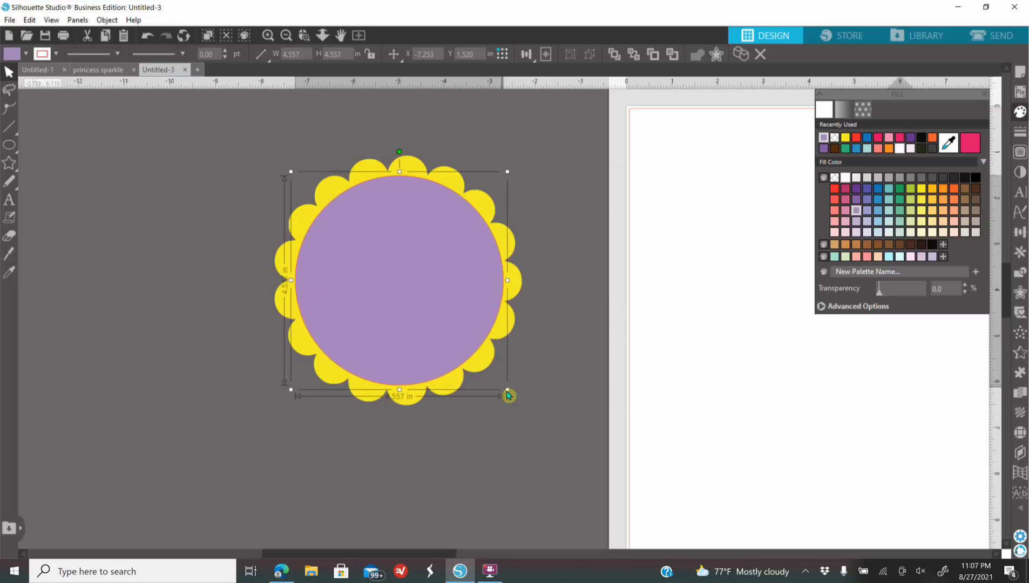
drag(451, 337, 446, 337)
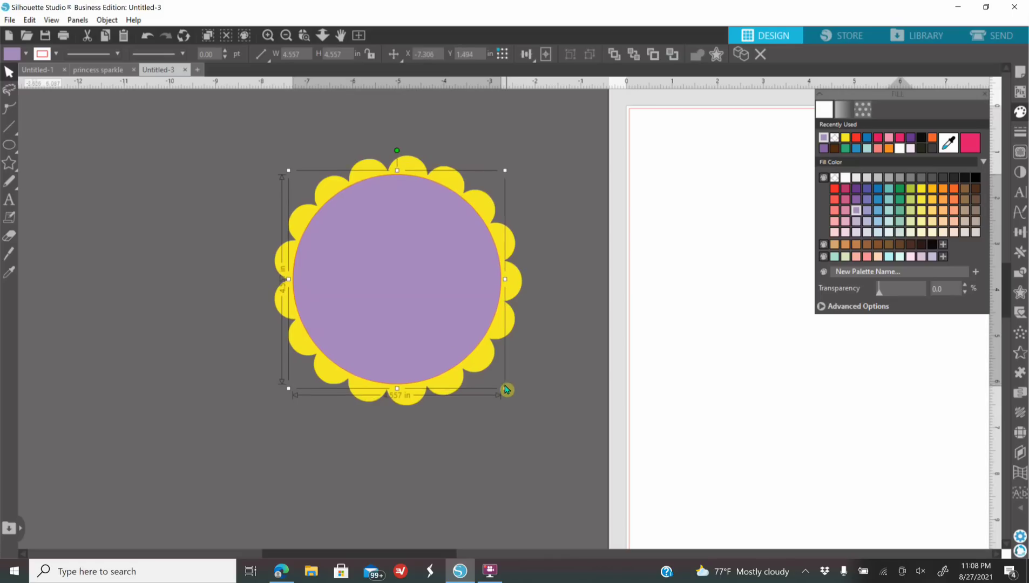
drag(504, 387, 507, 390)
drag(460, 341, 459, 342)
click(584, 372)
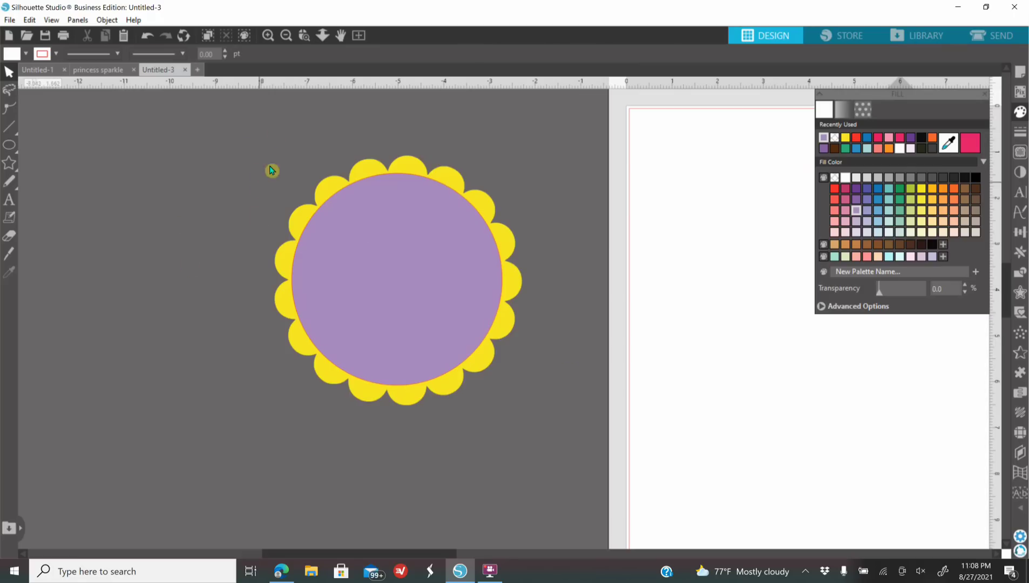
- Select the purple circle and the yellow scallop together, align them to their common center, and deselect them
click(268, 37)
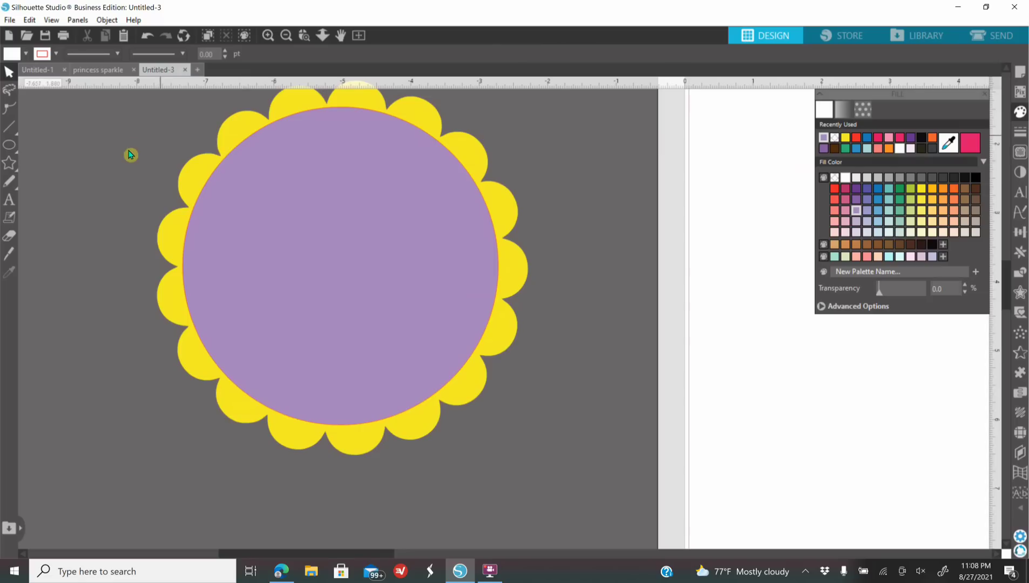
click(275, 246)
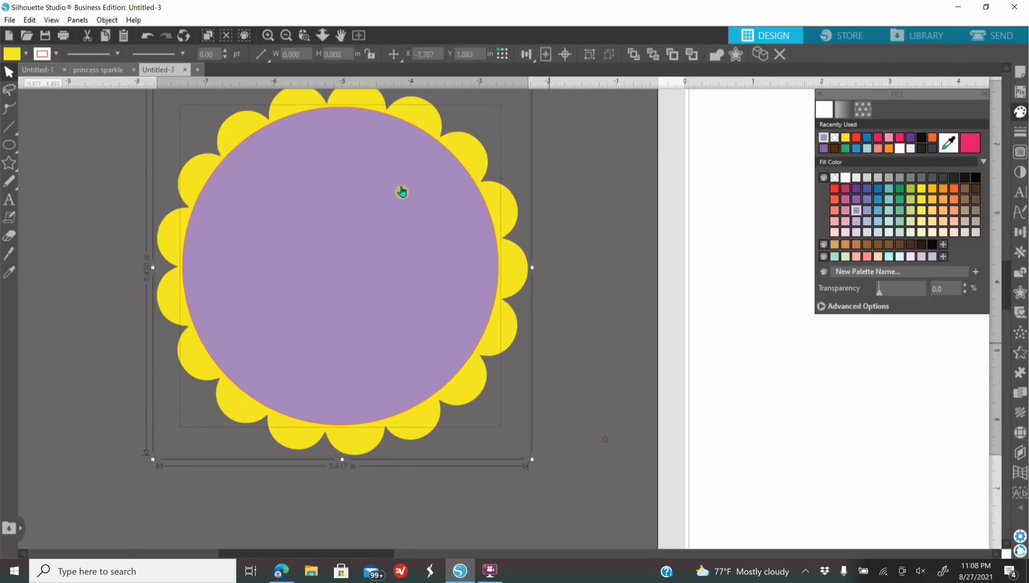
click(269, 37)
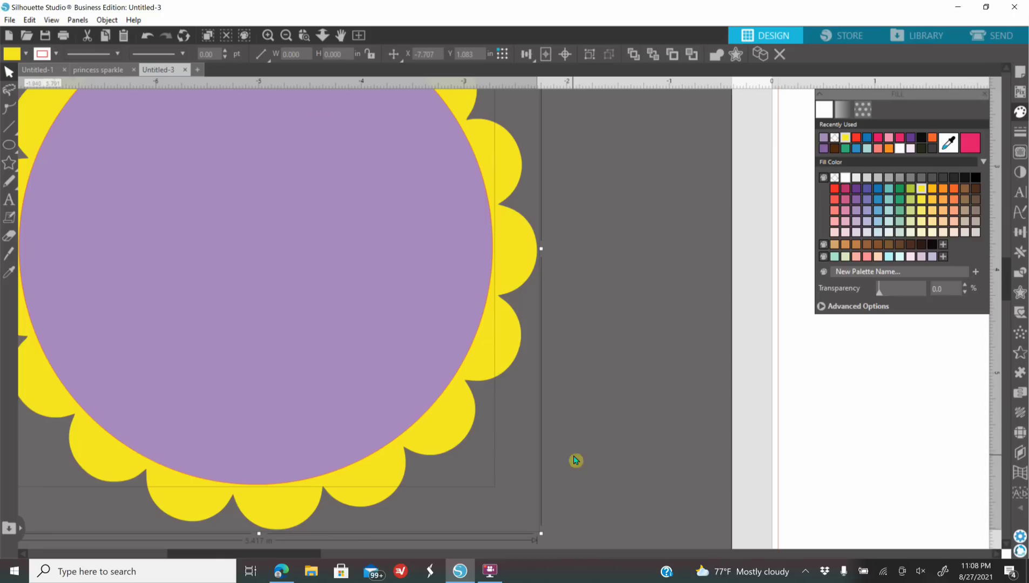
click(286, 36)
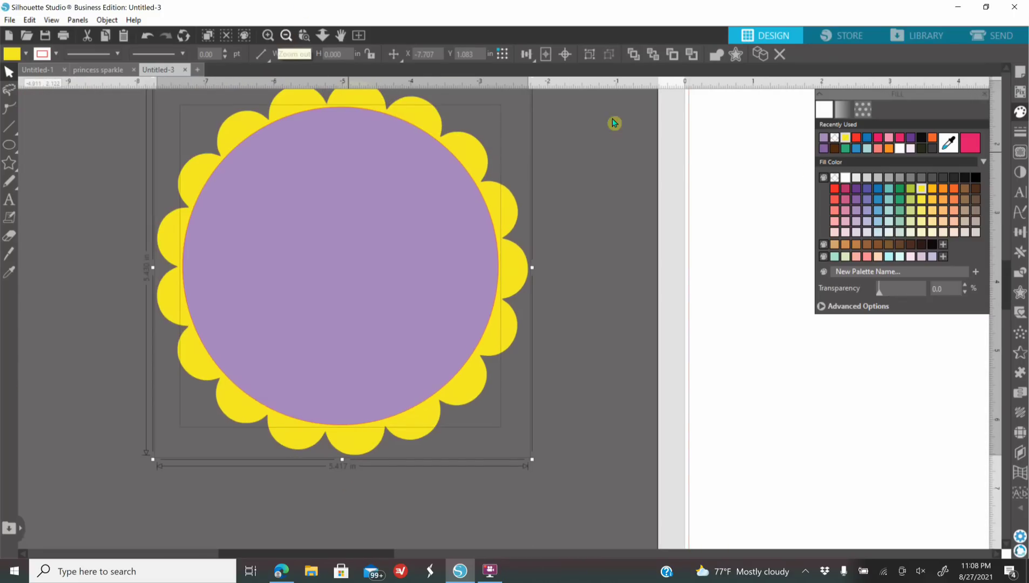
click(1020, 232)
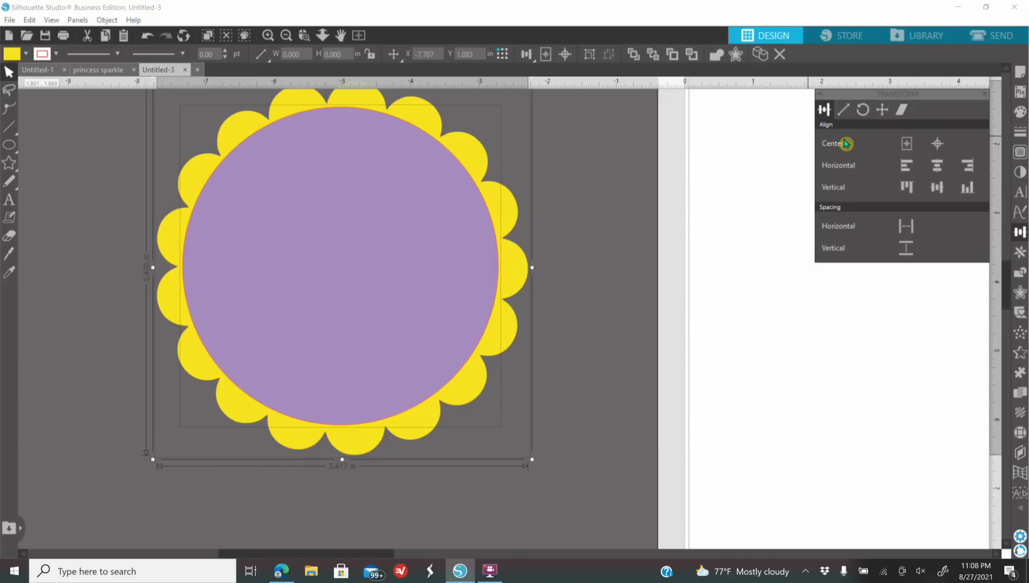
click(938, 144)
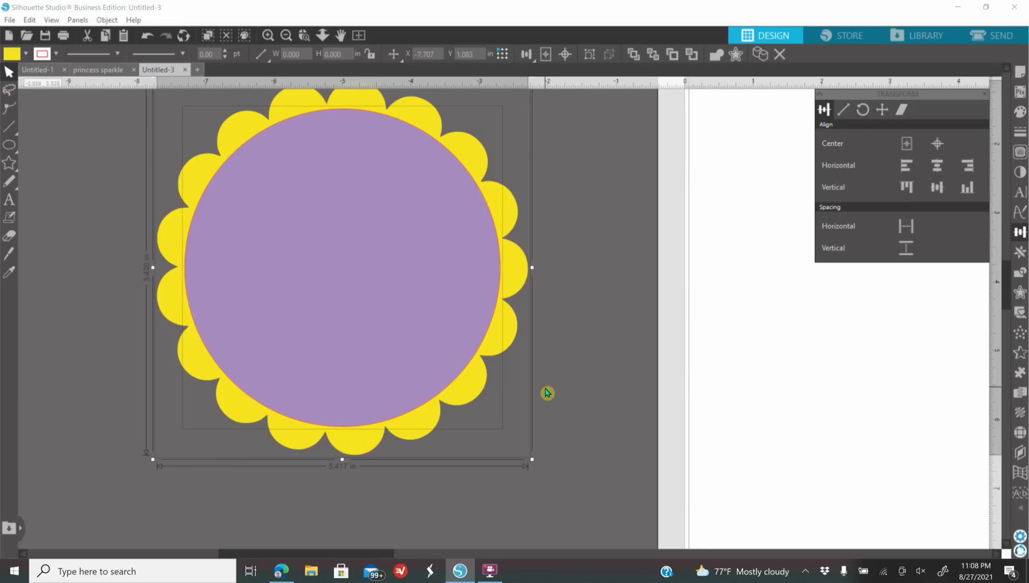
click(286, 35)
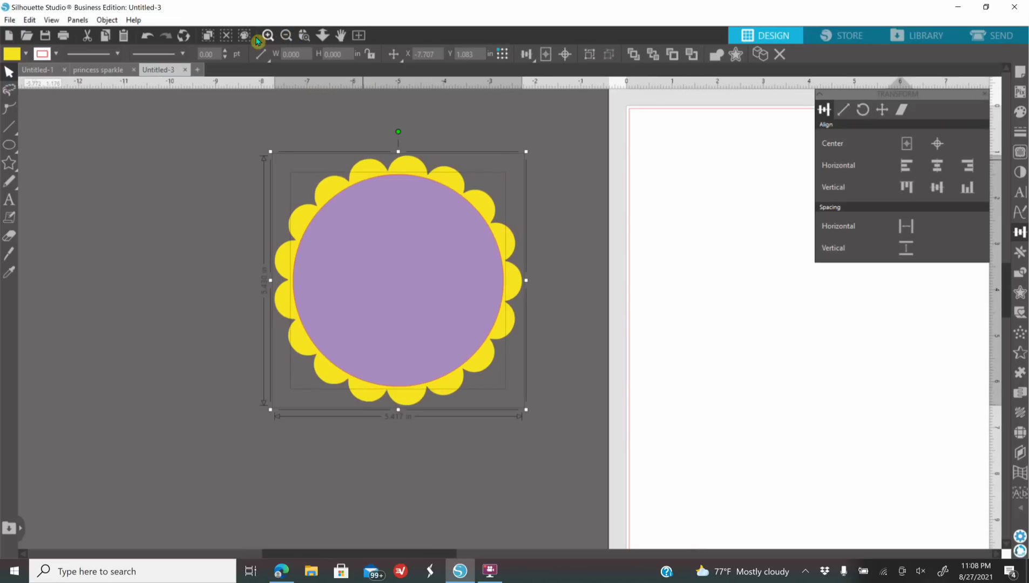
click(267, 36)
click(633, 412)
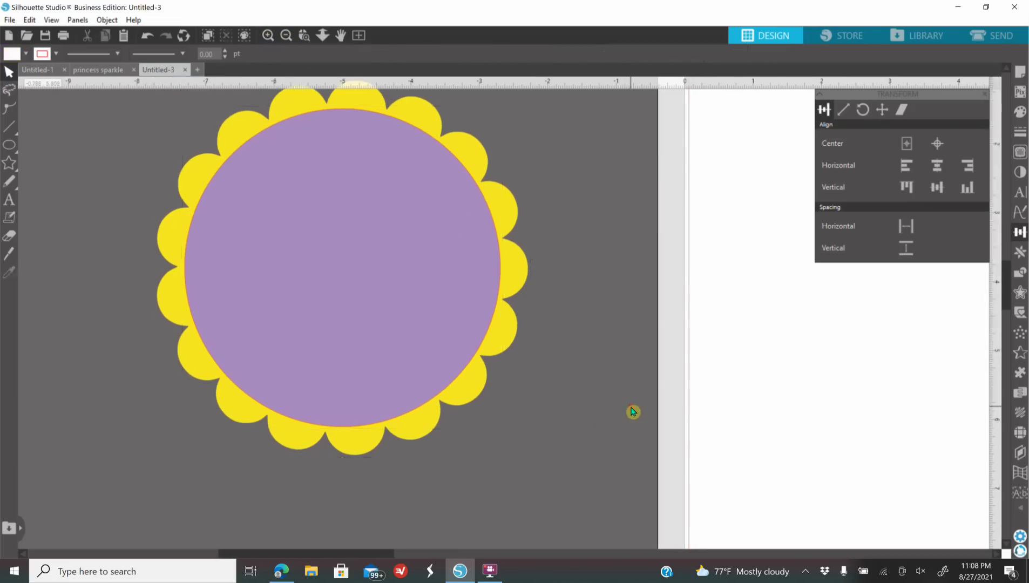
- Create a 0.150 in offset with rounded corners around the yellow scalloped circle and fill it red
scroll(598, 435, up, 1)
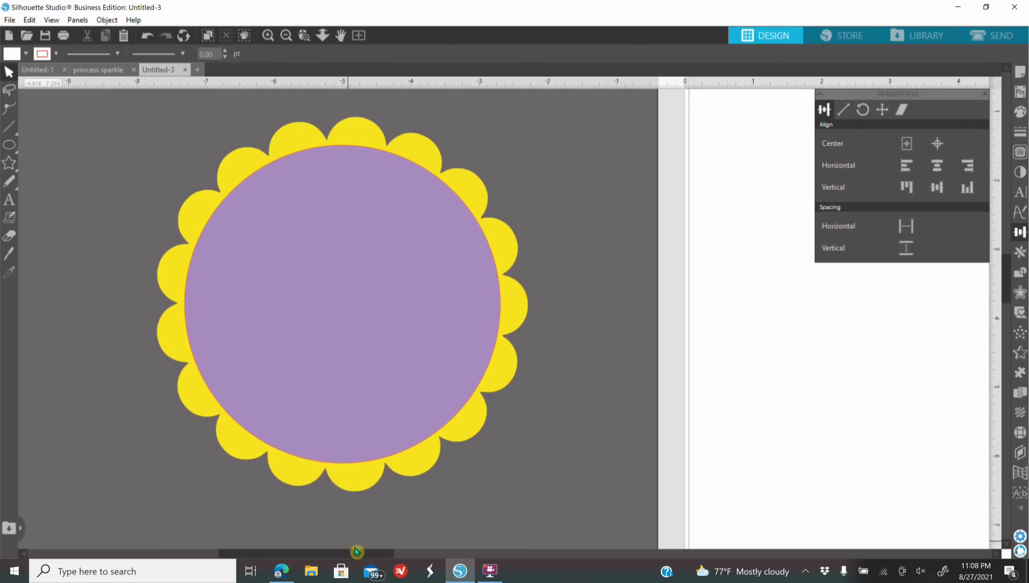
drag(361, 553, 323, 553)
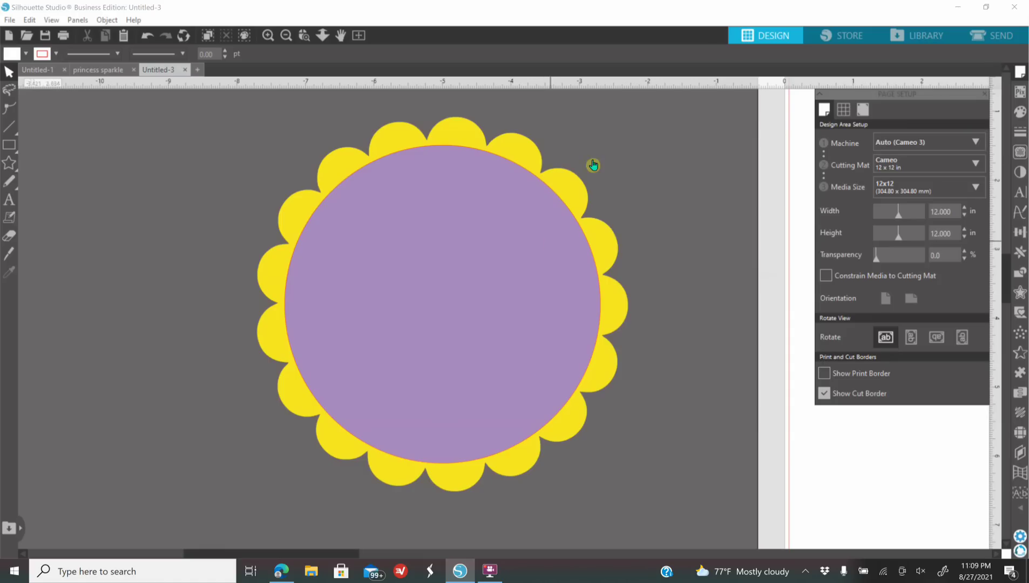
click(579, 191)
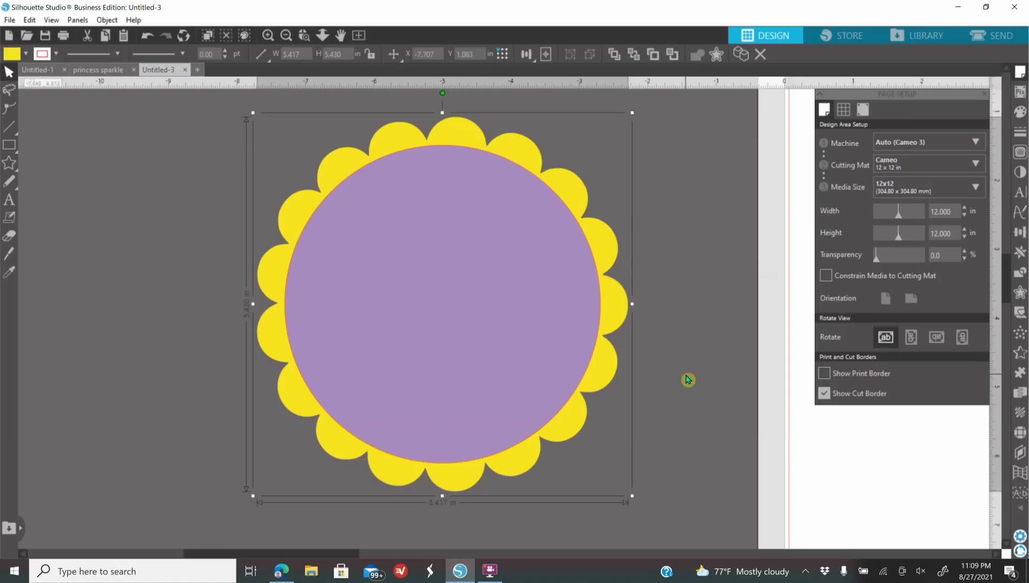
click(1021, 294)
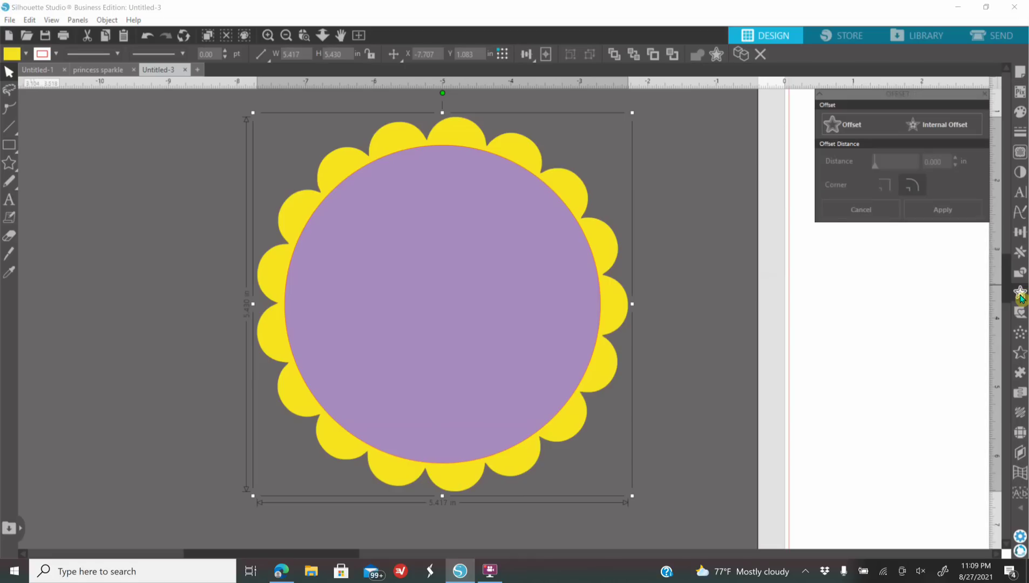
click(268, 35)
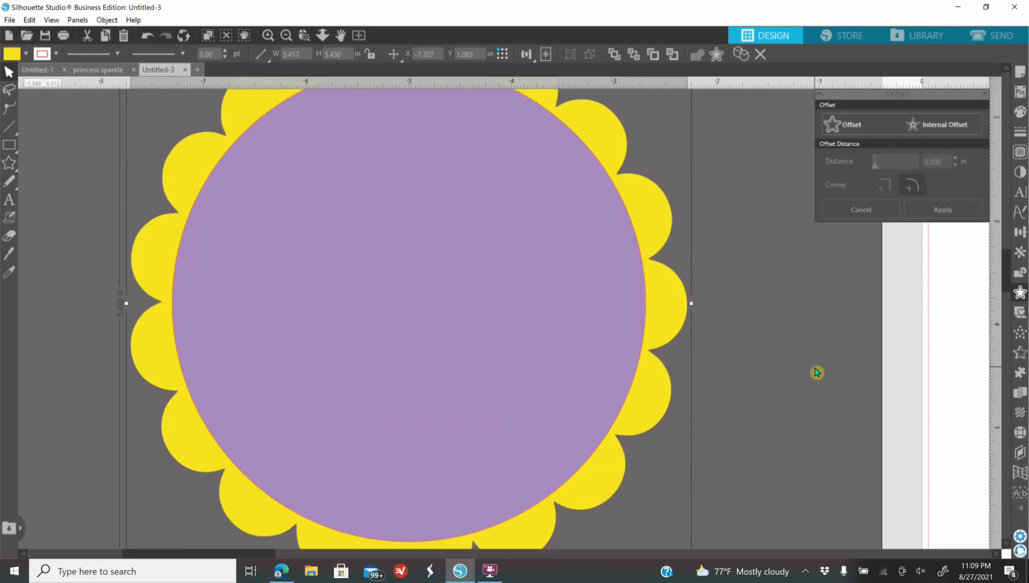
click(862, 131)
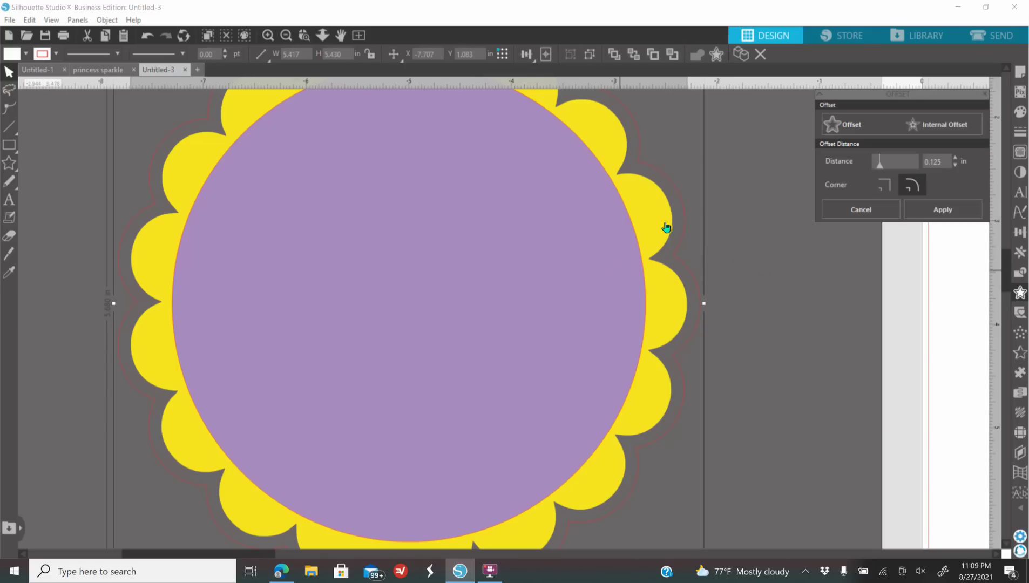
click(957, 160)
click(956, 161)
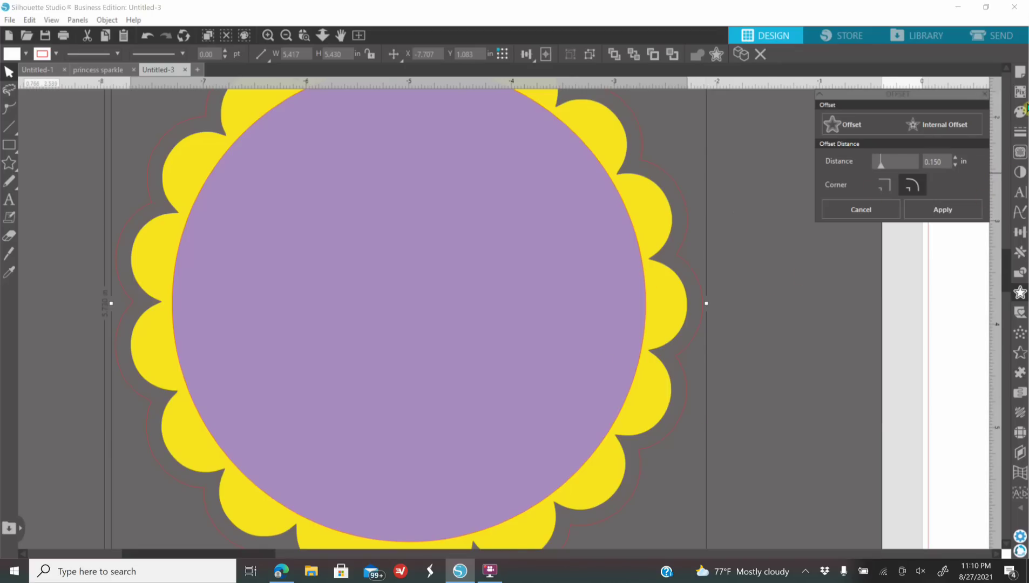
click(1022, 113)
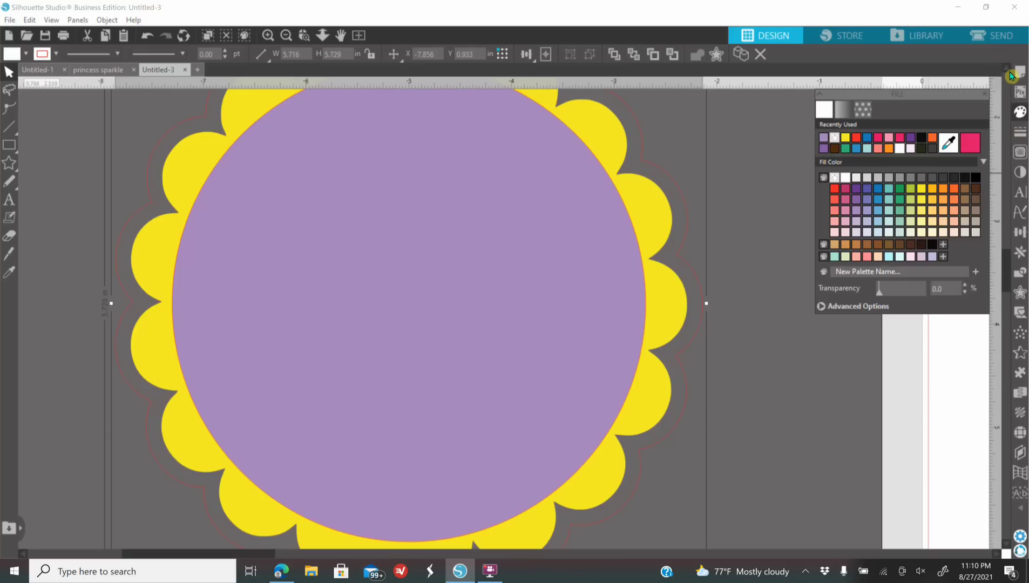
click(858, 139)
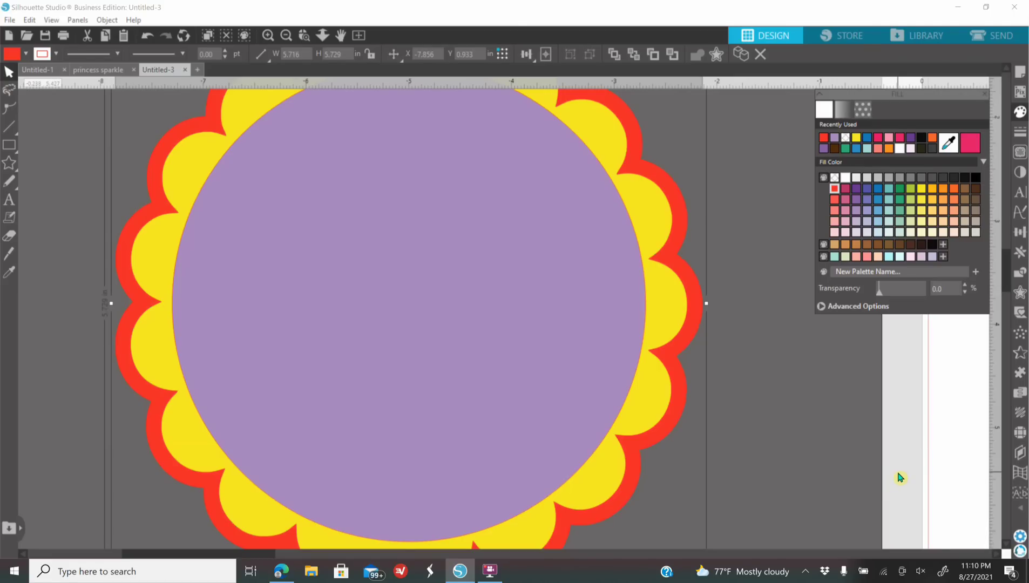
- Create a 0.150 in offset with rounded corners around the red scalloped shape and fill it dark purple
click(1018, 297)
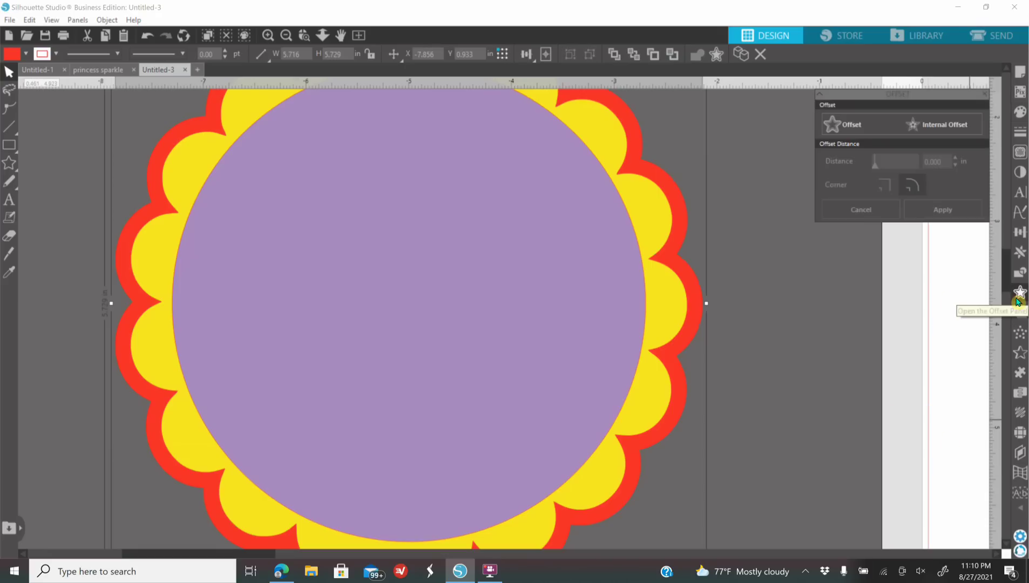
click(863, 129)
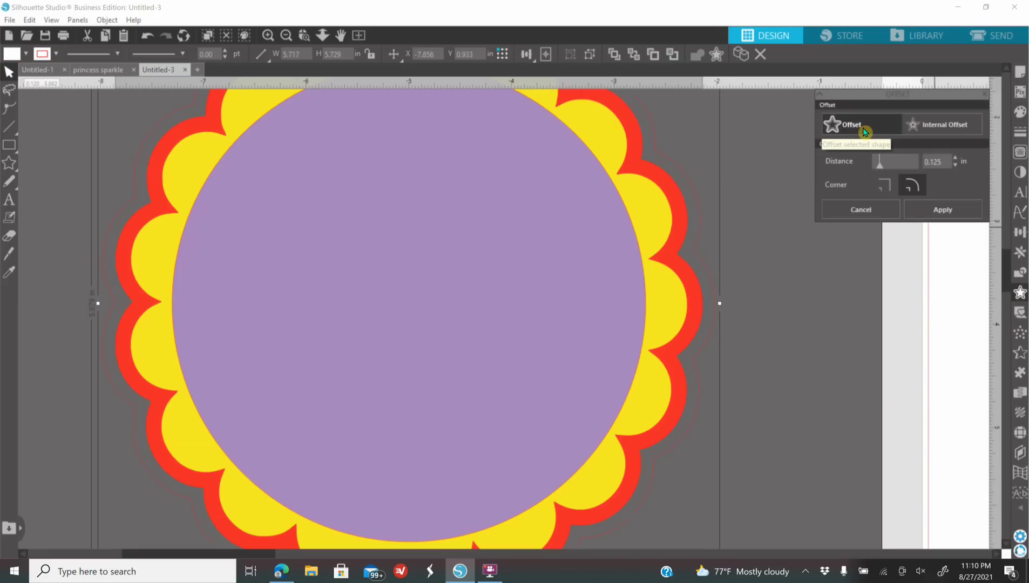
click(959, 160)
click(960, 160)
click(959, 160)
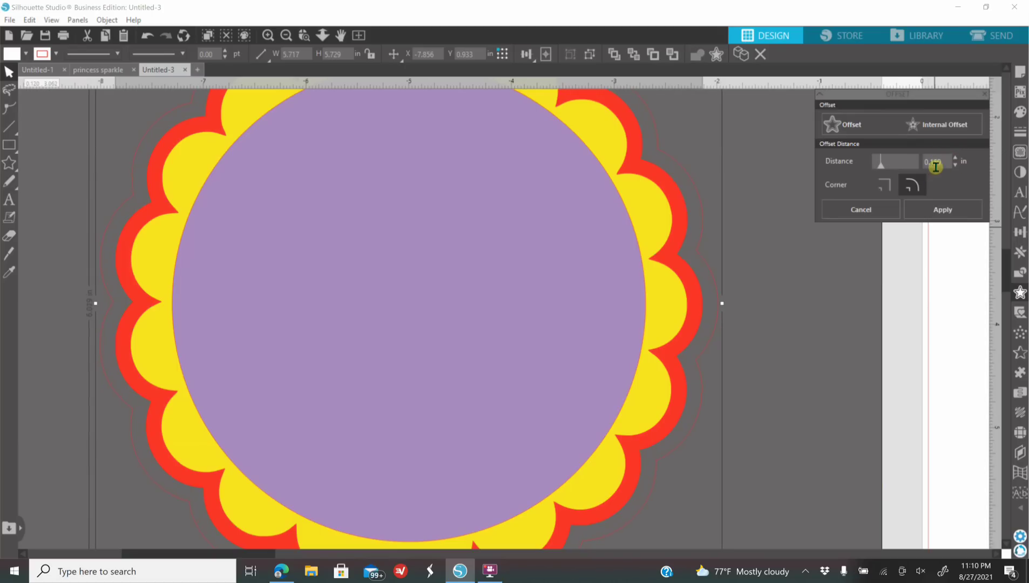
click(1021, 113)
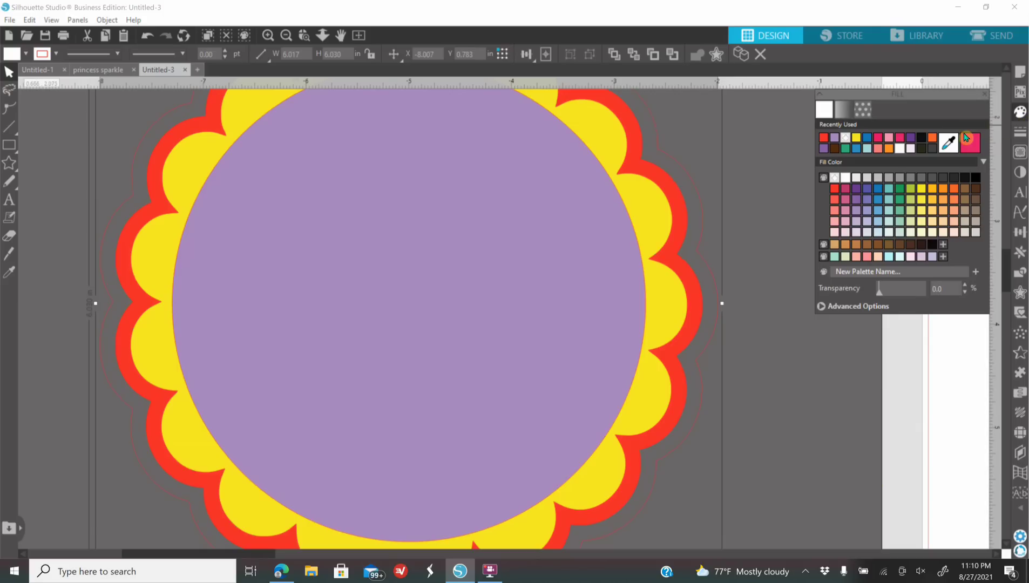
click(915, 141)
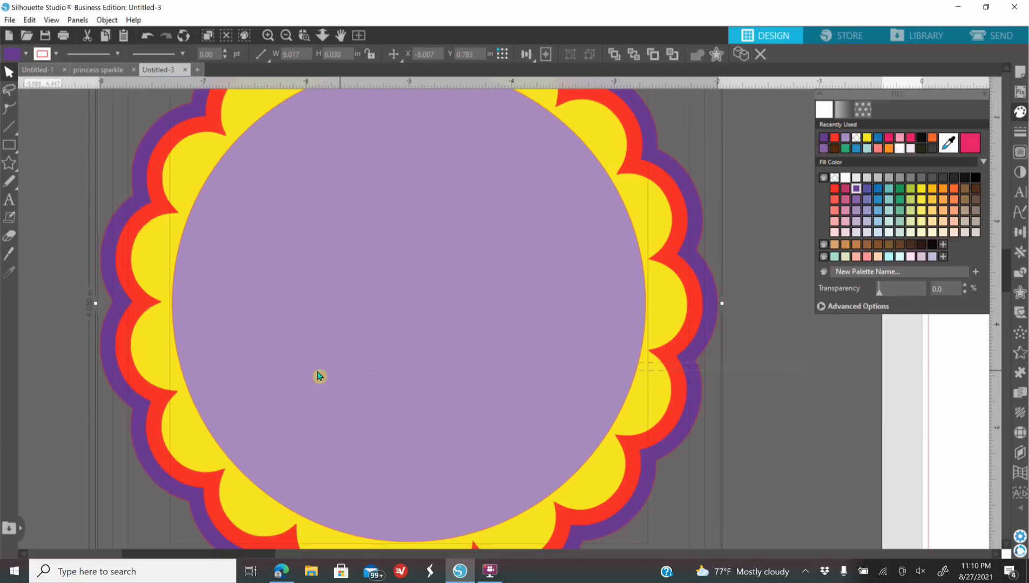
- Select all the layered shapes and set their line color to transparent
click(1019, 134)
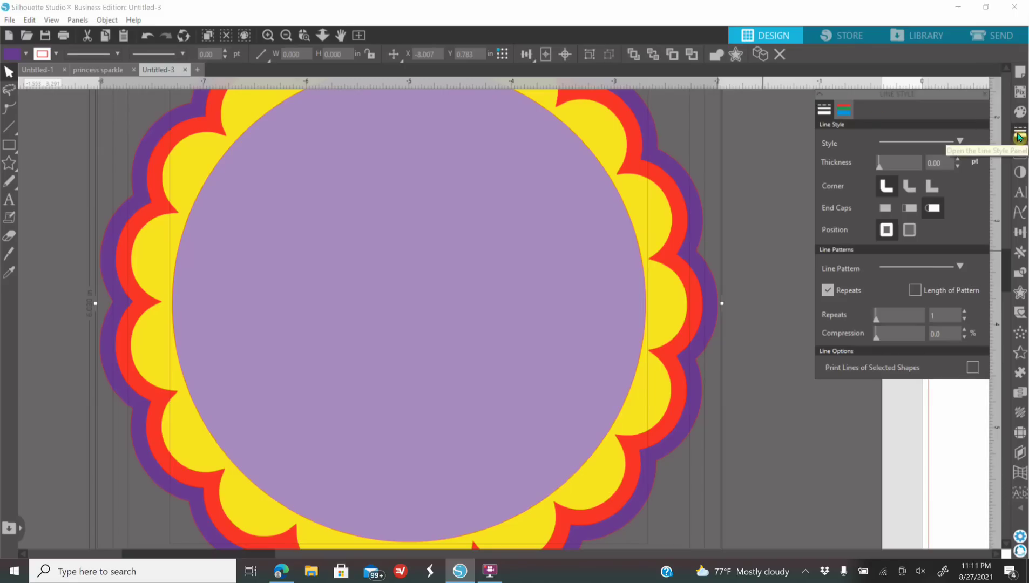
click(845, 116)
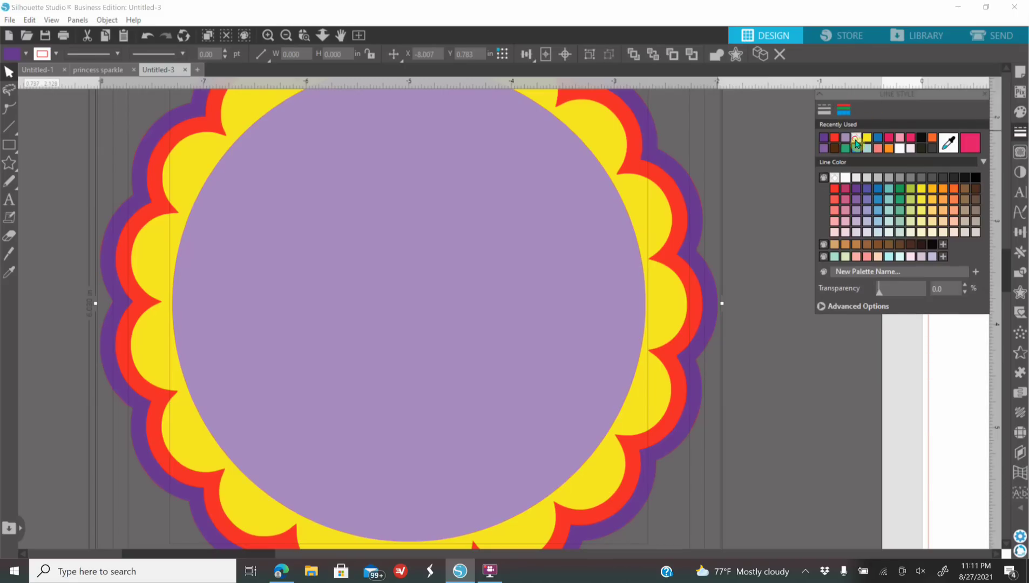
click(286, 35)
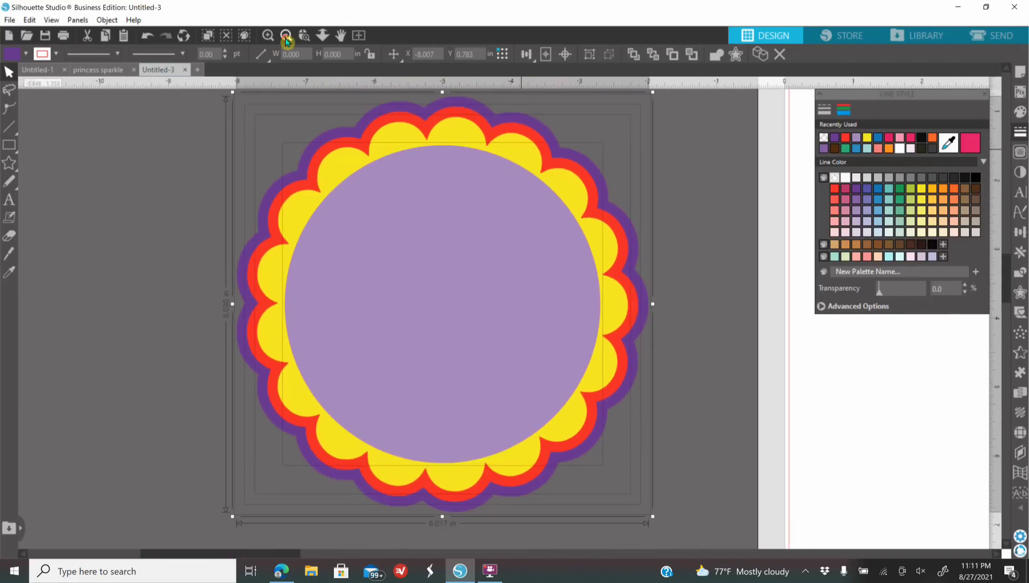
- Pull the light purple circle and the yellow, red and dark purple scallops apart to show each layer separately
click(242, 187)
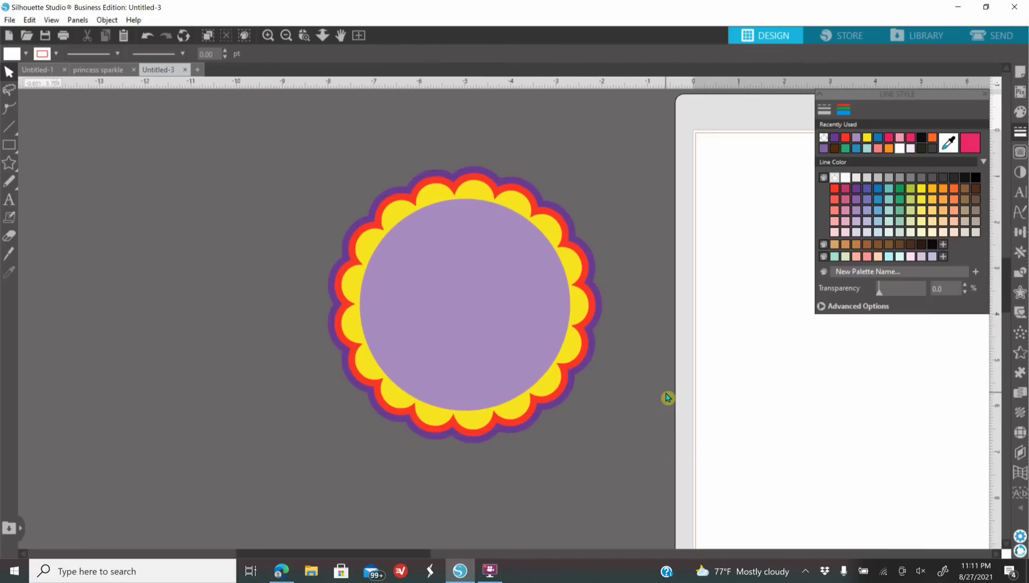
drag(519, 321, 667, 411)
drag(486, 290, 416, 376)
drag(503, 241, 449, 316)
drag(531, 211, 502, 255)
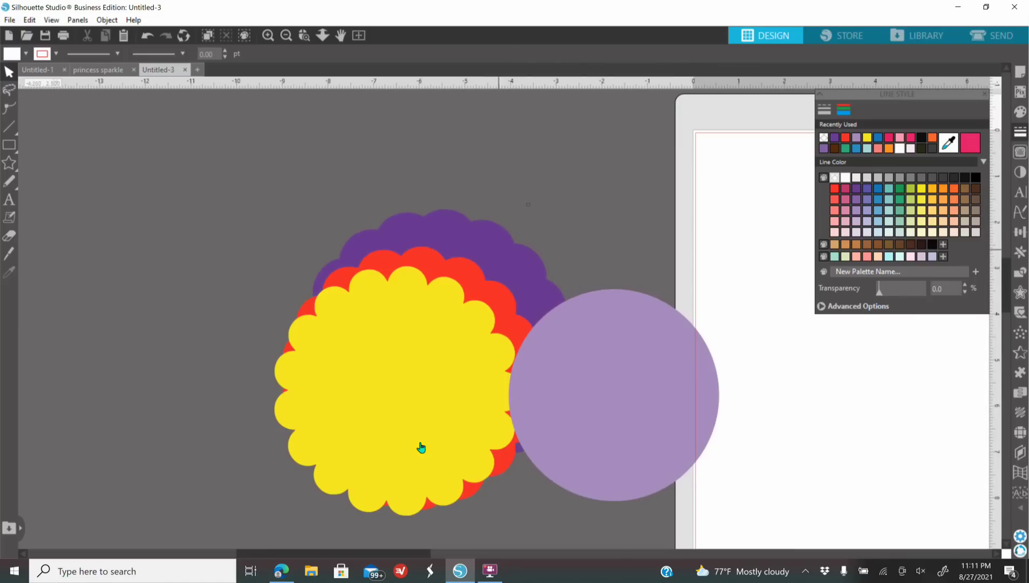
- Undo the layer moves until the circle and scallops are stacked as before
key(ctrl+z)
key(ctrl+z)
key(ctrl+z)
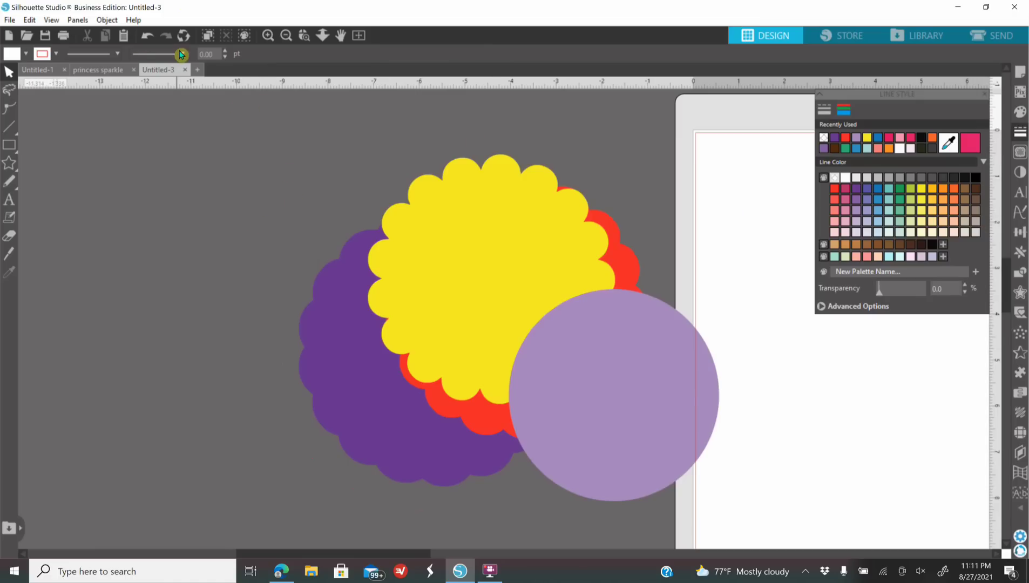
click(146, 40)
click(146, 40)
click(146, 41)
click(145, 40)
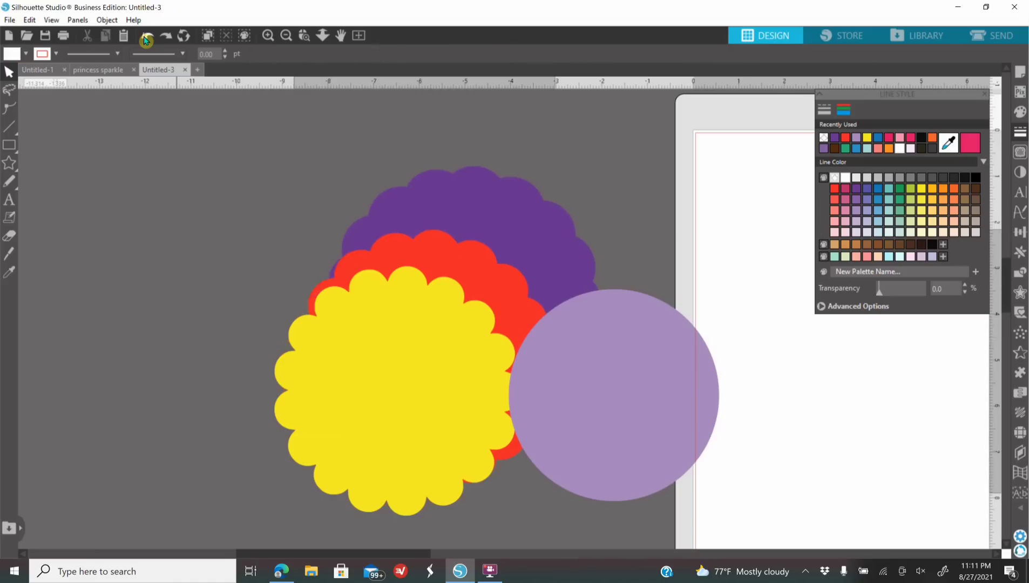
click(146, 41)
click(146, 40)
click(146, 40)
click(146, 41)
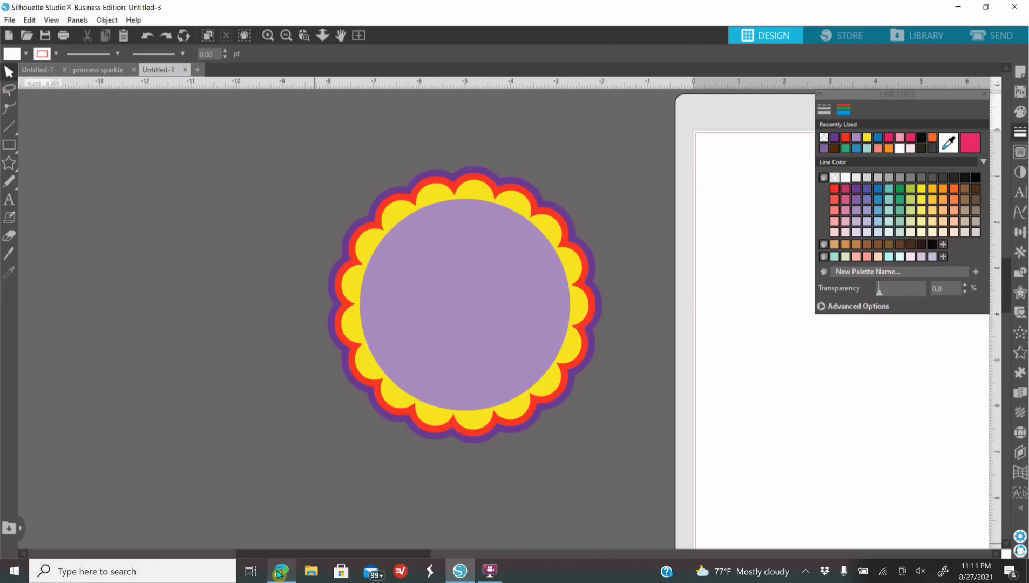
- Switch to the browser, view the image results for Colorful Triangle Patterns Designs, and return to Silhouette Studio
click(281, 572)
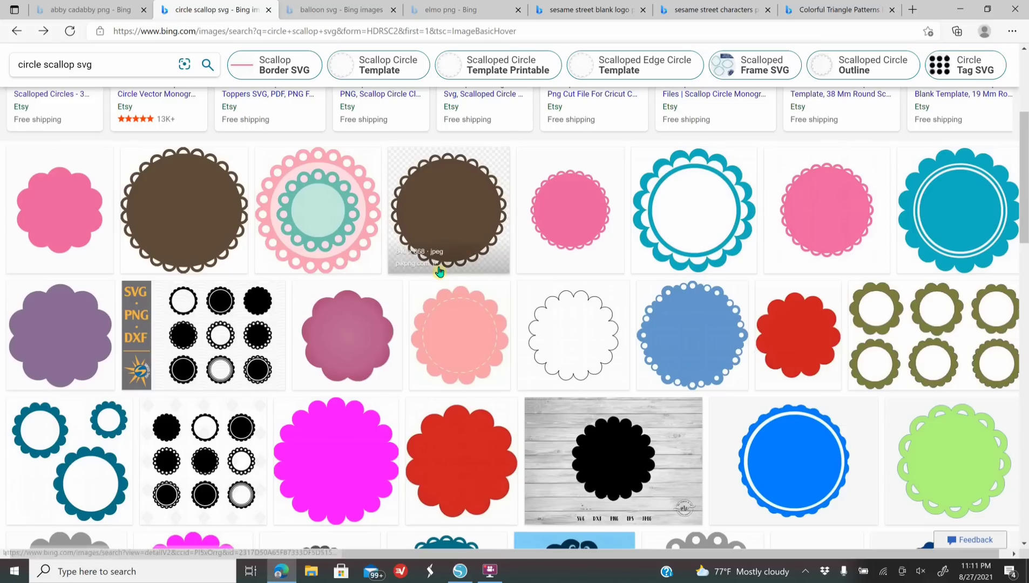
click(813, 11)
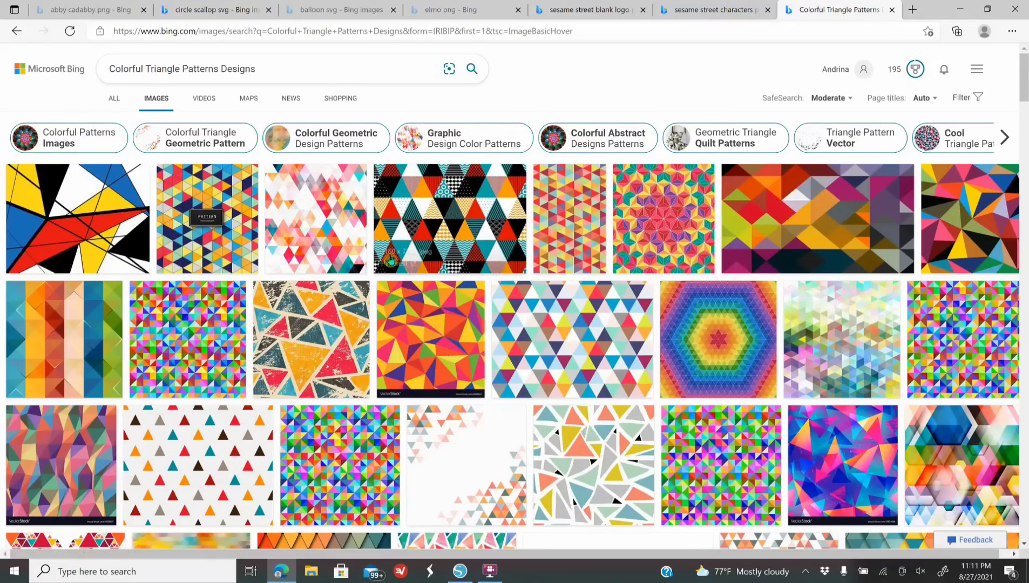
key(alt+Tab)
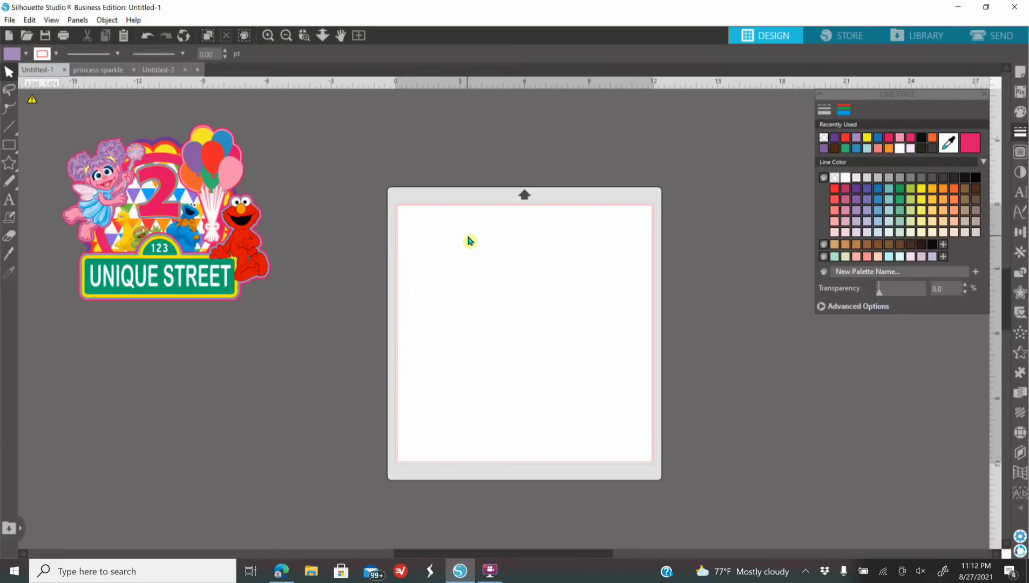
- Paste the copied triangle pattern into the Untitled-1 document and deselect it
right_click(435, 197)
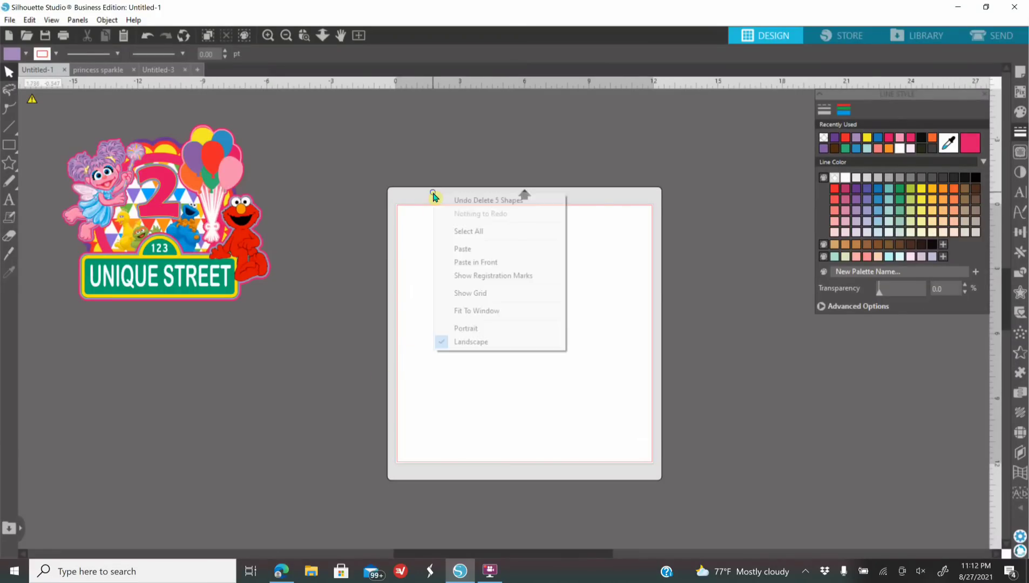
click(471, 248)
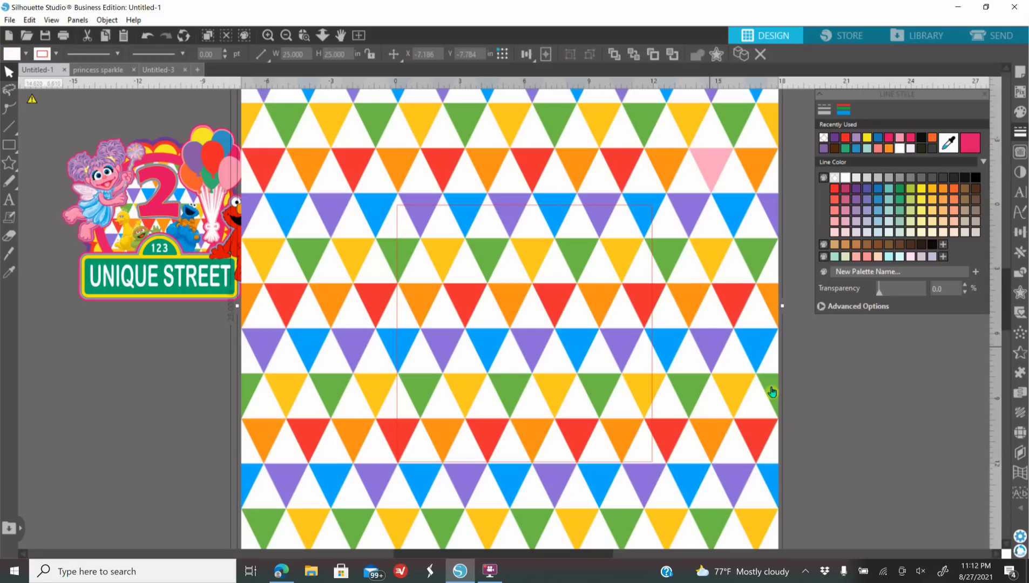
key(Escape)
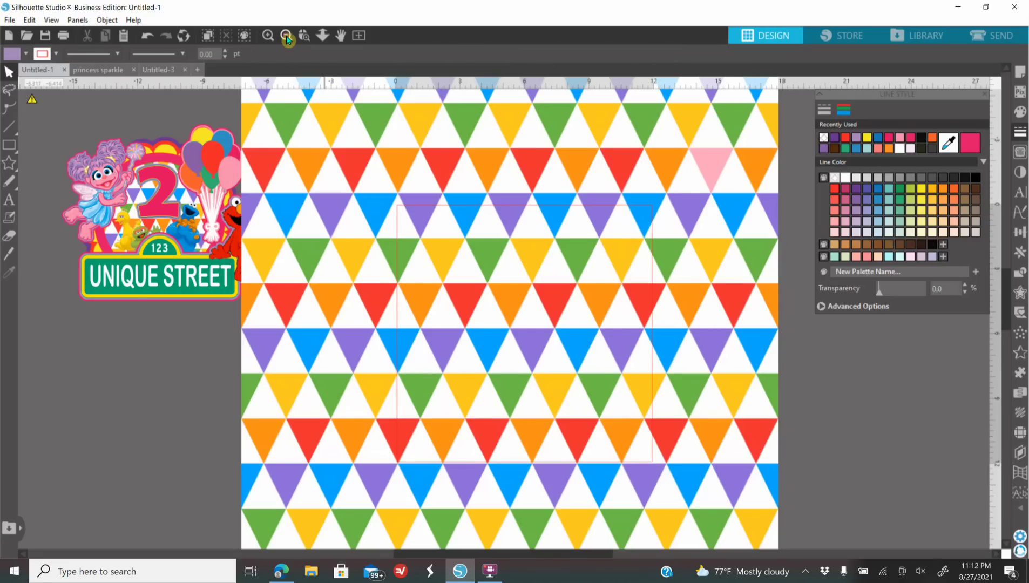
- In Untitled-3, move the triangle pattern off the scallop design and scale it down to about 12.18 in square
key(ctrl+Tab)
click(289, 36)
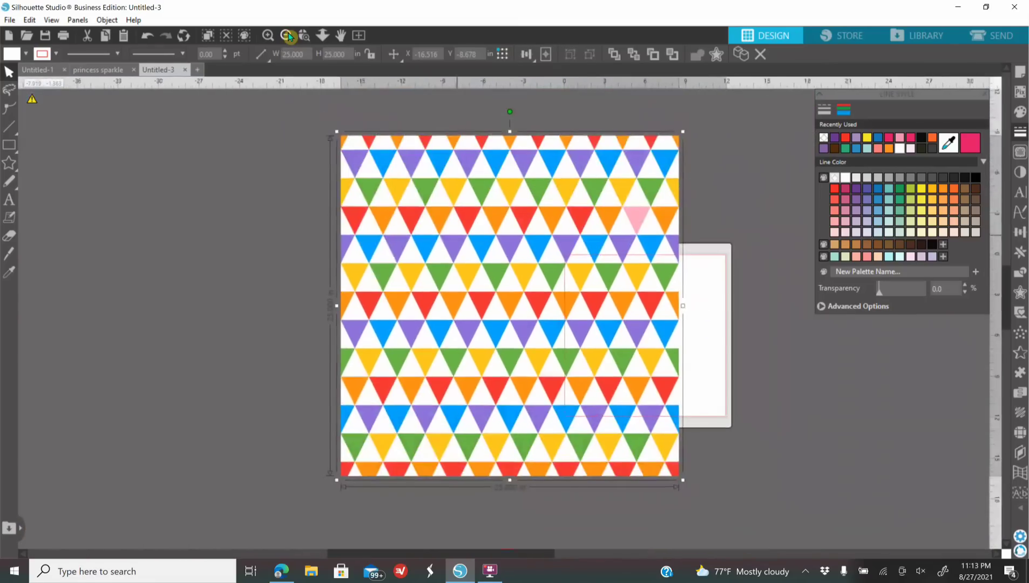
drag(486, 216, 575, 261)
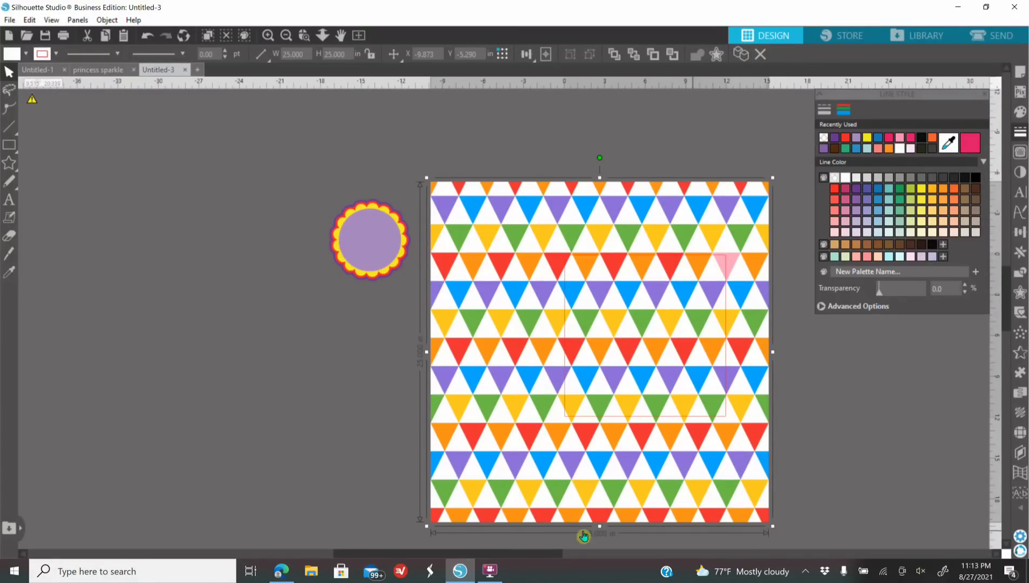
drag(774, 176, 600, 352)
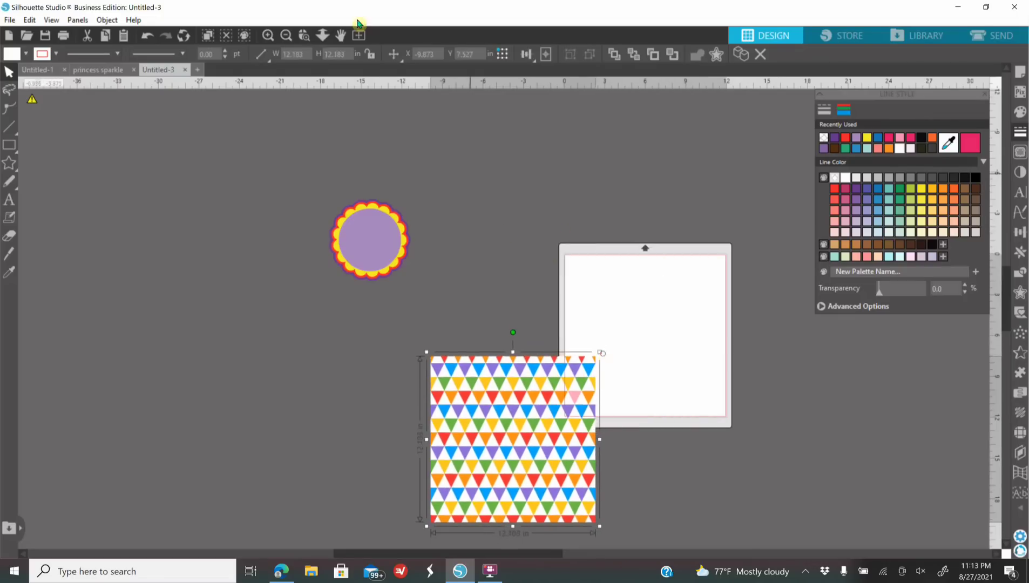
- Move the complete layered scallop design to the space just above the triangle pattern and deselect it
click(269, 35)
click(276, 216)
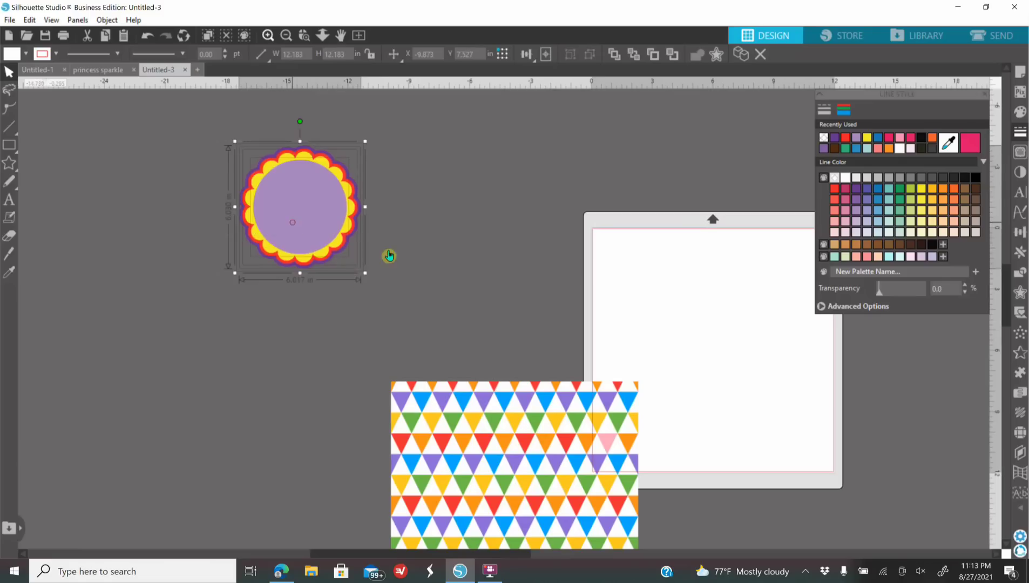
drag(295, 230, 485, 283)
click(420, 294)
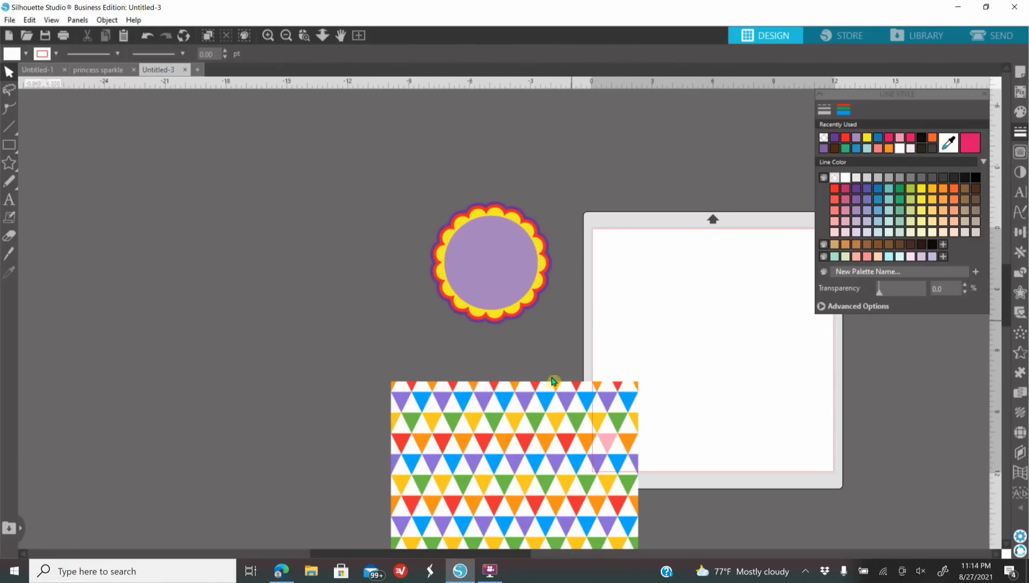
- Move the triangle pattern over the scallop design and send it to the back
drag(530, 479, 521, 279)
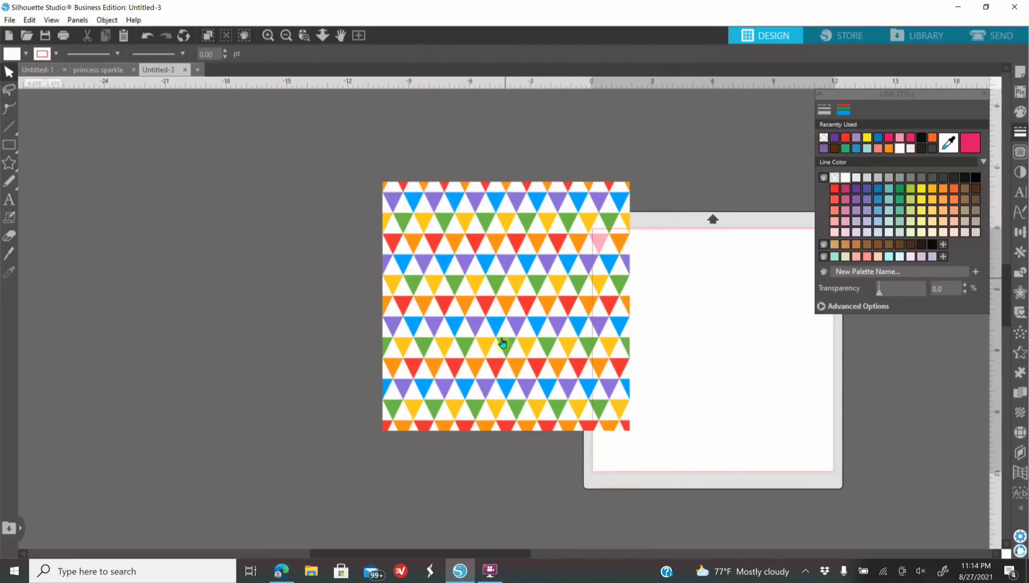
click(560, 359)
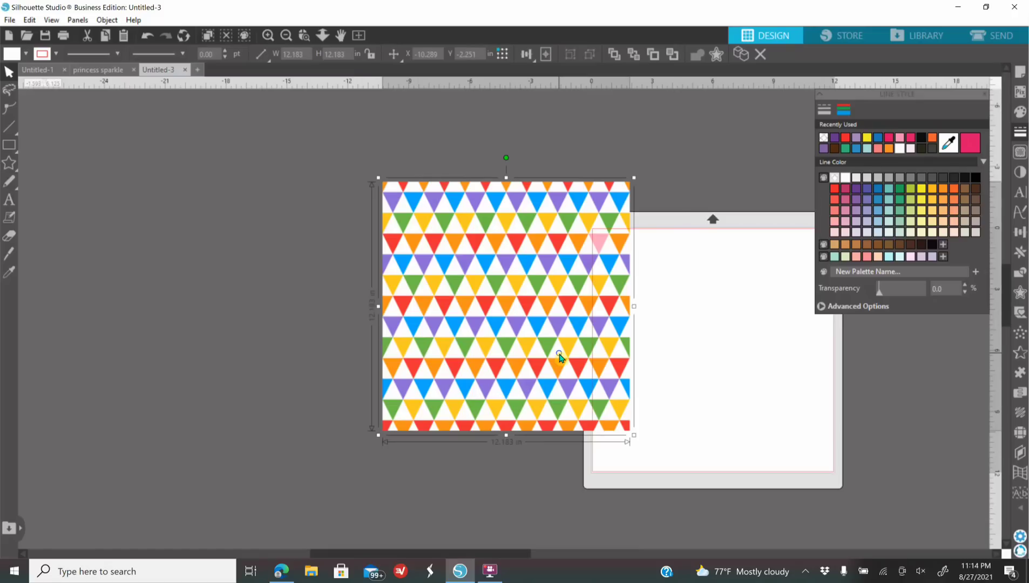
right_click(560, 358)
click(564, 278)
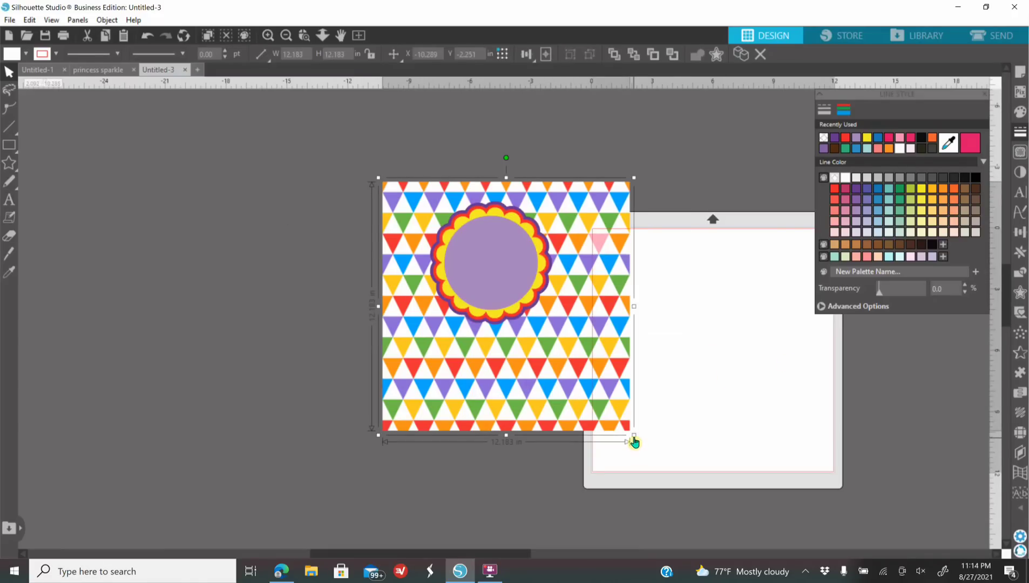
- Scale the triangle pattern down to about 7.65 in square and position it evenly around the scallop design
drag(632, 436, 557, 358)
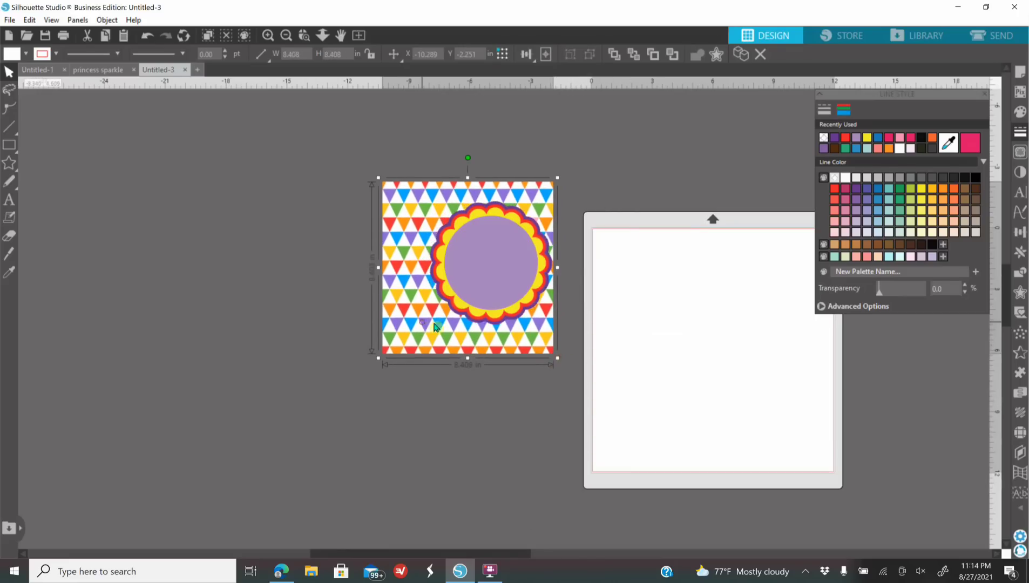
drag(425, 329, 446, 330)
drag(581, 364, 568, 356)
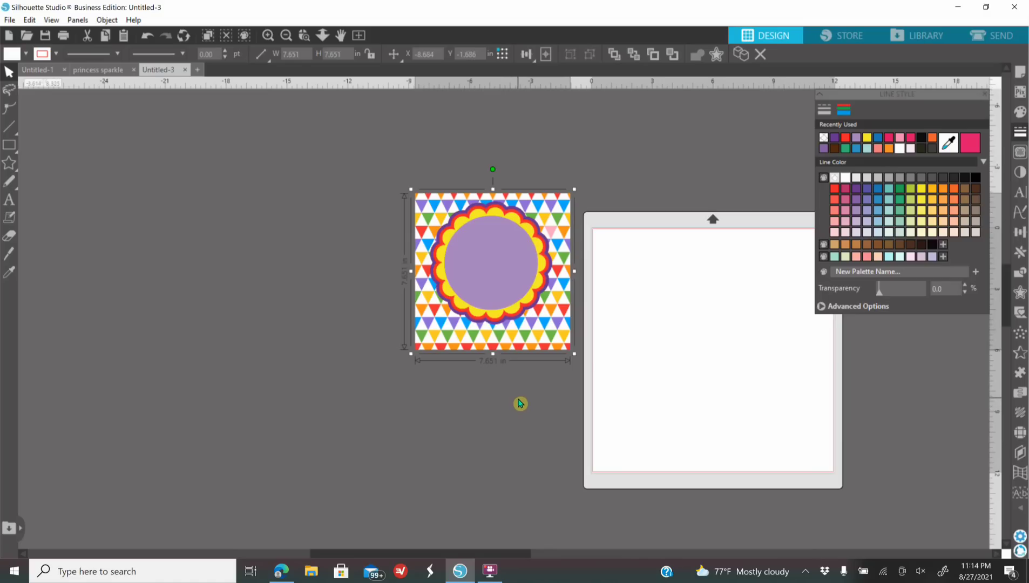
- Select the light purple circle together with the triangle pattern, crop the pattern to the circle, and deselect it
click(504, 266)
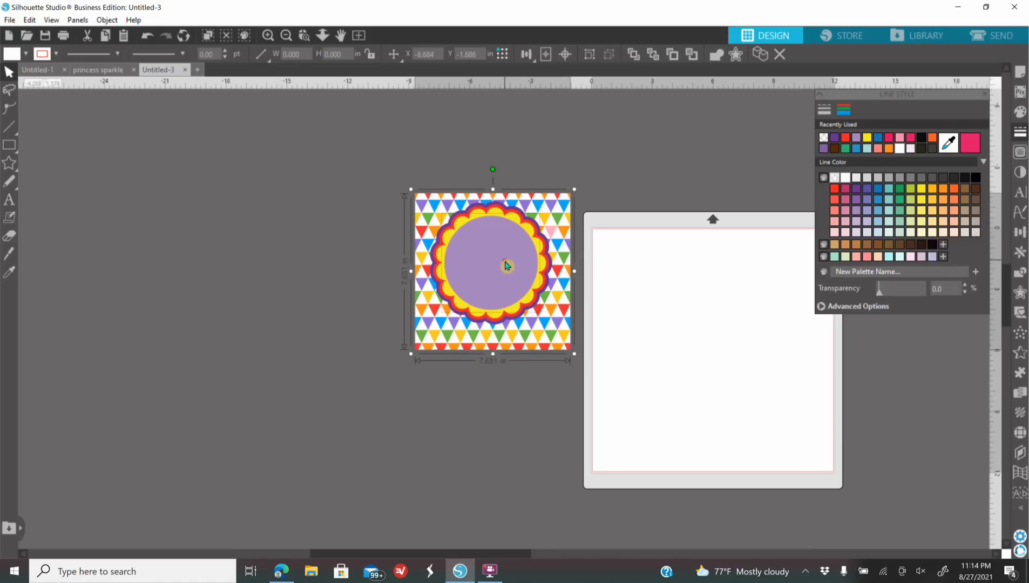
click(1017, 276)
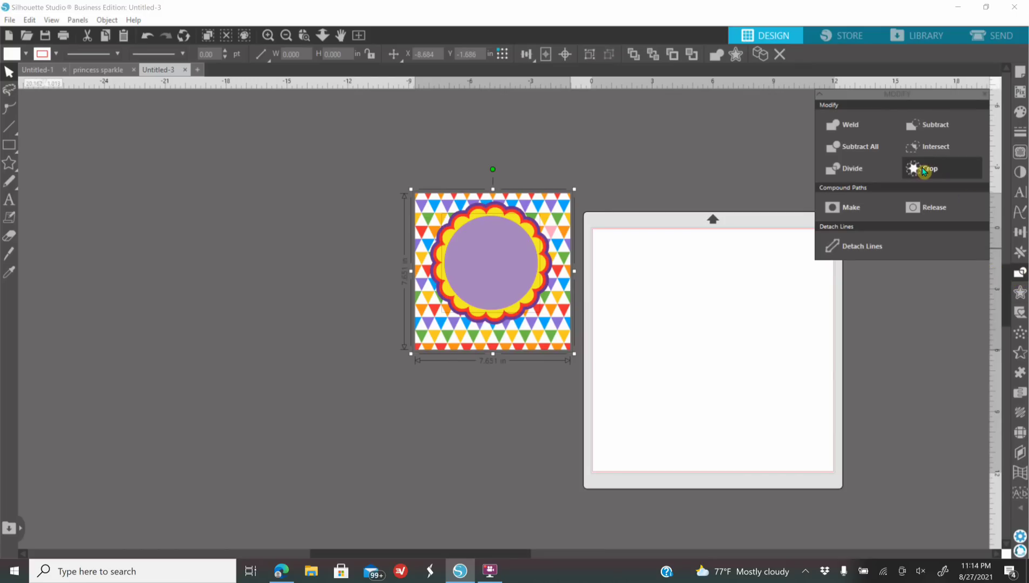
click(925, 169)
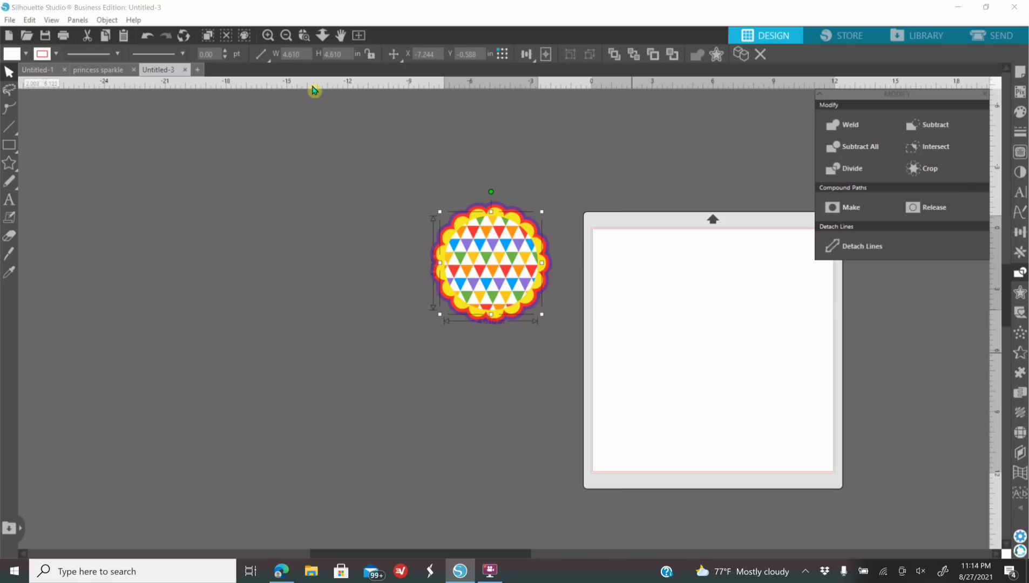
click(268, 36)
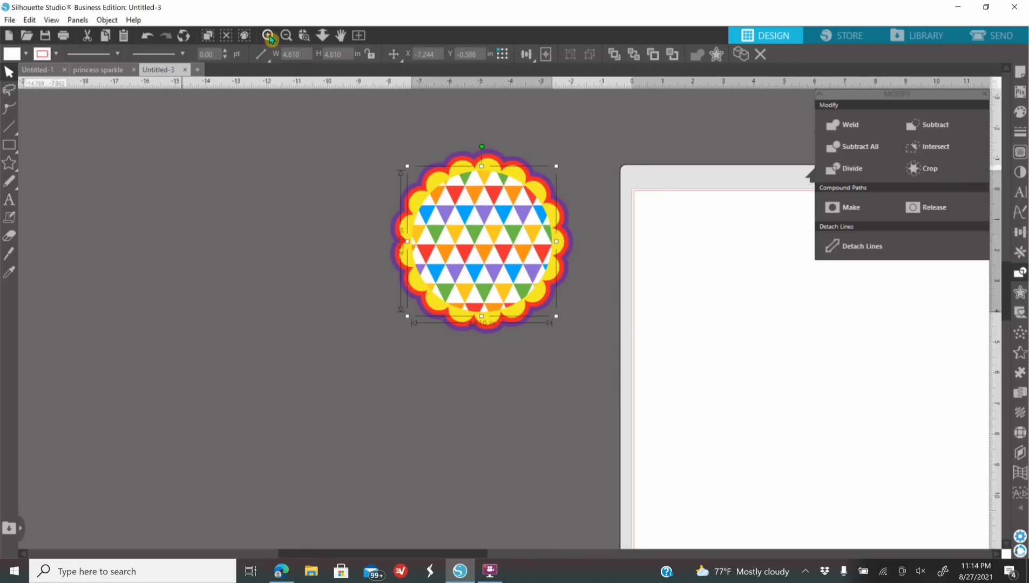
click(268, 35)
scroll(378, 324, up, 2)
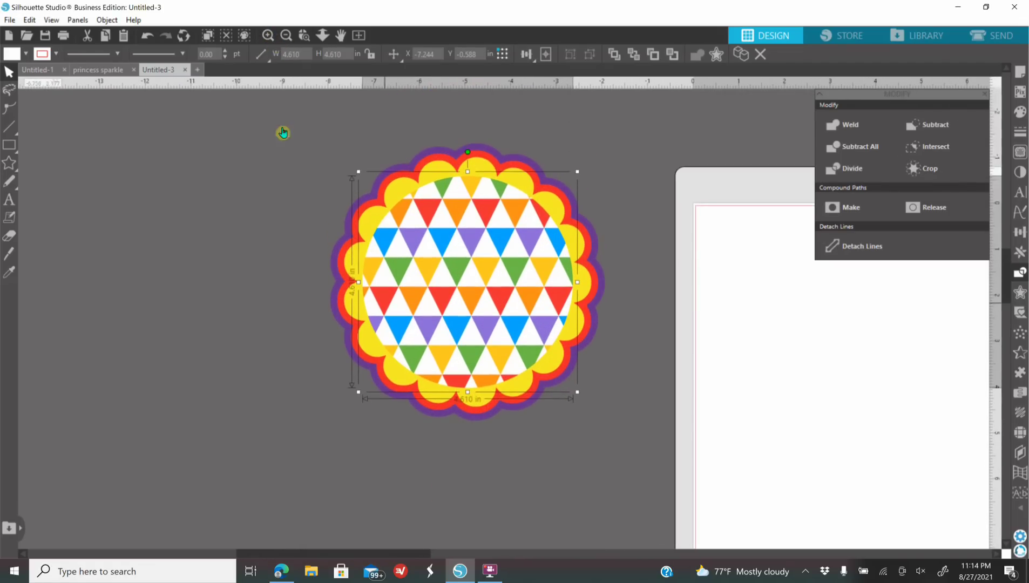
click(268, 36)
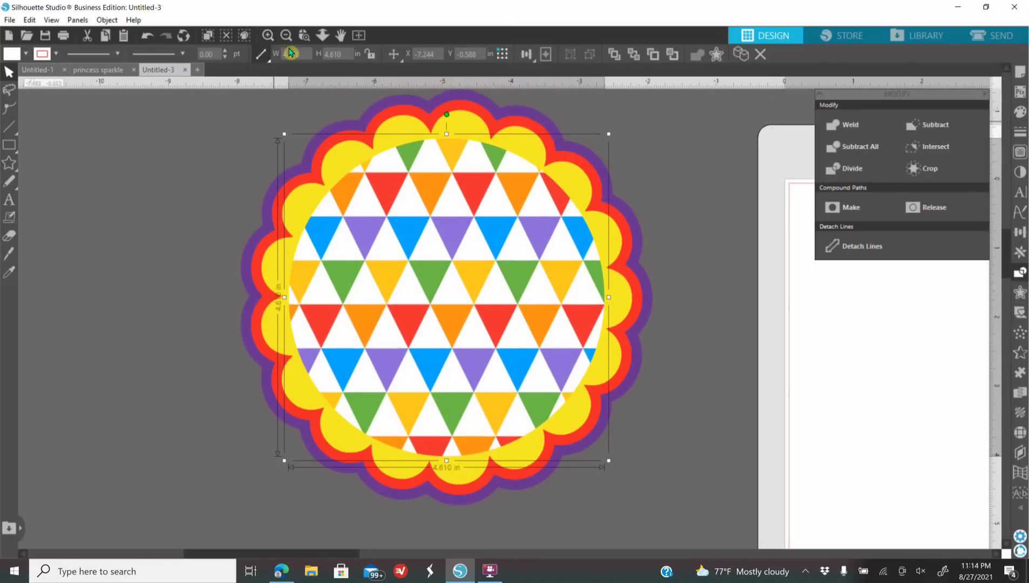
click(287, 36)
click(238, 223)
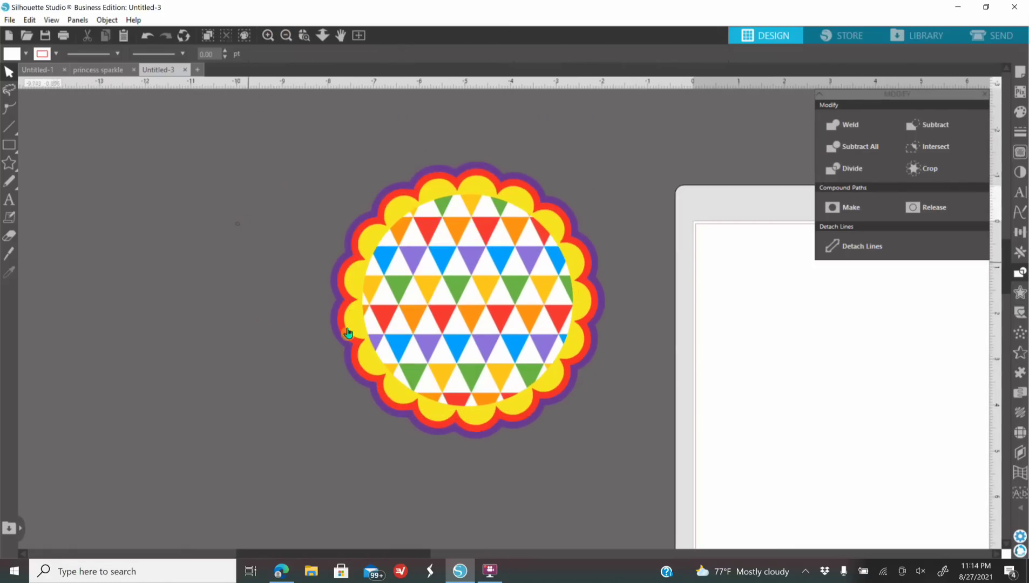
- Duplicate the patterned circle, fill the copy black, and place it in the empty area beside the scallop design
click(453, 333)
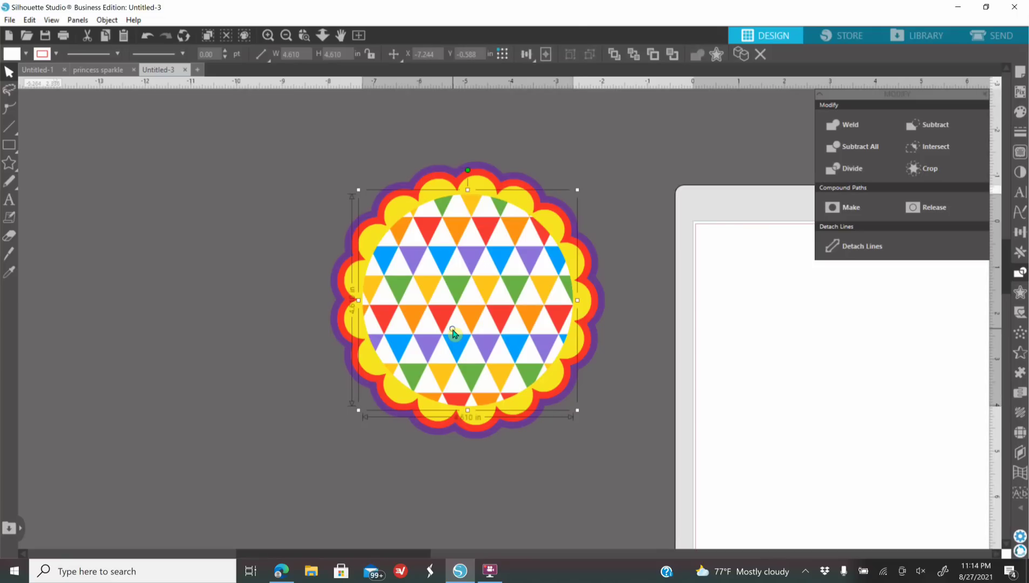
right_click(453, 333)
click(510, 116)
drag(492, 313, 770, 370)
click(1020, 112)
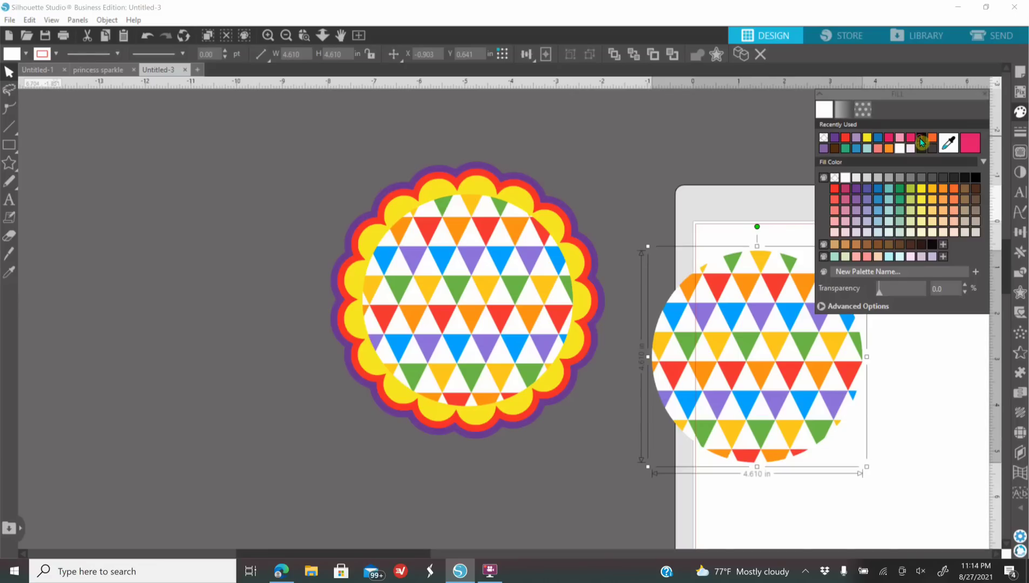
click(921, 142)
drag(786, 418, 162, 332)
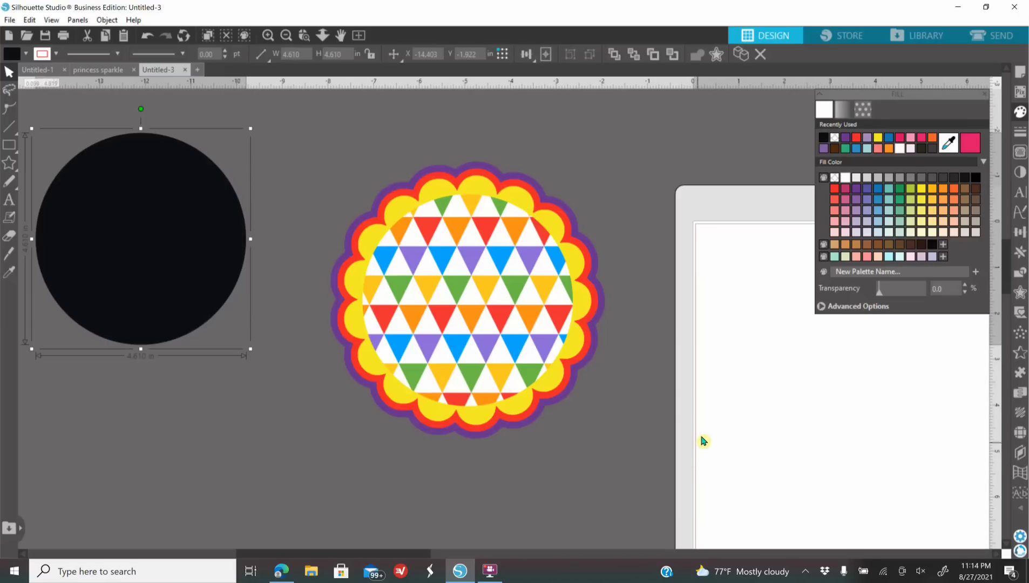
- Move the patterned scallop design away from the canvas edge and bring the black circle close beside it
click(444, 402)
drag(479, 394, 540, 371)
click(763, 441)
drag(169, 265, 289, 262)
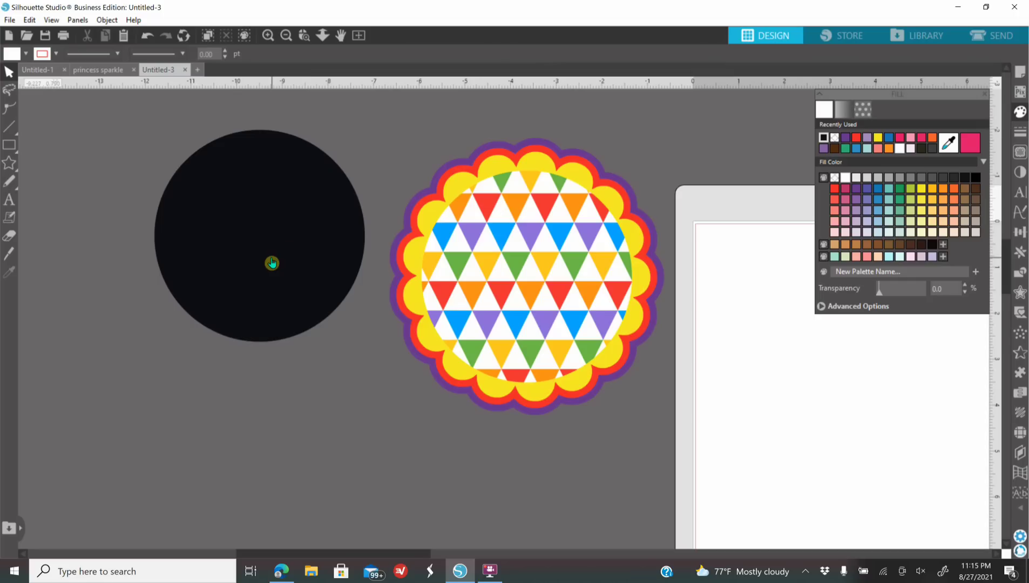
drag(233, 278, 247, 326)
click(385, 251)
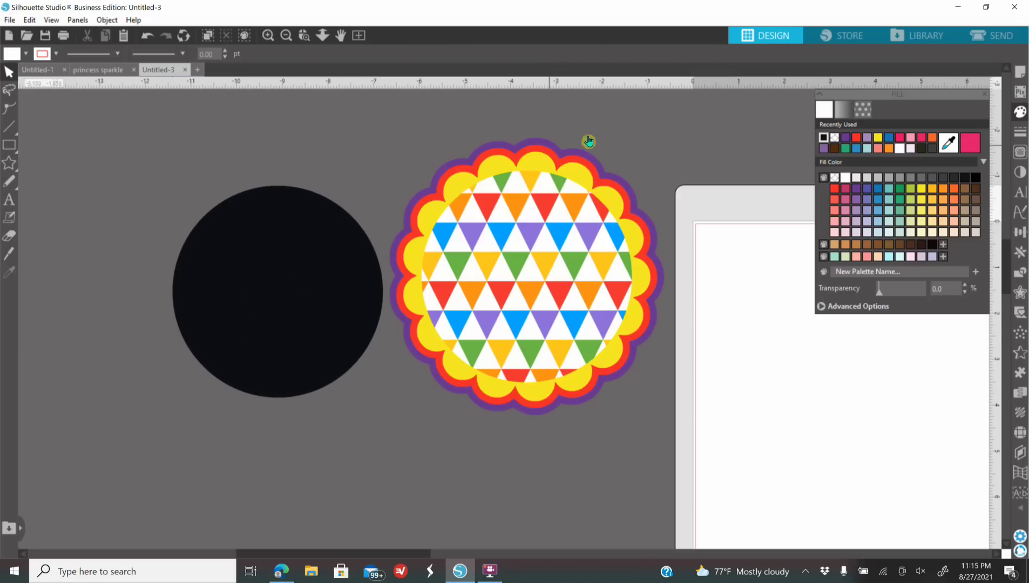
- Swap the sides of the scallop design and the black circle with a wide gap between them, and fill the circle white
click(586, 320)
drag(586, 320, 151, 353)
drag(315, 310, 578, 340)
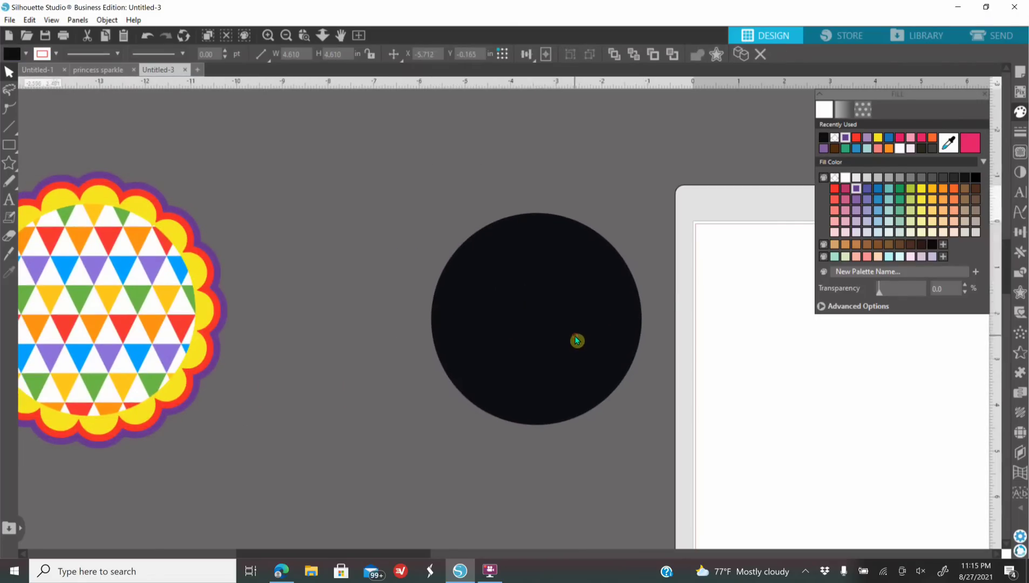
click(847, 178)
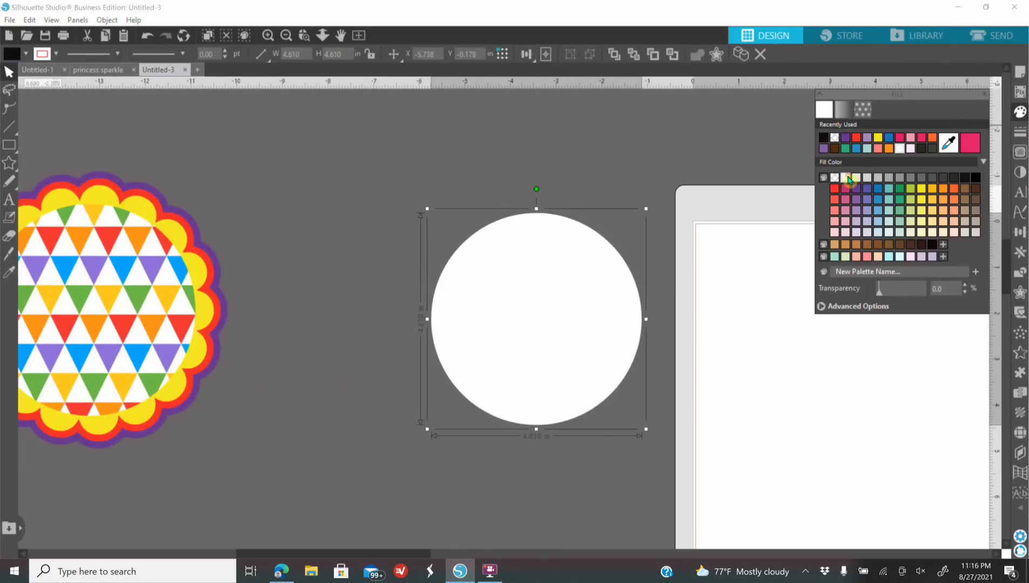
- Move the white circle slightly farther from the page and open the Offset settings
click(267, 36)
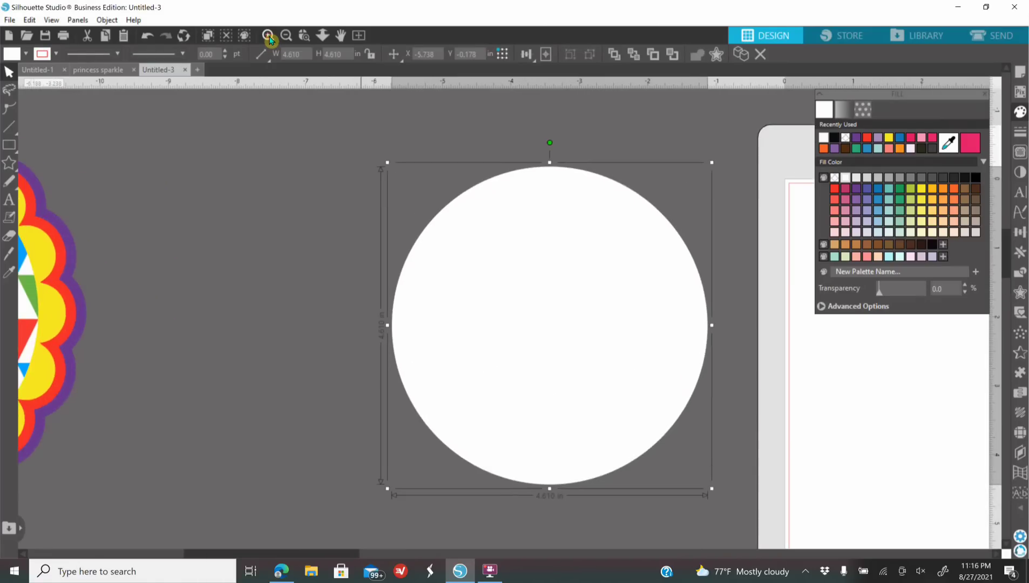
click(268, 35)
scroll(453, 225, right, 1)
drag(425, 228, 416, 224)
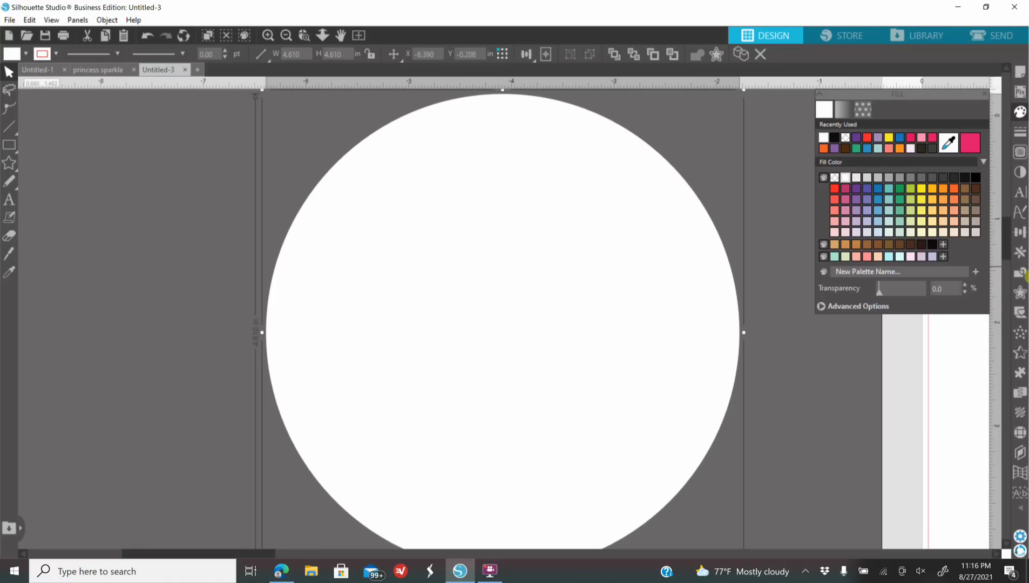
click(1020, 294)
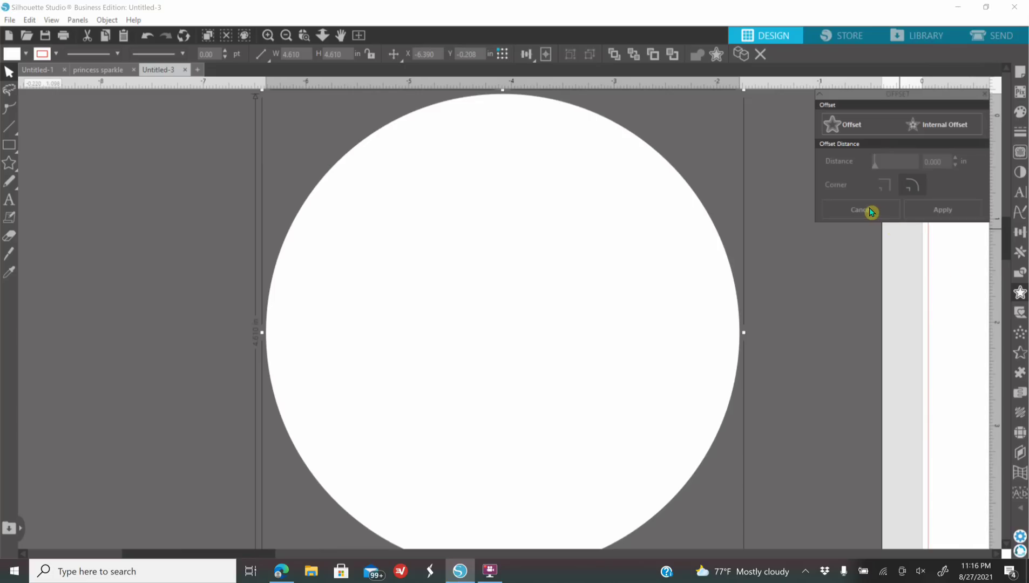
click(287, 35)
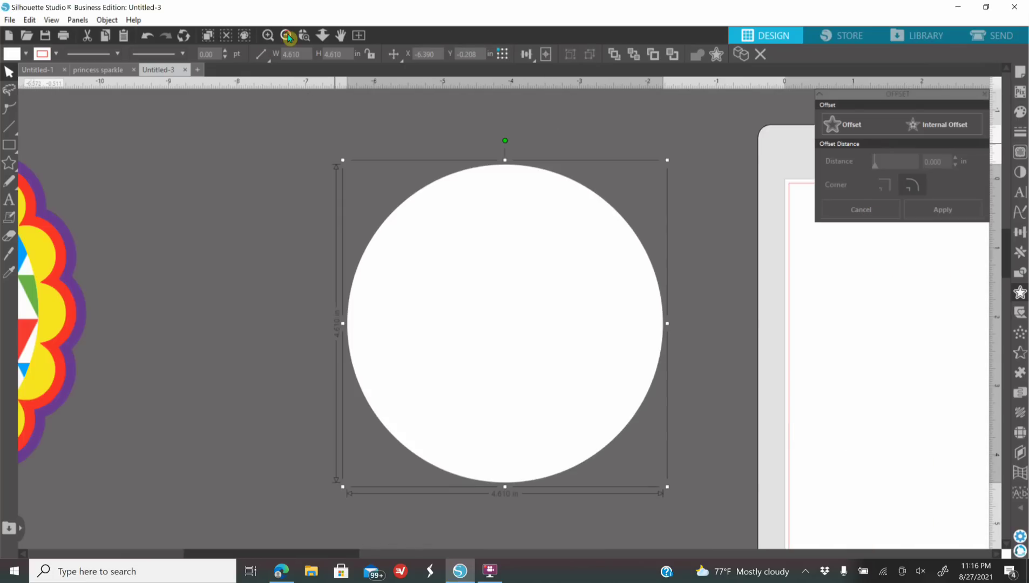
click(287, 35)
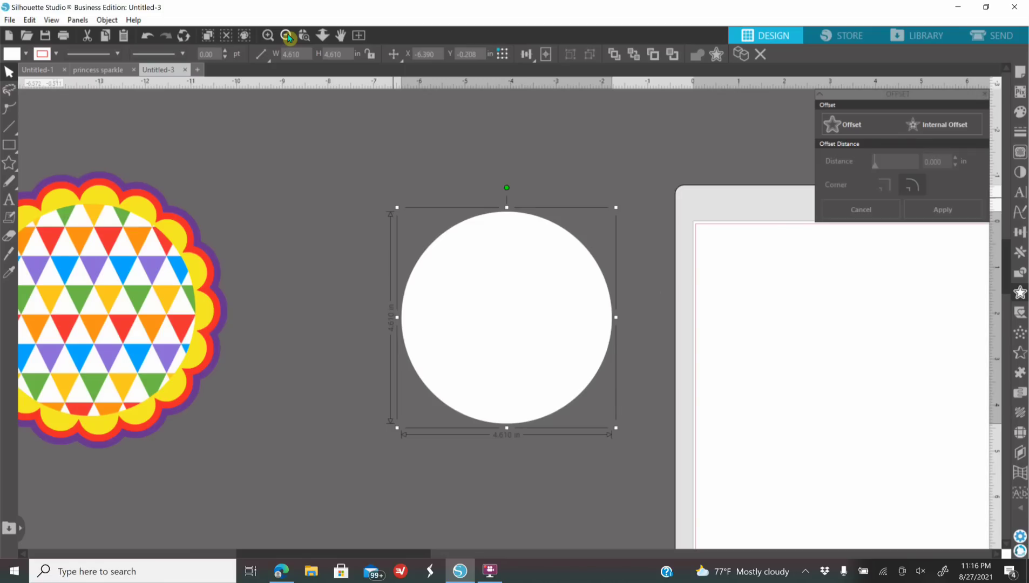
scroll(525, 257, up, 5)
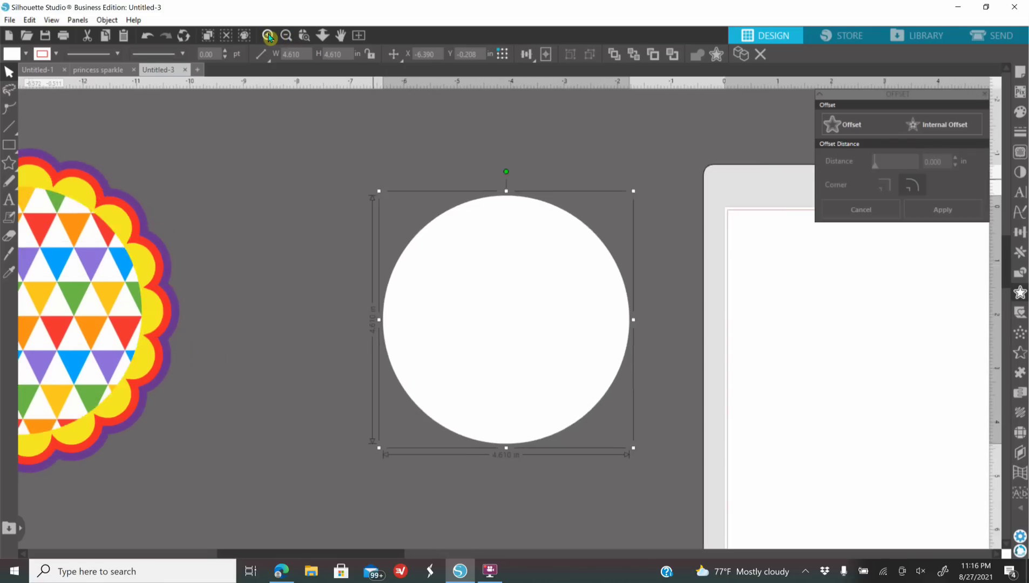
scroll(519, 243, up, 1)
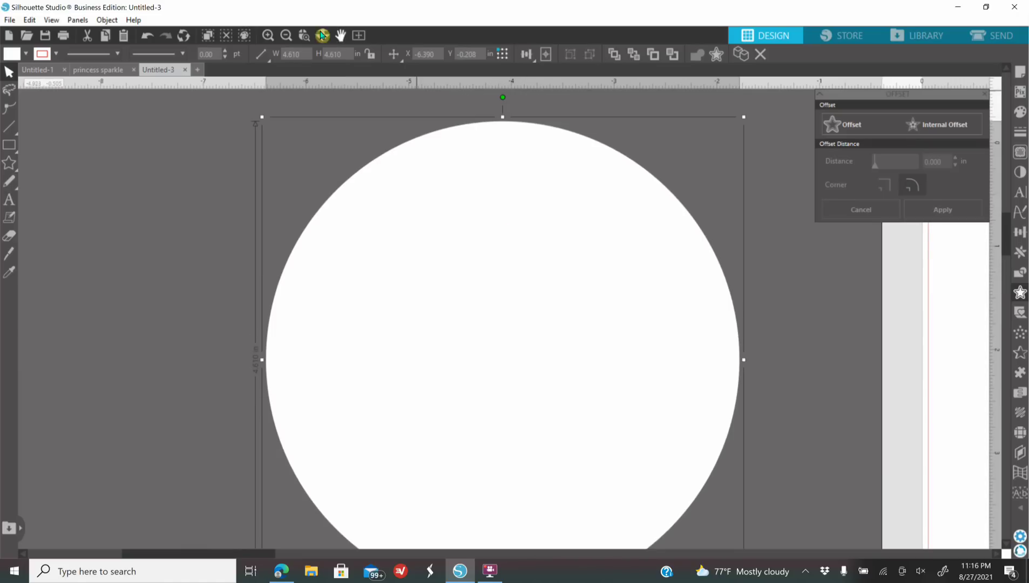
click(291, 37)
click(292, 37)
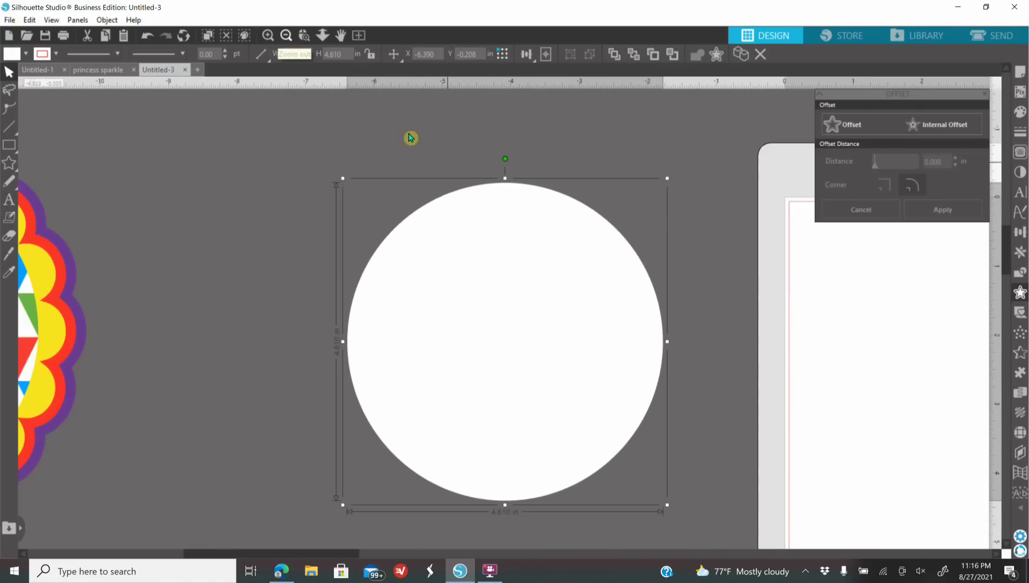
click(747, 363)
click(270, 36)
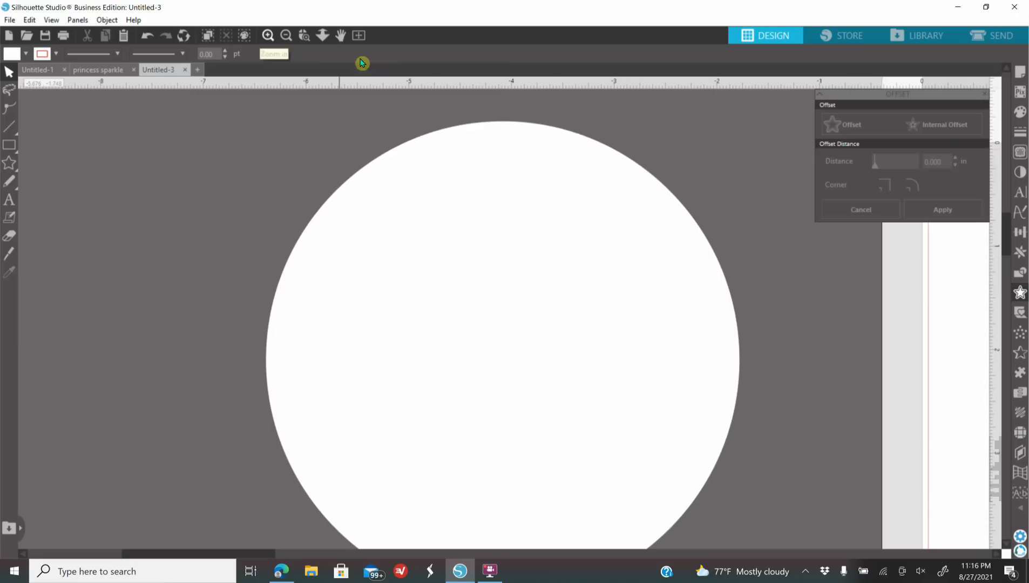
- Try an outward 0.125 in offset of the white circle, undo it, and try a 0.210 in distance instead
click(398, 296)
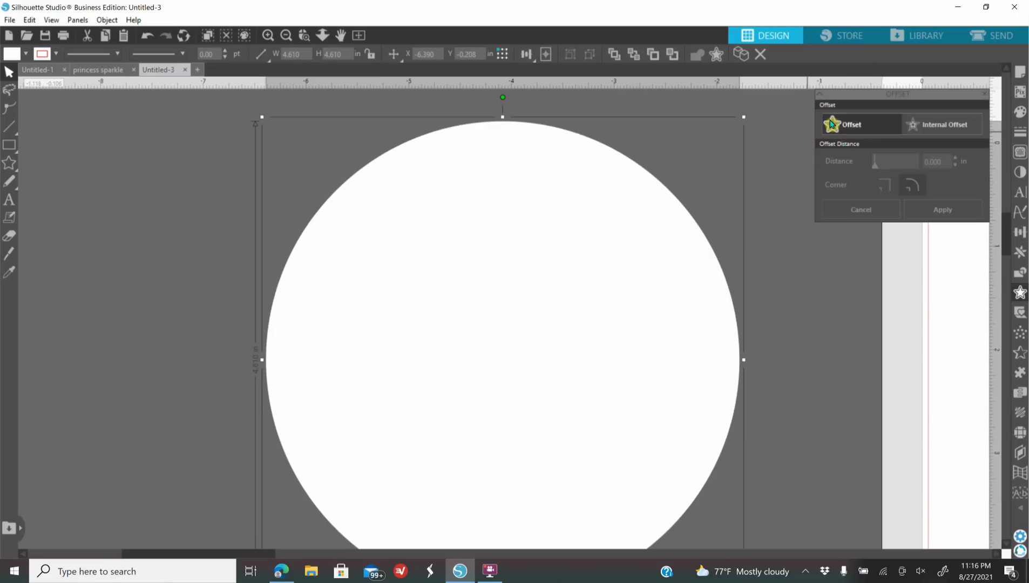
click(857, 125)
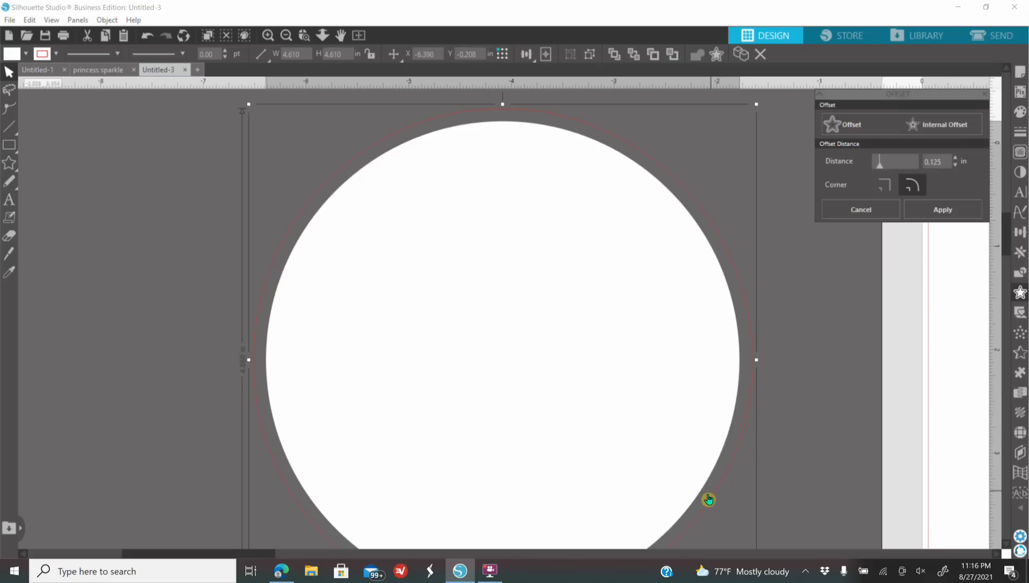
click(268, 35)
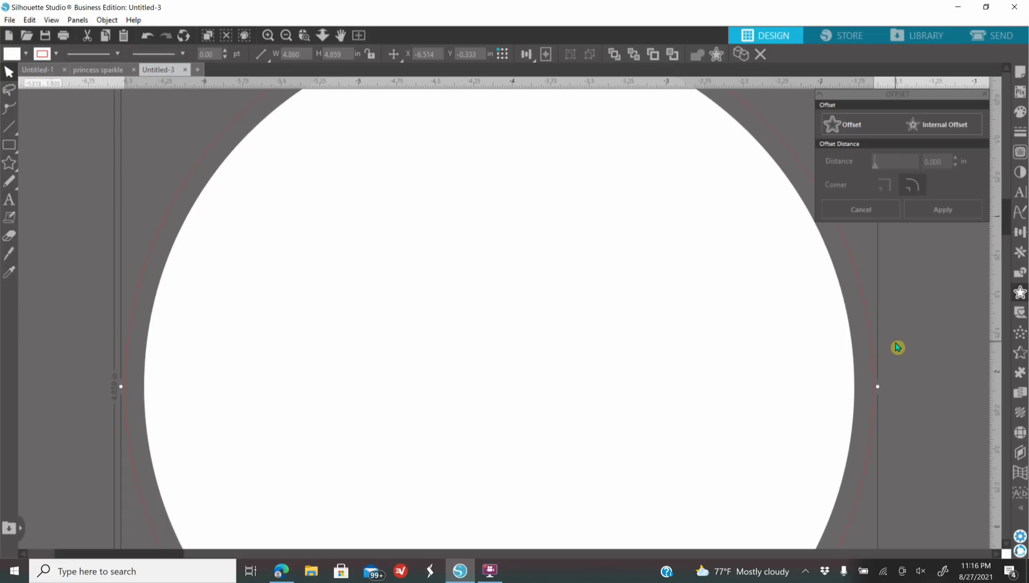
key(ctrl+z)
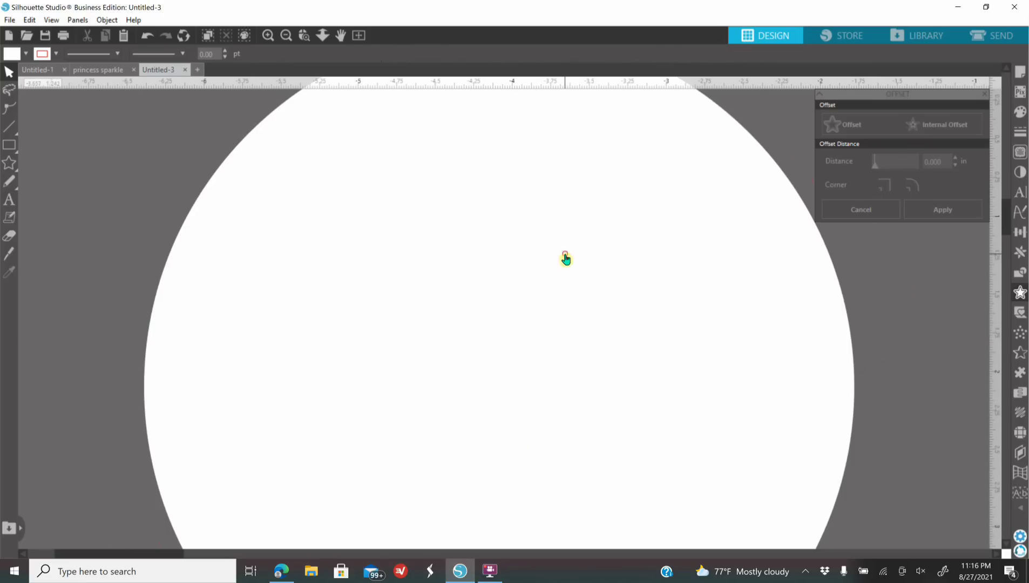
click(843, 125)
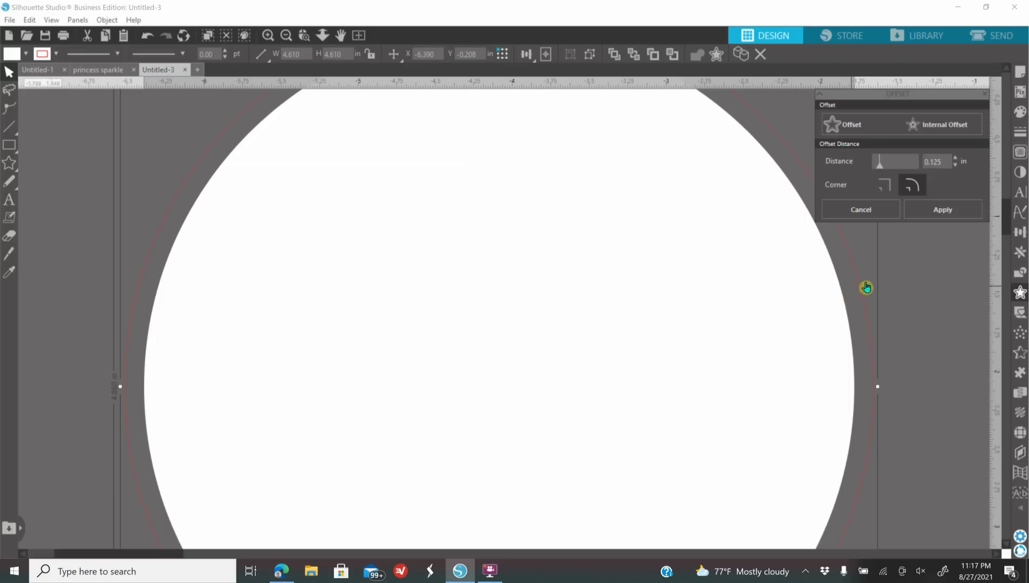
drag(884, 163, 885, 163)
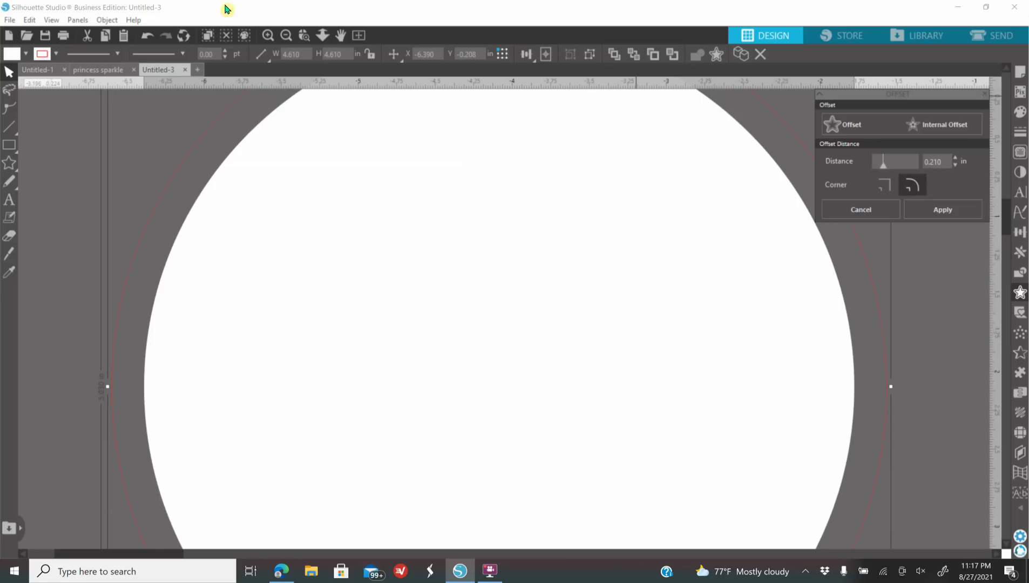
- Delete the white circle between the scallop design and the page
click(287, 35)
click(663, 241)
click(468, 315)
key(Delete)
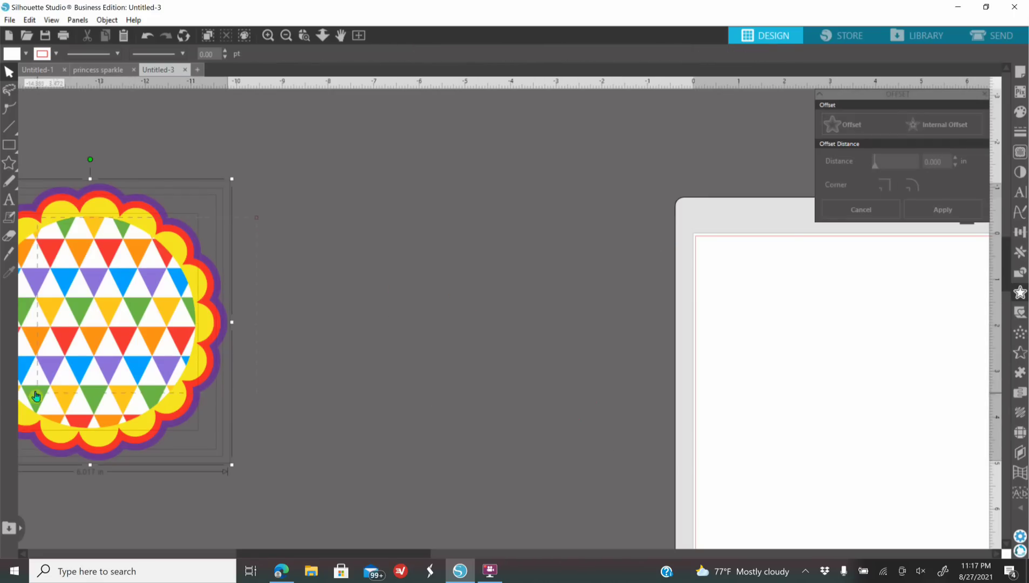
- Move the scallop layers away from the canvas edge and group the yellow, red and purple layers without the patterned circle
drag(134, 346, 459, 307)
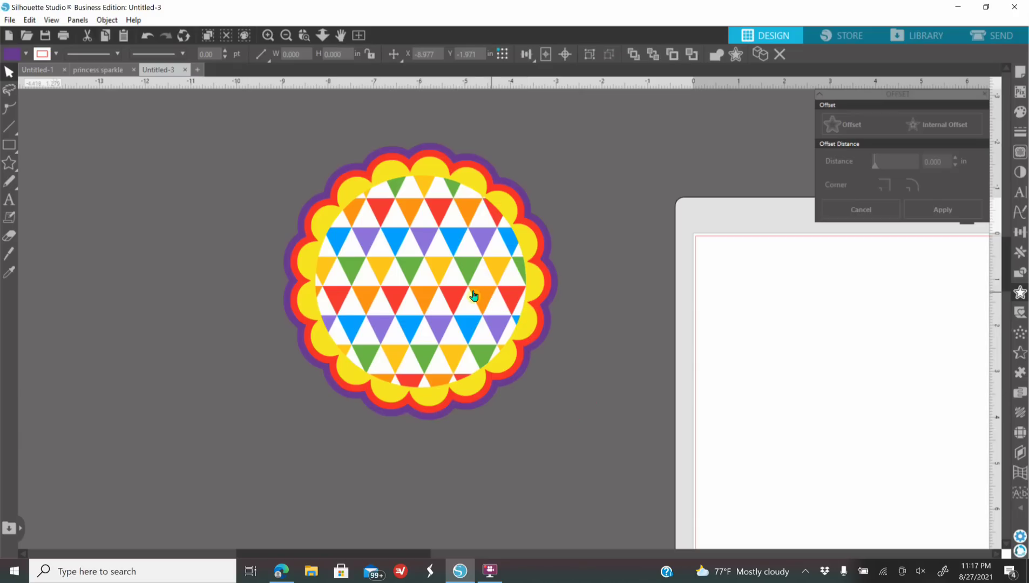
key(ctrl+z)
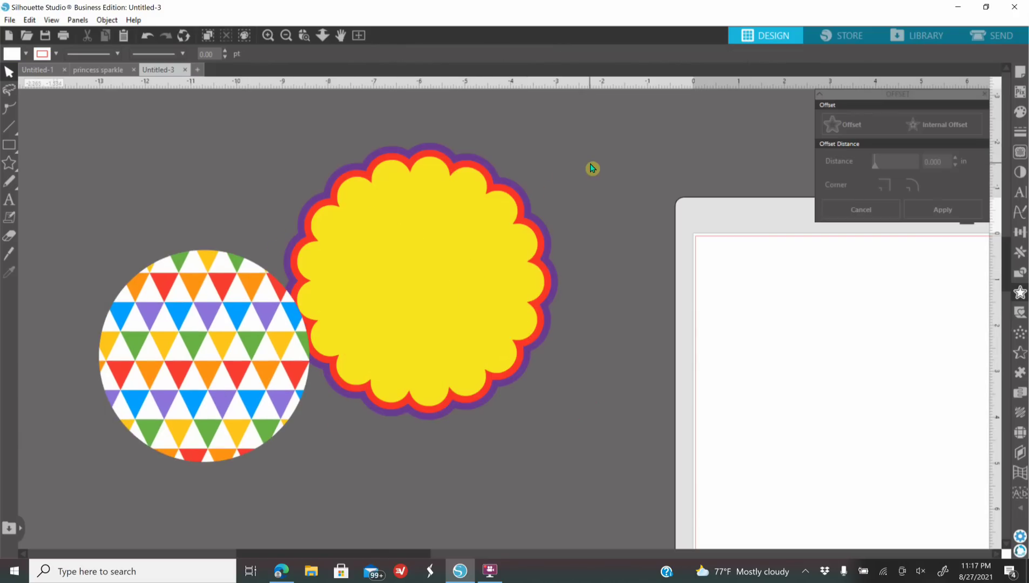
click(475, 248)
right_click(475, 247)
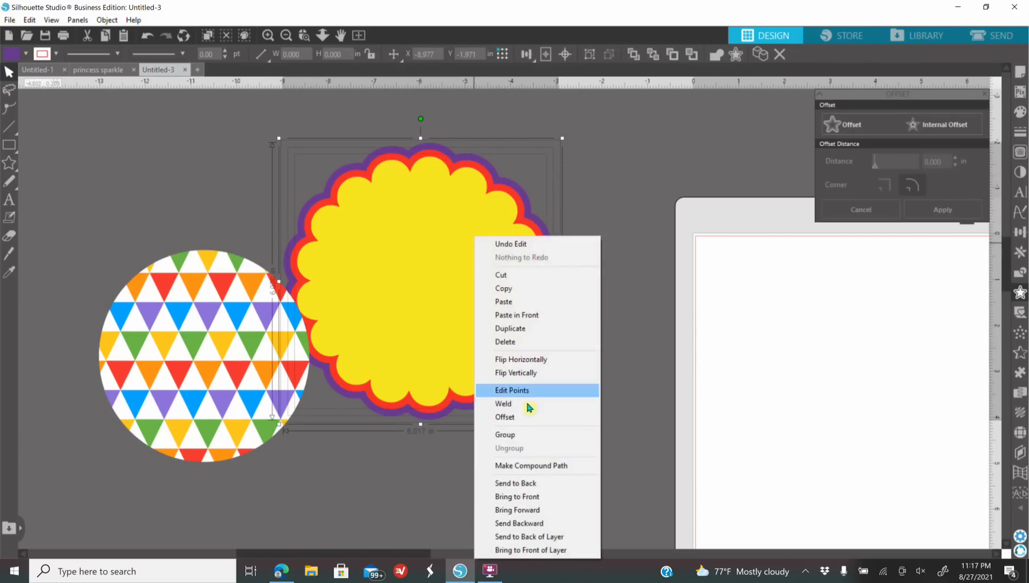
click(513, 435)
- Place the patterned circle on the grouped scallop and shrink it to about 4.465 in wide
drag(202, 351, 420, 285)
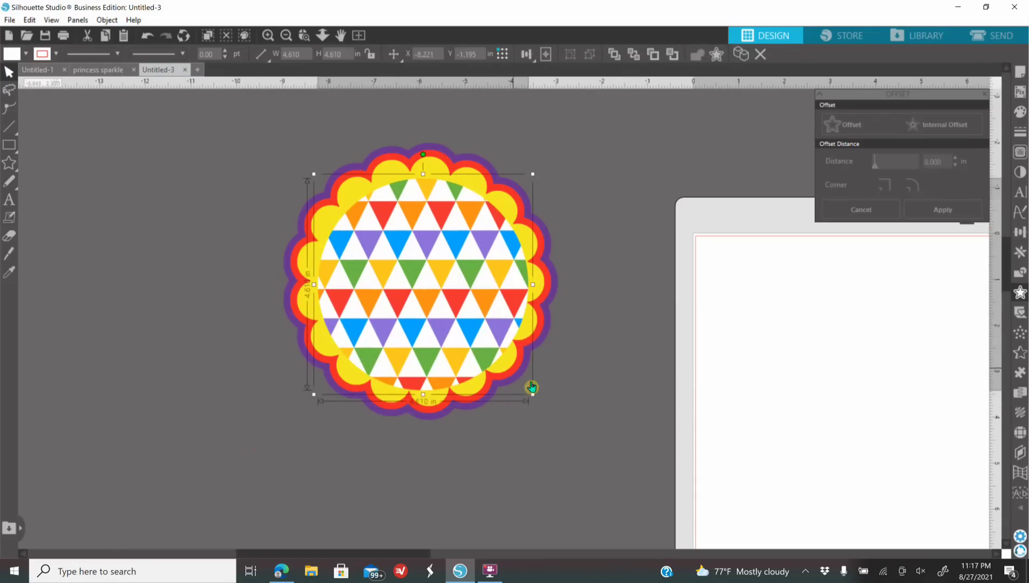
drag(533, 396, 526, 388)
drag(420, 309, 423, 309)
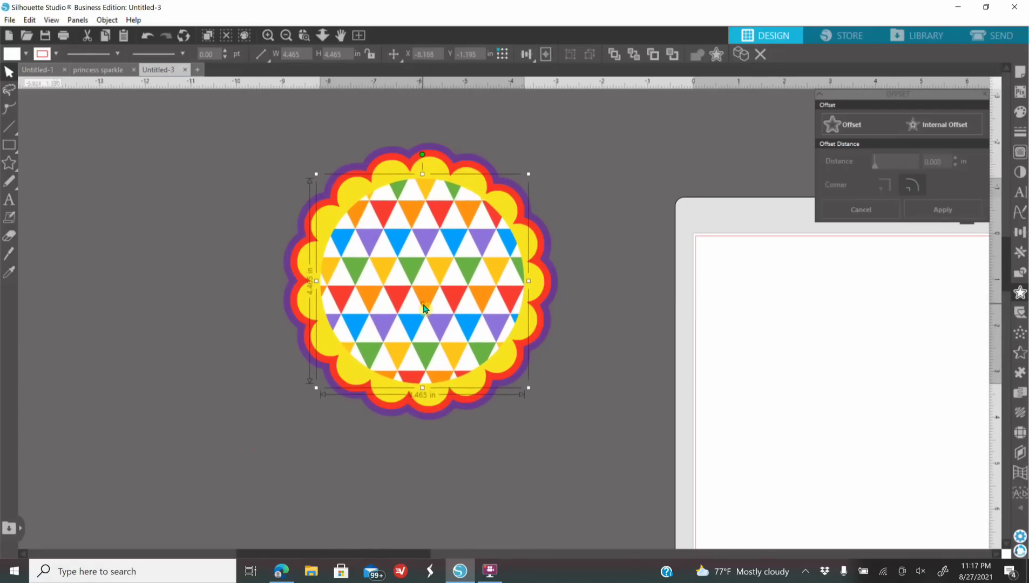
- Align the centers of the patterned circle and the scallop group, and move the whole design farther from the page
click(596, 366)
key(ctrl+a)
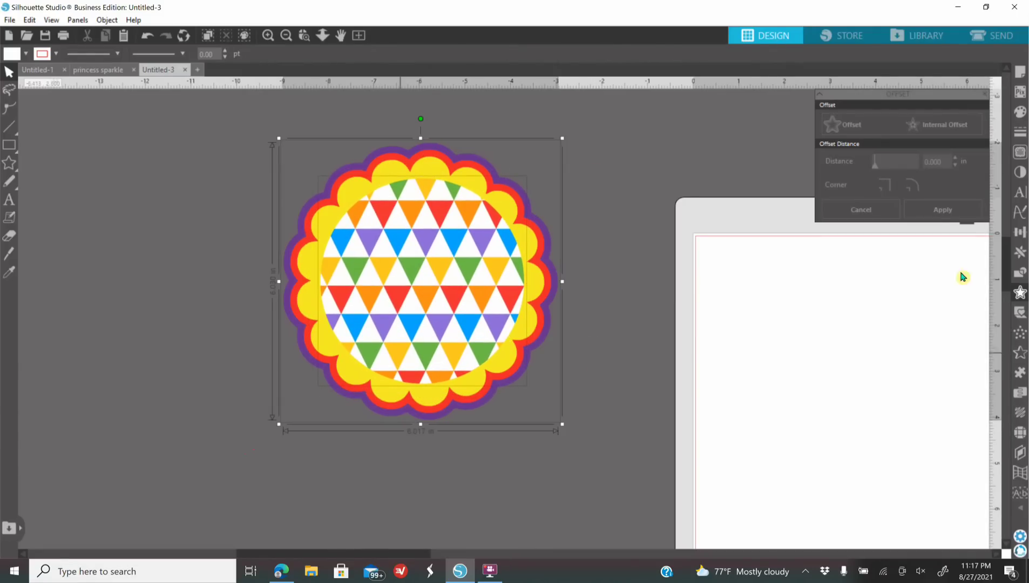
click(1014, 231)
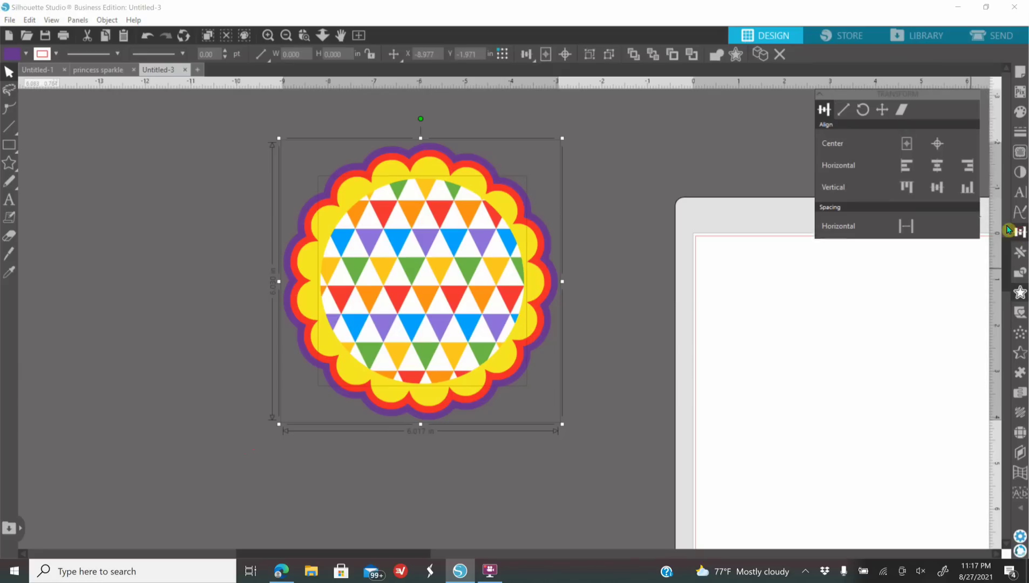
click(936, 143)
click(573, 237)
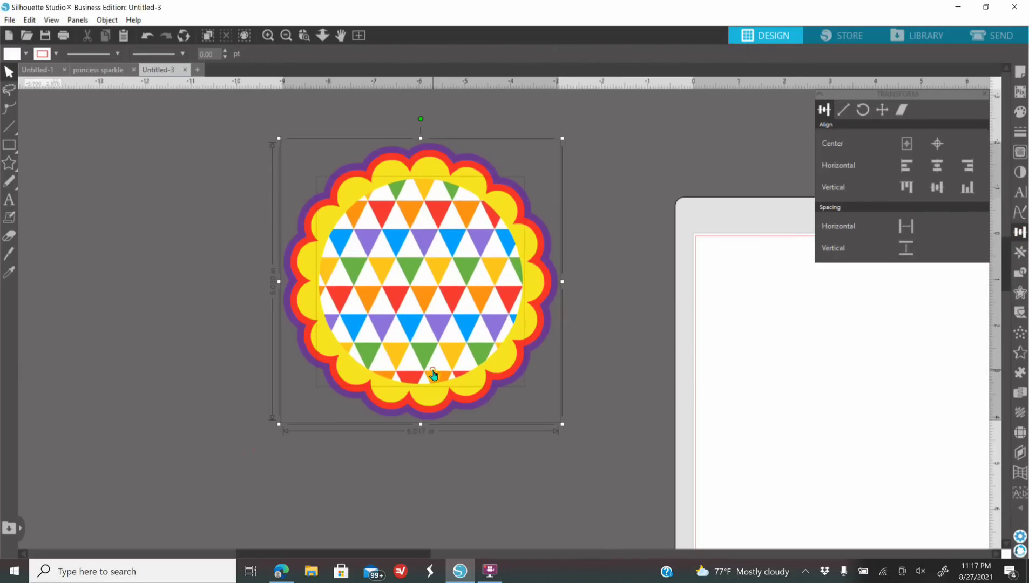
drag(432, 374, 335, 350)
click(544, 367)
- Duplicate the patterned circle, place the copy beside the scallop design, and fill the copy white
right_click(370, 268)
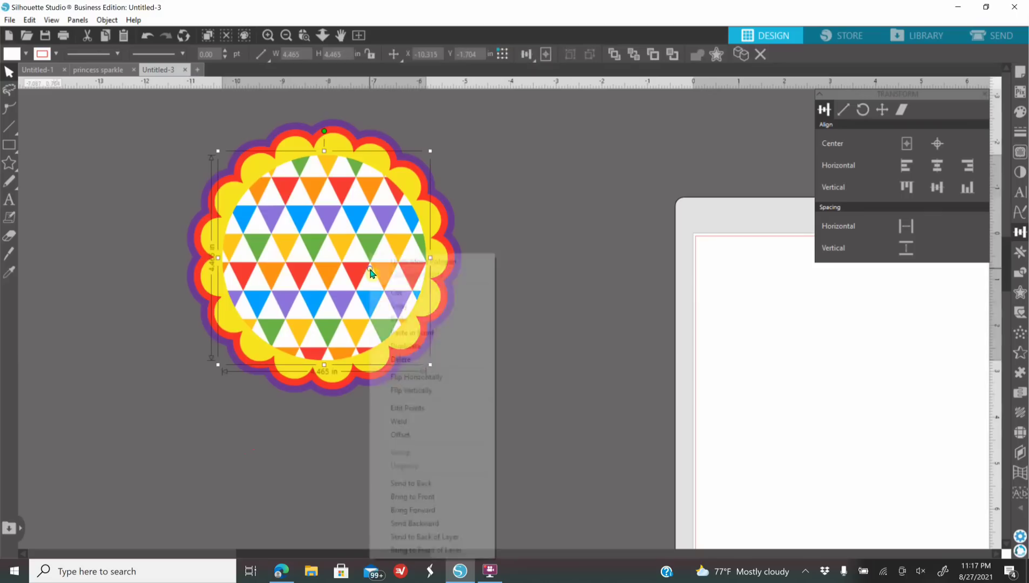
click(402, 346)
drag(350, 280, 620, 286)
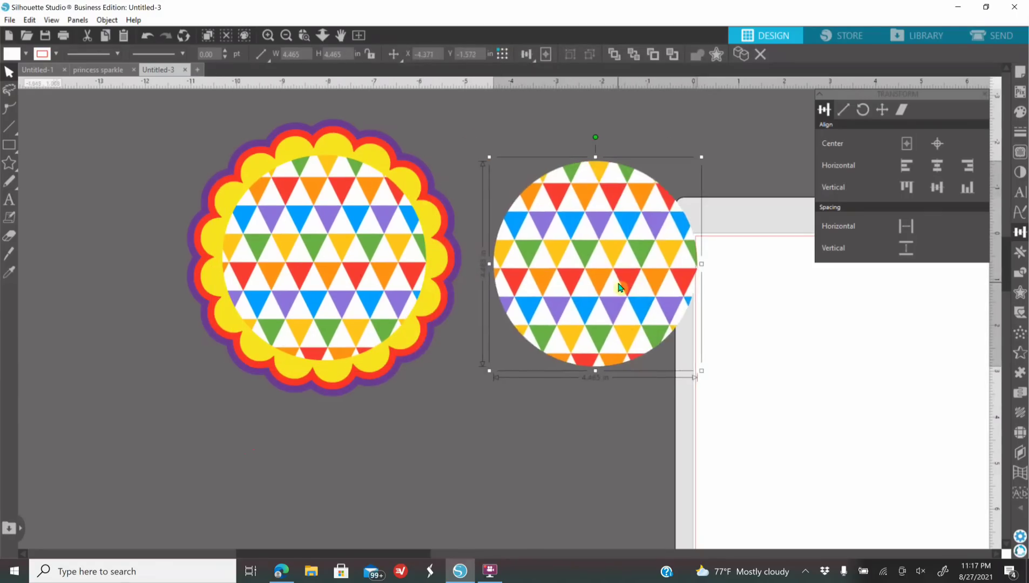
click(453, 138)
click(586, 282)
click(1020, 112)
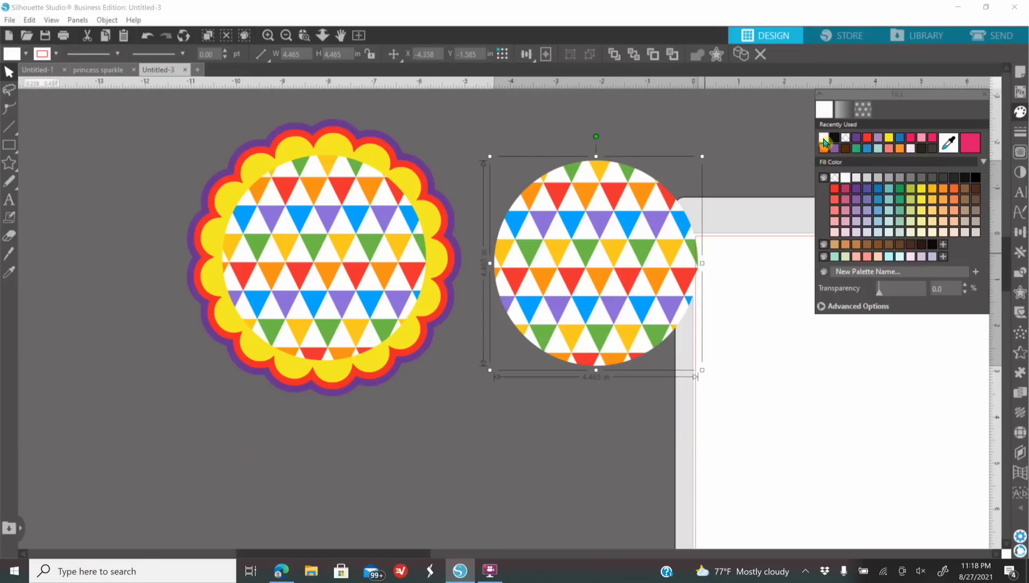
click(825, 141)
- Move the scallop design and the white circle away from the page, leaving a gap between them
click(324, 259)
drag(343, 290, 272, 305)
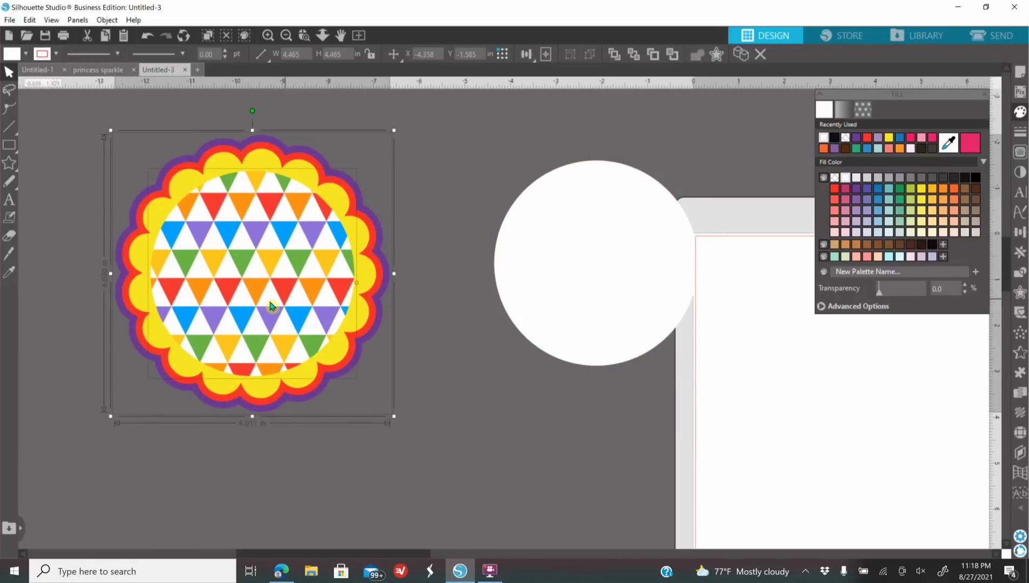
drag(510, 309, 467, 306)
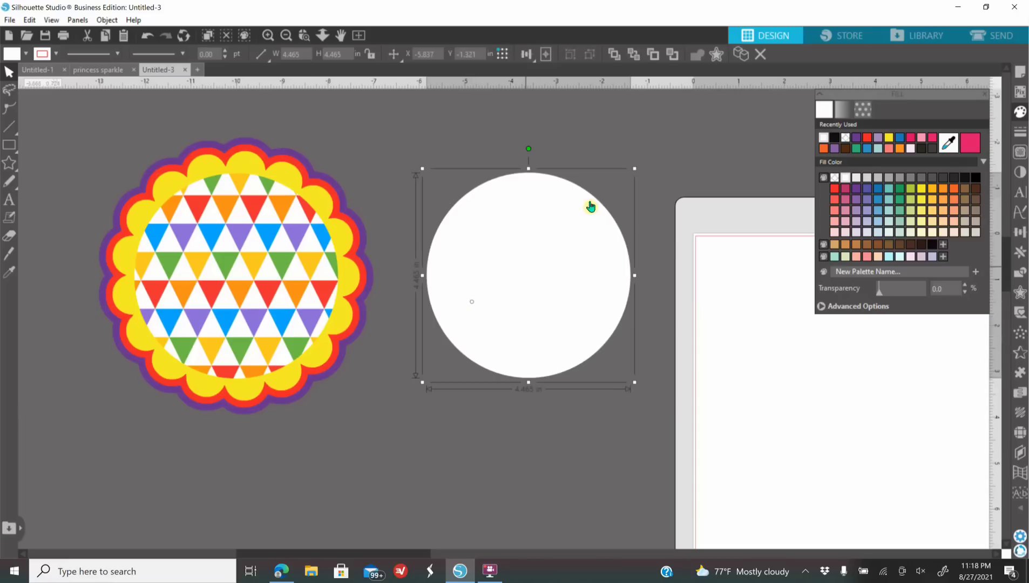
click(268, 36)
click(269, 36)
drag(535, 224, 506, 269)
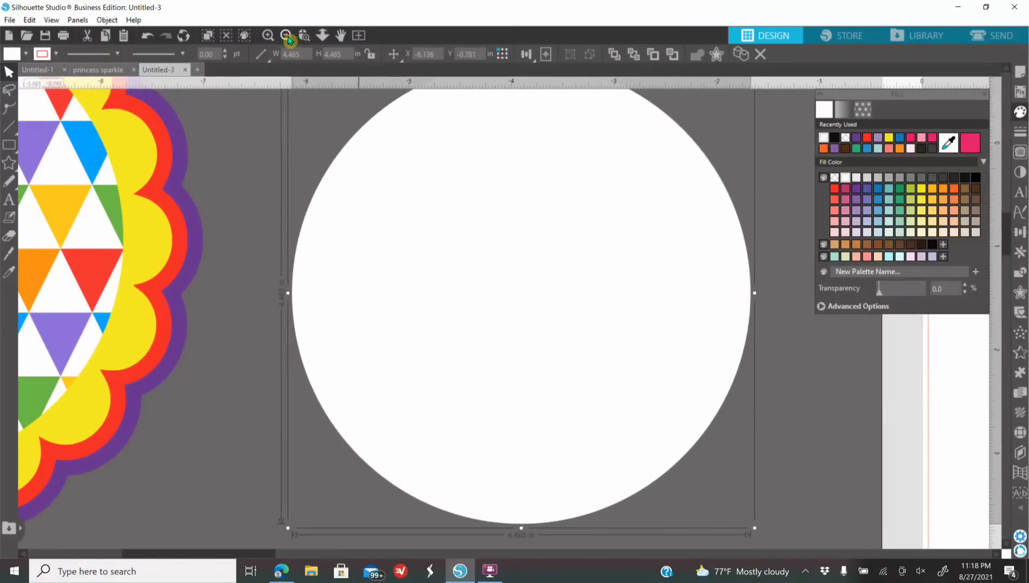
click(286, 36)
drag(544, 222, 543, 226)
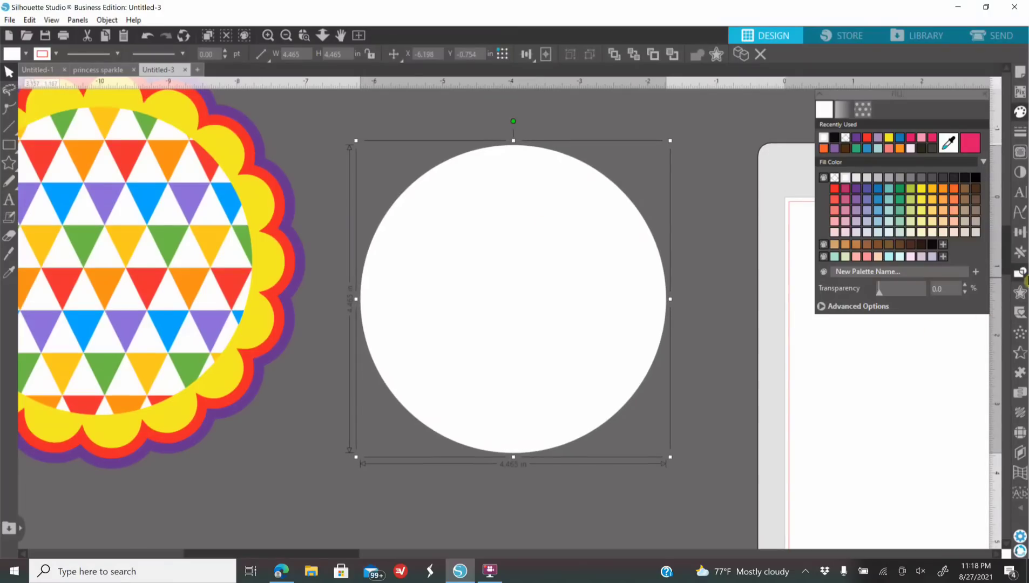
- Offset the white circle outward by 0.240 in with rounded corners and fill the offset black
click(1020, 292)
click(851, 125)
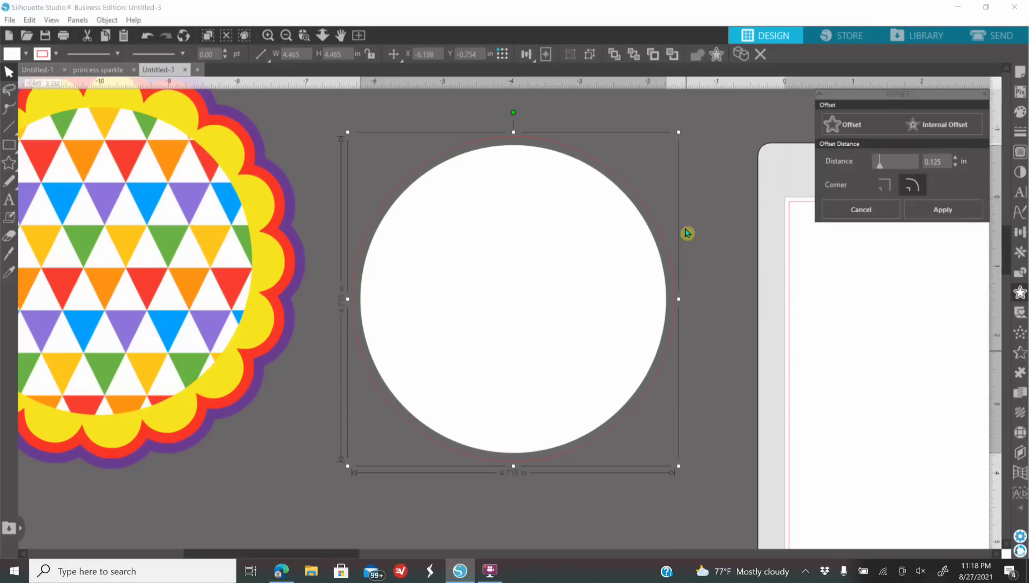
click(887, 163)
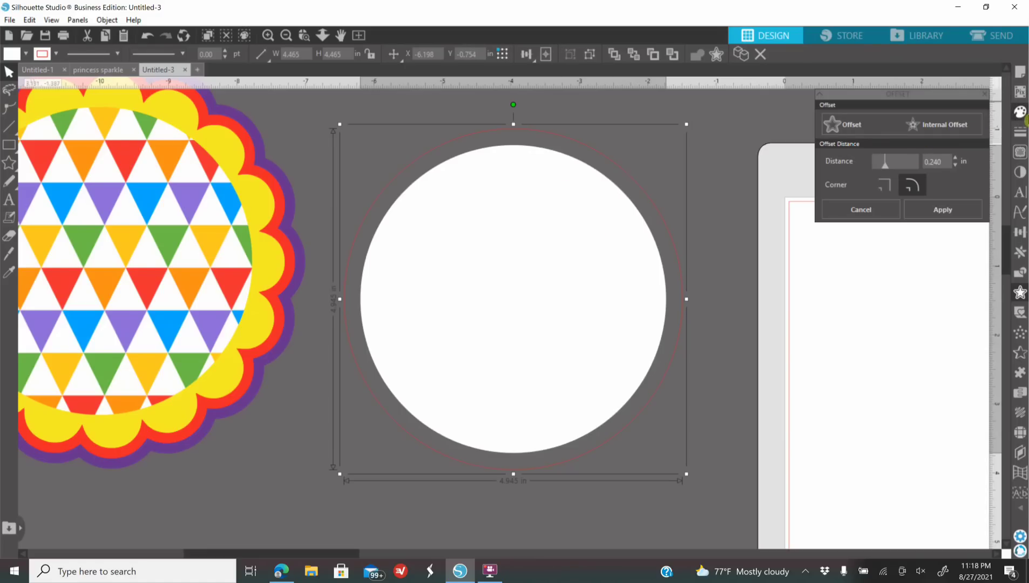
click(1022, 114)
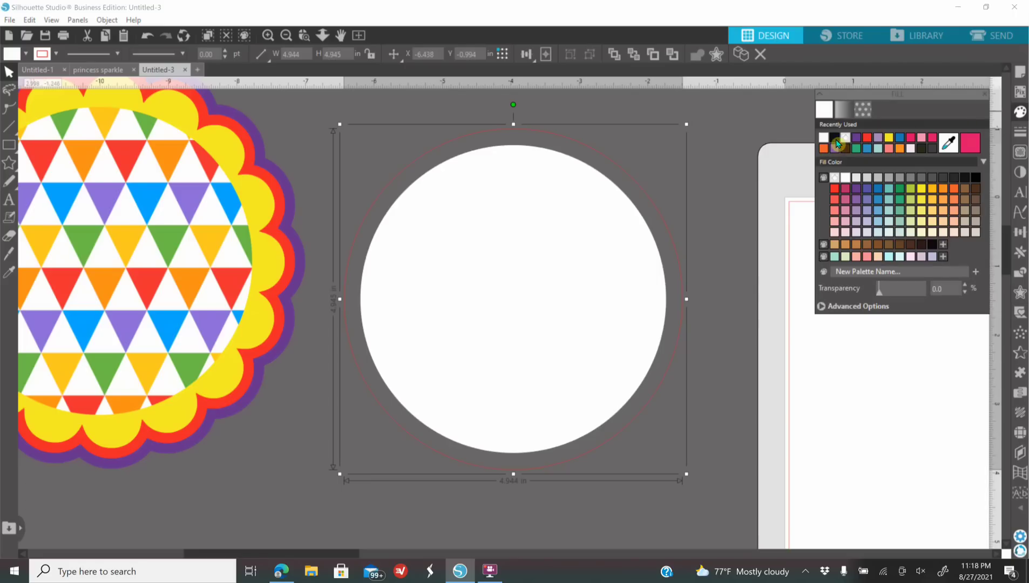
click(836, 140)
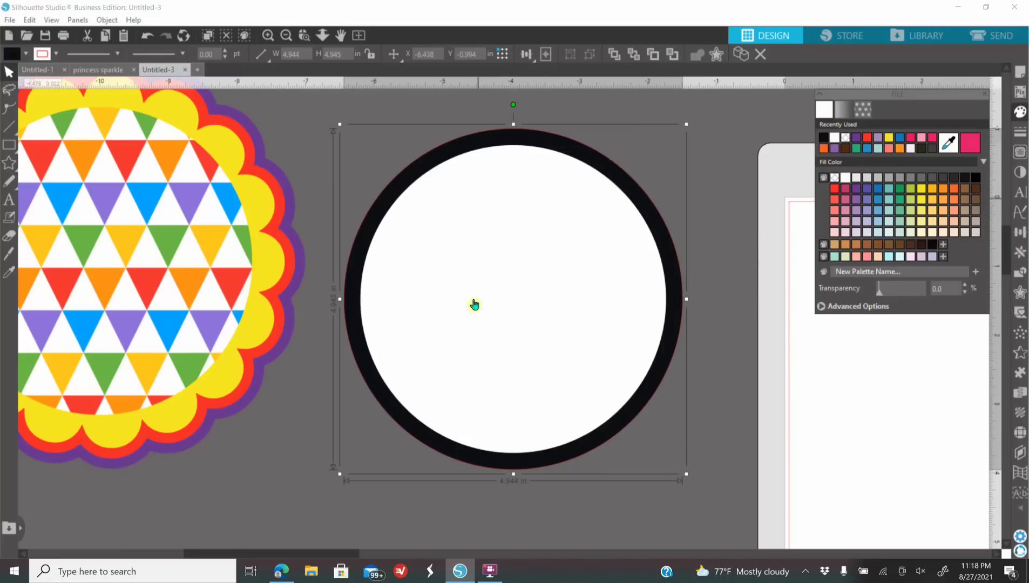
- Try moving the white circle off-center on the black offset circle, and undo the move
click(829, 418)
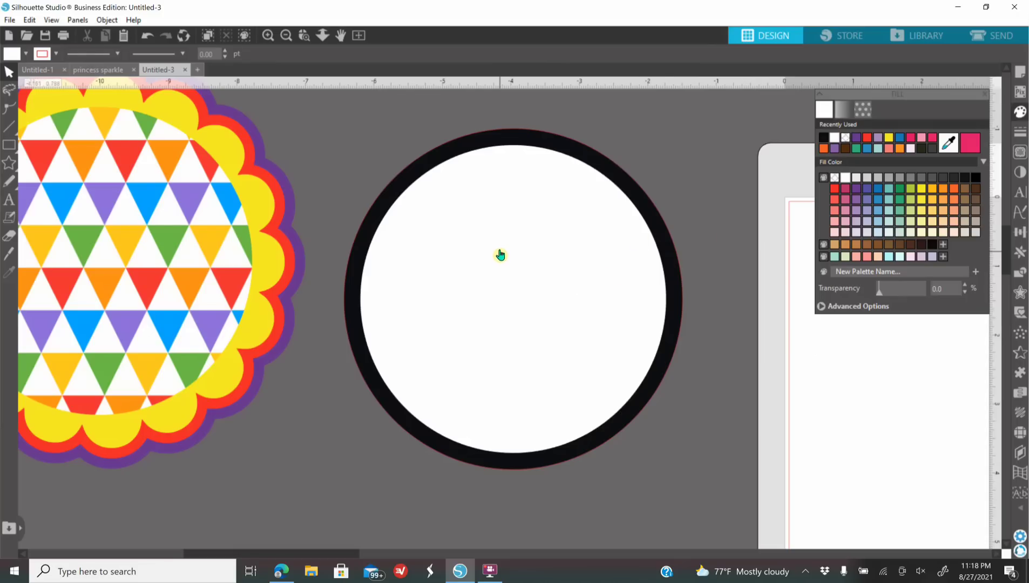
drag(500, 252, 457, 246)
key(Escape)
click(147, 36)
click(719, 159)
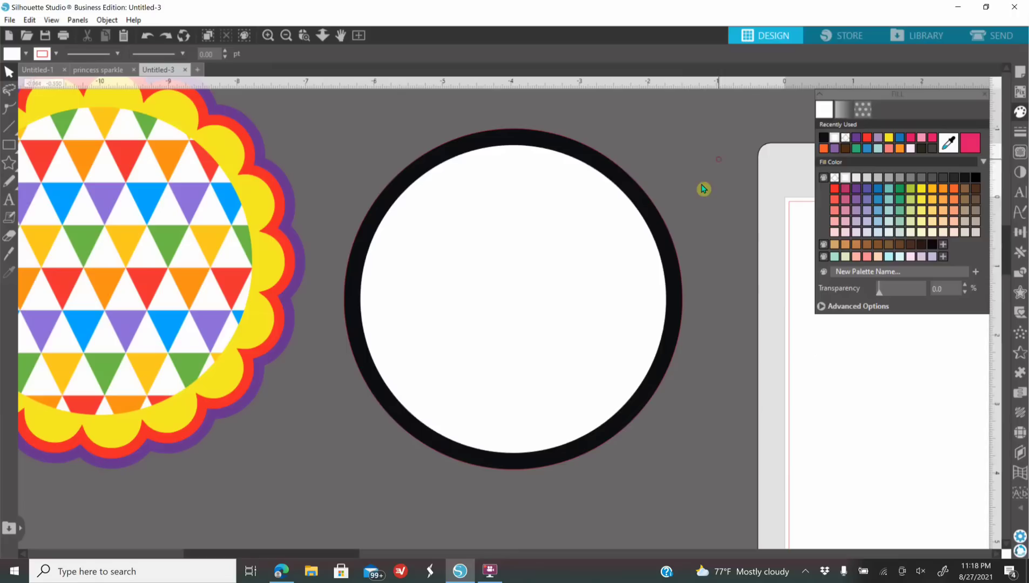
- Subtract the white circle from the black offset circle and delete the white circle so only a black ring is left
click(504, 360)
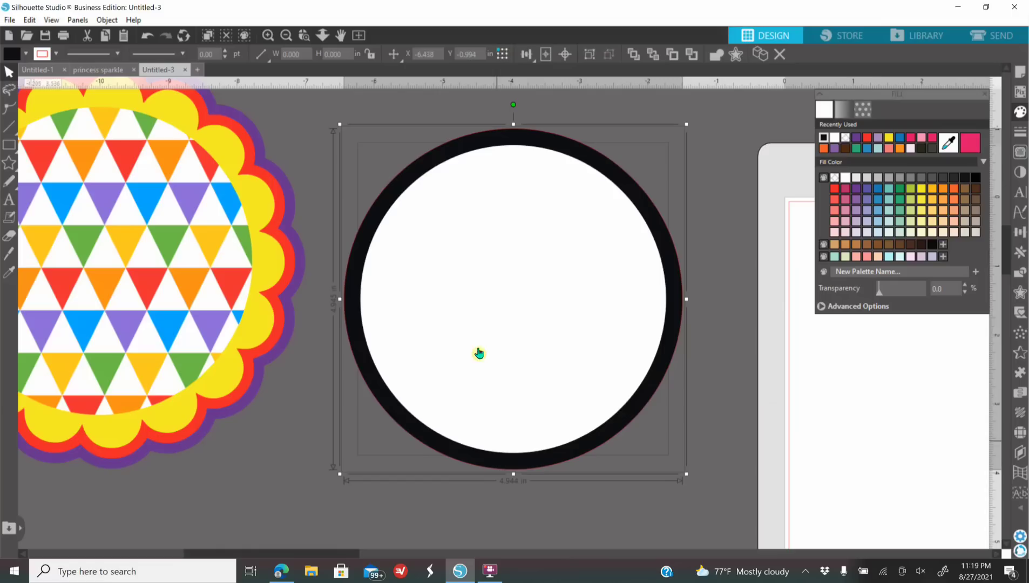
click(1025, 277)
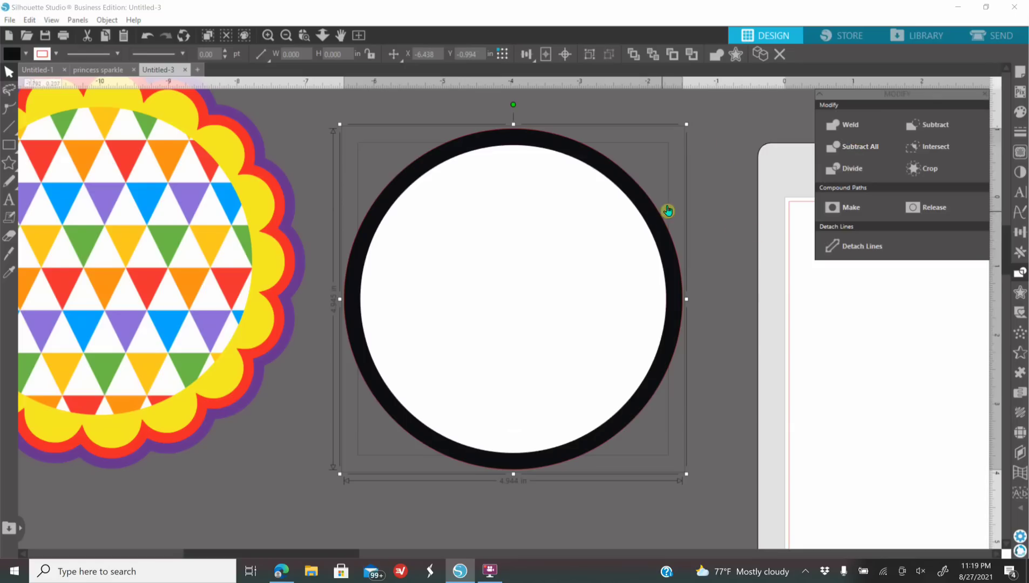
click(721, 159)
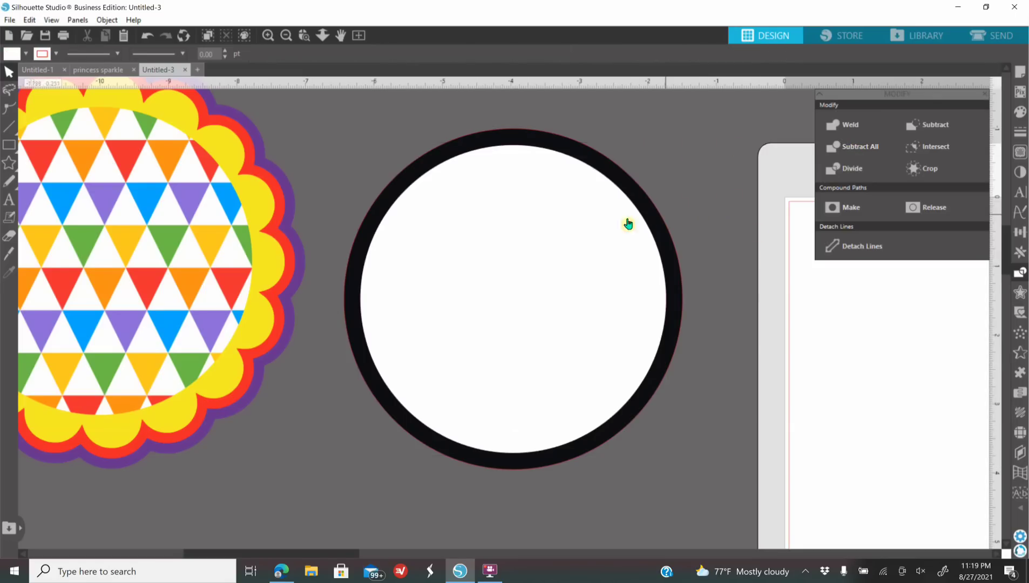
click(570, 269)
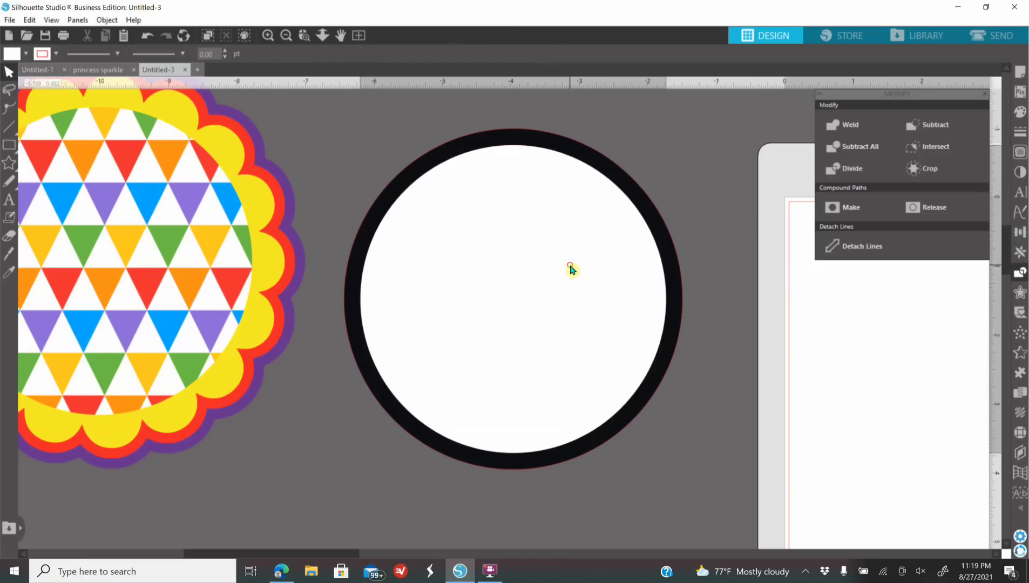
click(584, 315)
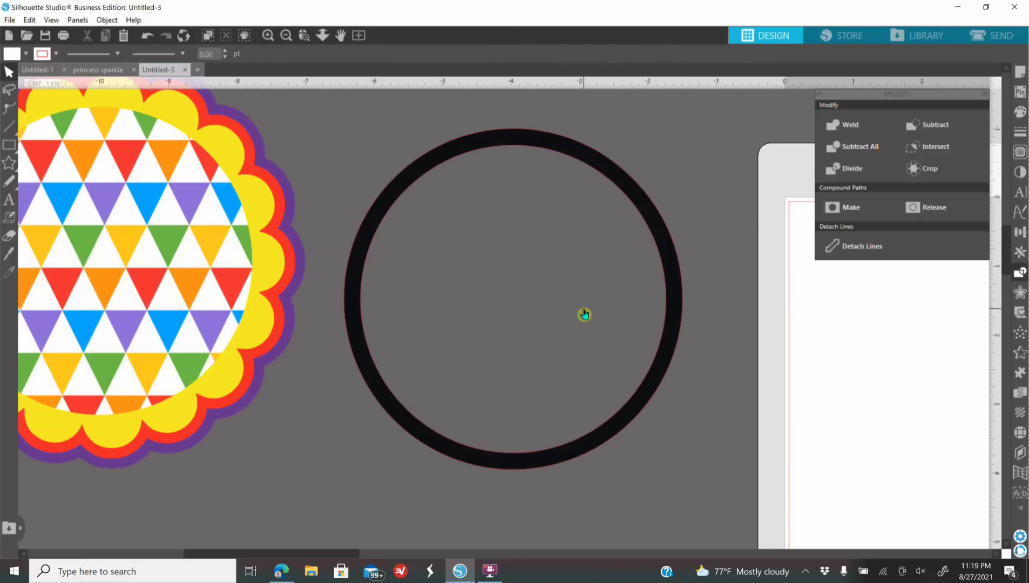
- Move the black ring partly onto the page and shift the scallop design closer to it, keeping the two apart
click(286, 35)
click(302, 213)
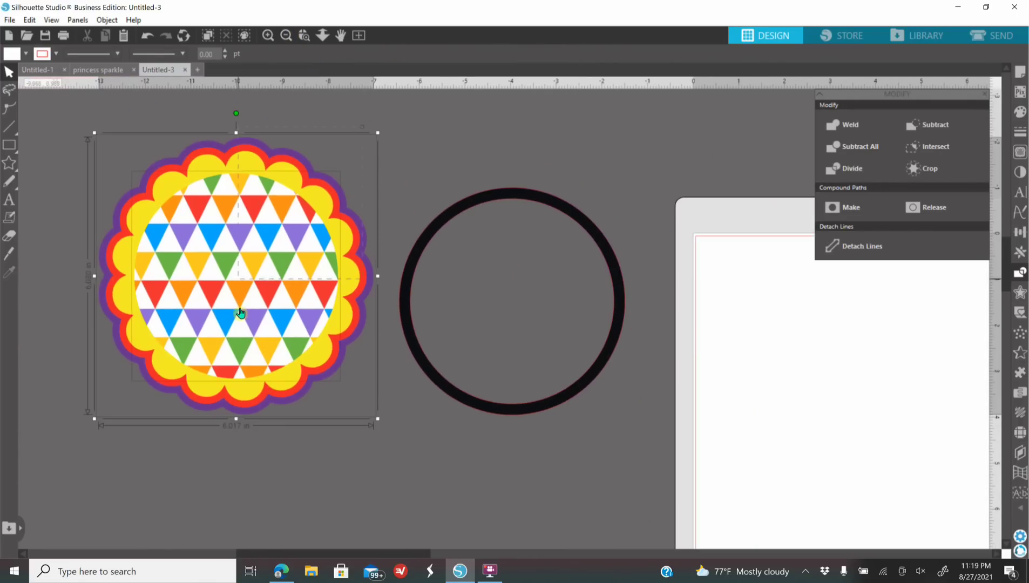
drag(482, 411, 705, 434)
drag(330, 227, 562, 240)
click(128, 181)
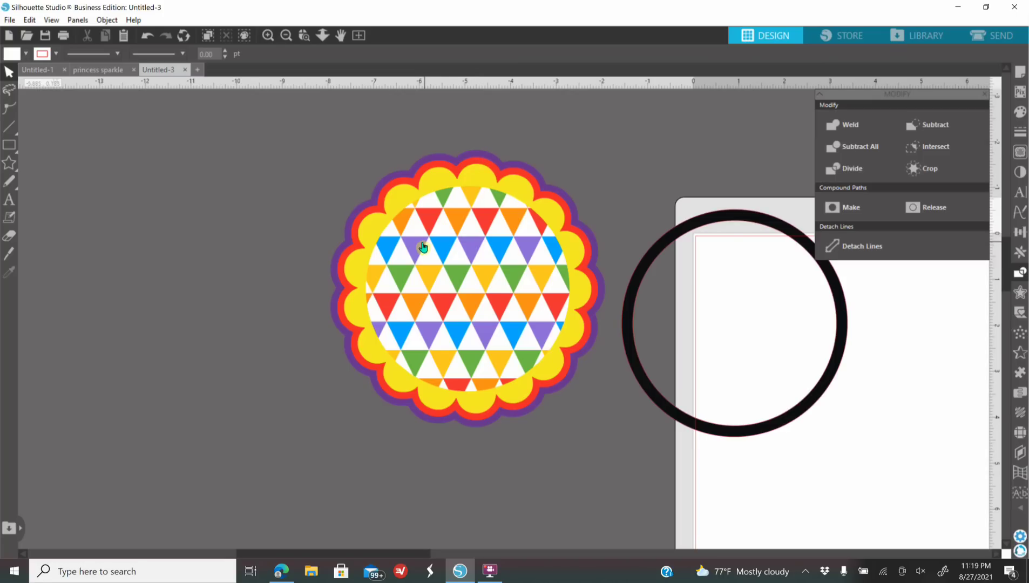
- Fill the black ring with bright pink and move it slightly higher beside the scallop design
click(641, 379)
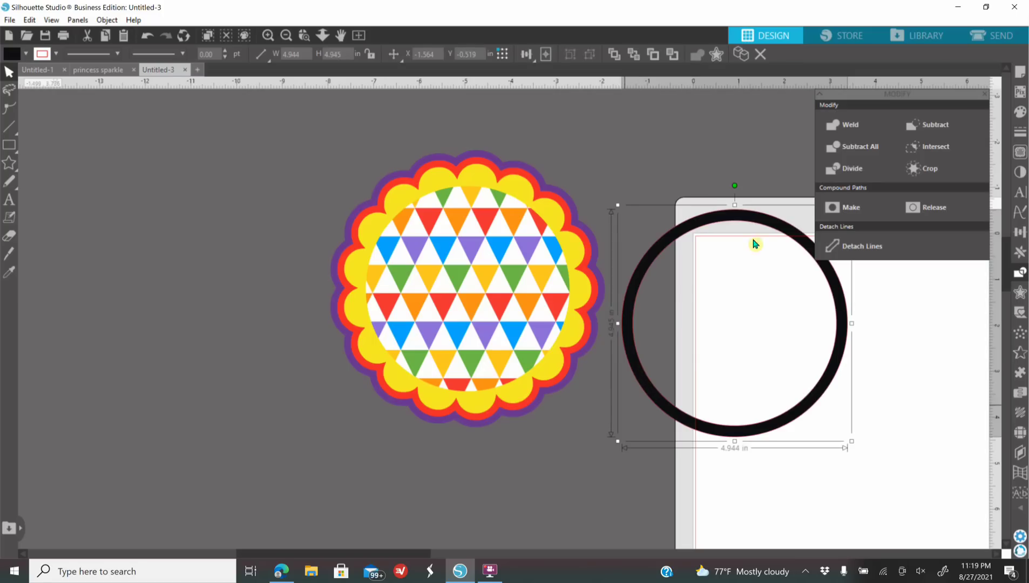
click(1021, 112)
click(932, 138)
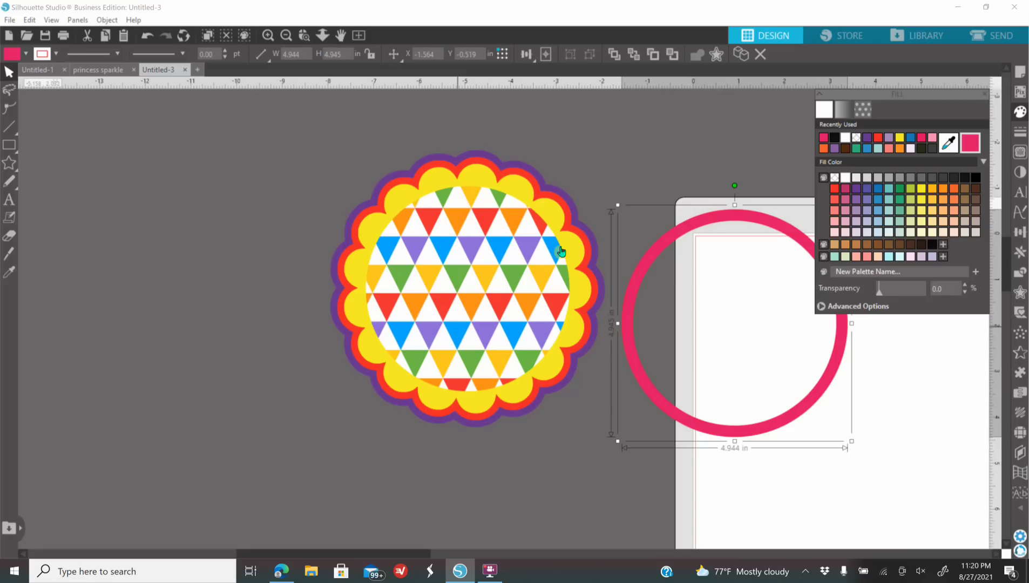
drag(626, 345, 642, 310)
- Align the centers of the pink ring and the ungrouped scallop design, and move the ring back out beside the design
drag(259, 183, 477, 327)
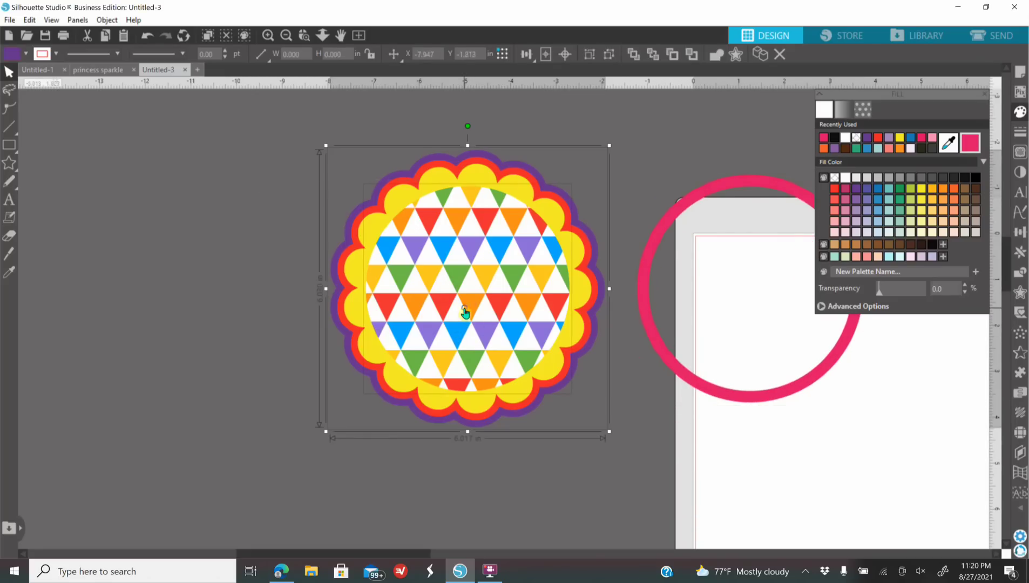
right_click(466, 314)
click(625, 464)
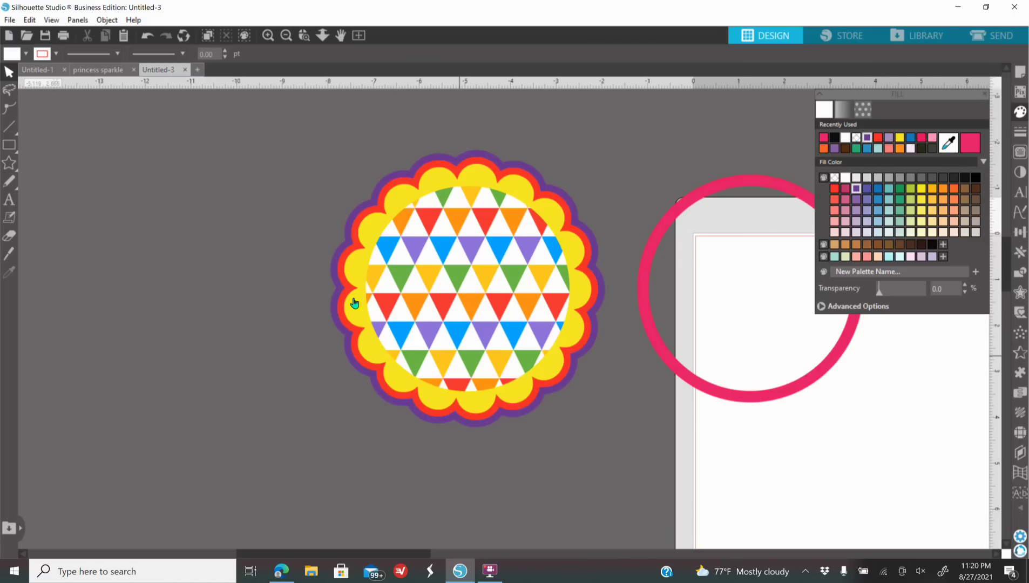
click(579, 344)
shift+click(746, 401)
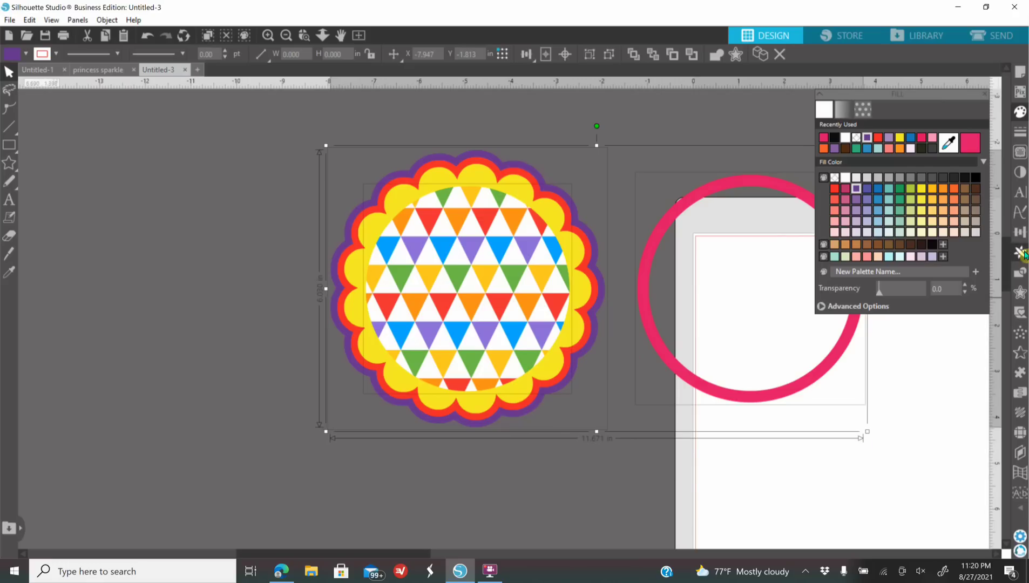
click(1020, 232)
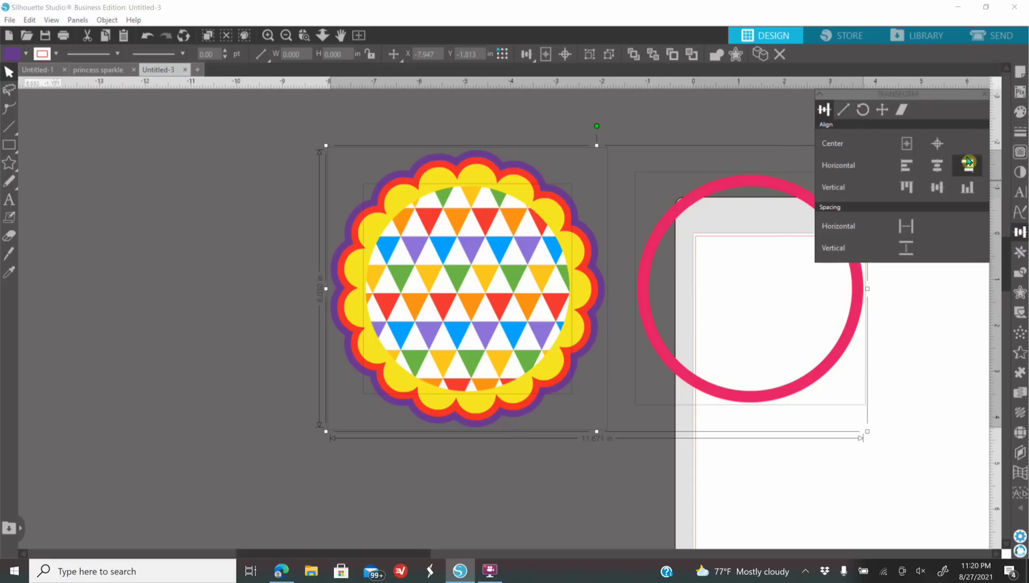
click(938, 144)
click(938, 144)
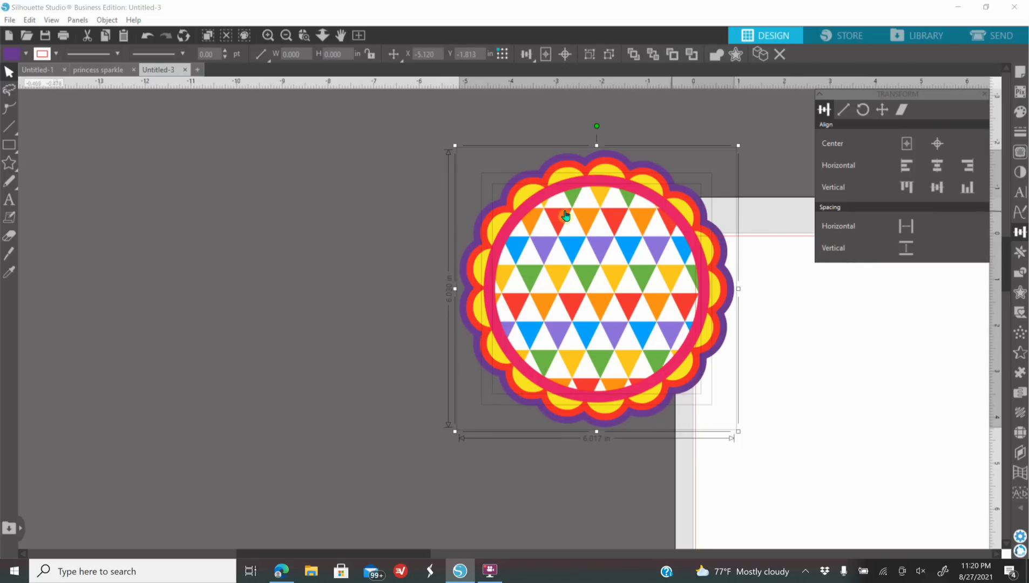
drag(658, 357, 494, 350)
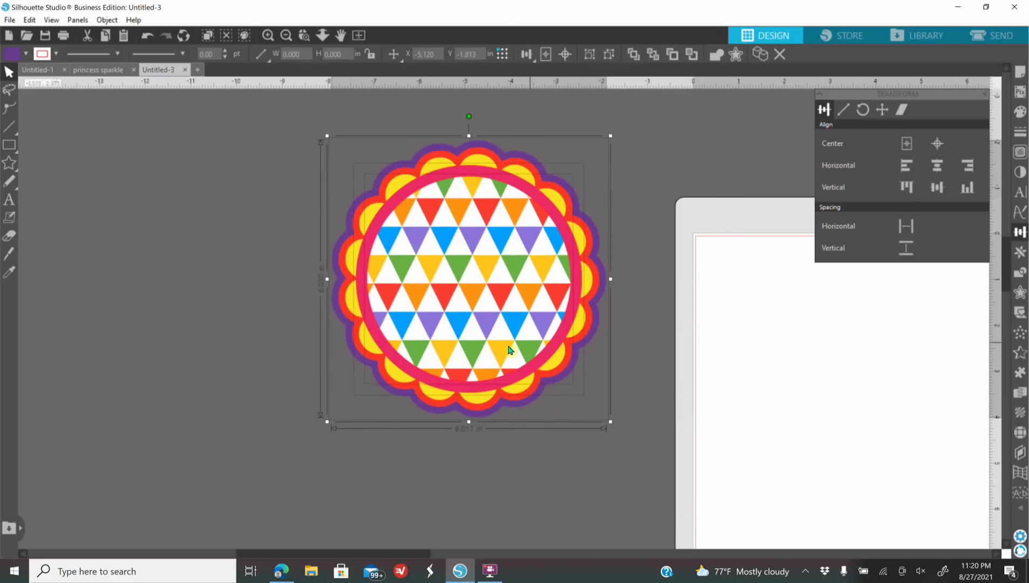
drag(563, 343, 790, 362)
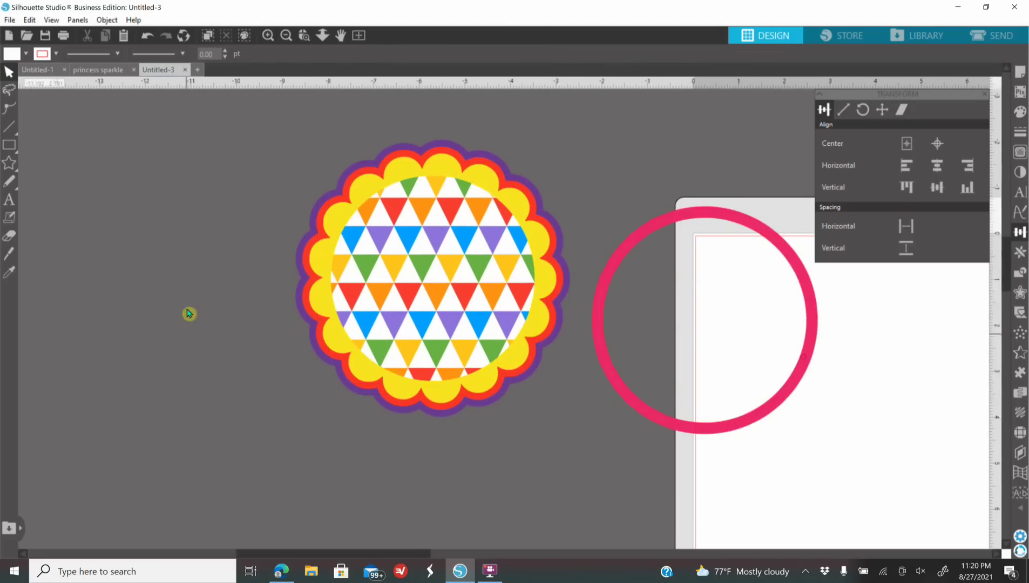
- Group the scallops with the patterned circle, align the pink ring's center to the group, and move everything away from the page
click(324, 270)
right_click(435, 274)
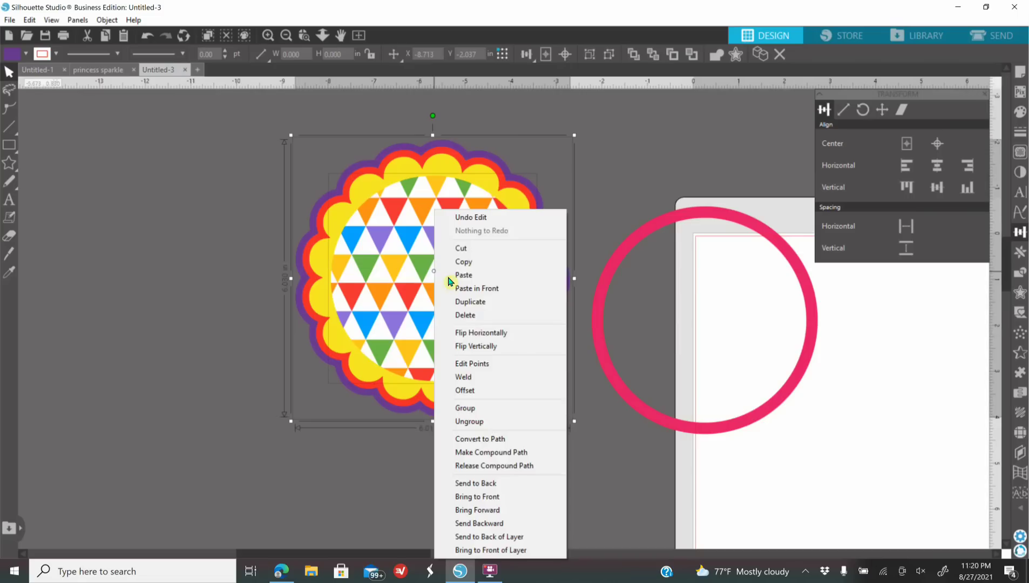
click(466, 408)
shift+click(595, 338)
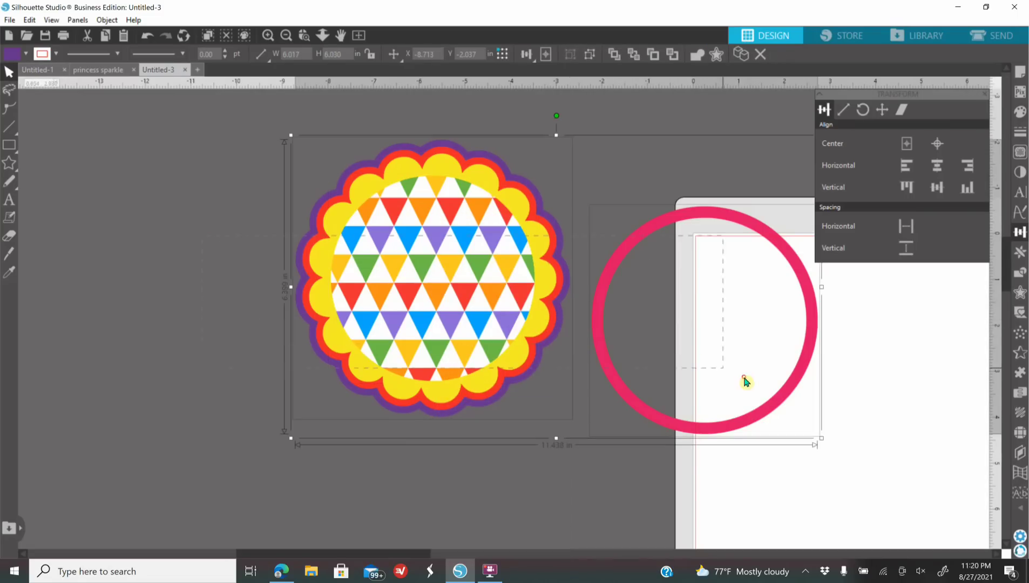
click(937, 143)
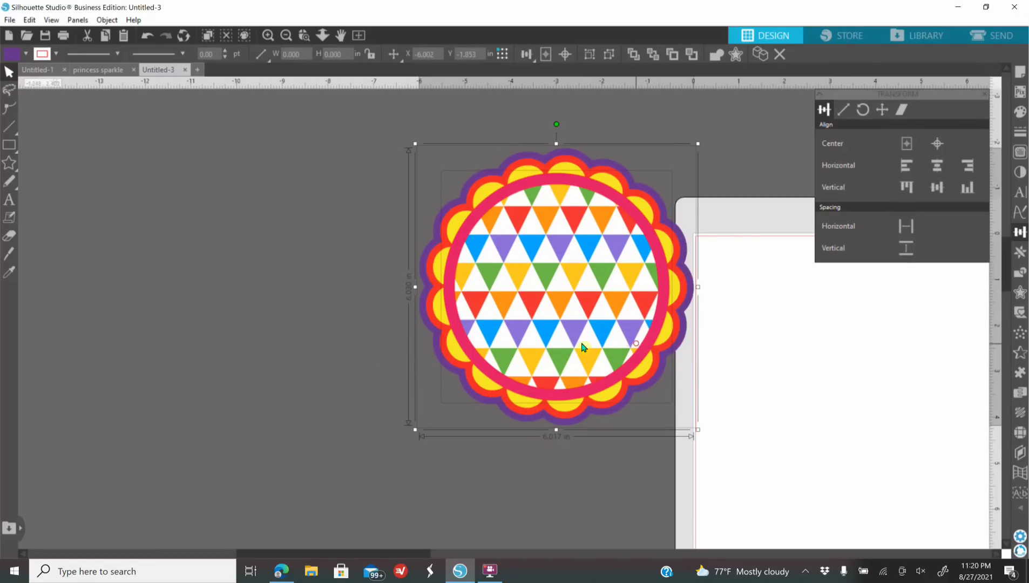
drag(627, 338, 560, 338)
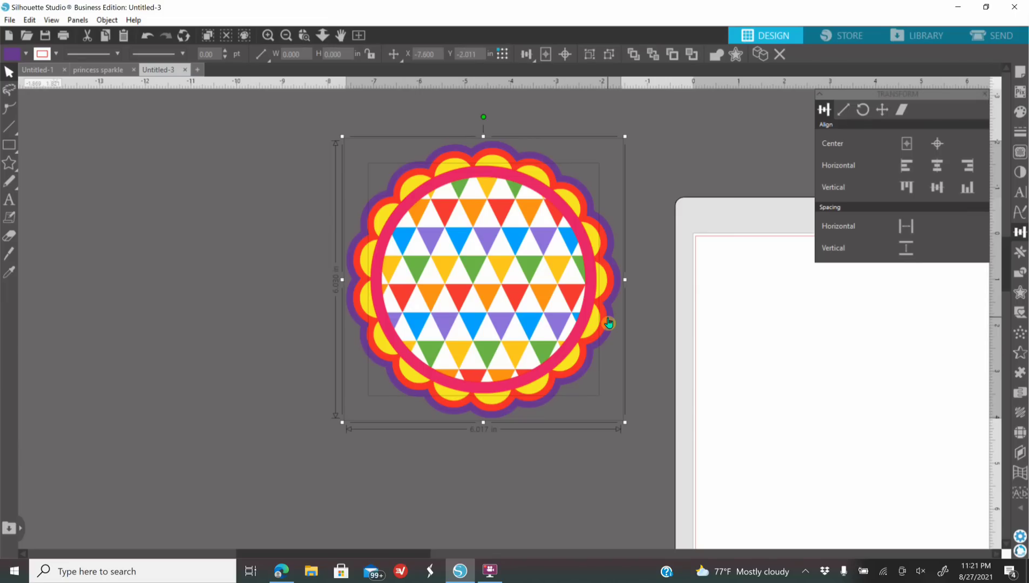
- Ungroup the scallop layers from the patterned circle beneath the pink ring
click(684, 380)
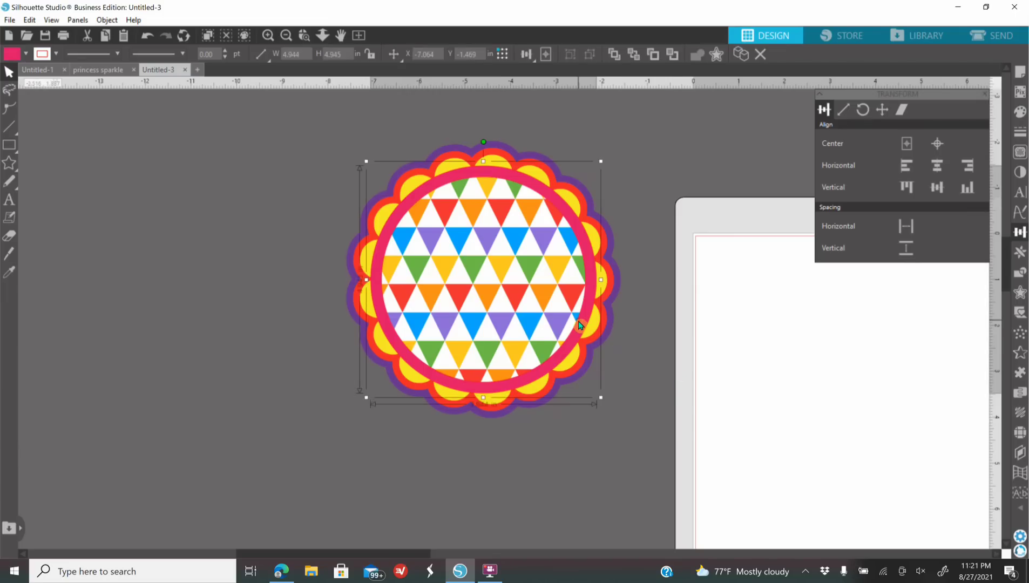
right_click(579, 324)
click(533, 423)
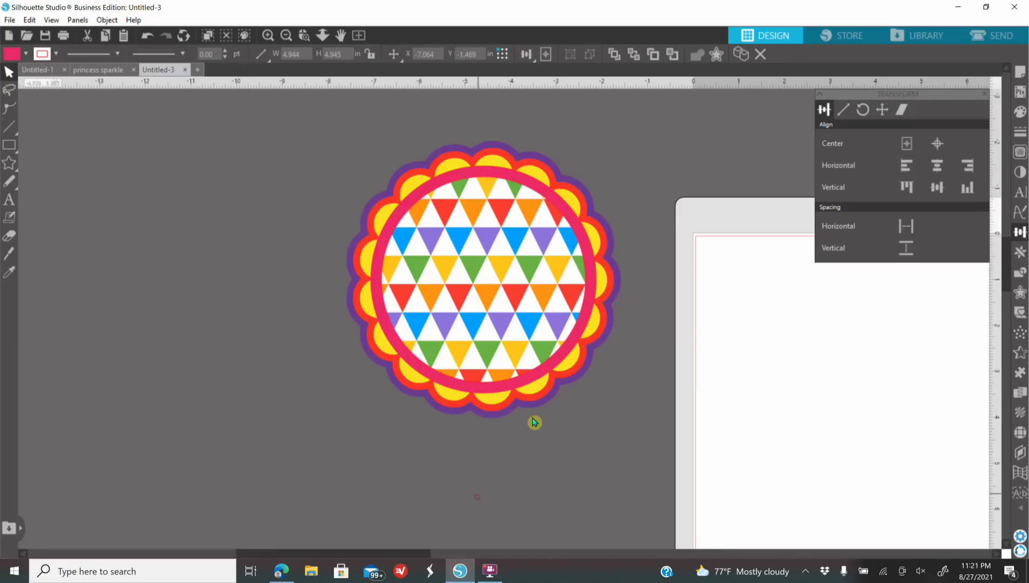
right_click(554, 385)
click(581, 242)
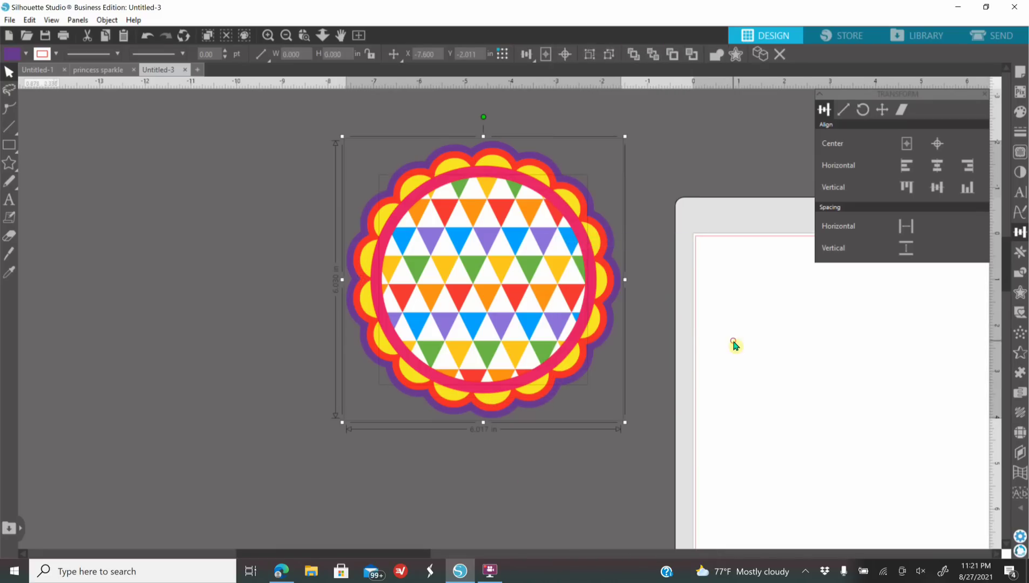
click(735, 346)
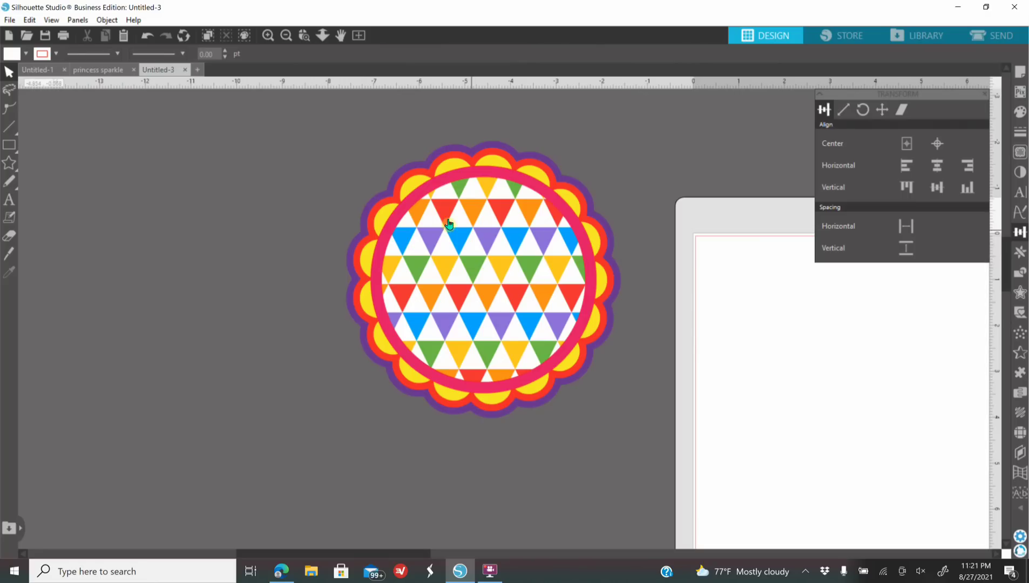
- Duplicate the pink ring, place the copy beside the scallop design, and delete the copy
click(594, 284)
right_click(593, 284)
click(641, 329)
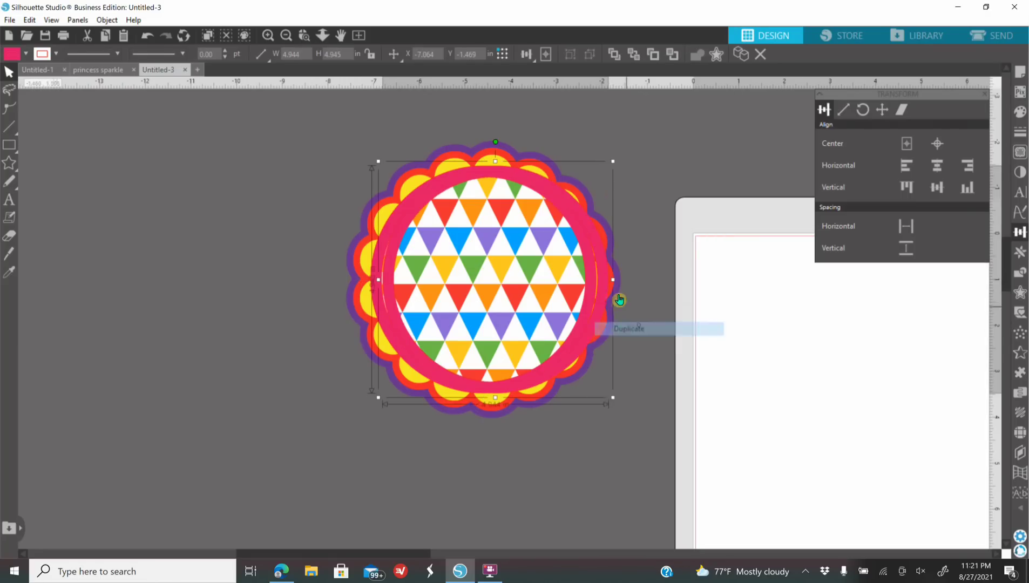
drag(604, 282, 855, 353)
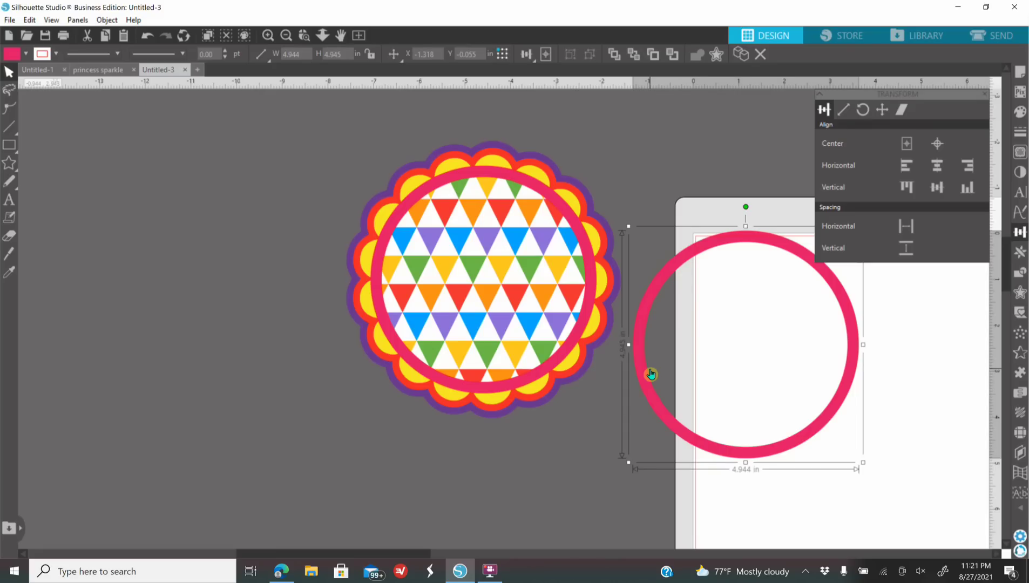
key(Delete)
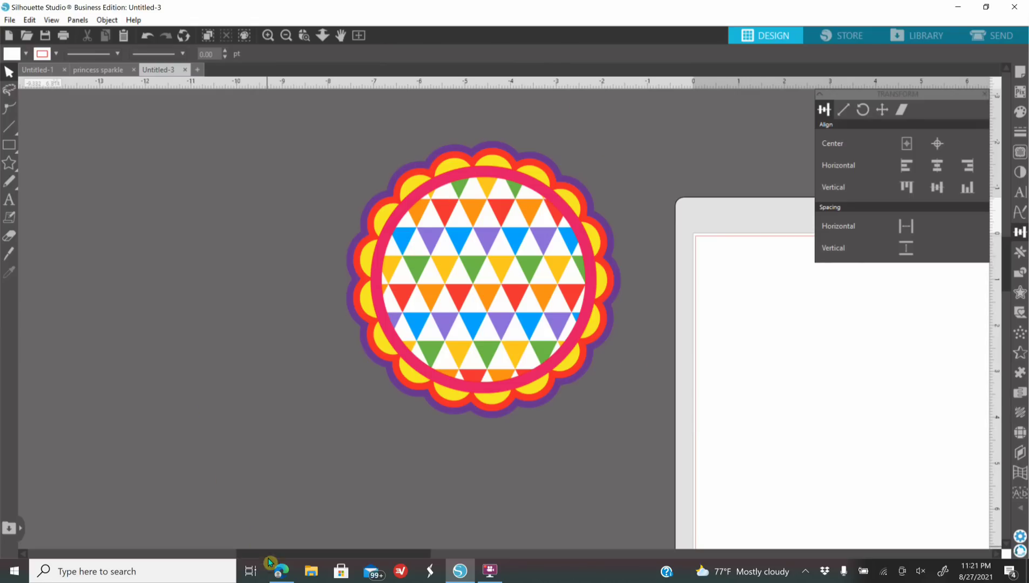
- Switch to the Edge browser and open the blank green 123 sign from the image results for "sesame street blank logo png"
click(280, 570)
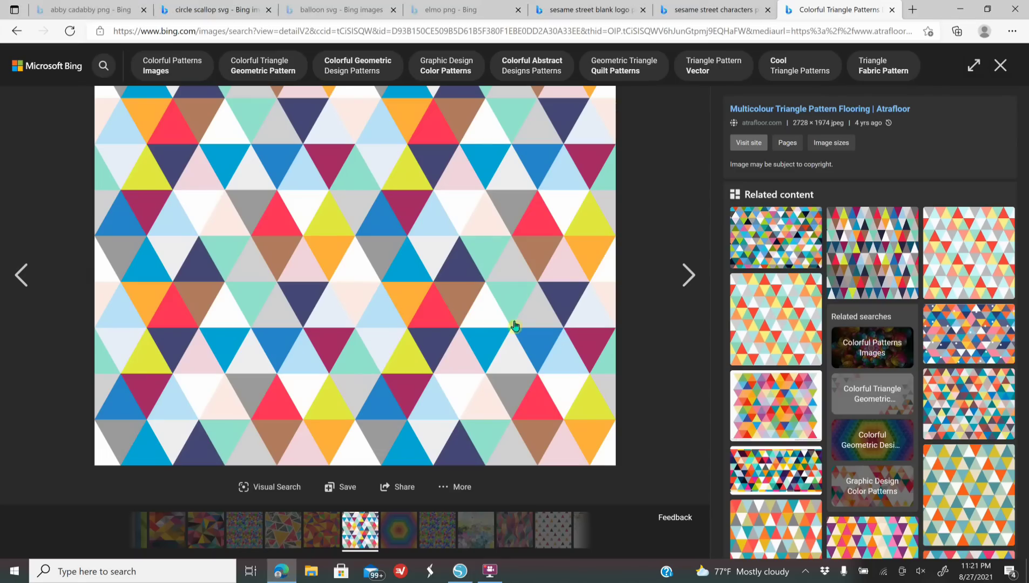
click(581, 10)
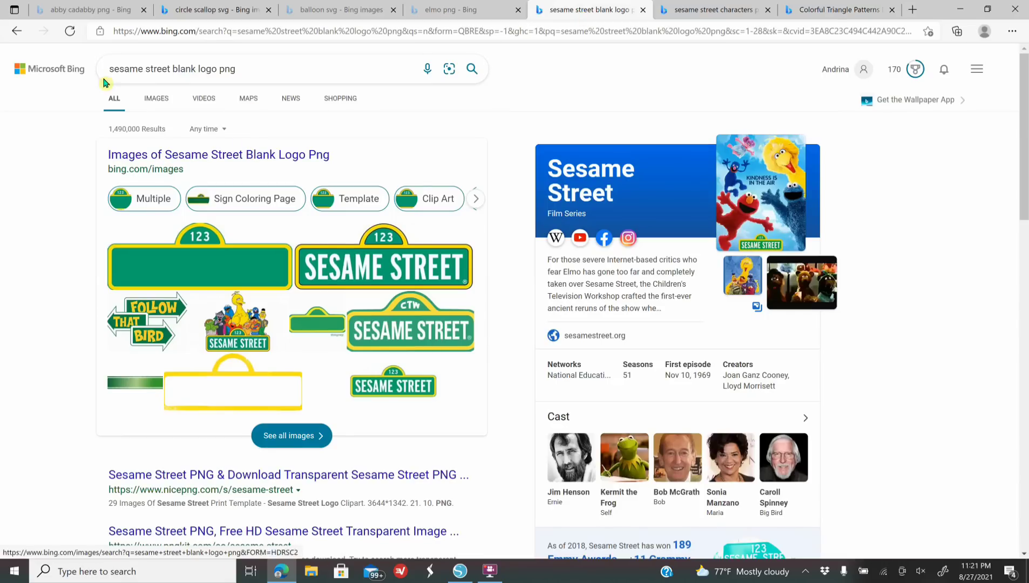
click(162, 103)
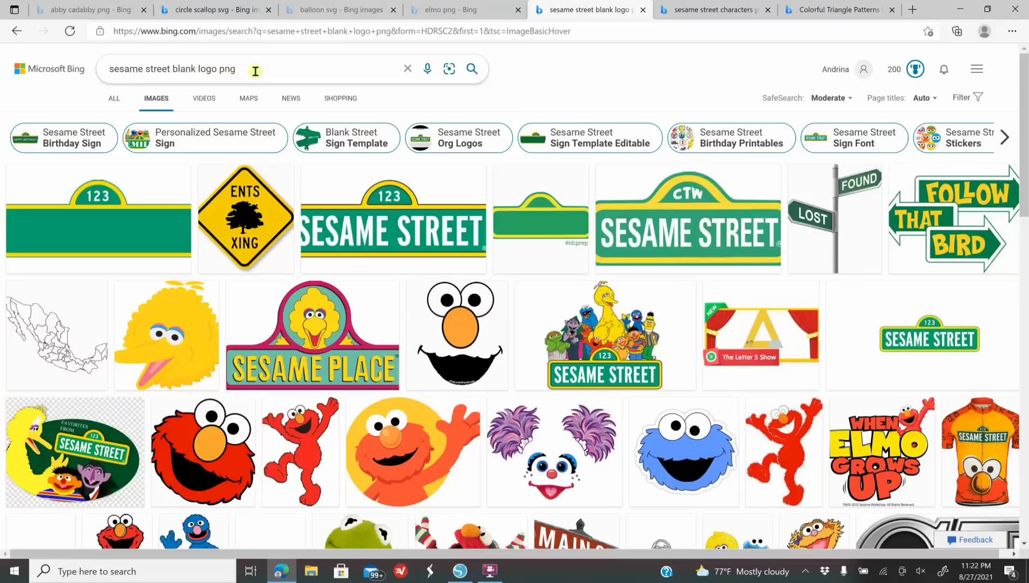
click(149, 199)
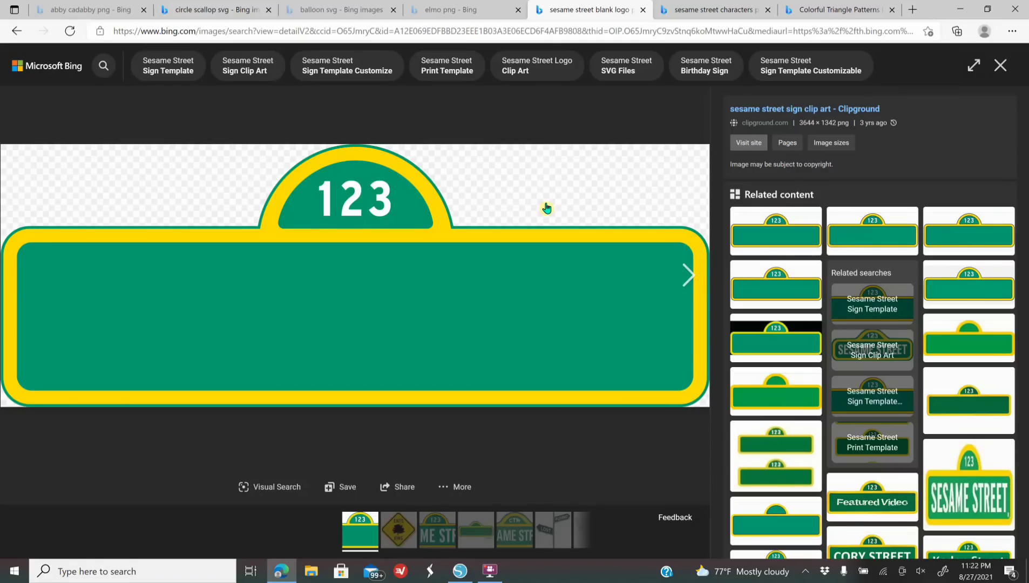
- View the image results for "elmo png" and for "abby cadabby png"
click(447, 11)
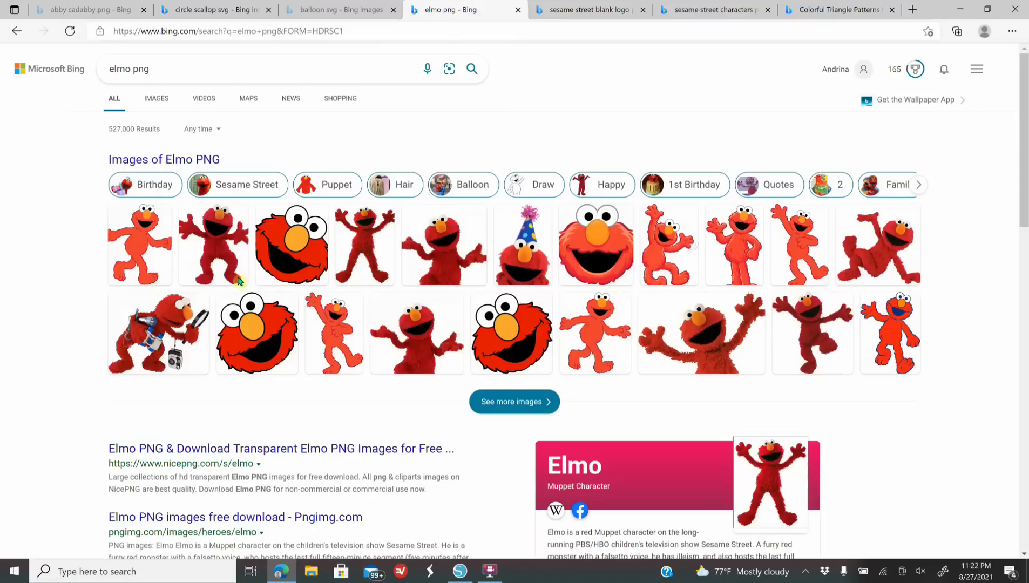
click(154, 103)
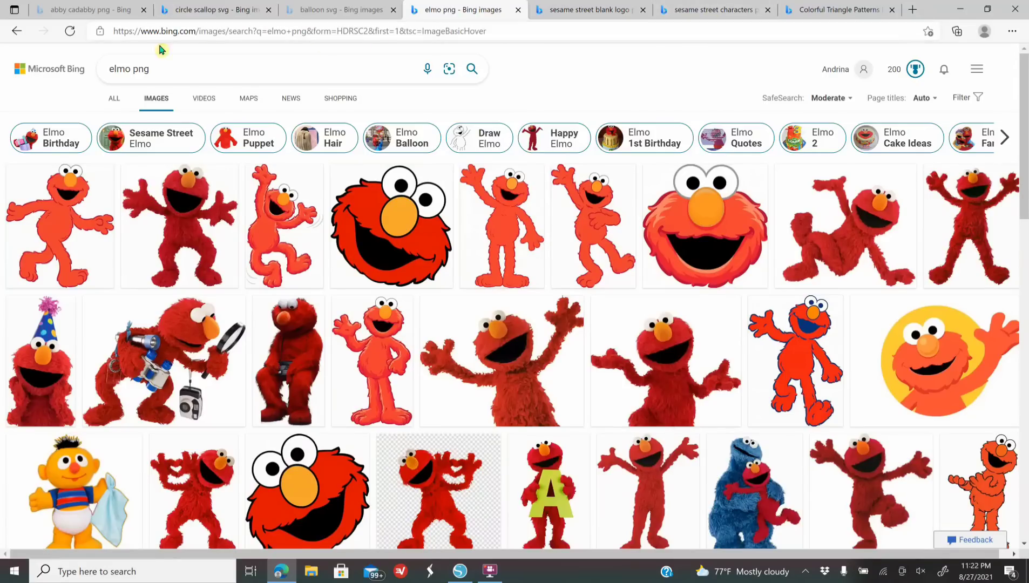
click(83, 13)
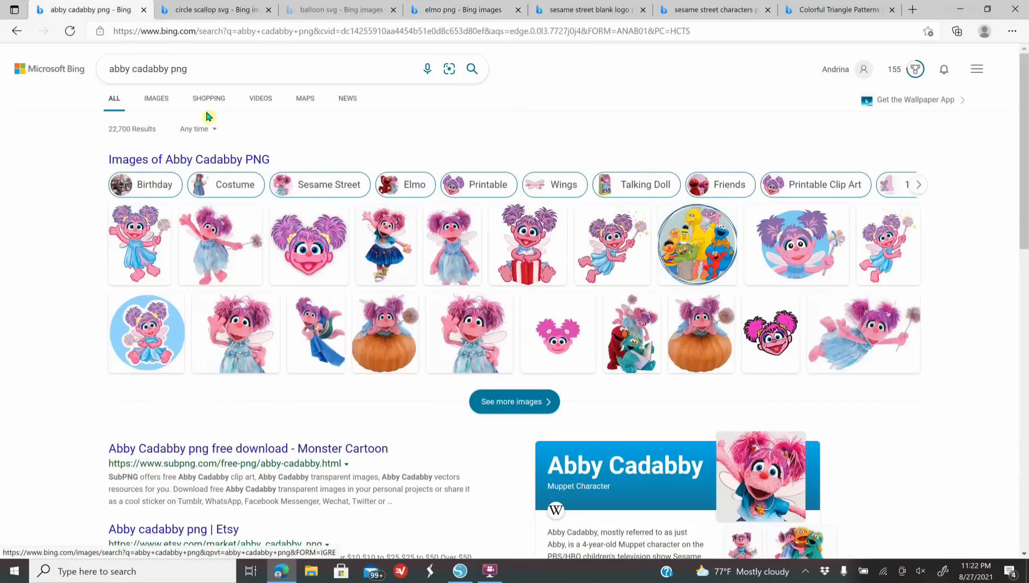
click(154, 105)
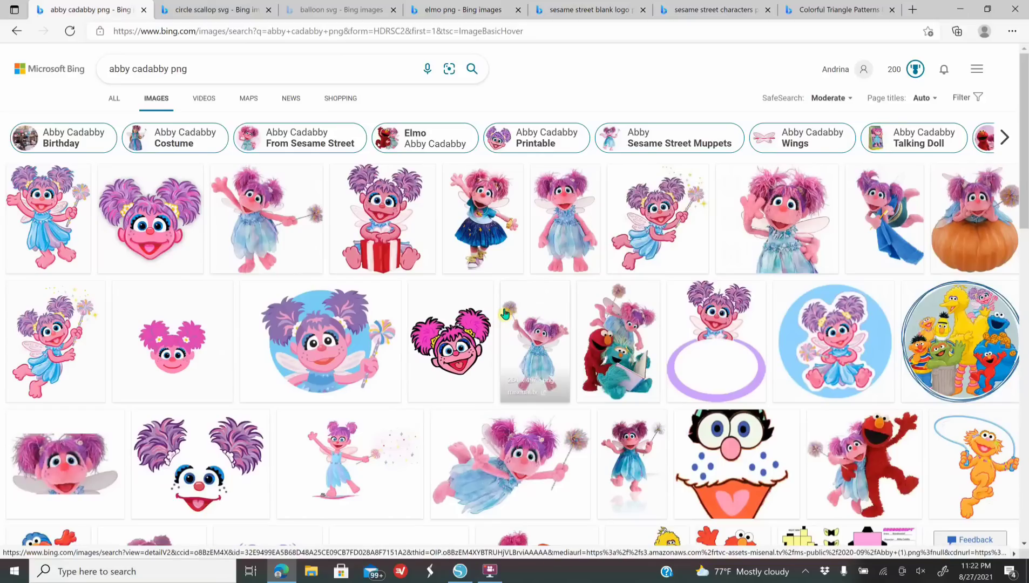
- Switch to Silhouette Studio, merge Elmo-psd10264 from the Sesame street pictures folder, and place Elmo to the left of the scallop design
click(459, 572)
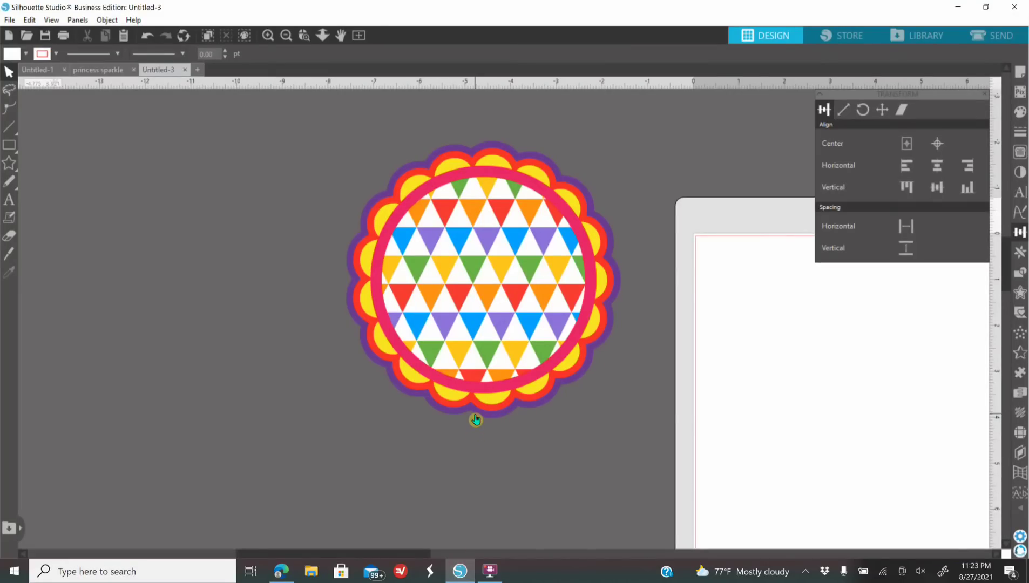
click(10, 22)
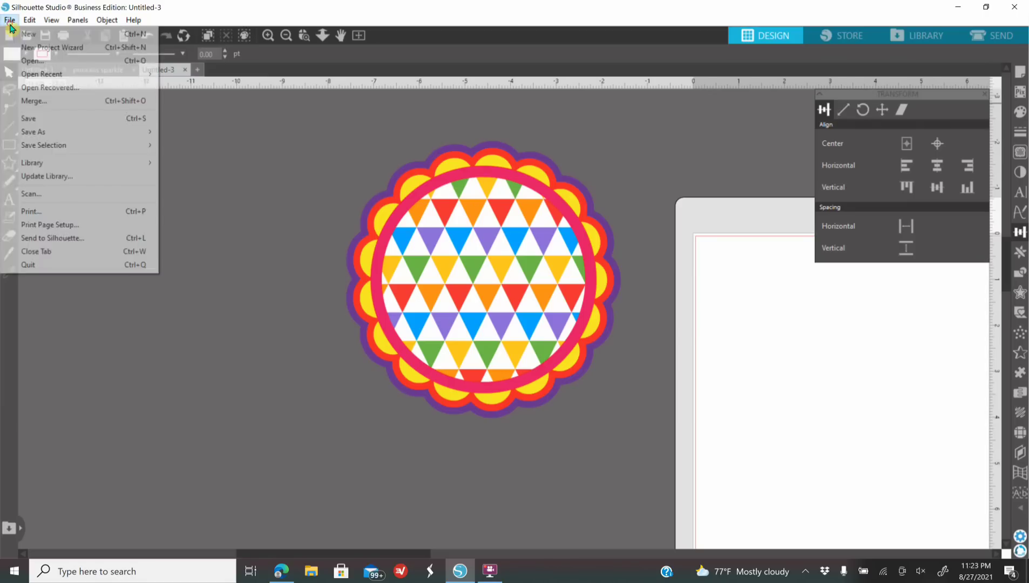
click(50, 101)
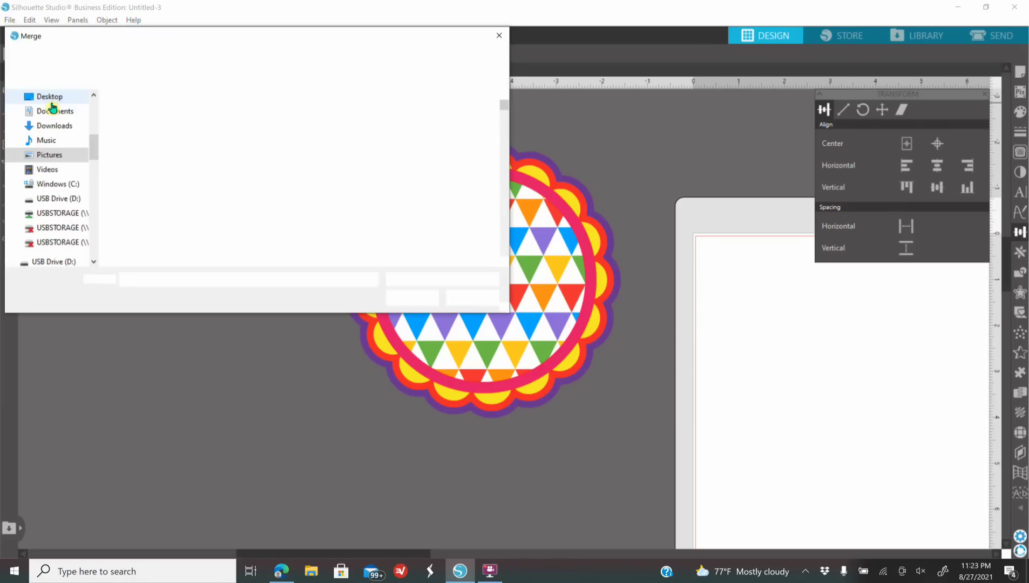
scroll(47, 183, down, 2)
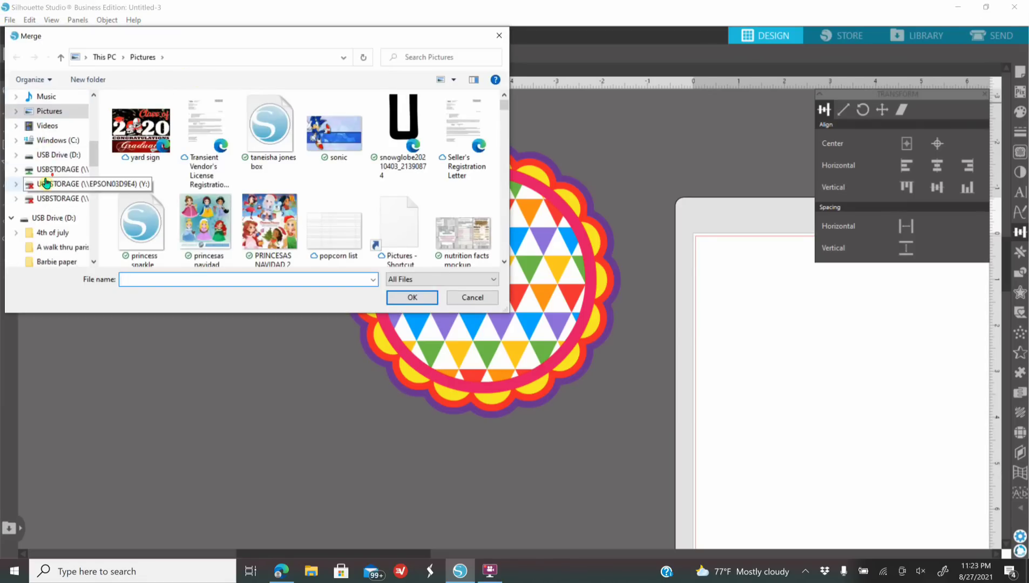
scroll(54, 211, down, 8)
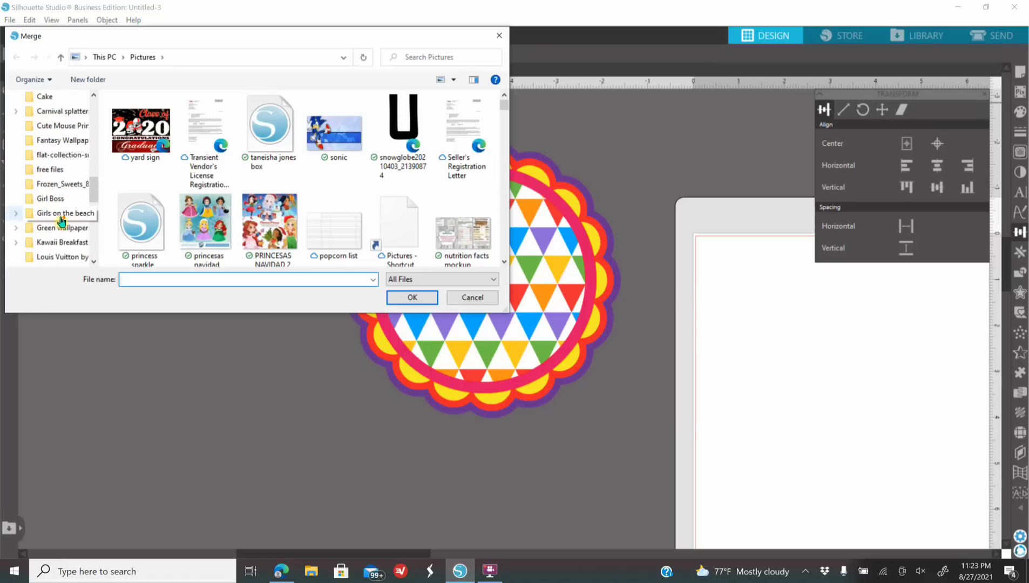
scroll(62, 222, down, 6)
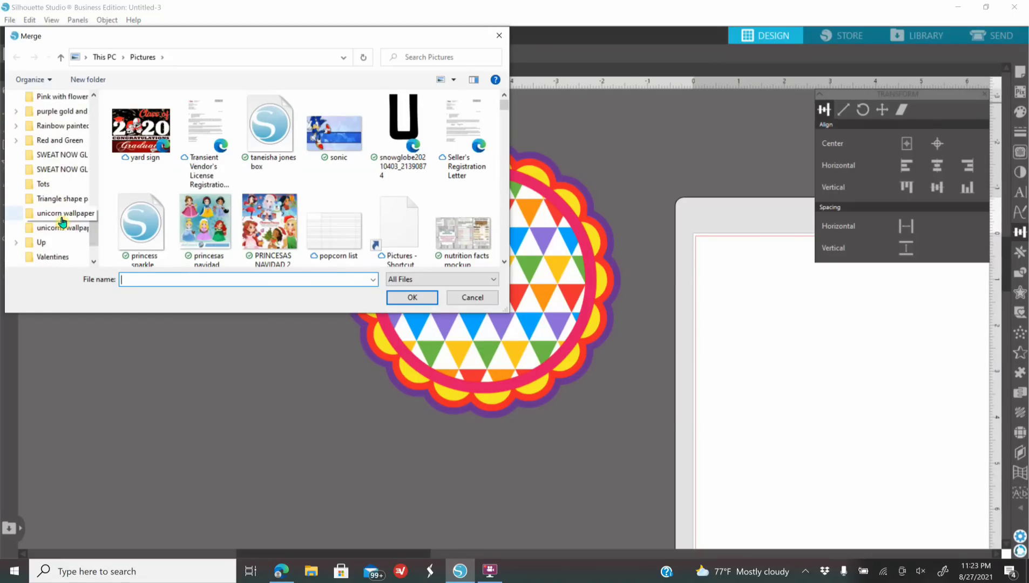
click(63, 226)
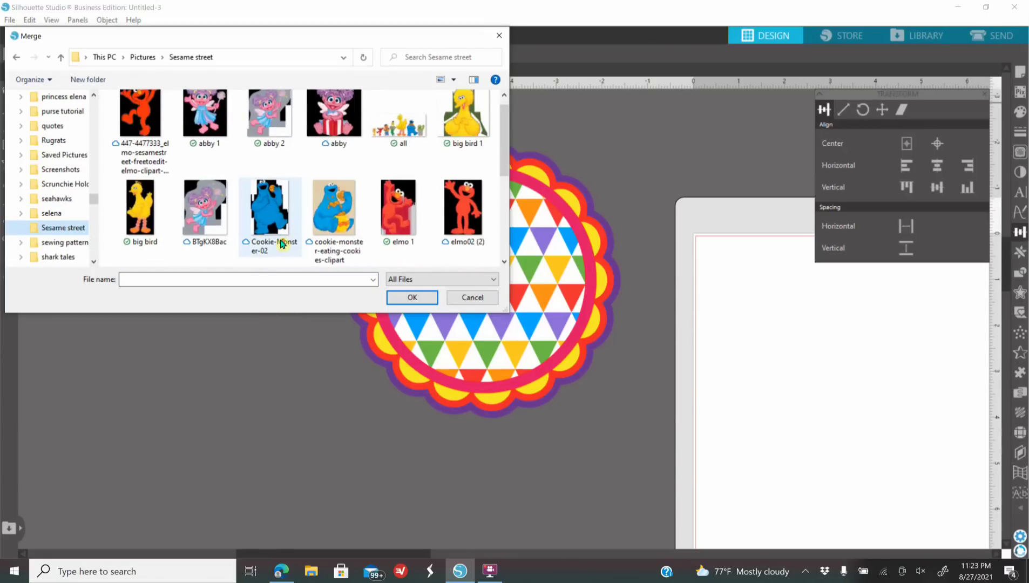
scroll(279, 248, down, 5)
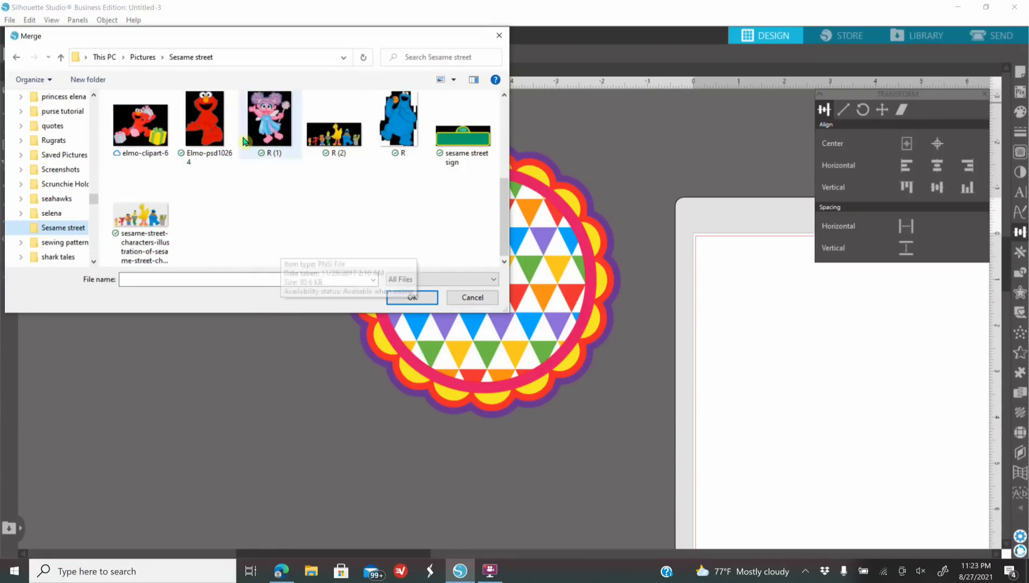
click(211, 123)
click(412, 298)
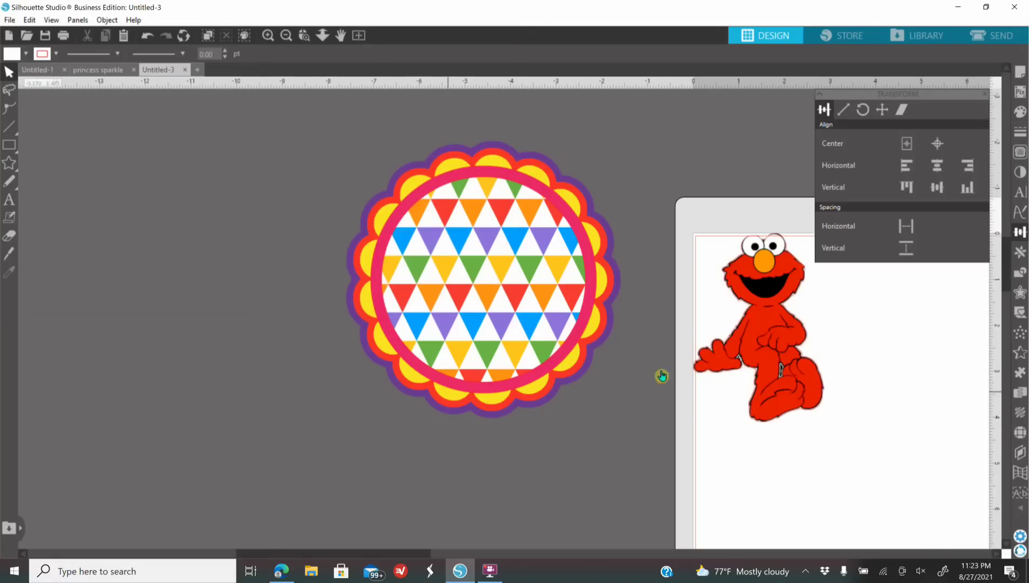
drag(676, 339, 198, 270)
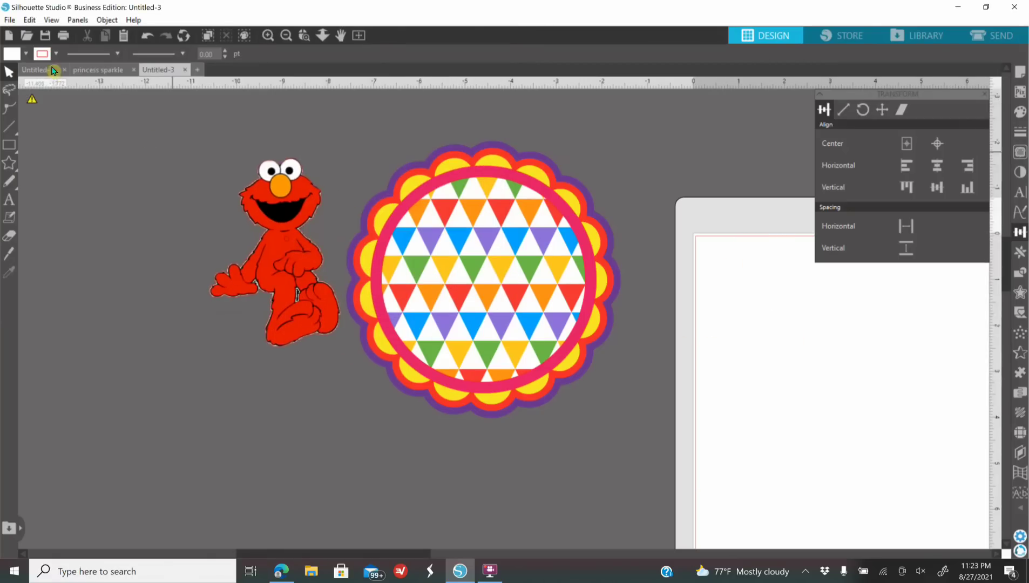
- Merge the abby 1 image from the Sesame street folder and place it to the left of Elmo
click(10, 20)
click(43, 101)
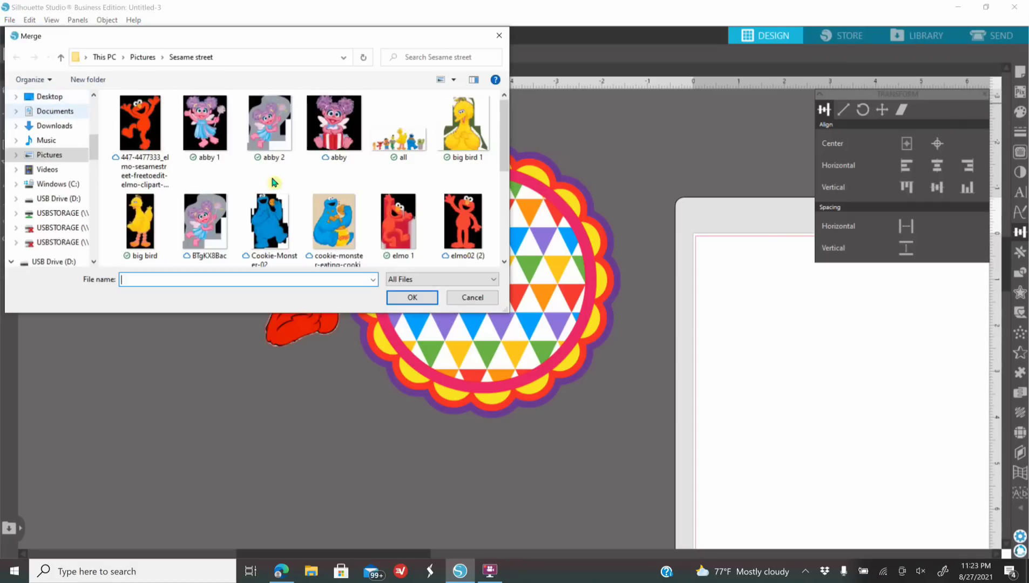
click(205, 125)
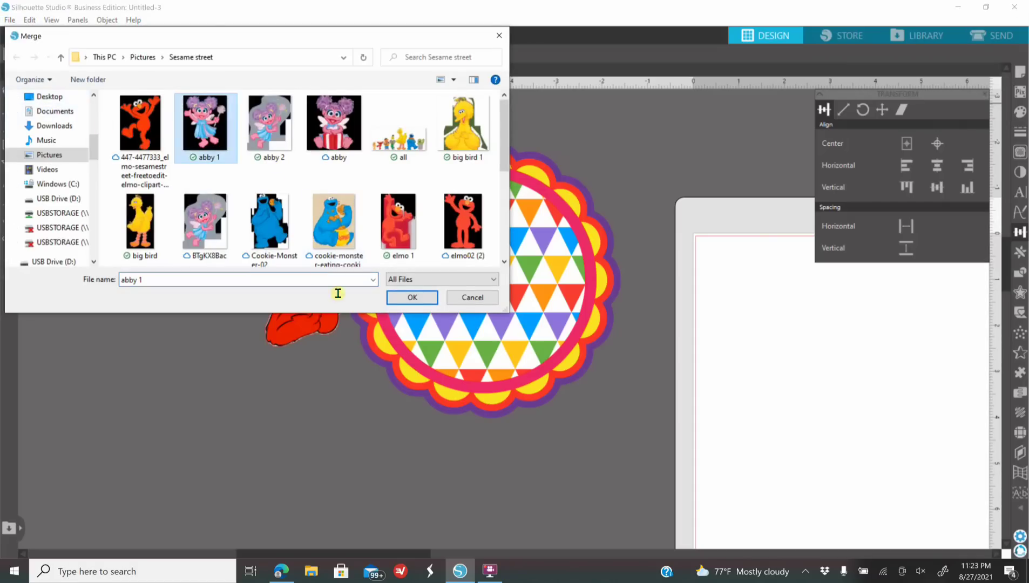
click(400, 297)
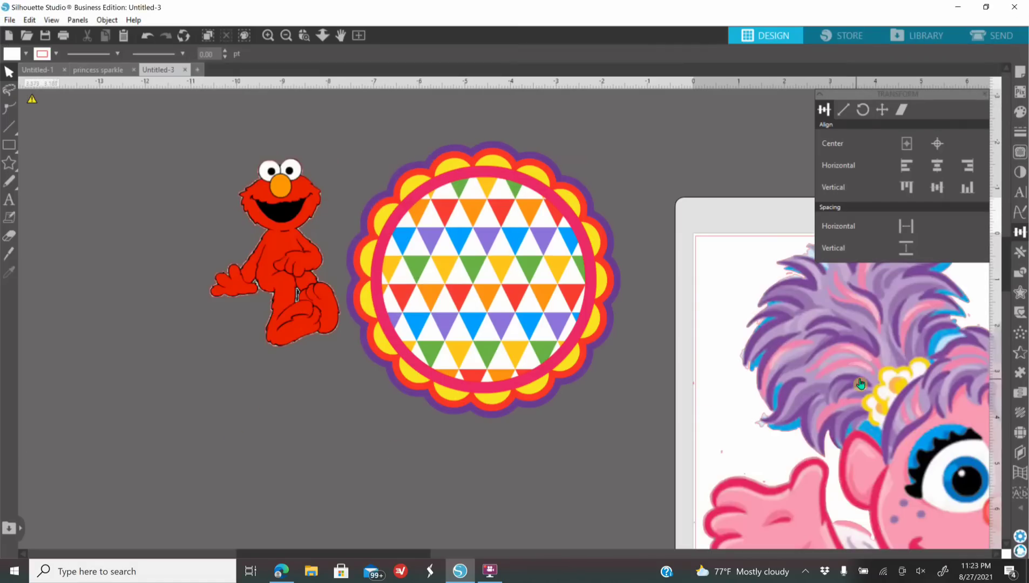
drag(927, 390, 146, 238)
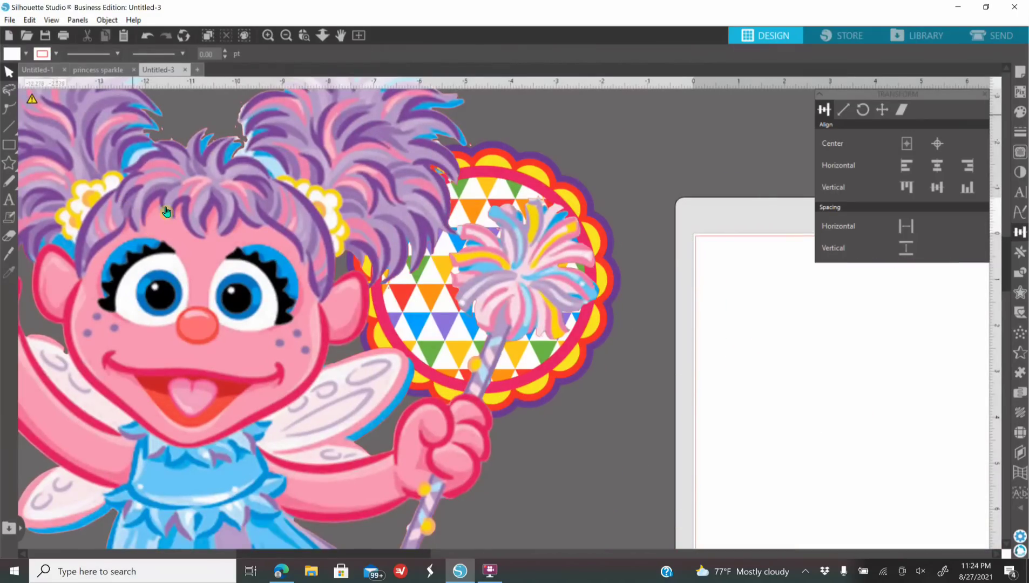
click(288, 38)
click(288, 38)
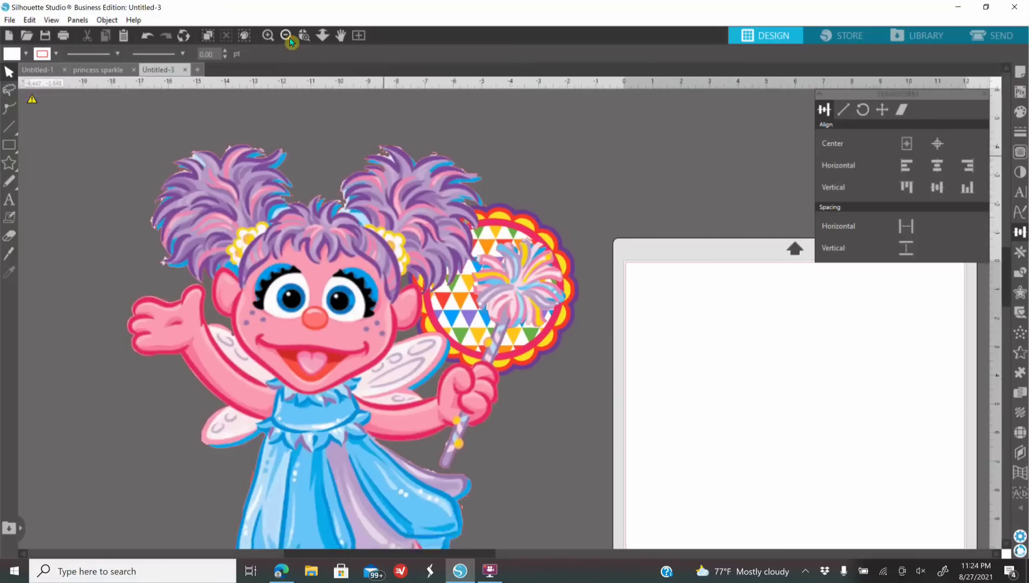
click(287, 38)
drag(367, 348, 226, 273)
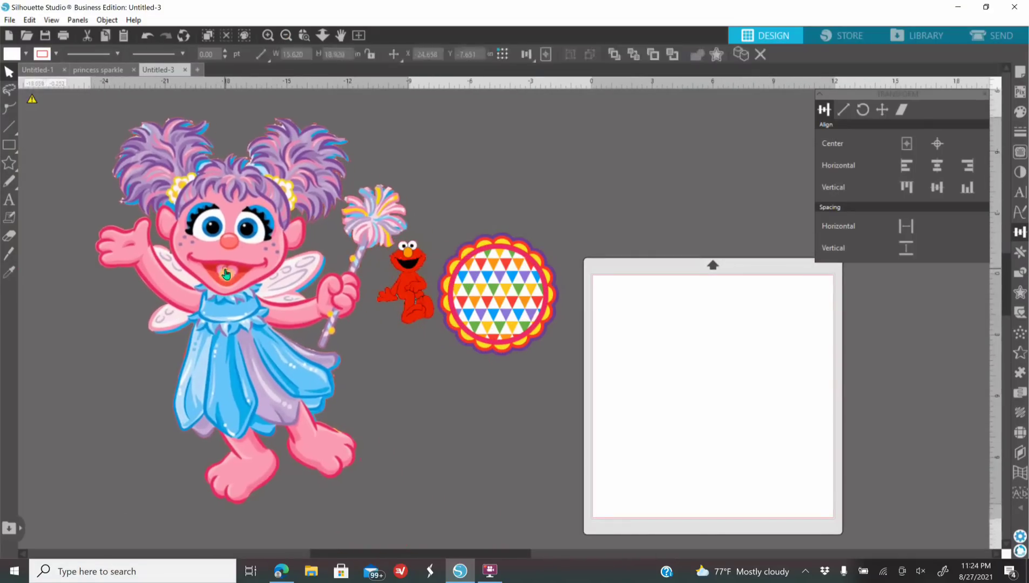
- Merge the sesame street sign image from the Sesame street folder and move it off the page, over Abby
click(10, 20)
click(46, 101)
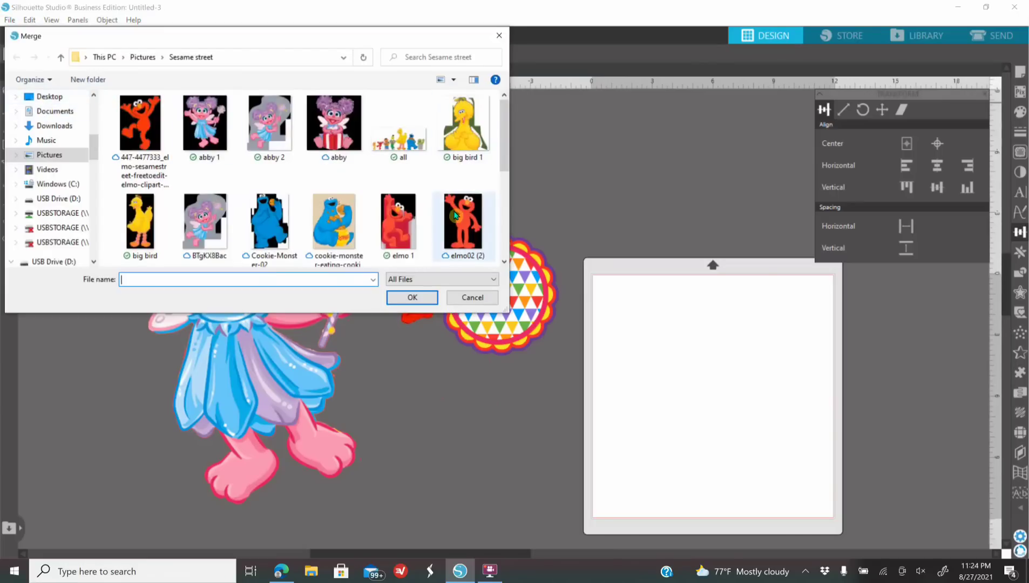
scroll(432, 218, down, 2)
click(463, 234)
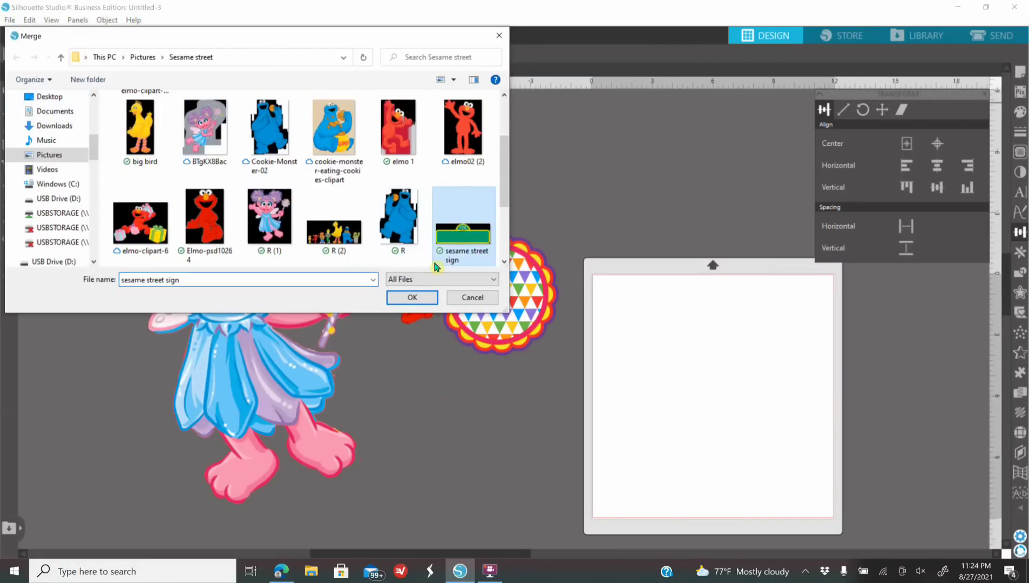
click(412, 298)
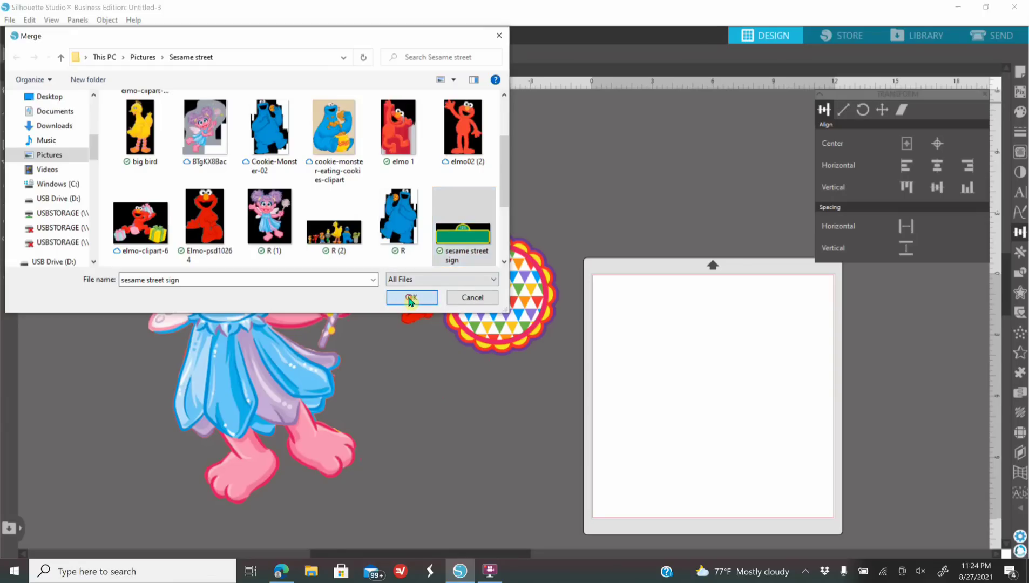
drag(775, 429, 402, 425)
drag(883, 275, 411, 302)
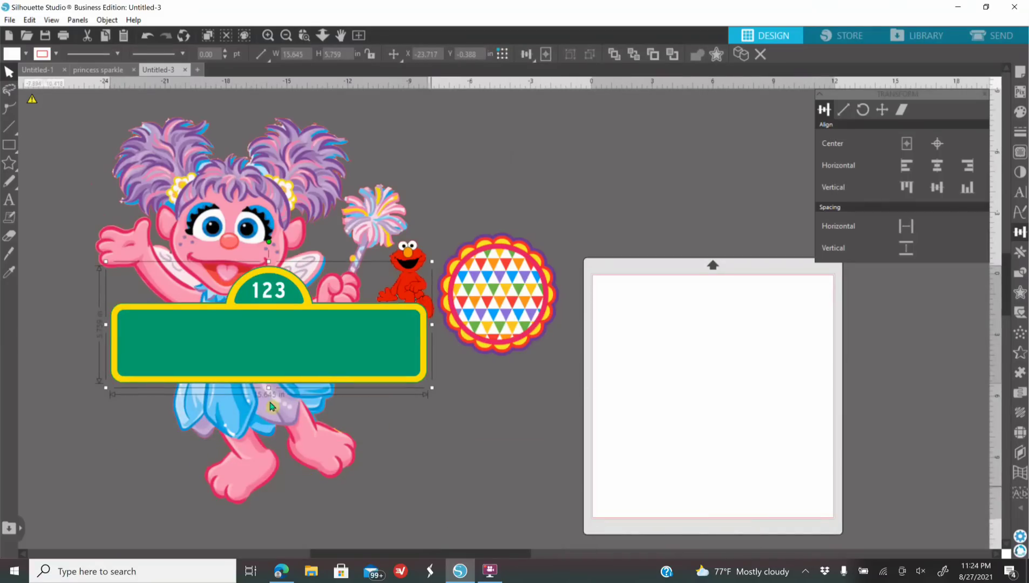
- Add second copies of abby 1, sesame street sign and Elmo-psd10264 to the workspace from File Explorer's recent files, and close File Explorer
click(318, 575)
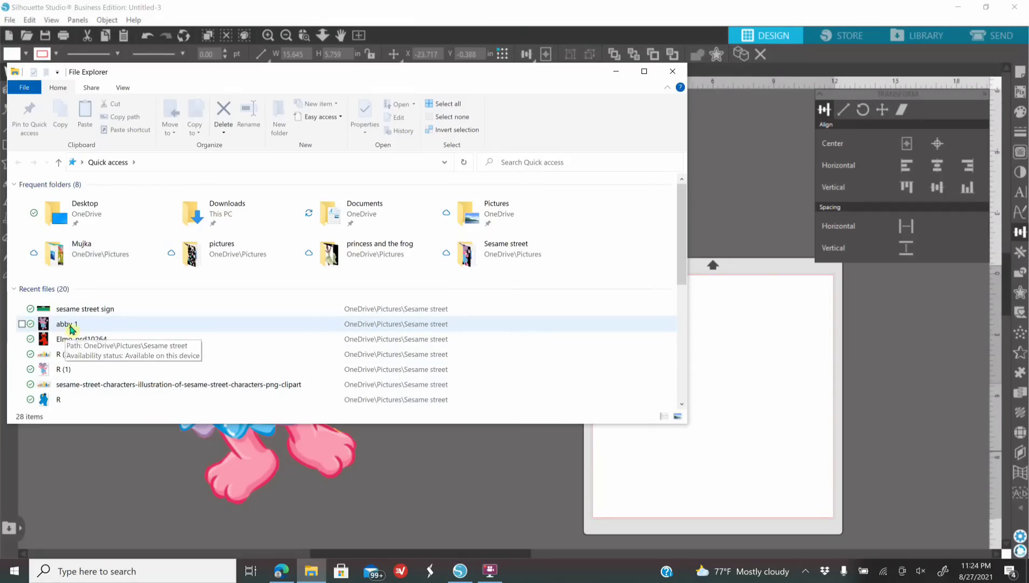
drag(59, 328, 411, 475)
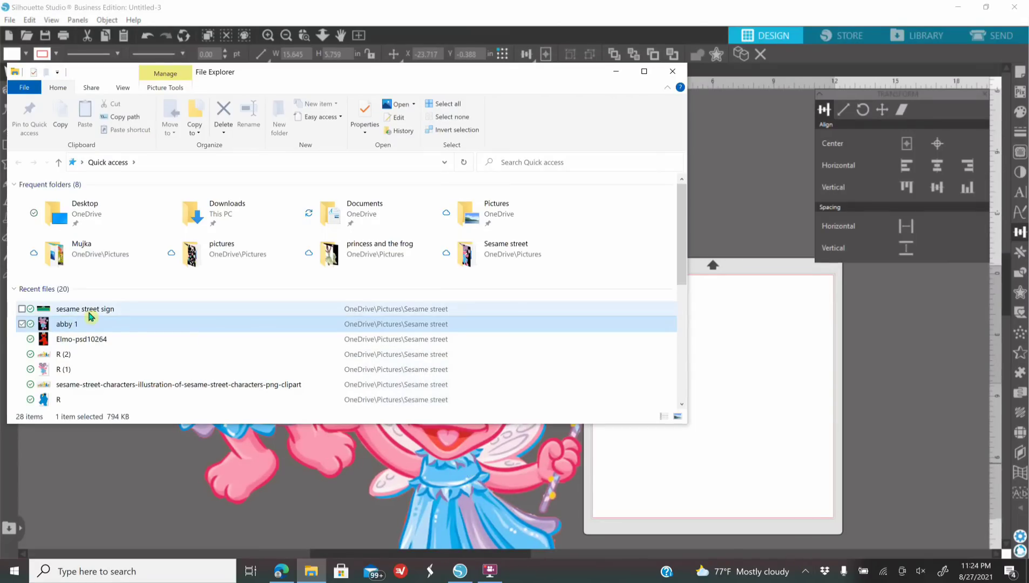
drag(92, 313, 762, 482)
drag(82, 342, 120, 506)
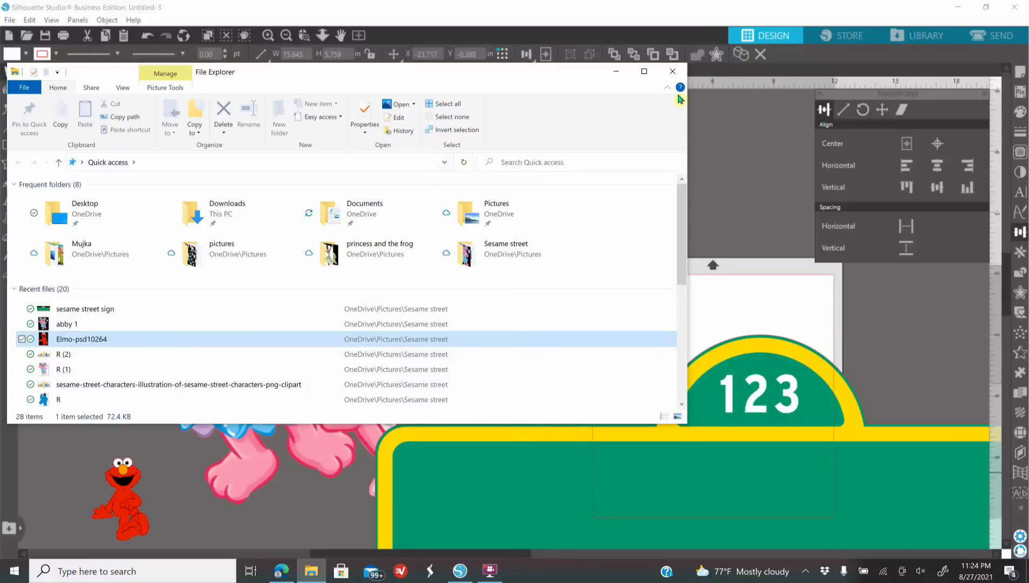
click(673, 74)
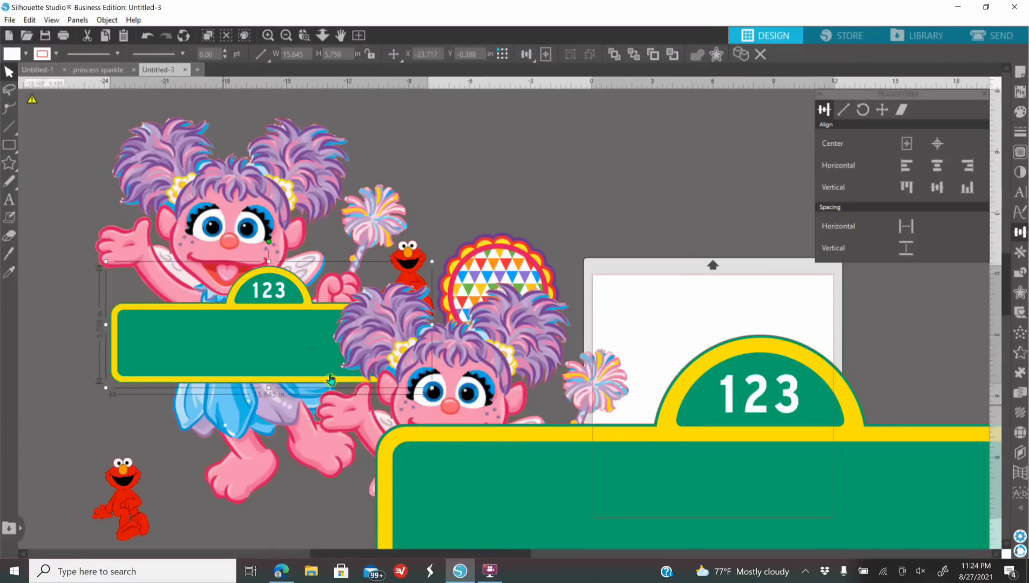
- Delete the second copies of the sesame street sign and Abby
click(286, 36)
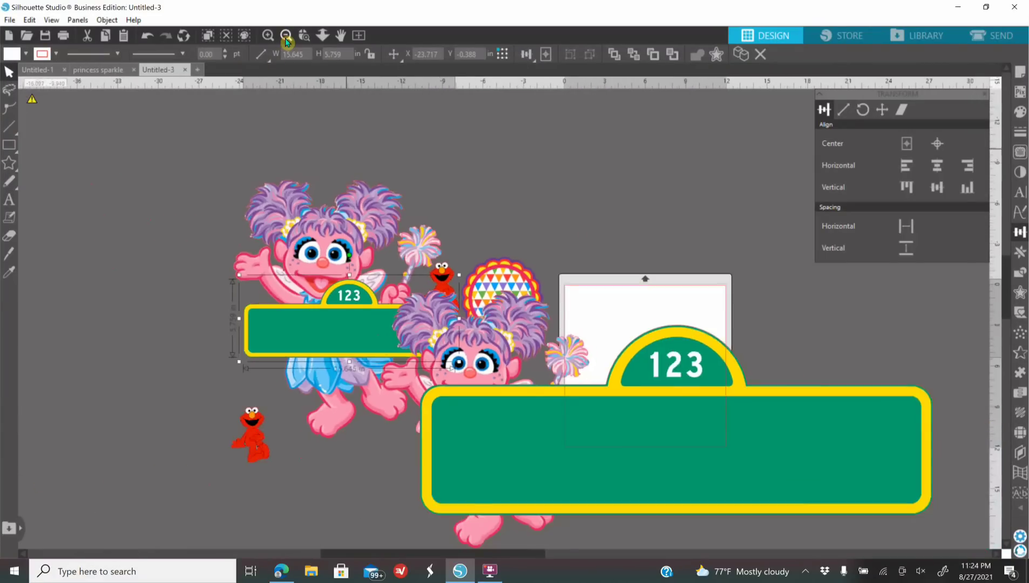
click(689, 418)
key(Delete)
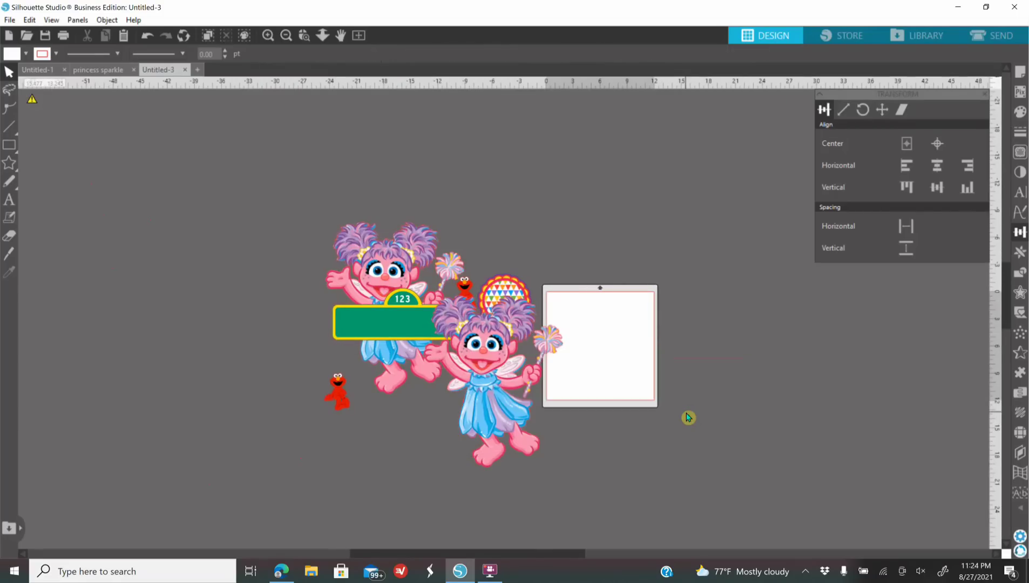
click(511, 400)
key(Delete)
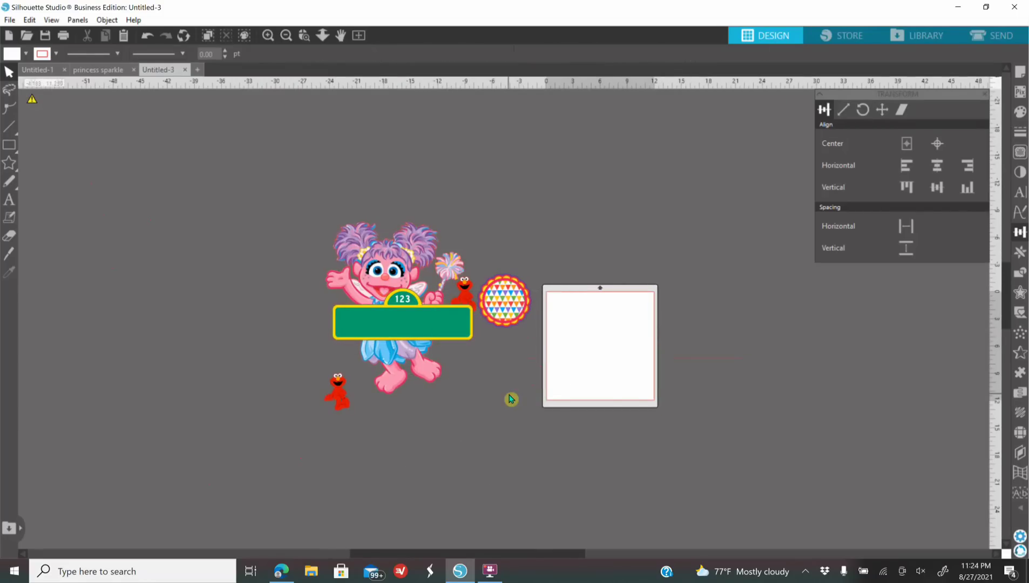
- Move the remaining sign to the left of Abby and delete the extra Elmo below it
drag(403, 327, 256, 323)
click(339, 390)
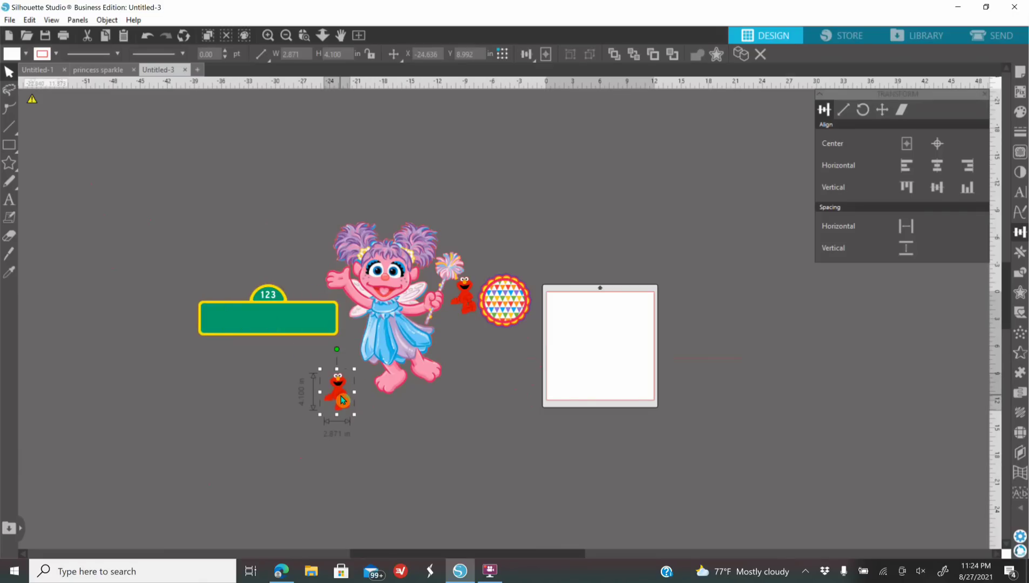
key(Delete)
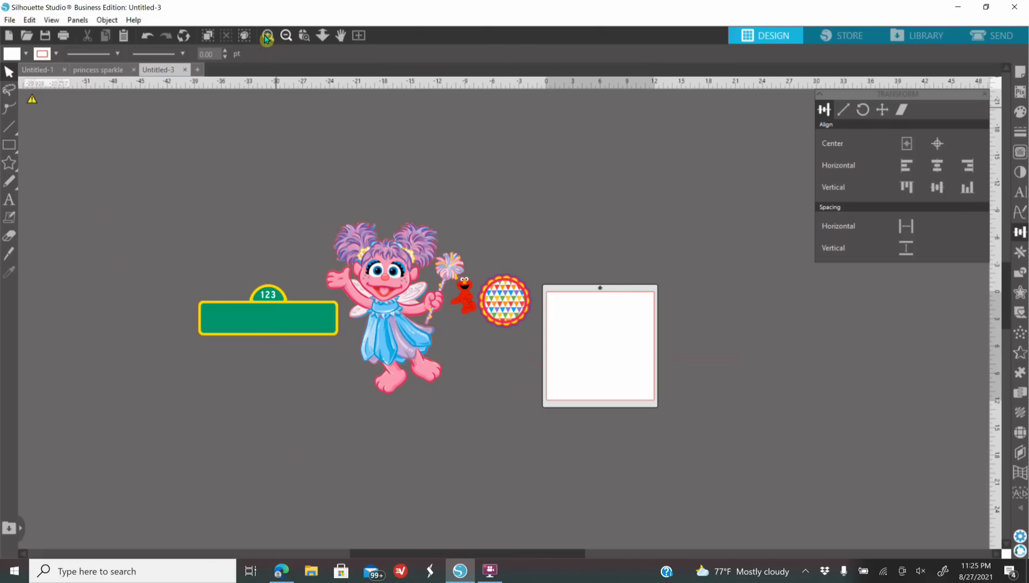
scroll(225, 229, down, 1)
scroll(224, 229, up, 1)
click(269, 35)
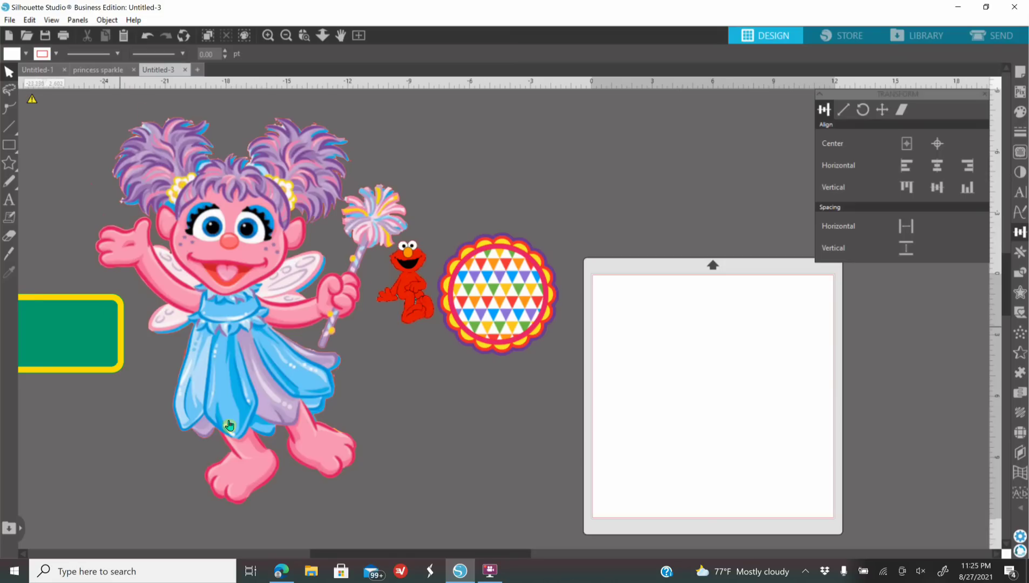
click(287, 35)
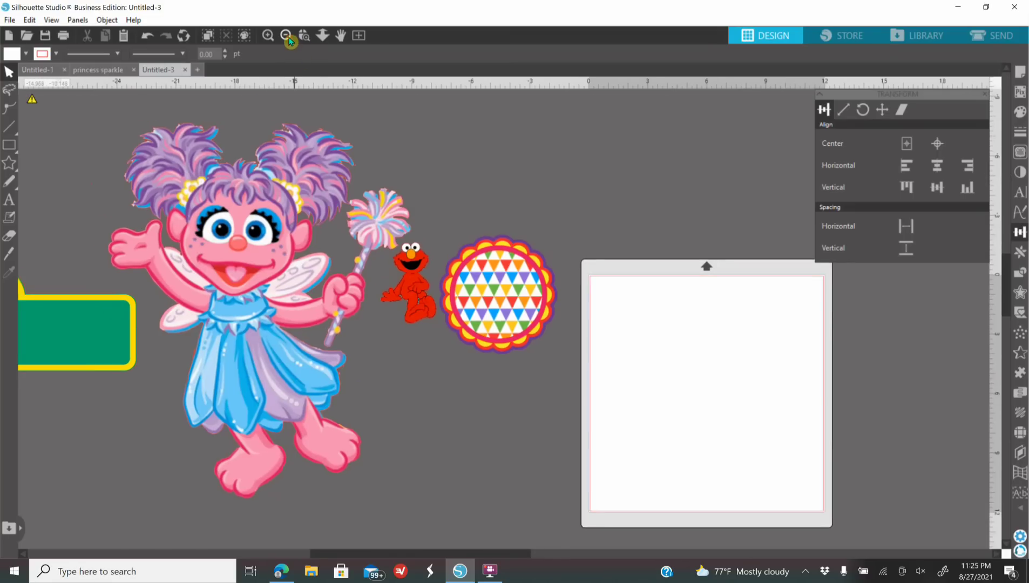
- Move Elmo onto the page, scale it to about 6.93 × 9.90 in, and check its cut lines in the Send view
drag(417, 308, 605, 364)
drag(651, 312, 740, 210)
drag(692, 262, 657, 329)
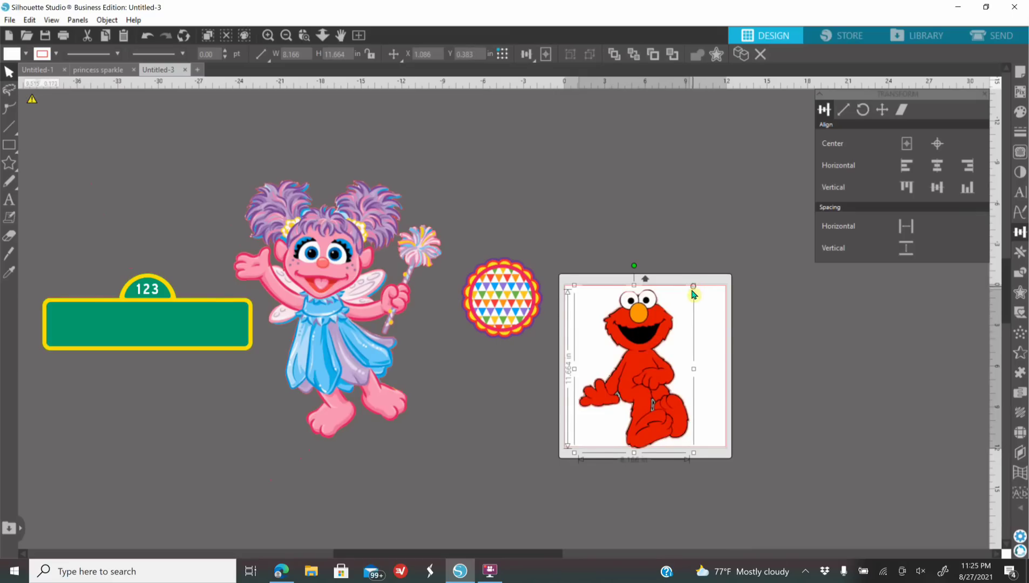
drag(694, 291, 677, 312)
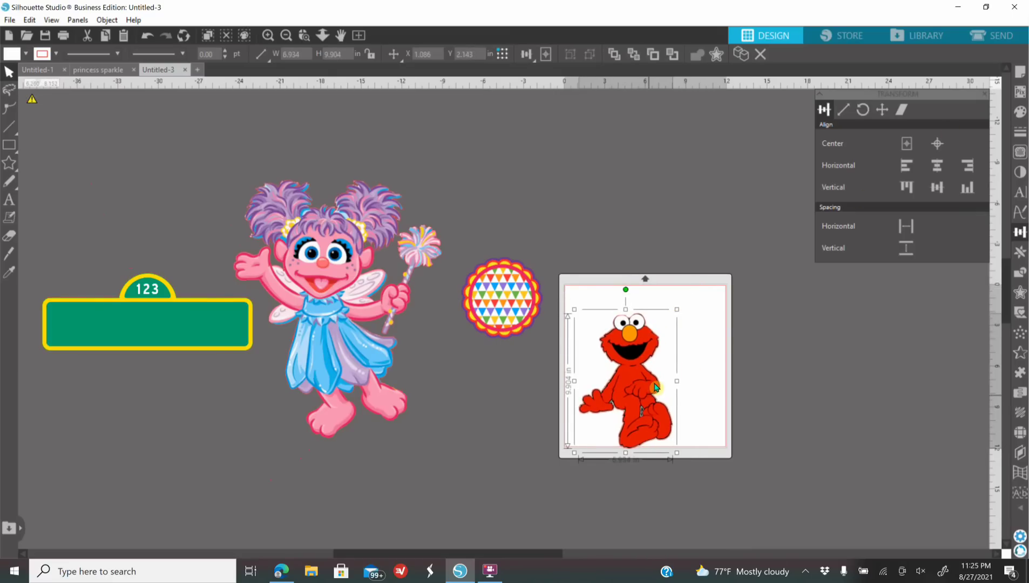
click(994, 38)
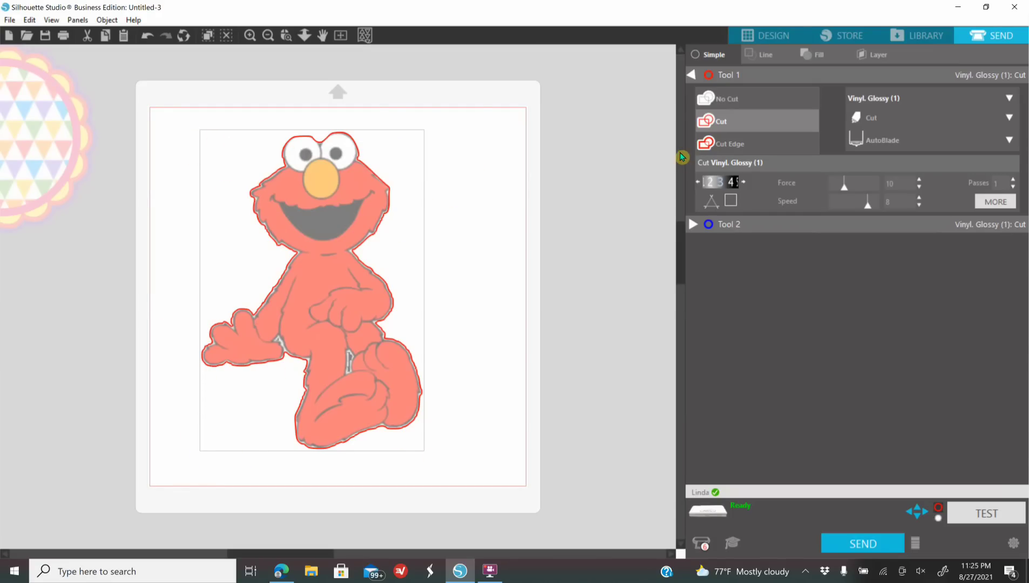
click(770, 35)
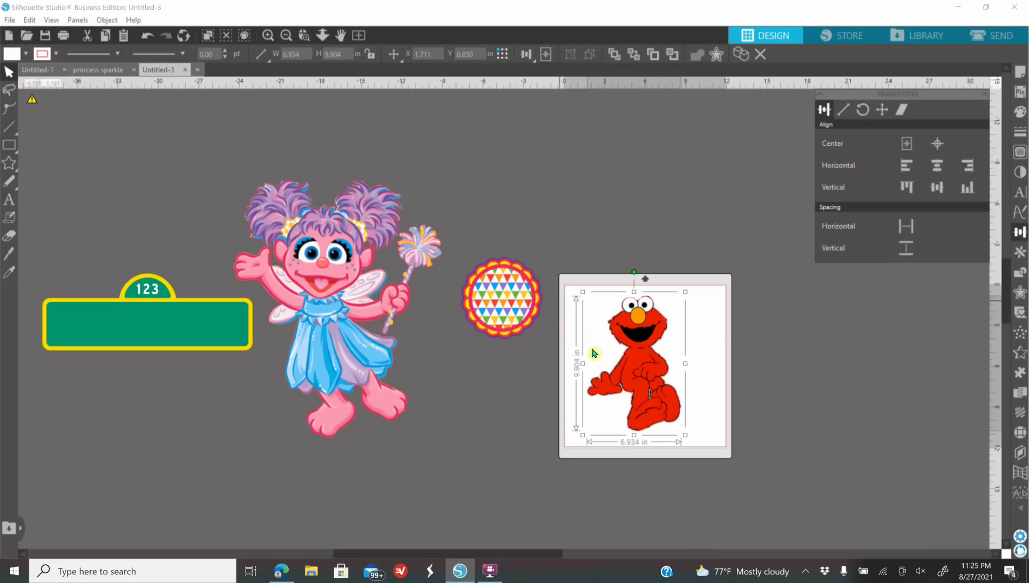
- Move Elmo to the left of Abby and bring the sesame street sign over to the scalloped circle's lower edge
drag(635, 338, 169, 333)
drag(238, 344, 724, 336)
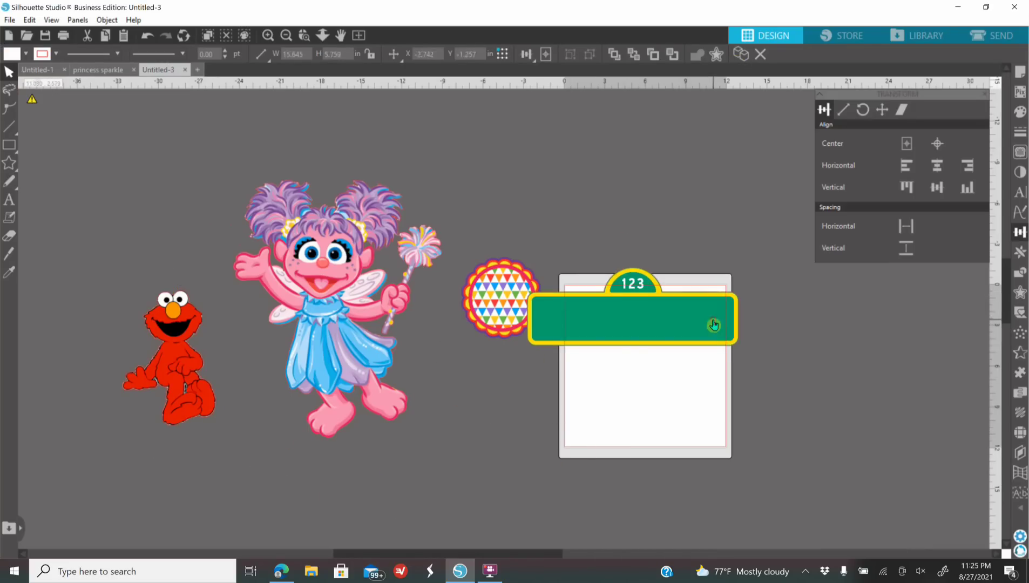
click(267, 35)
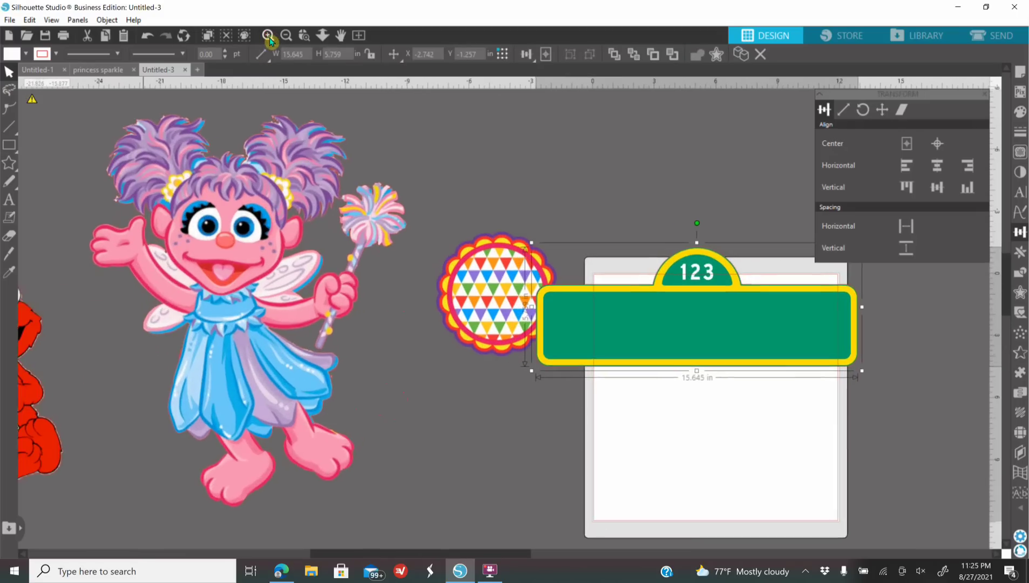
click(268, 36)
drag(754, 345, 492, 425)
drag(627, 414, 526, 483)
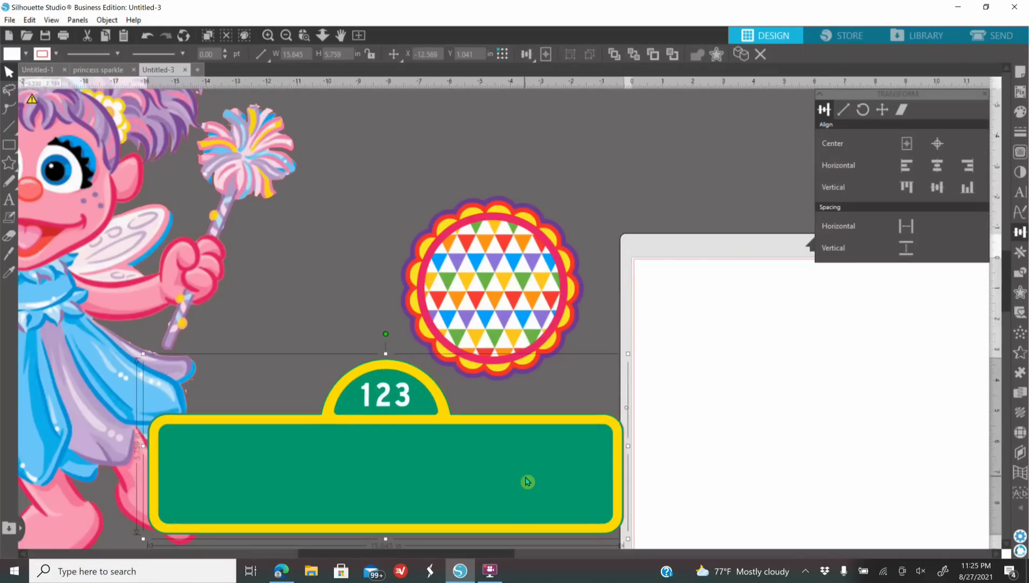
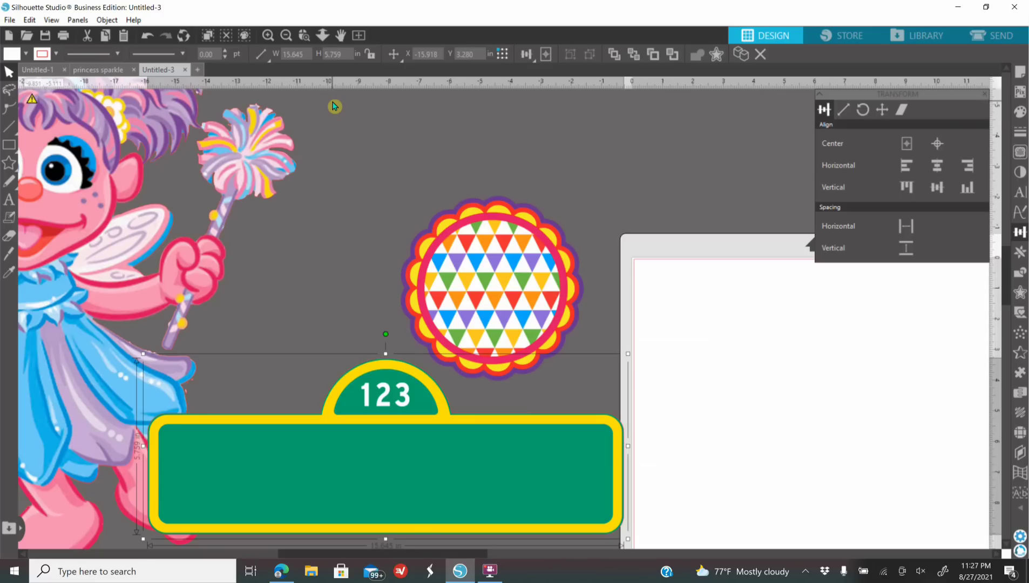
drag(463, 476, 504, 446)
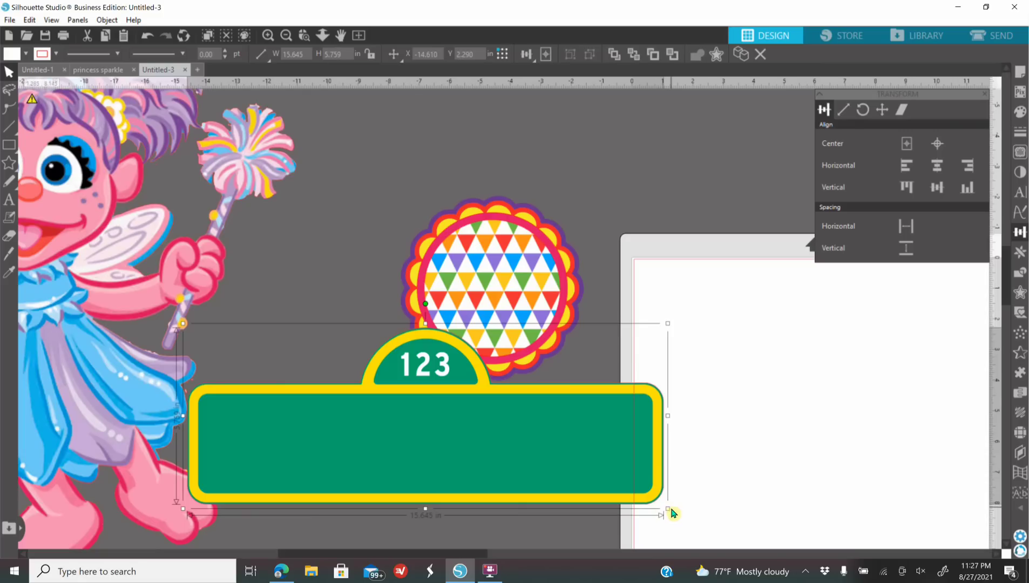
- Try selecting all the layers of the scalloped circle together
click(491, 289)
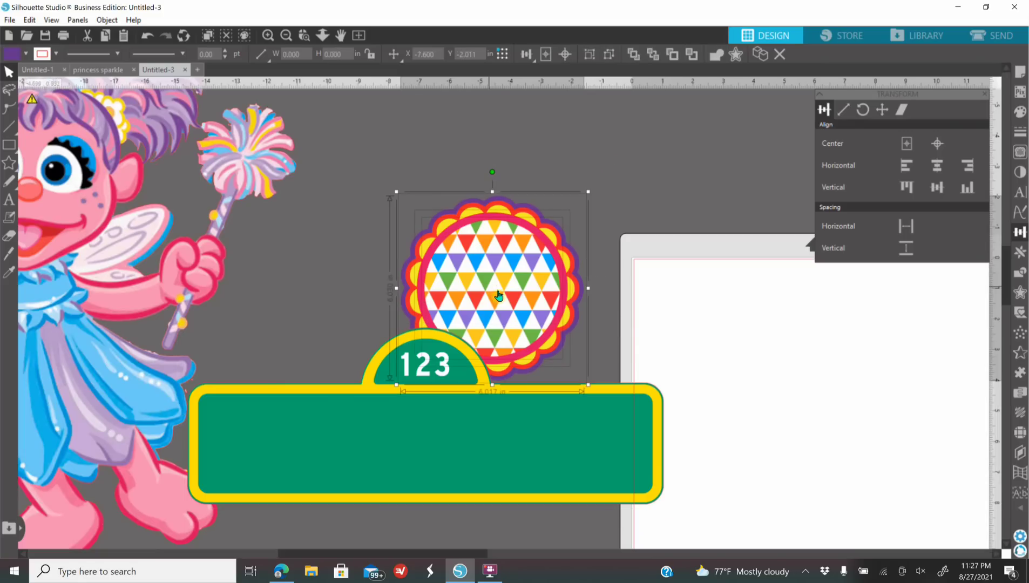
click(671, 241)
click(528, 281)
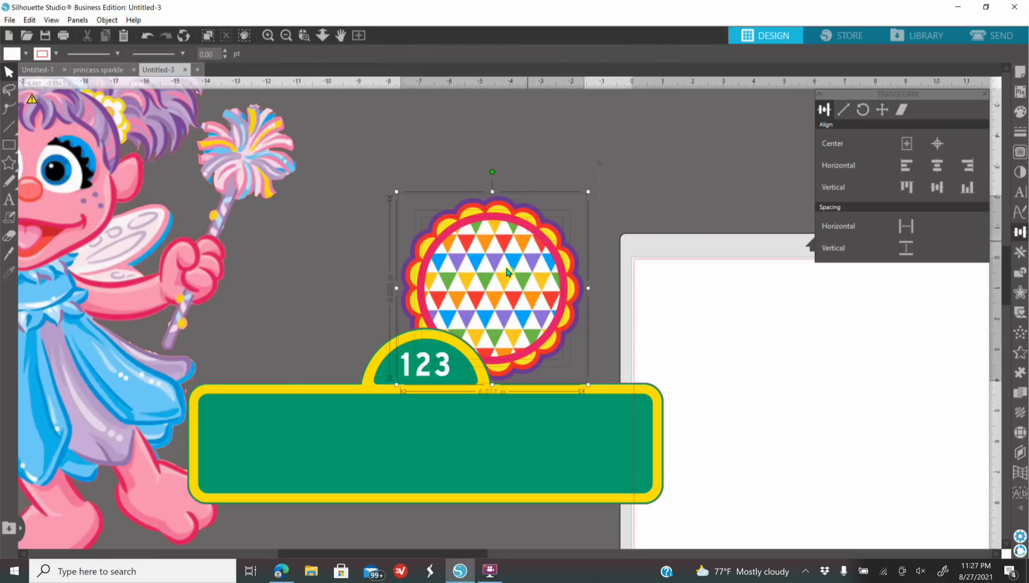
click(710, 319)
click(518, 286)
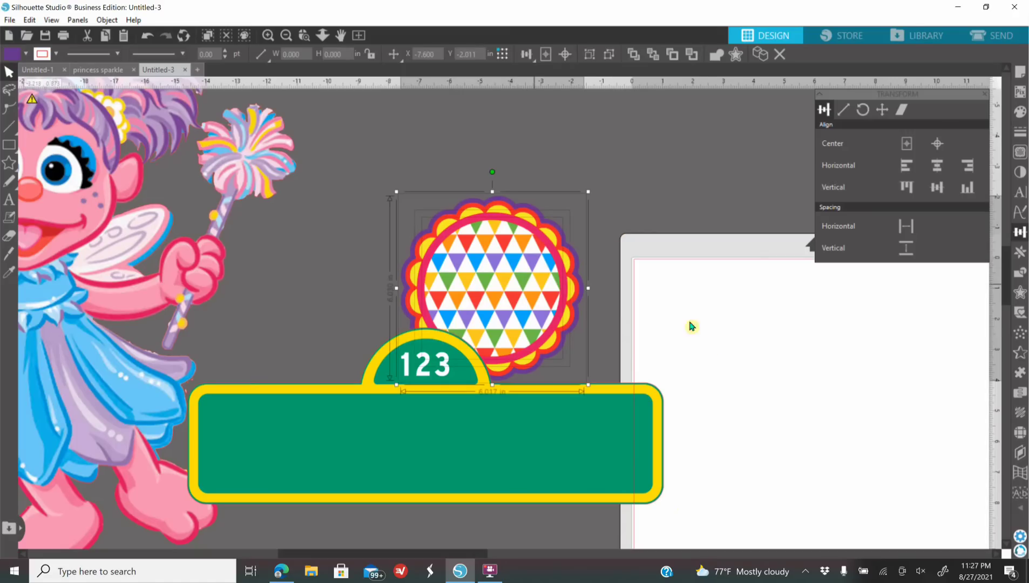
click(707, 342)
- Shrink the sesame street sign proportionally to about 5.86 in wide, roughly matching the scalloped circle's width
drag(444, 469, 535, 450)
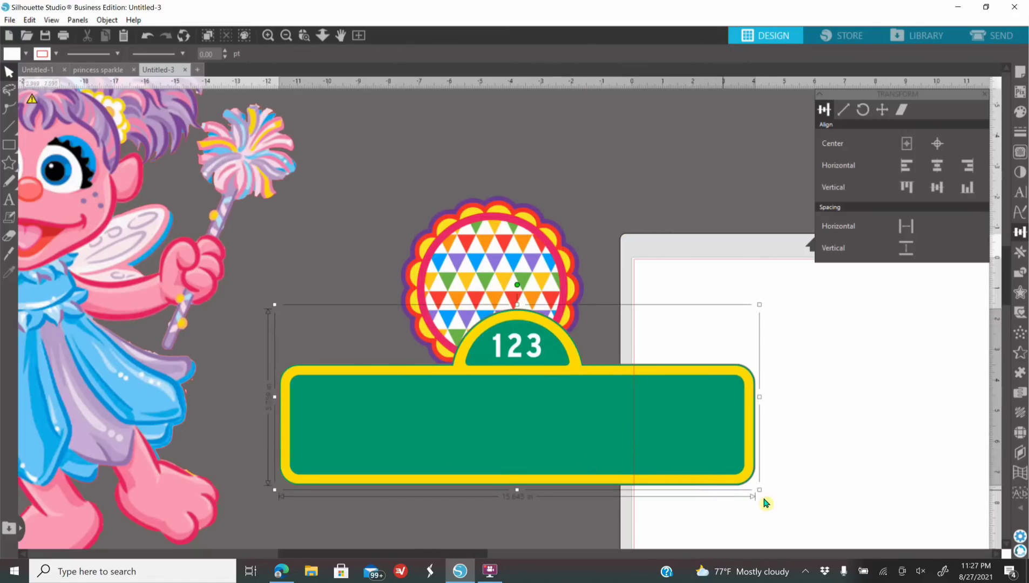
drag(759, 493, 549, 412)
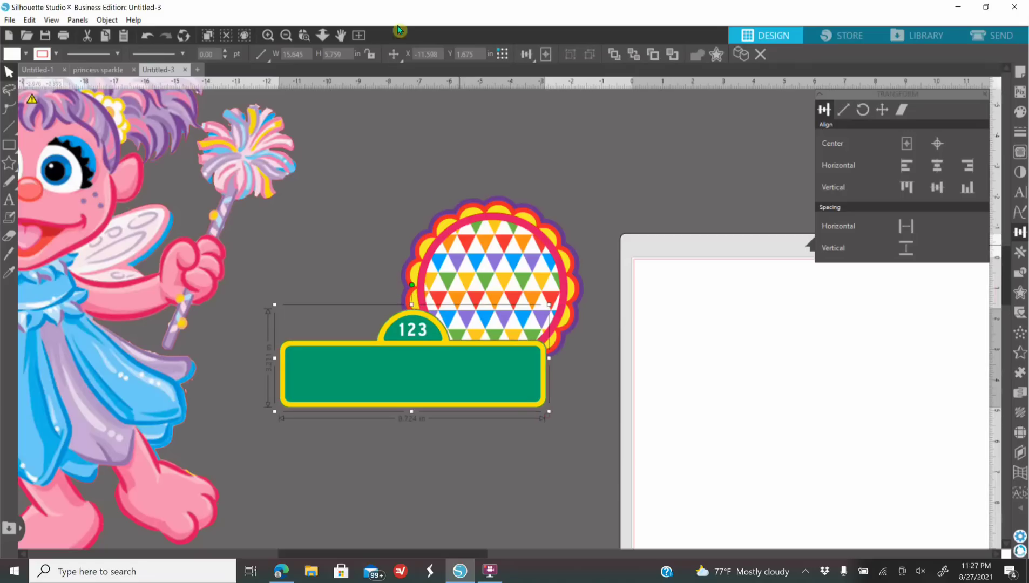
click(269, 35)
drag(344, 434, 475, 400)
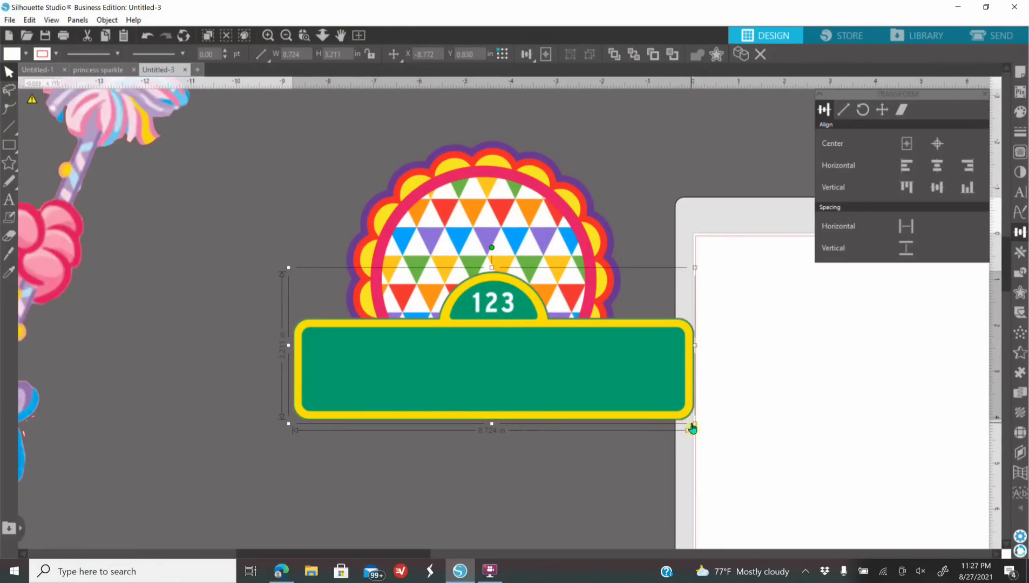
drag(695, 425, 563, 374)
- Position the resized sign across the lower part of the scalloped circle
drag(544, 340, 571, 395)
click(672, 447)
click(522, 518)
double_click(571, 395)
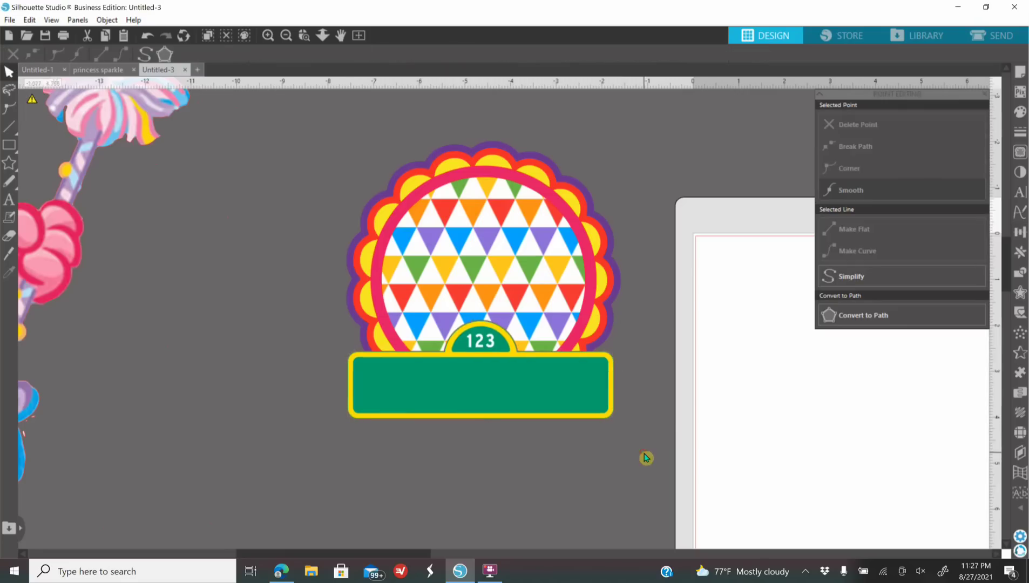
drag(510, 392, 518, 396)
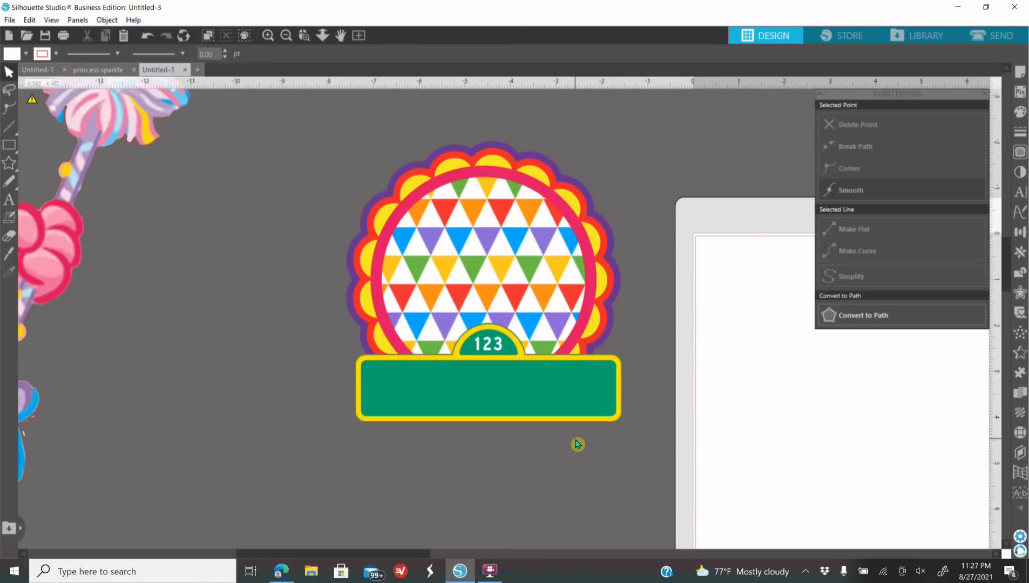
drag(492, 380, 497, 390)
key(Escape)
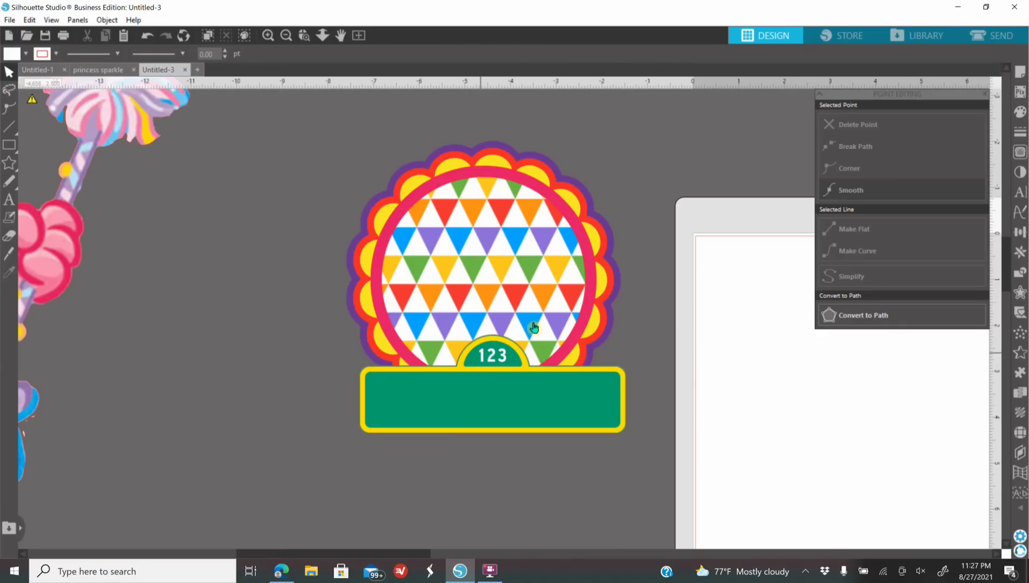
- Try aligning the bottom edges of the sign and the ungrouped circle layers, and undo the alignment
click(550, 295)
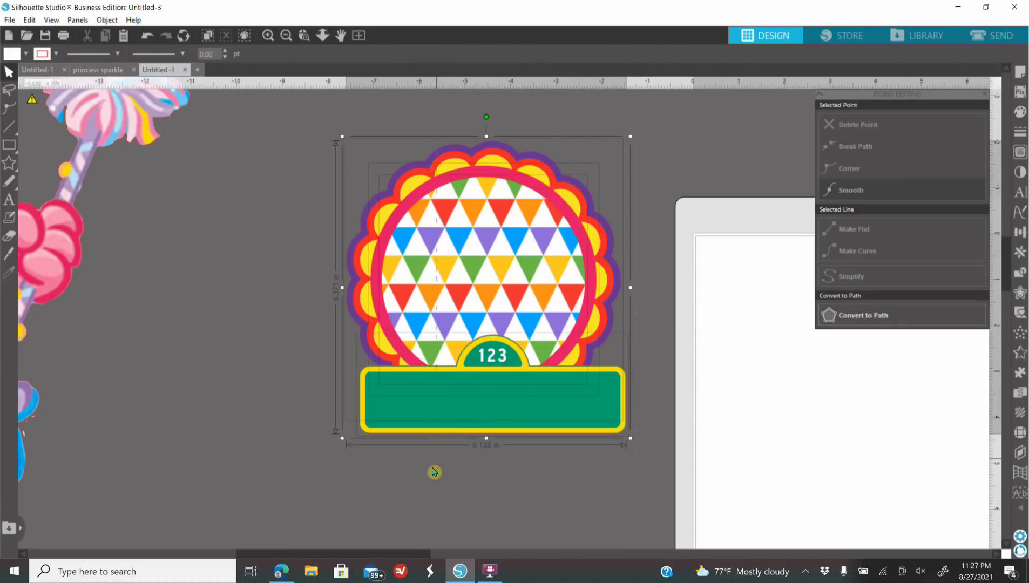
click(1023, 235)
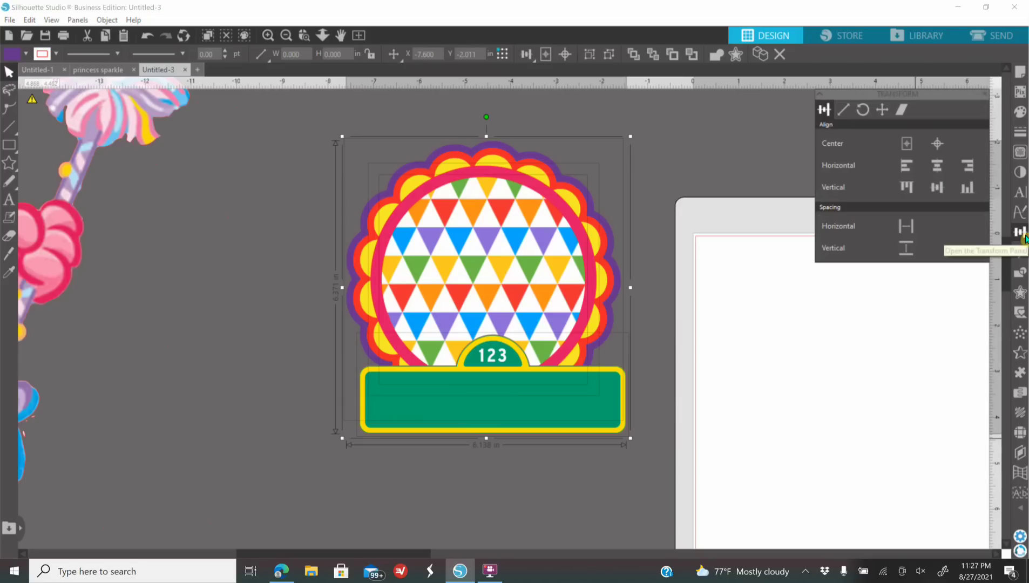
click(967, 187)
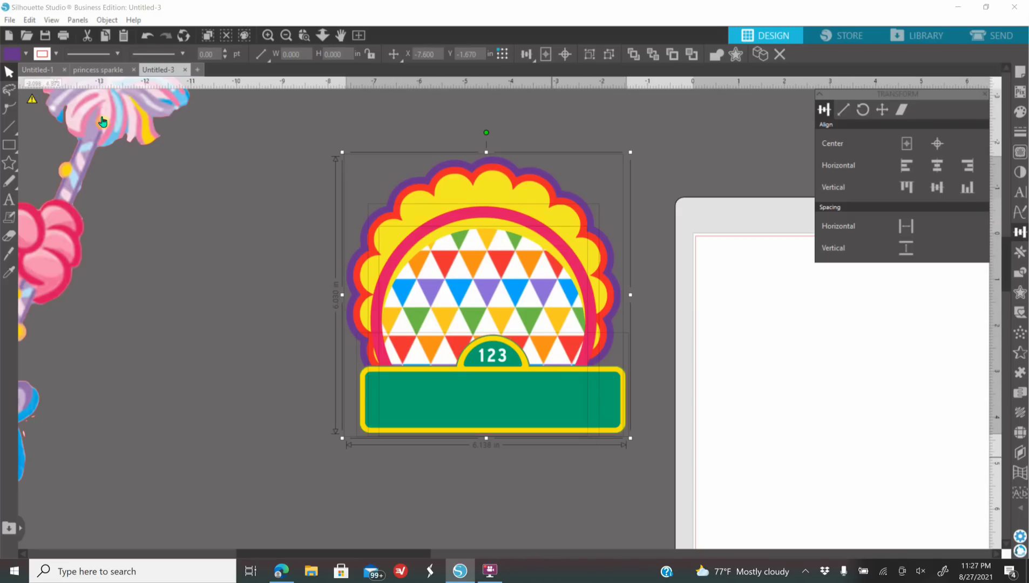
click(147, 37)
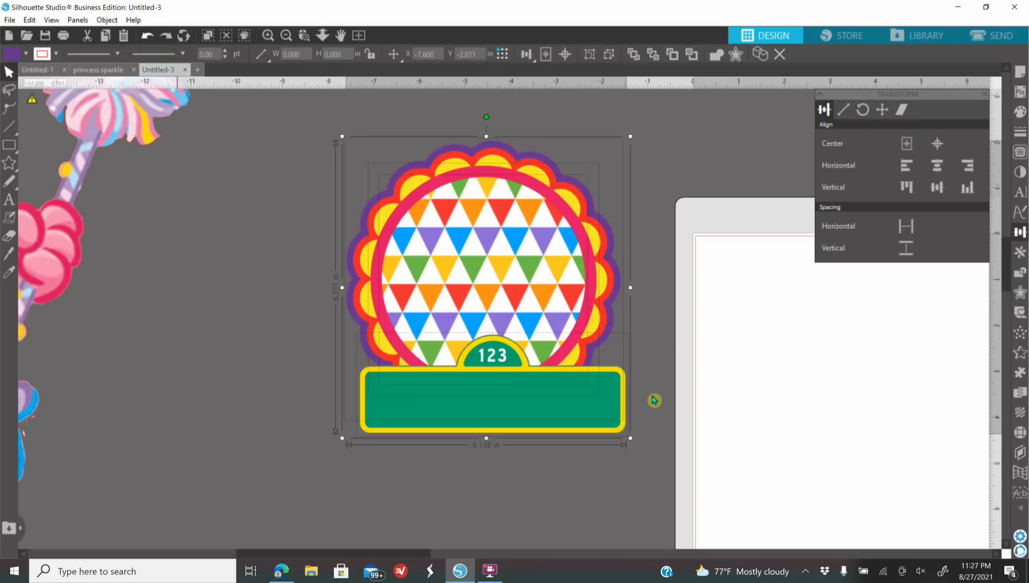
- Move the sign below the scalloped circle and group all of the circle's layers
click(635, 417)
key(ctrl+z)
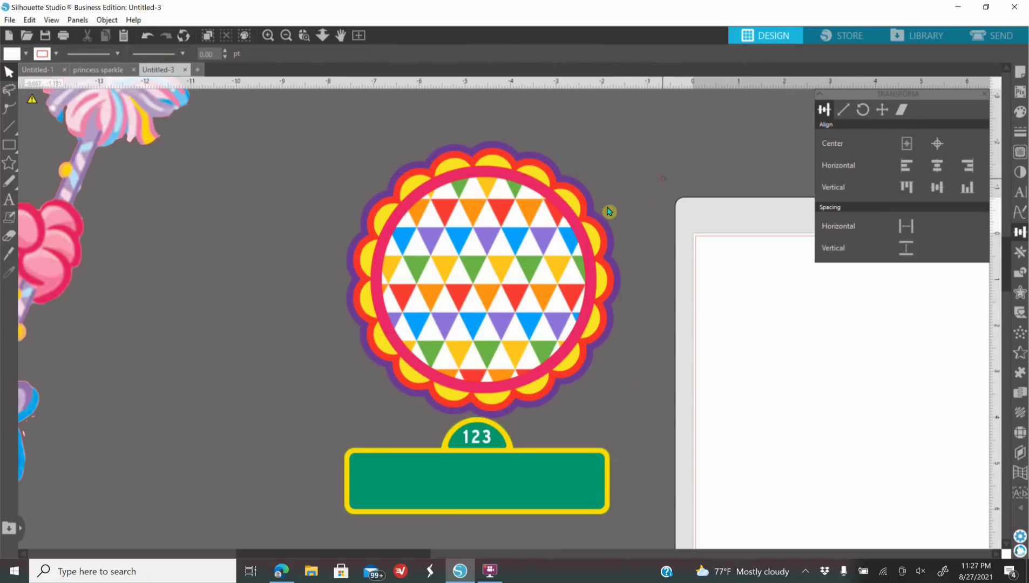
click(608, 211)
right_click(453, 274)
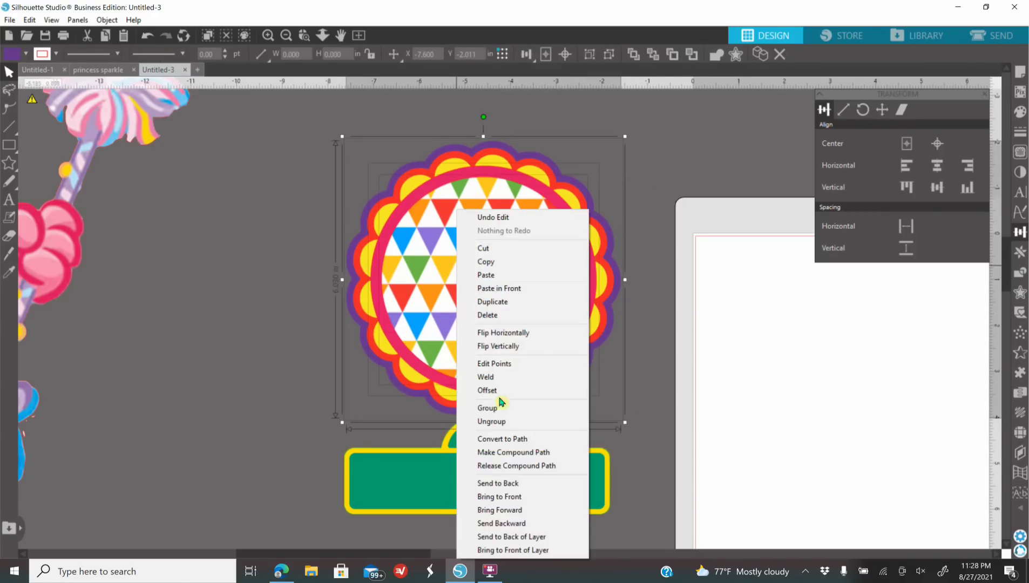
click(533, 413)
mouse_move(561, 295)
mouse_down()
mouse_move(494, 302)
mouse_move(586, 315)
mouse_move(556, 313)
mouse_up()
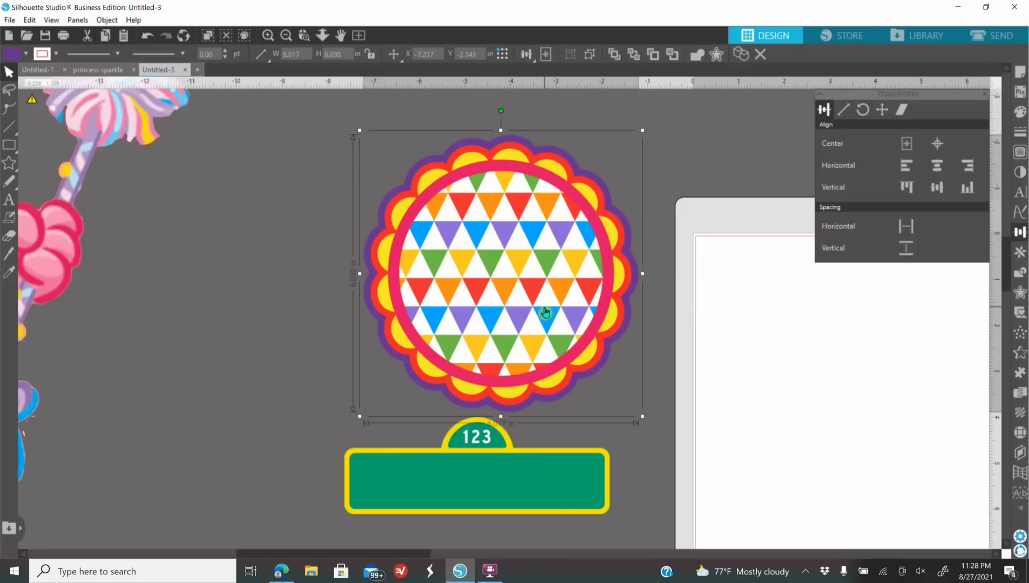
- Center the sign on the grouped scalloped circle and align their bottom edges
drag(499, 493, 527, 399)
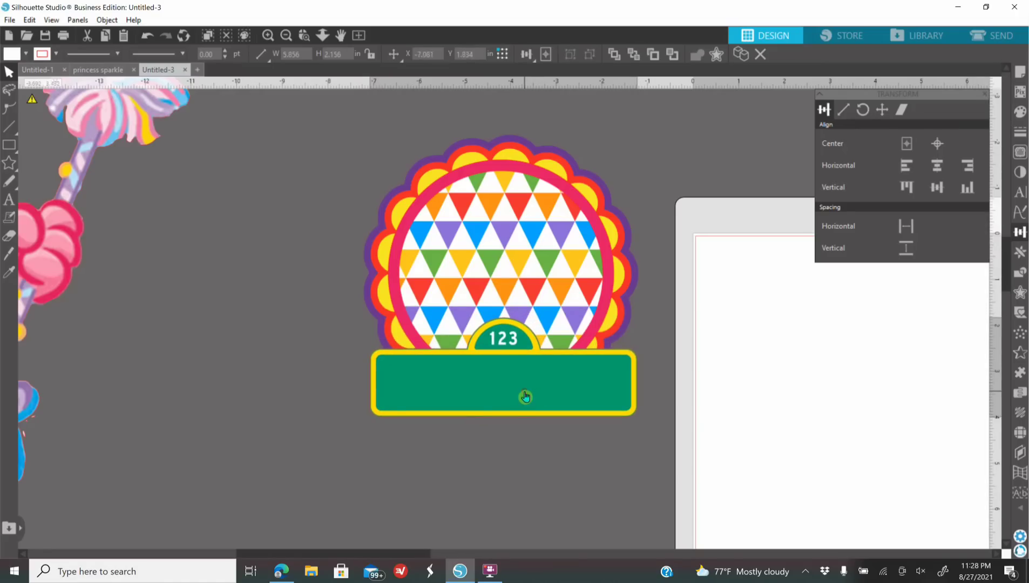
click(663, 207)
click(565, 297)
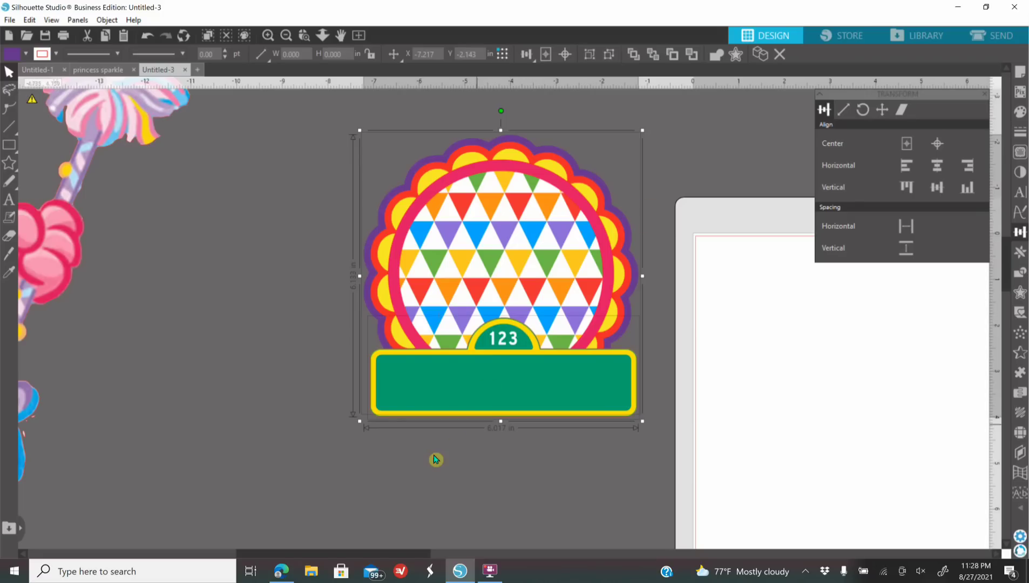
click(938, 145)
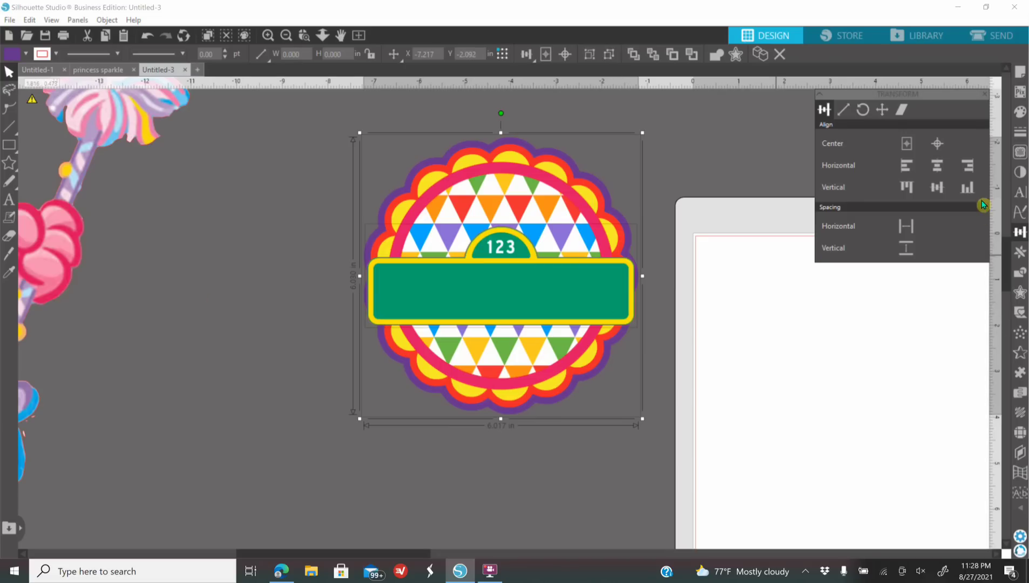
click(968, 189)
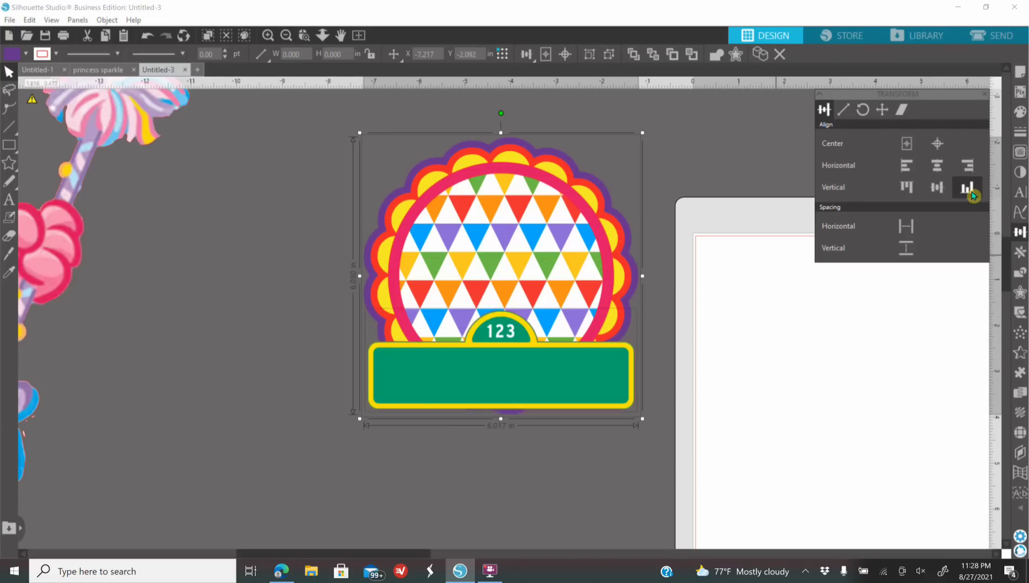
click(731, 440)
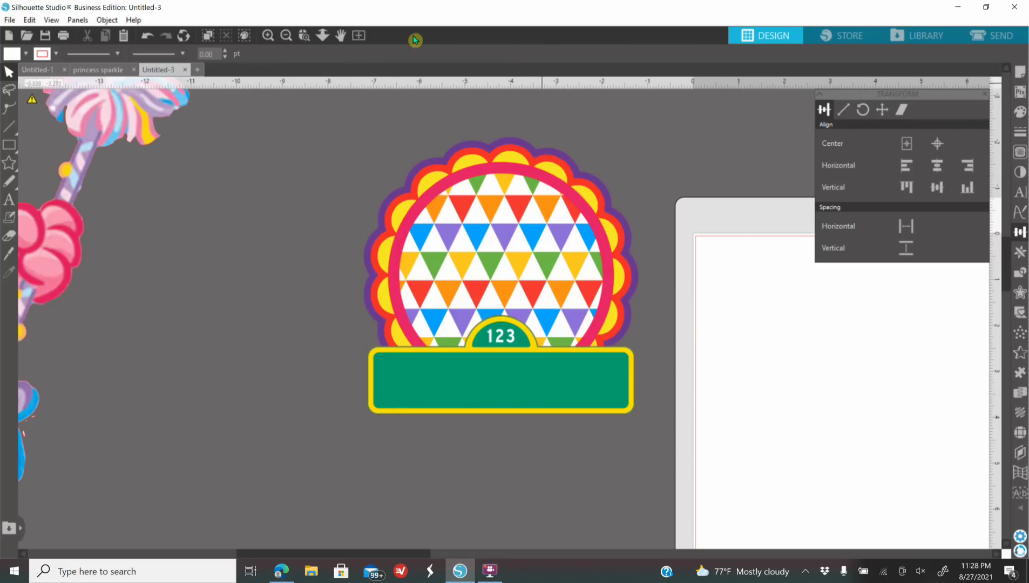
- Move Elmo from the left of Abby onto the page, beside the scalloped sign design
click(286, 36)
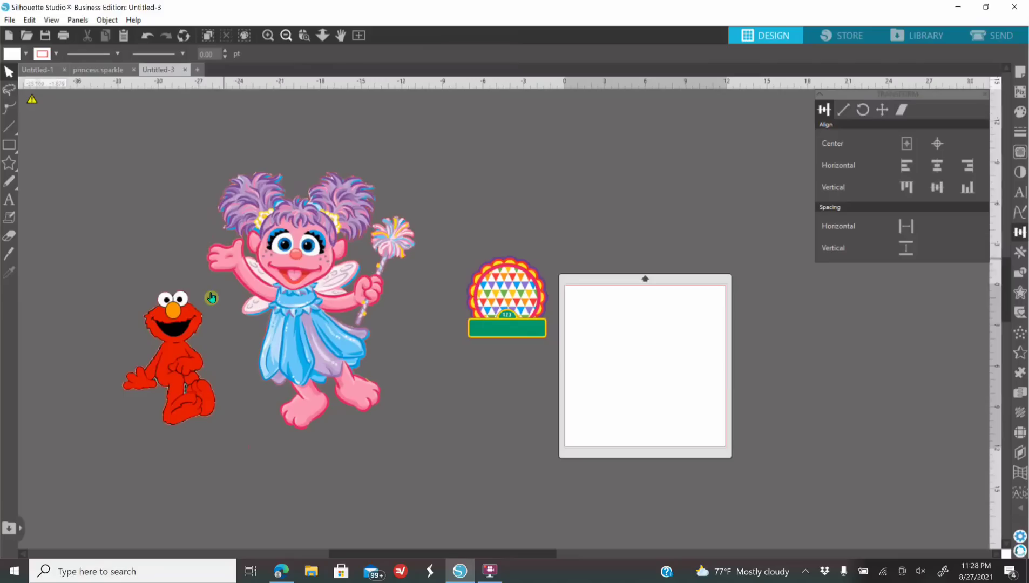
drag(176, 364, 633, 343)
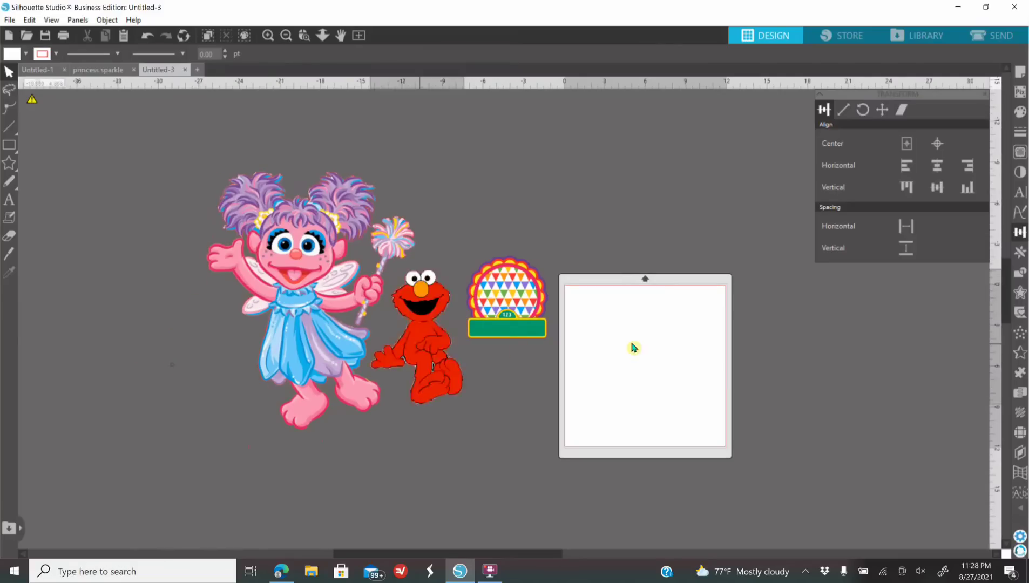
click(268, 36)
click(268, 37)
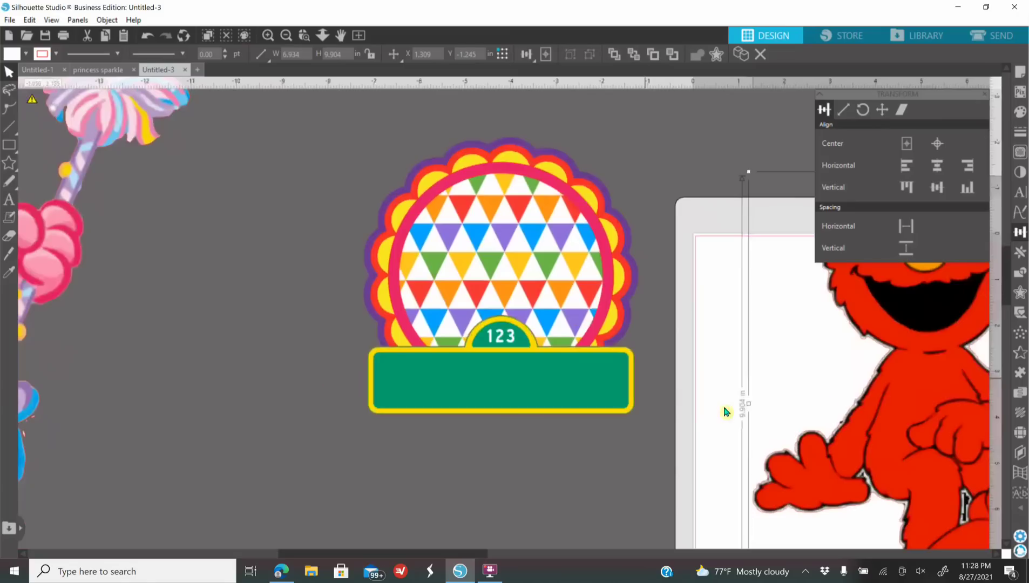
drag(378, 553, 450, 553)
drag(648, 438, 621, 340)
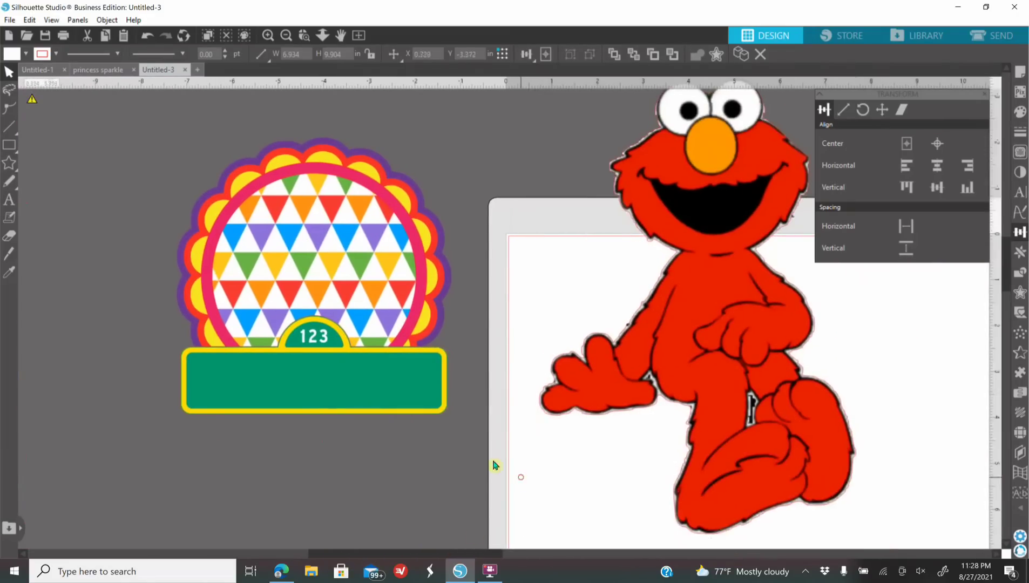
click(493, 466)
- Activate the Text tool for the sign and open the text style settings
scroll(416, 385, down, 3)
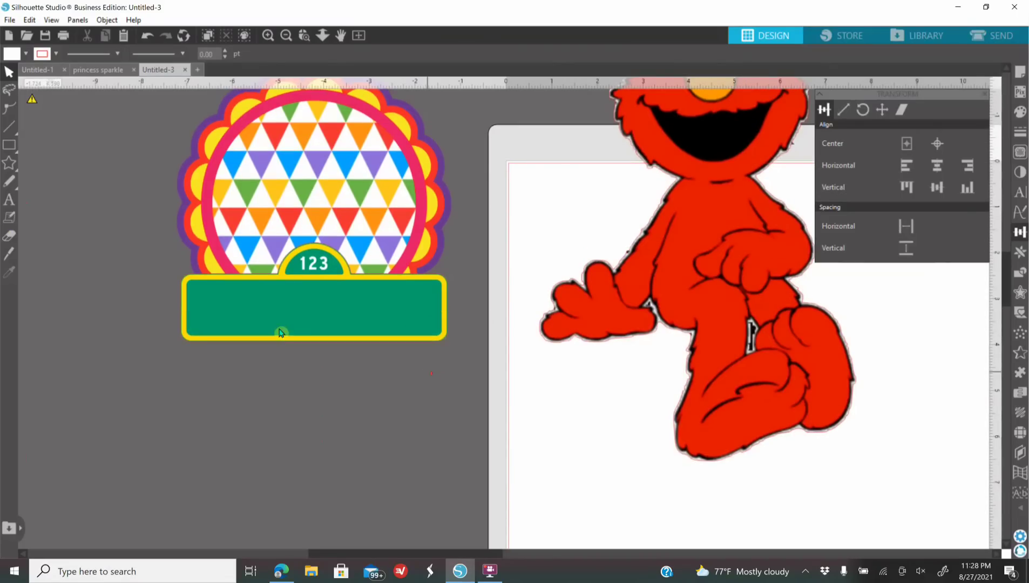
click(8, 201)
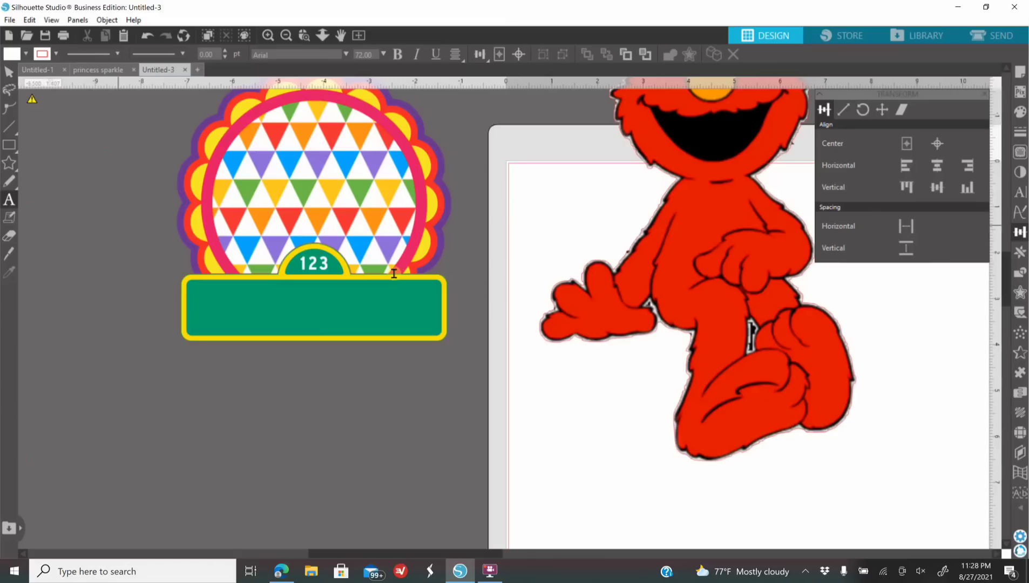
click(1023, 196)
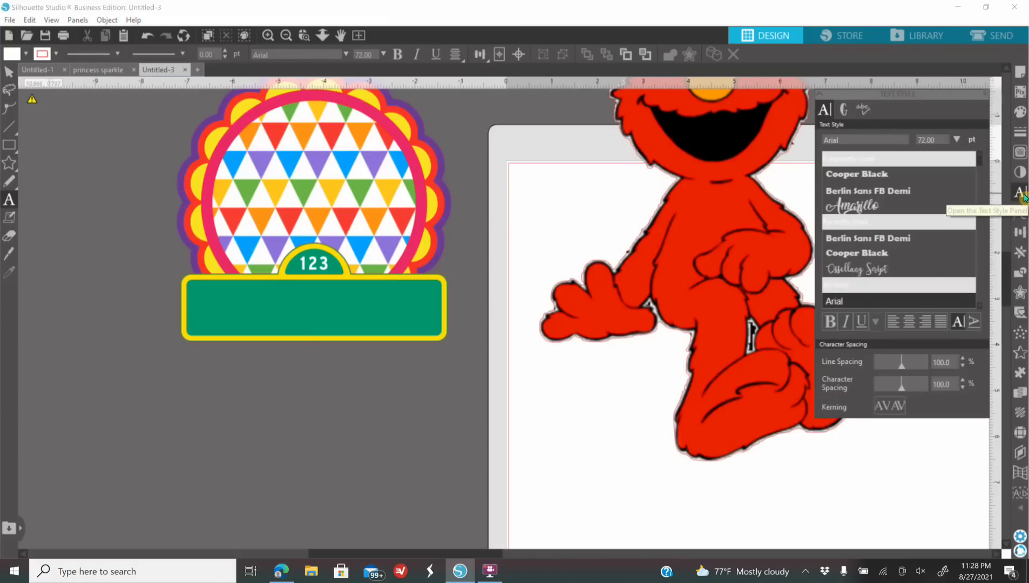
- Browse the font list and choose Arial for the new text
scroll(889, 271, down, 5)
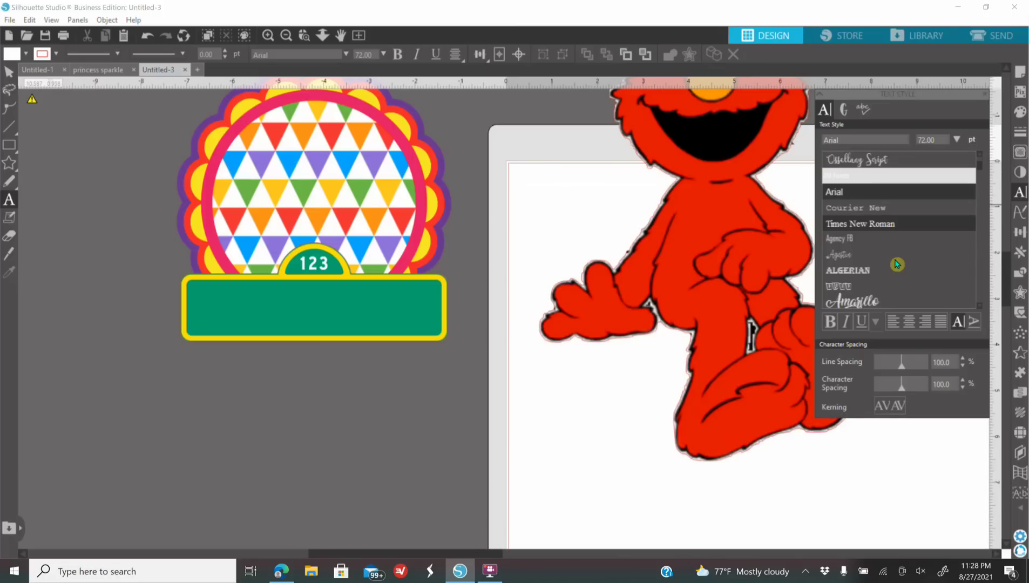
scroll(897, 264, down, 4)
scroll(896, 263, up, 3)
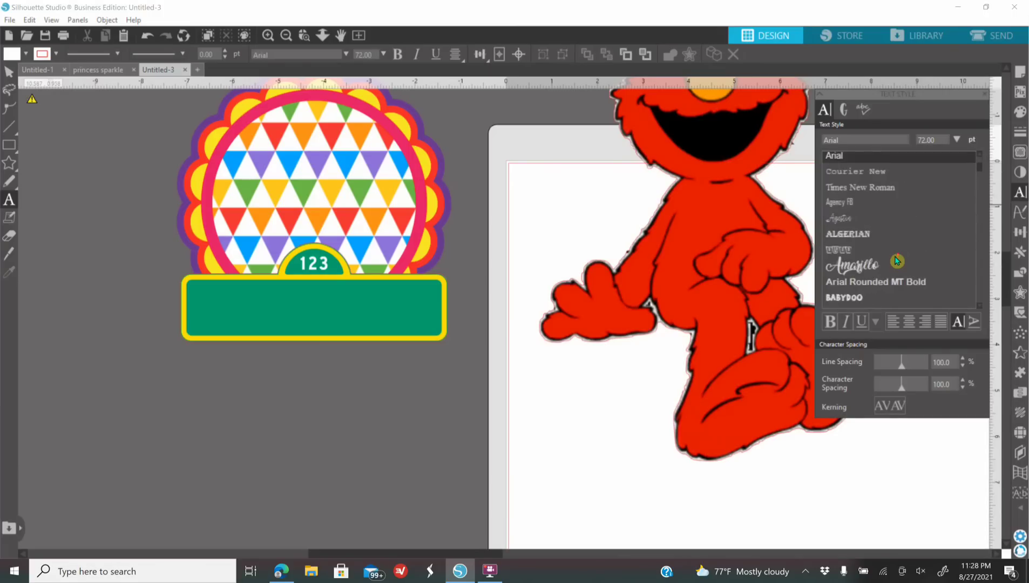
scroll(894, 254, up, 3)
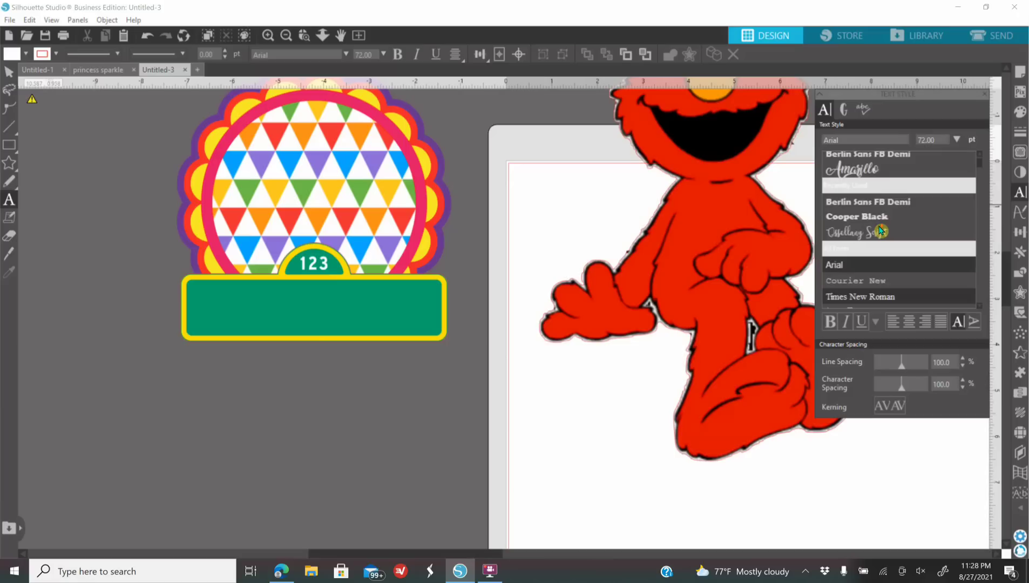
scroll(881, 231, up, 1)
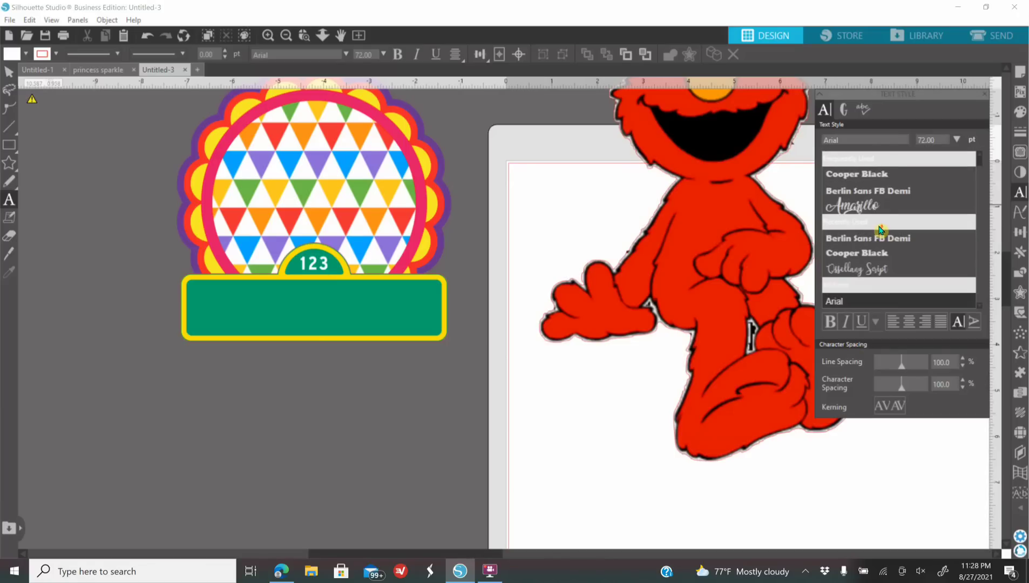
scroll(881, 231, down, 2)
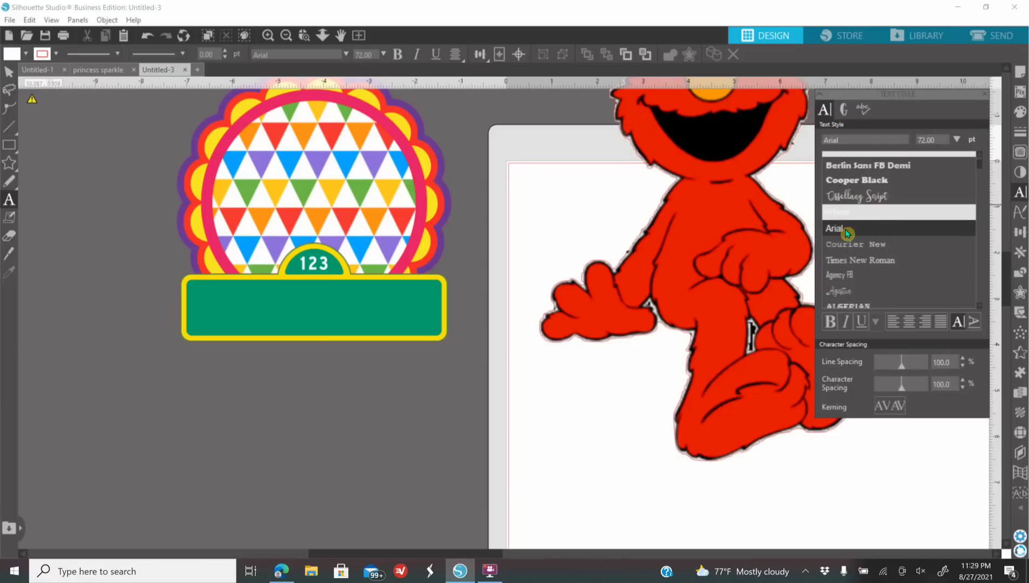
click(846, 234)
- Add the text UNIQUE STREET on the empty workspace below the green street sign
click(238, 420)
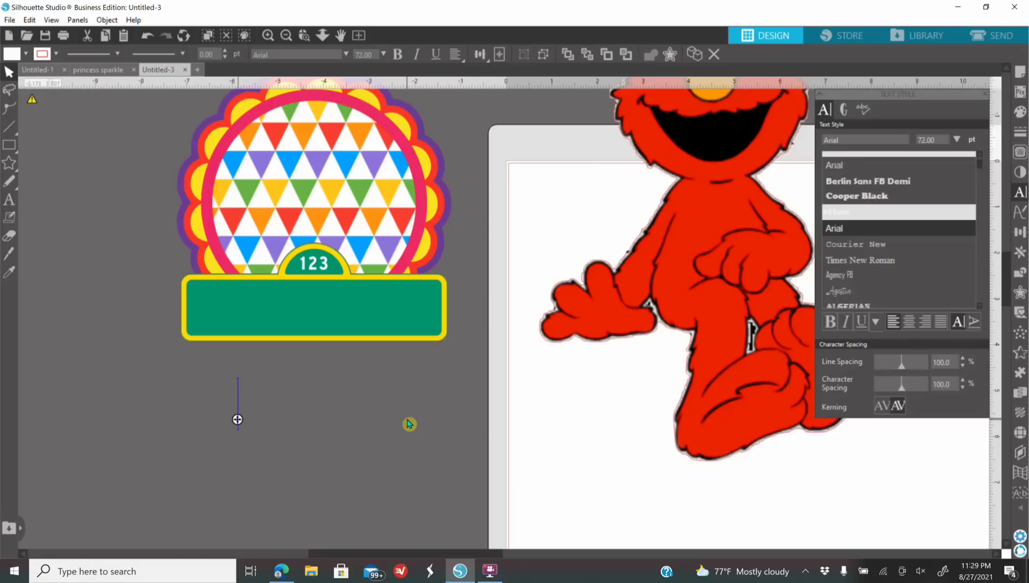
text(UNIQUE)
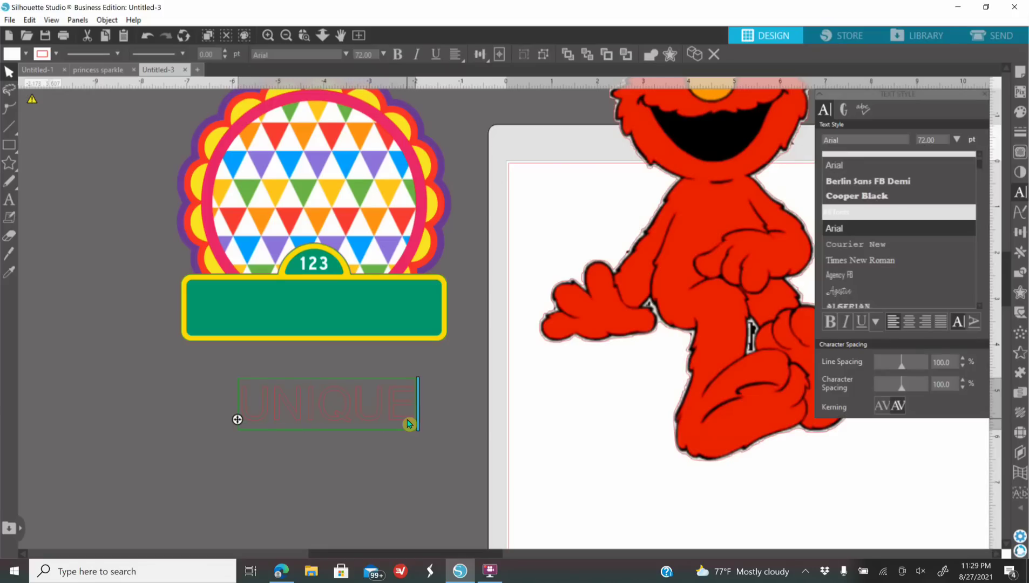
text( STREET)
click(378, 449)
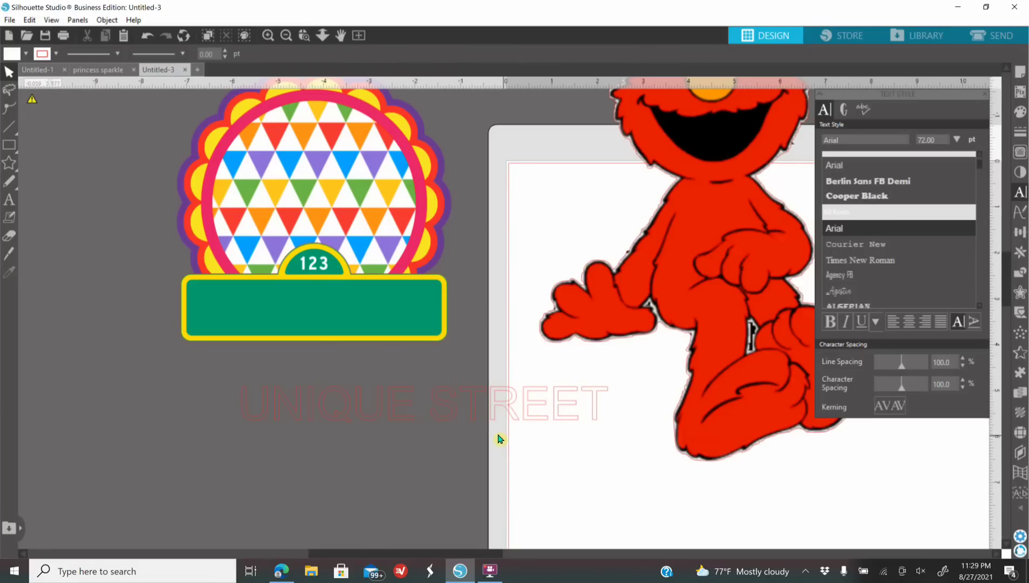
- Give the UNIQUE STREET text a transparent outline and a white fill
click(383, 450)
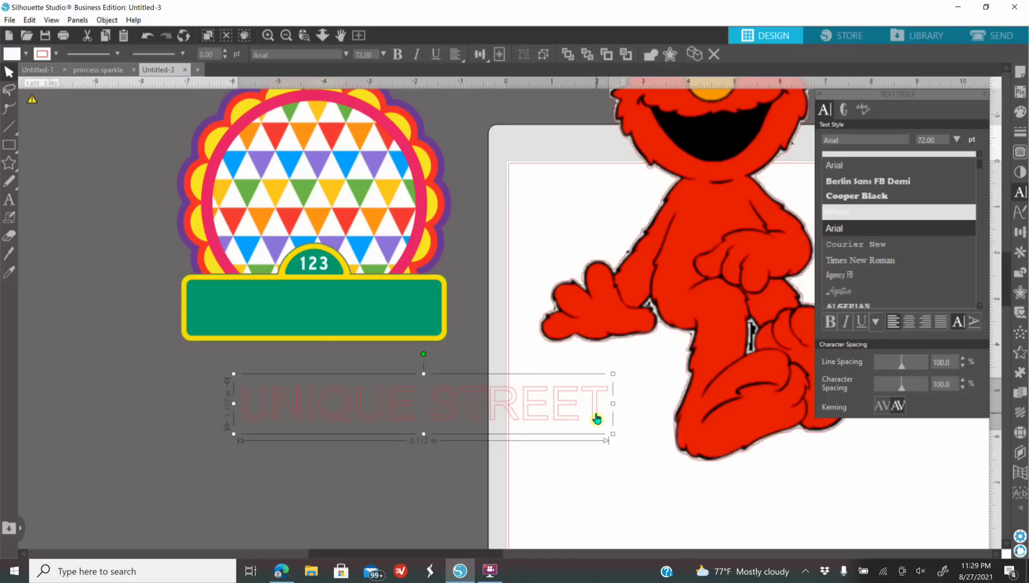
click(1020, 132)
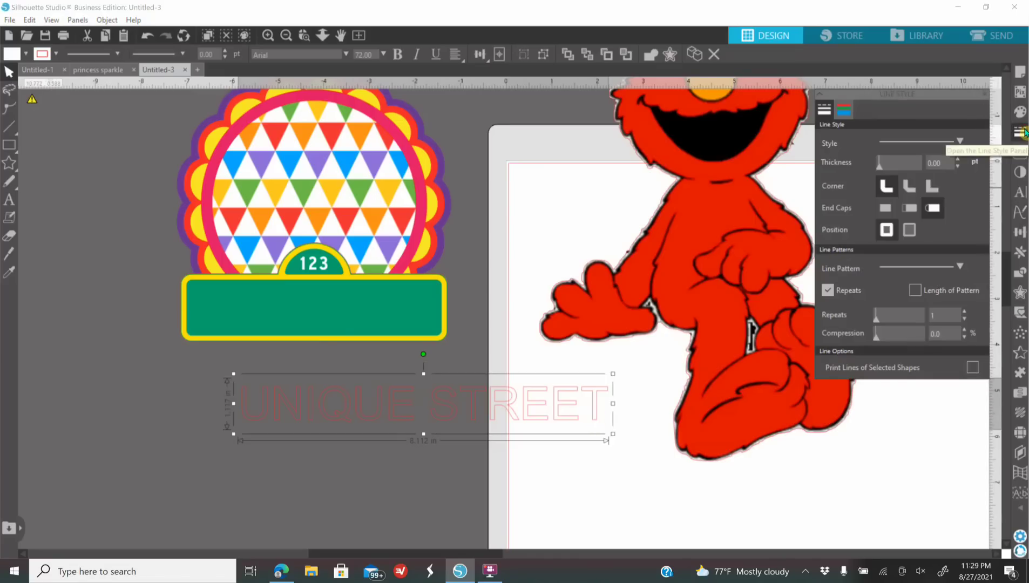
click(844, 110)
click(855, 139)
click(1020, 112)
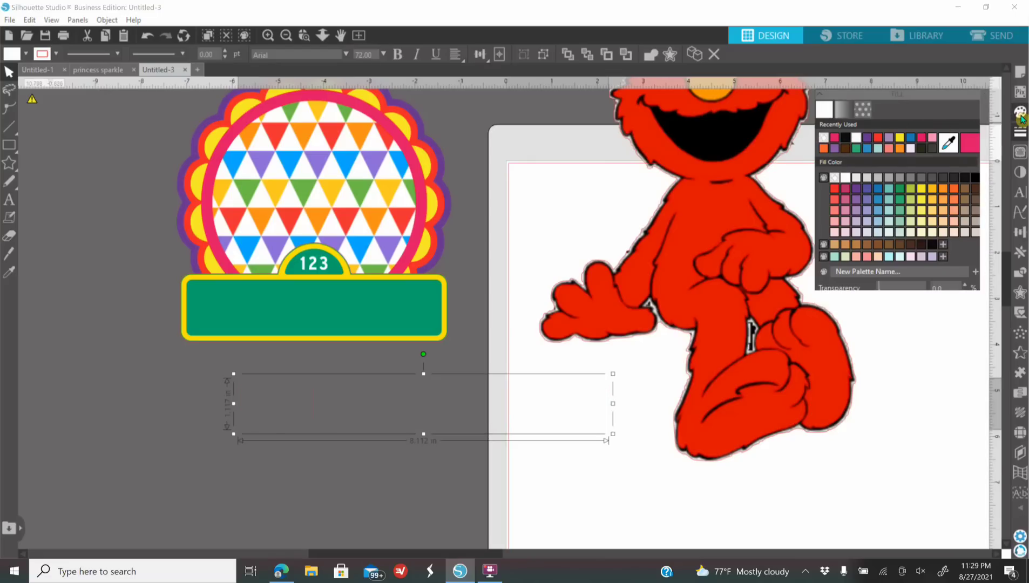
click(856, 142)
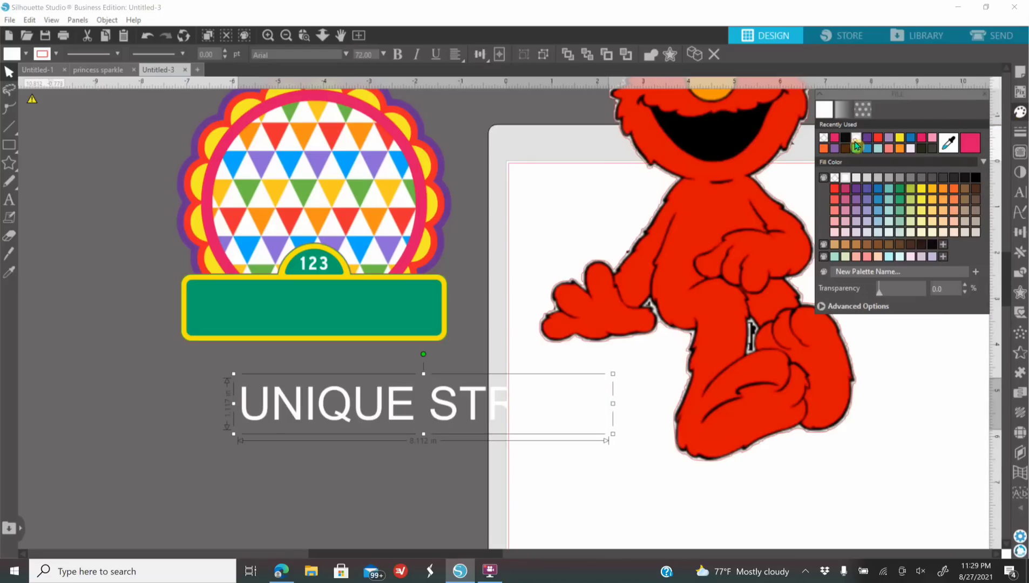
- Move the UNIQUE STREET text under the sign and fill it with purple sampled from the triangle pattern
drag(466, 414, 351, 417)
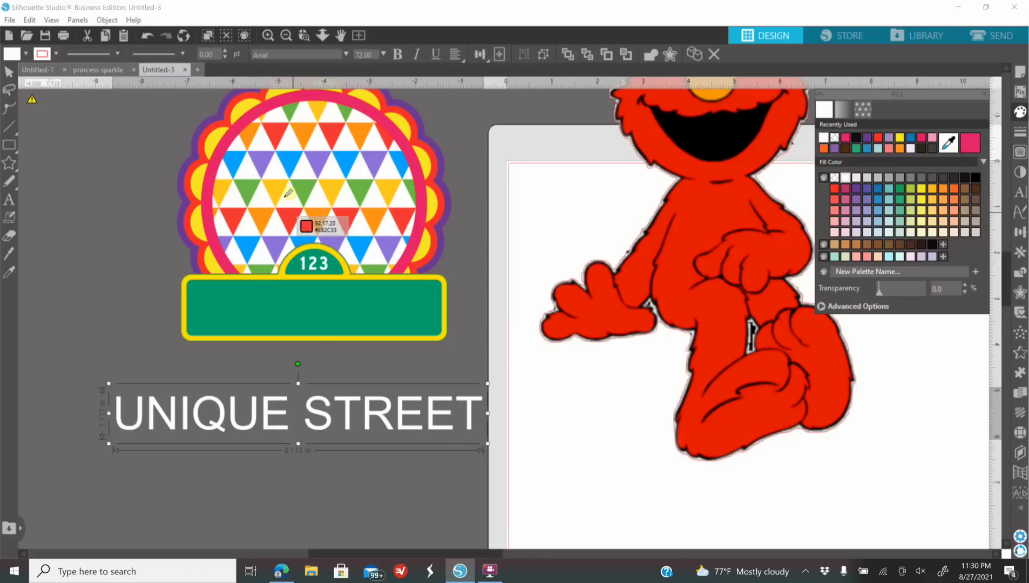
click(321, 162)
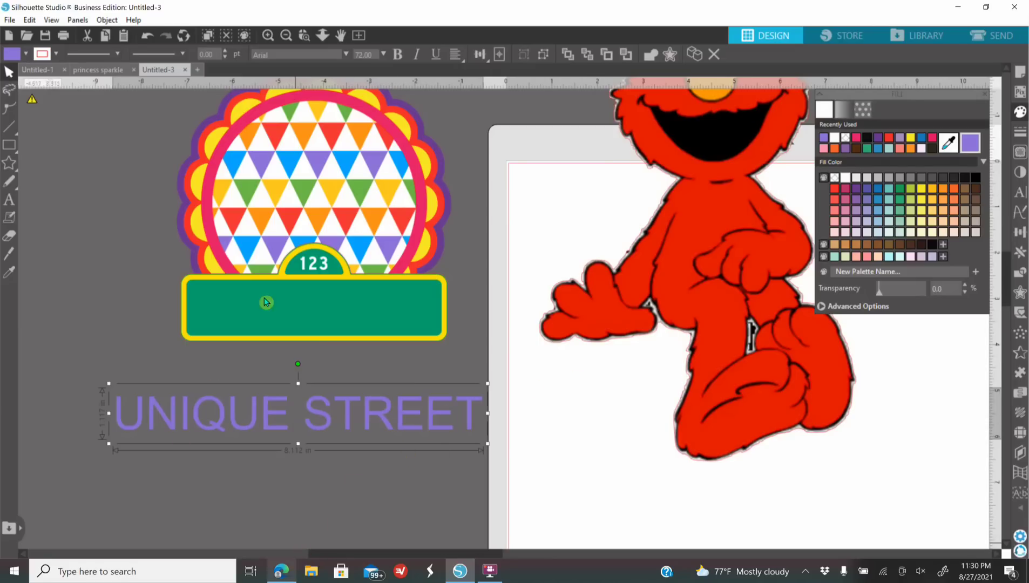
- Switch to the web browser and search Bing Images for "maroon color palette"
click(282, 571)
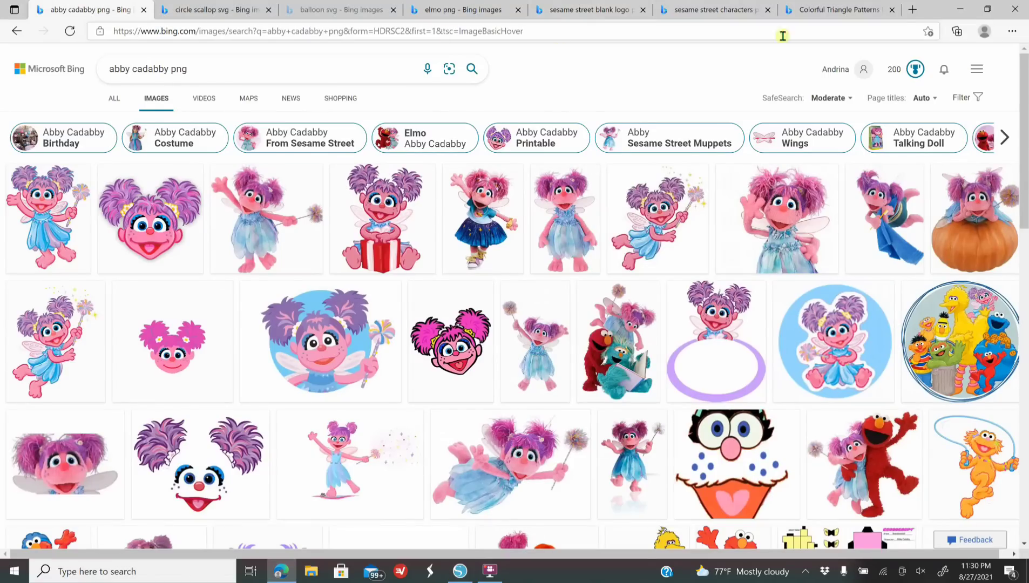
click(190, 70)
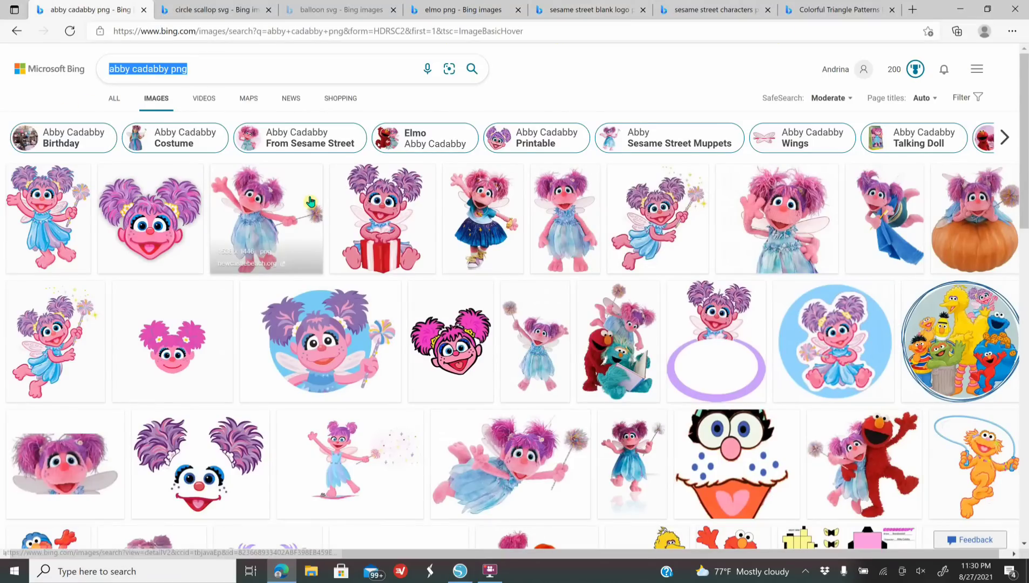
text(co)
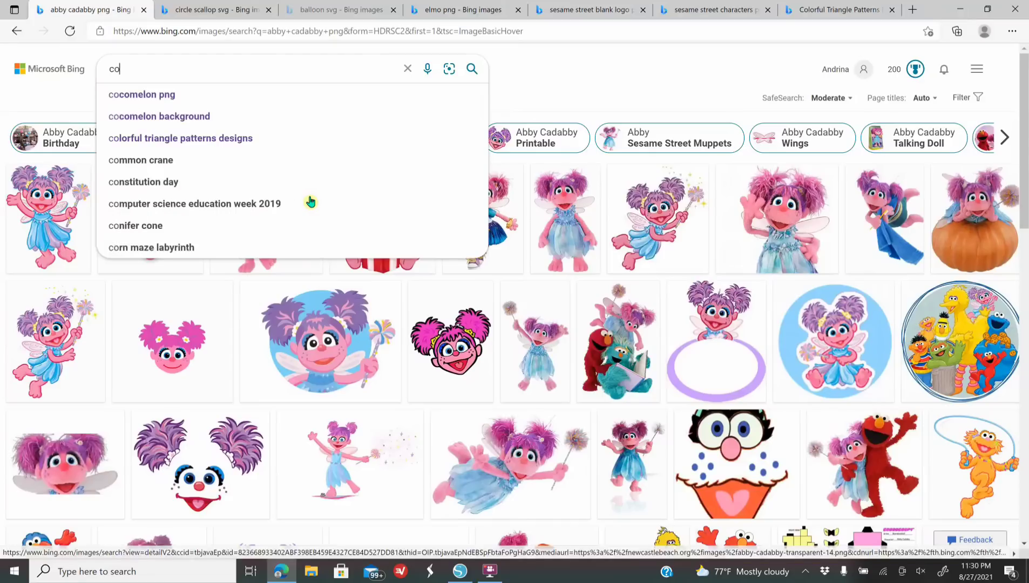
key(BackSpace)
text(mar)
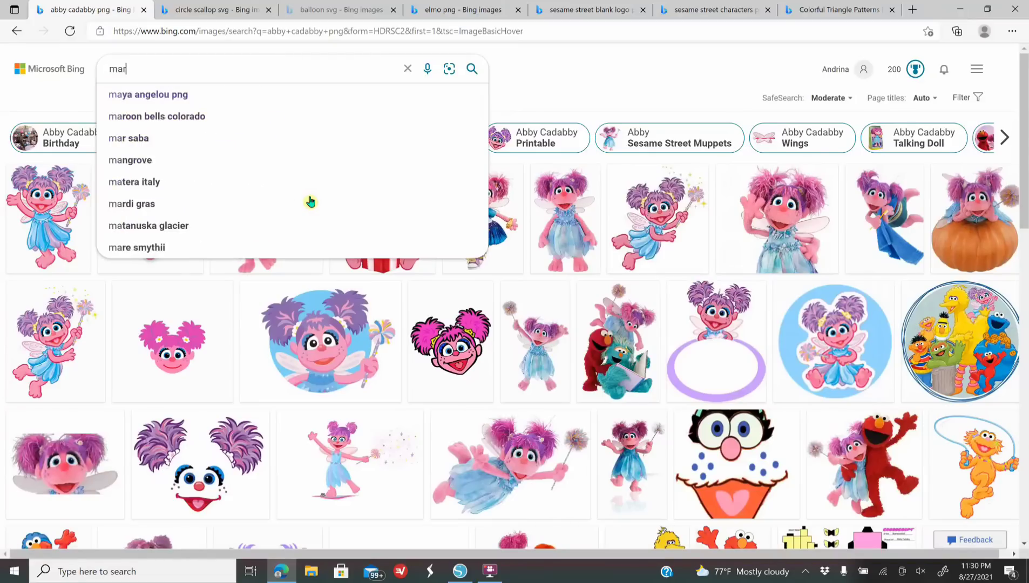
text(oon colo)
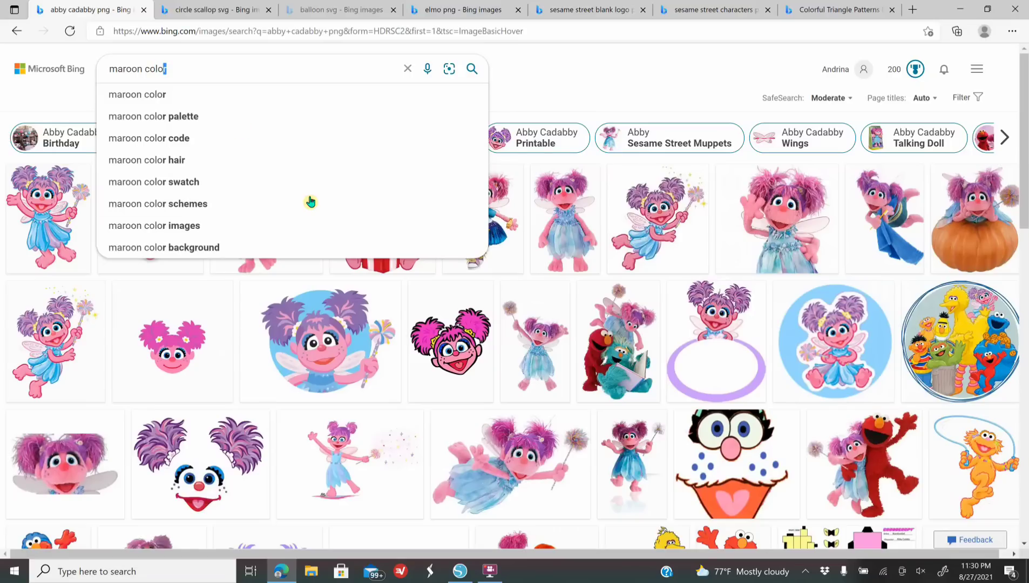
click(185, 116)
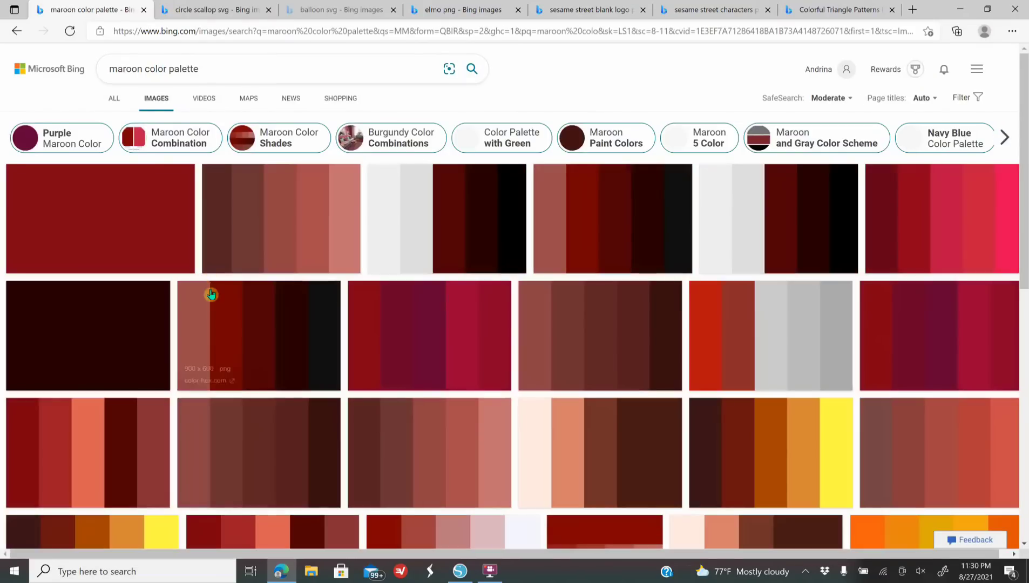
- Copy the five-band maroon palette image and paste it into the Silhouette Studio design
click(386, 357)
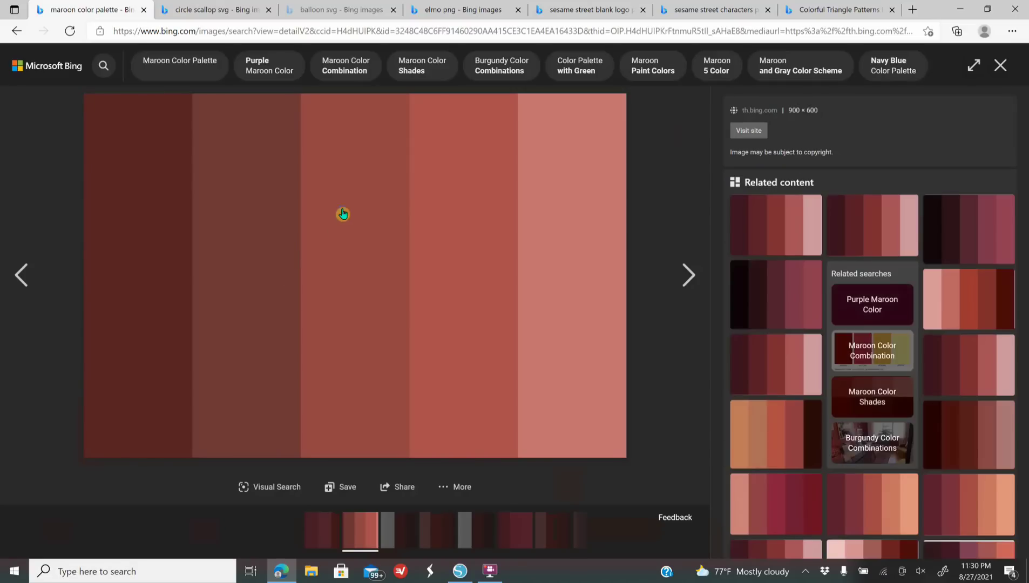
right_click(342, 209)
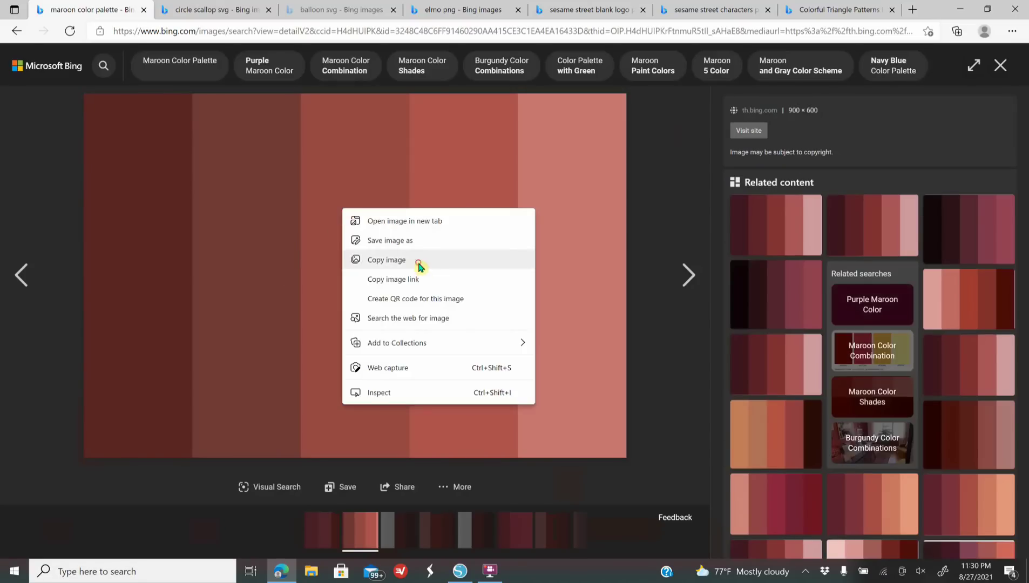
click(419, 262)
click(460, 571)
right_click(496, 168)
click(534, 227)
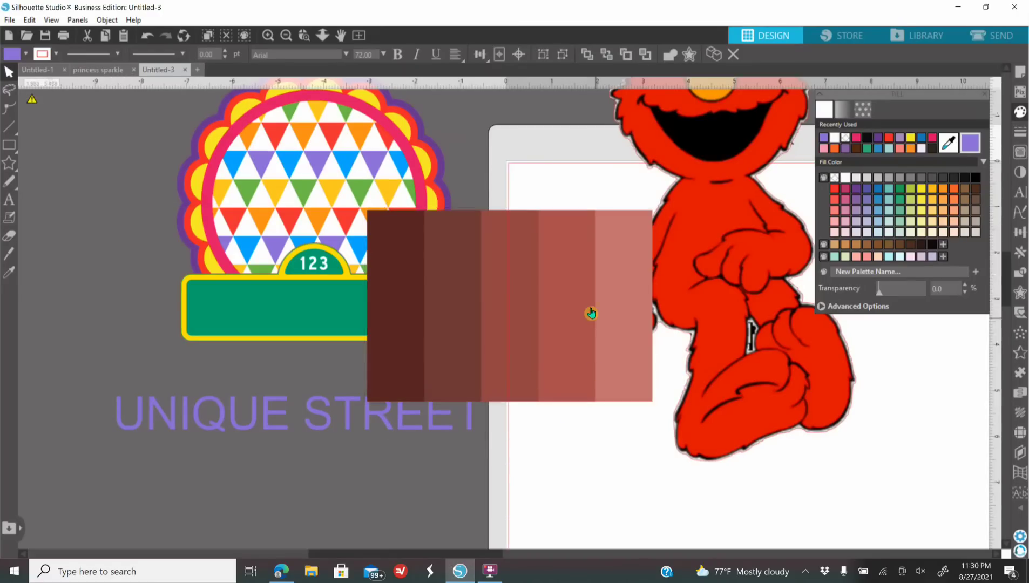
- Move the pasted maroon palette image over the badge and delete it from the design
drag(591, 313, 258, 284)
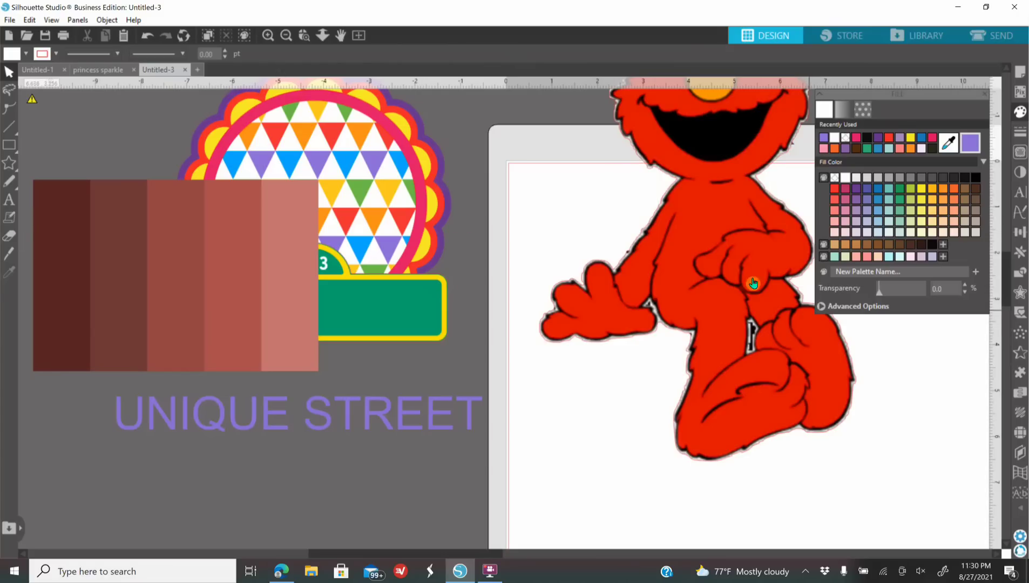
click(197, 285)
key(Delete)
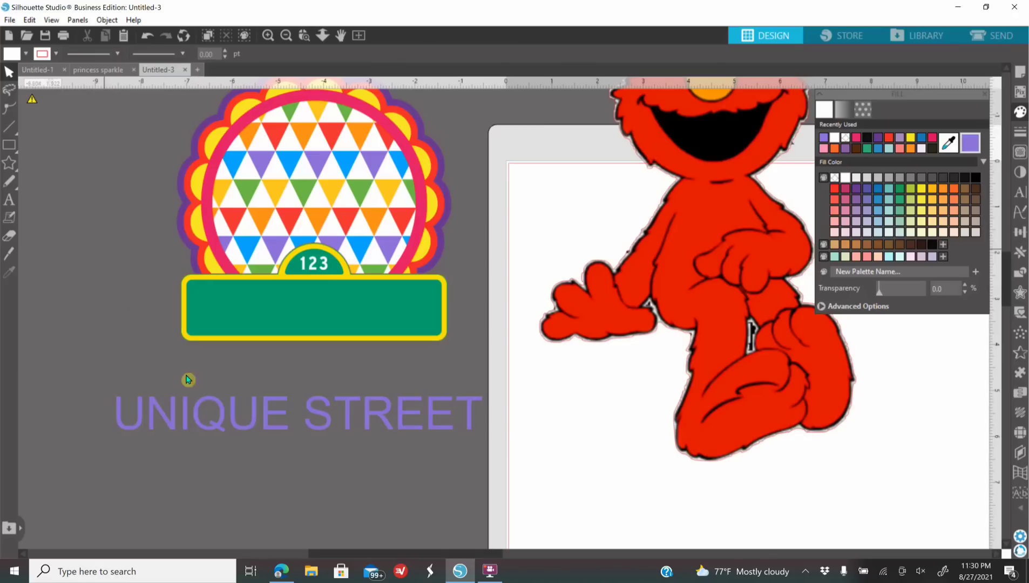
- Fill the UNIQUE STREET text with white and fit it inside the green sign at about 5.5 in wide
click(189, 412)
click(838, 139)
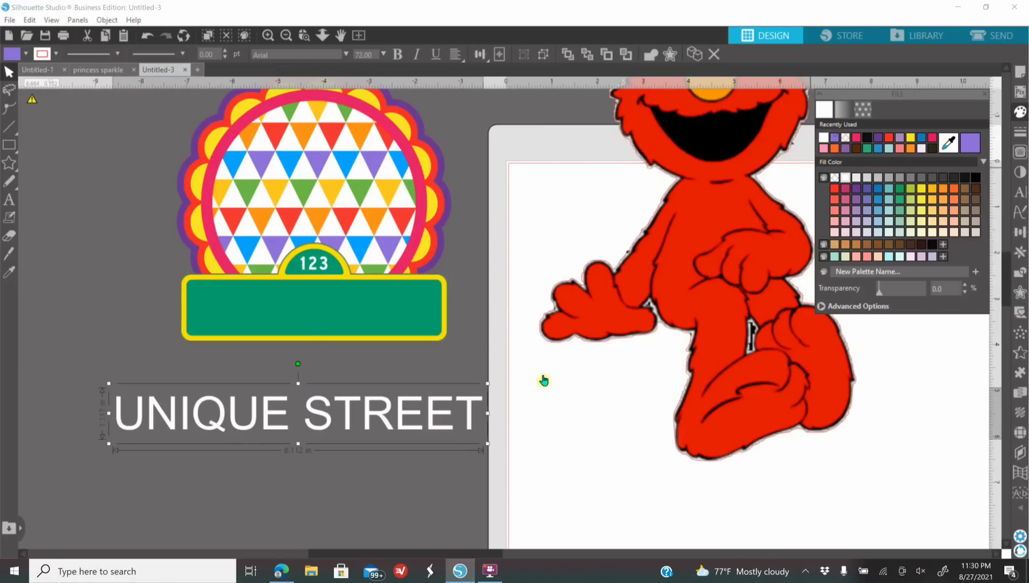
drag(365, 424, 440, 319)
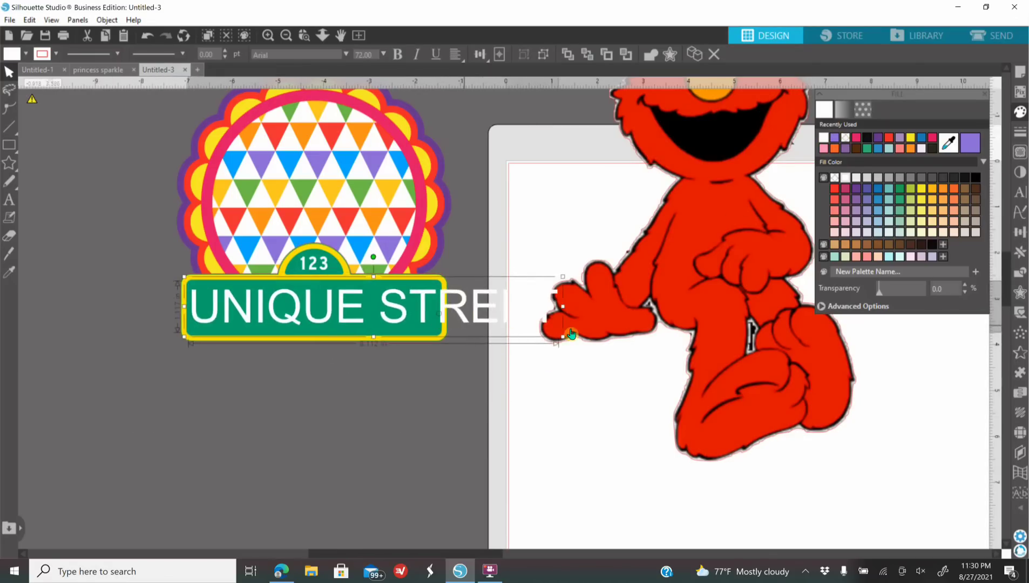
drag(563, 337, 443, 344)
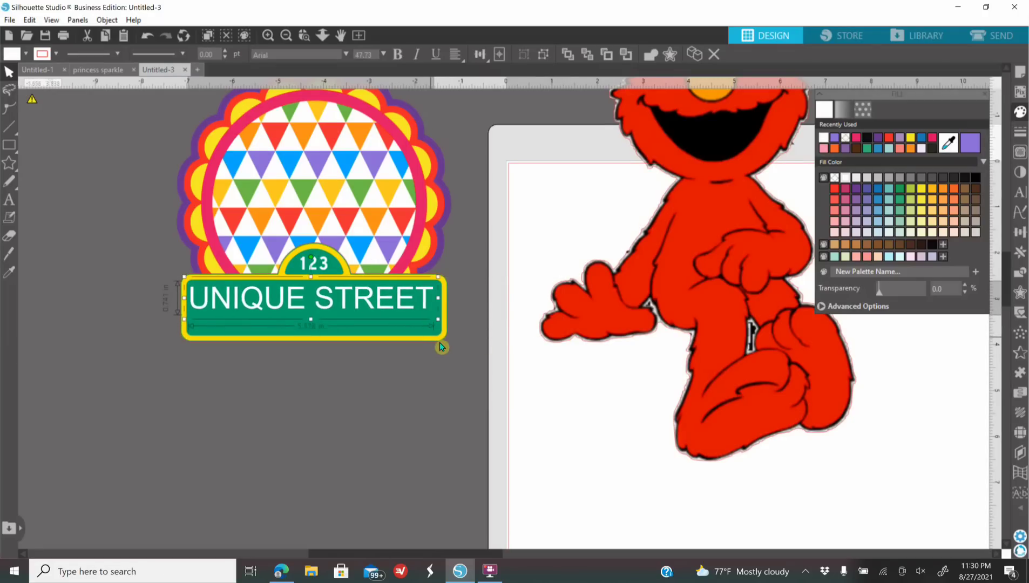
drag(347, 300, 349, 309)
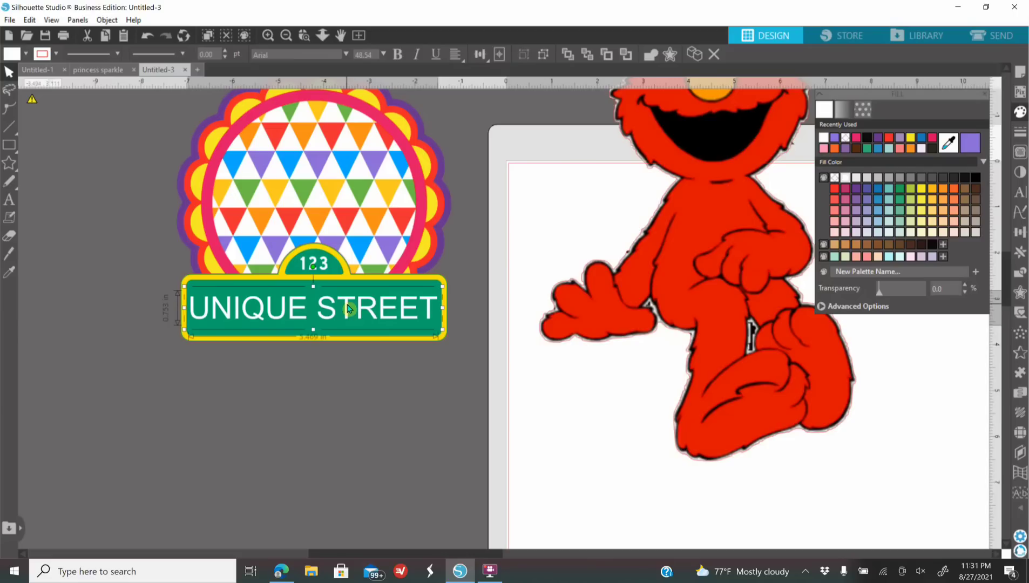
click(345, 409)
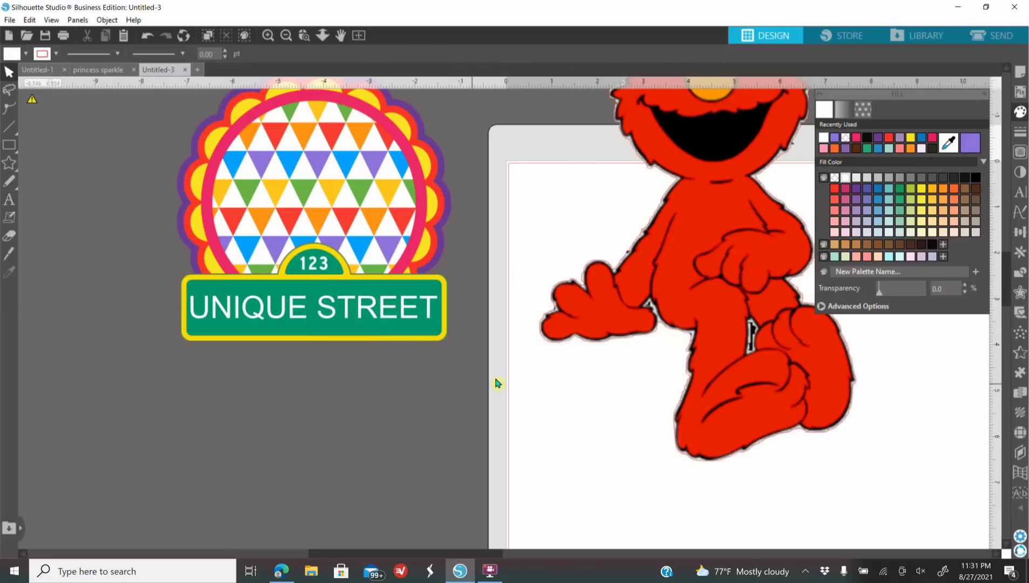
- Move the Elmo figure down beside the badge and make its outline color transparent
drag(662, 271, 585, 361)
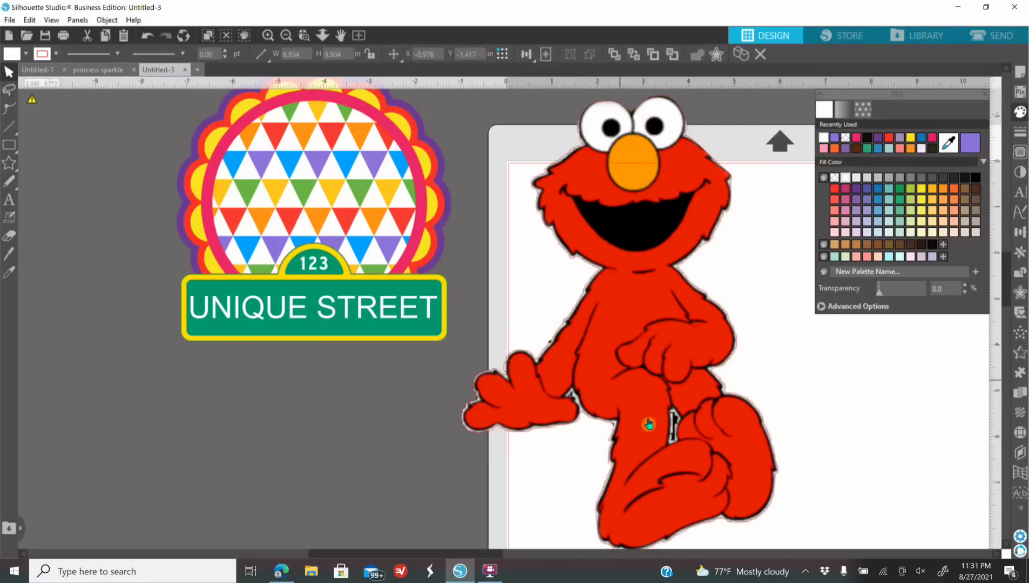
click(485, 382)
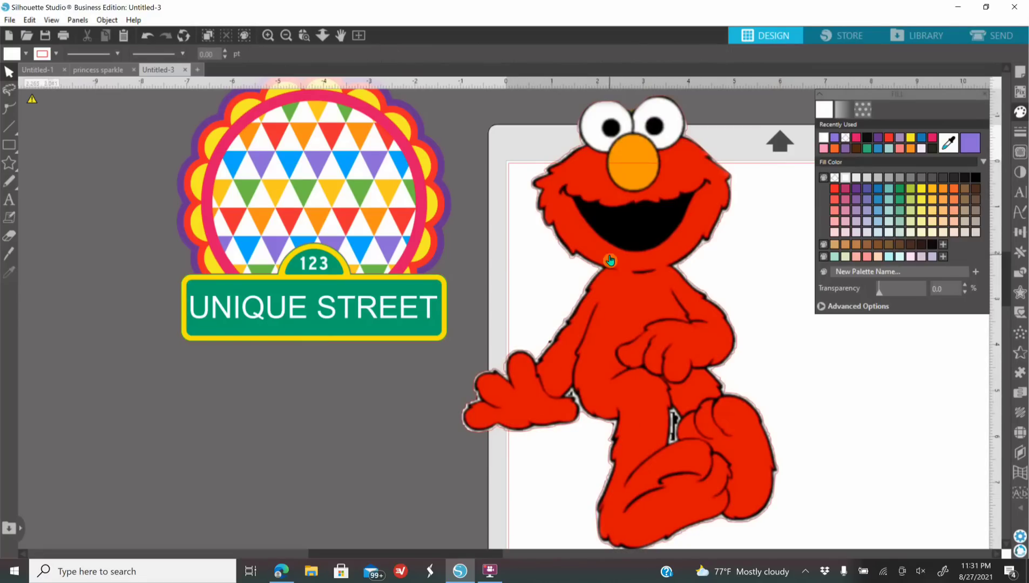
click(637, 201)
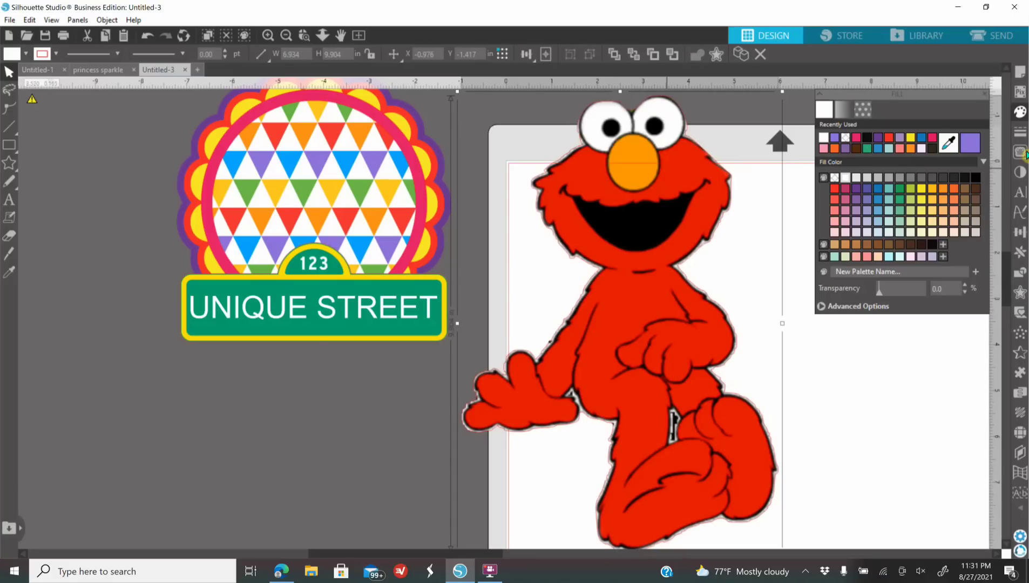
click(1020, 131)
click(844, 112)
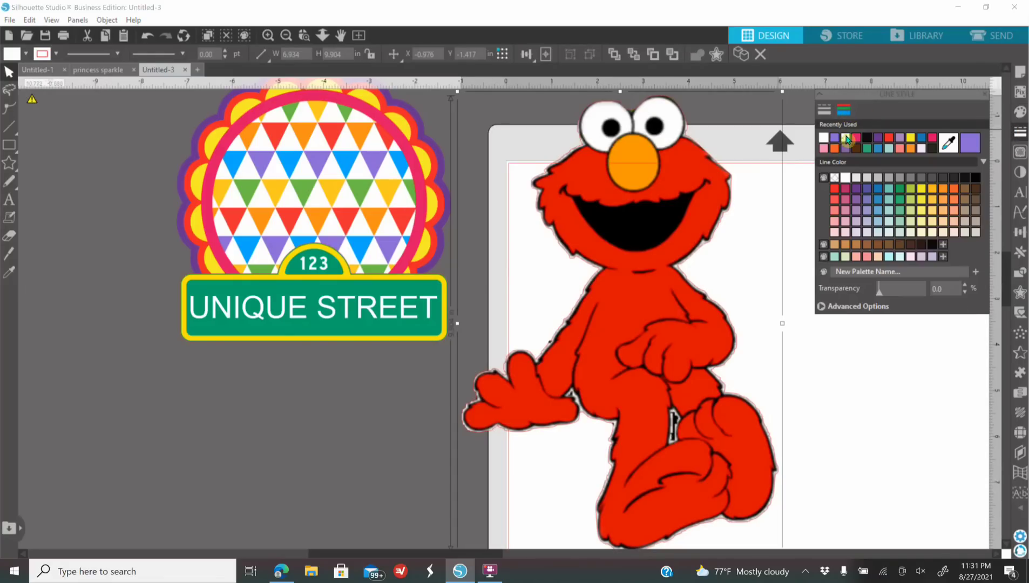
click(844, 141)
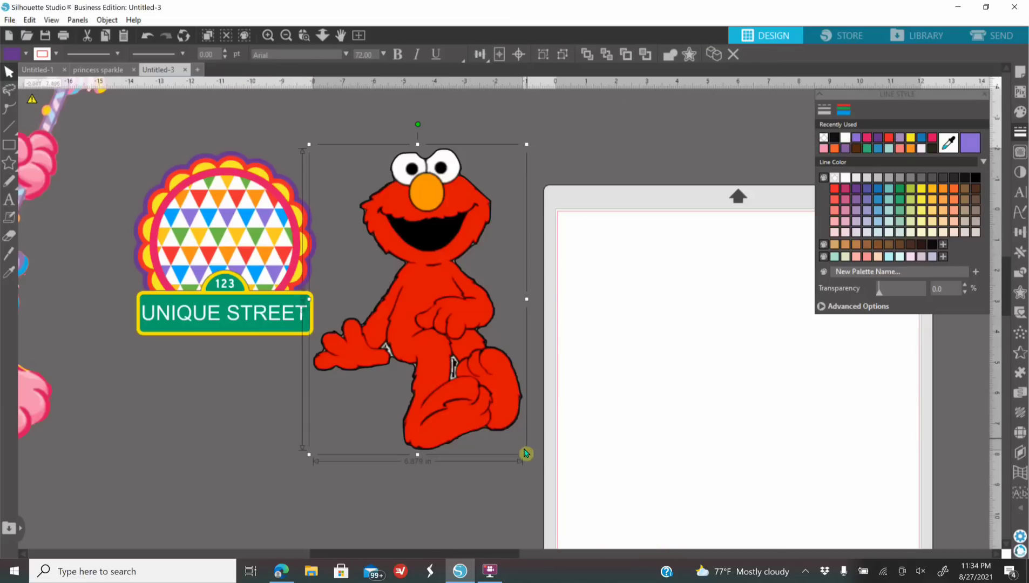
- Scale the Elmo figure down to about 2.13 in wide and move it against the badge's right edge
drag(528, 452, 440, 331)
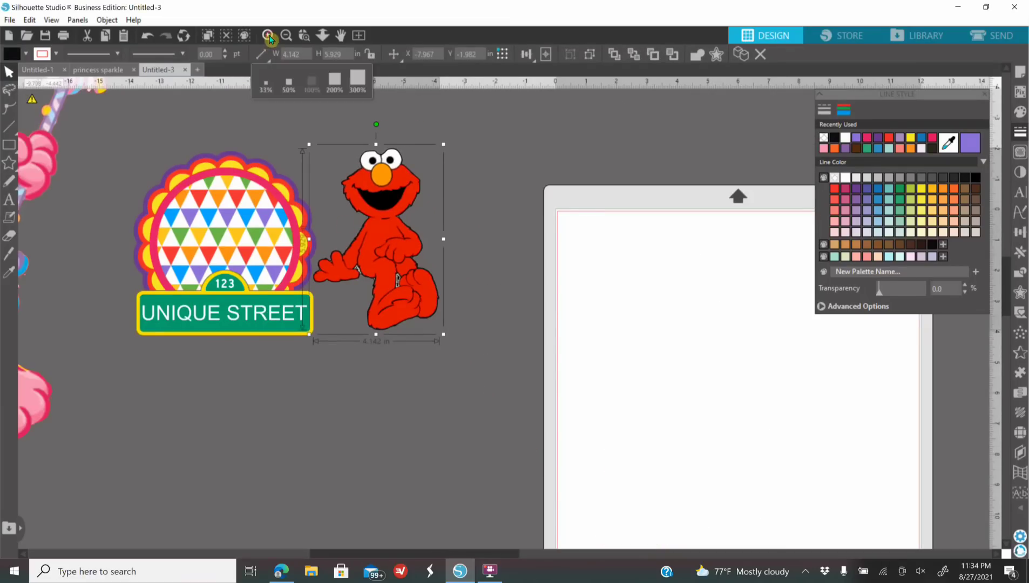
click(268, 35)
shift+click(204, 259)
drag(139, 349, 333, 390)
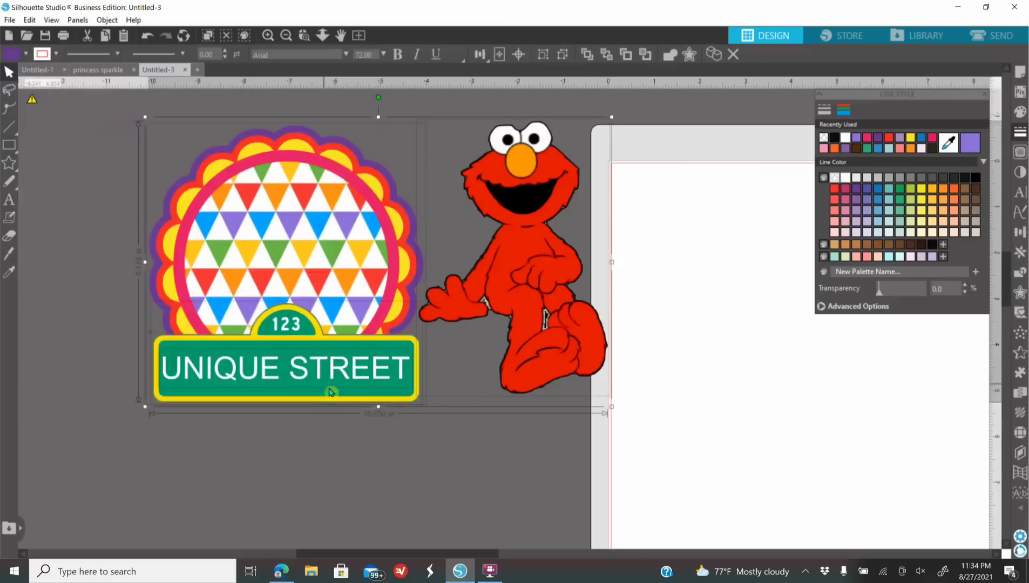
click(740, 415)
click(581, 340)
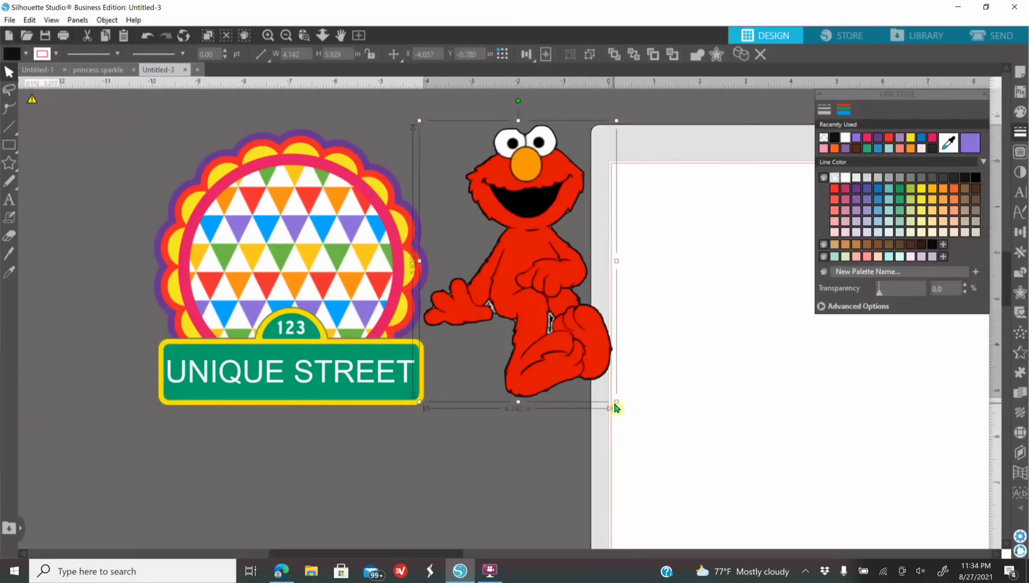
drag(615, 398, 526, 270)
drag(499, 238, 469, 323)
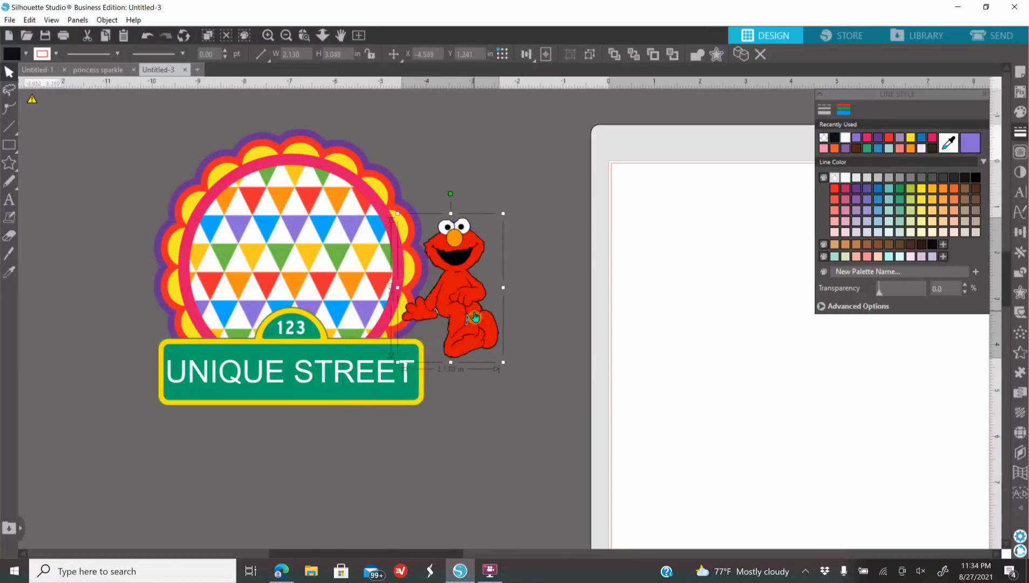
- Bring the Elmo figure to the front and seat it on the right end of the UNIQUE STREET sign
right_click(462, 319)
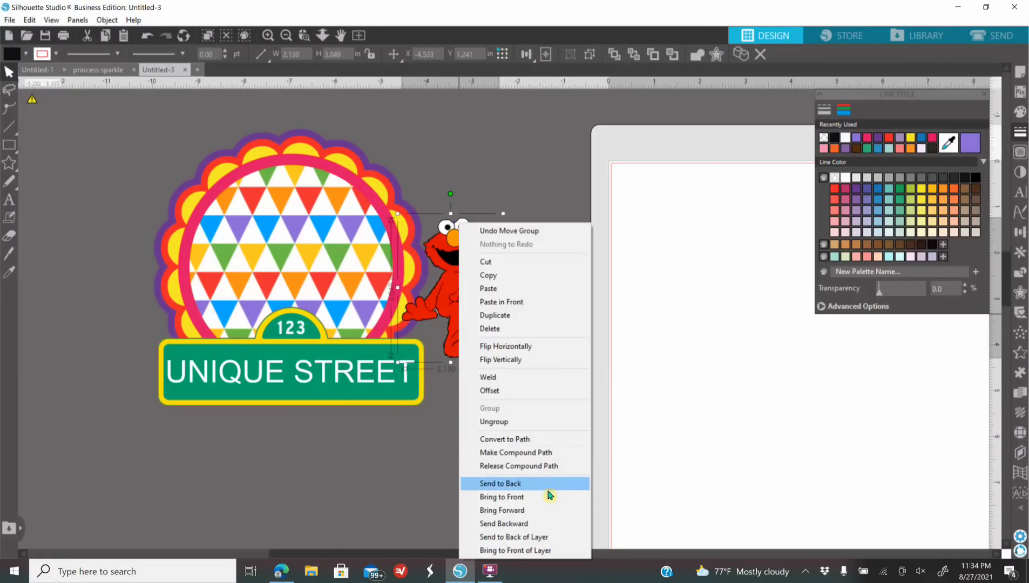
click(546, 496)
drag(472, 306, 445, 331)
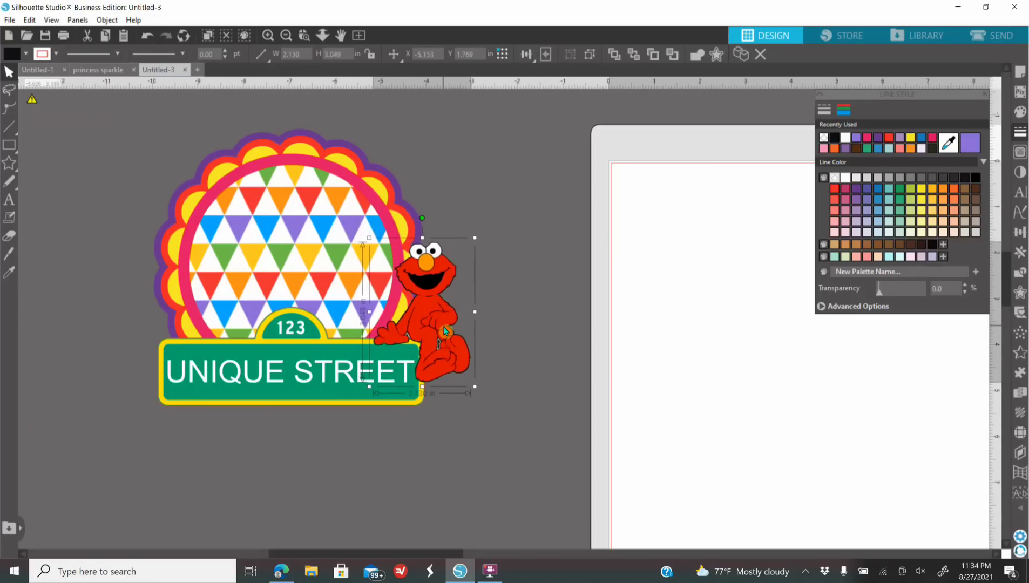
click(581, 420)
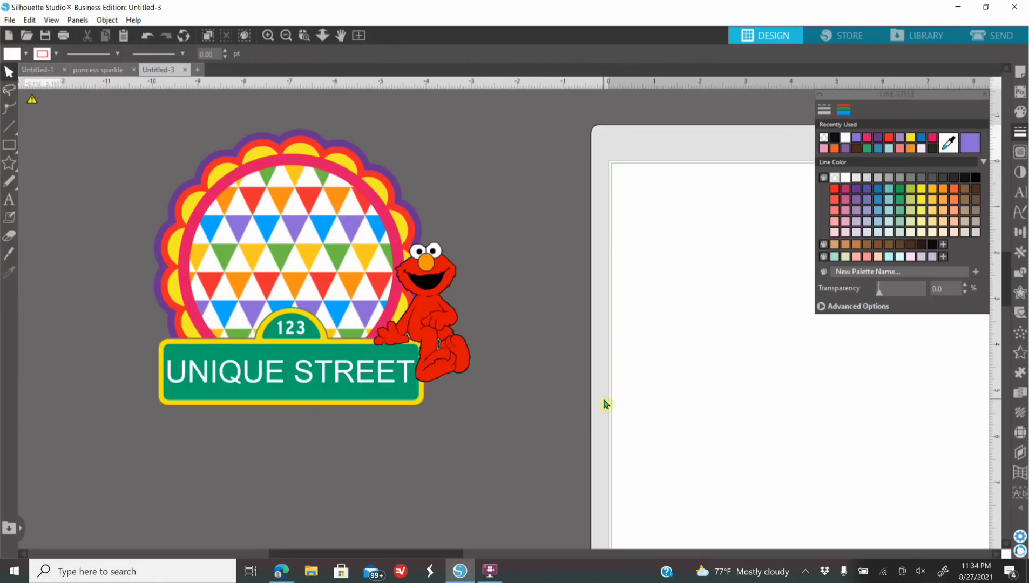
- Flip the large fairy figure beside the badge horizontally
click(286, 35)
click(286, 36)
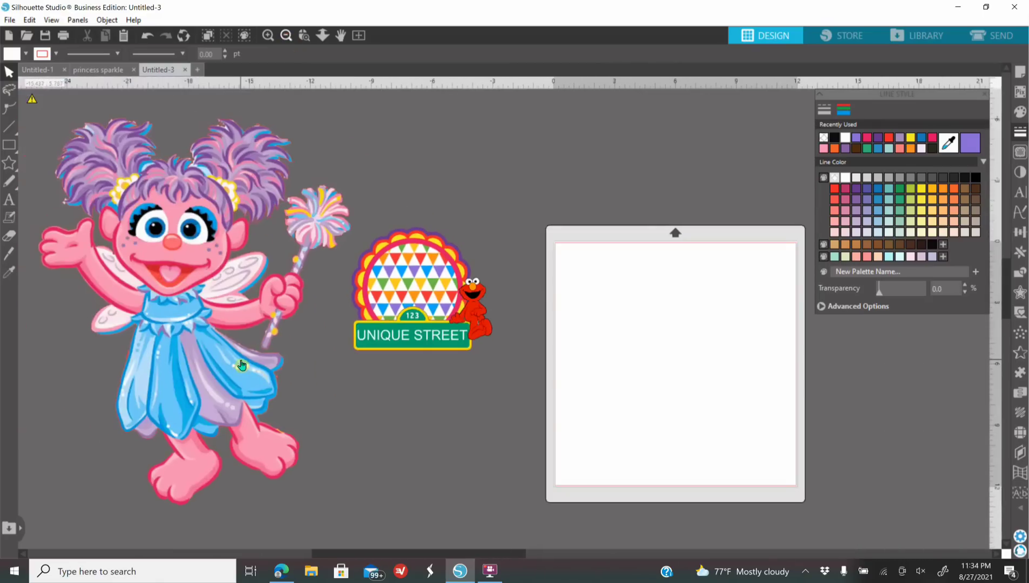
click(241, 366)
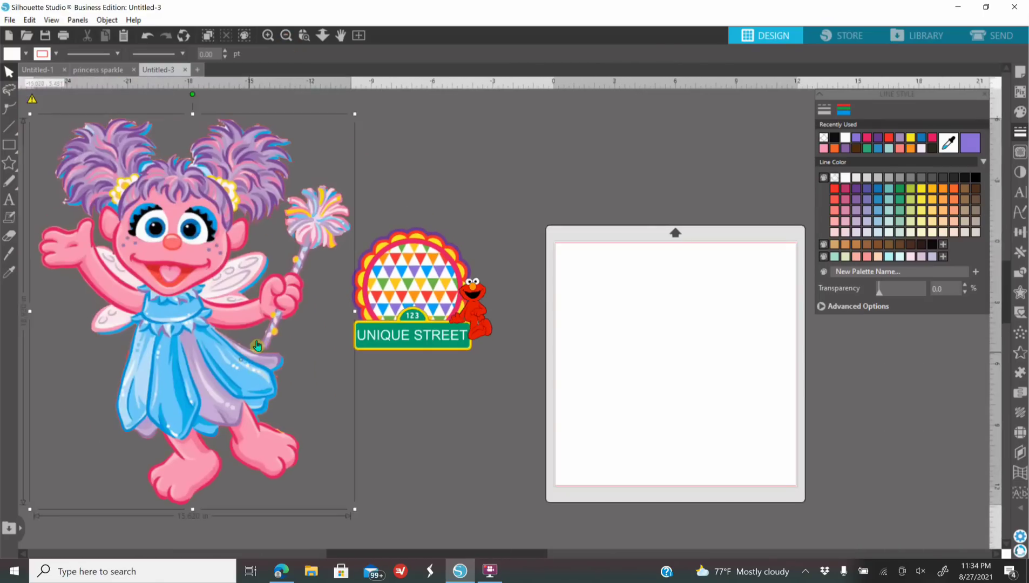
right_click(196, 330)
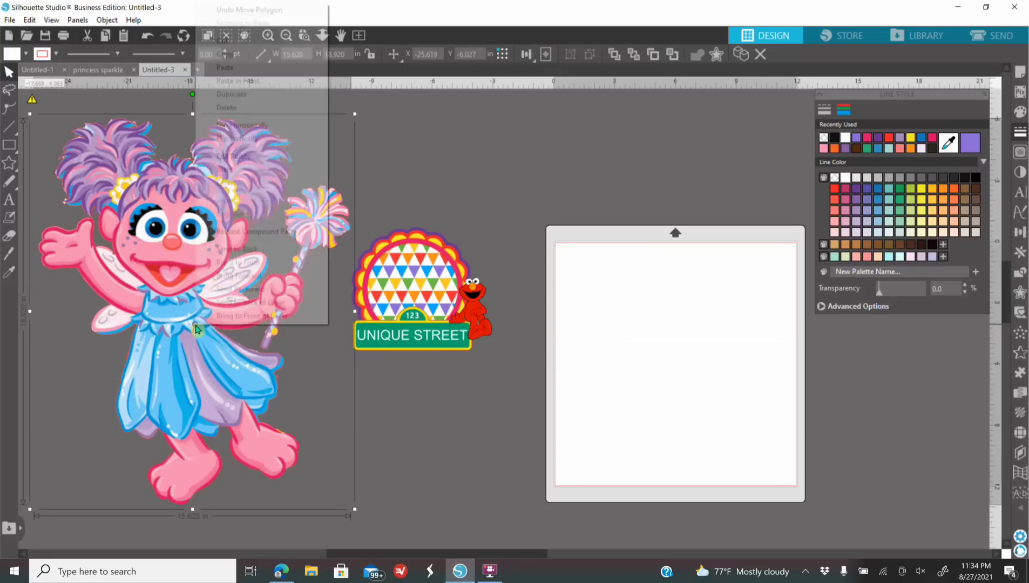
click(266, 125)
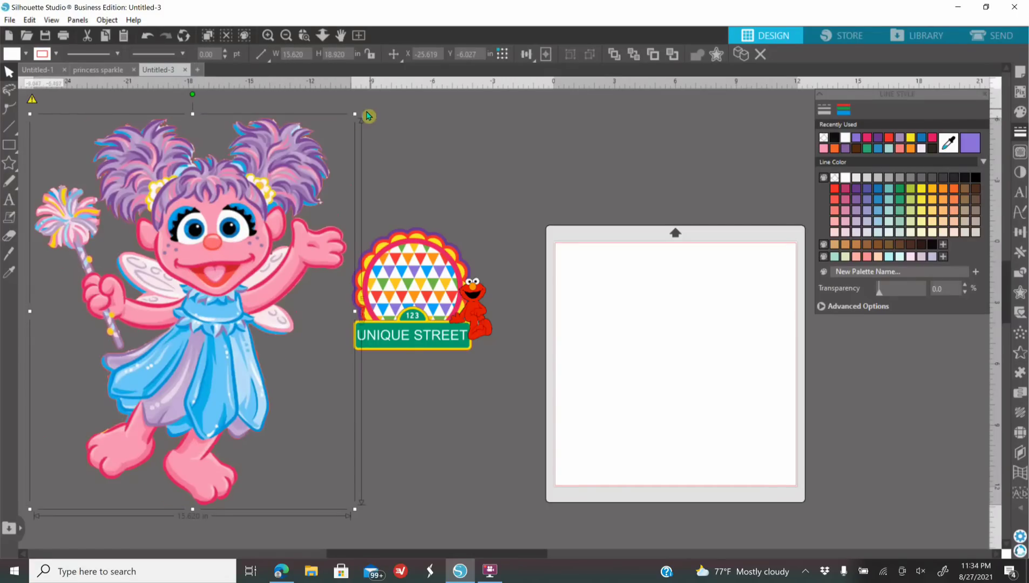
- Scale the fairy figure down to about 4.78 in wide and move it next to the badge's upper left
drag(355, 114, 140, 414)
drag(97, 452, 324, 259)
click(268, 36)
drag(200, 224, 236, 210)
- Bring the fairy figure to the front and shrink it to about 2.63 in wide over the badge's left edge
right_click(236, 211)
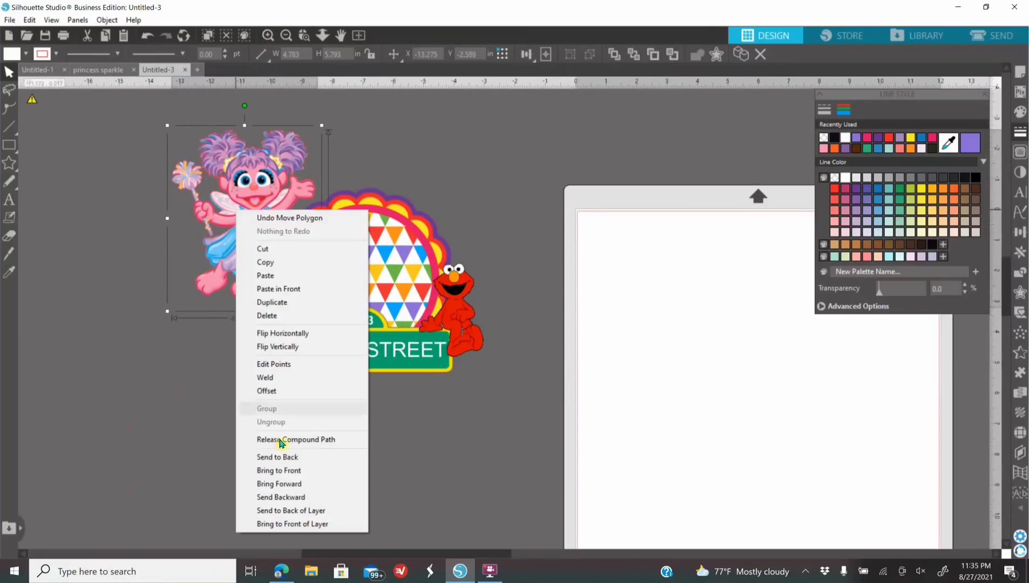
click(293, 475)
drag(253, 244, 281, 253)
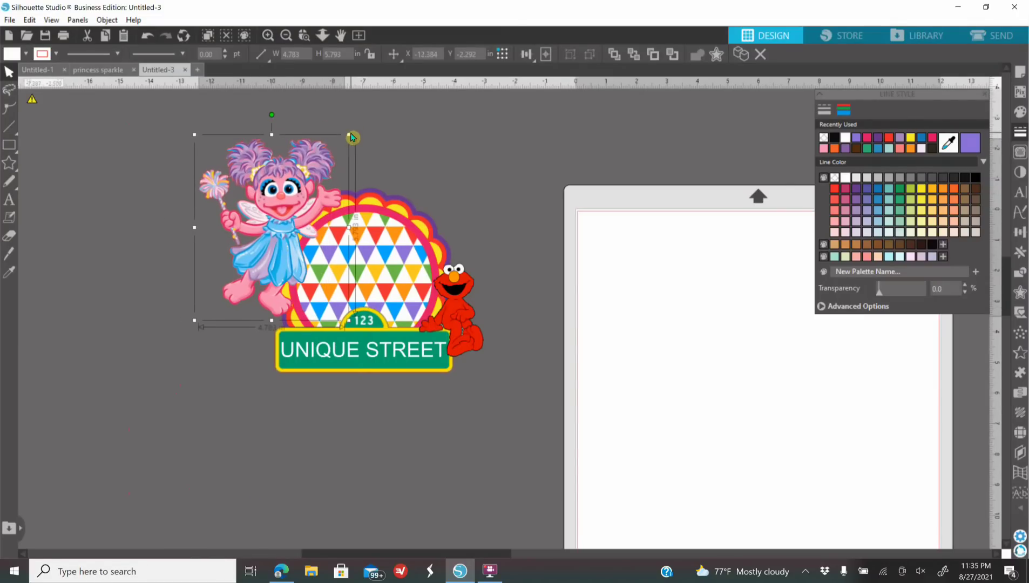
drag(348, 135, 283, 214)
drag(277, 256, 330, 241)
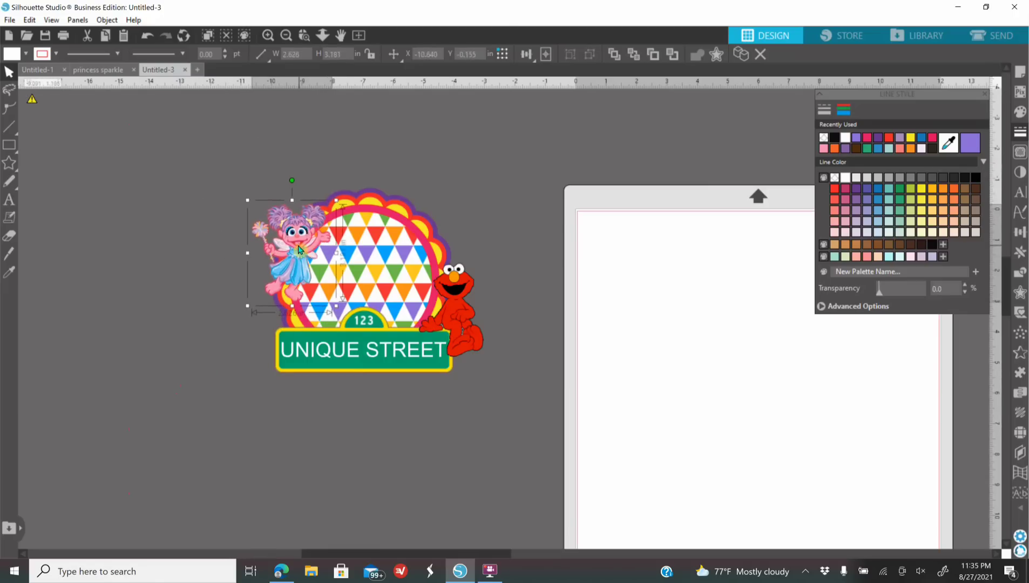
- Nudge the fairy figure into place on the badge's left edge and tilt it slightly clockwise
click(268, 35)
drag(181, 209, 185, 215)
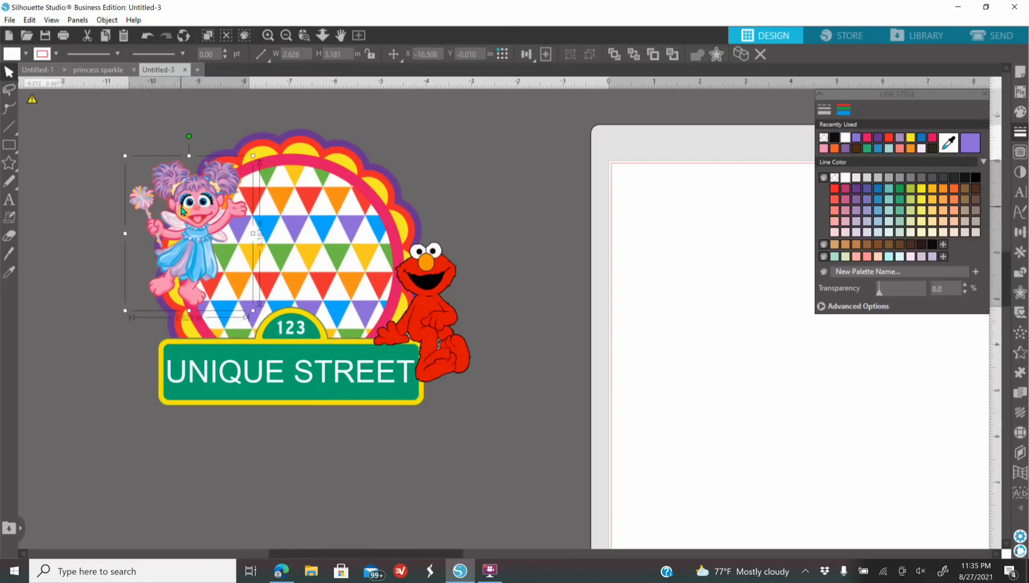
drag(201, 139, 204, 139)
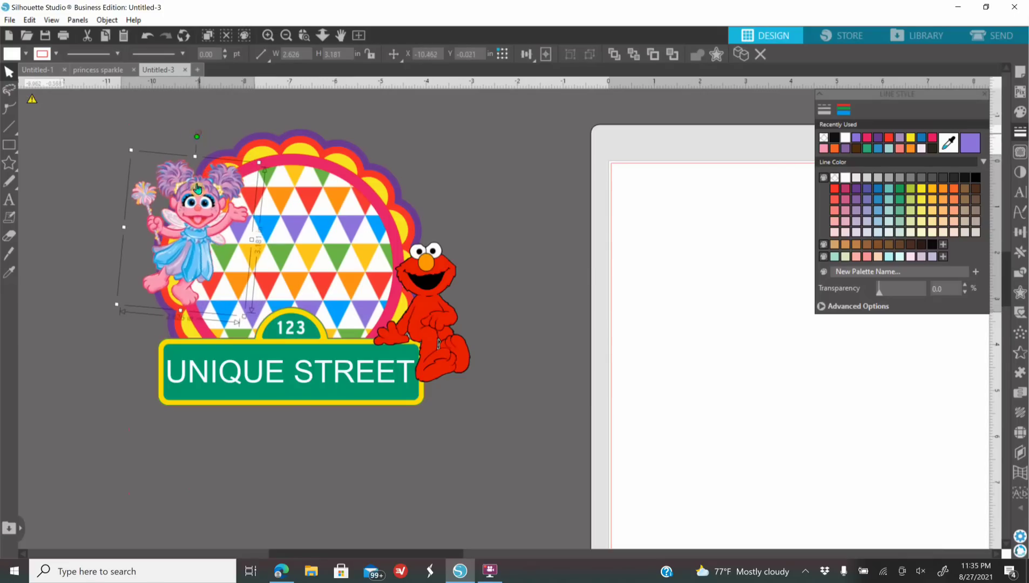
scroll(462, 373, down, 3)
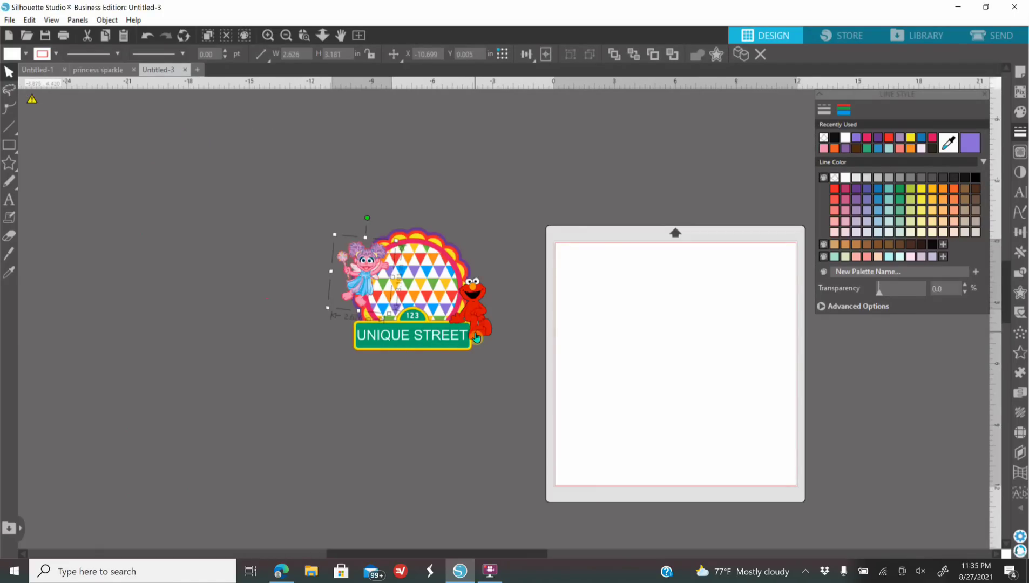
- Switch to the web browser and open the three-balloon outline image from the balloon svg image results
click(282, 572)
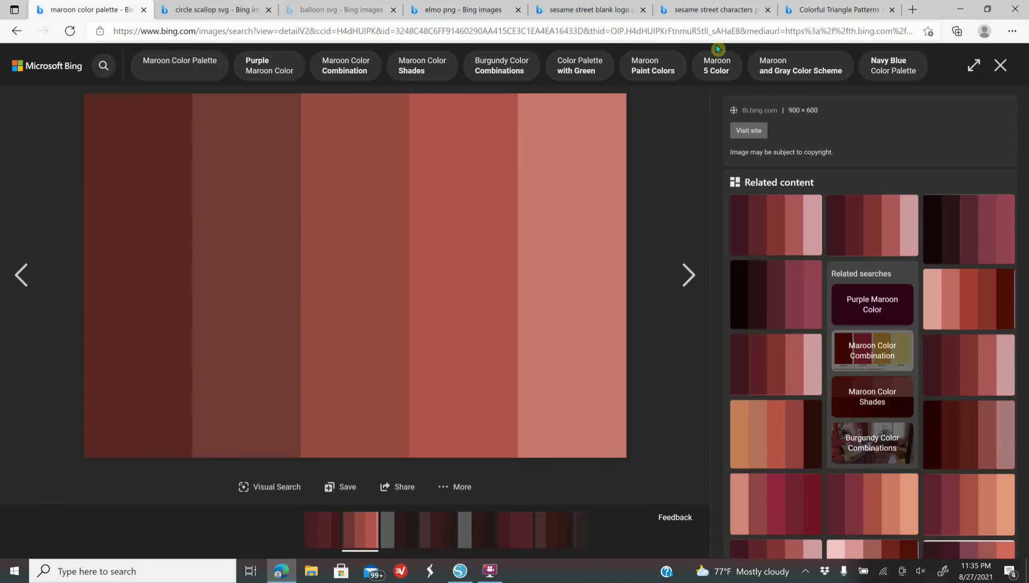
click(331, 10)
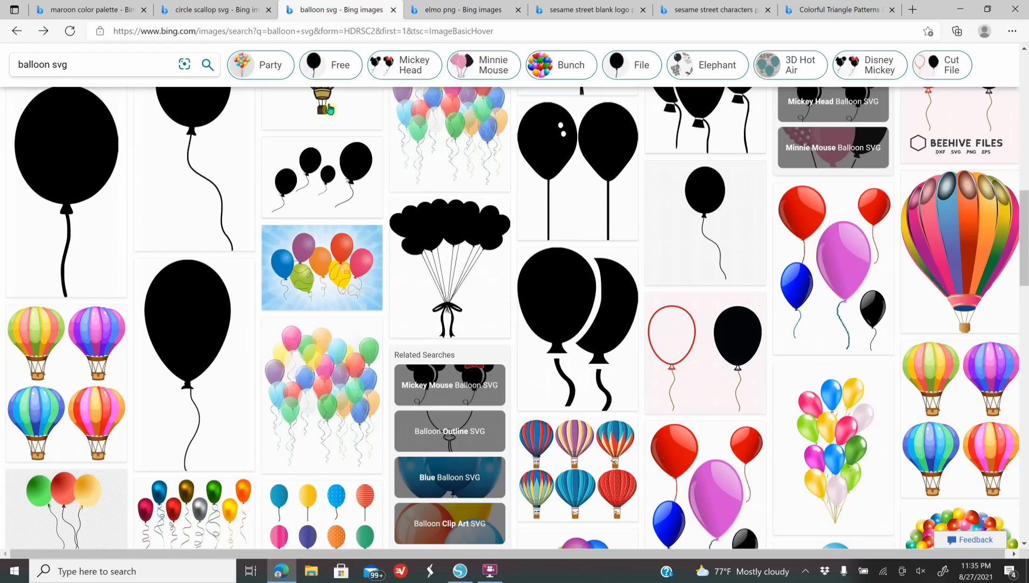
scroll(625, 410, down, 10)
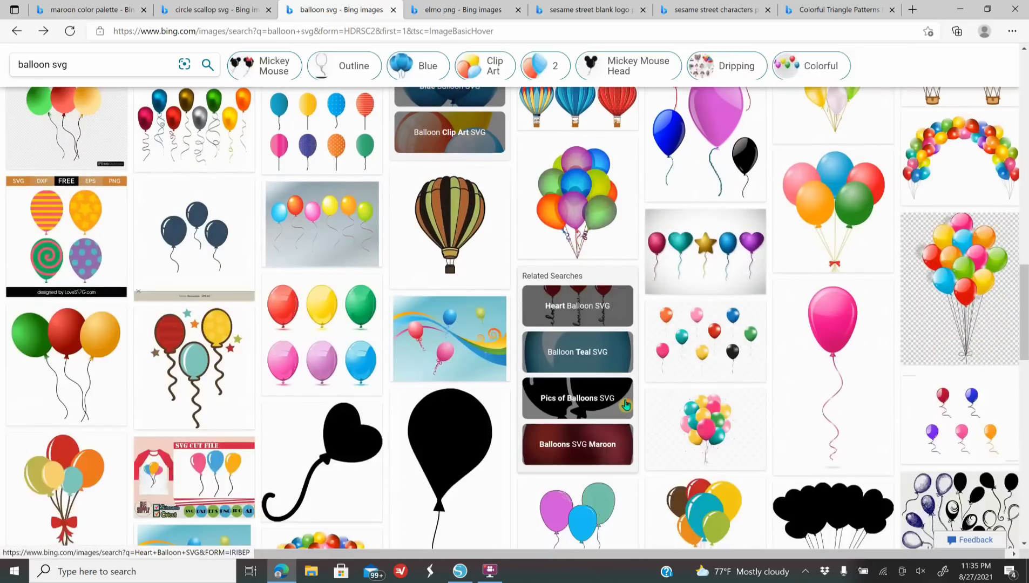
scroll(625, 400, up, 15)
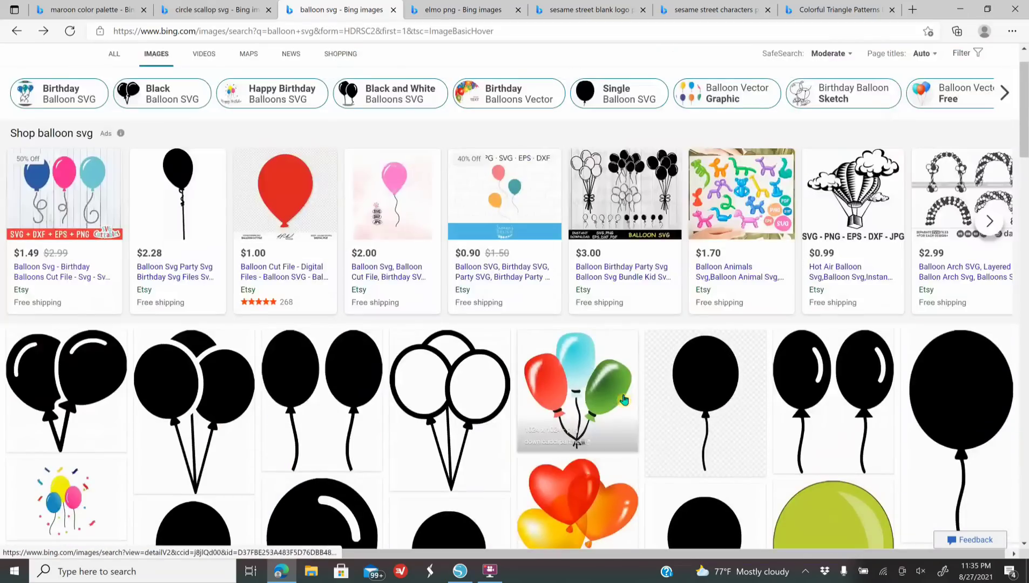
click(461, 392)
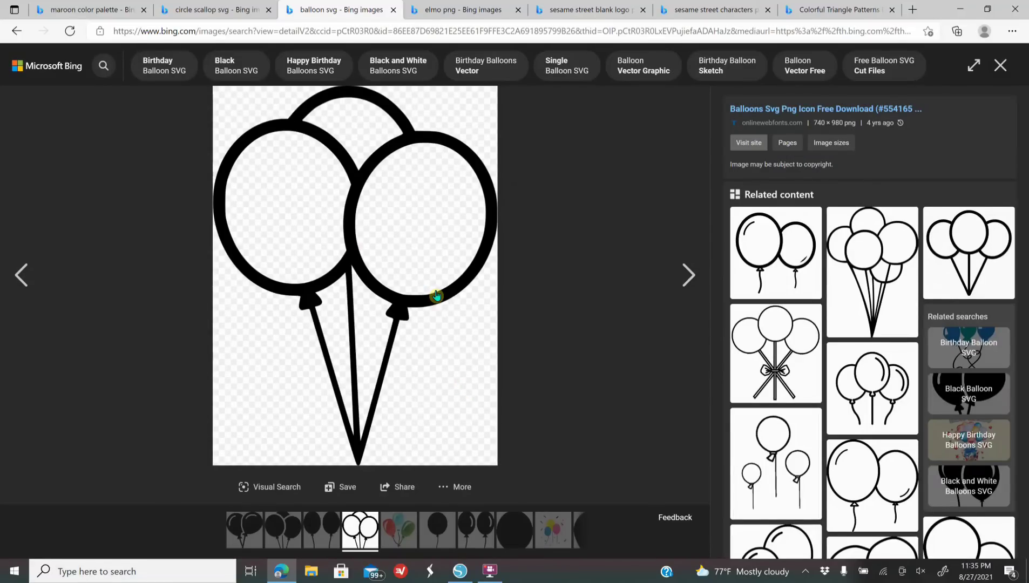
- Open the black-and-white five-balloon bunch from the related images and copy the picture
click(810, 352)
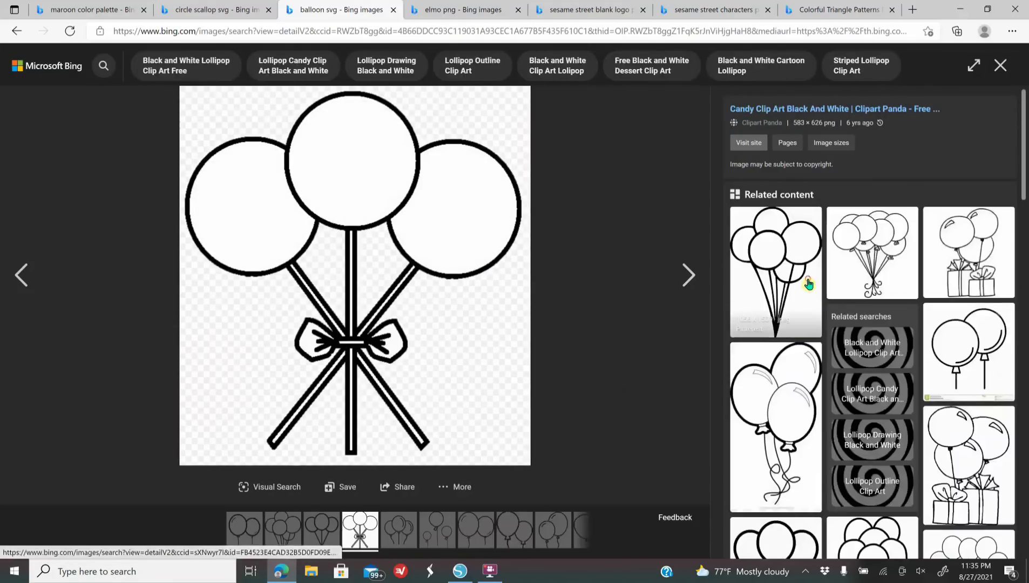
right_click(381, 214)
click(440, 261)
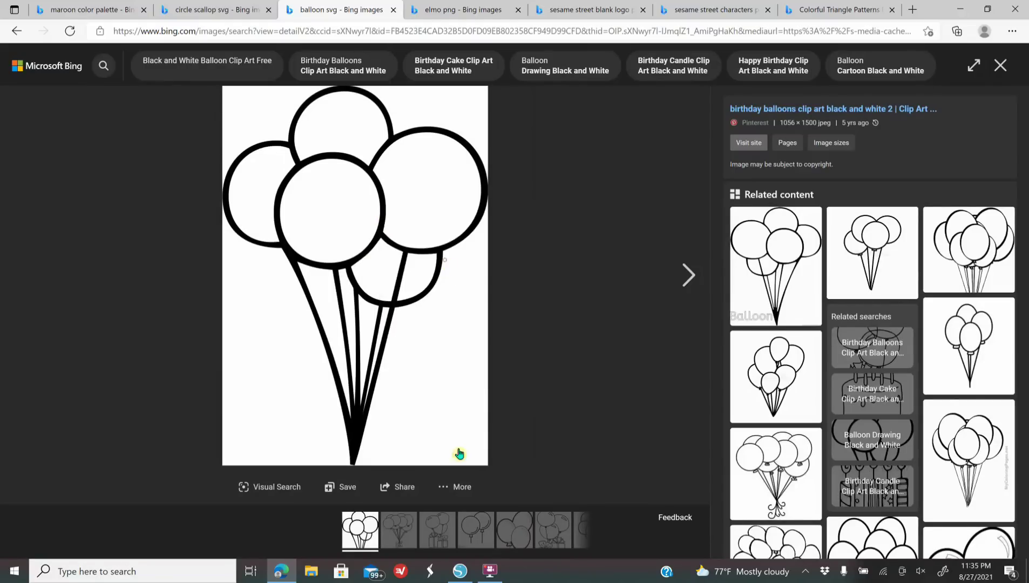
- Switch to Silhouette Studio, paste the balloon picture and place it to the left of the badge
click(459, 571)
right_click(510, 154)
click(553, 220)
drag(564, 353, 236, 358)
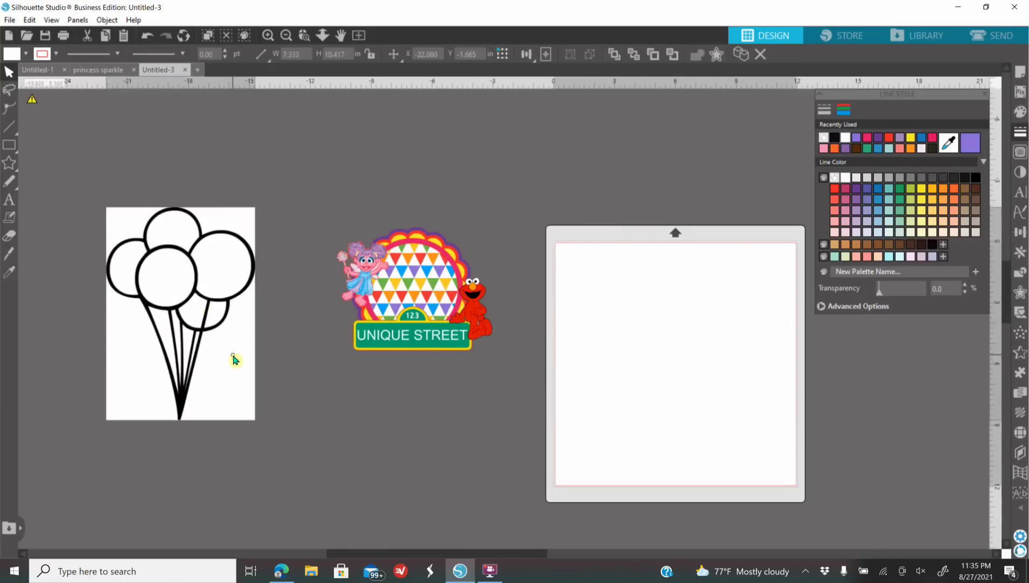
- Shift the badge design to the right and enlarge the balloon picture to about 10.83 in wide
drag(442, 309, 482, 308)
click(202, 367)
drag(255, 420, 343, 485)
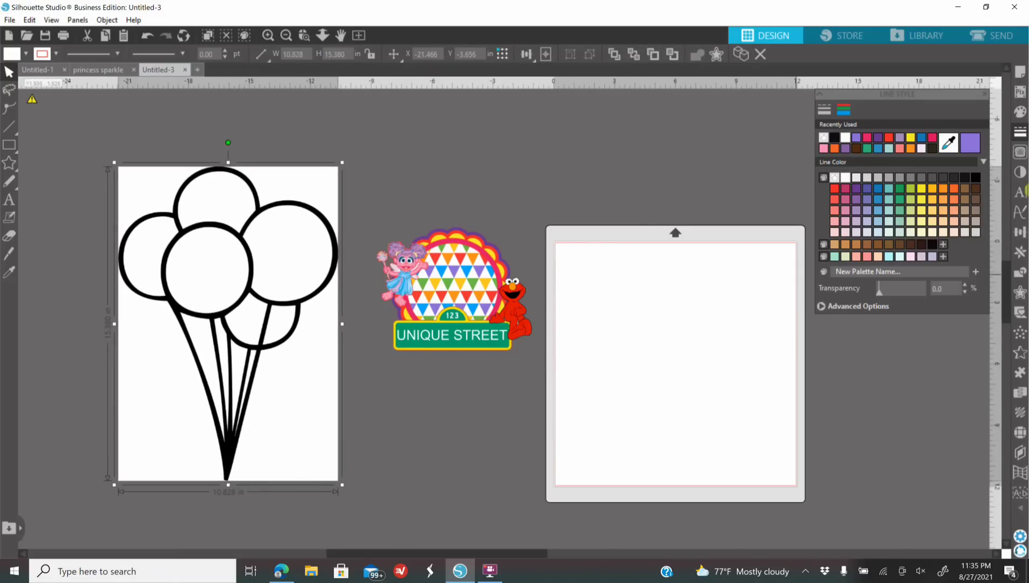
- Trace the whole balloon picture with the standard Trace style and delete the original picture
click(1020, 152)
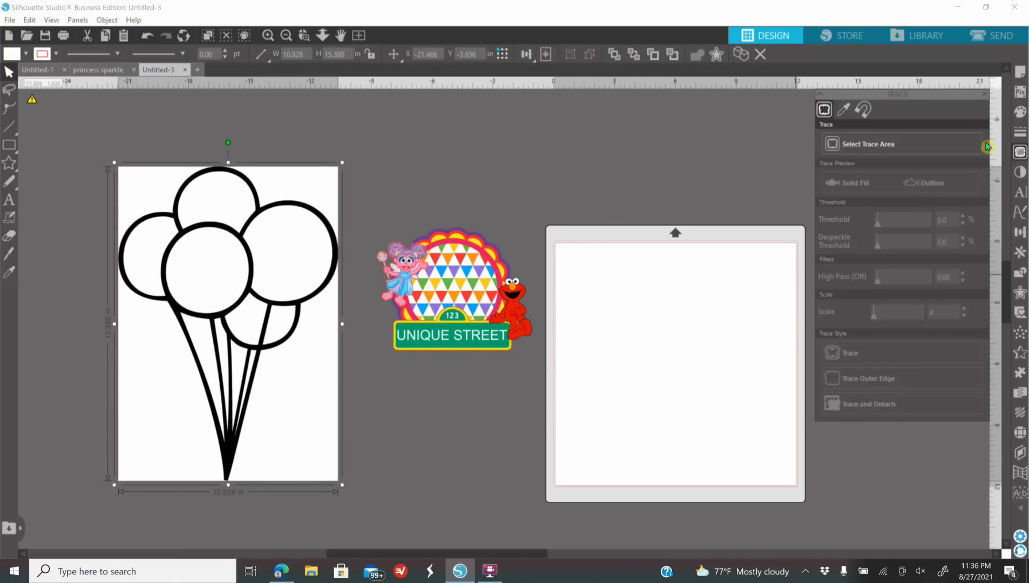
click(856, 145)
mouse_move(97, 147)
mouse_down()
mouse_move(276, 192)
mouse_move(345, 291)
mouse_move(352, 496)
mouse_up()
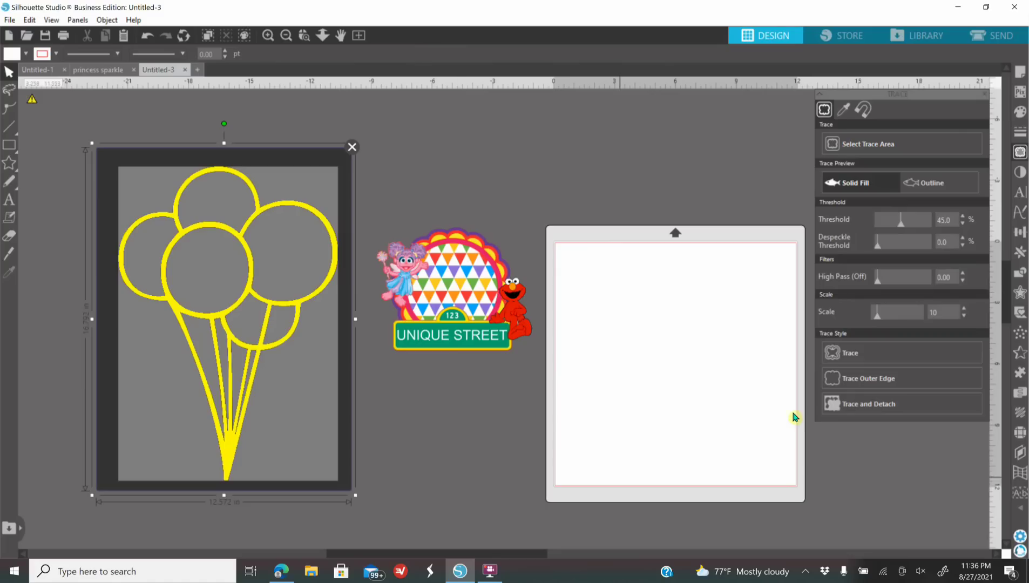
click(891, 359)
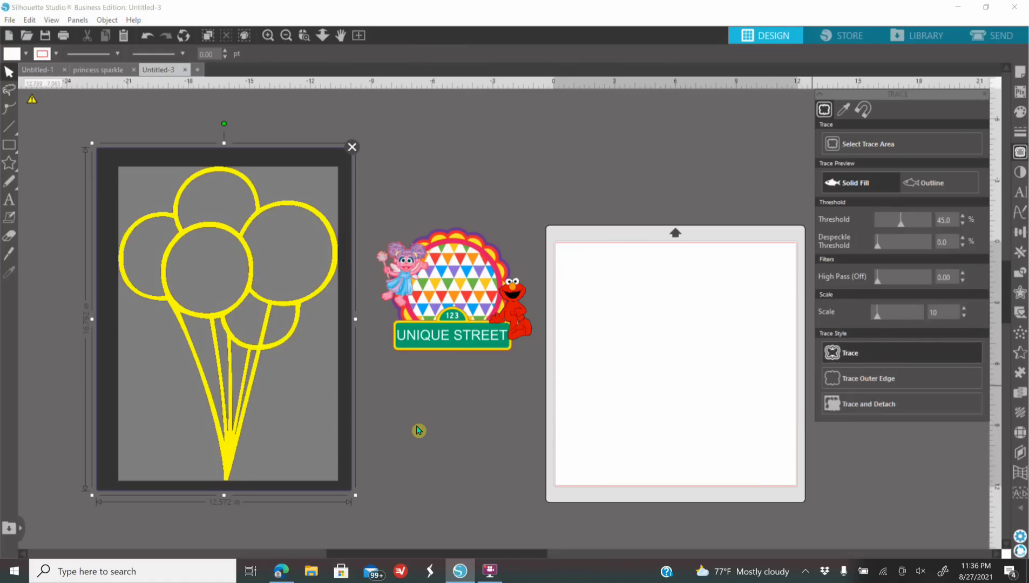
mouse_move(246, 448)
mouse_down()
mouse_move(430, 466)
mouse_move(722, 444)
mouse_move(751, 420)
mouse_up()
key(Delete)
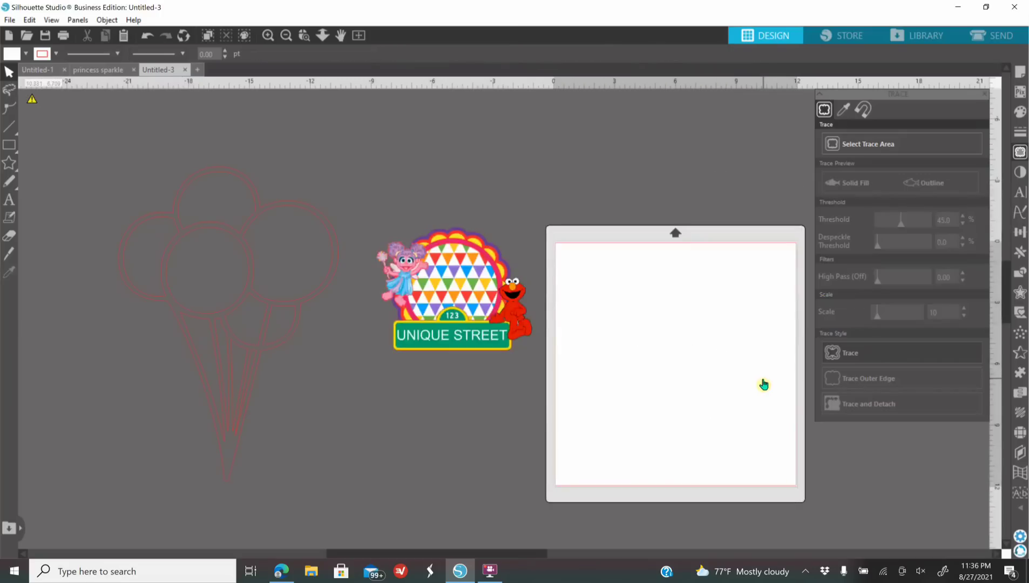
- Fill the traced balloon outline with black
click(284, 301)
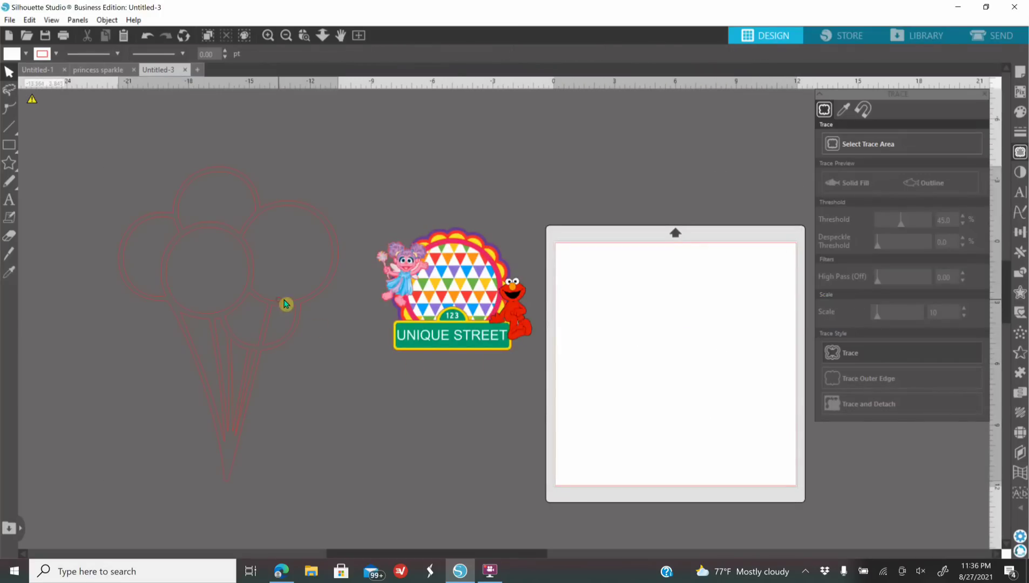
click(1021, 114)
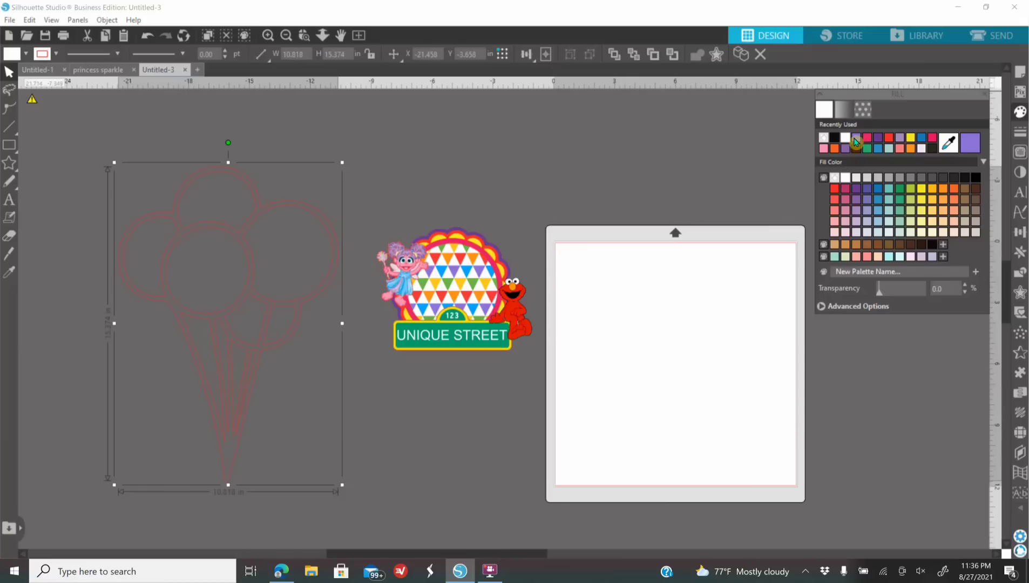
click(856, 138)
click(850, 142)
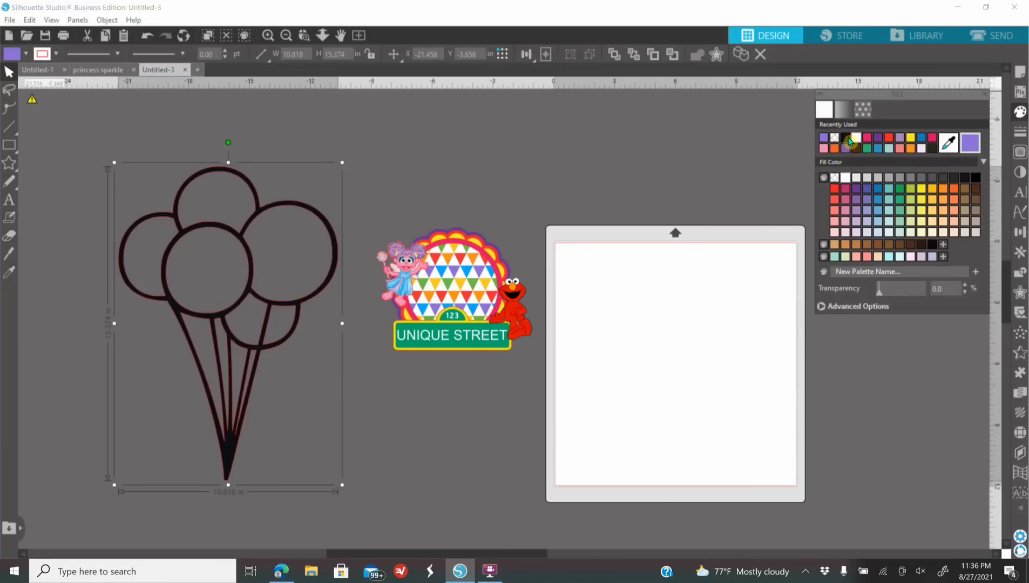
- Shift the black balloon outline slightly down and to the right and release its compound path
mouse_move(260, 329)
mouse_down()
mouse_move(269, 347)
mouse_move(275, 340)
mouse_up()
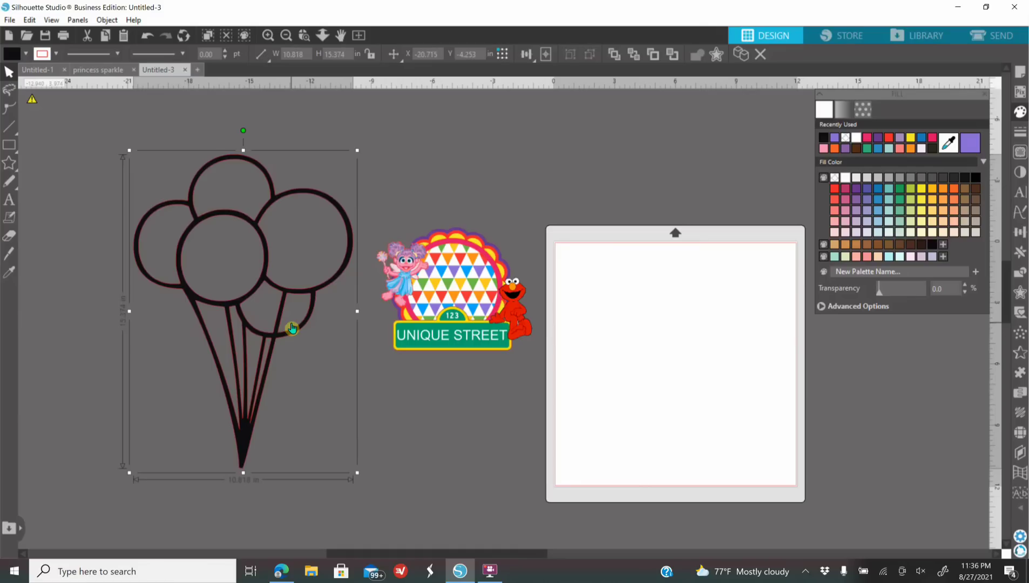
right_click(264, 311)
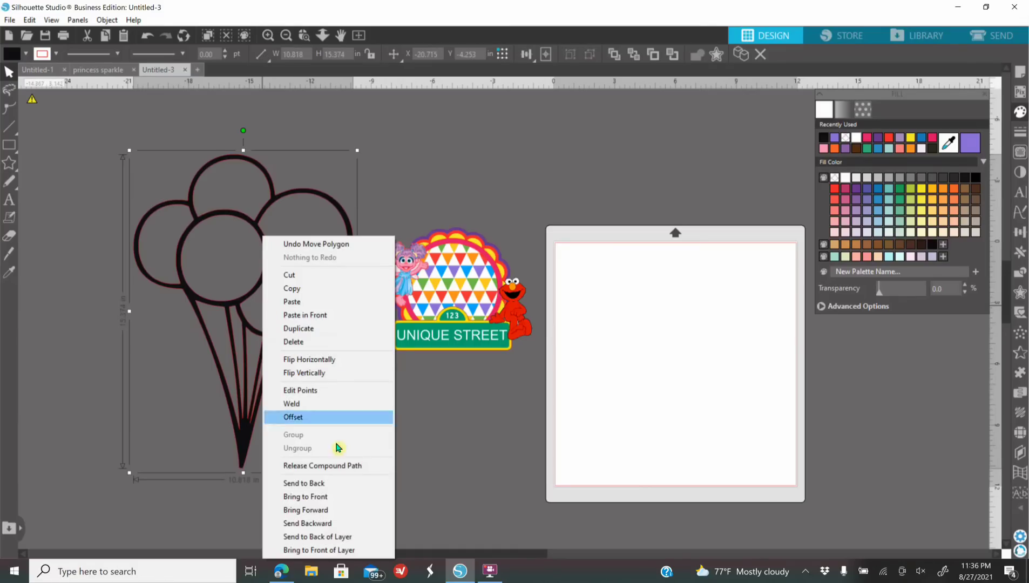
click(346, 466)
click(467, 450)
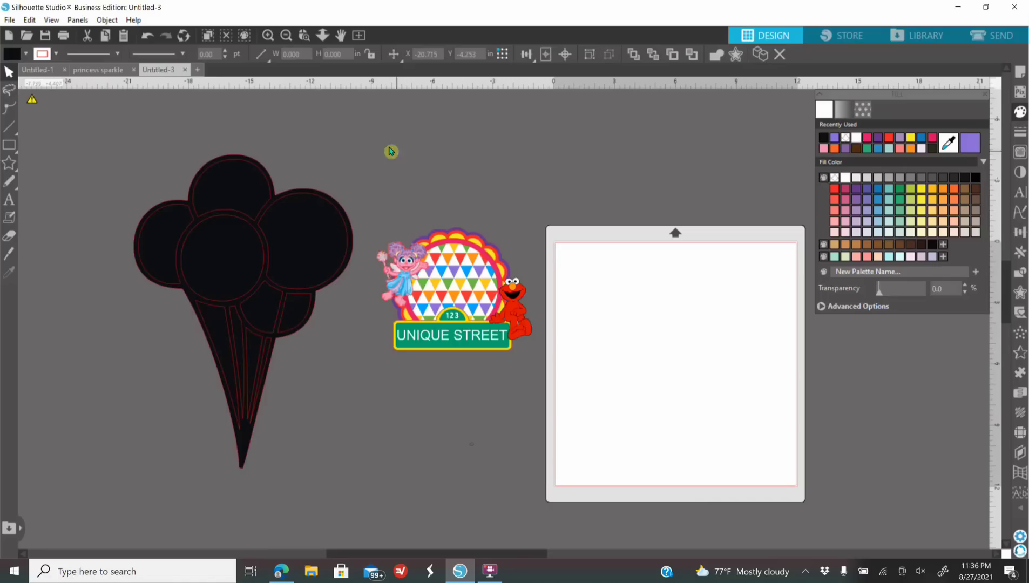
- Fill the uppermost balloon with light purple and the large balloon on the right with red
click(269, 36)
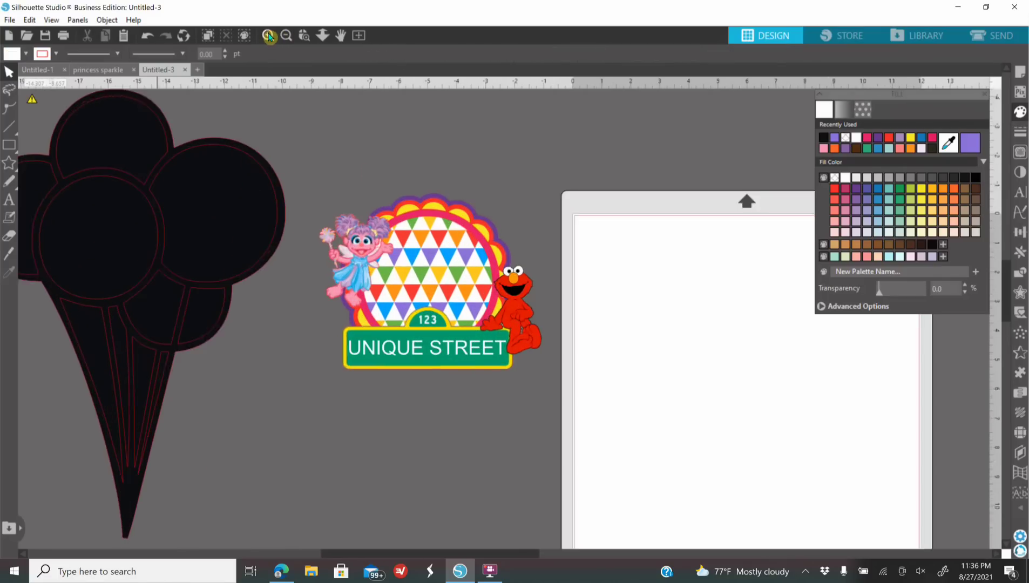
scroll(459, 557, left, 5)
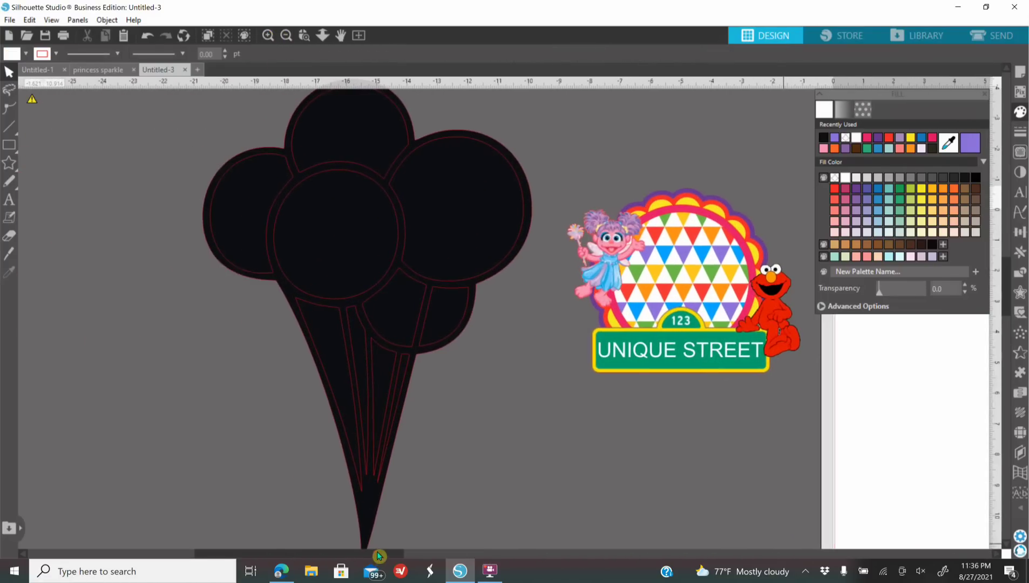
scroll(522, 501, up, 2)
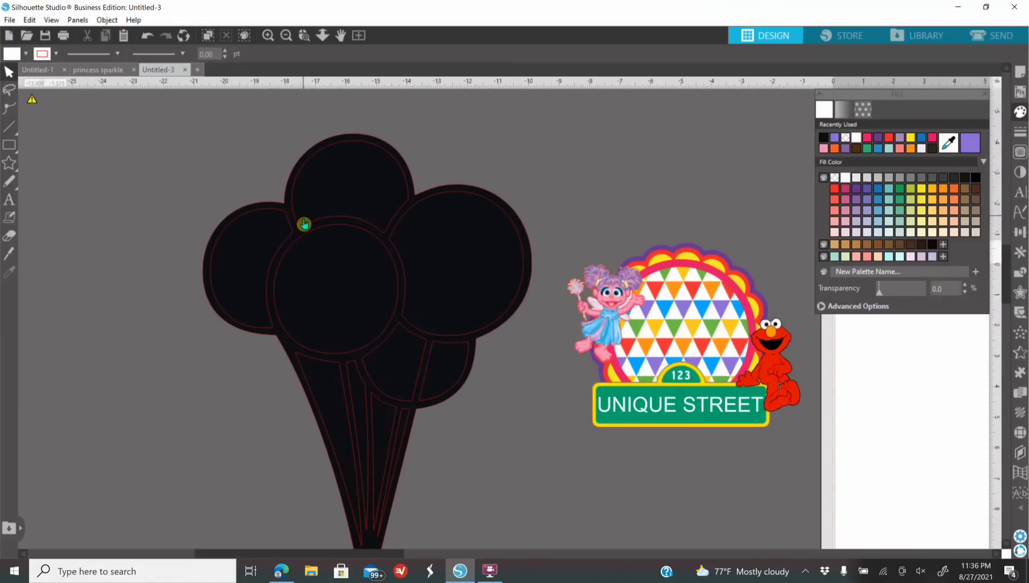
click(304, 228)
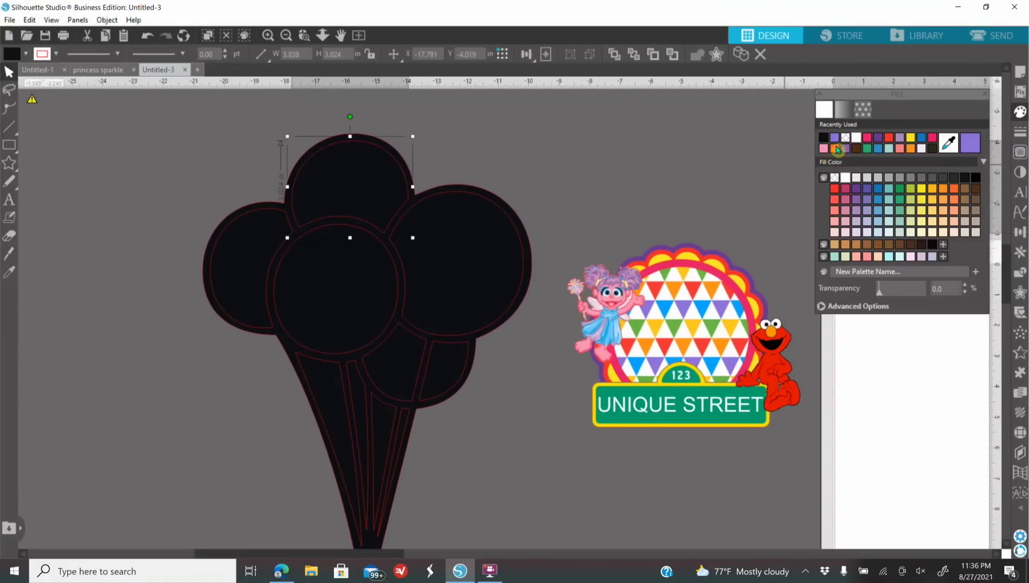
click(834, 140)
click(524, 278)
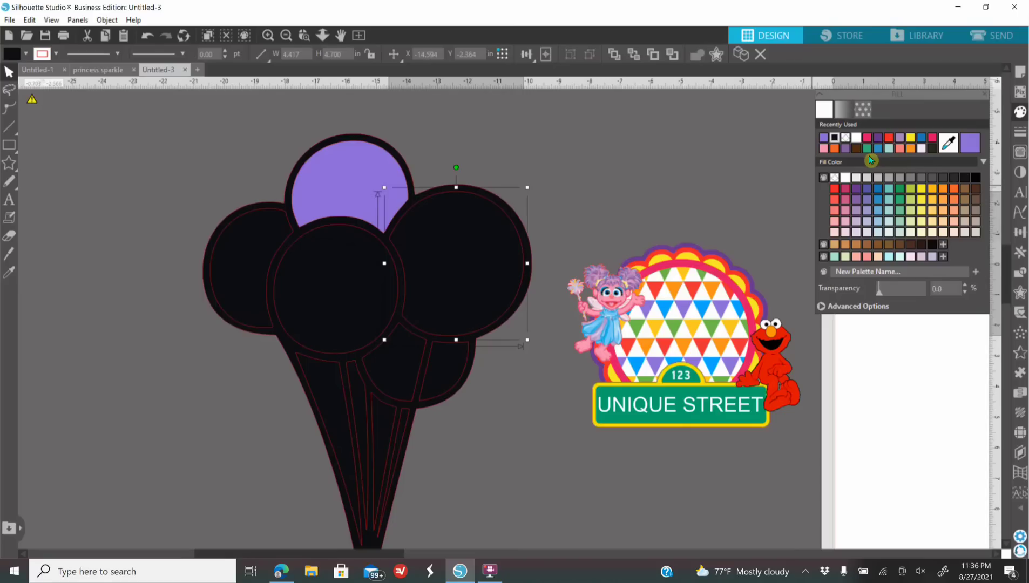
click(889, 139)
- Fill both parts of the small balloon below the red one with the same light purple
click(386, 398)
click(859, 193)
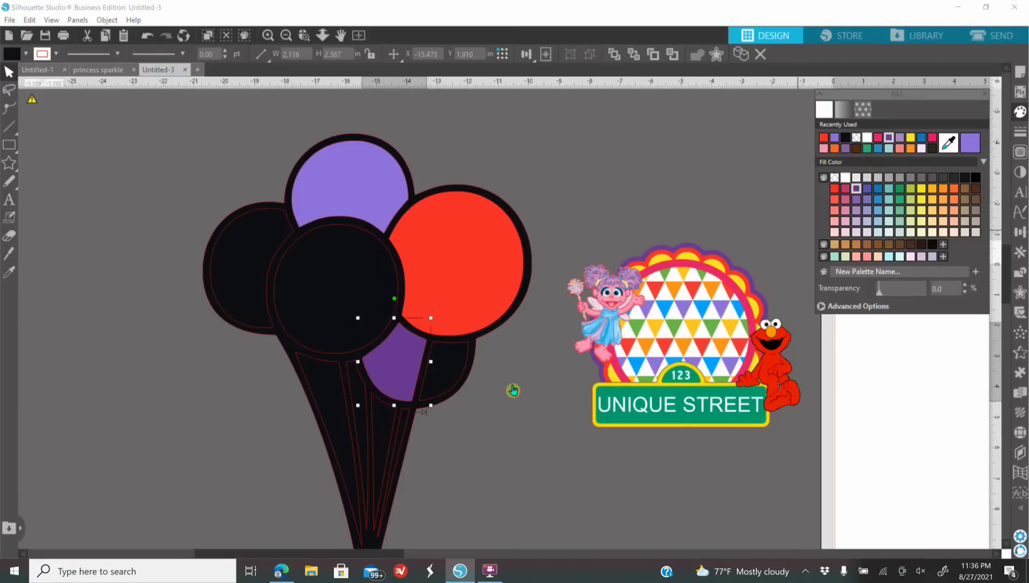
click(440, 401)
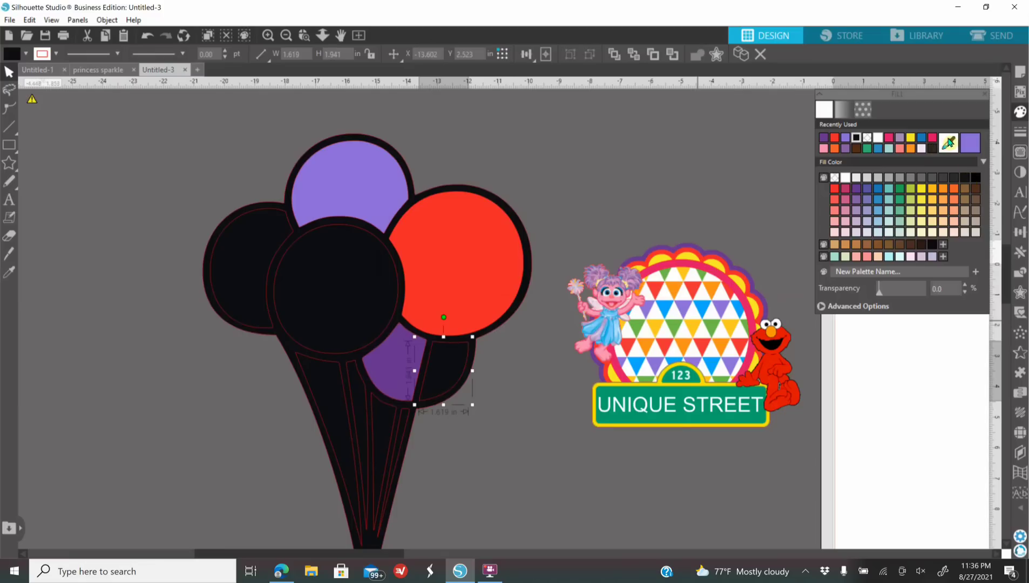
click(967, 151)
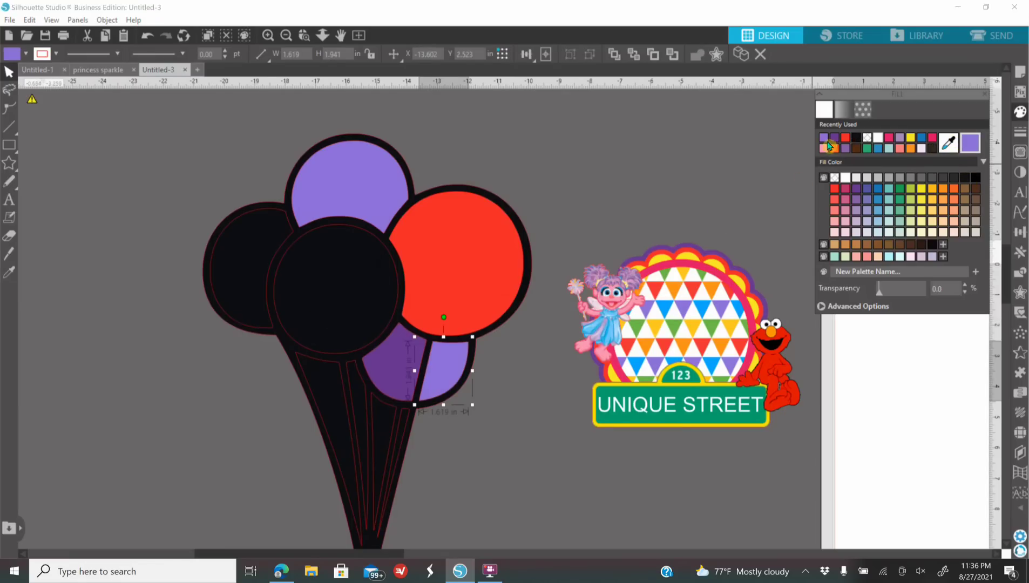
click(398, 370)
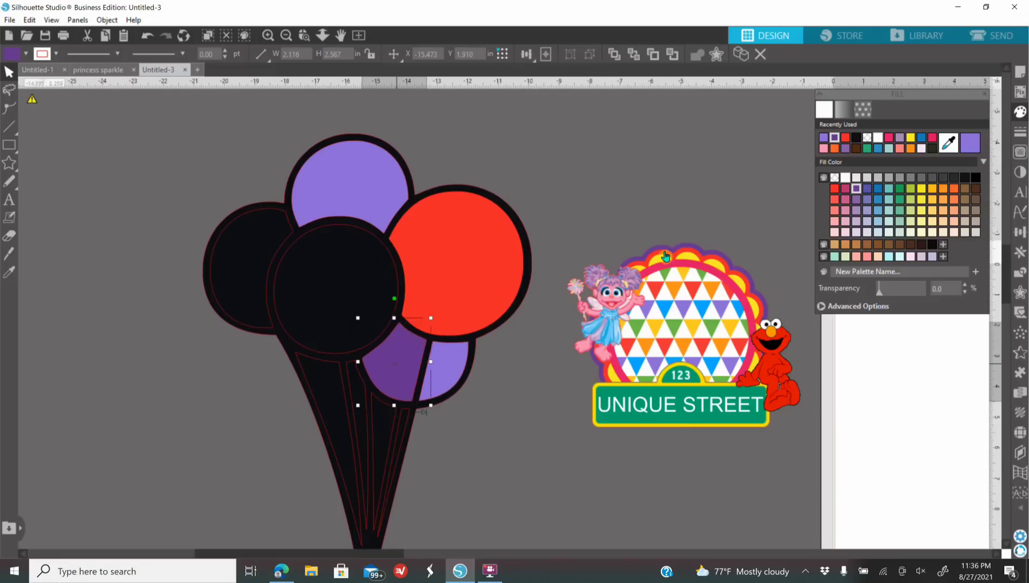
click(825, 139)
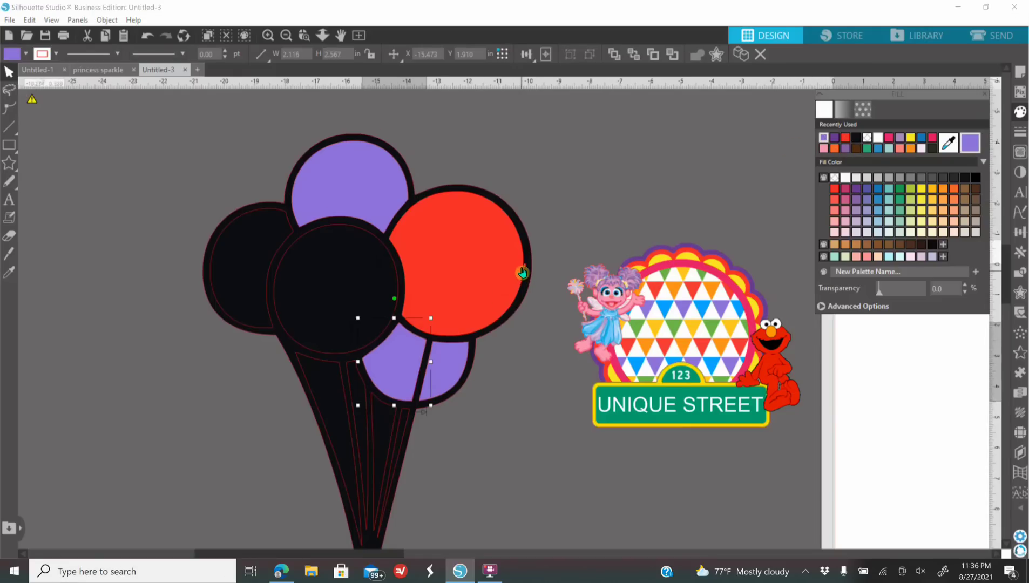
- Pull the red, central black and two small light purple pieces out of the balloon bunch and shift the left balloon piece
scroll(522, 271, down, 3)
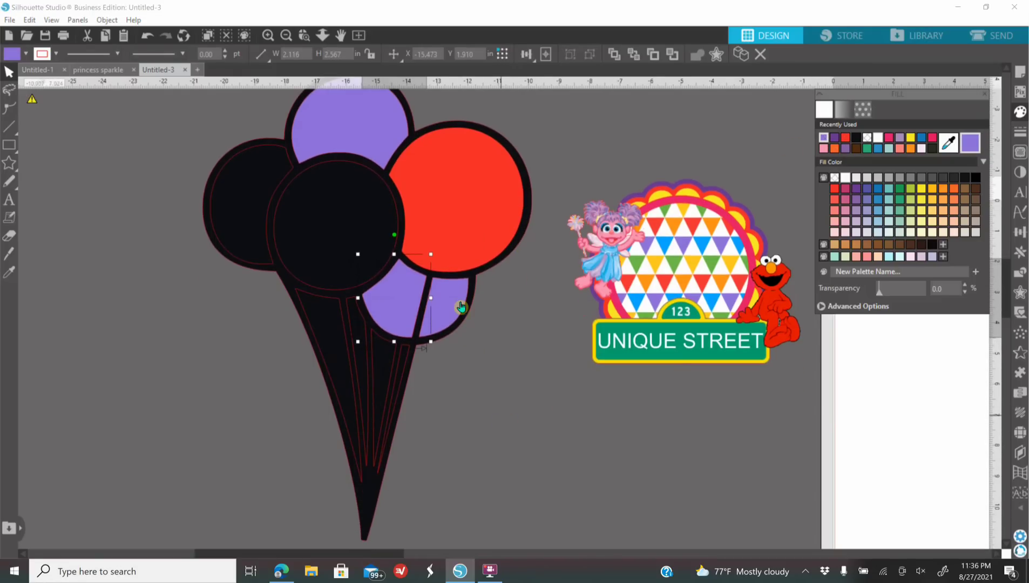
drag(466, 219, 587, 462)
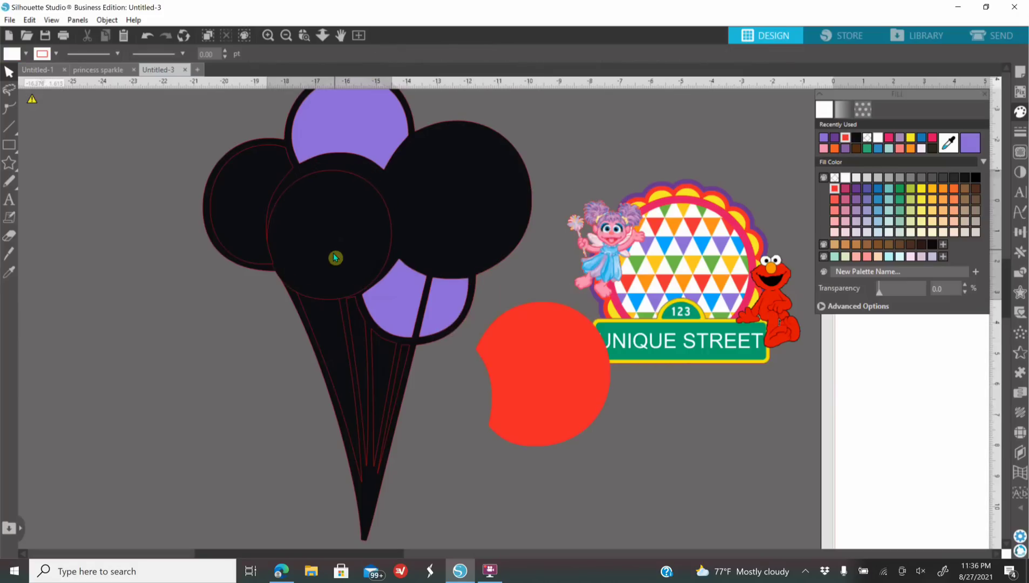
drag(336, 257, 134, 418)
drag(397, 302, 543, 442)
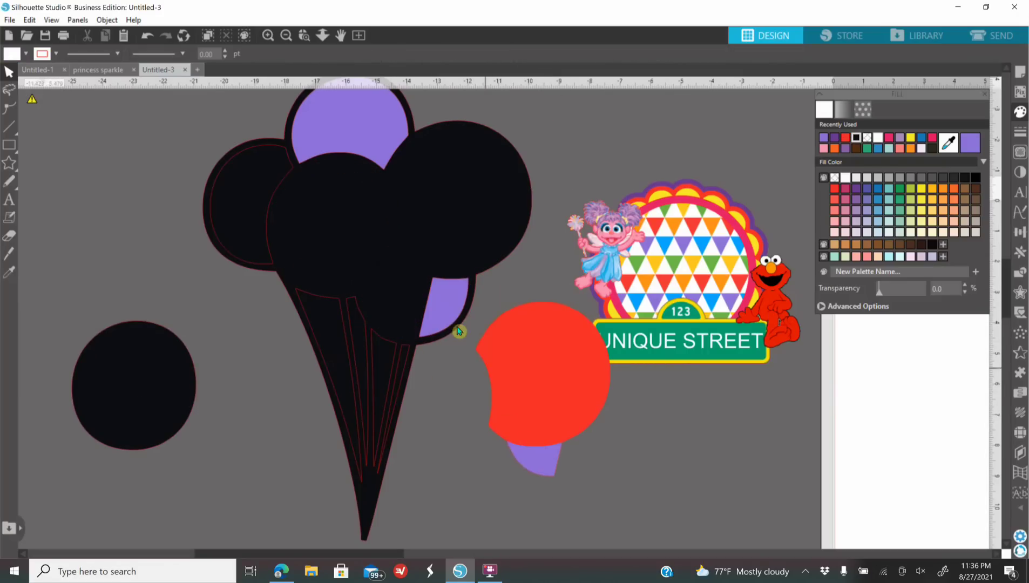
drag(447, 307, 501, 400)
click(262, 221)
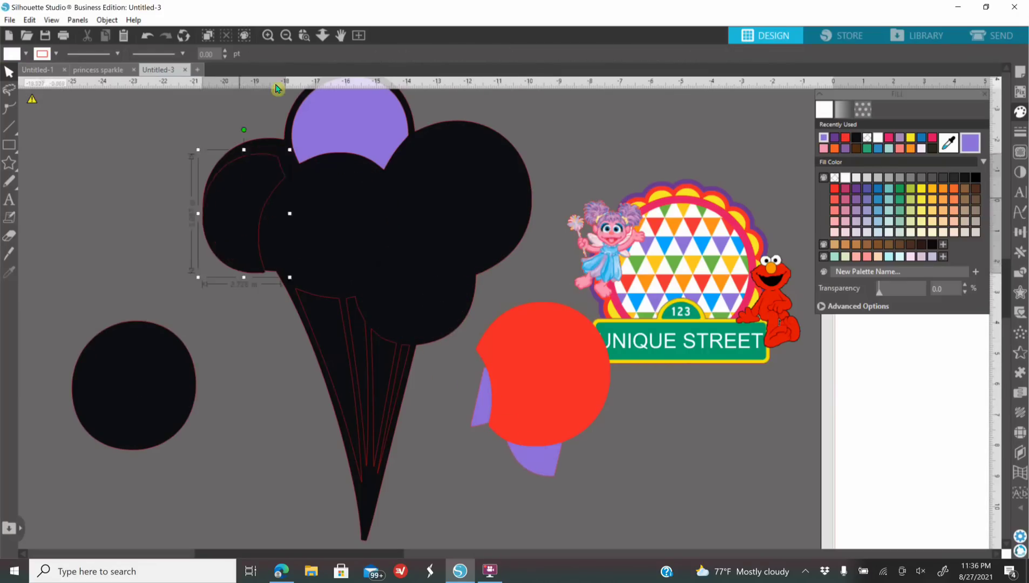
- Gather the loose red and purple pieces over the left balloon and delete the entire traced balloon bunch
click(295, 33)
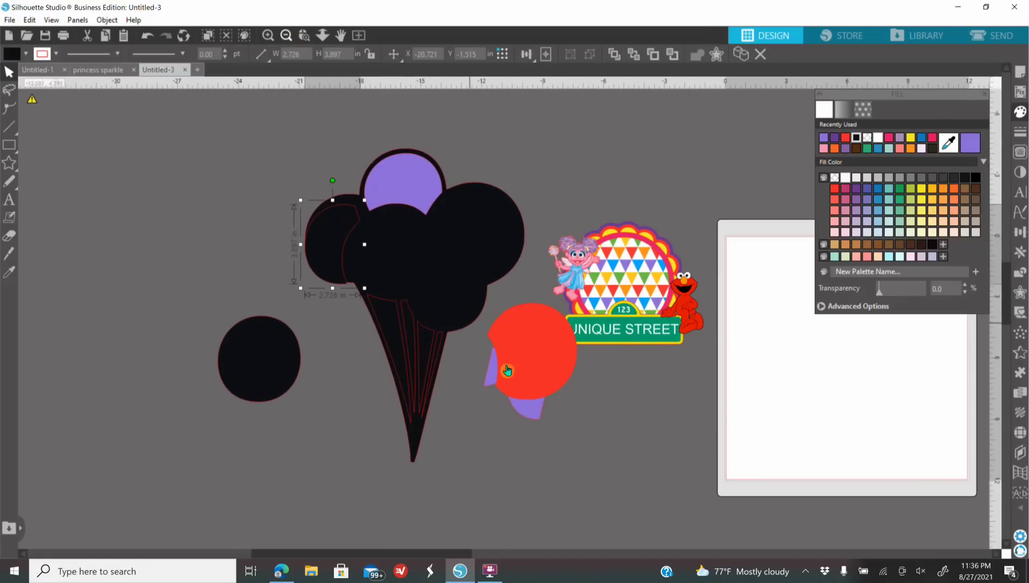
drag(517, 374, 320, 252)
drag(489, 363, 370, 282)
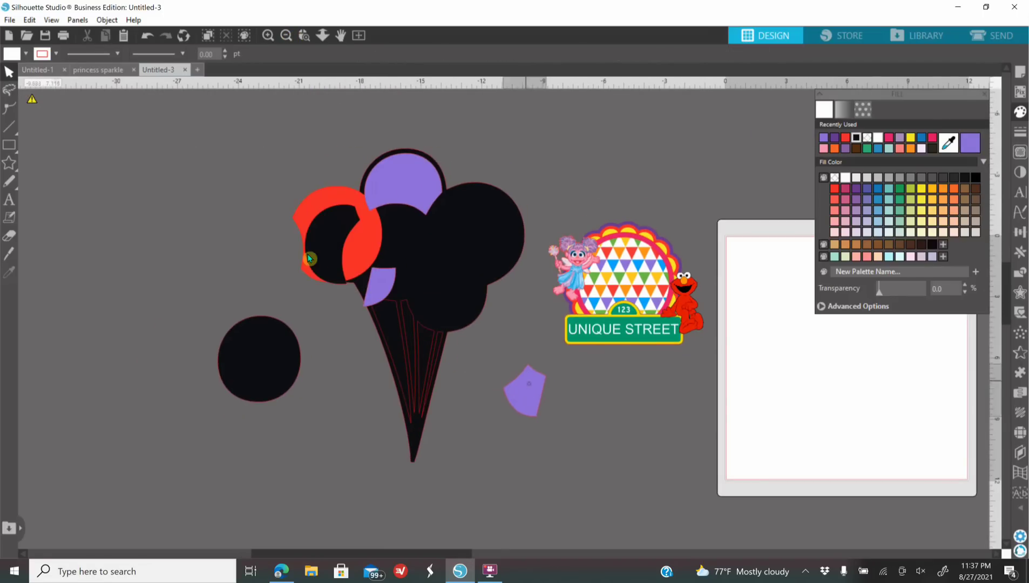
drag(526, 393, 300, 267)
drag(168, 141, 483, 436)
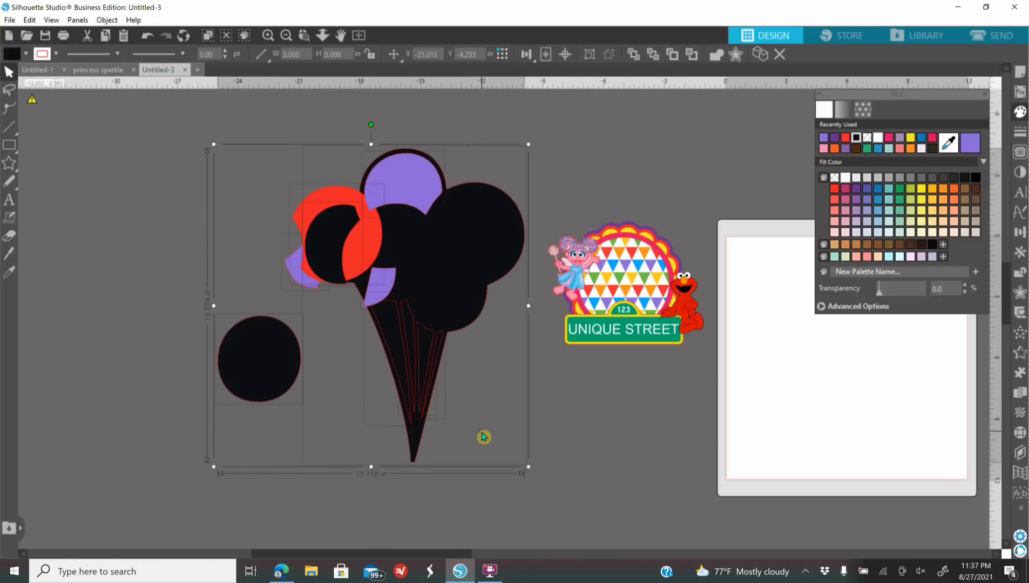
key(Delete)
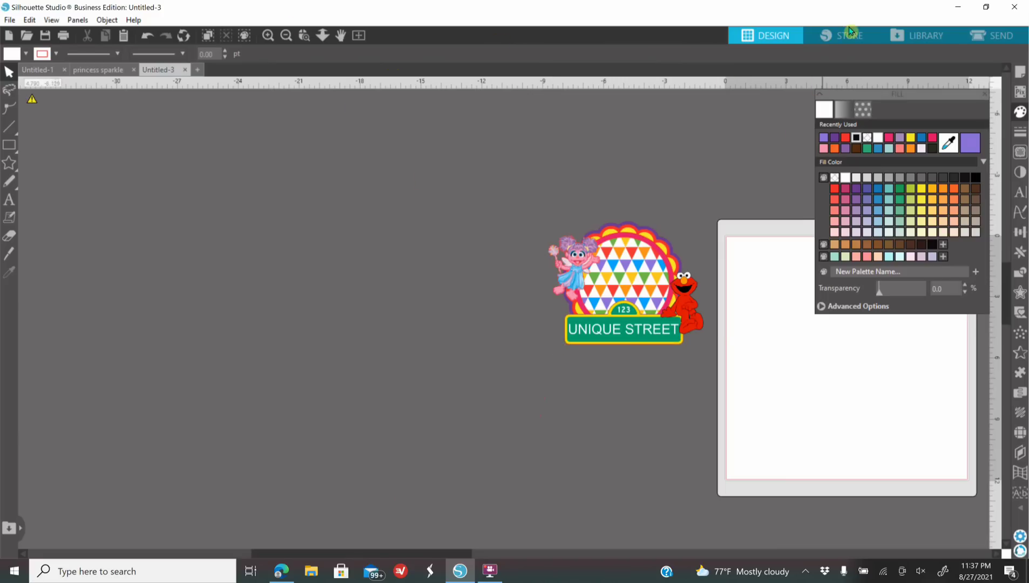
- Switch to the Silhouette Design Store in the browser and search for "balloon svg"
key(alt+Tab)
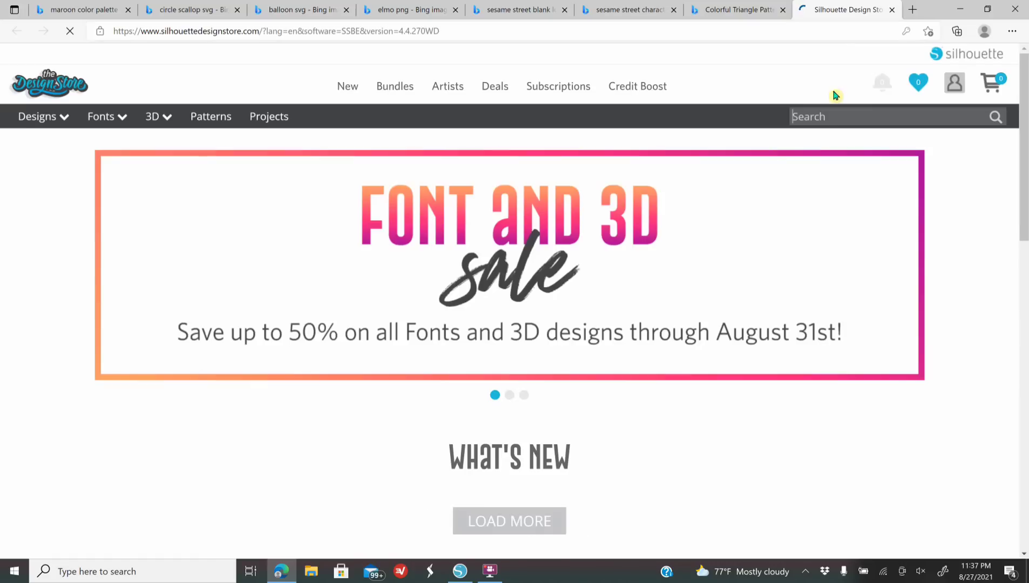
click(833, 112)
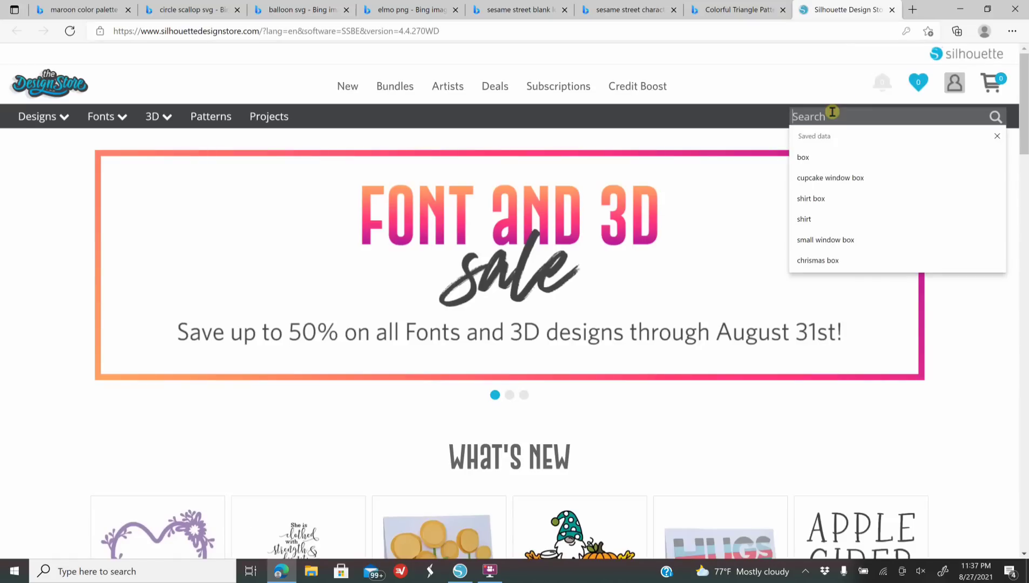
text(b)
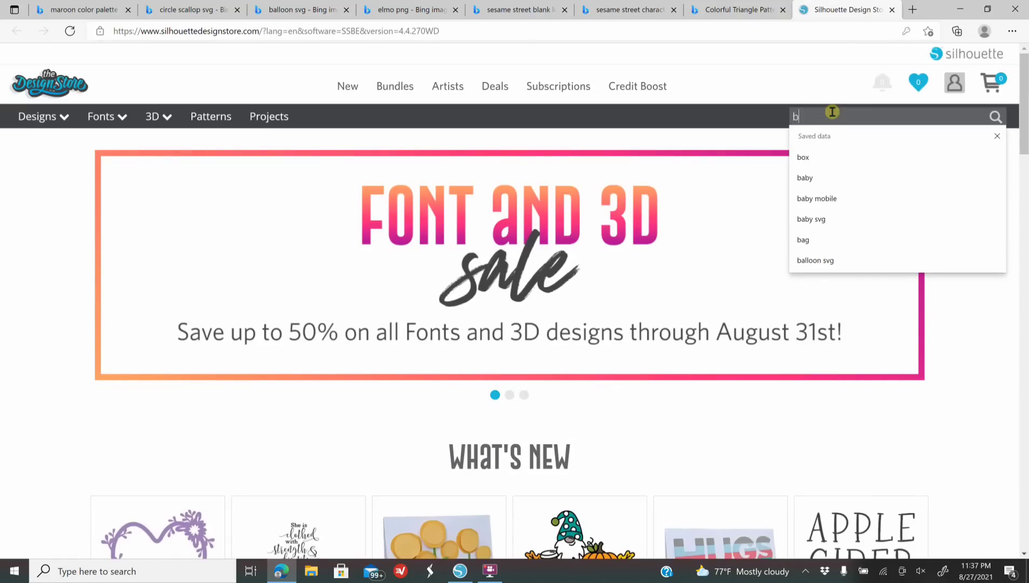
text(alloon svg)
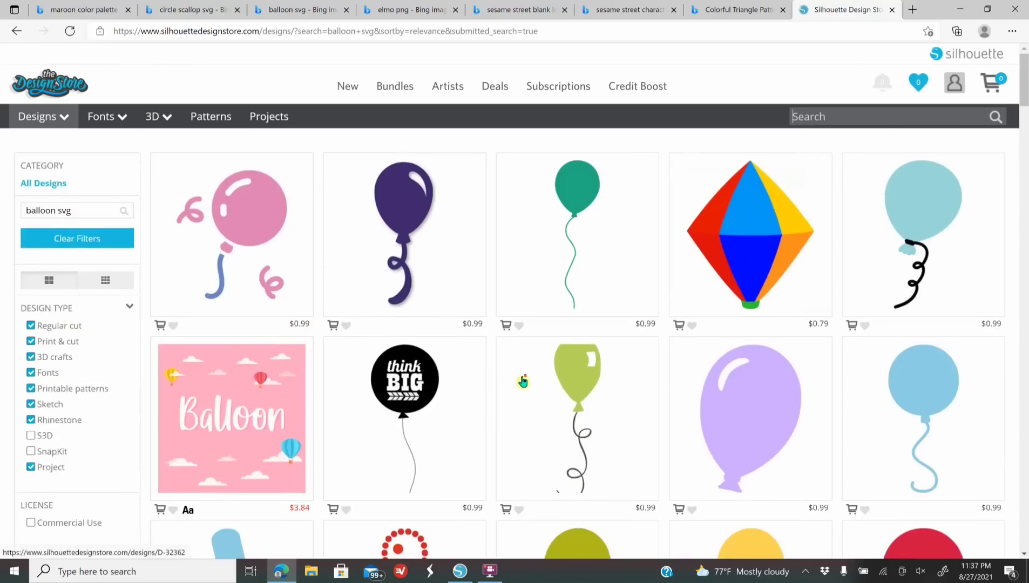
- Browse the balloon search results, check the details of the owned Balloons bunch design and close the store page
scroll(523, 381, down, 15)
click(463, 414)
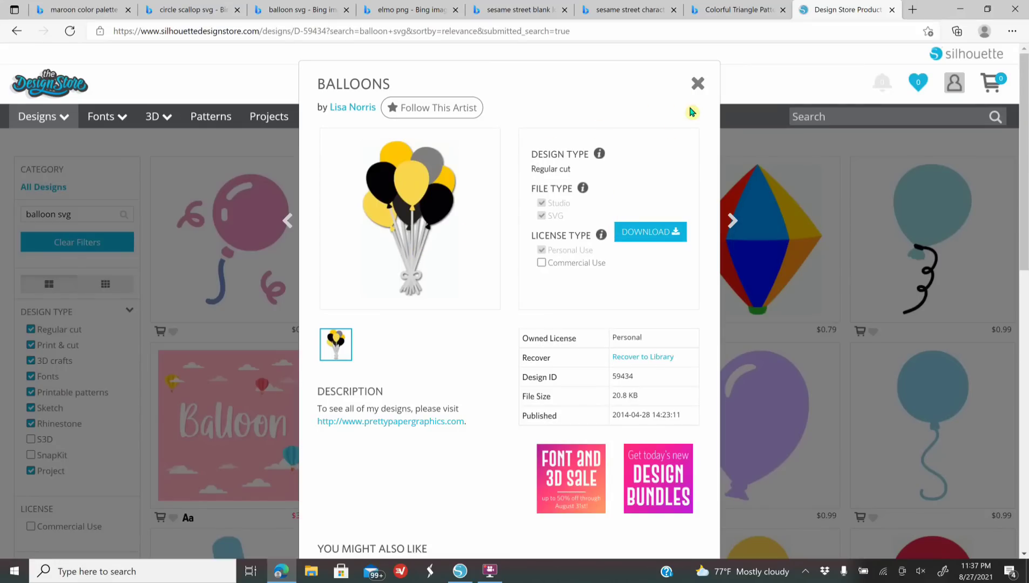
click(698, 86)
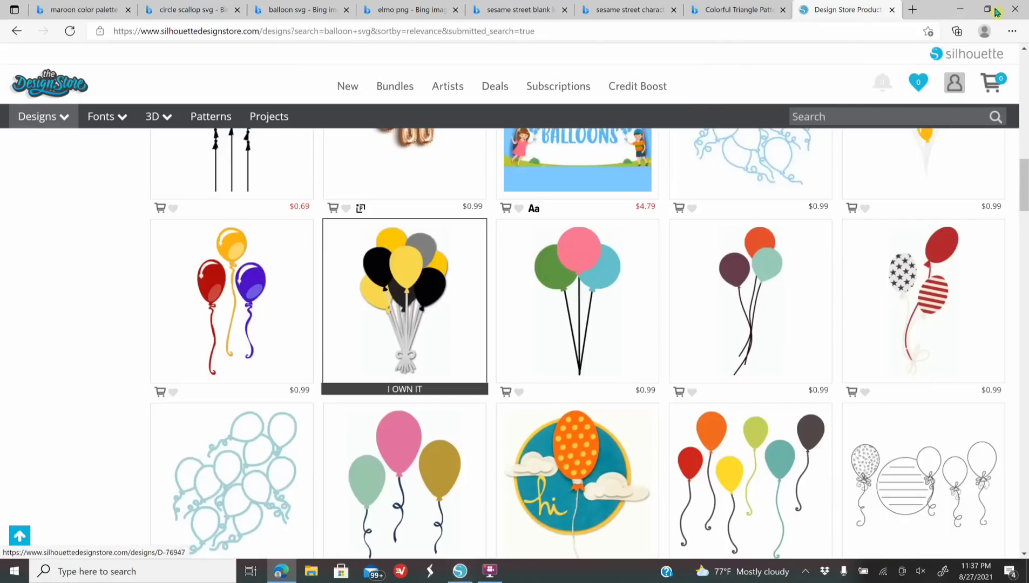
click(892, 14)
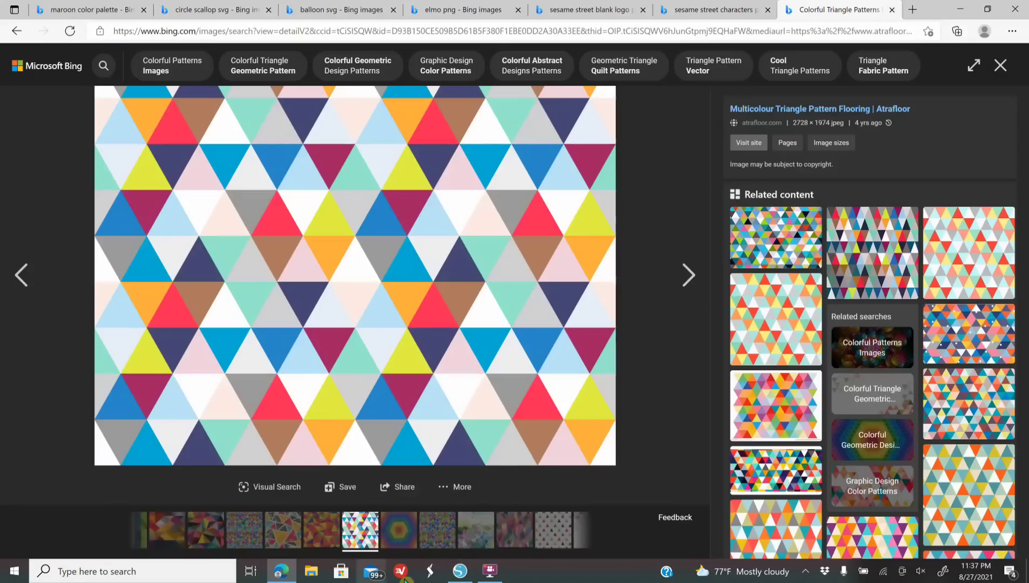
- Switch to Silhouette Studio and merge the "balloons" design from the library into the current document
click(465, 574)
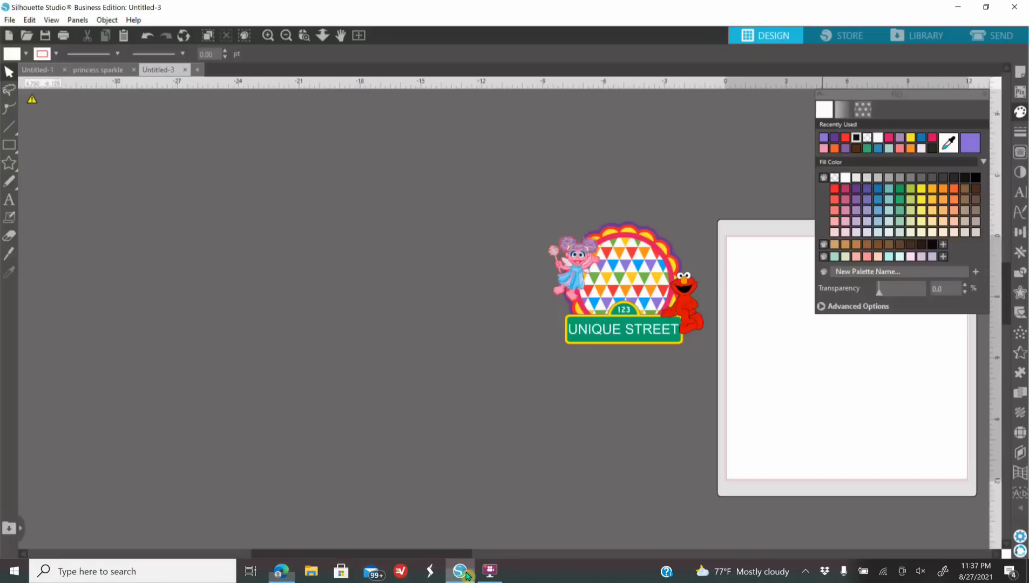
click(921, 35)
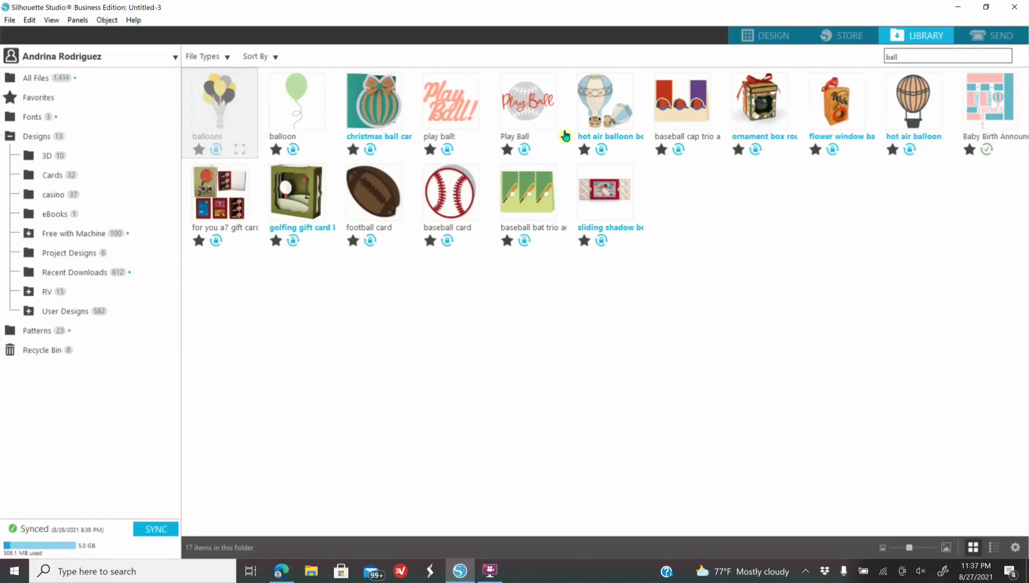
right_click(222, 100)
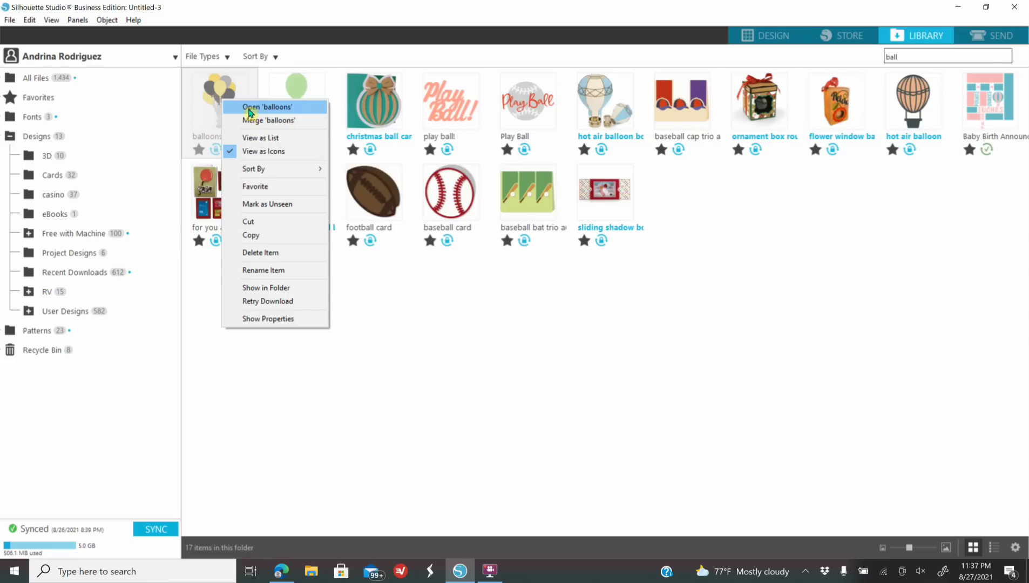
click(253, 120)
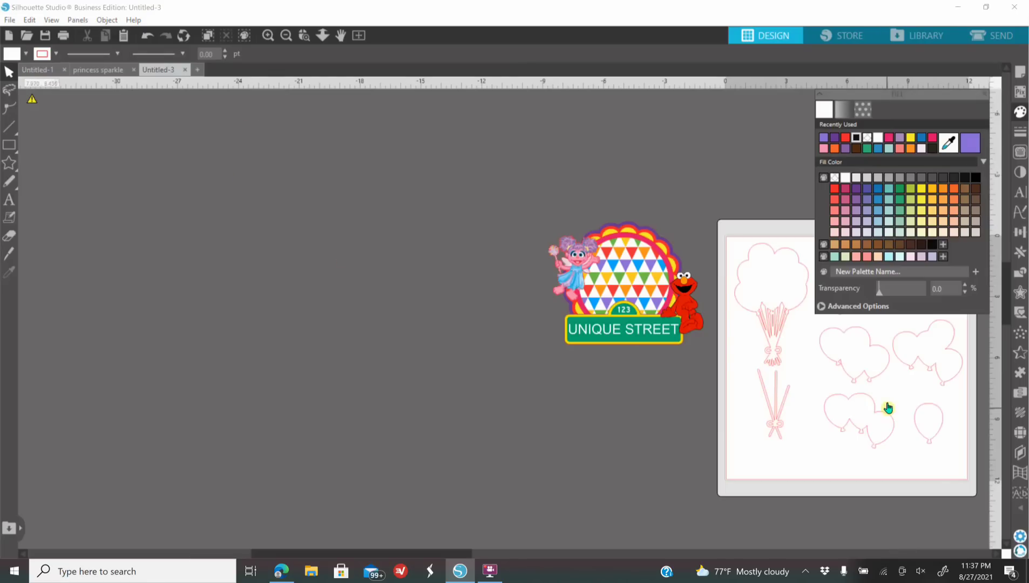
- Move the merged balloon set off the mat to the left of the badge and fill it with black
drag(875, 383, 425, 319)
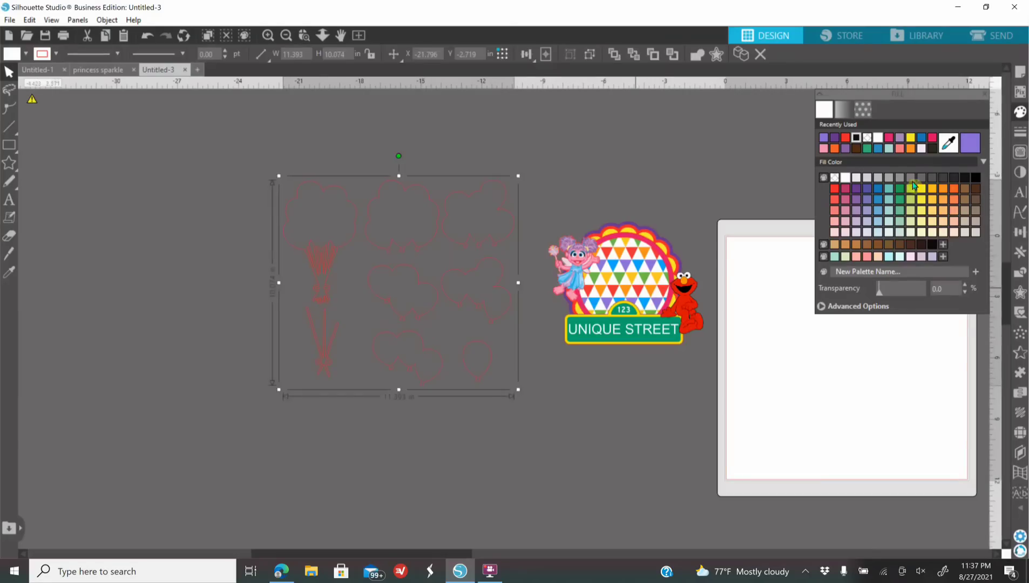
click(857, 139)
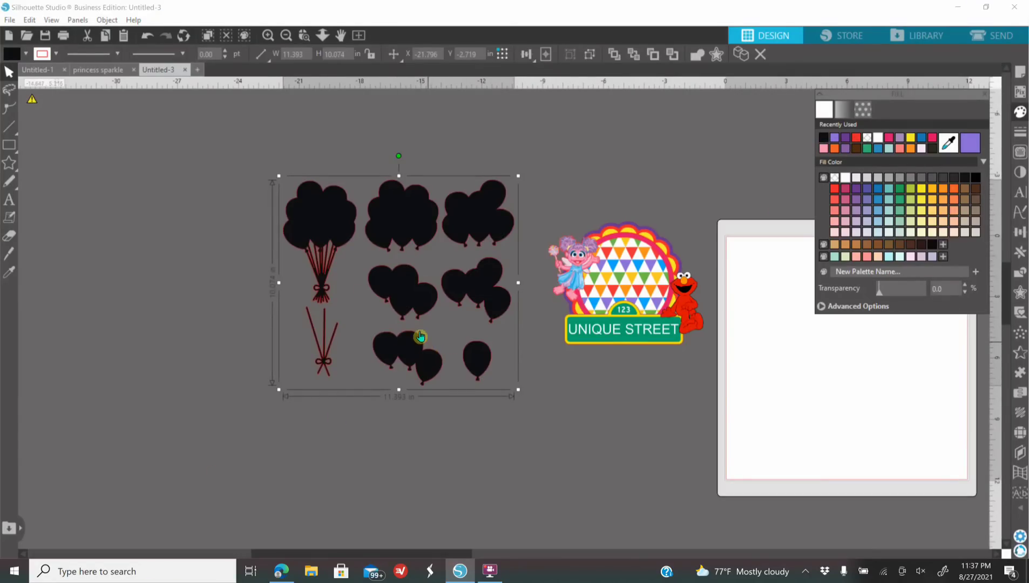
- Shift the black balloon set slightly down and ungroup it into separate pieces
drag(392, 320, 383, 340)
right_click(384, 339)
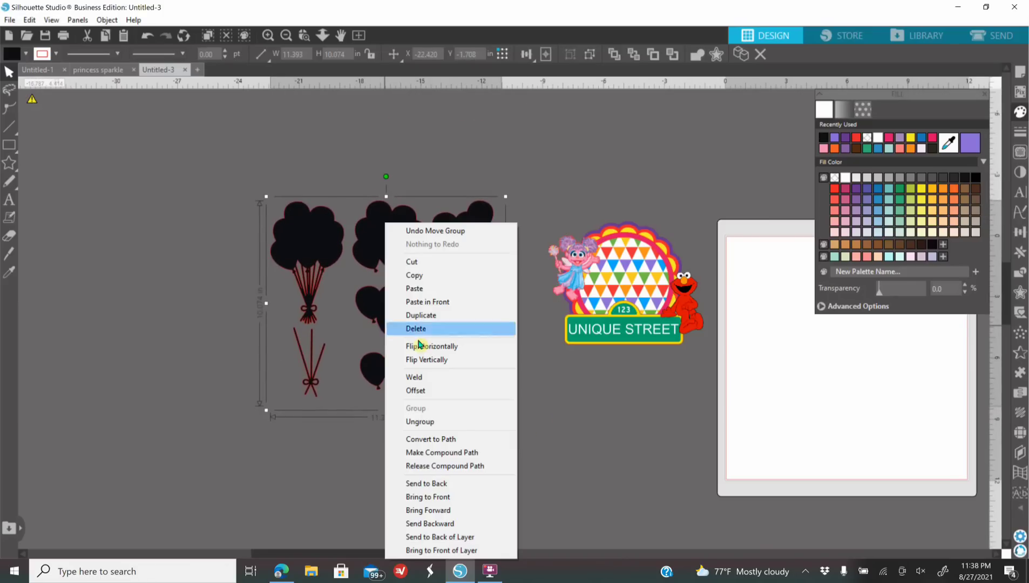
click(458, 422)
click(571, 446)
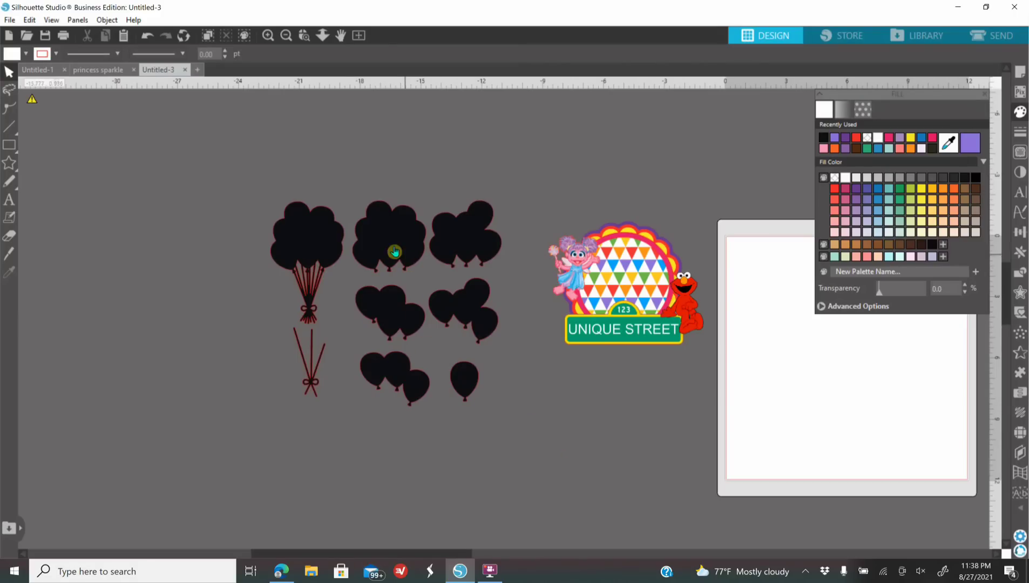
- Fill the full balloon bunch silhouette and the separate strings-with-bow piece with white
click(325, 252)
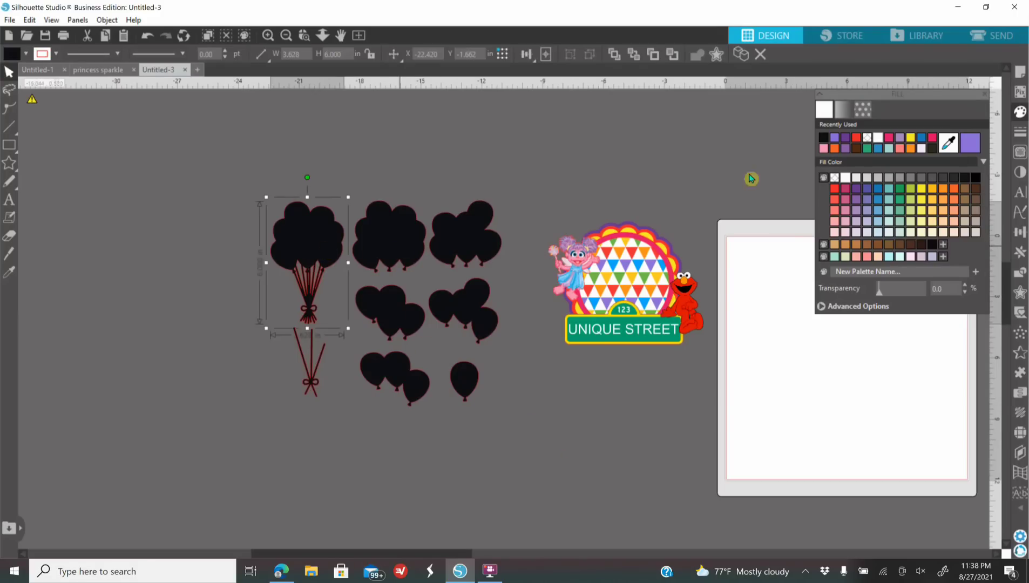
click(884, 138)
click(316, 384)
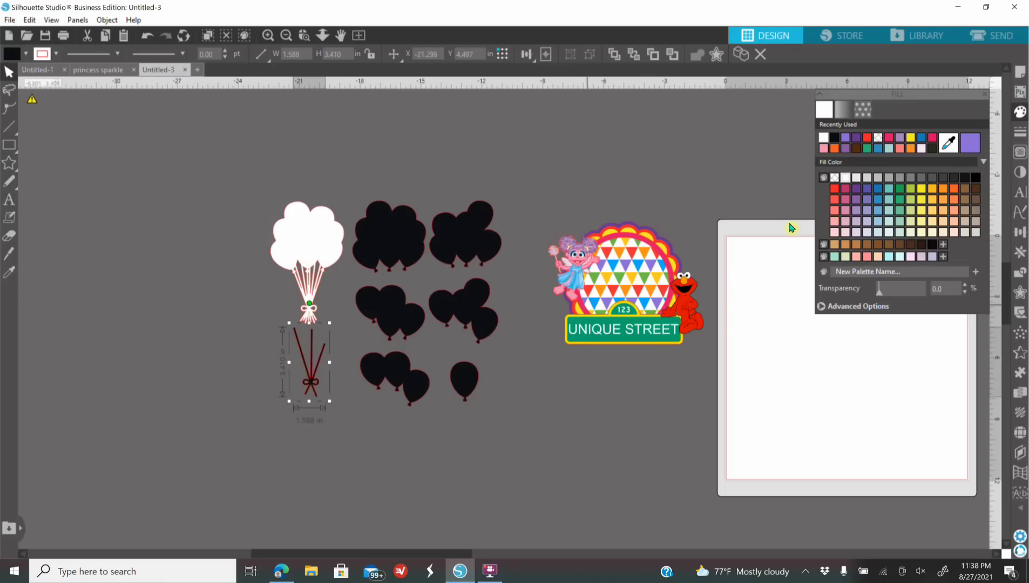
click(826, 139)
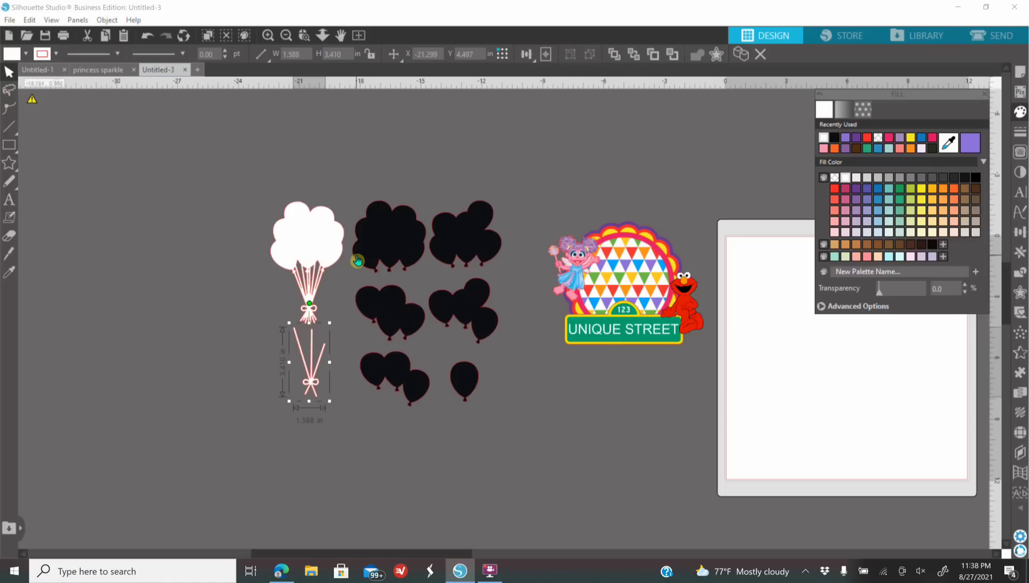
- Fill the two largest black balloon clusters hot pink and blue, and stack them in that order on the white bunch
click(394, 248)
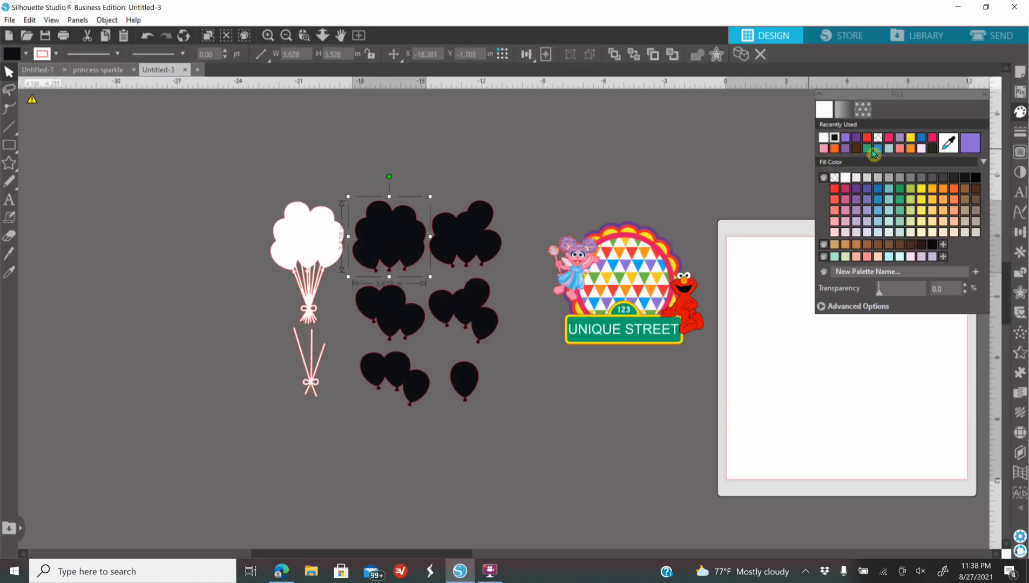
click(886, 143)
drag(411, 257, 327, 255)
click(471, 243)
drag(471, 243, 318, 256)
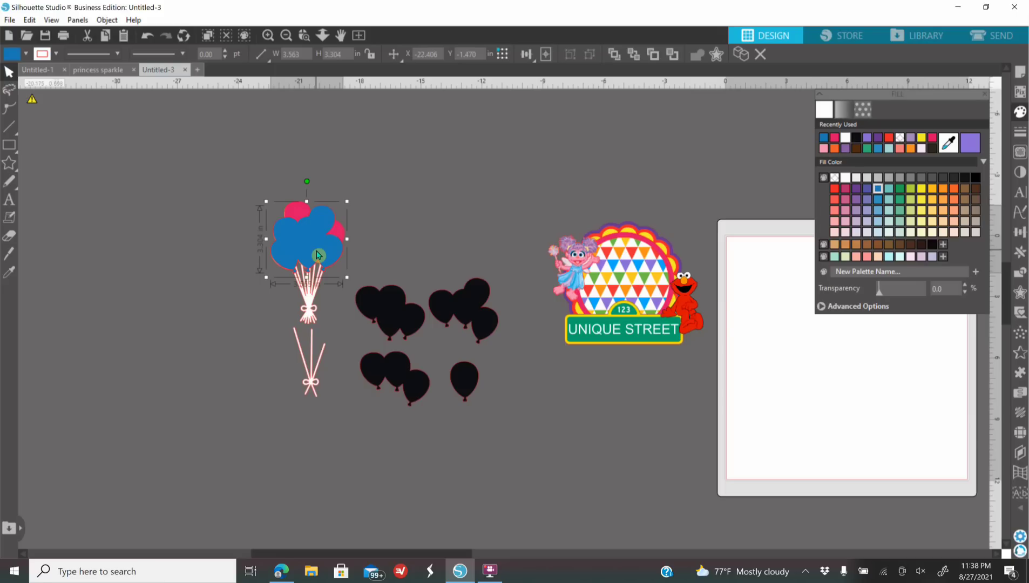
drag(318, 255, 317, 256)
- Fill the single balloon yellow and the middle three-balloon cluster purple, and place both on the bunch
click(465, 381)
drag(464, 380, 296, 227)
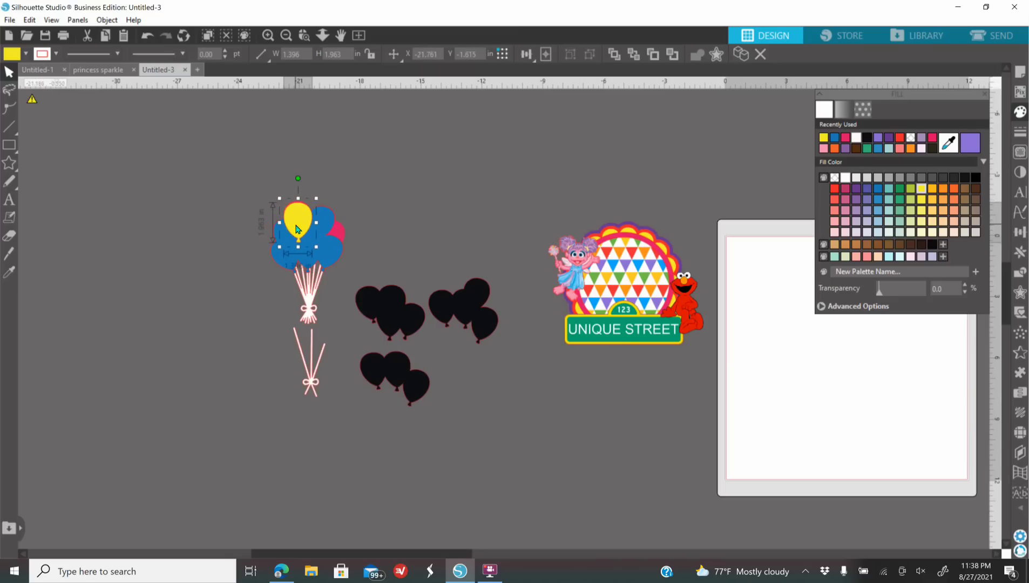
click(390, 307)
drag(390, 307, 316, 242)
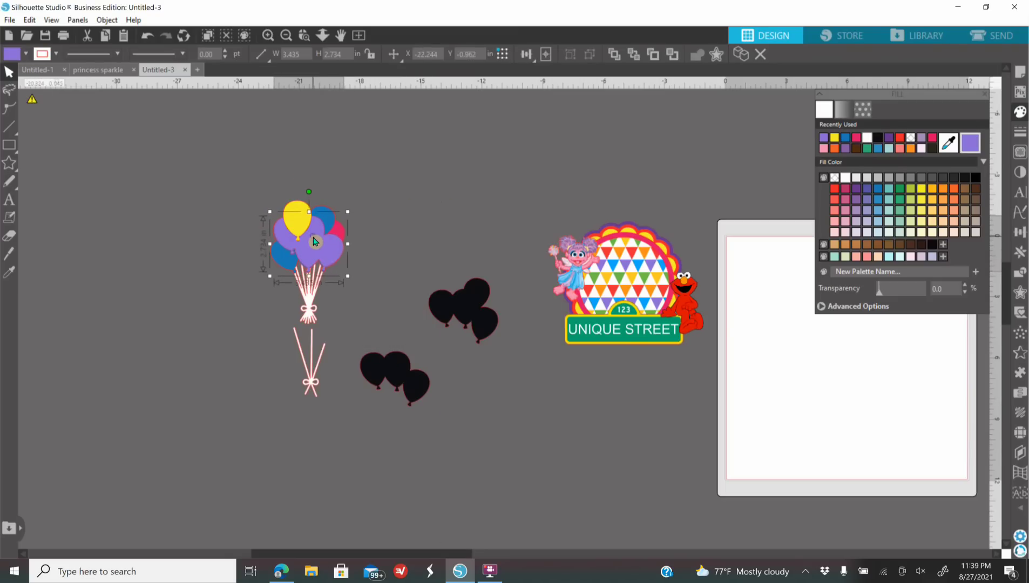
- Fill the lower three-balloon cluster with green and set it aside to the left of the bunch
click(457, 485)
click(390, 372)
drag(379, 367, 407, 289)
drag(335, 276, 335, 260)
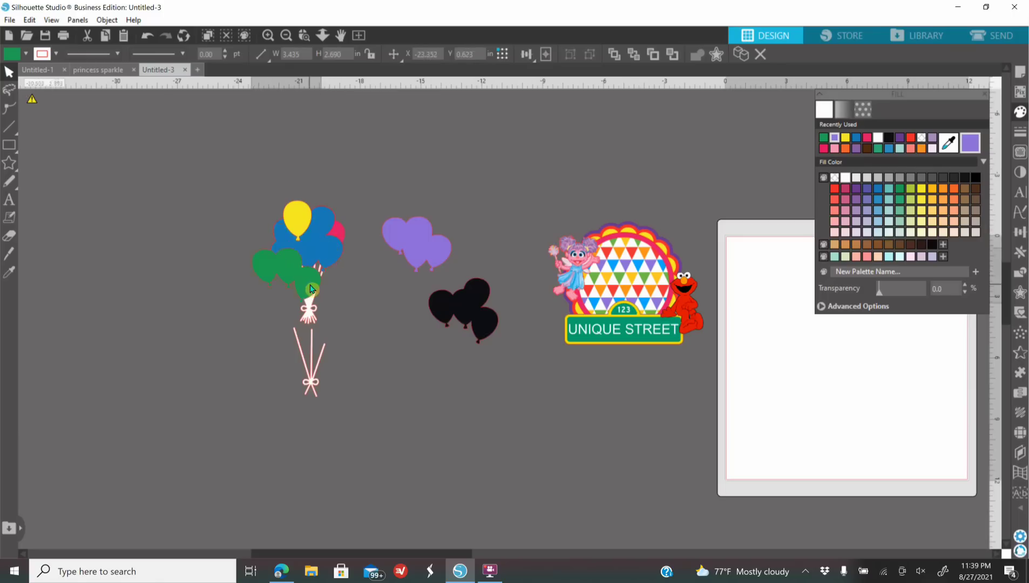
key(ctrl+z)
drag(337, 257, 198, 256)
- Recolor the purple three-balloon cluster green and position it over the balloon bunch
click(329, 258)
right_click(328, 255)
click(367, 448)
click(386, 234)
click(824, 137)
drag(386, 232, 309, 239)
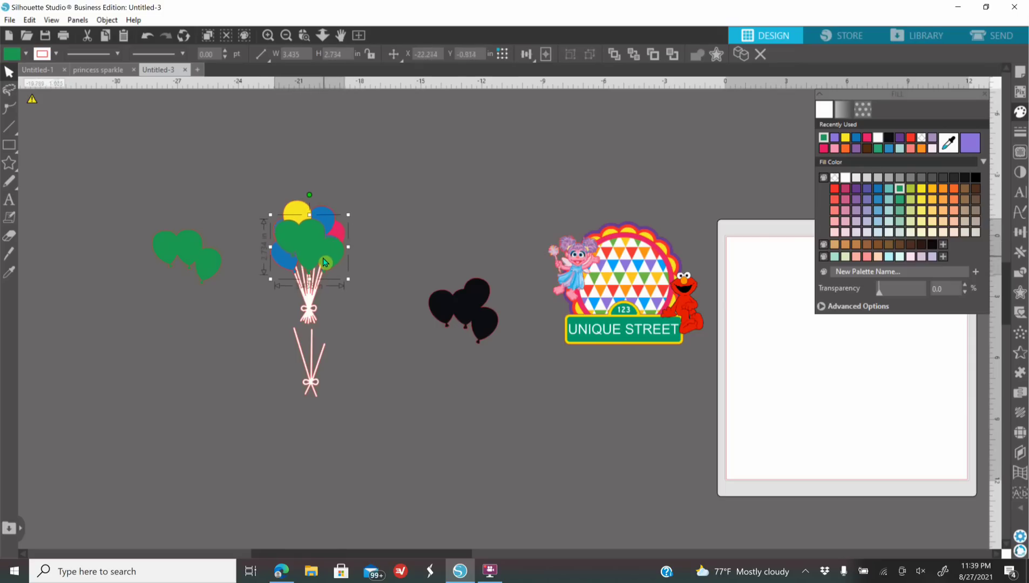
- Bring the spare green three-balloon cluster to the front, align it on the bunch and fill it with light pink
click(417, 211)
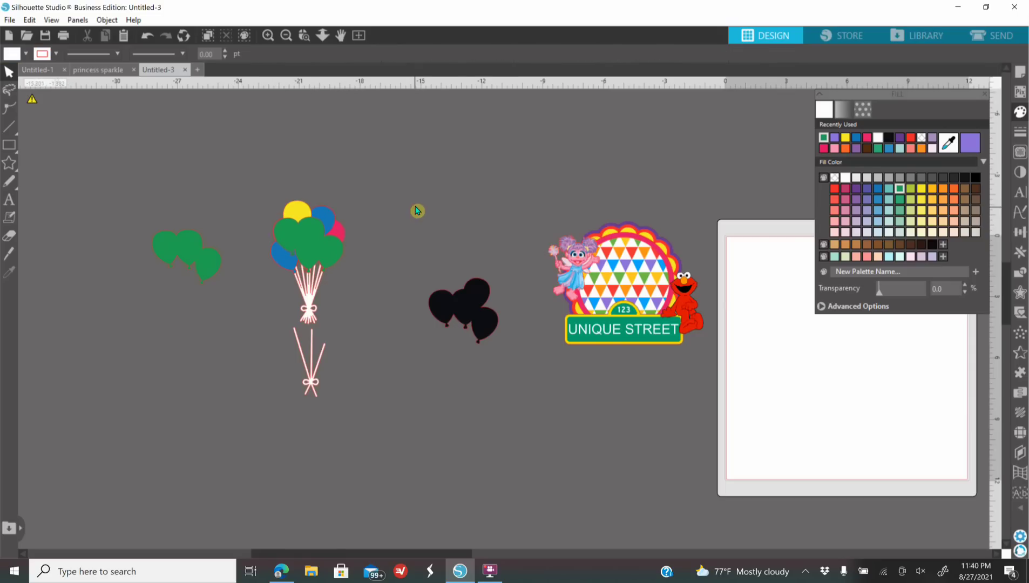
right_click(184, 236)
click(227, 490)
drag(206, 269, 328, 257)
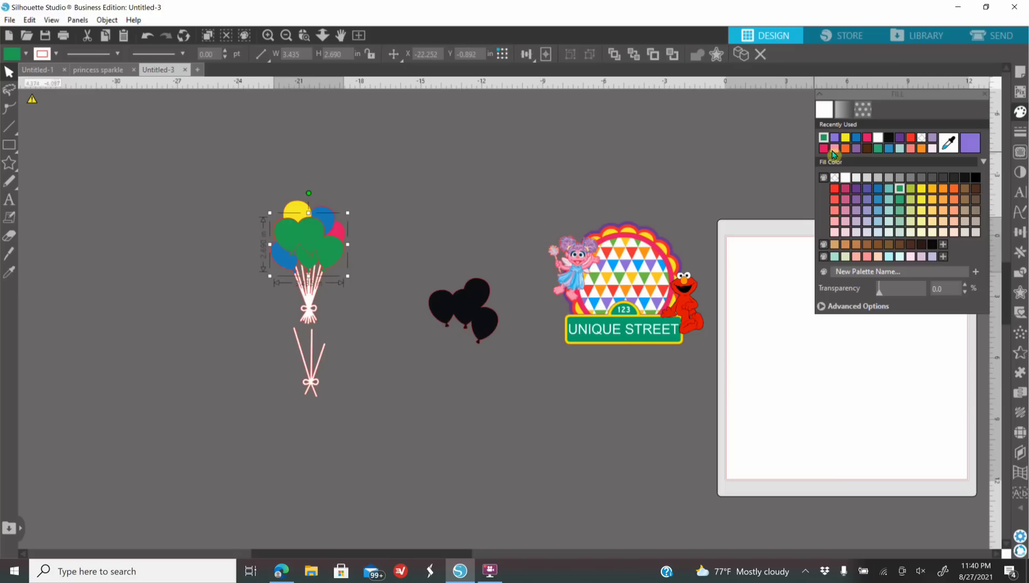
click(835, 148)
- Move the green, light pink and yellow balloon pieces off the bunch to reach the layers beneath them
right_click(470, 314)
click(522, 247)
drag(488, 333, 281, 326)
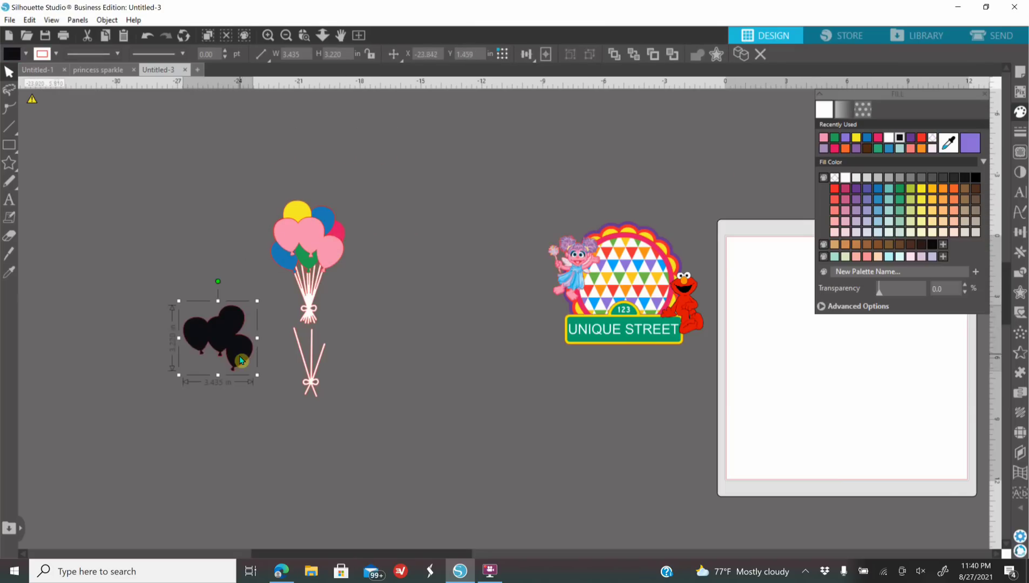
key(ctrl+z)
drag(331, 260, 436, 255)
drag(305, 205, 203, 233)
key(ctrl+z)
key(ctrl+z)
key(ctrl+z)
key(ctrl+z)
key(ctrl+z)
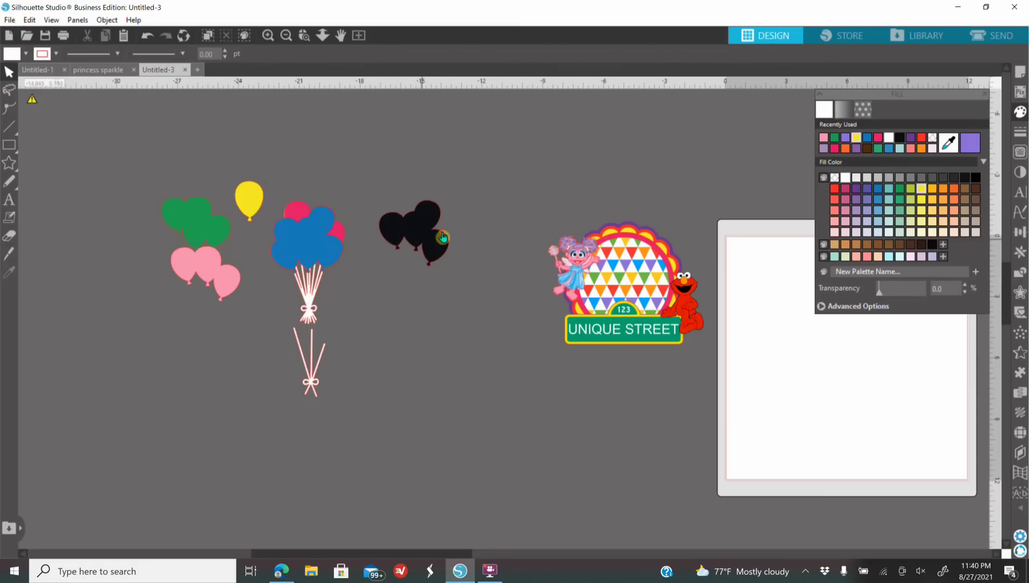
- Recolor the large blue cluster orange and fill the black four-balloon cluster with blue
drag(217, 234, 426, 267)
mouse_move(313, 237)
mouse_down()
mouse_move(350, 318)
mouse_move(328, 248)
mouse_up()
click(306, 252)
click(922, 149)
click(303, 230)
click(878, 189)
- Stack the green, light pink and yellow pieces back on the bunch, with a second yellow balloon at its center
drag(404, 255, 310, 243)
drag(207, 262, 311, 234)
drag(242, 201, 310, 239)
key(Escape)
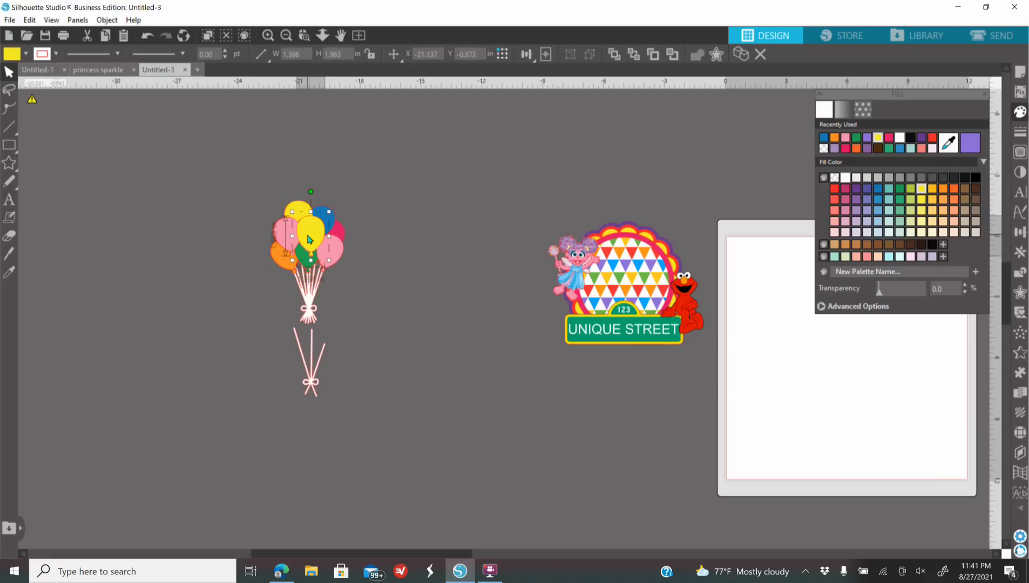
- Fill the center yellow balloon with red, then add a purple copy of it over the bunch's left side
click(835, 194)
right_click(297, 231)
click(419, 232)
click(970, 143)
drag(323, 243, 288, 244)
click(456, 290)
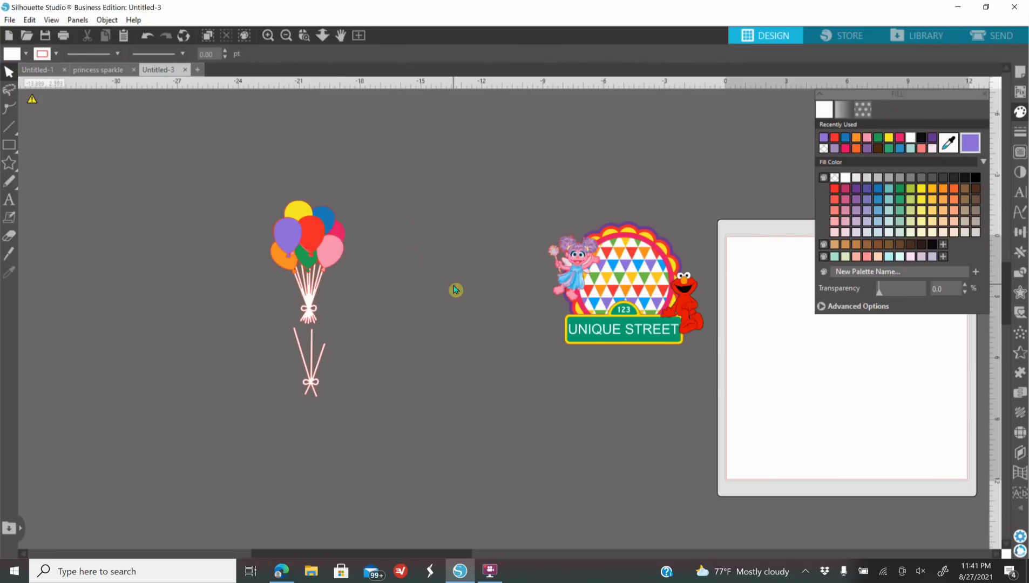
- Pull the balloon layers apart to examine how the bunch is stacked, and undo the moves
click(269, 35)
click(205, 216)
drag(205, 216, 301, 241)
drag(423, 212, 485, 174)
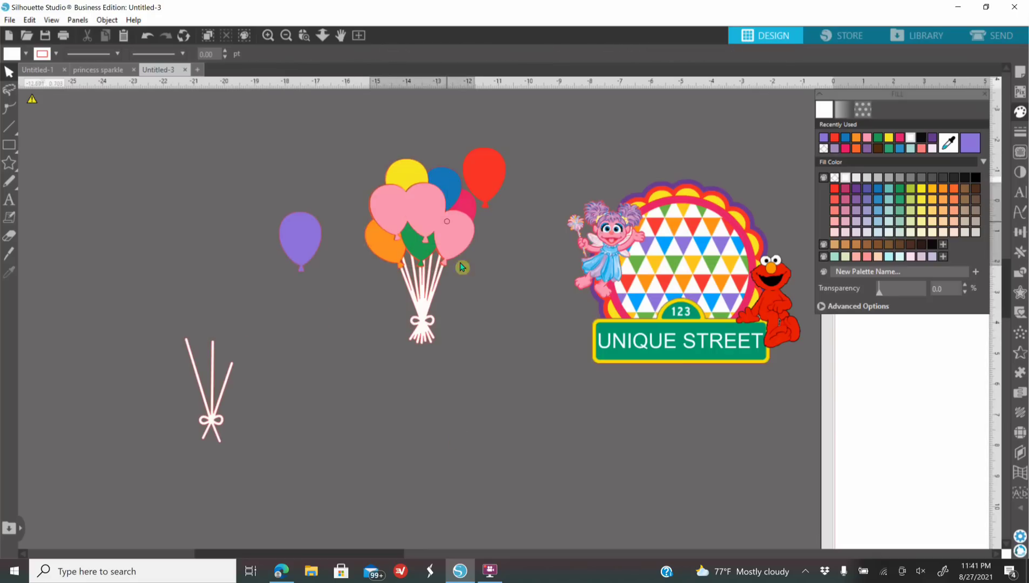
drag(411, 233, 448, 302)
drag(410, 205, 414, 152)
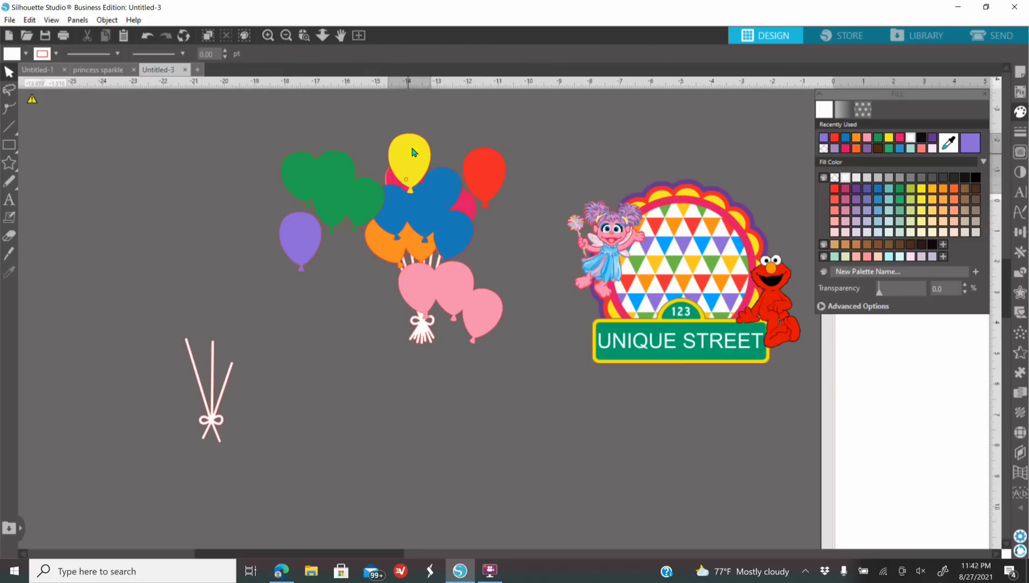
click(147, 35)
click(148, 37)
click(148, 36)
click(148, 37)
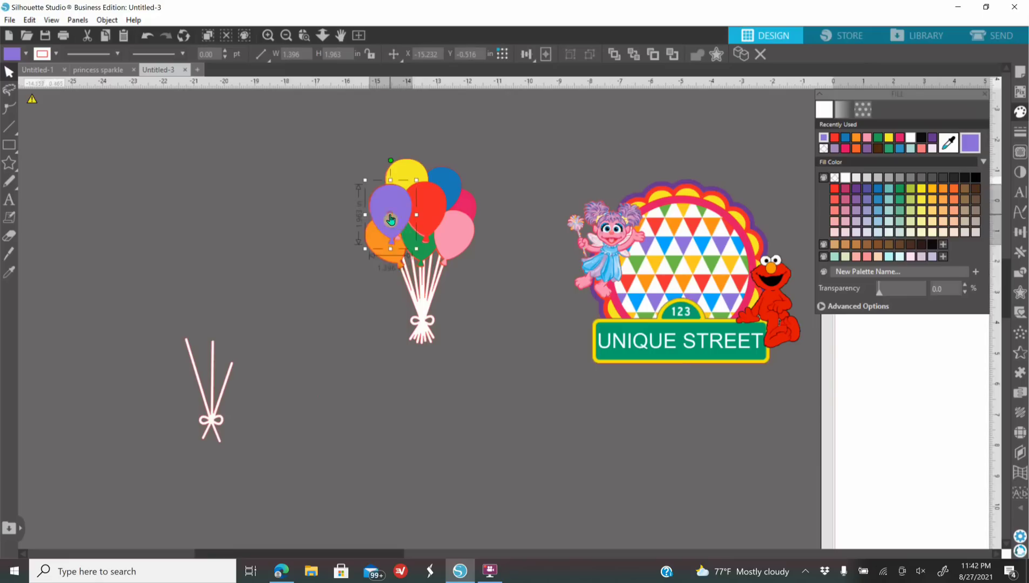
- Place the separate white strings and bow over the bunch's strings and group all the balloon pieces together
right_click(359, 403)
drag(211, 421, 426, 328)
click(448, 340)
drag(314, 160, 501, 381)
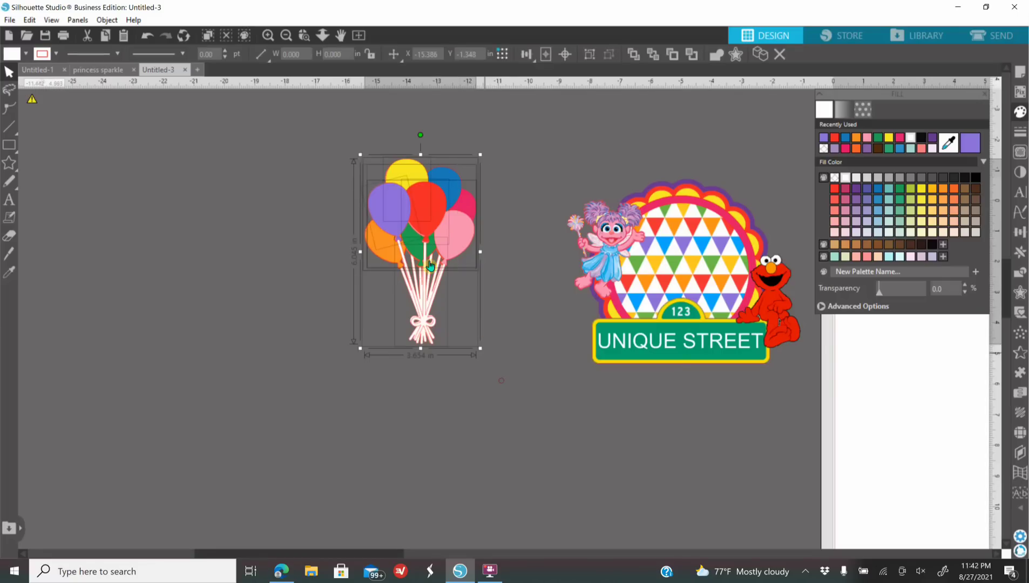
right_click(430, 263)
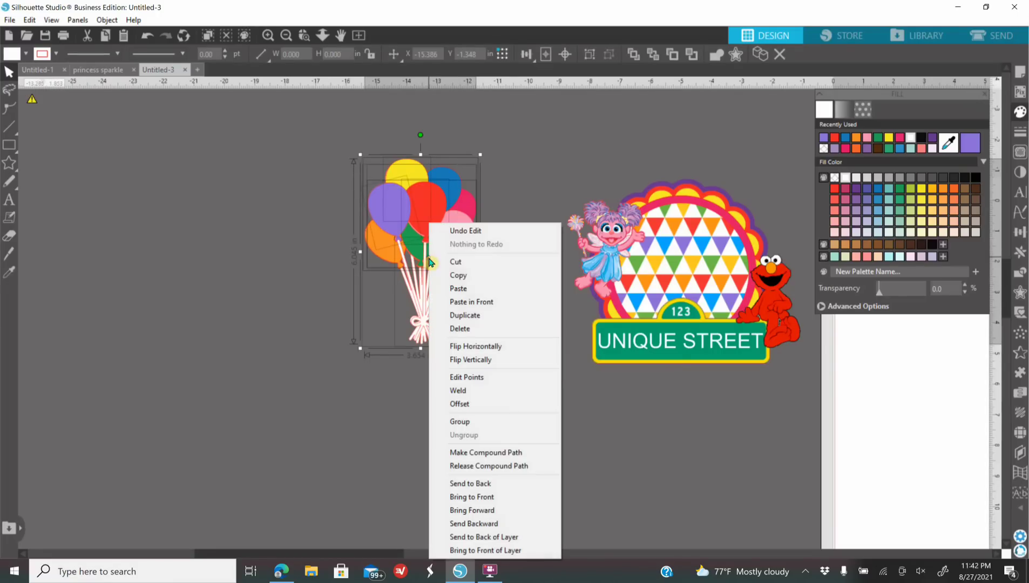
click(471, 422)
- Move the grouped balloon bunch onto the badge's right side beside Elmo and scale it down slightly
drag(424, 328, 481, 344)
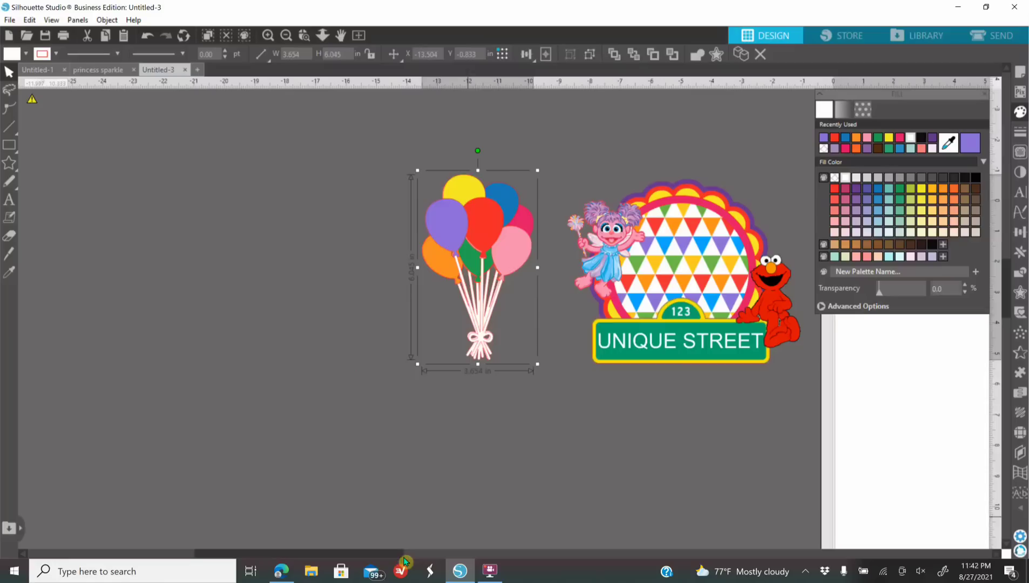
drag(401, 554, 516, 554)
drag(158, 336, 416, 289)
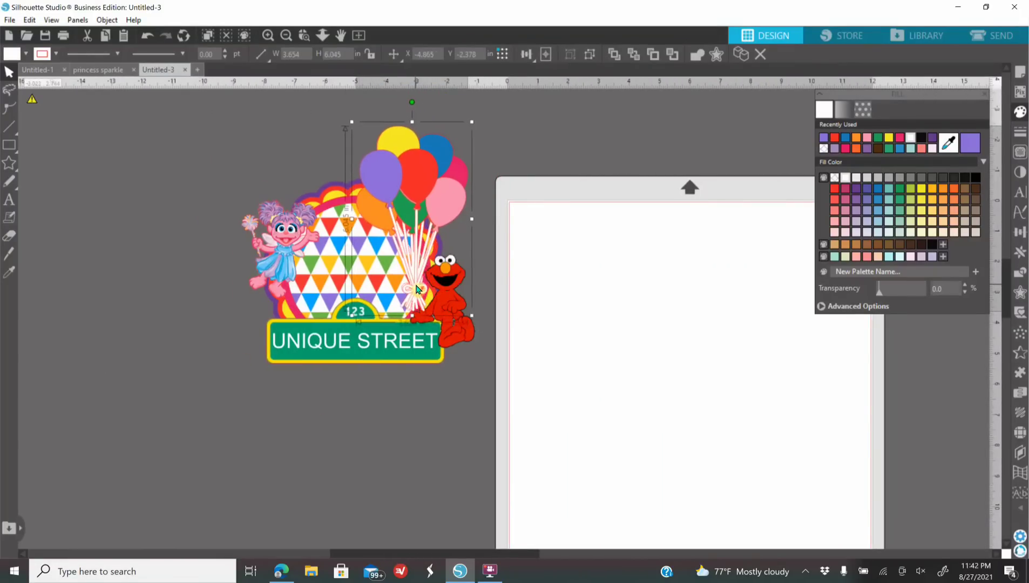
click(625, 337)
drag(440, 185, 442, 186)
drag(473, 119, 444, 165)
drag(437, 206, 452, 201)
click(572, 280)
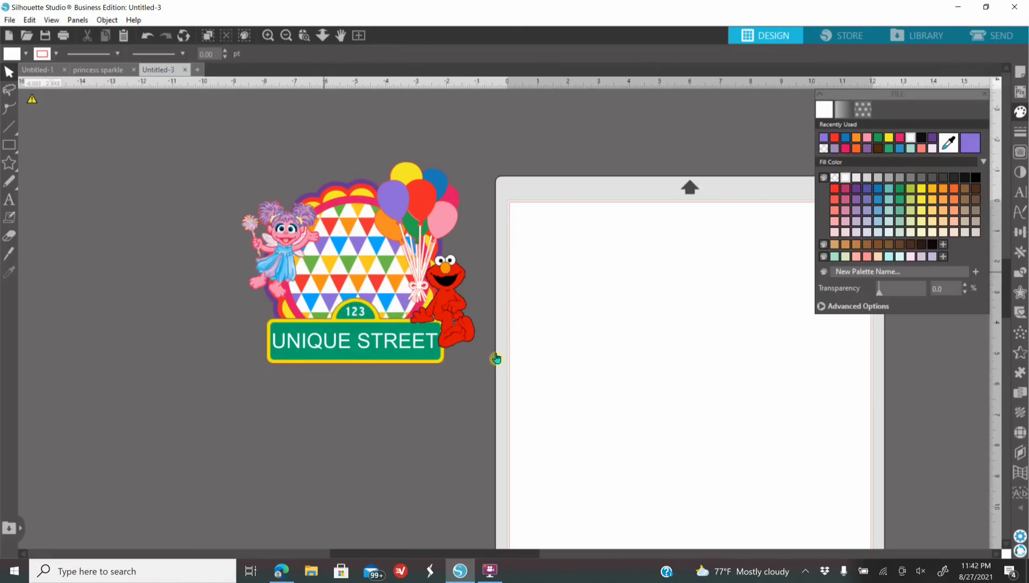
- Add the text "2" on the mat and fill it with purple
click(267, 38)
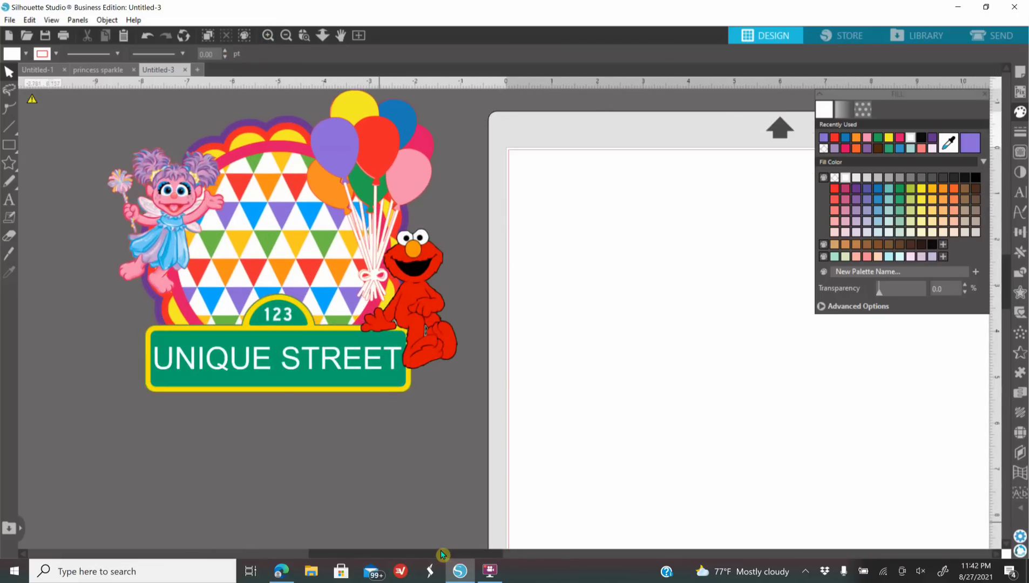
drag(440, 555, 401, 553)
scroll(402, 545, up, 3)
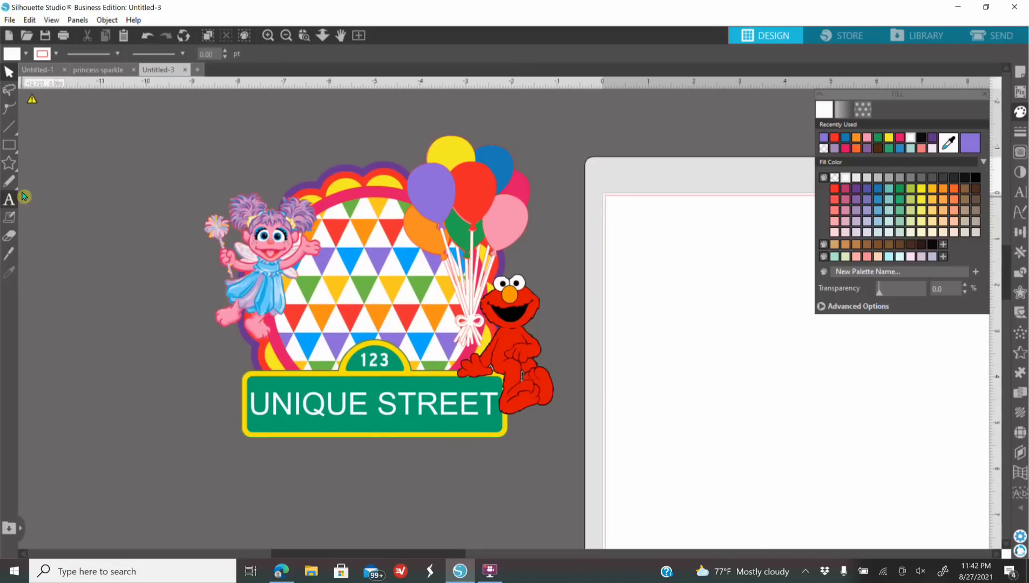
click(9, 204)
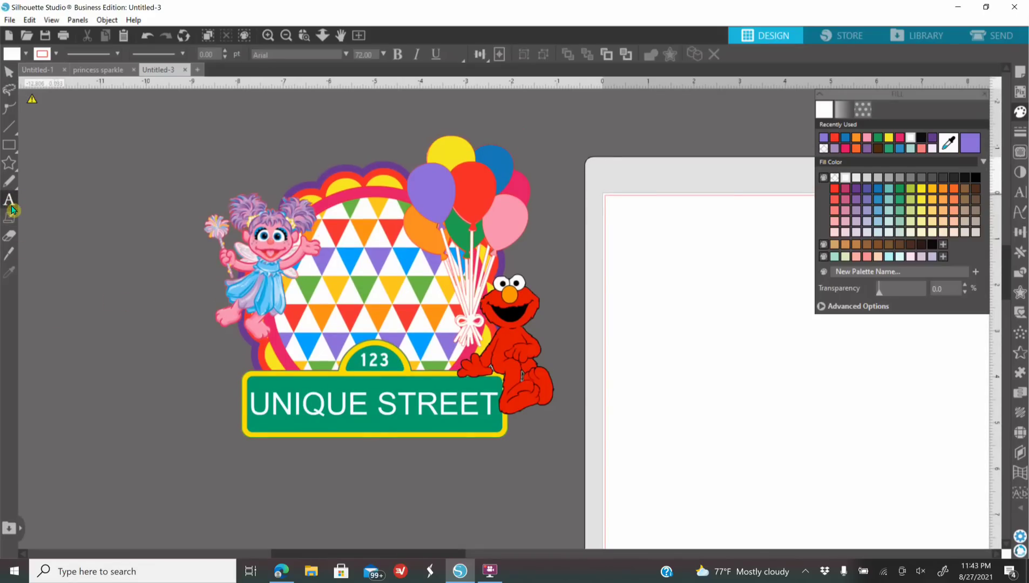
click(660, 309)
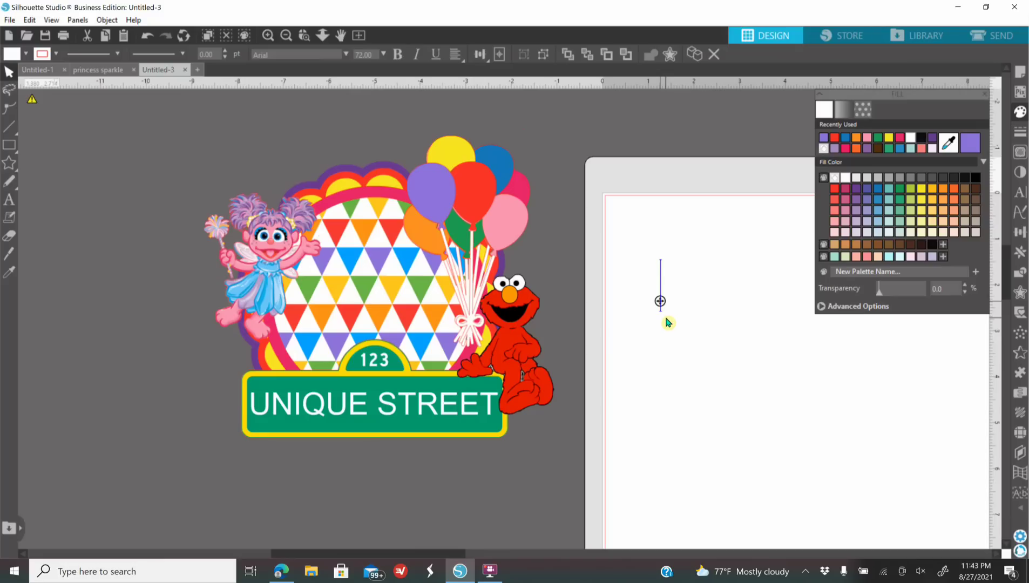
text(2)
click(581, 180)
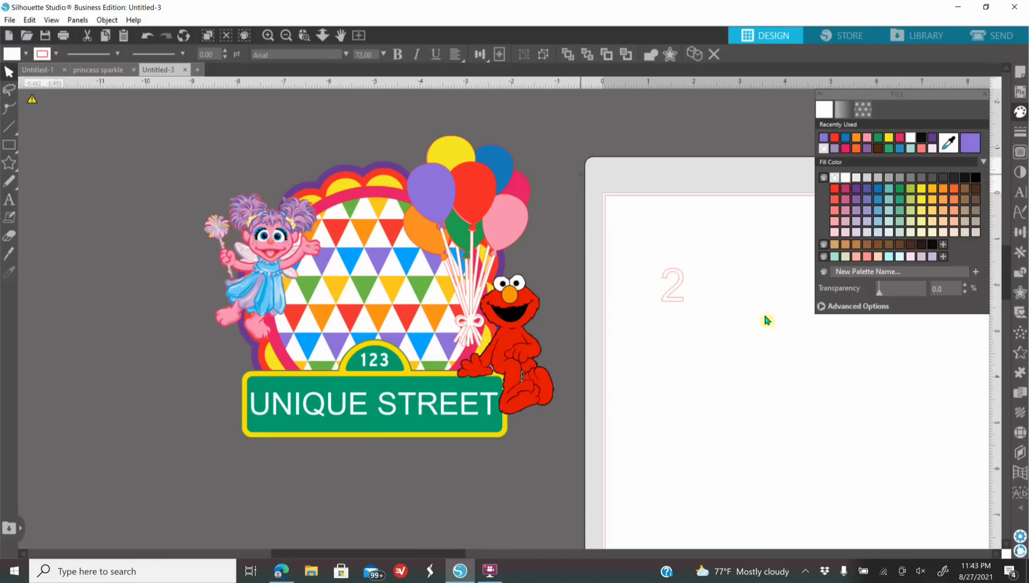
click(679, 306)
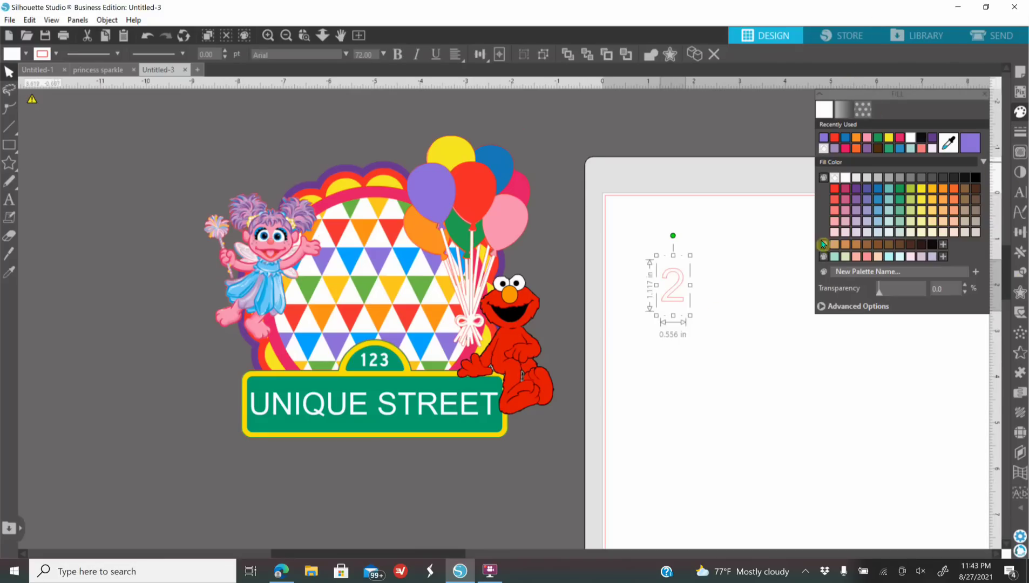
click(824, 140)
- Set the "2" in Berlin Sans FB Demi, enlarge it to about 1.63 in wide and move it toward the mat's upper-left corner
click(1014, 193)
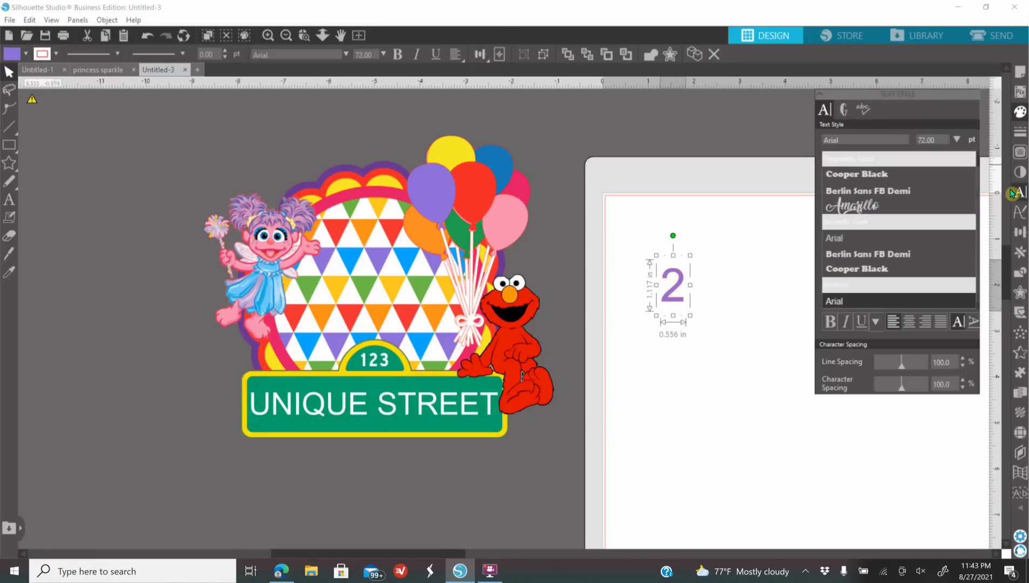
click(867, 191)
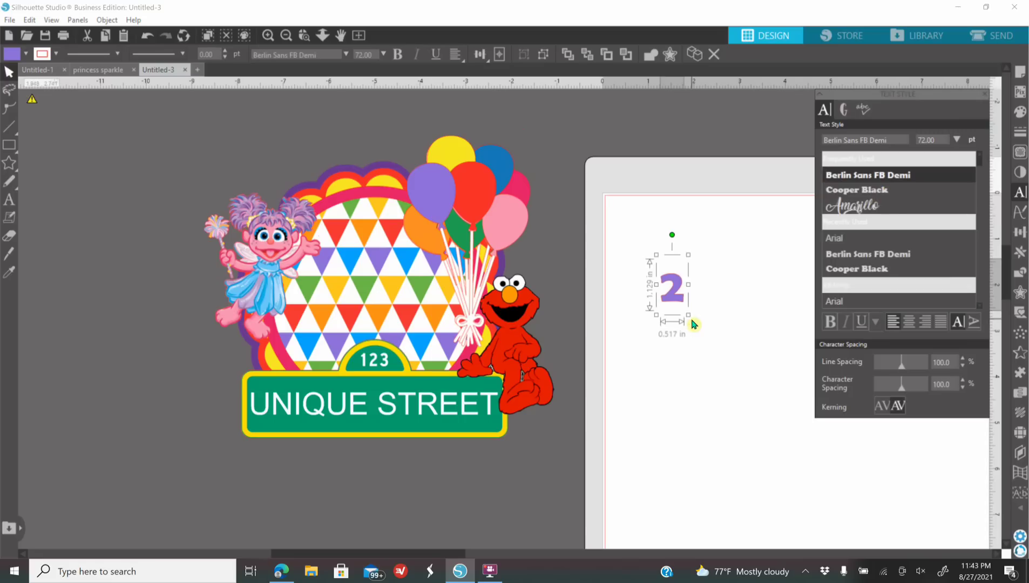
drag(688, 315, 726, 448)
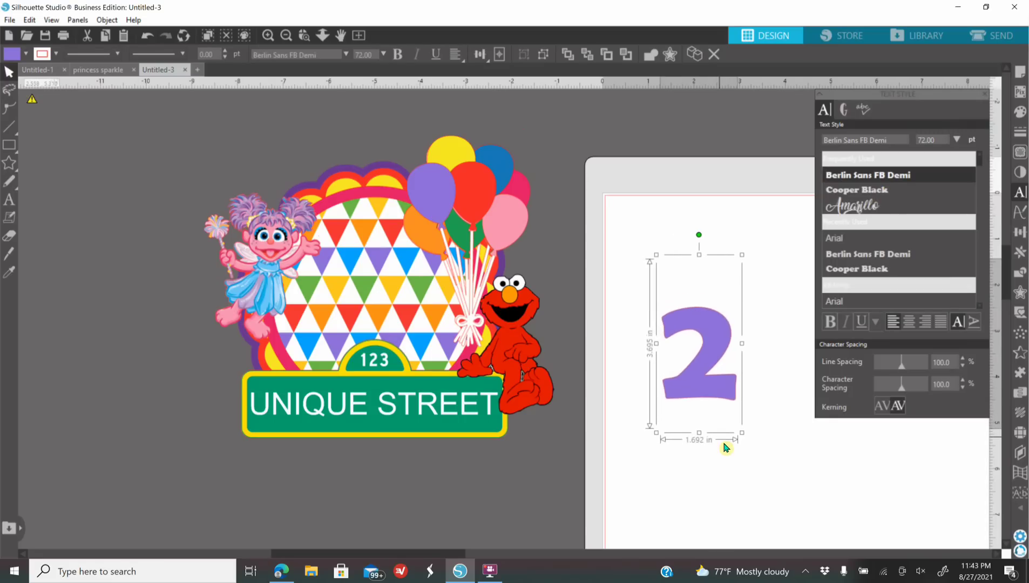
drag(716, 382, 684, 337)
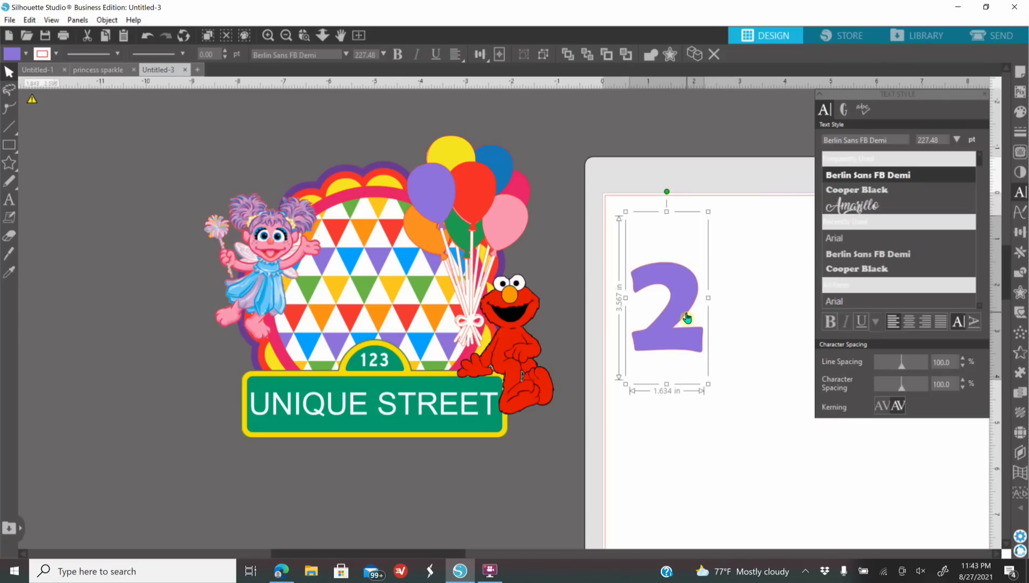
- Fill the "2" with pink, try it on the badge and move it back to the mat's upper-left corner
click(1023, 113)
click(897, 140)
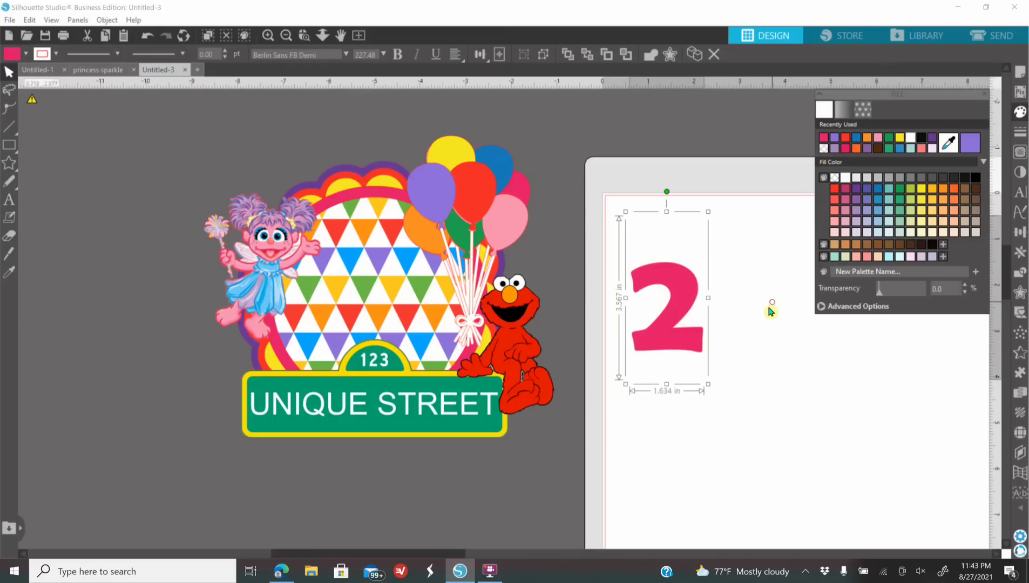
drag(685, 349, 391, 285)
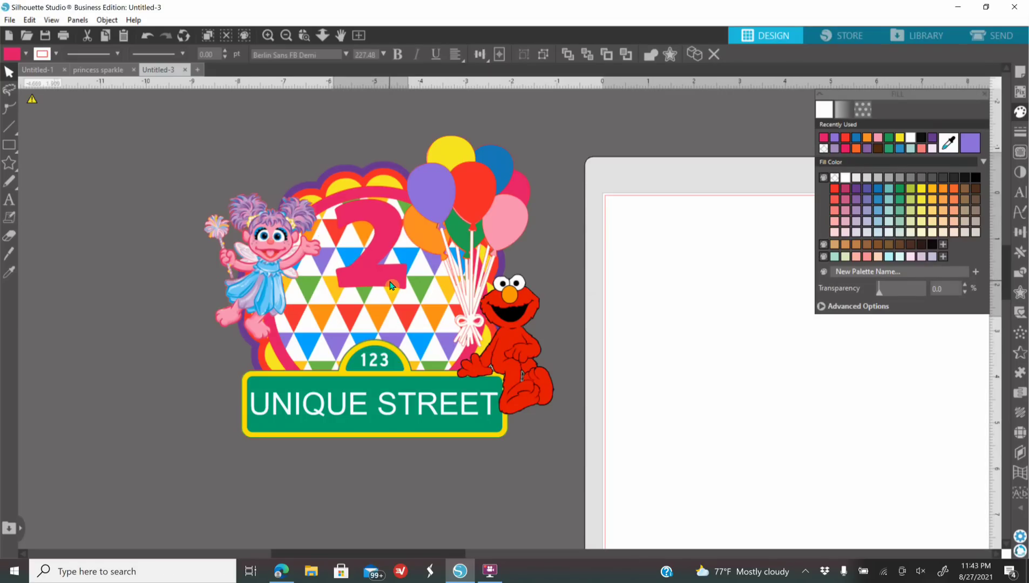
click(391, 286)
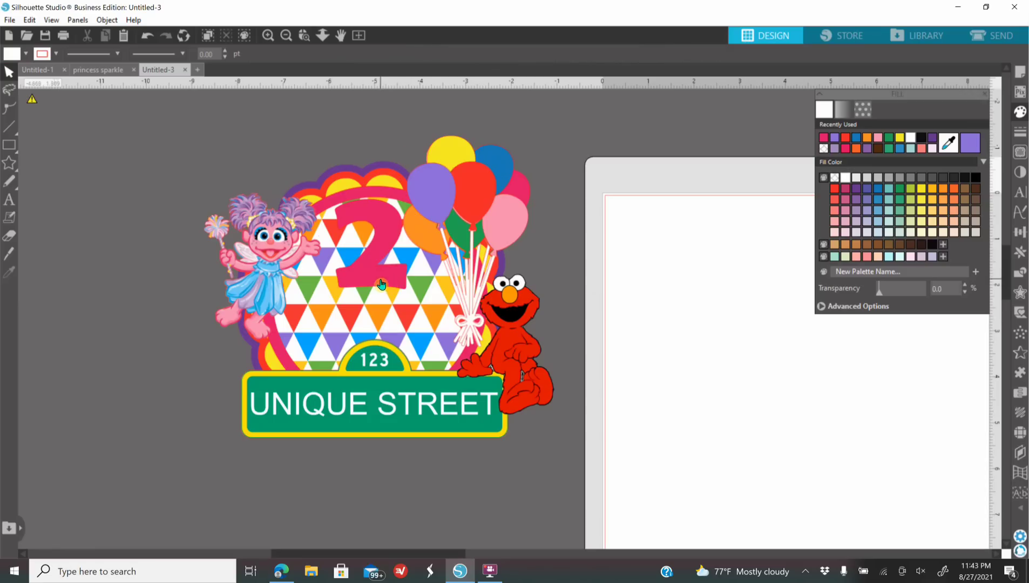
drag(381, 285, 666, 303)
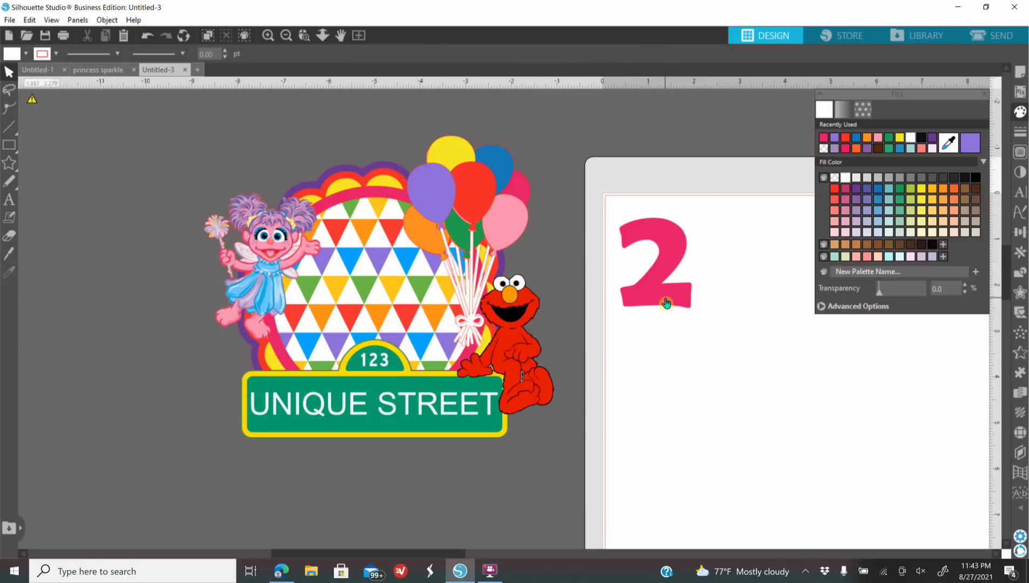
- Offset the pink "2" by 0.060 in with rounded corners and fill the offset with yellow
click(666, 303)
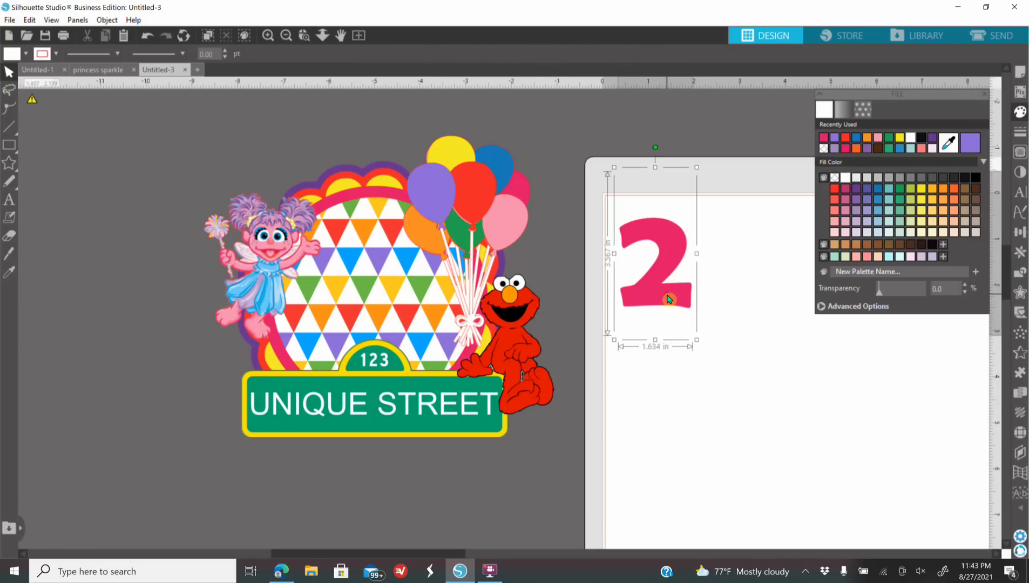
click(1020, 293)
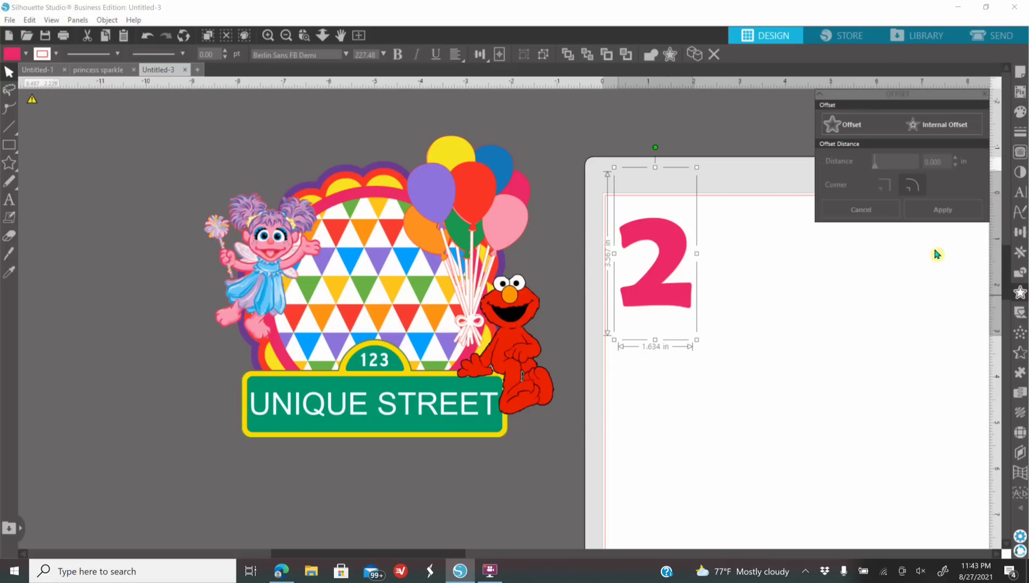
click(852, 127)
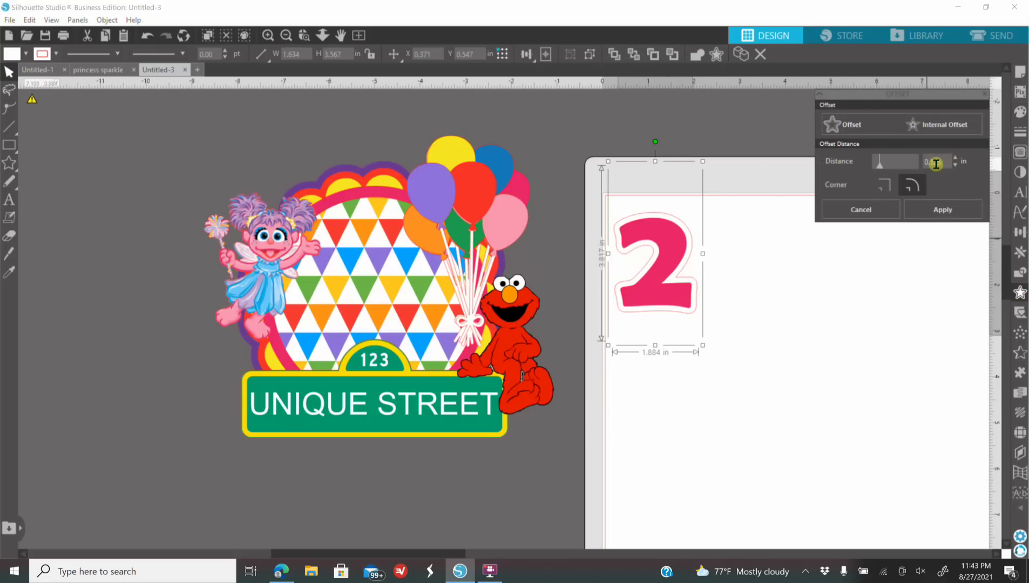
click(956, 166)
click(956, 166)
click(956, 166)
click(956, 167)
click(956, 166)
click(956, 167)
click(955, 166)
click(956, 166)
click(956, 167)
click(956, 167)
click(956, 167)
click(956, 166)
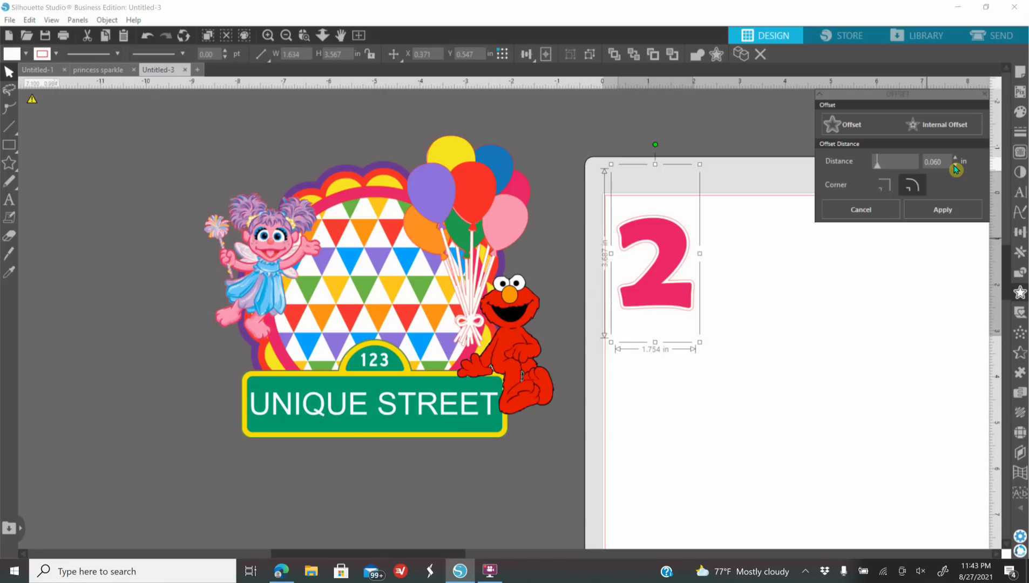
click(1020, 112)
click(901, 143)
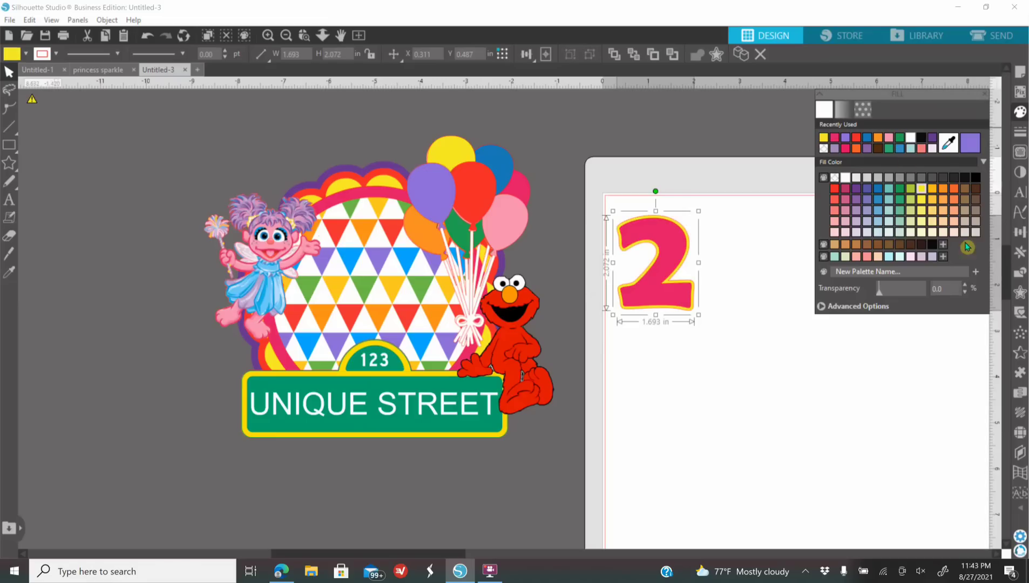
- Offset the yellow outline of the "2" by 0.065 in and fill the new layer with blue
click(1020, 295)
click(845, 126)
click(955, 166)
click(955, 165)
click(955, 166)
click(955, 166)
click(955, 166)
click(955, 166)
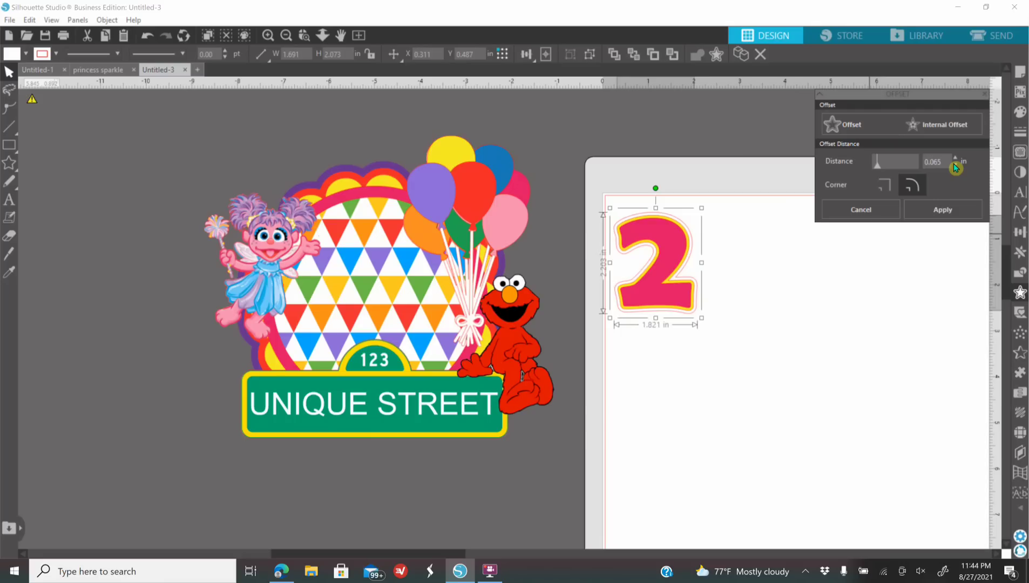
click(1021, 112)
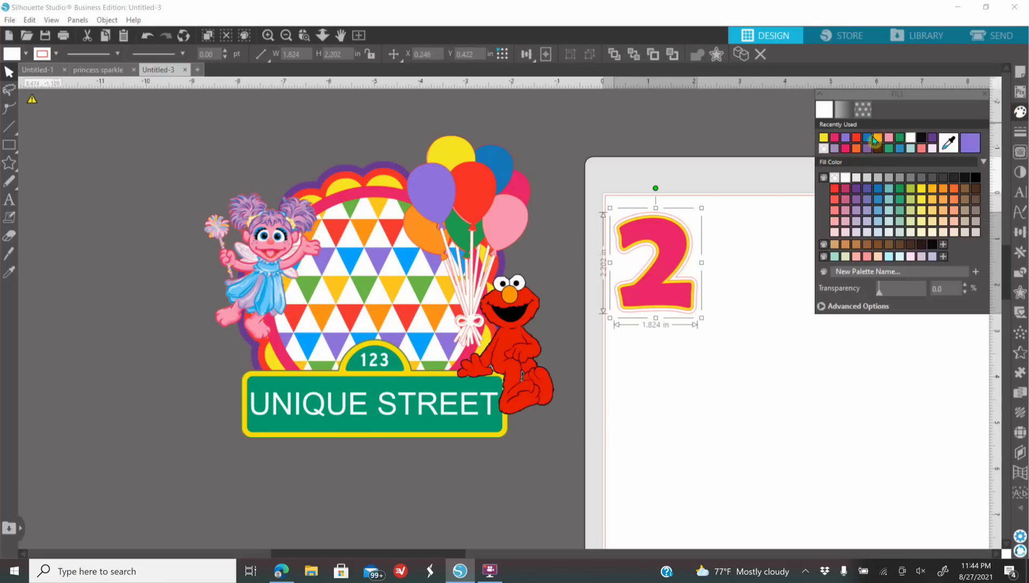
click(865, 138)
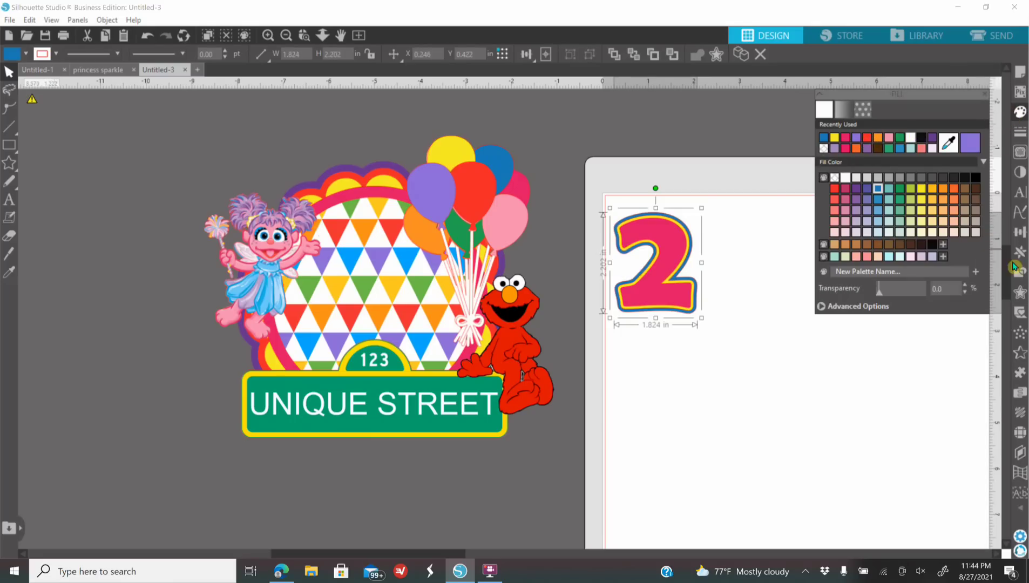
- Offset the blue layer of the "2" by 0.065 in and fill the new layer with purple
click(1020, 293)
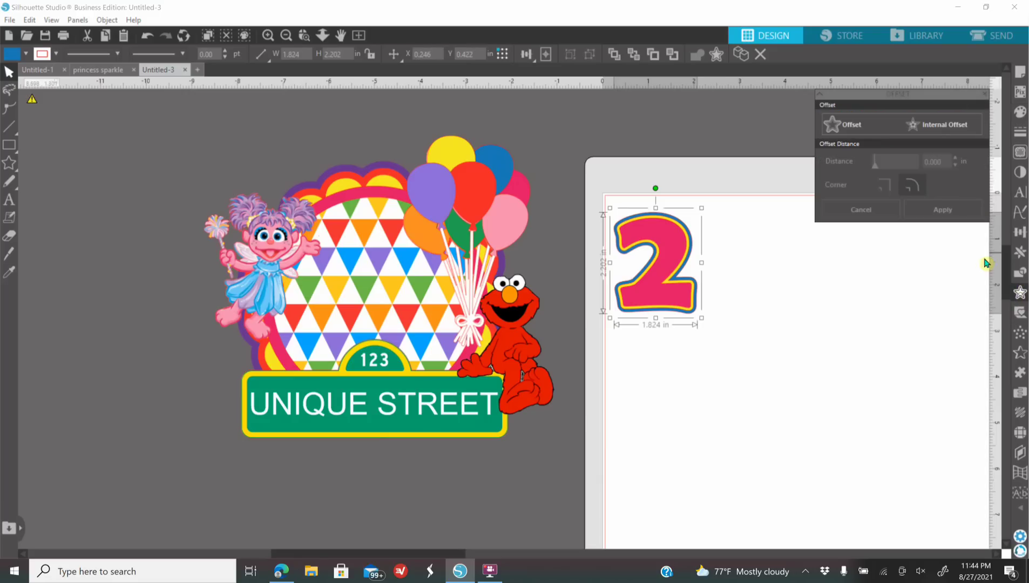
click(836, 132)
click(956, 165)
click(957, 165)
click(957, 165)
click(957, 165)
click(957, 165)
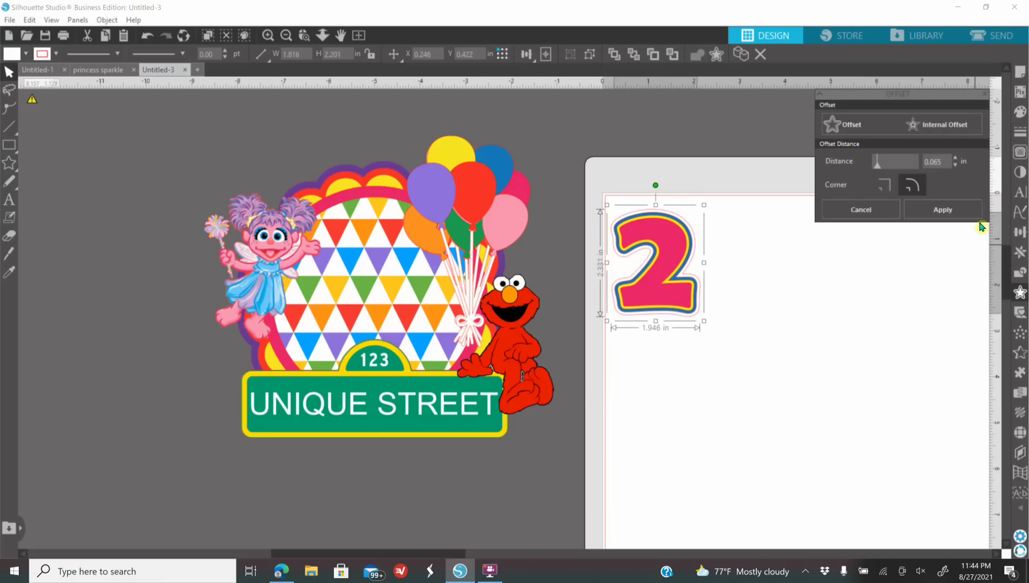
click(967, 212)
click(1020, 112)
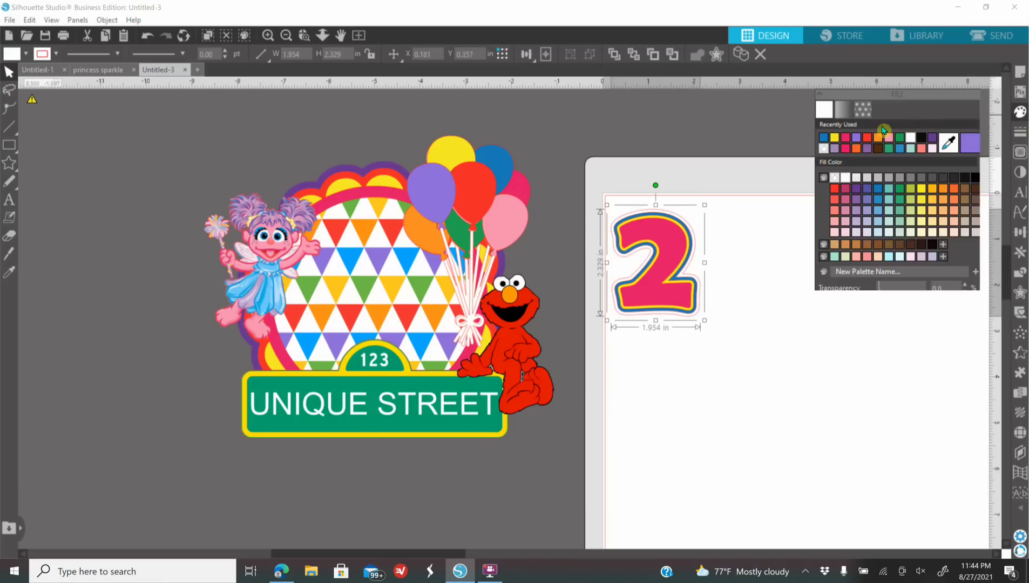
click(857, 137)
- Select all layers of the "2" and set their line color to transparent
click(731, 178)
click(672, 291)
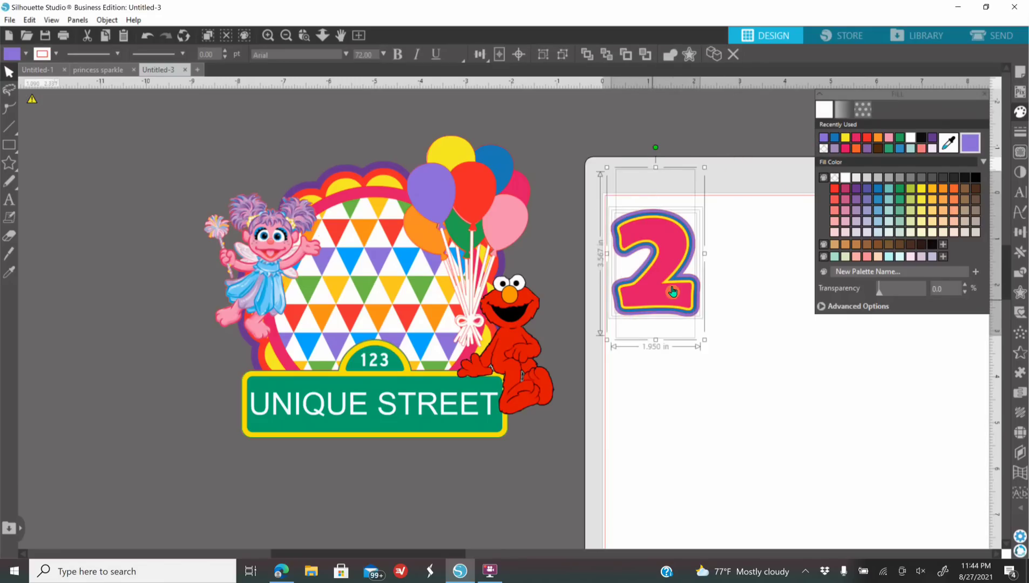
right_click(672, 292)
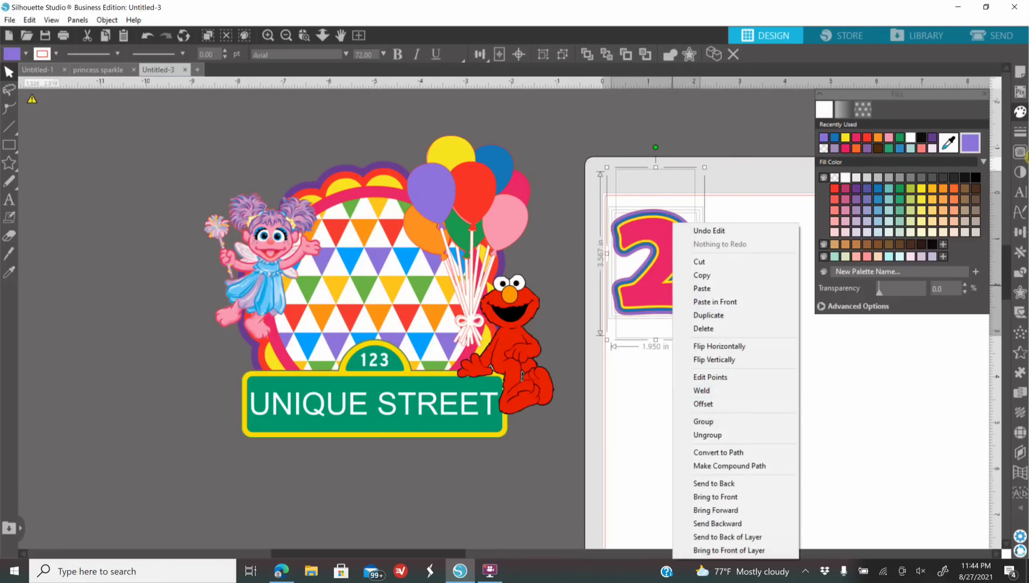
click(1021, 132)
click(844, 112)
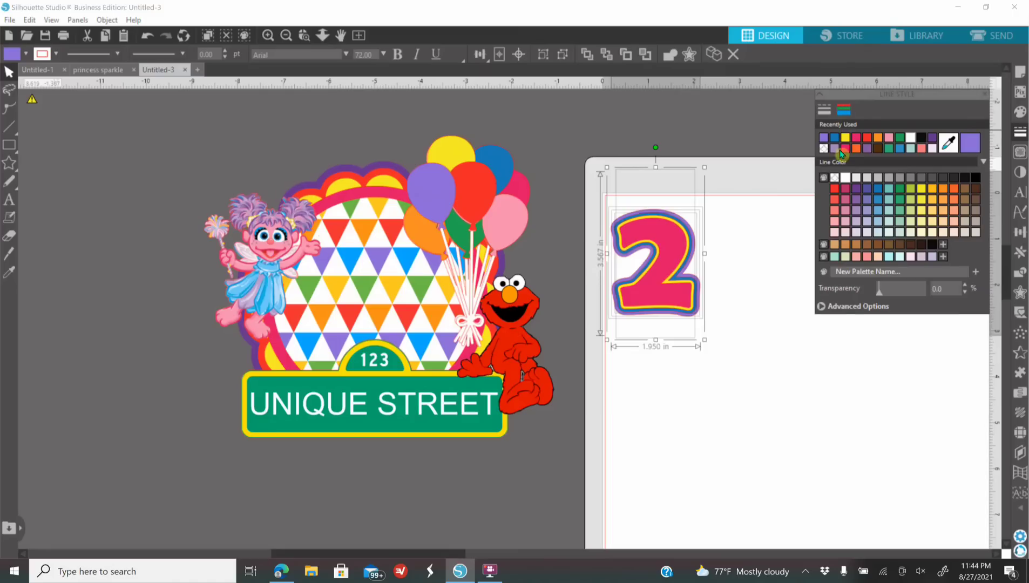
click(823, 148)
click(768, 342)
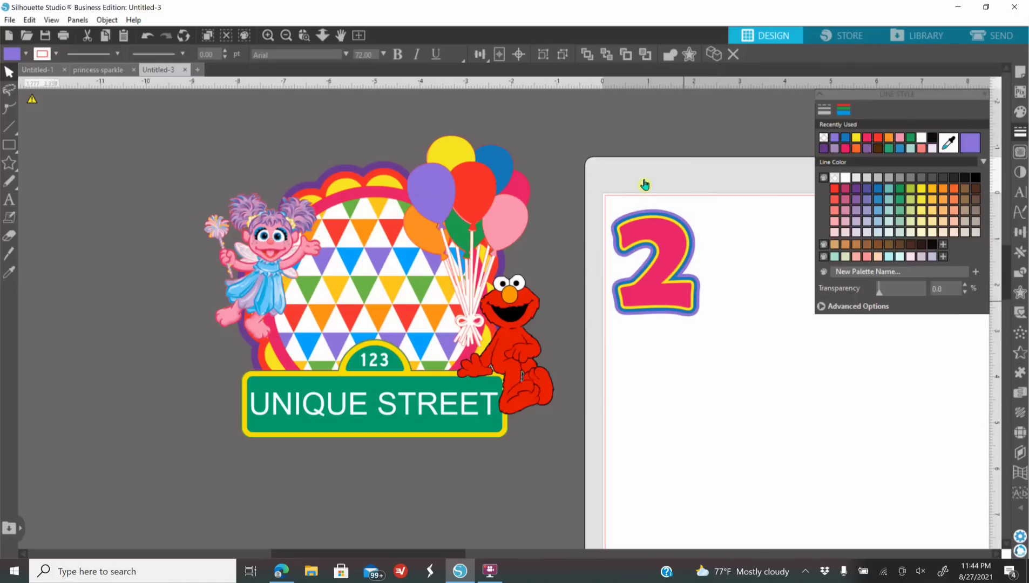
drag(664, 286, 686, 377)
drag(659, 241, 671, 219)
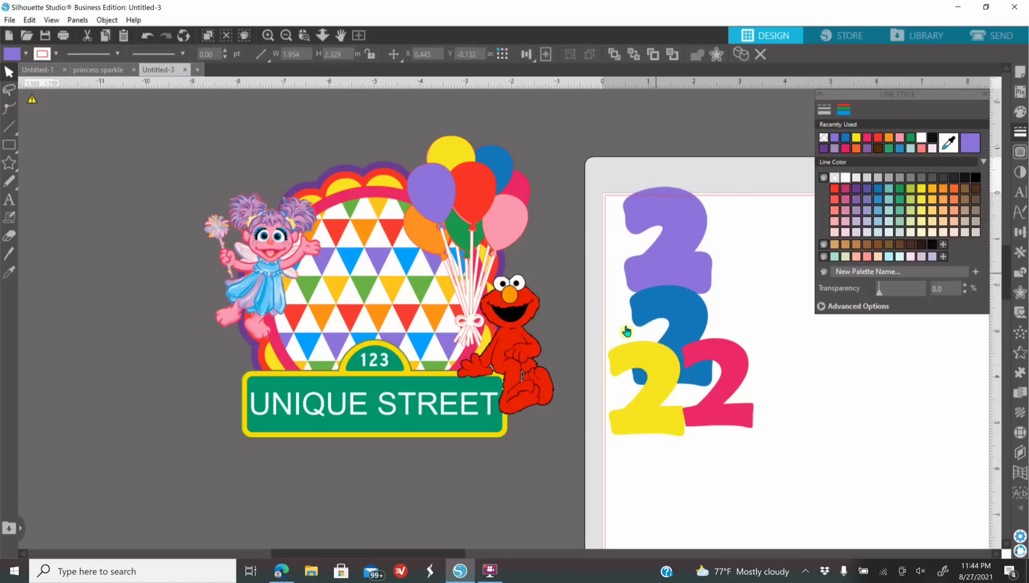
click(147, 37)
click(147, 38)
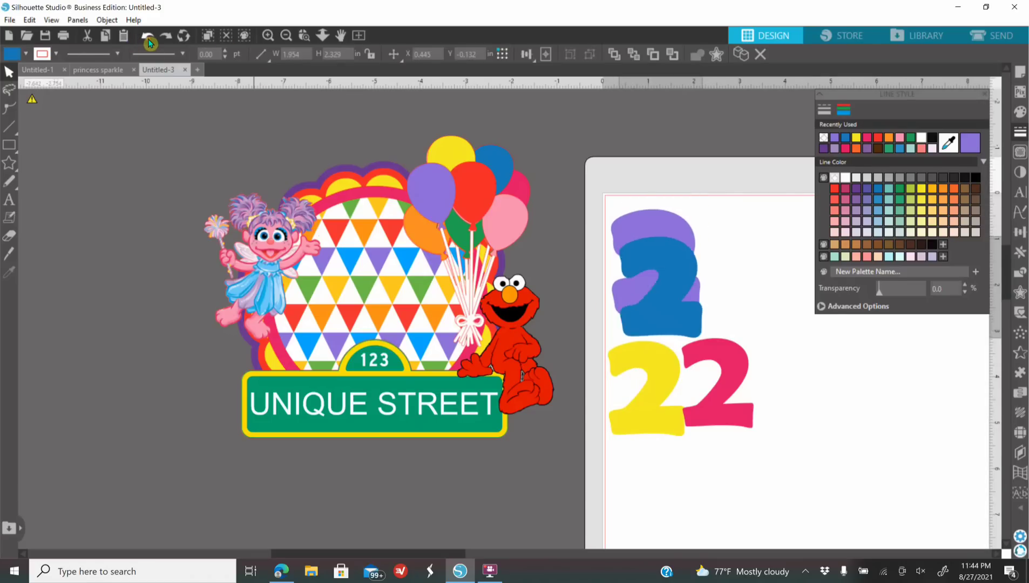
click(148, 38)
click(148, 38)
click(148, 37)
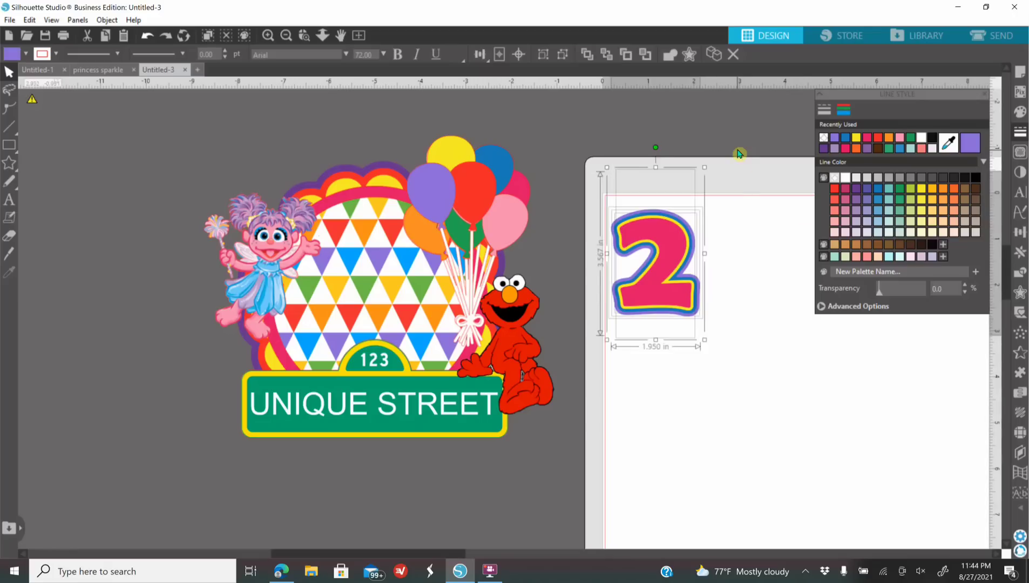
- Group the layers of the "2" and place the group in the middle of the badge, above the 123 sign
right_click(646, 296)
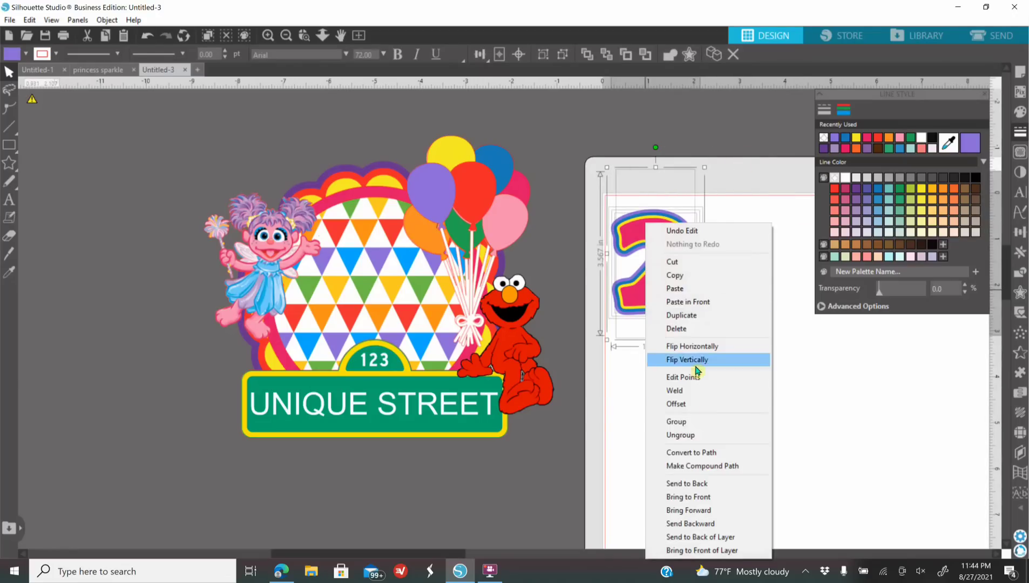
click(705, 426)
drag(611, 297, 357, 287)
click(268, 35)
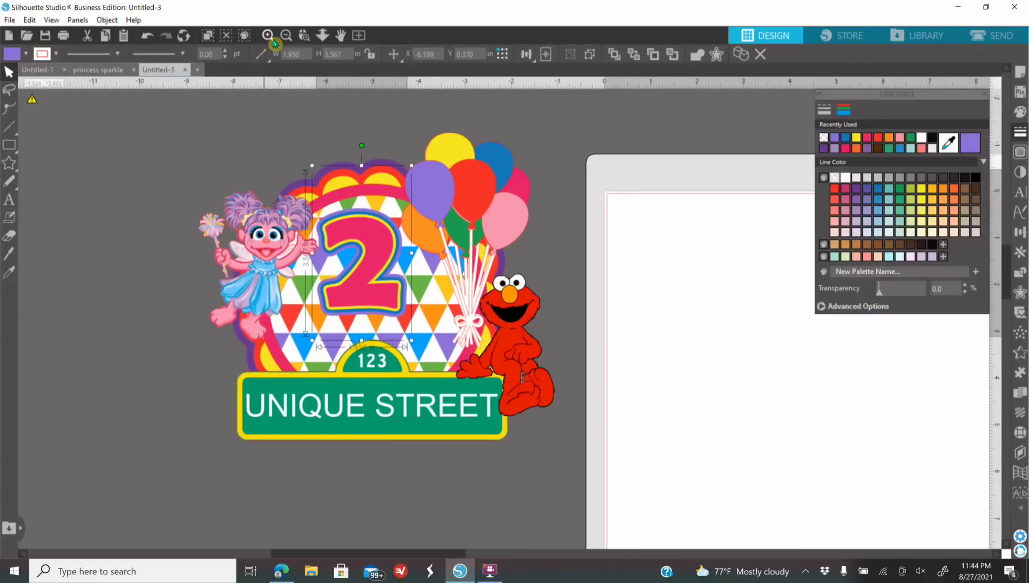
scroll(135, 362, left, 3)
click(135, 363)
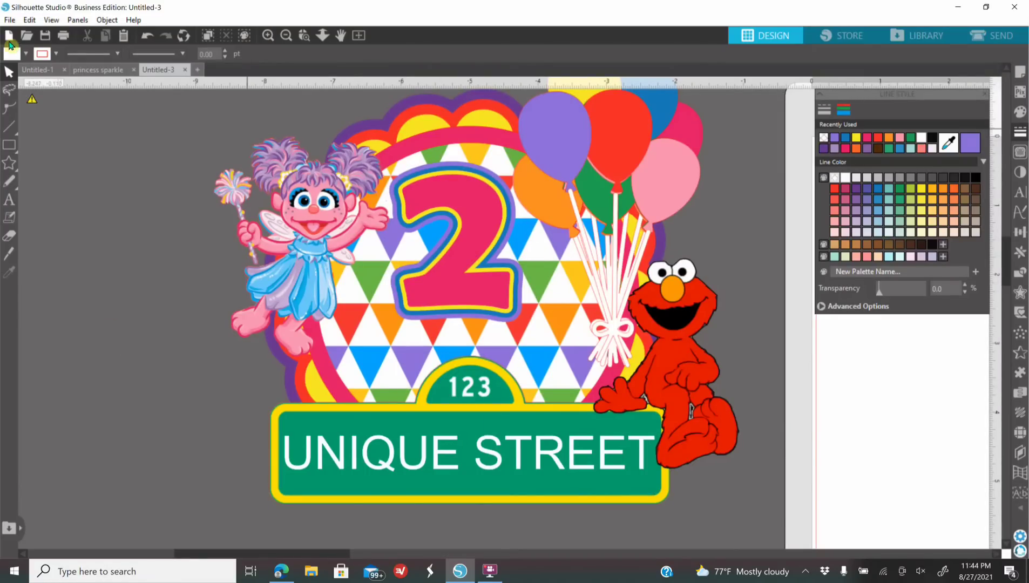
- Merge the Cookie-Monster-02 image from the Sesame street folder into the design
click(9, 23)
click(59, 101)
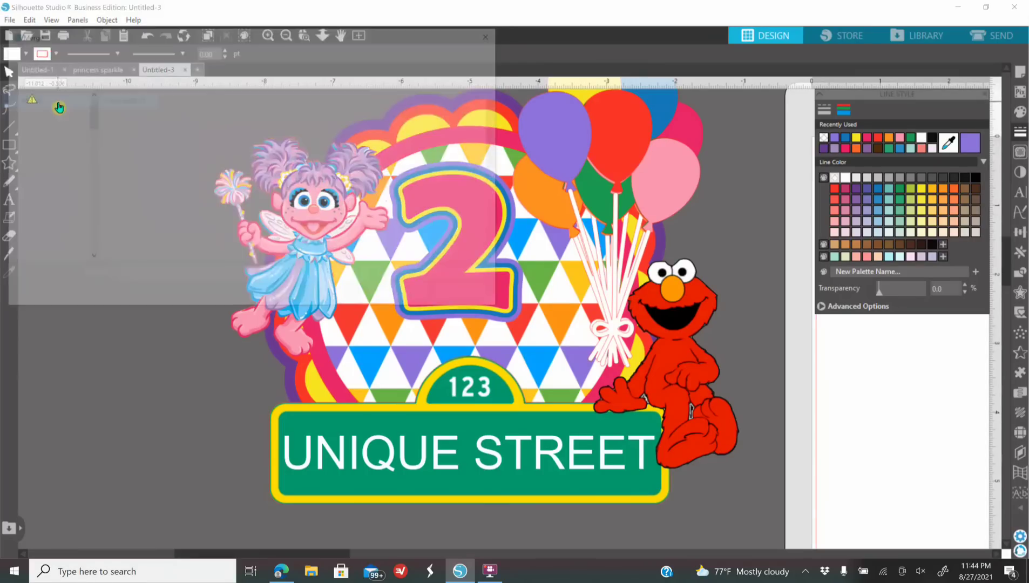
scroll(346, 178, down, 2)
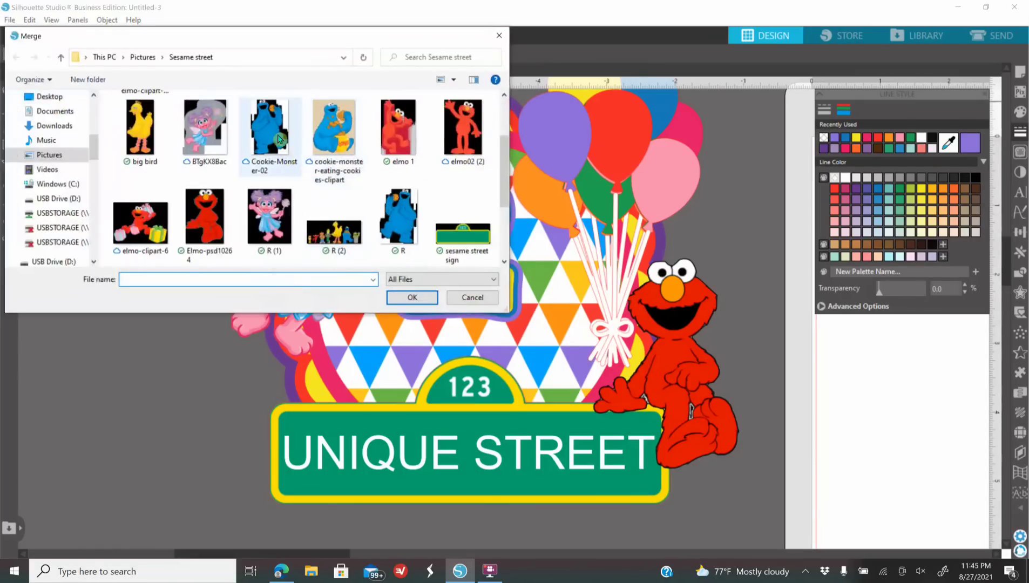
click(275, 137)
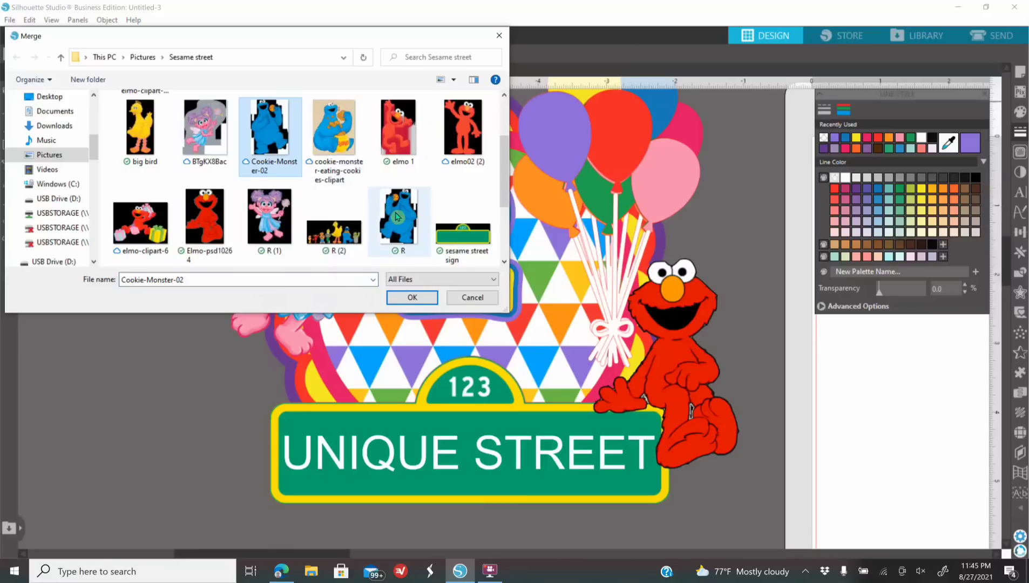
drag(270, 132, 820, 401)
click(412, 298)
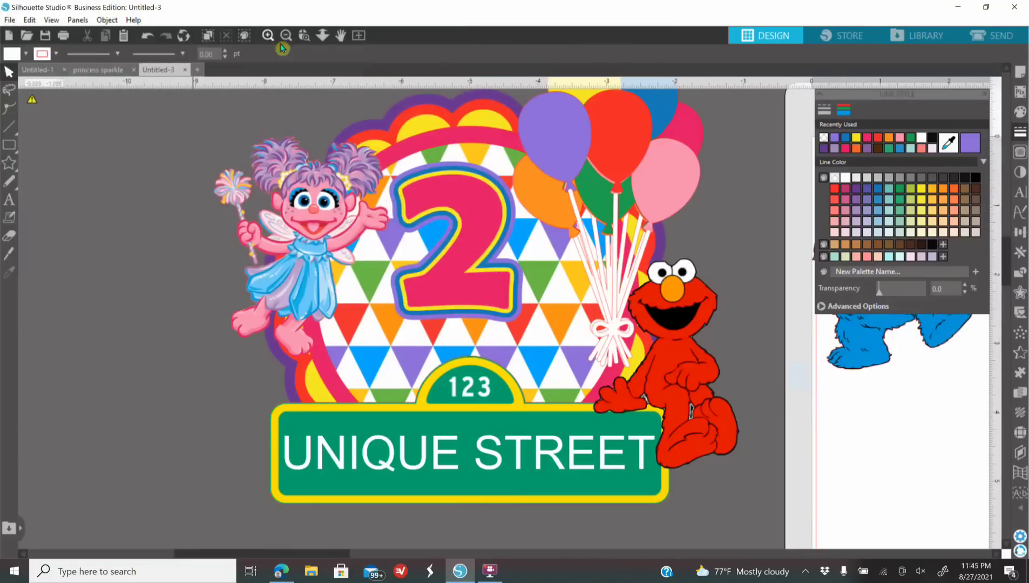
- Merge the R (2) character lineup image from the Sesame street folder into the design
click(9, 20)
click(32, 64)
scroll(304, 183, down, 2)
click(334, 129)
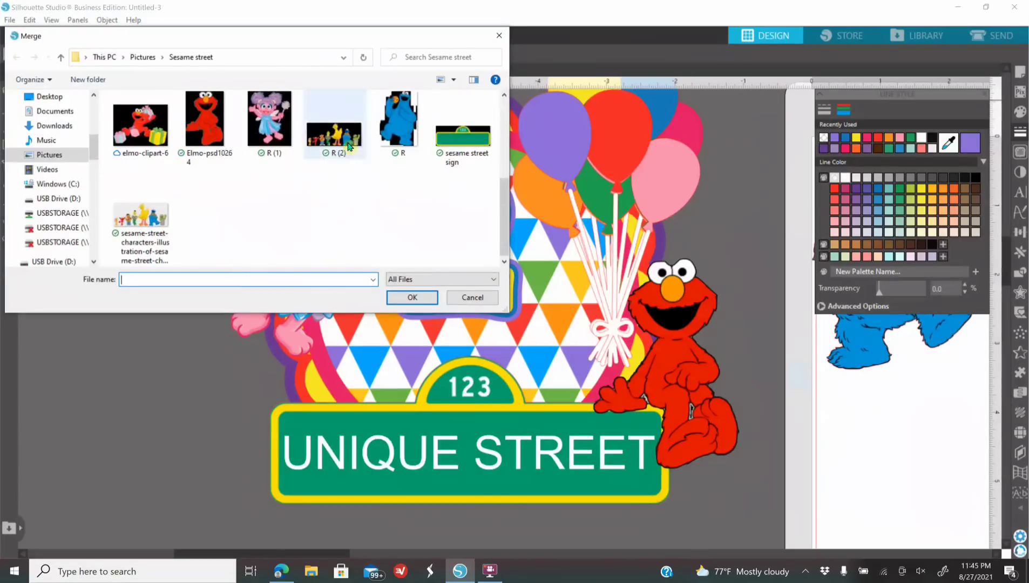
click(412, 298)
- Move the character lineup off the mat to the empty area above and left of the badge
click(285, 36)
click(287, 36)
drag(751, 274, 278, 130)
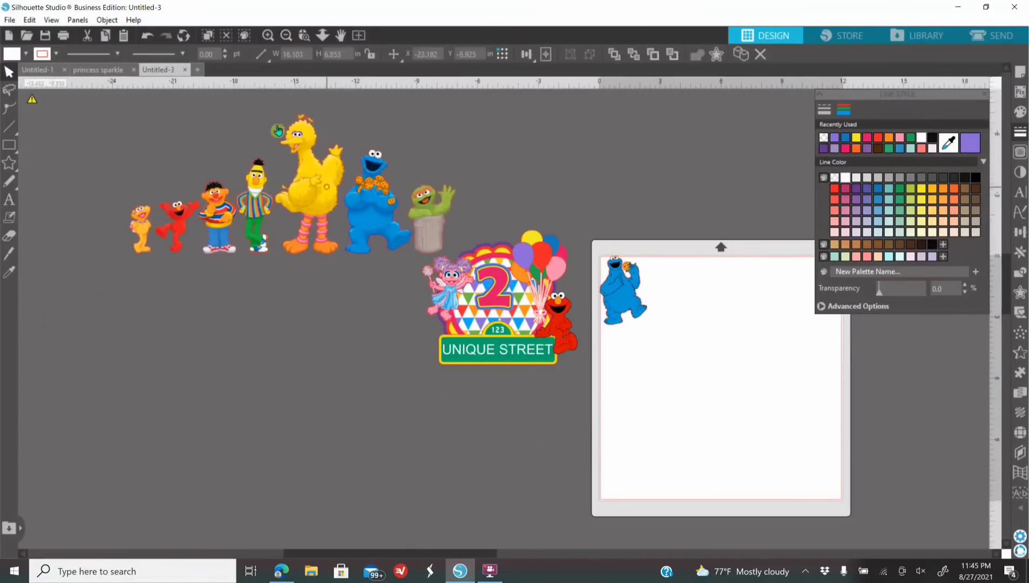
click(235, 286)
scroll(229, 313, up, 1)
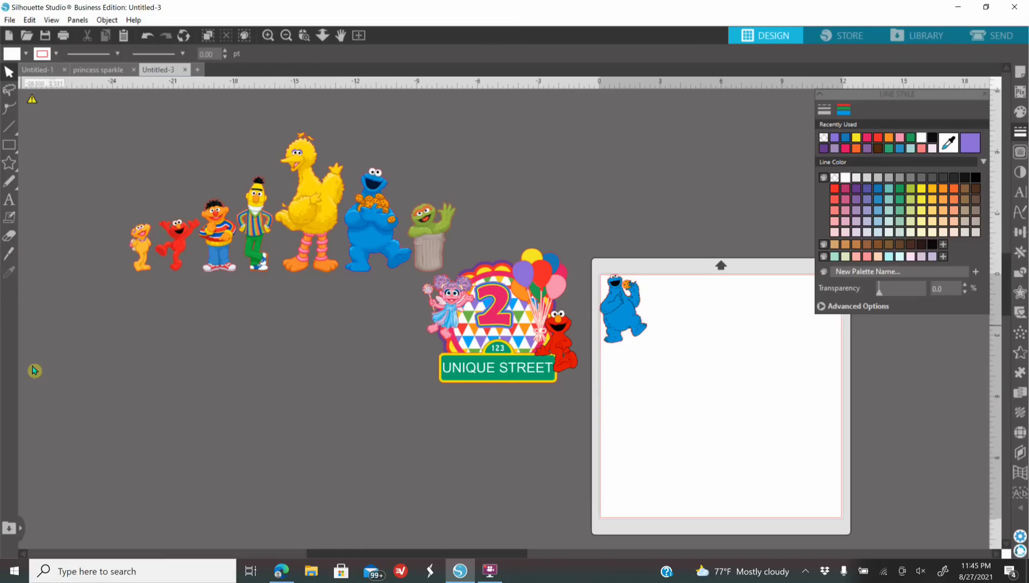
drag(319, 242, 305, 225)
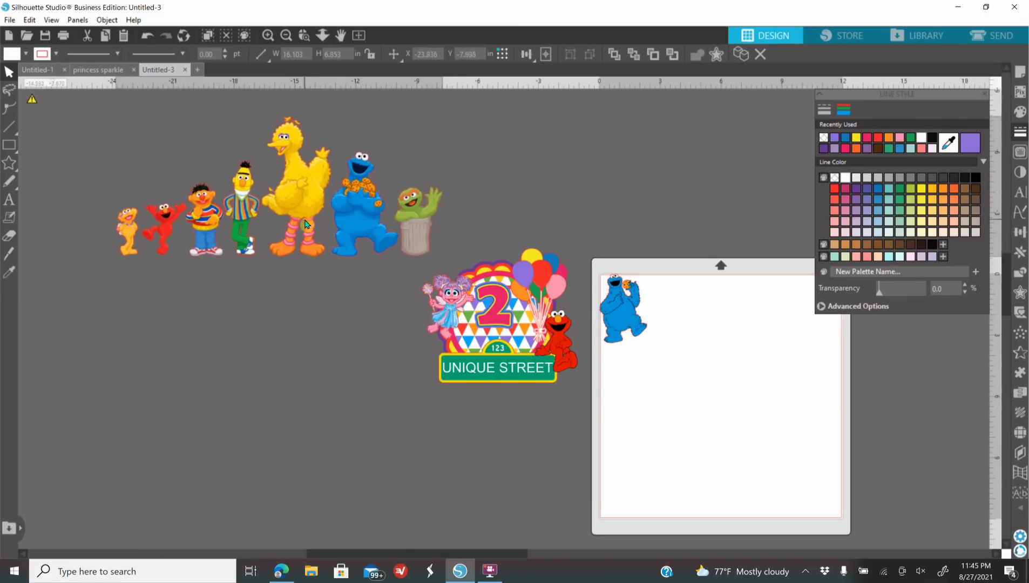
- Erase across the small orange character at the end of the lineup to split the image into separate characters
click(10, 237)
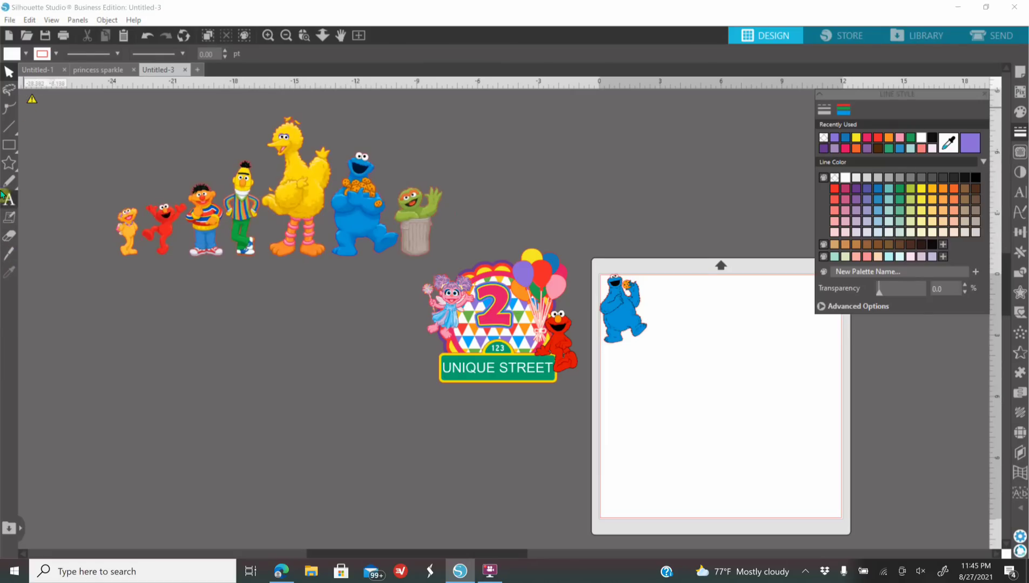
click(9, 236)
drag(132, 200, 122, 275)
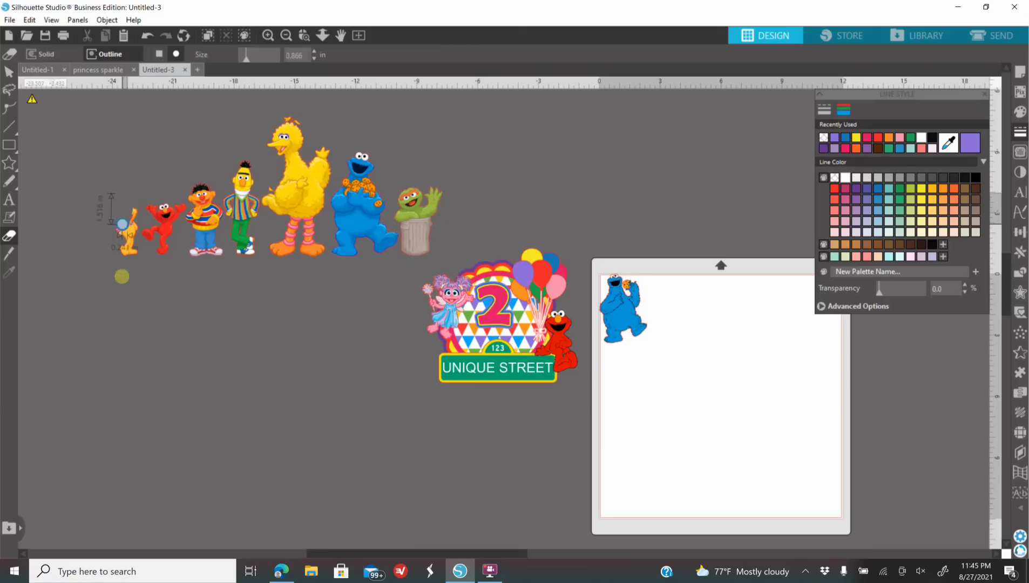
key(Escape)
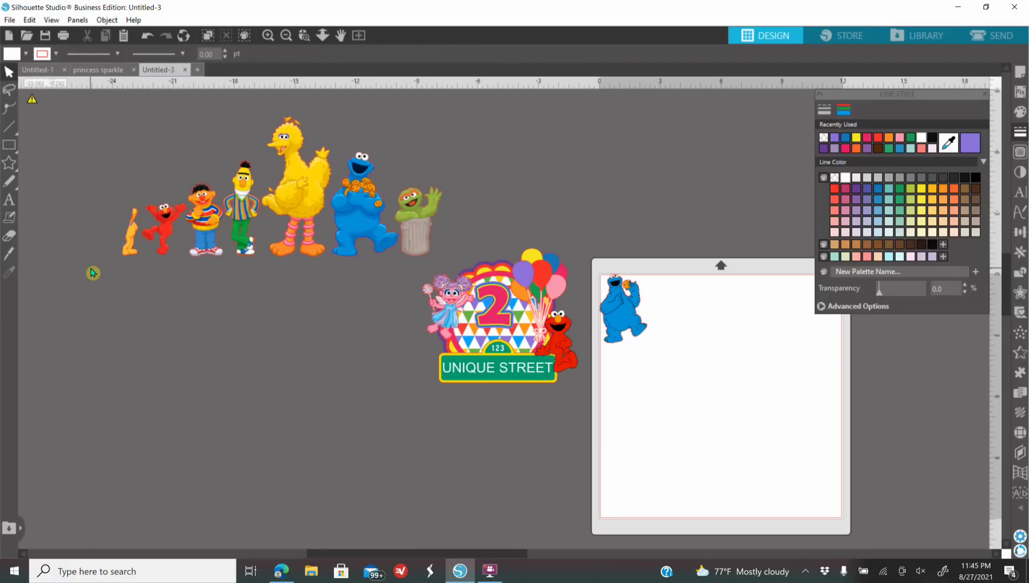
- Pull Big Bird and Oscar out below the lineup and delete the remaining lineup characters
drag(297, 207, 263, 423)
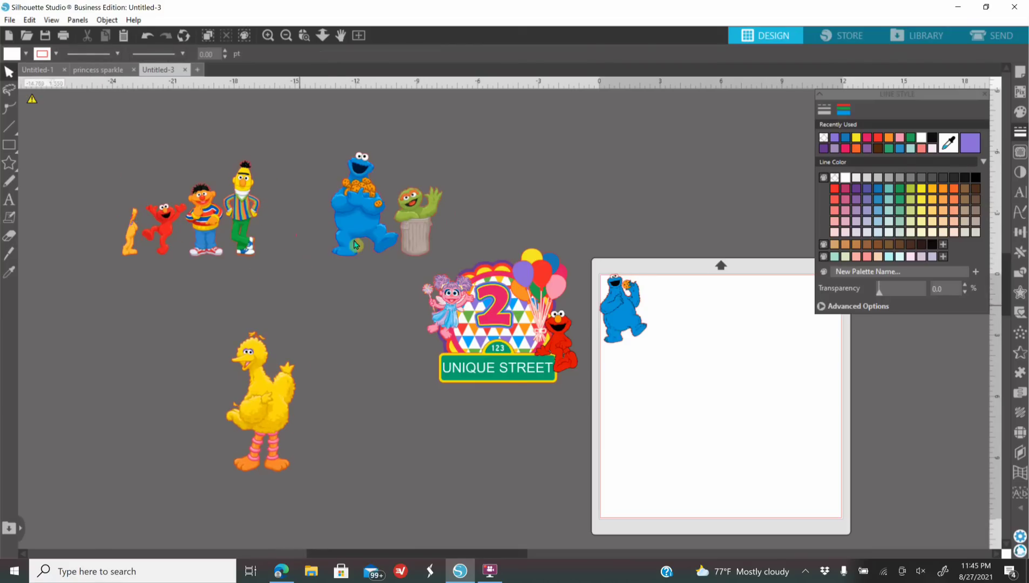
drag(418, 227, 307, 437)
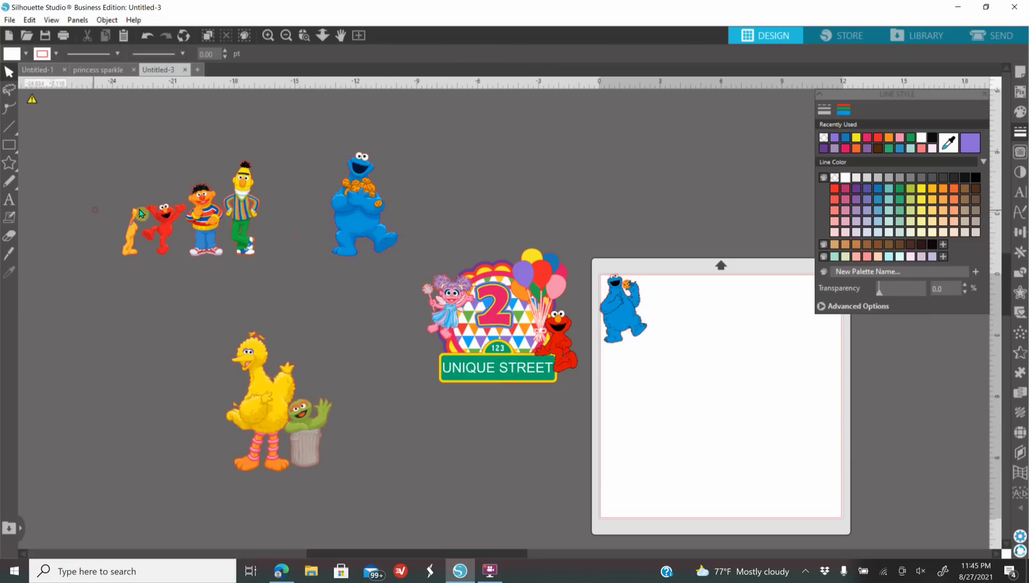
drag(121, 257, 400, 152)
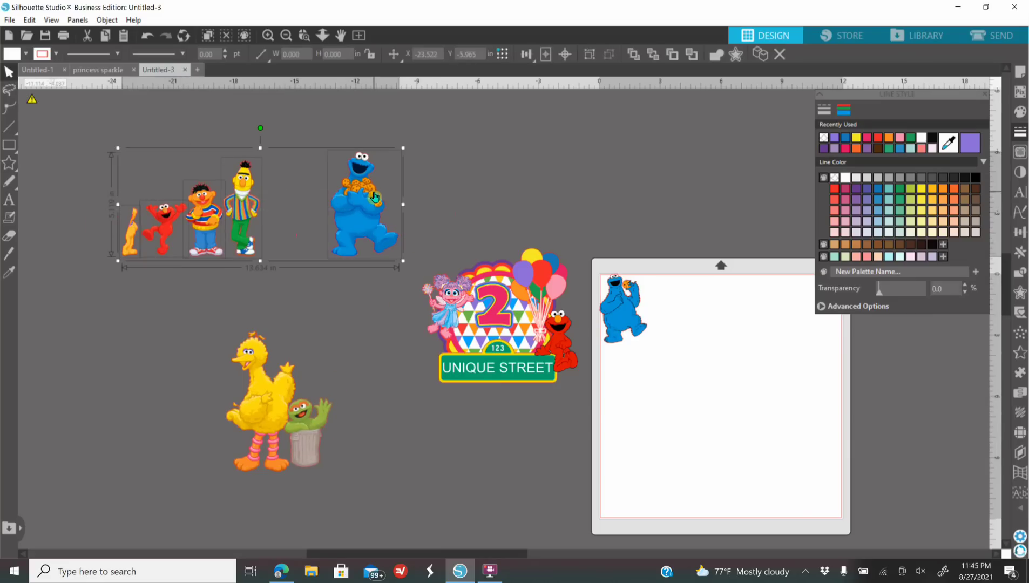
key(Delete)
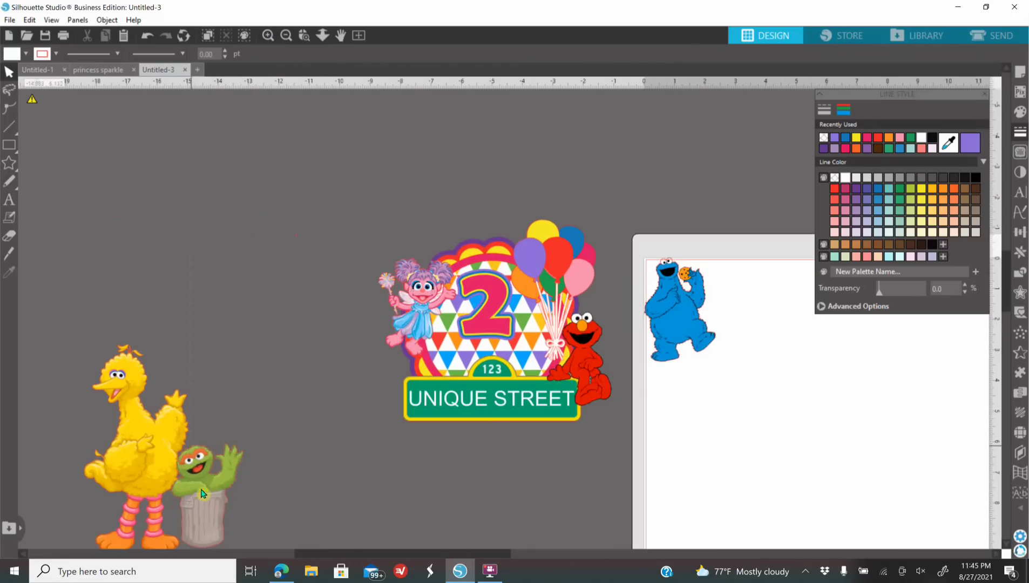
- Move Big Bird and Oscar up beside the badge, and move Cookie Monster off the mat onto the badge next to Elmo
click(200, 500)
drag(200, 471, 308, 254)
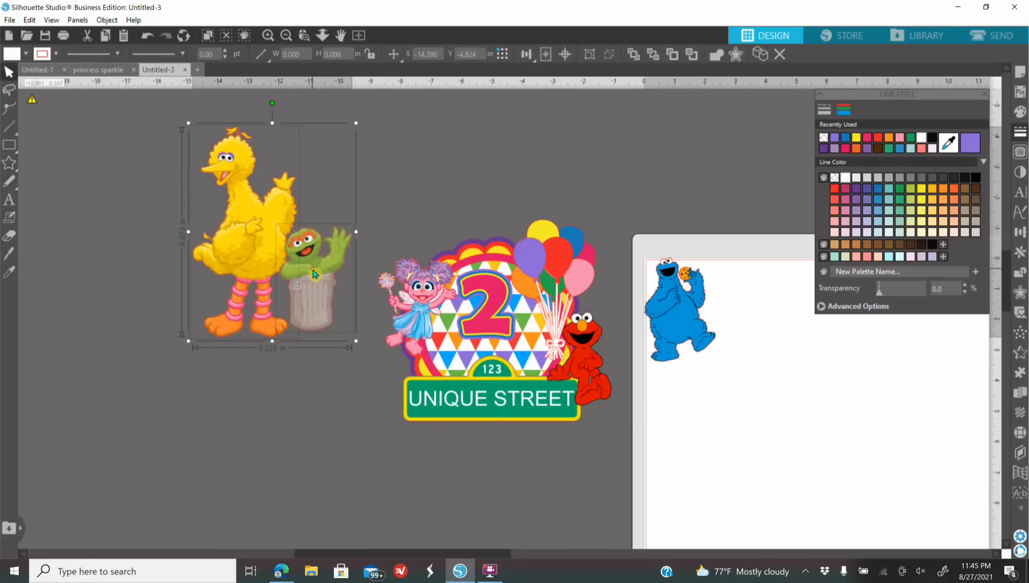
click(676, 303)
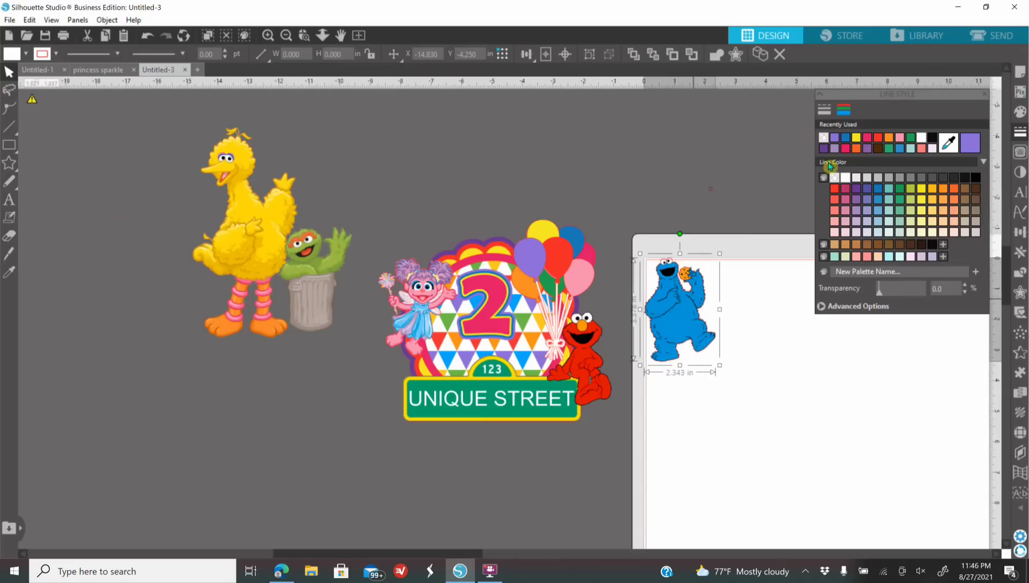
click(268, 35)
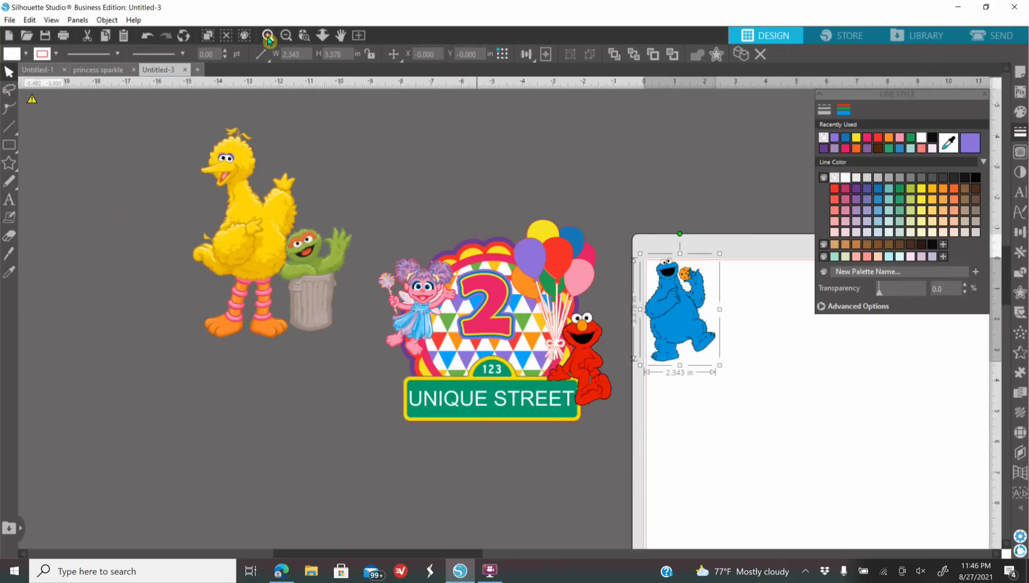
drag(765, 319, 531, 352)
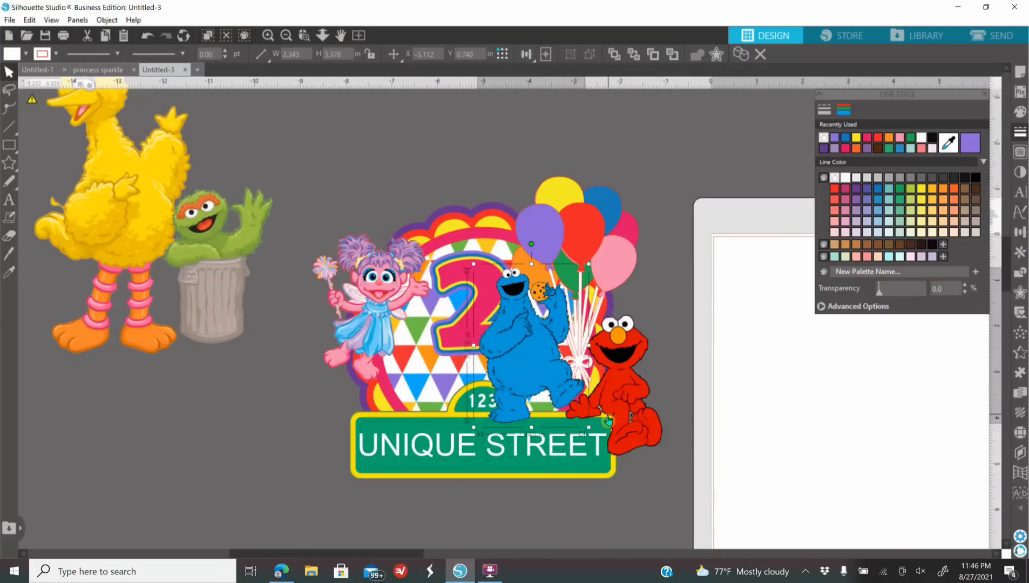
- Bring the green 123 street sign to the front so it overlaps Cookie Monster's feet
click(623, 404)
click(544, 458)
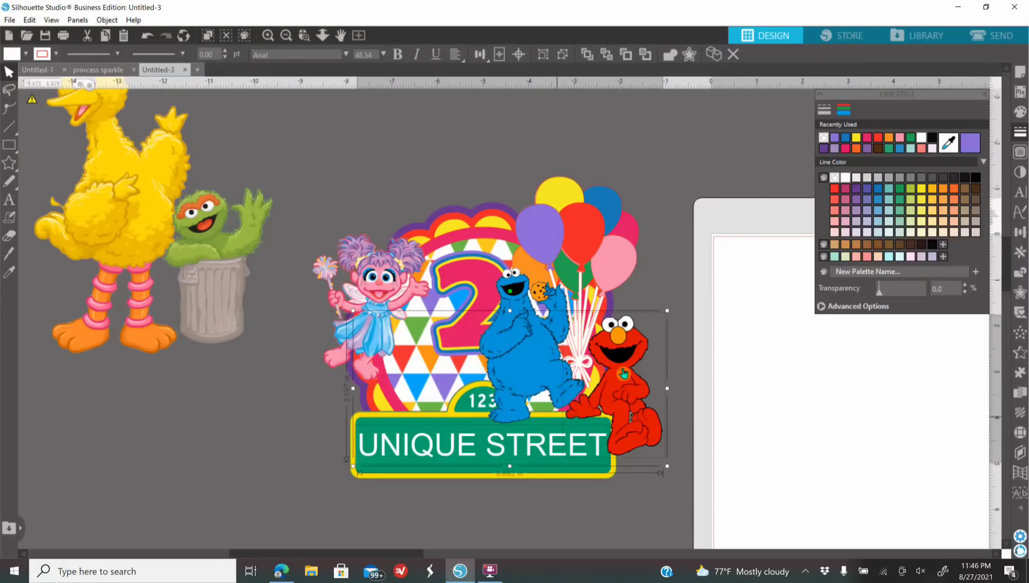
right_click(493, 452)
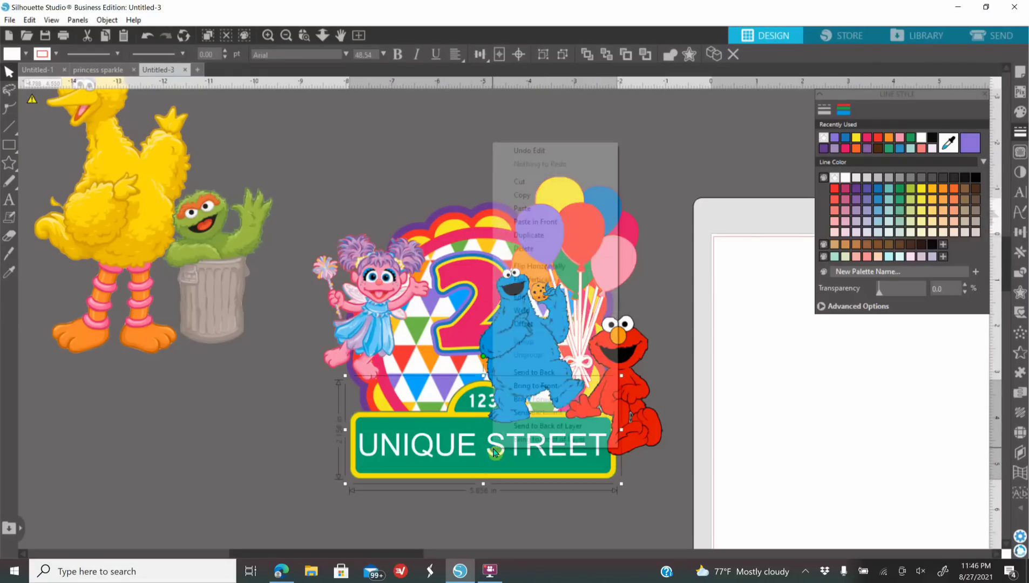
click(563, 386)
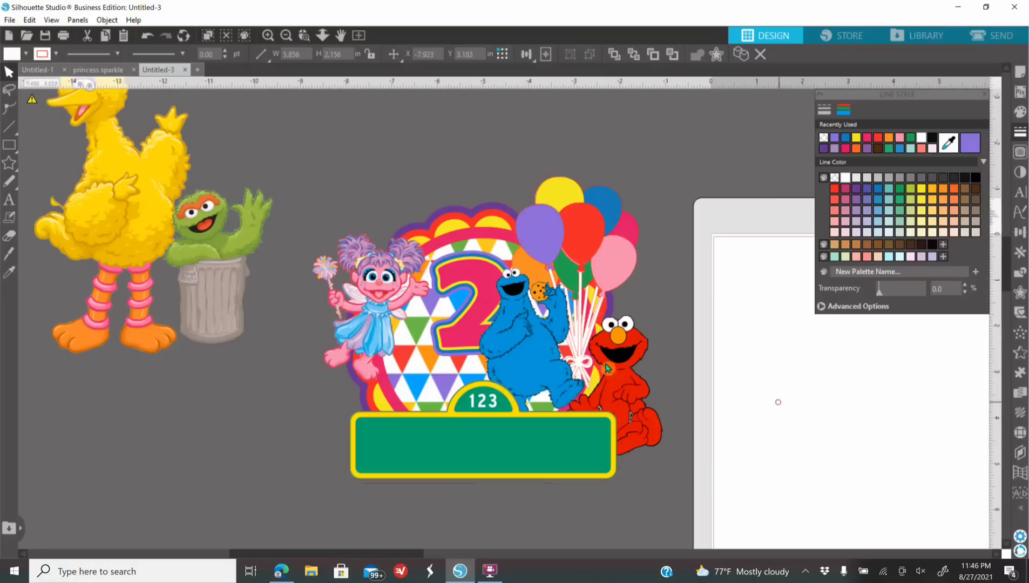
- Shift Cookie Monster lower behind the 123 sign and tilt him slightly clockwise
drag(555, 324, 542, 351)
key(Escape)
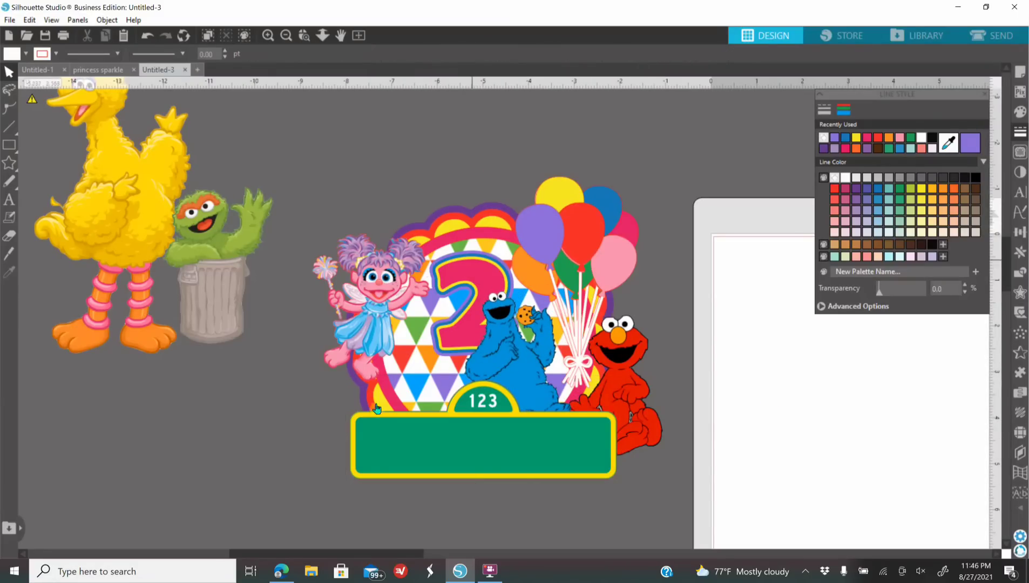
click(507, 354)
drag(518, 268, 537, 275)
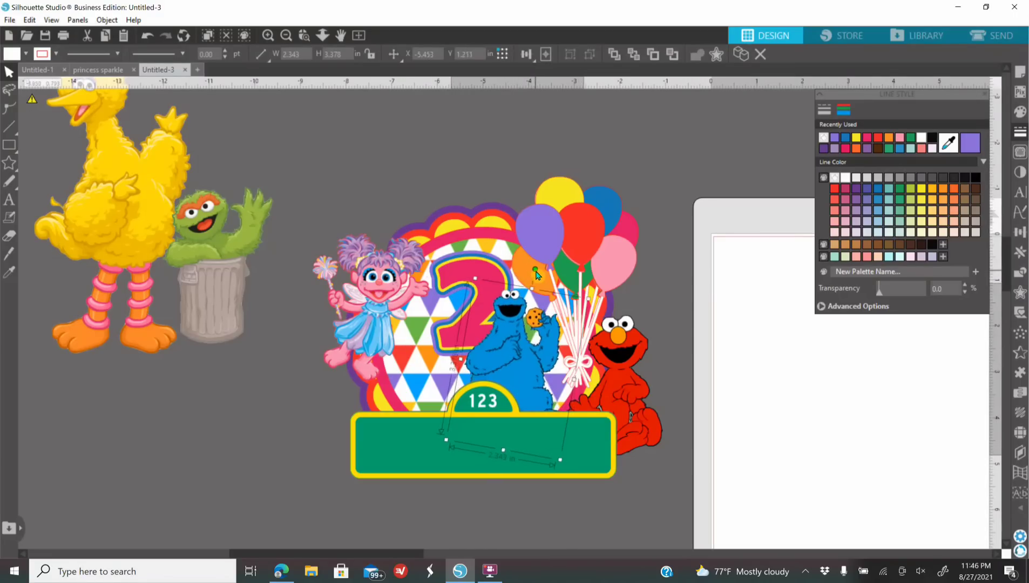
- Bring the layered number 2 to the front, over Cookie Monster
click(469, 279)
right_click(469, 280)
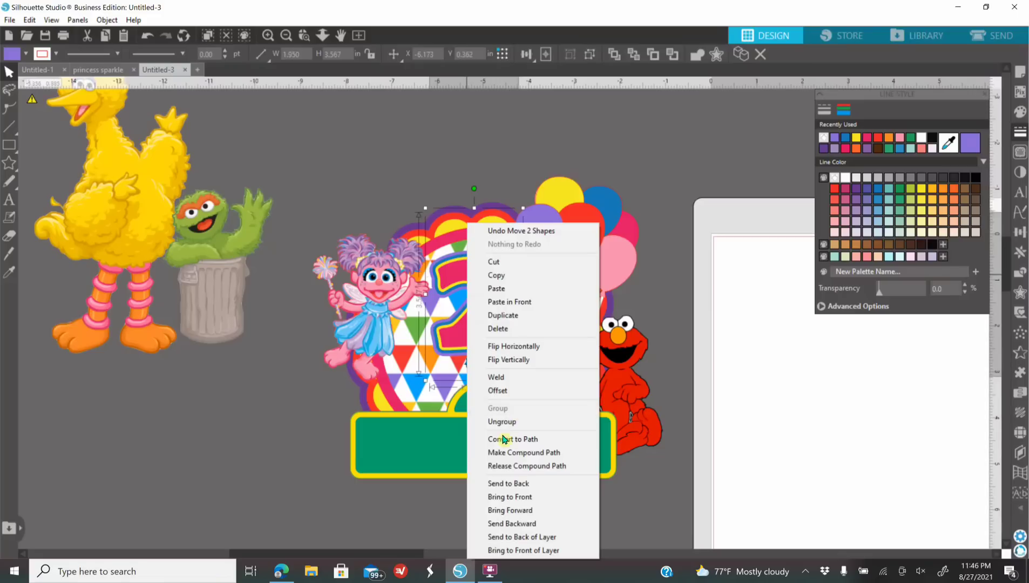
click(495, 497)
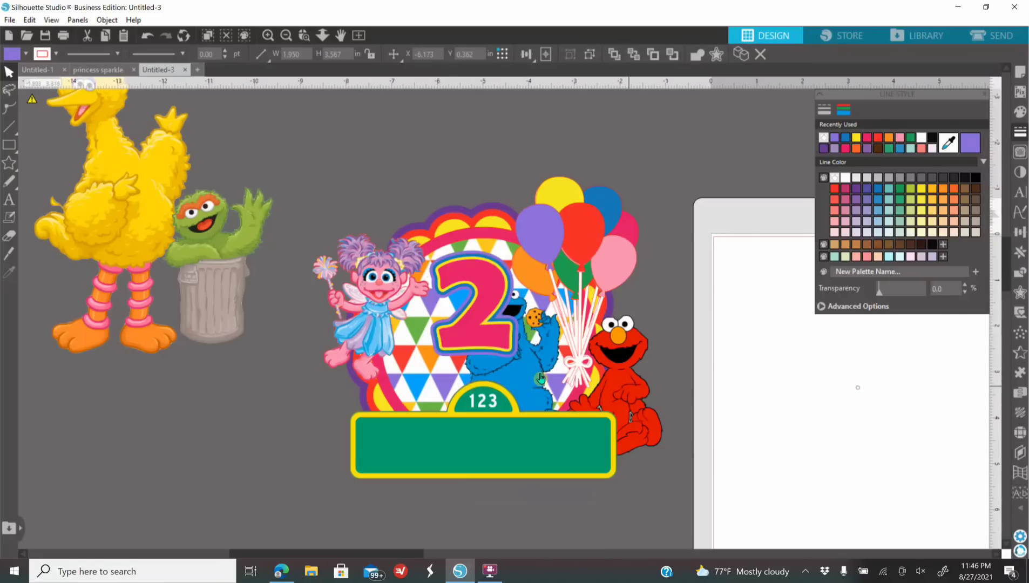
- Shrink Cookie Monster to about 1.7 in wide between the 2 and Elmo, and move the 2 slightly up
click(514, 294)
drag(532, 277, 538, 364)
drag(604, 338, 542, 371)
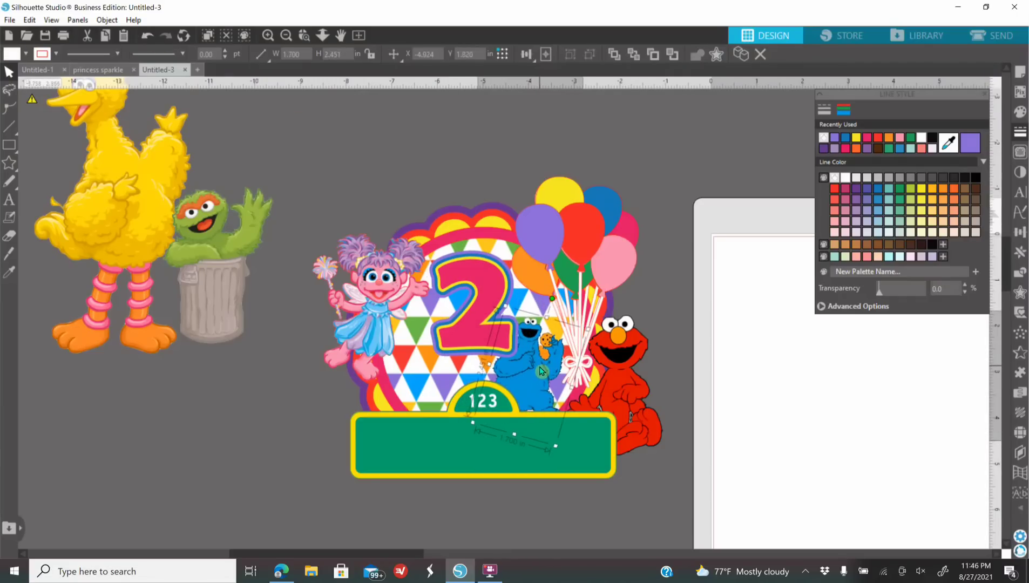
click(519, 383)
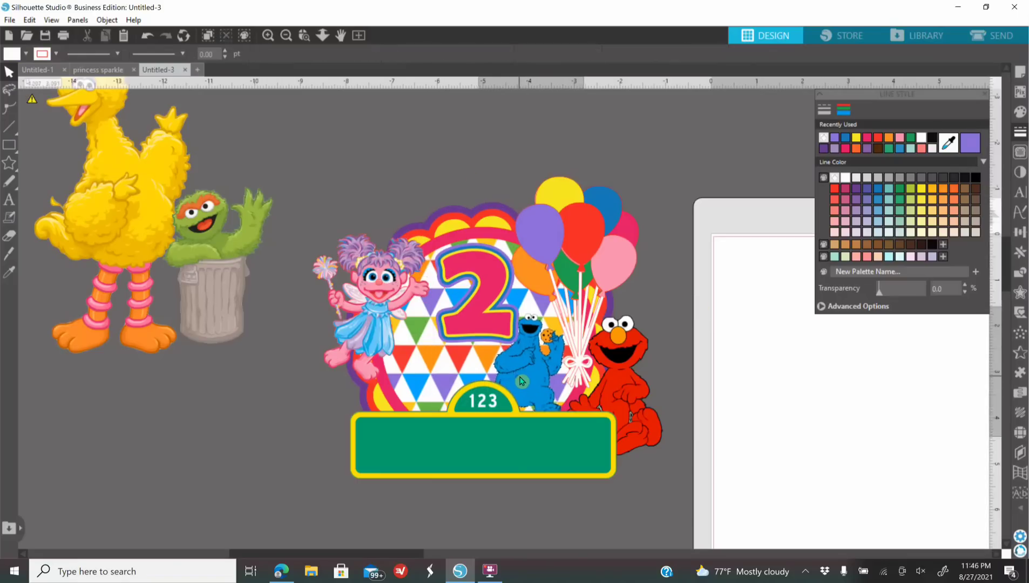
- Group Big Bird and Oscar, scale them down to about 2.17 in high and place them on the badge beside Cookie Monster
click(280, 332)
right_click(224, 252)
click(253, 424)
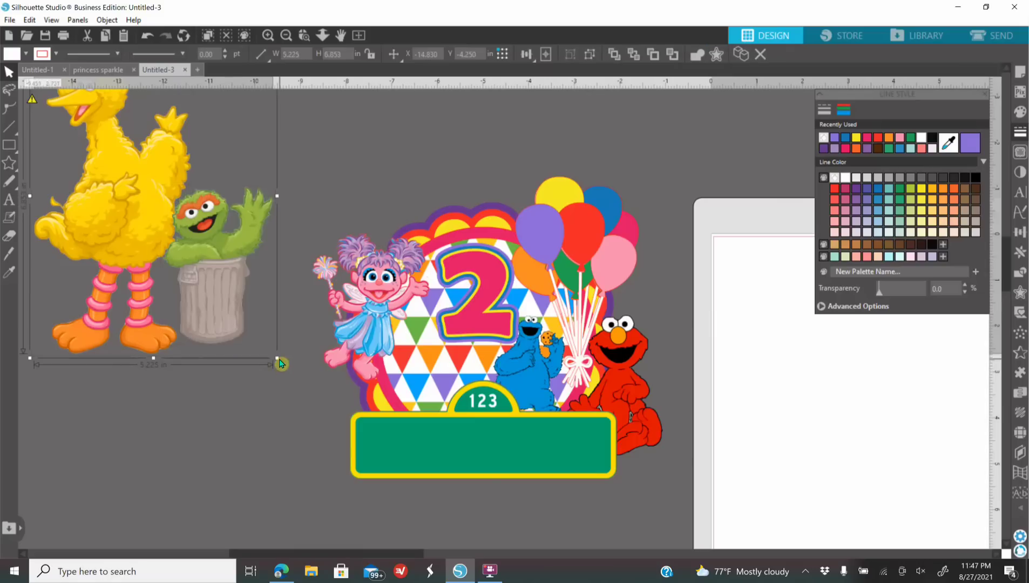
drag(277, 358, 126, 184)
drag(73, 140, 437, 375)
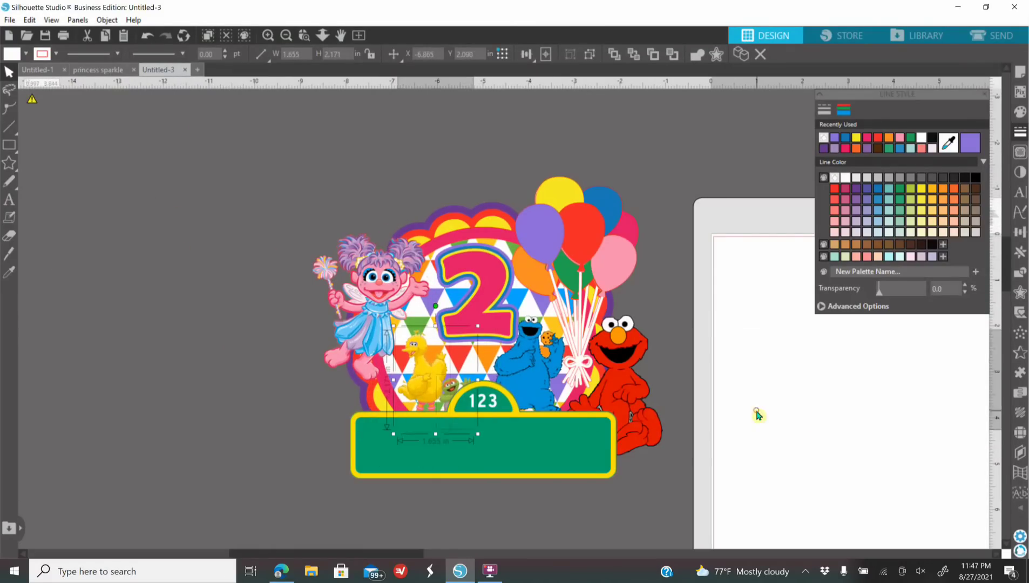
- Enlarge Oscar to about 1.1 in wide beside Big Bird, above the 123 sign
drag(478, 327, 494, 357)
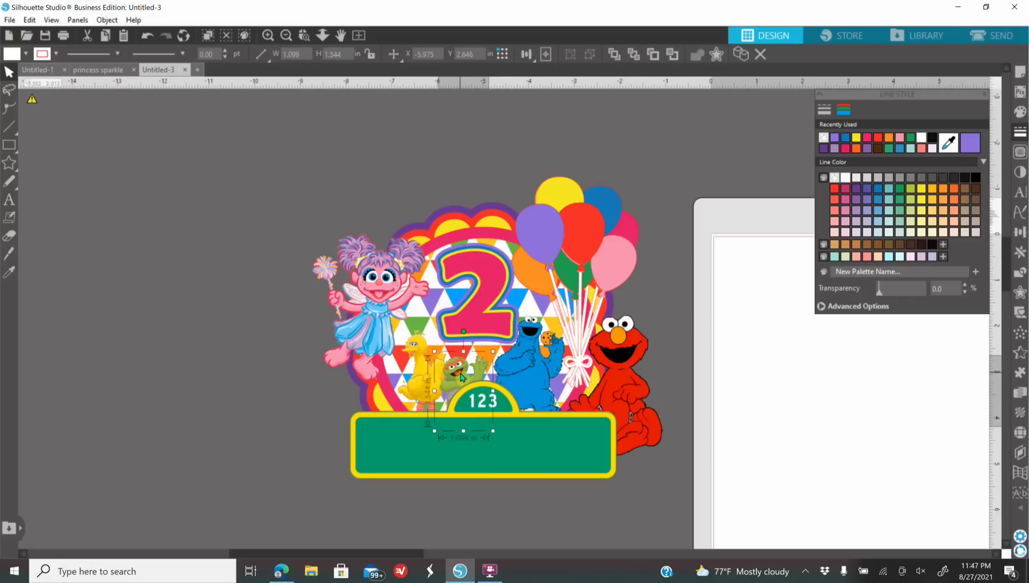
click(771, 404)
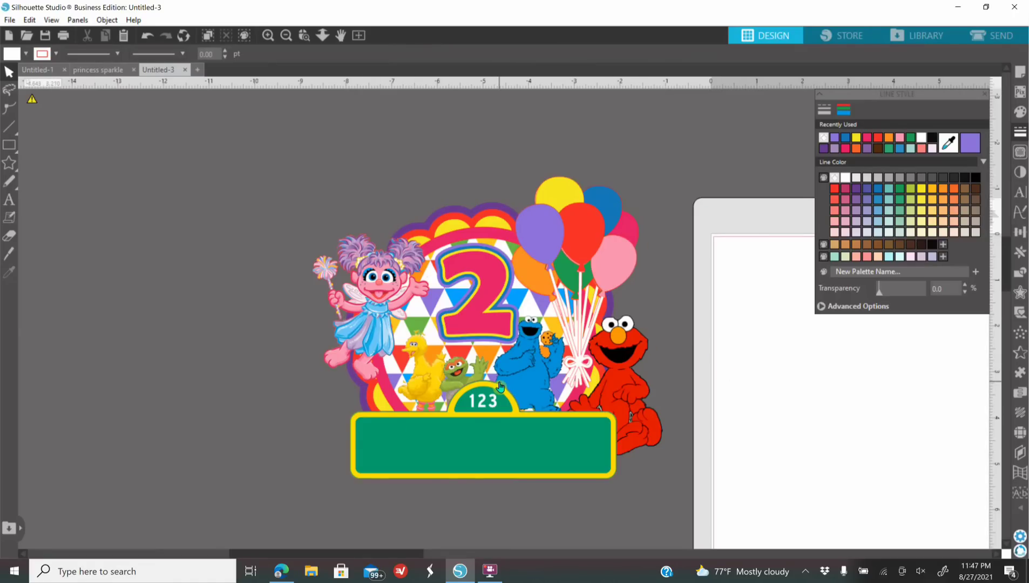
- Try moving the green 123 sign down below the badge
click(479, 443)
click(560, 304)
drag(505, 463, 551, 539)
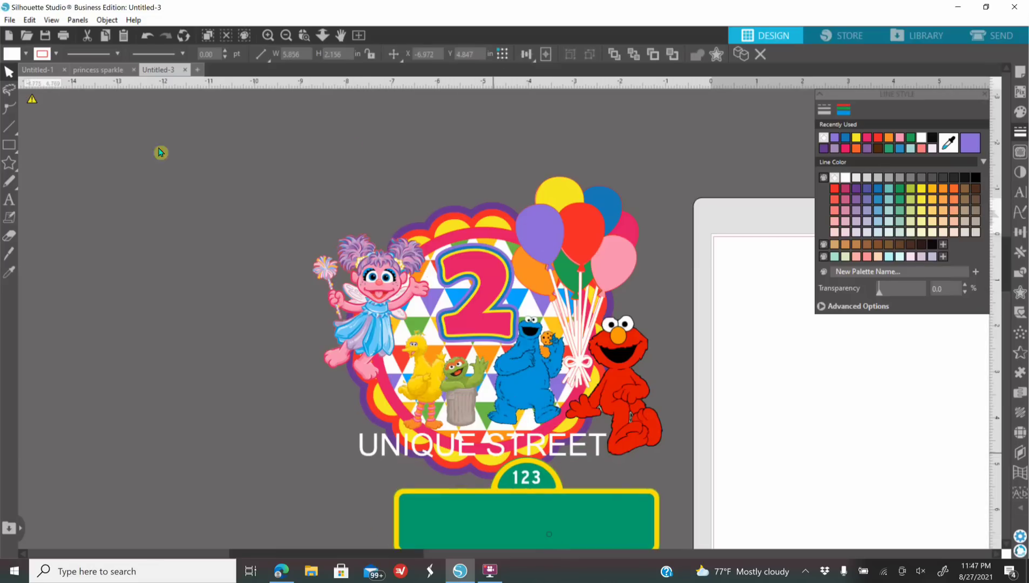
click(150, 38)
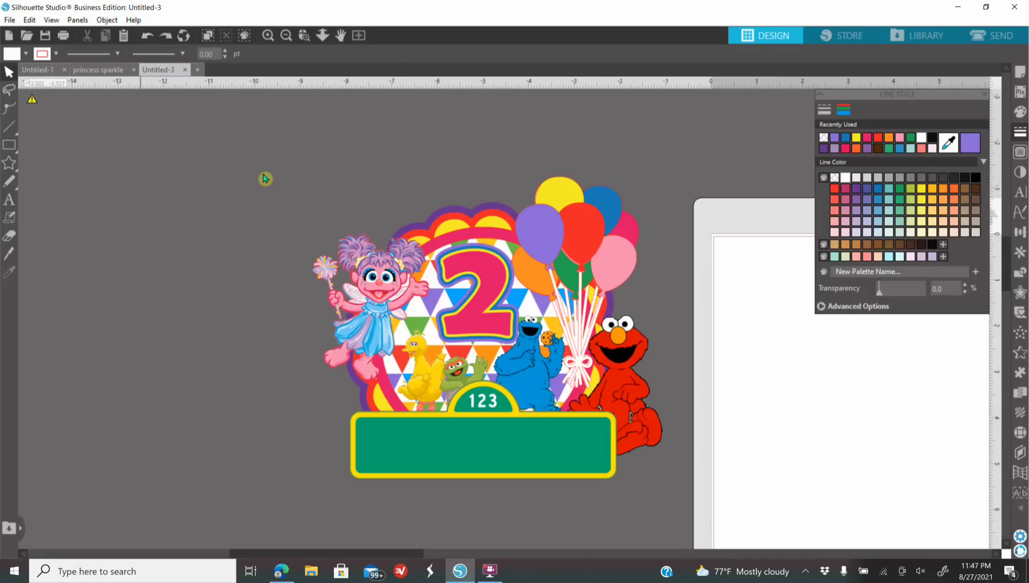
- Try moving the UNIQUE STREET text out from the sign to the empty area beside the badge
drag(406, 461, 131, 367)
click(258, 109)
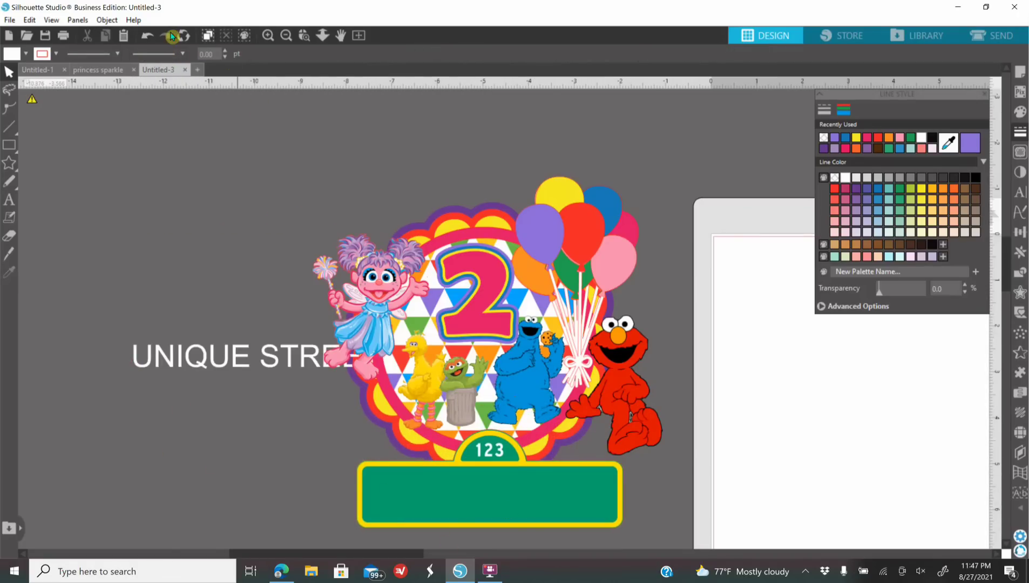
right_click(198, 361)
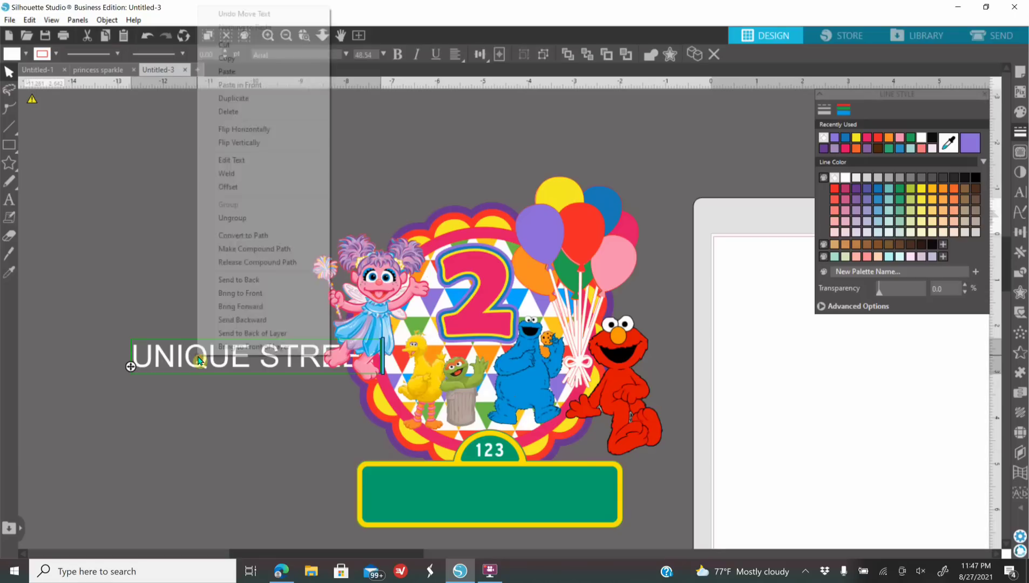
click(259, 64)
- Undo the recent moves of the sign and text, keeping Oscar's enlargement
click(144, 36)
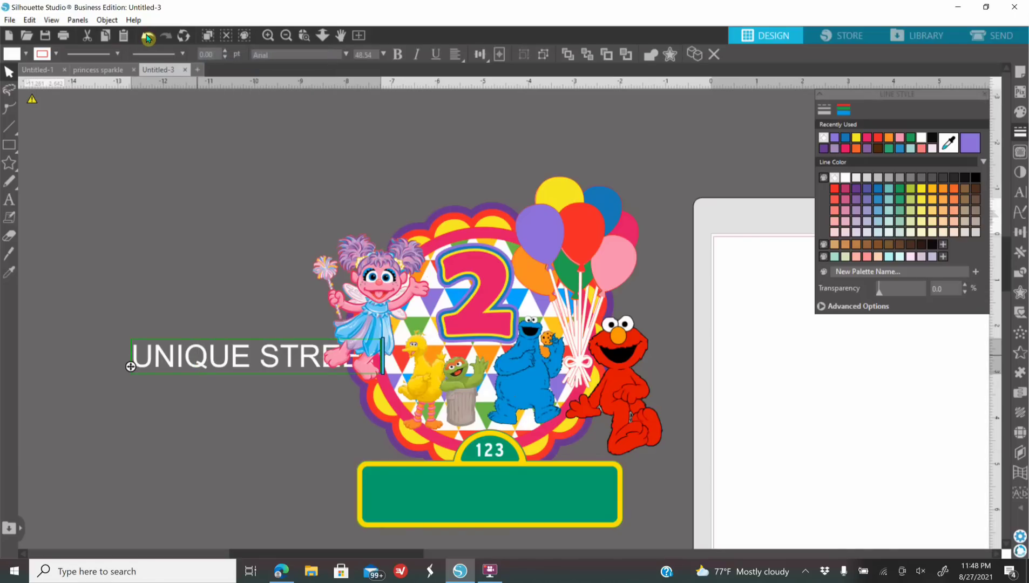
click(145, 37)
click(145, 37)
click(148, 38)
click(148, 38)
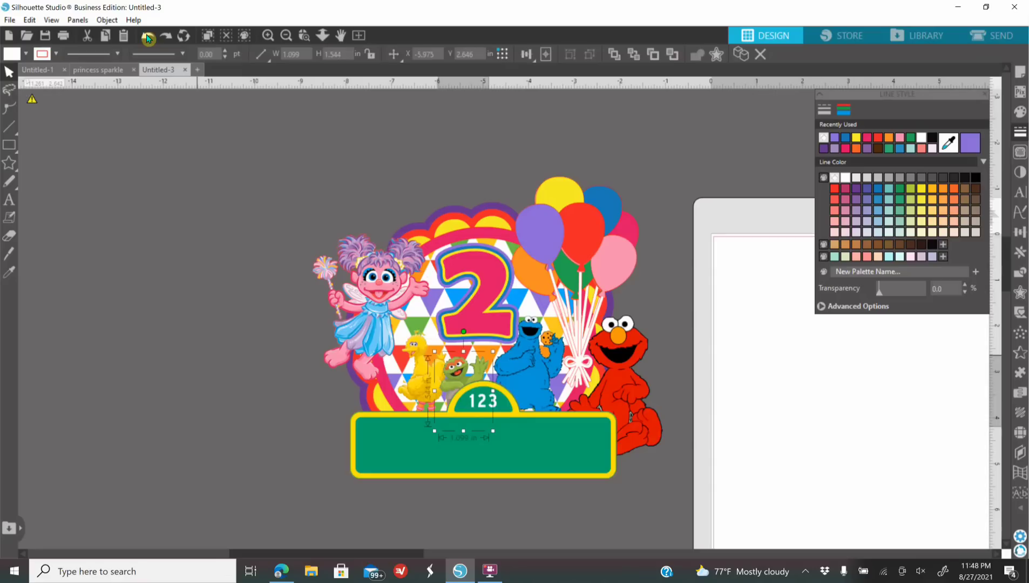
click(147, 38)
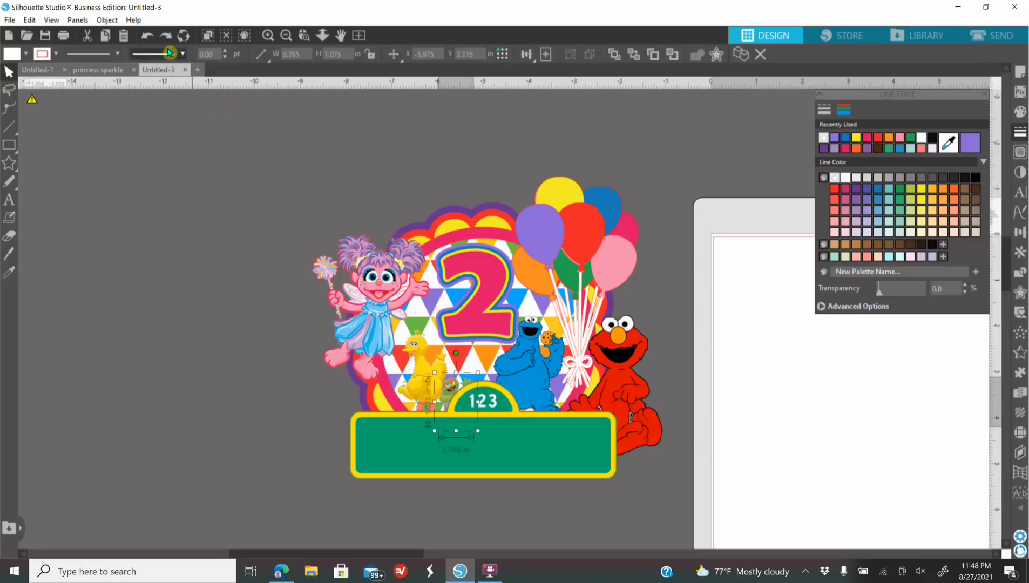
click(167, 38)
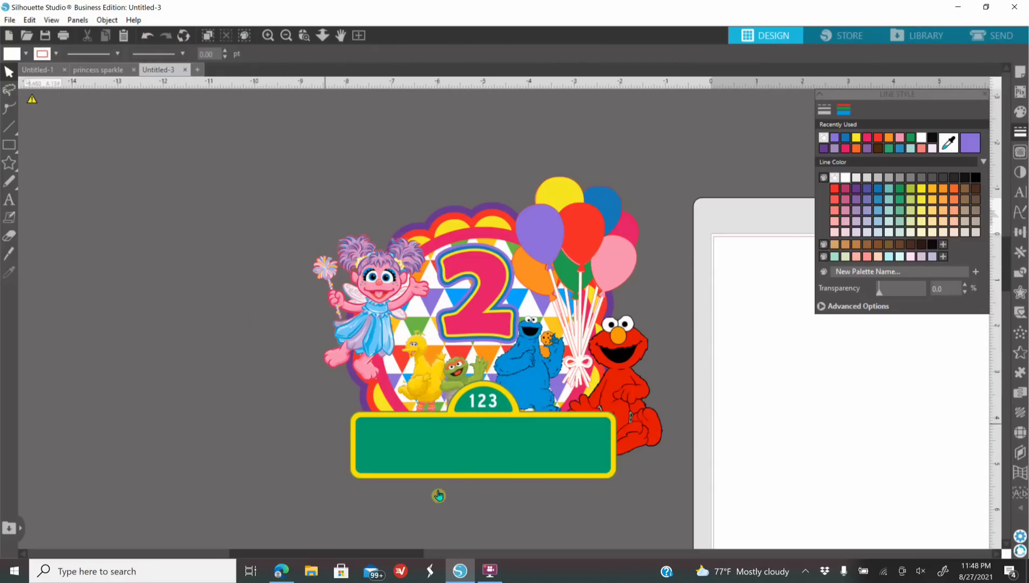
- Send the green 123 sign to the back of the design and select the UNIQUE STREET text
right_click(457, 462)
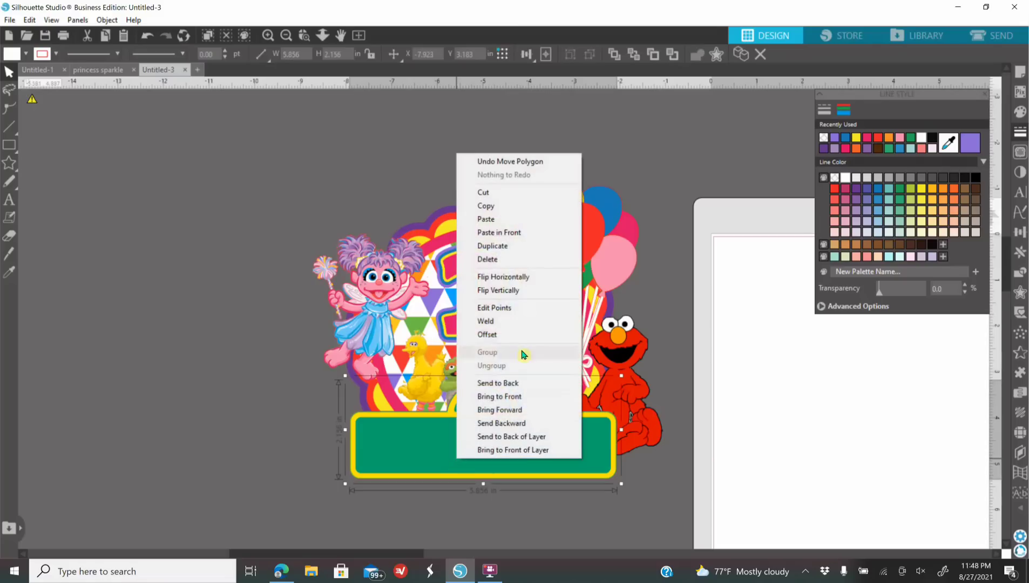
click(516, 383)
click(838, 449)
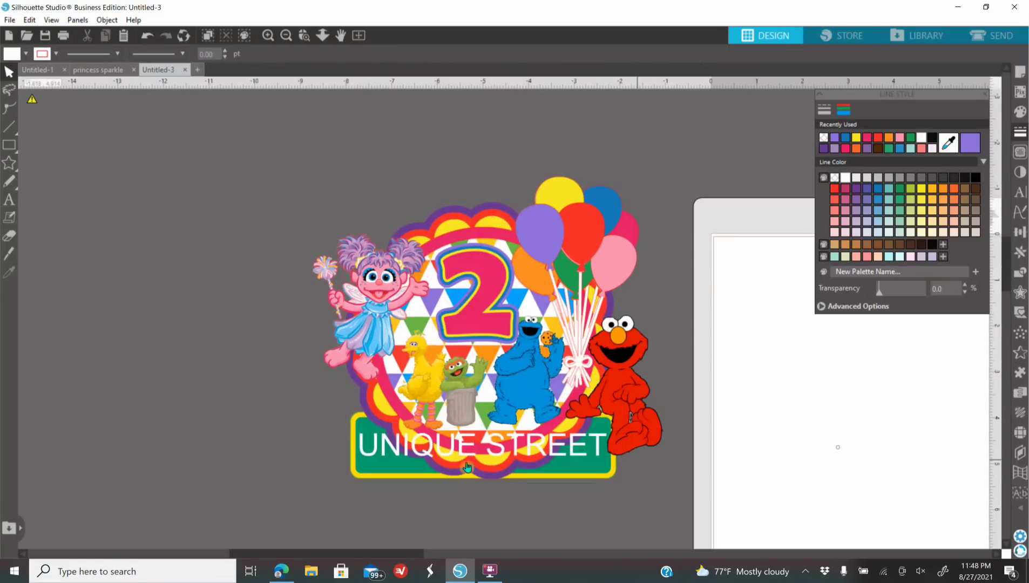
click(377, 452)
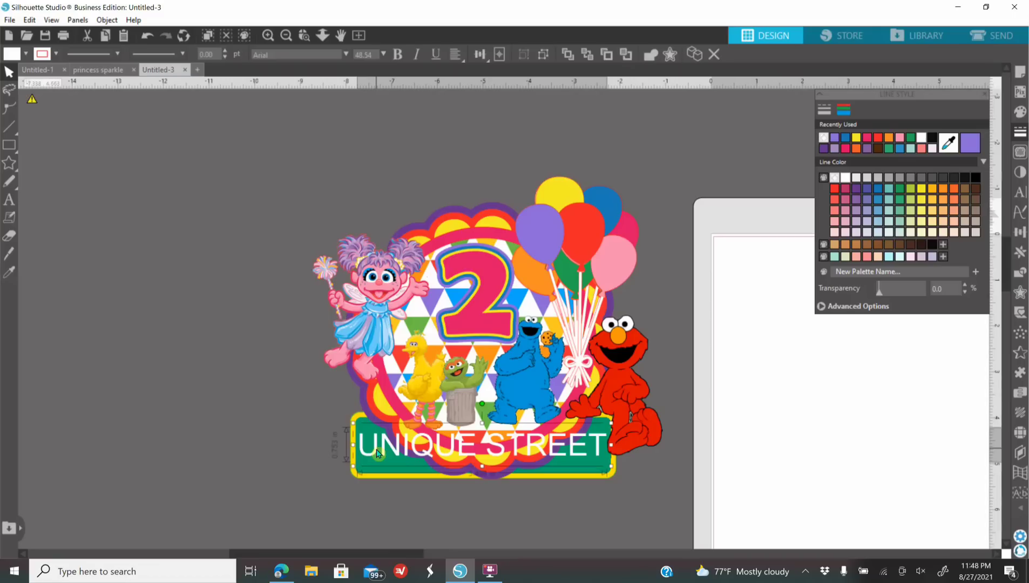
- Group the UNIQUE STREET text with the green 123 sign and bring the group to the front
click(368, 478)
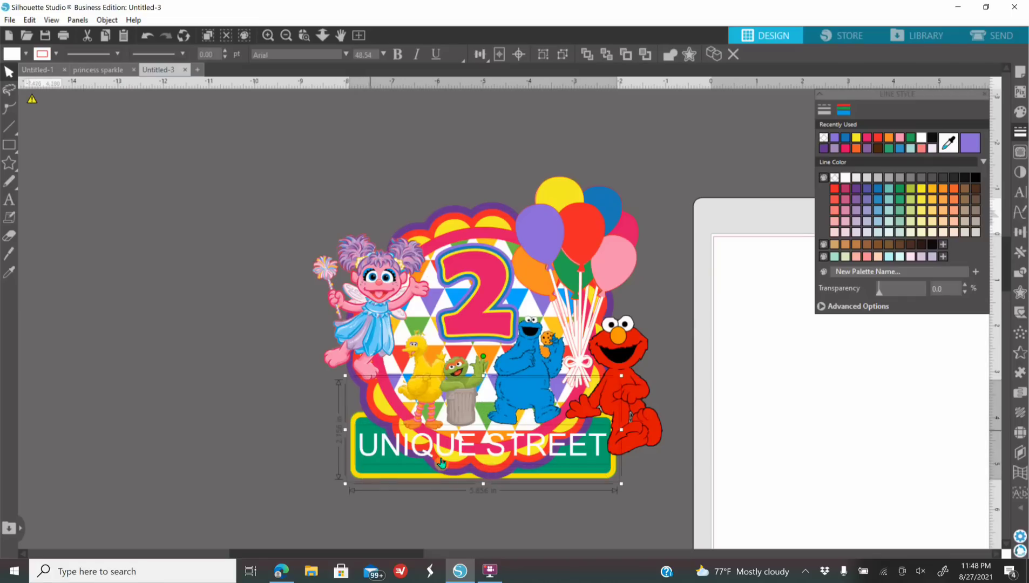
right_click(397, 471)
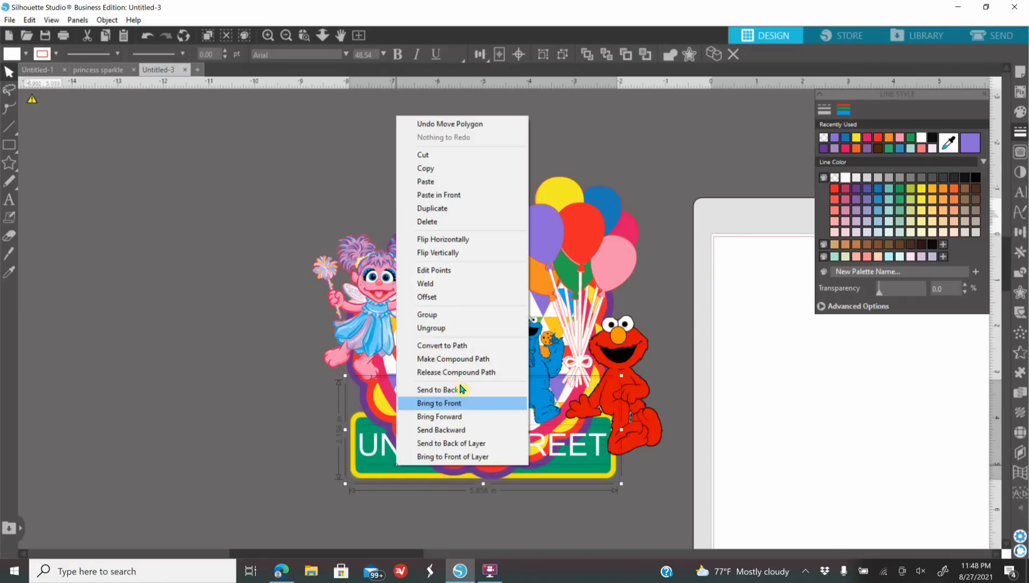
click(458, 319)
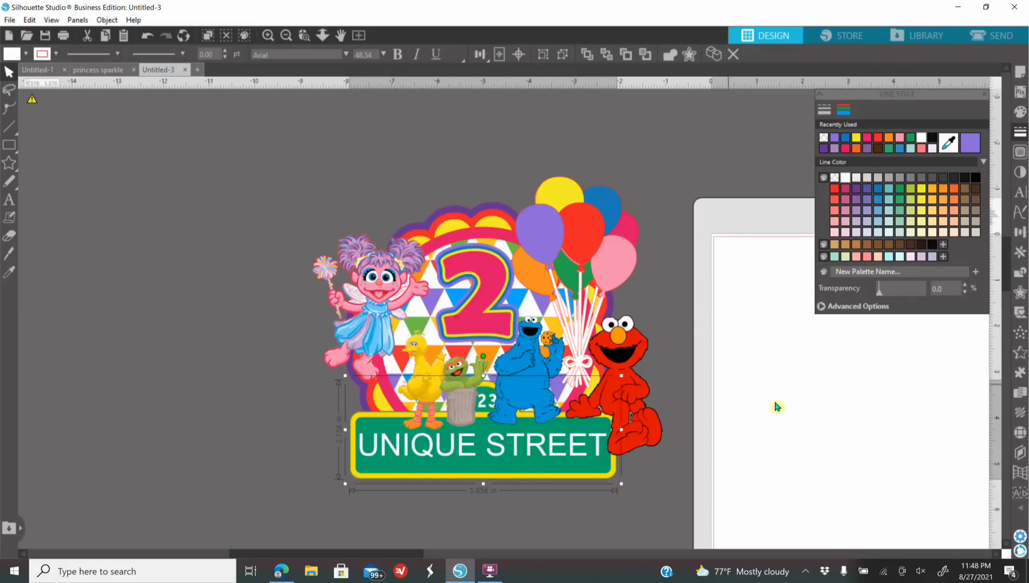
right_click(499, 456)
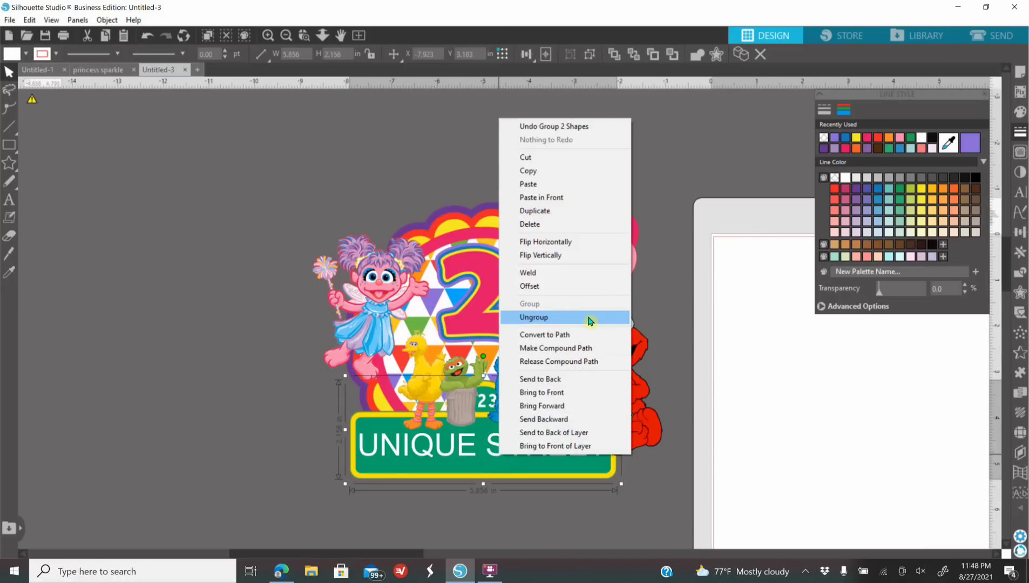
click(559, 394)
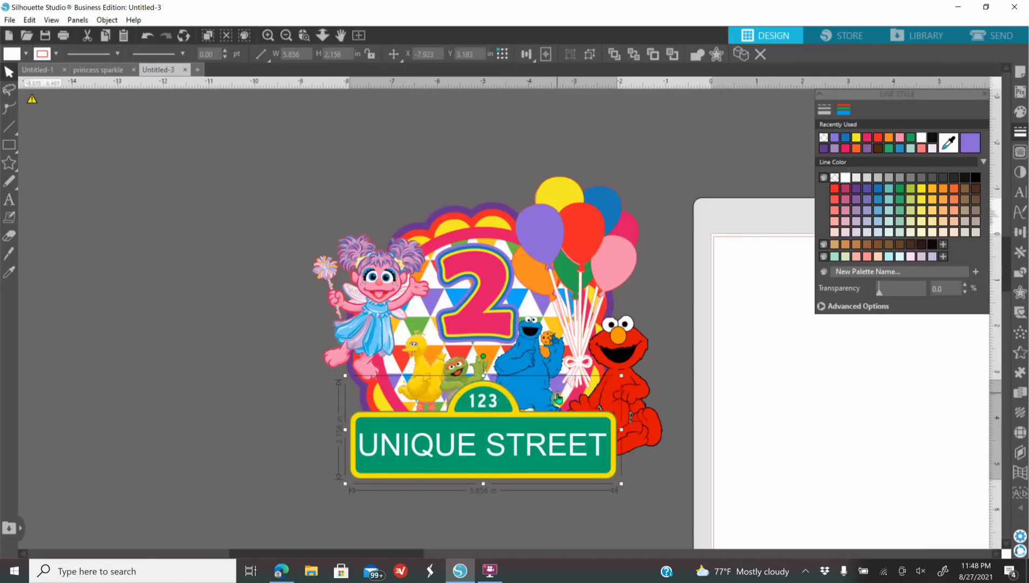
- Bring Elmo to the front so he sits over the edge of the green sign, and clear the selection
click(627, 393)
right_click(626, 389)
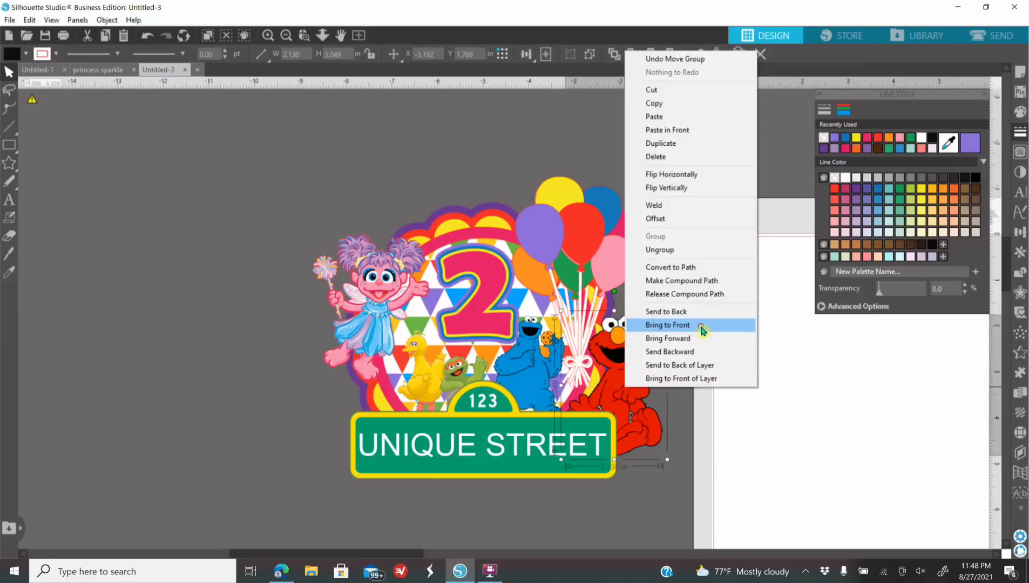
click(654, 325)
click(778, 405)
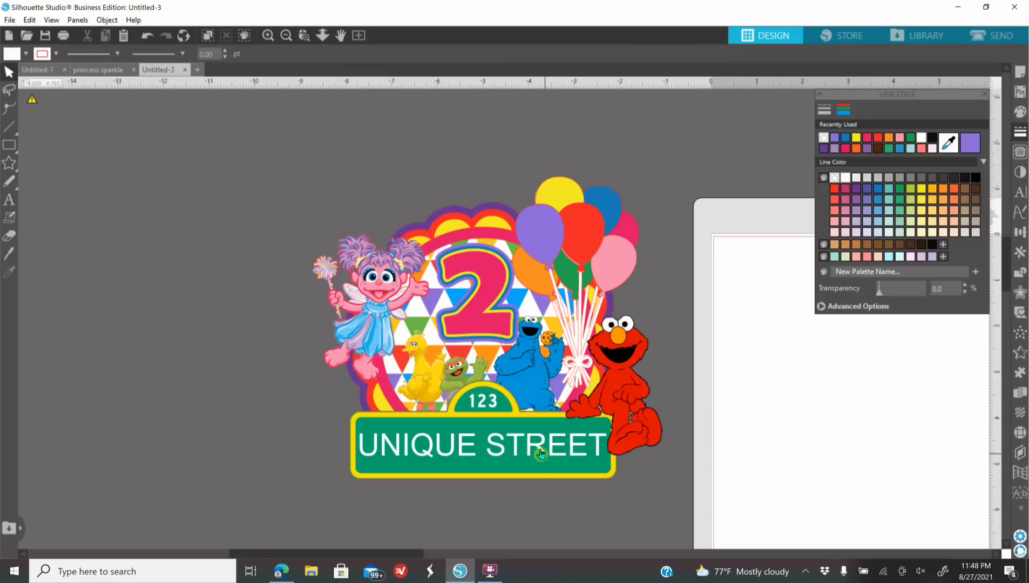
- Try moving the grouped sign below the badge and Abby off to the side, undoing both moves
drag(534, 470, 623, 534)
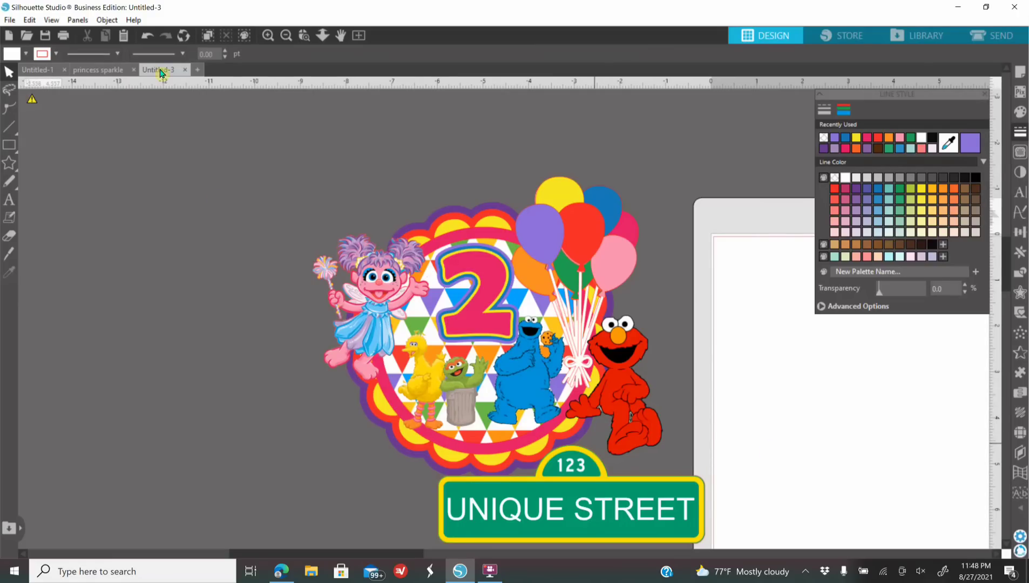
click(147, 35)
click(147, 35)
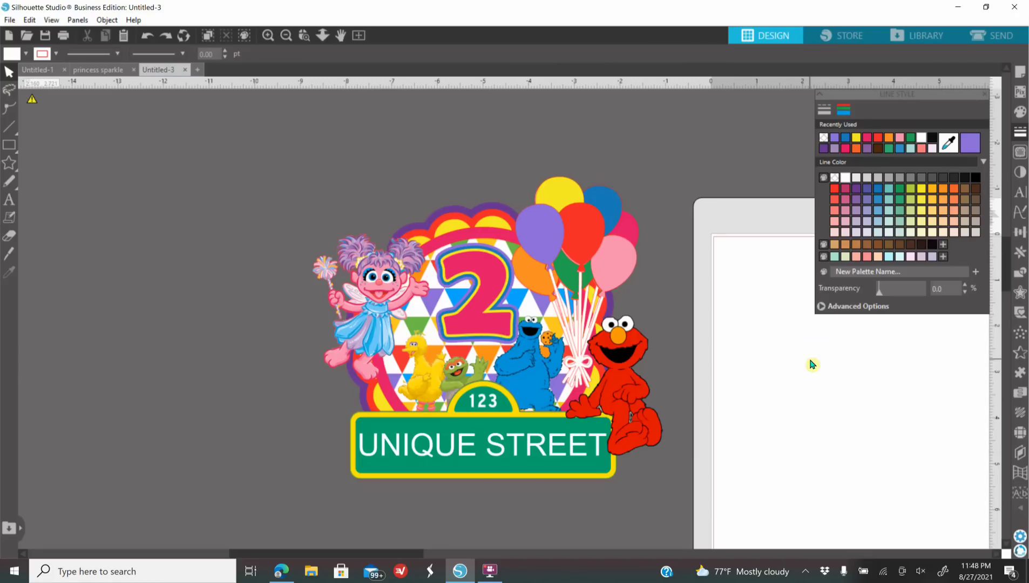
drag(376, 301, 245, 304)
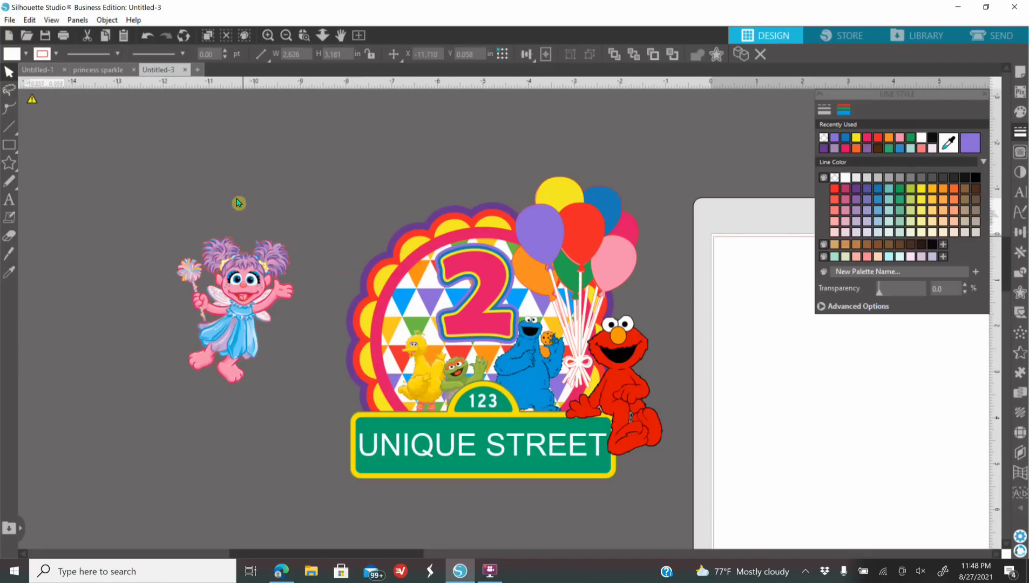
click(141, 43)
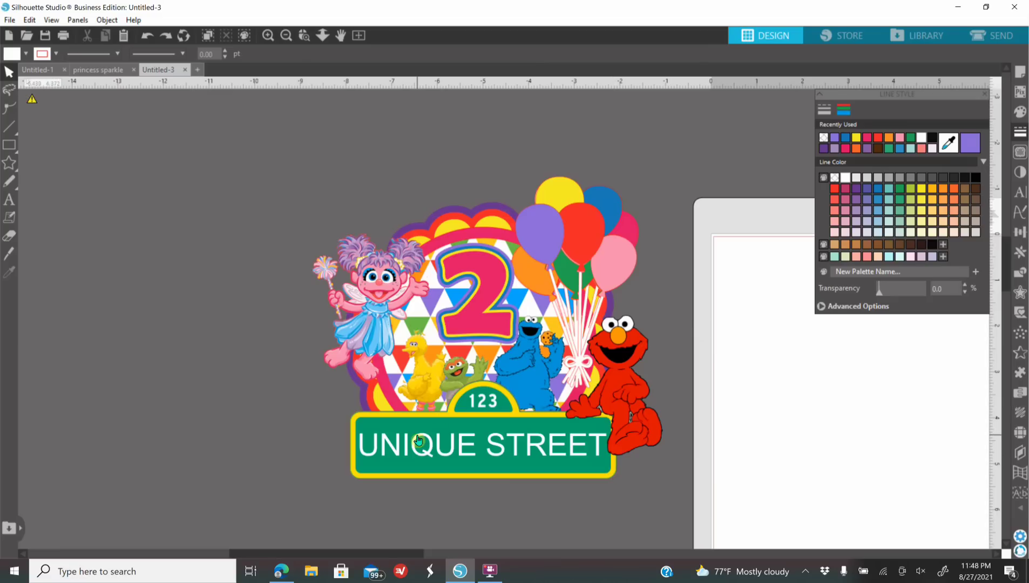
- Group Elmo together with the UNIQUE STREET sign
click(472, 445)
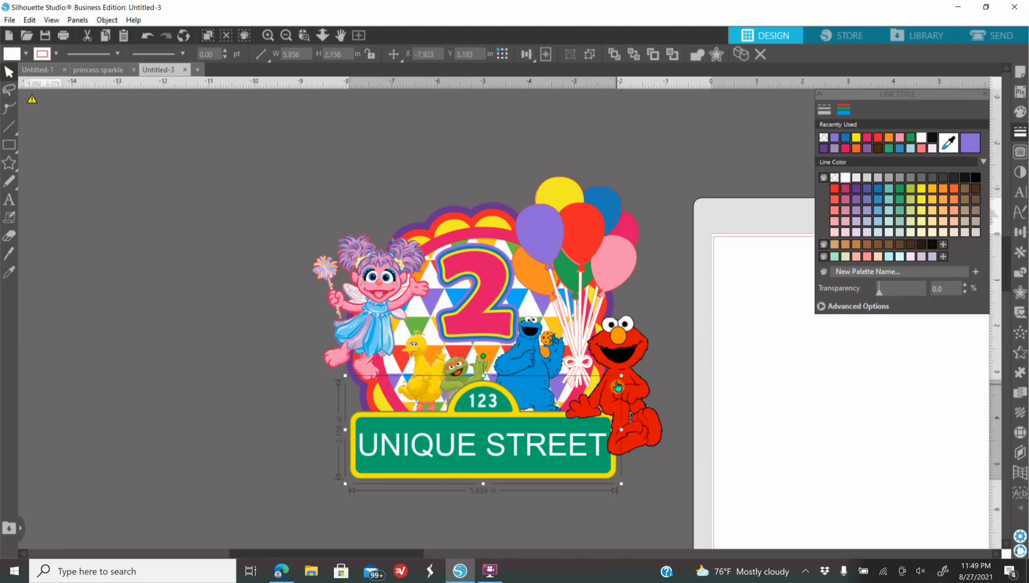
shift+click(617, 365)
right_click(616, 365)
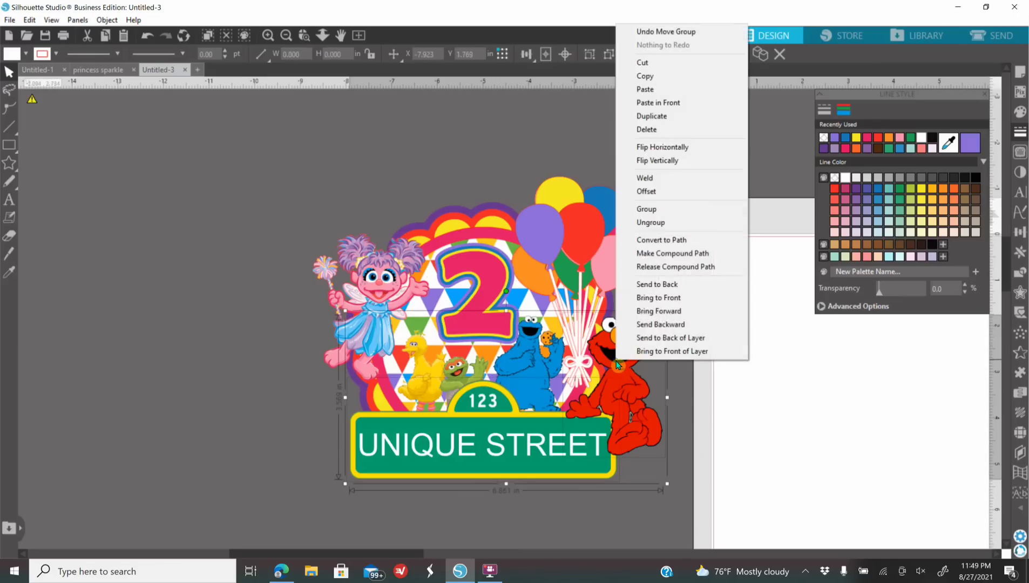
click(654, 215)
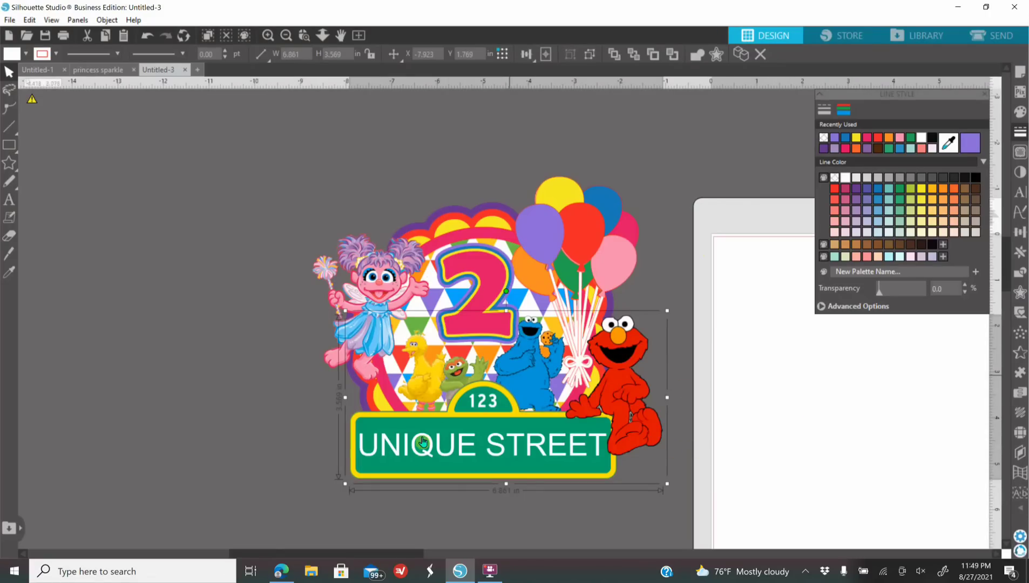
- Offset the grouped sign and Elmo outward by 0.065 in with rounded corners and fill the offset with purple
click(268, 36)
scroll(873, 356, up, 4)
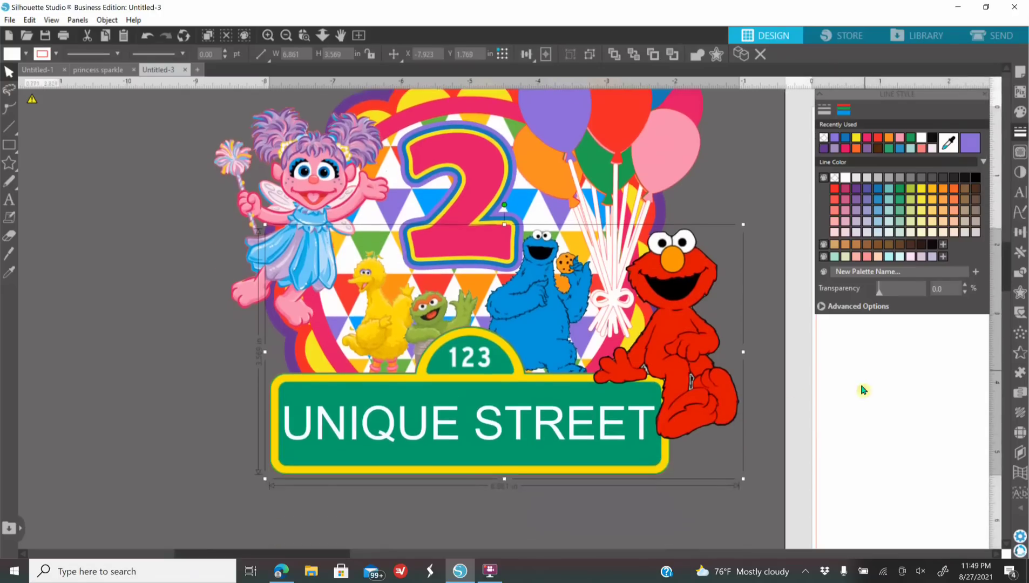
click(1020, 292)
click(822, 125)
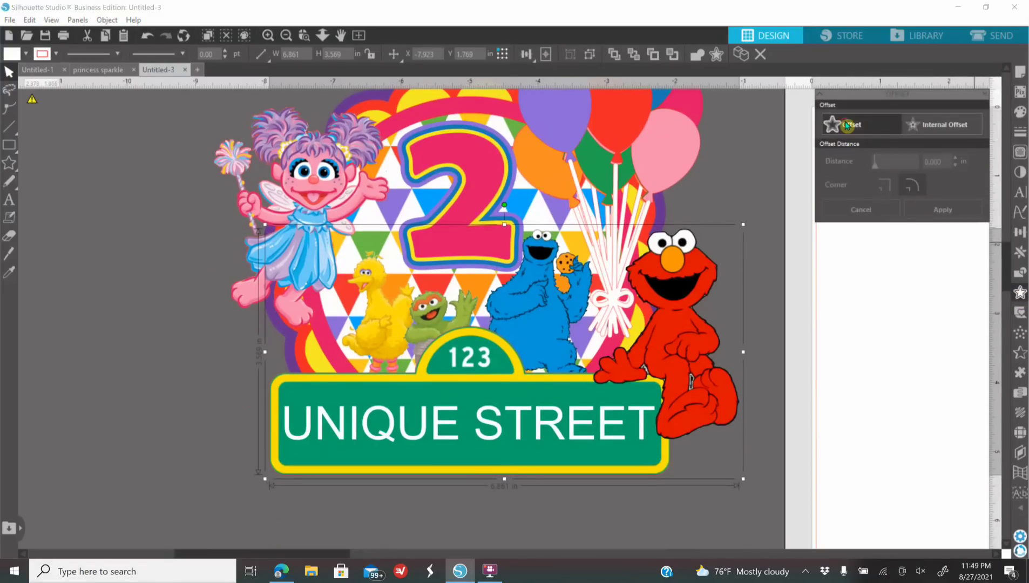
click(955, 165)
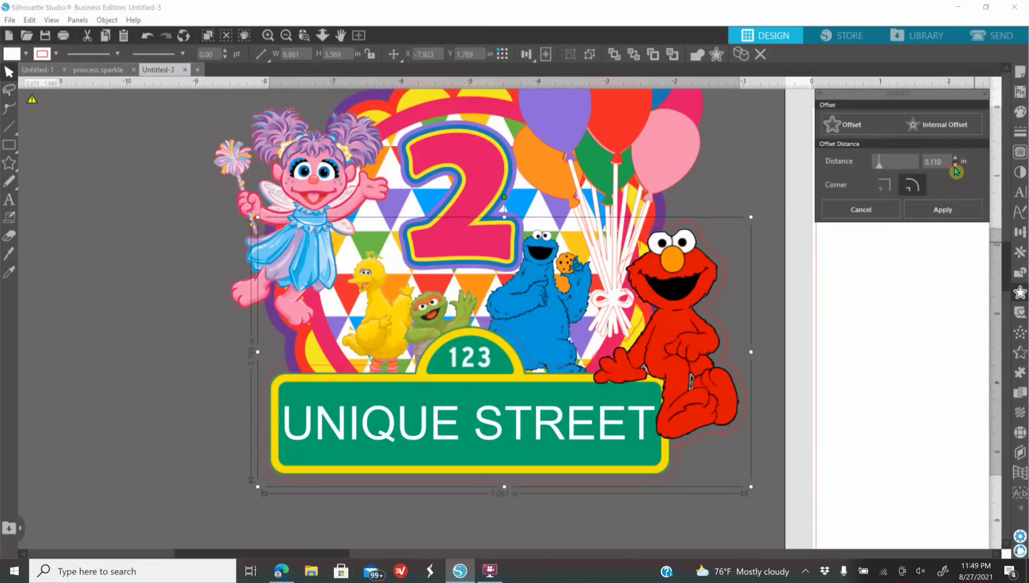
click(955, 165)
click(955, 165)
click(955, 166)
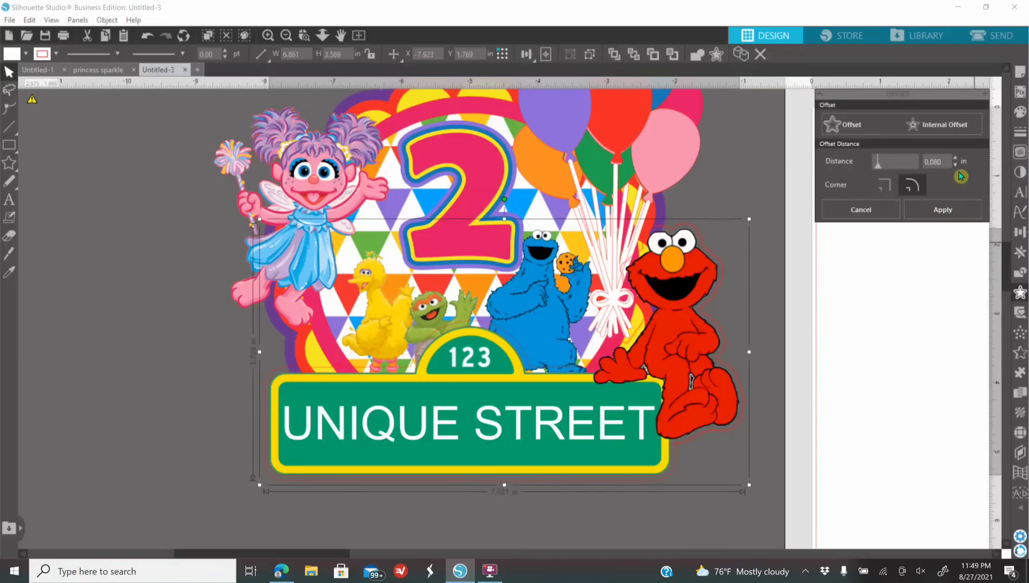
click(955, 166)
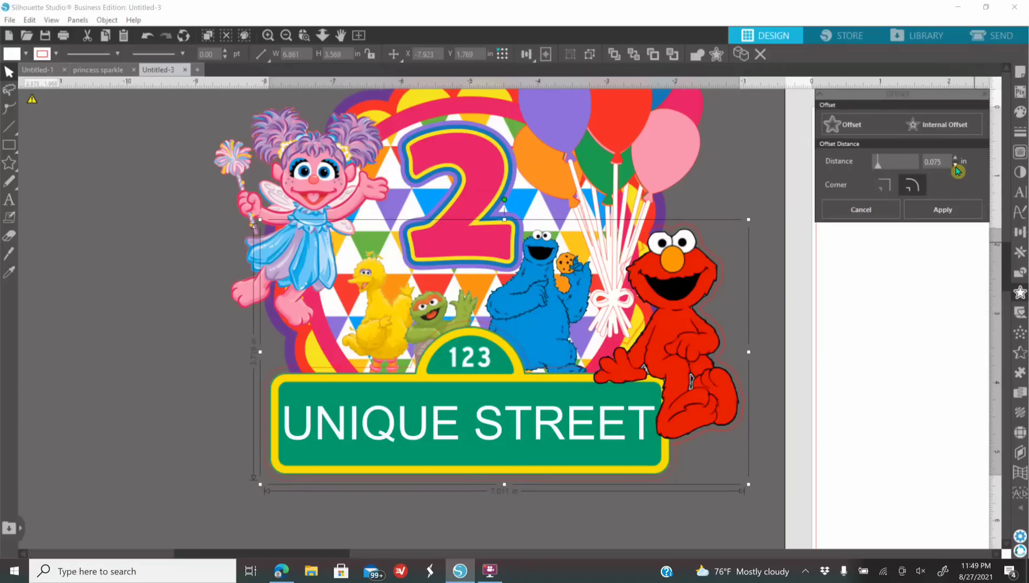
click(955, 165)
click(955, 165)
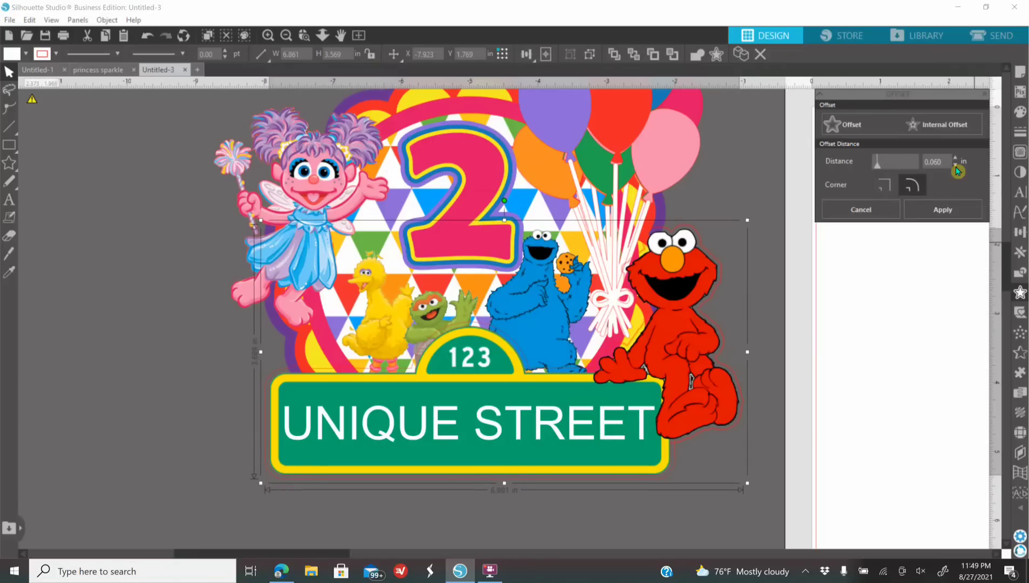
click(956, 158)
click(956, 159)
double_click(945, 161)
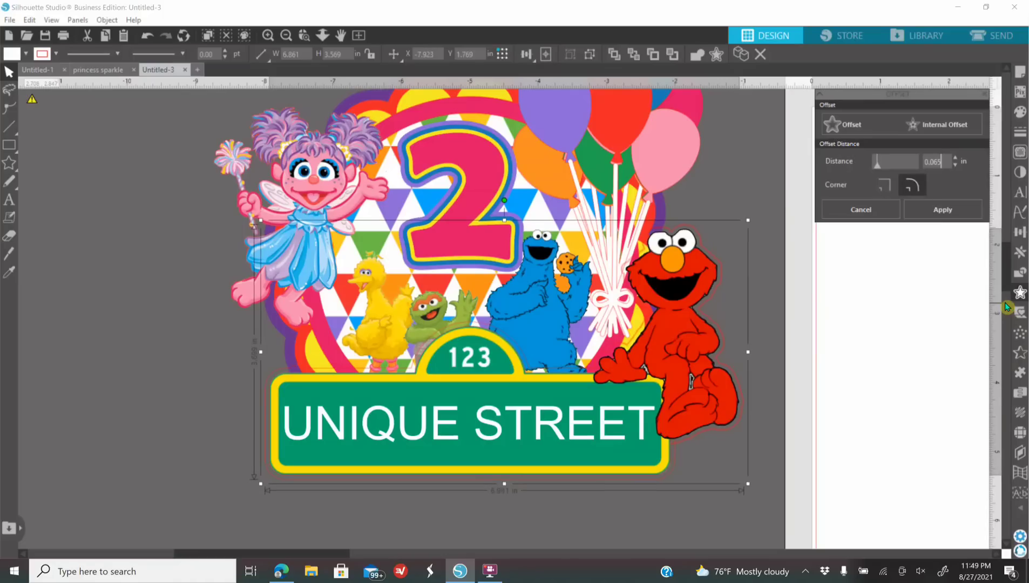
click(1021, 111)
click(838, 139)
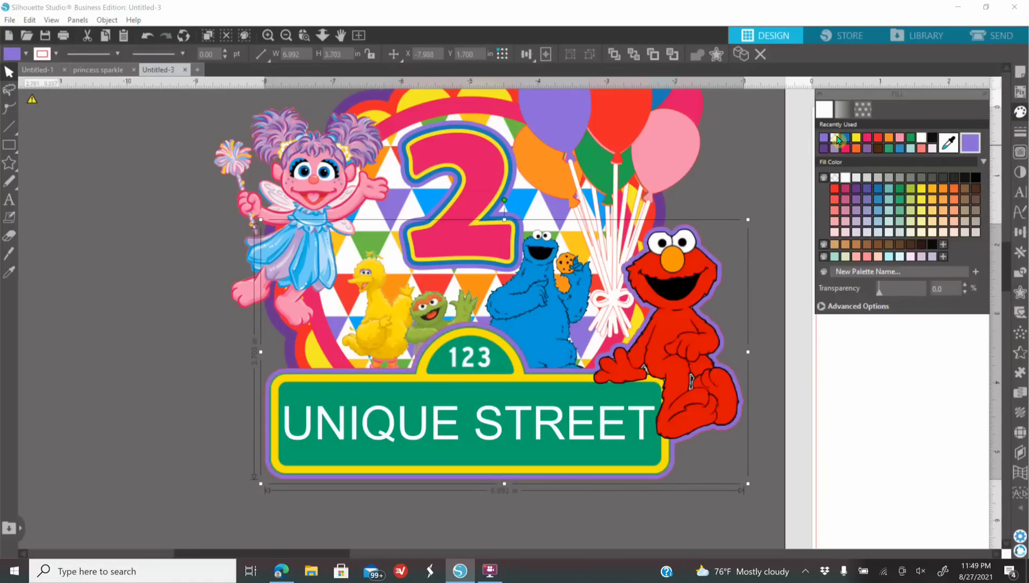
- Try an outward offset of 0.065 in around Abby
click(288, 185)
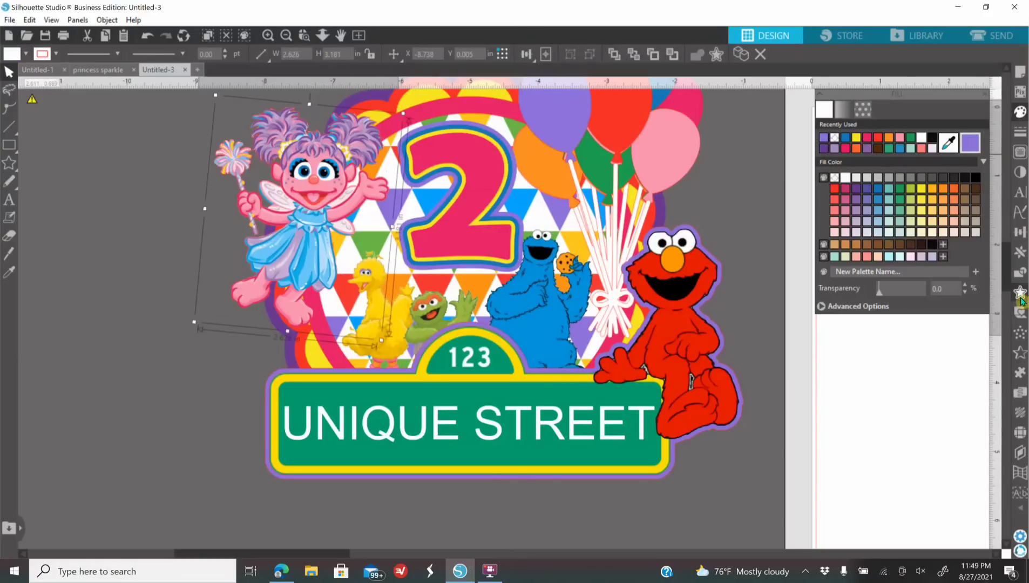
click(1020, 292)
click(843, 124)
double_click(939, 163)
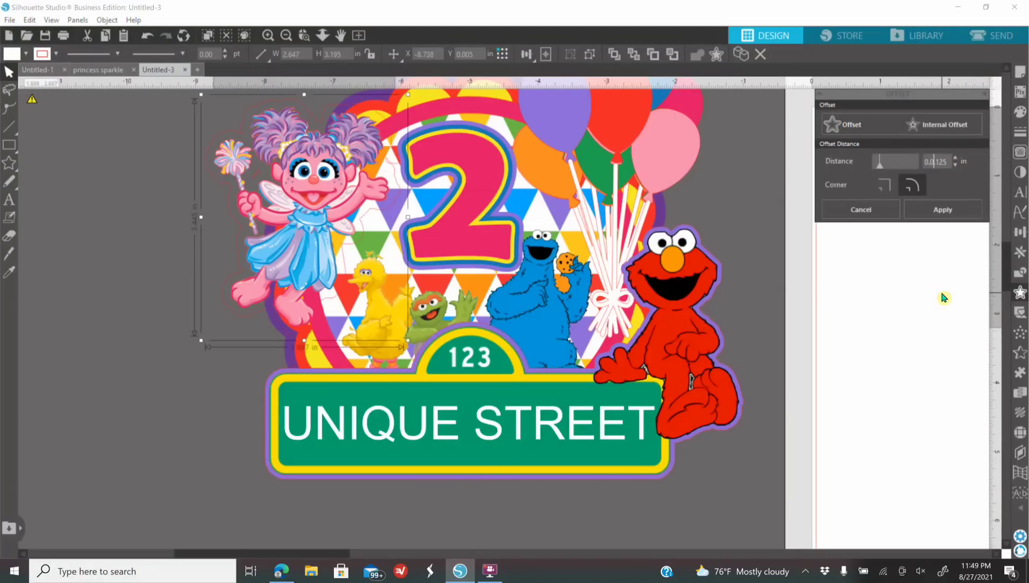
key(Return)
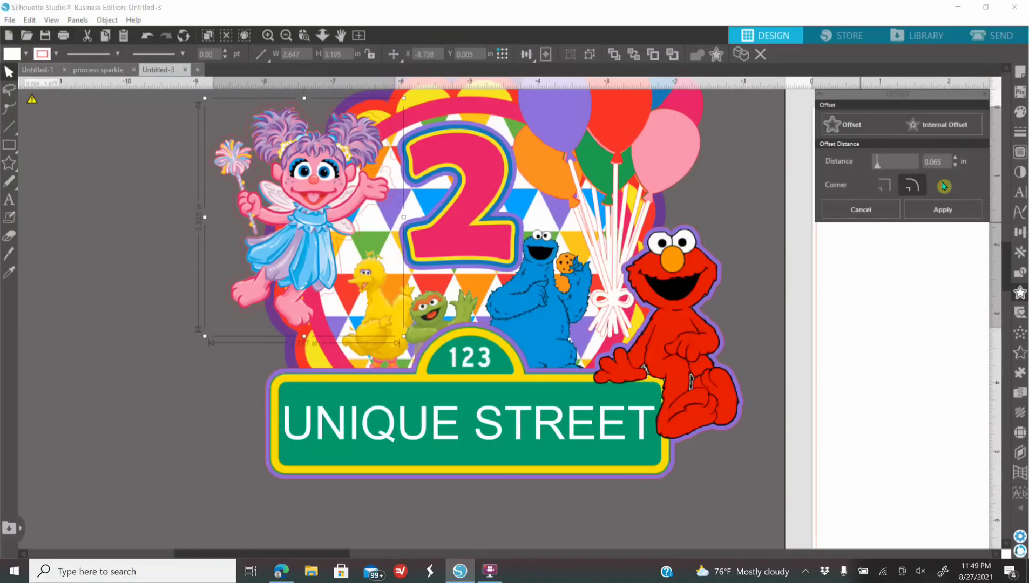
- Fill Abby's offset shape with the same purple as the sign's border
click(1018, 115)
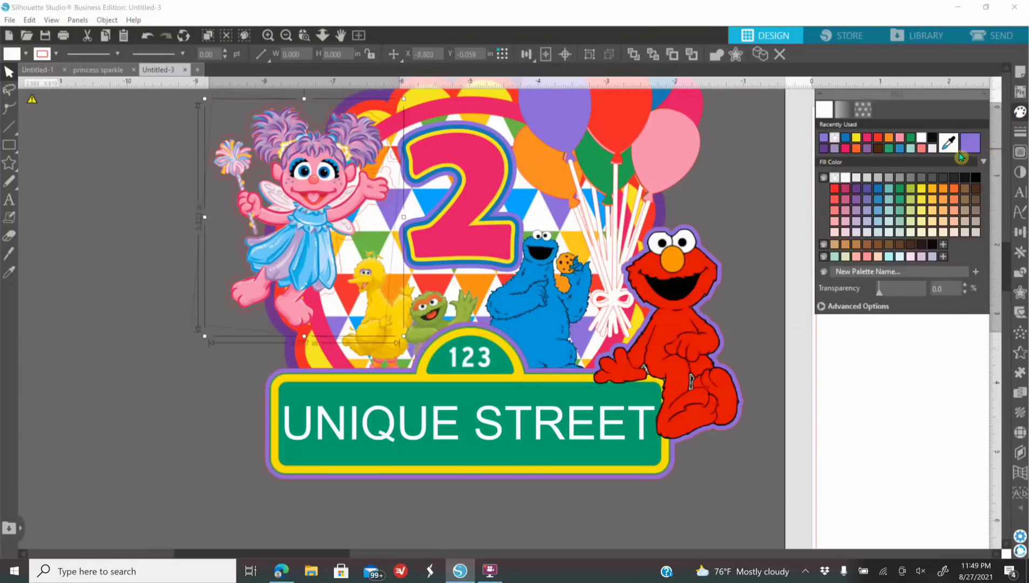
click(1020, 113)
click(1026, 113)
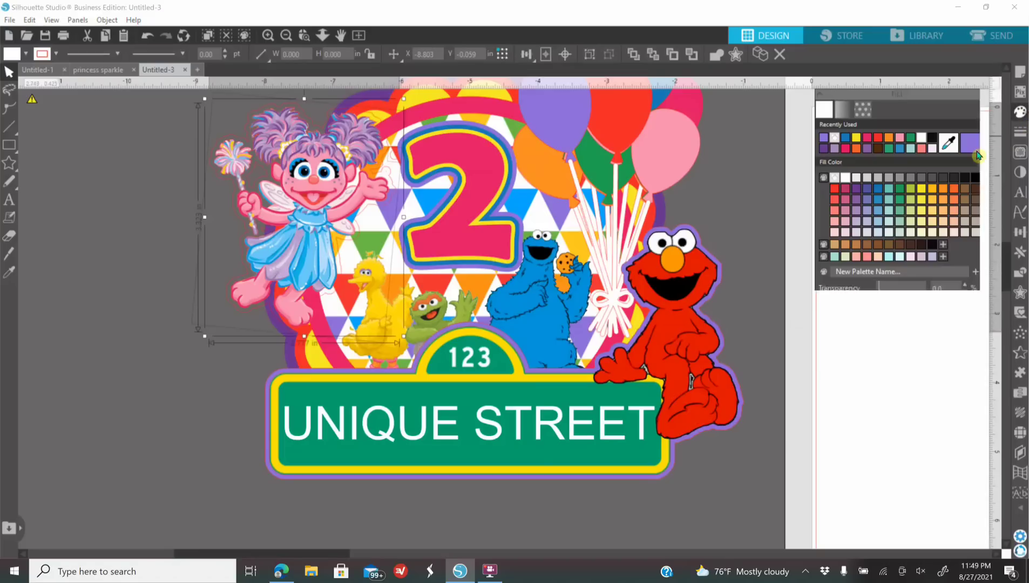
click(970, 146)
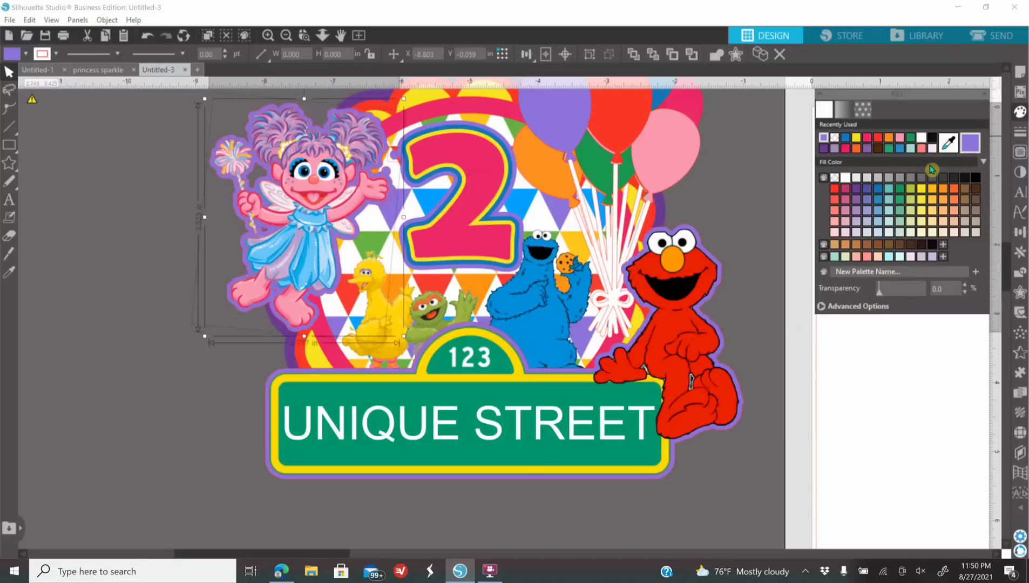
- Try a fresh outward offset around Abby with a distance of 0.06 in
click(312, 193)
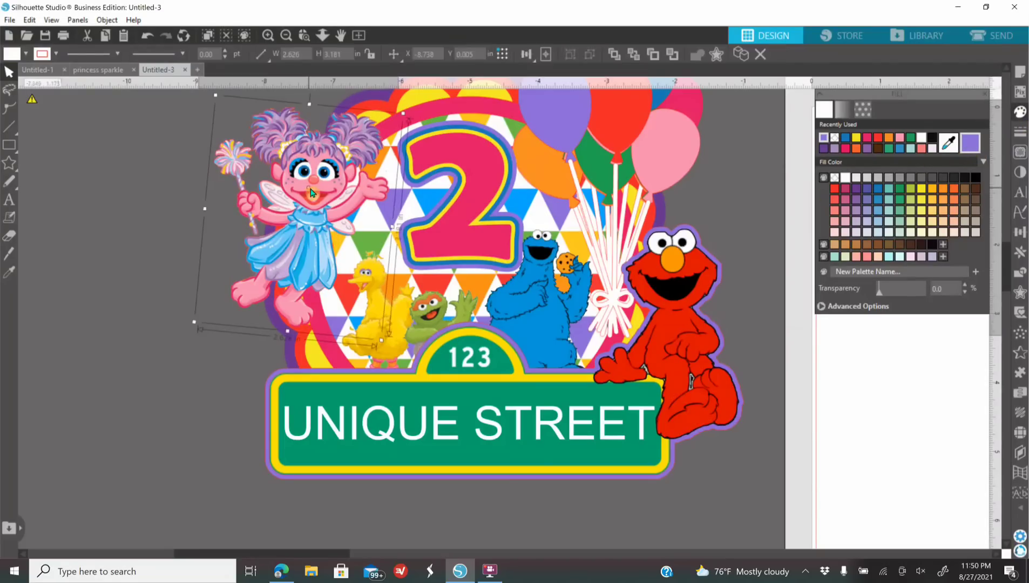
click(1020, 292)
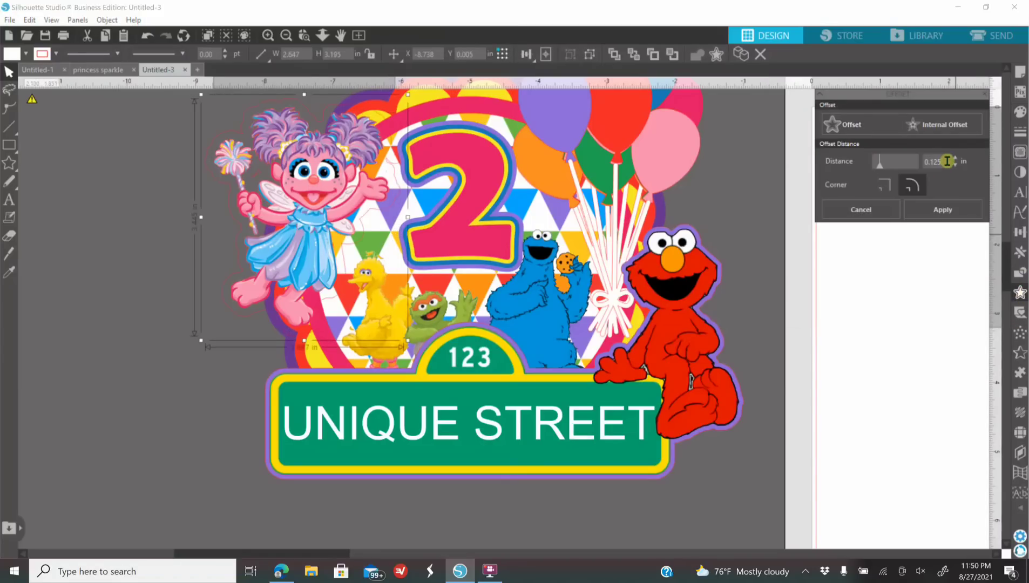
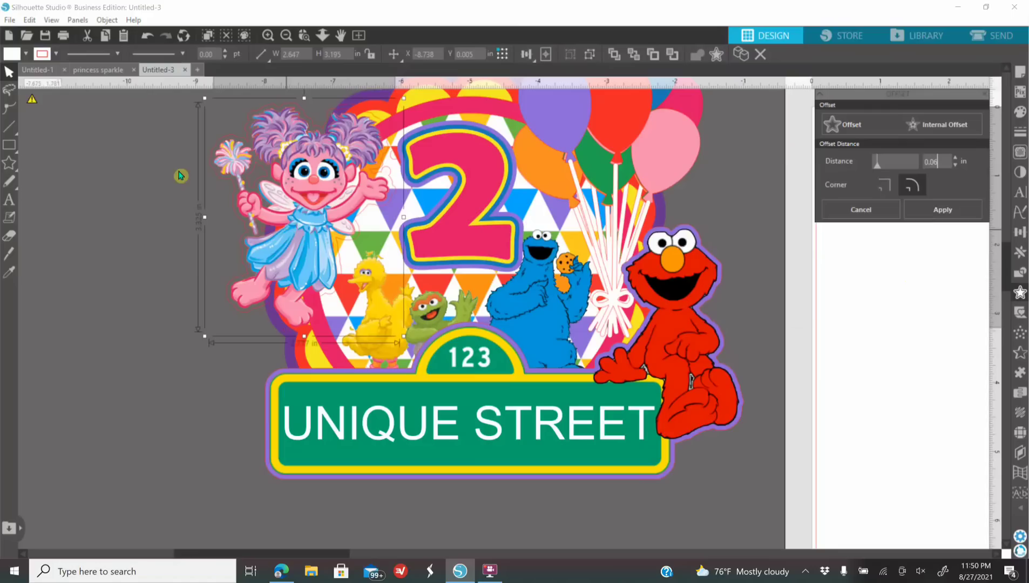
click(286, 36)
click(285, 35)
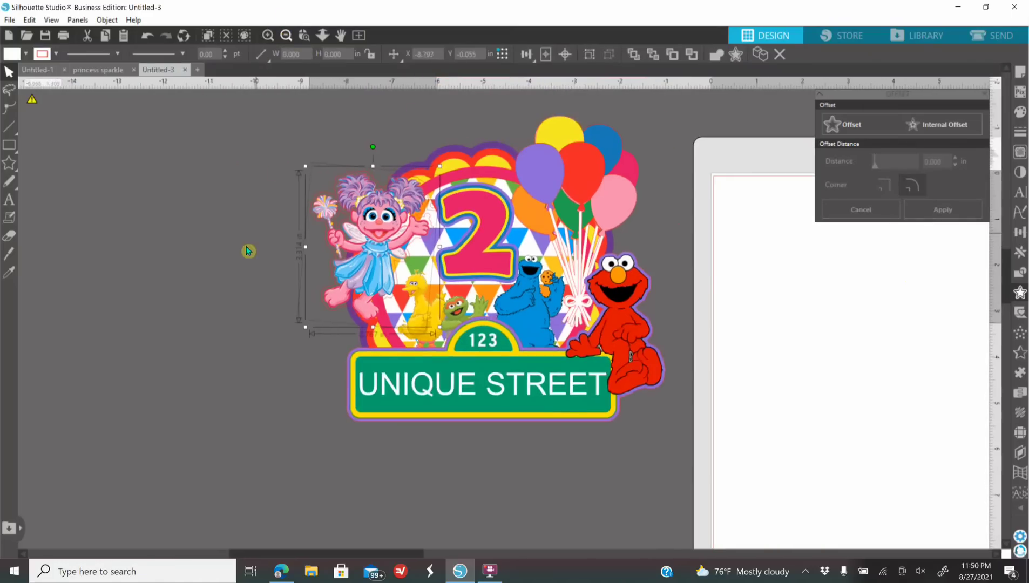
- Move Abby off the badge into the empty area beside the design for a close look at her edges
click(291, 250)
drag(355, 244, 164, 268)
click(268, 36)
click(268, 36)
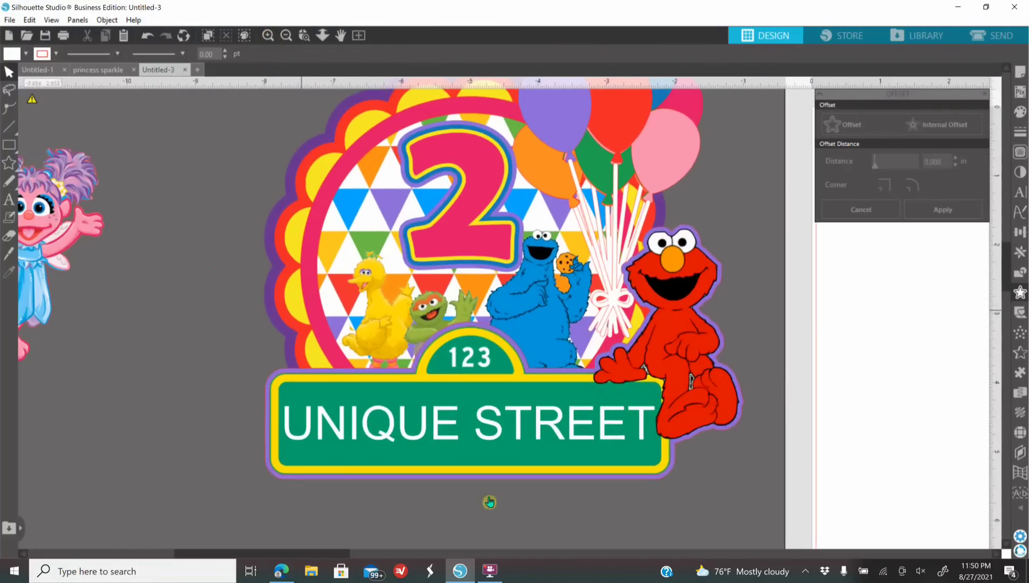
drag(333, 557, 206, 555)
click(267, 35)
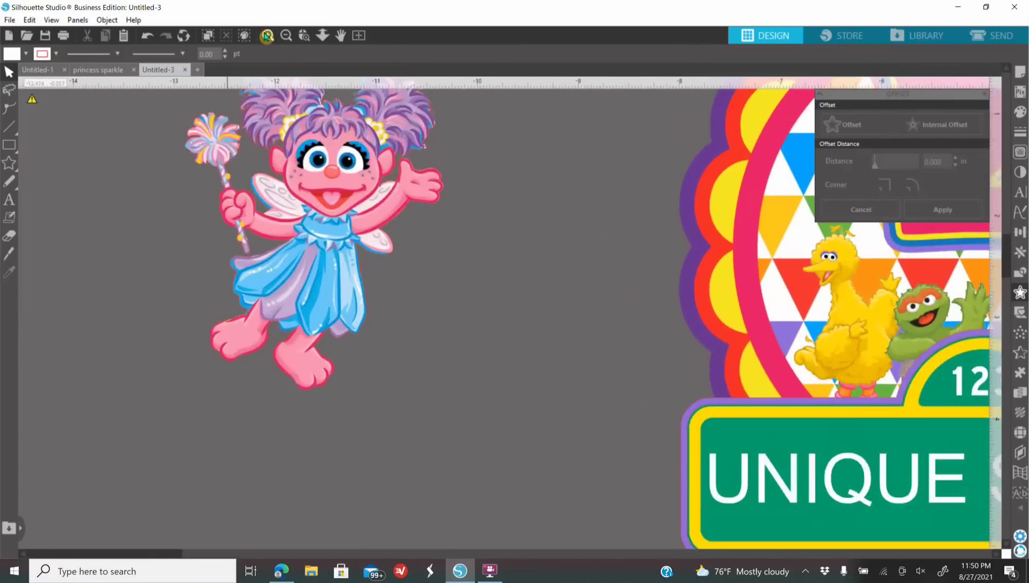
click(267, 36)
click(267, 35)
click(267, 36)
drag(354, 398, 249, 416)
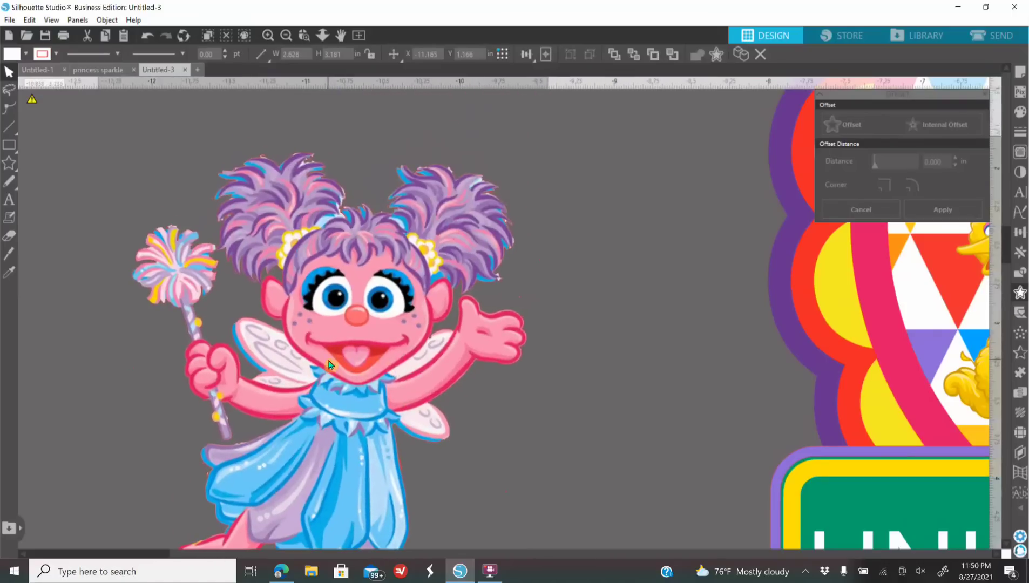
- Set Abby's line colour to green to expose the cut line around her edges
click(1019, 135)
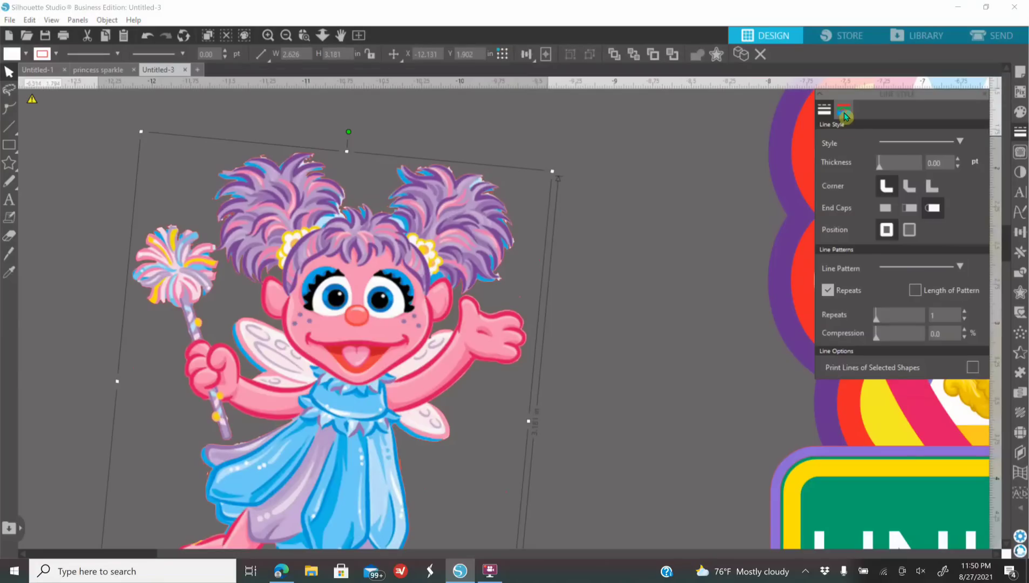
click(844, 112)
click(910, 138)
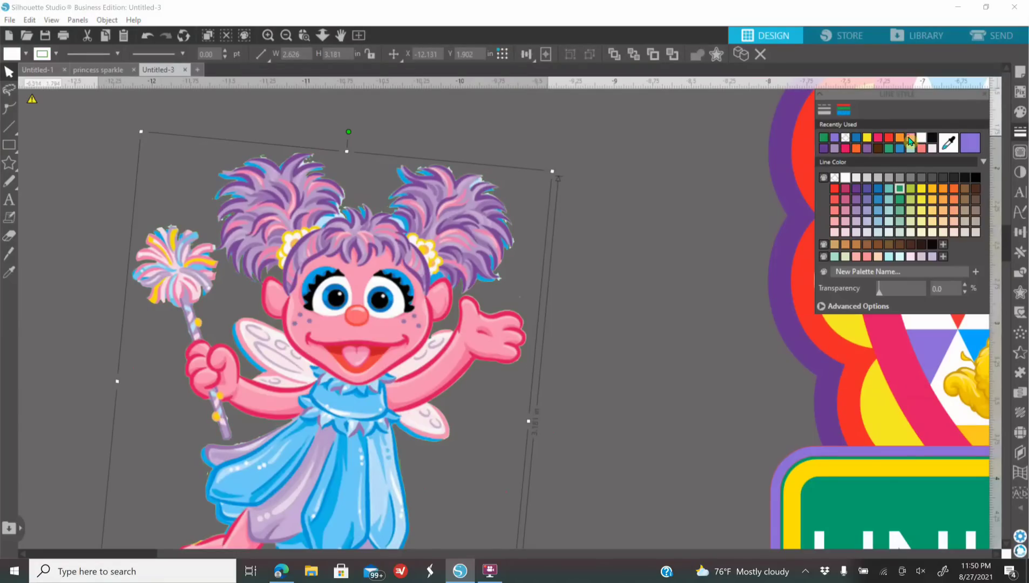
click(617, 299)
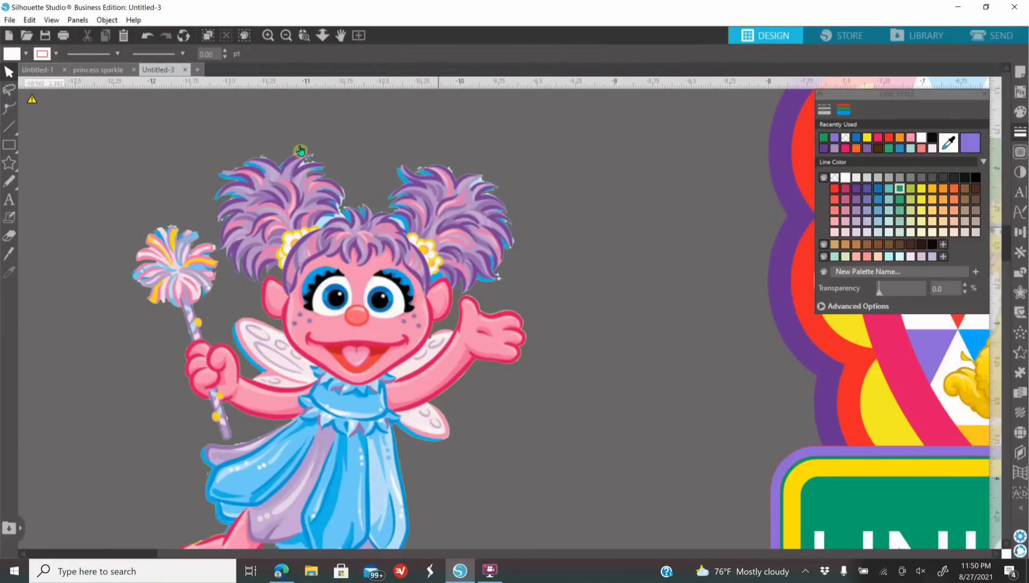
click(268, 36)
click(268, 36)
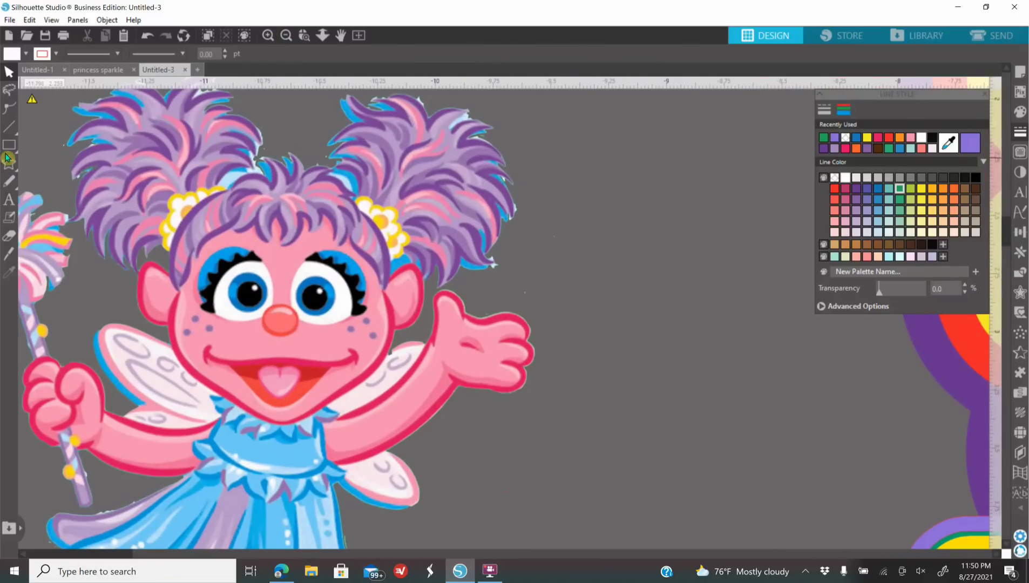
click(8, 237)
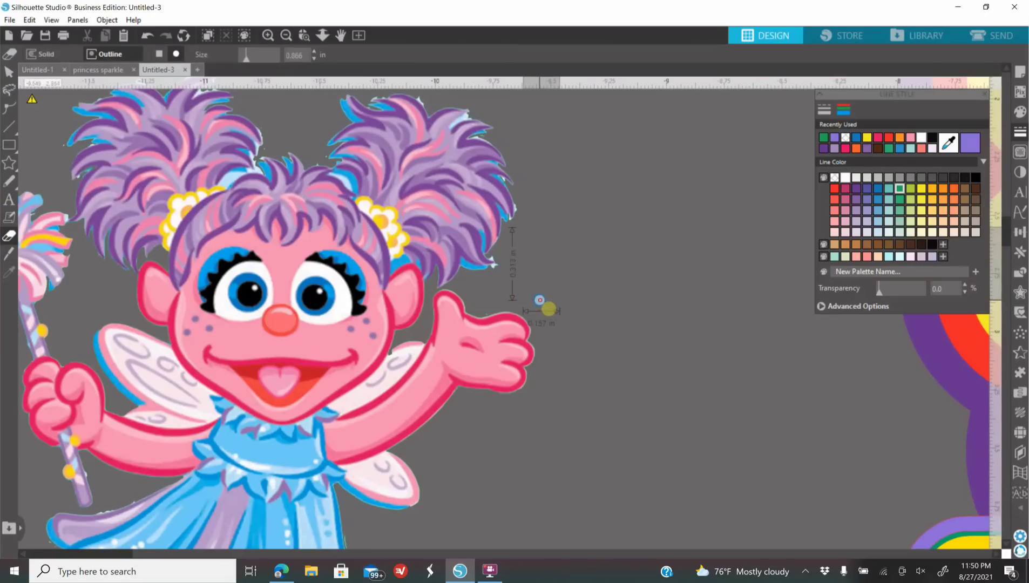
key(Escape)
click(286, 35)
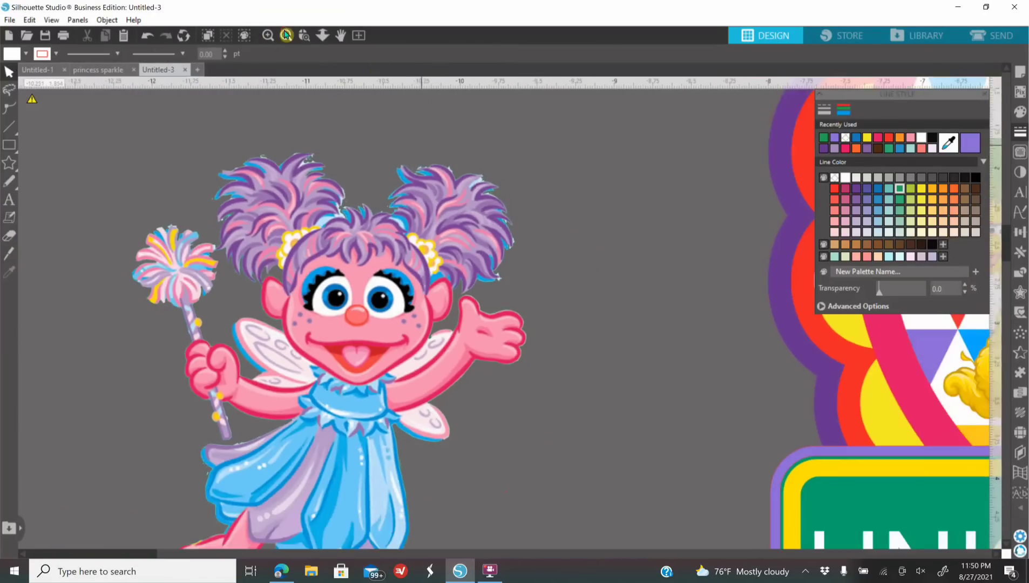
- Move Abby aside to delete the stray outline specks left behind, and bring her back to the empty area
click(286, 35)
drag(367, 257, 30, 244)
drag(220, 145, 570, 510)
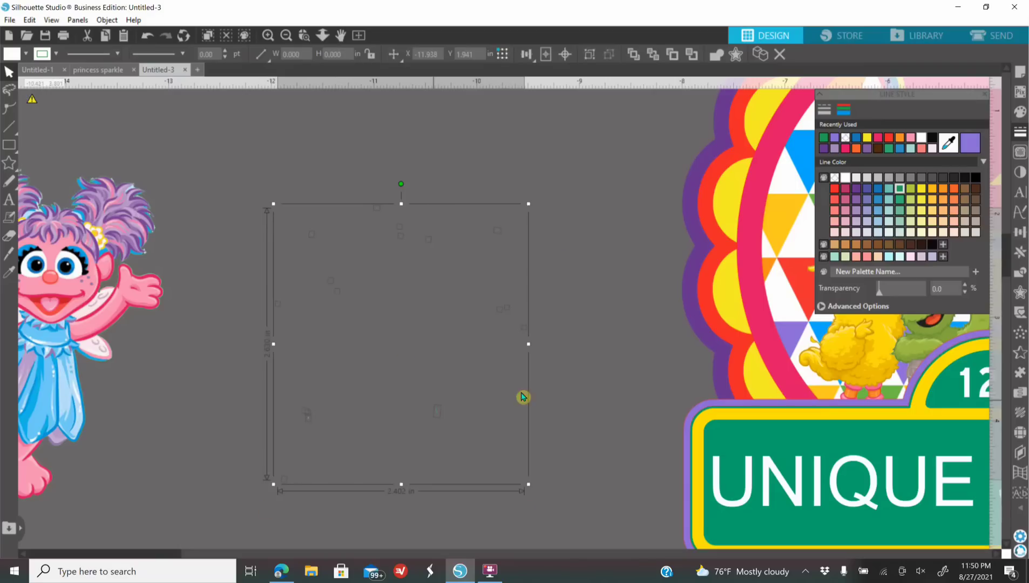
key(Delete)
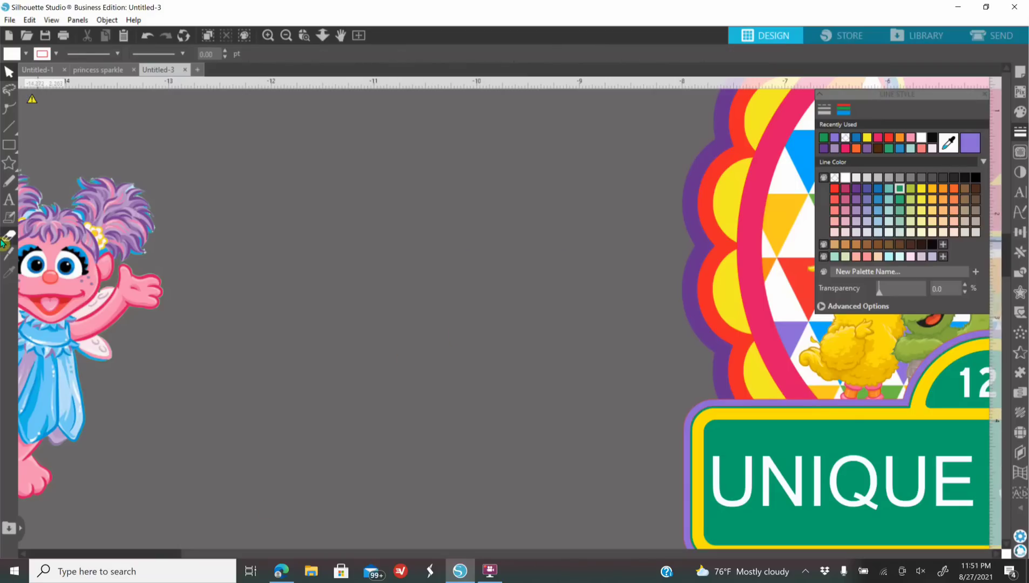
drag(99, 267, 447, 273)
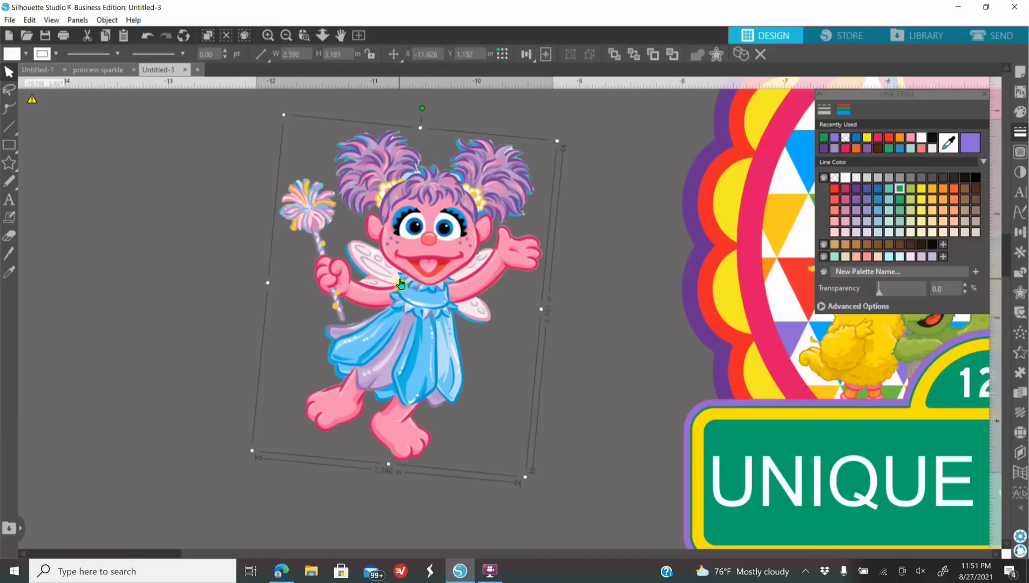
- Create a round-cornered outward offset of 0.05 in around Abby and fill it with the sign border's light purple
click(1020, 296)
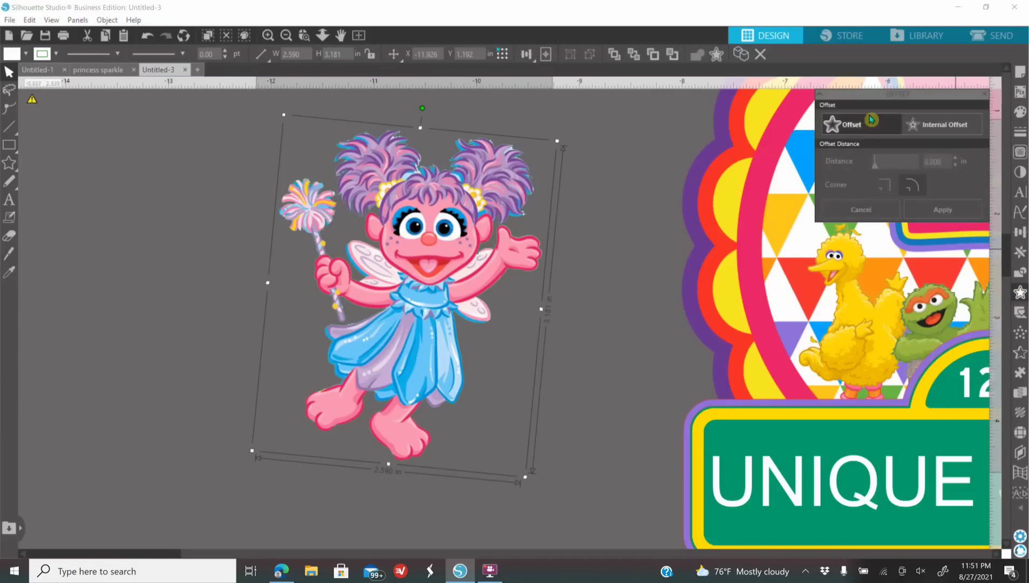
click(855, 127)
click(882, 184)
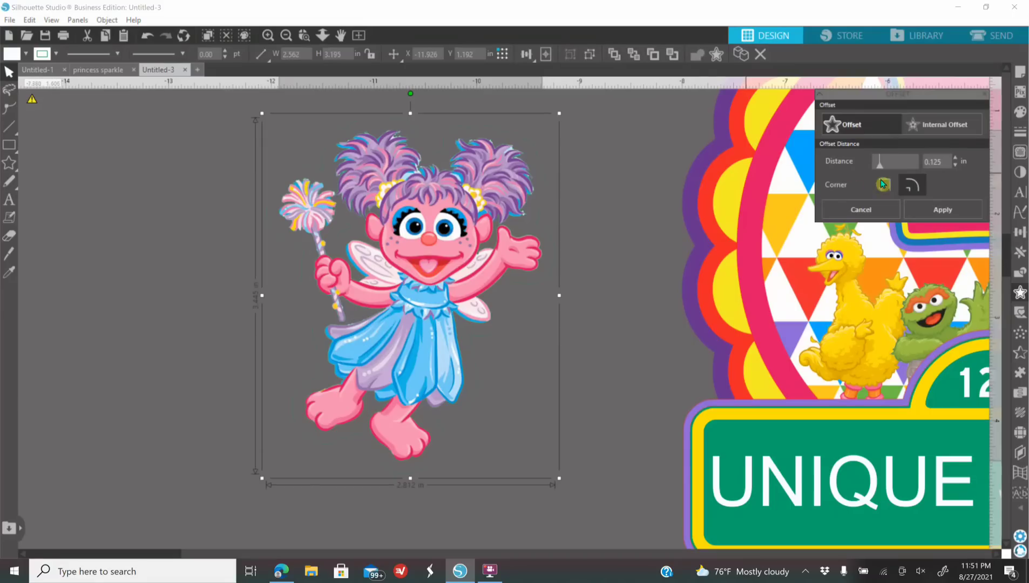
double_click(948, 162)
click(890, 191)
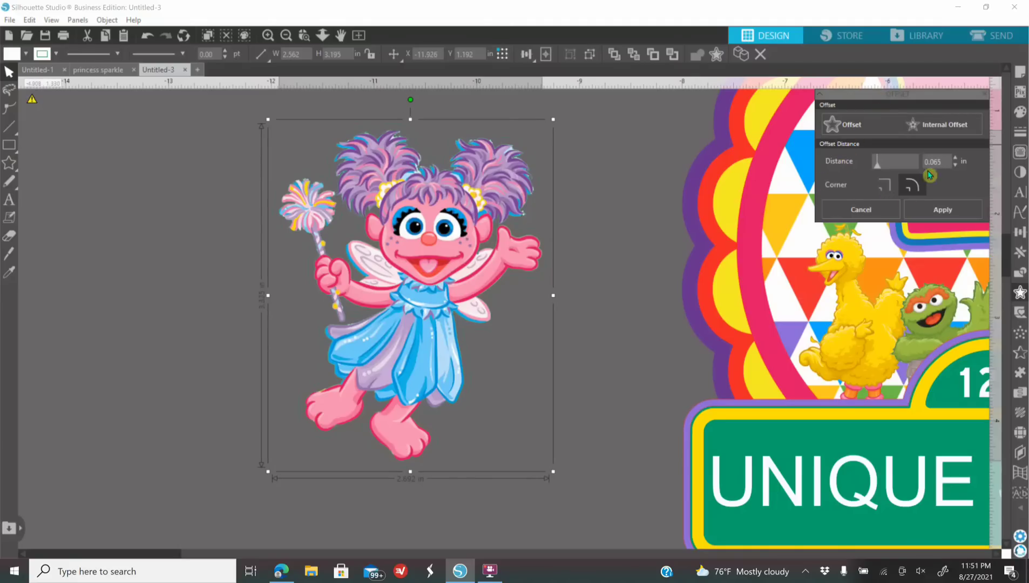
click(955, 166)
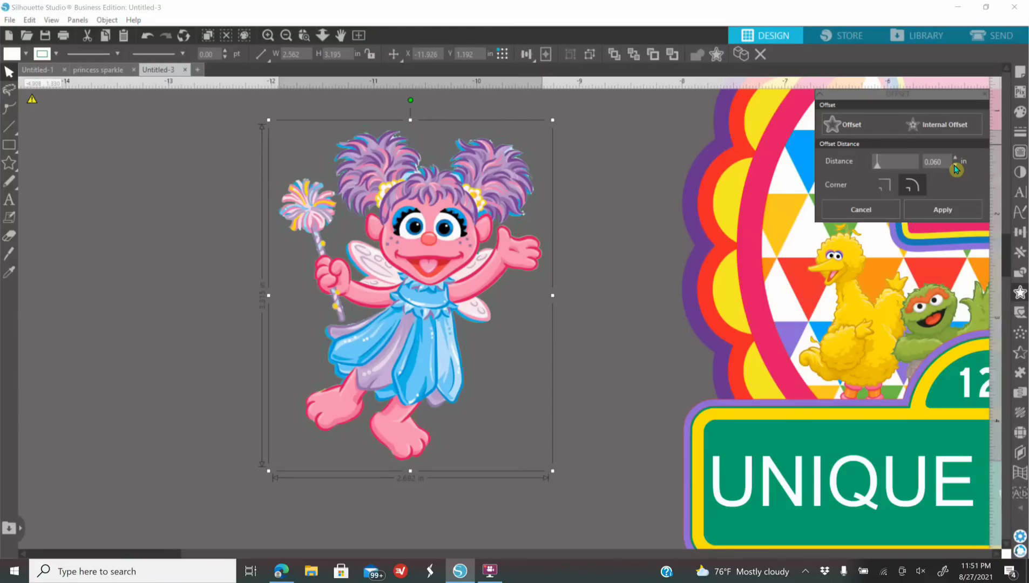
click(955, 166)
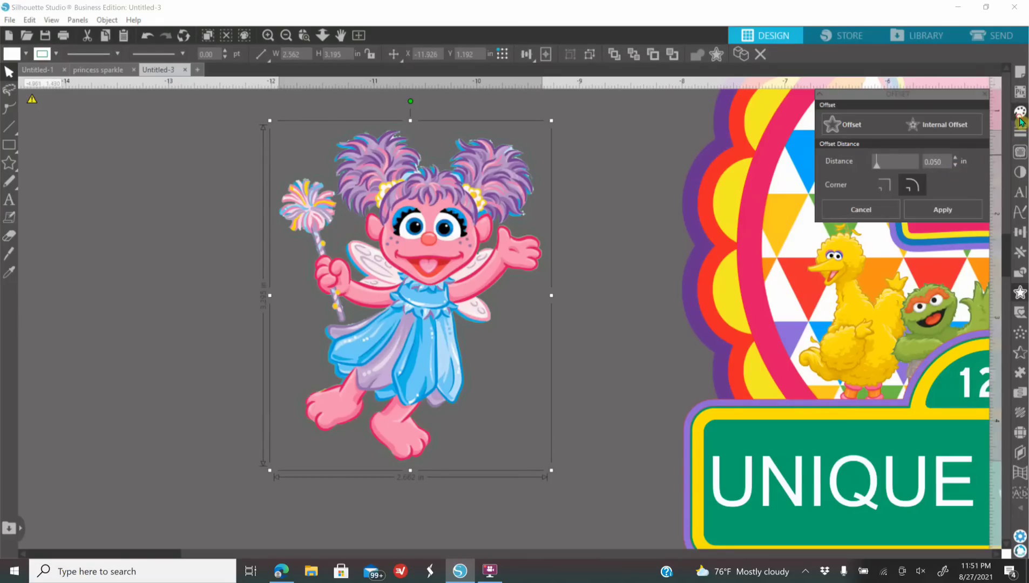
click(1021, 119)
click(969, 144)
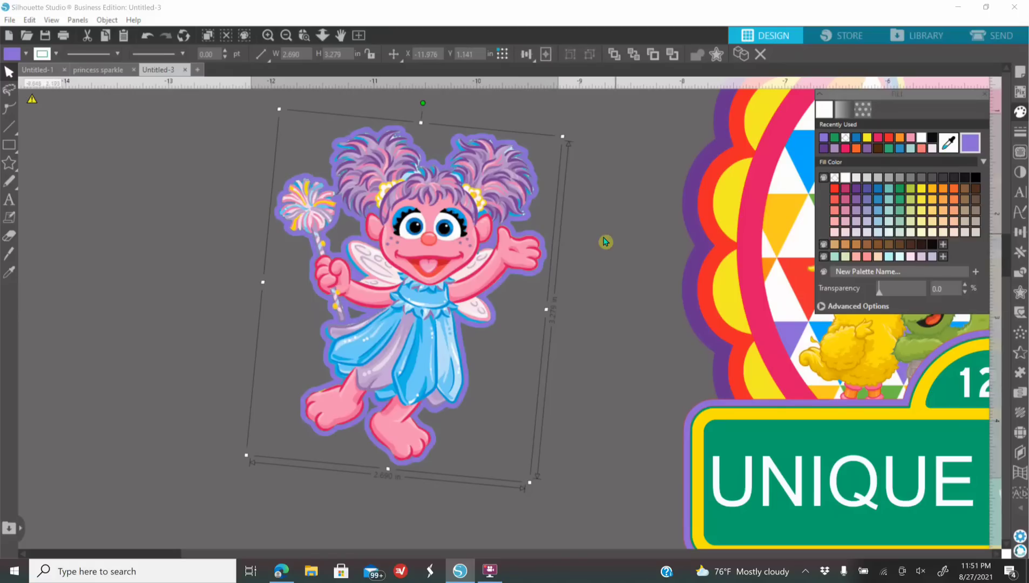
- Add a second outward offset of 0.05 in around Abby's purple border and fill it with hot pink
click(1020, 293)
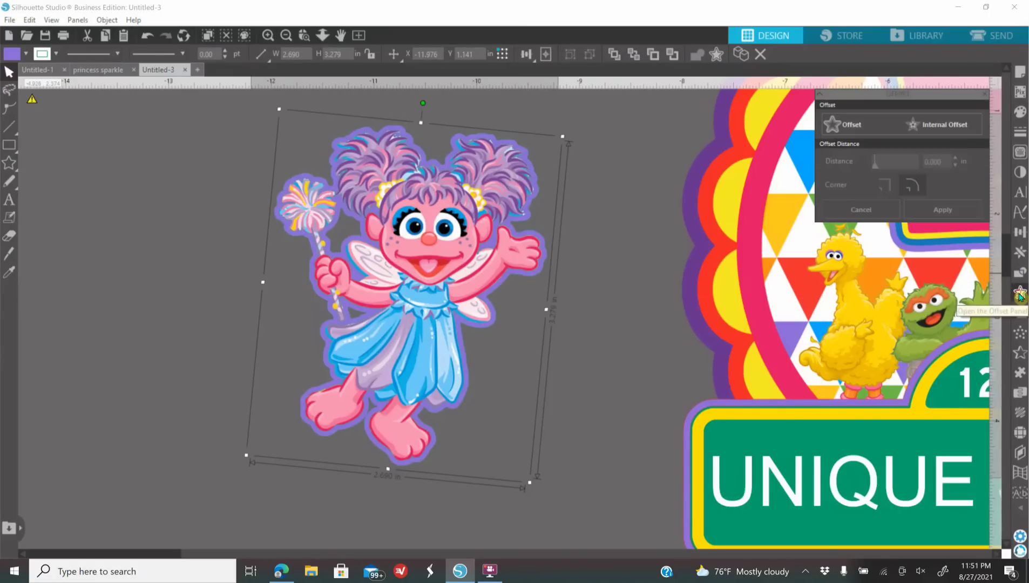
click(849, 126)
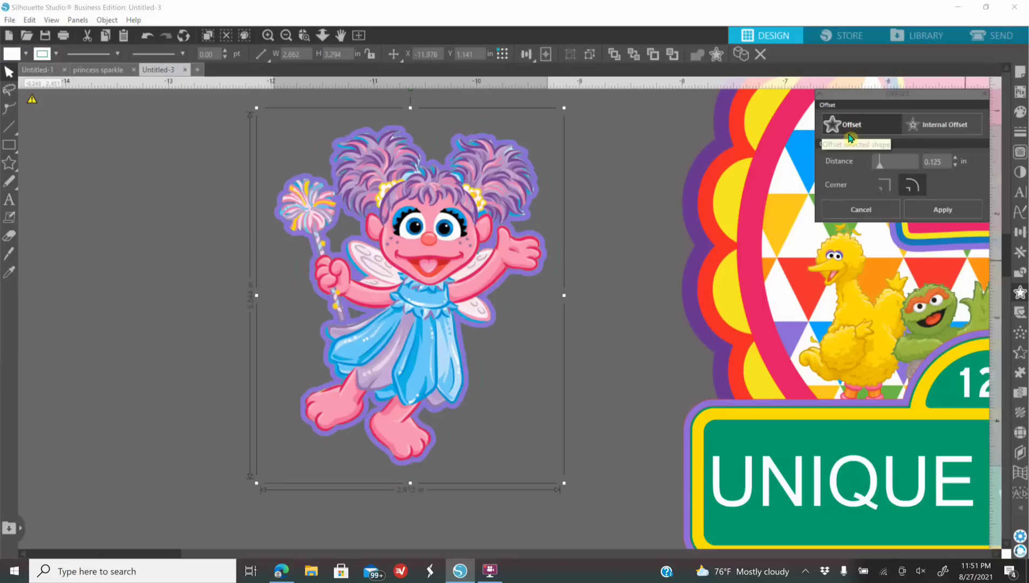
click(876, 162)
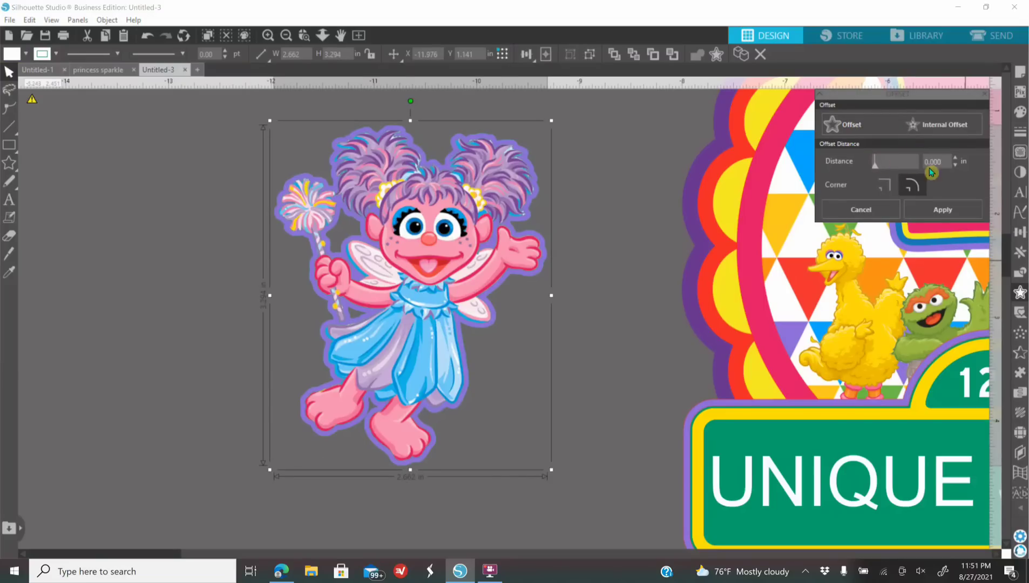
click(957, 160)
click(957, 161)
click(958, 161)
click(957, 160)
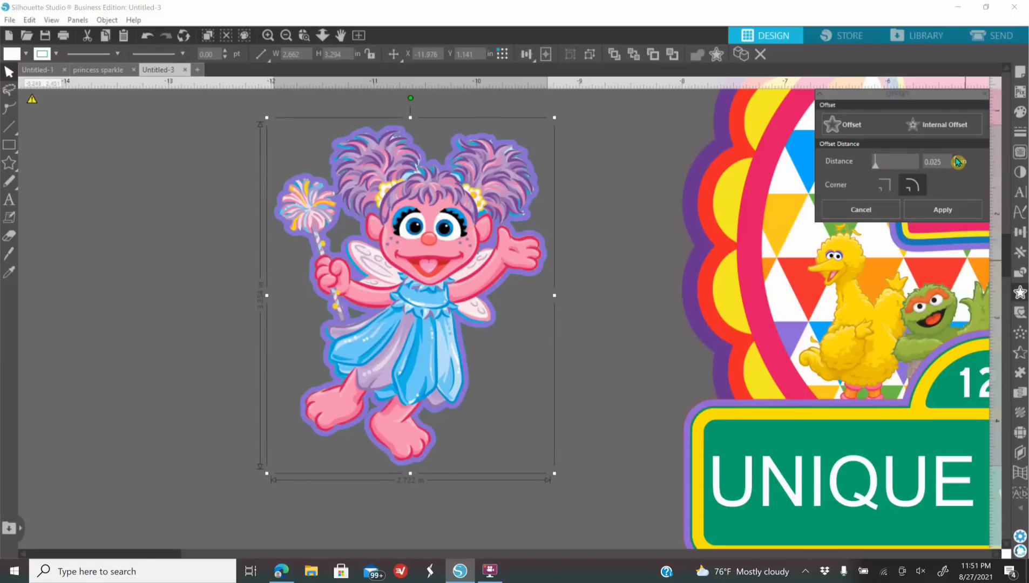
click(957, 161)
click(958, 160)
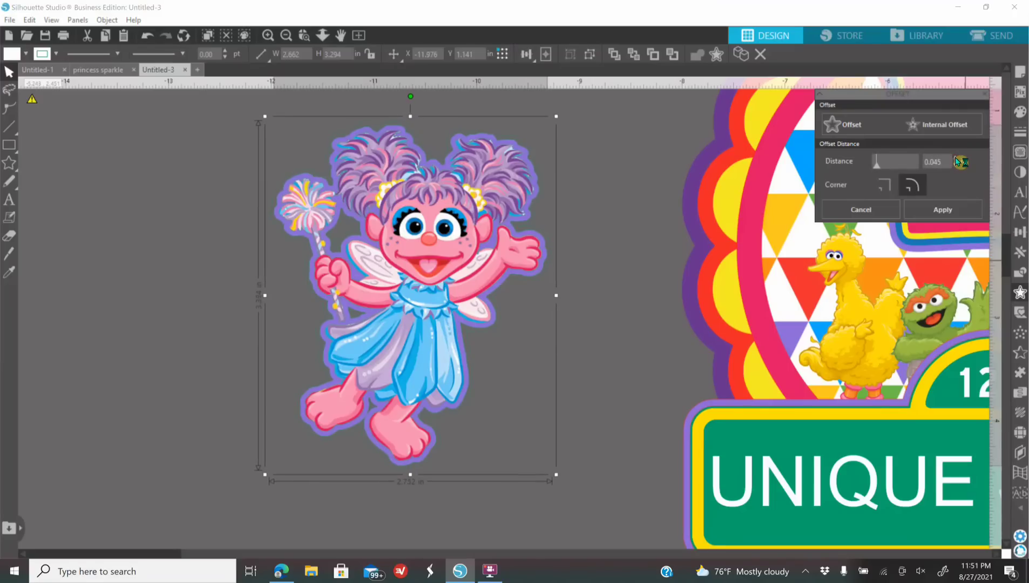
click(958, 161)
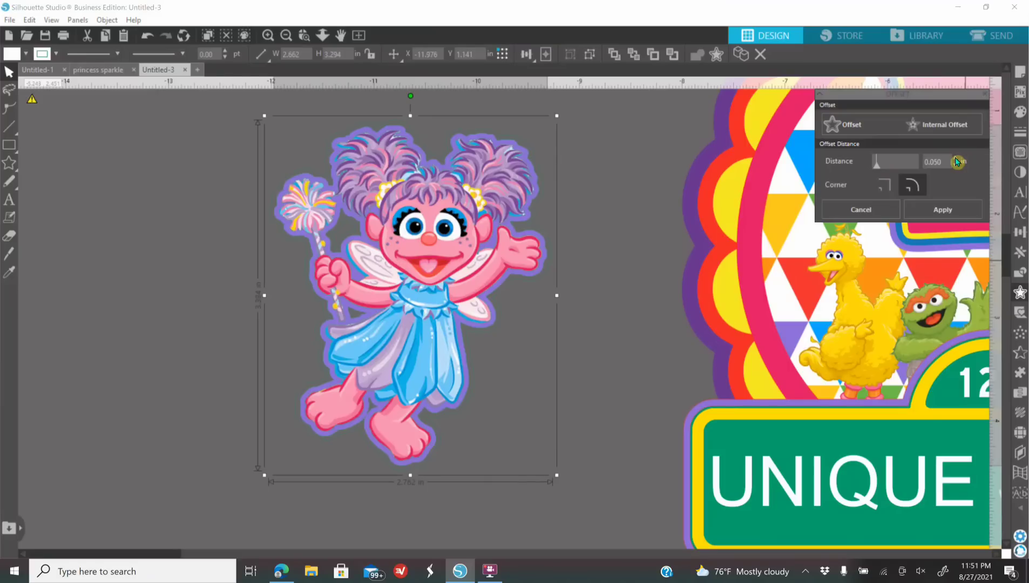
click(1020, 112)
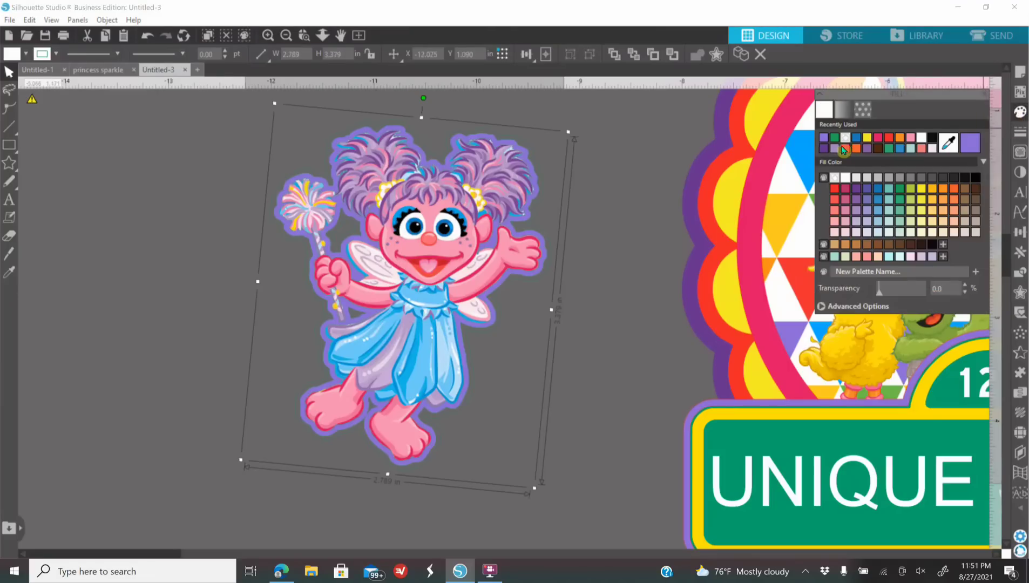
click(846, 150)
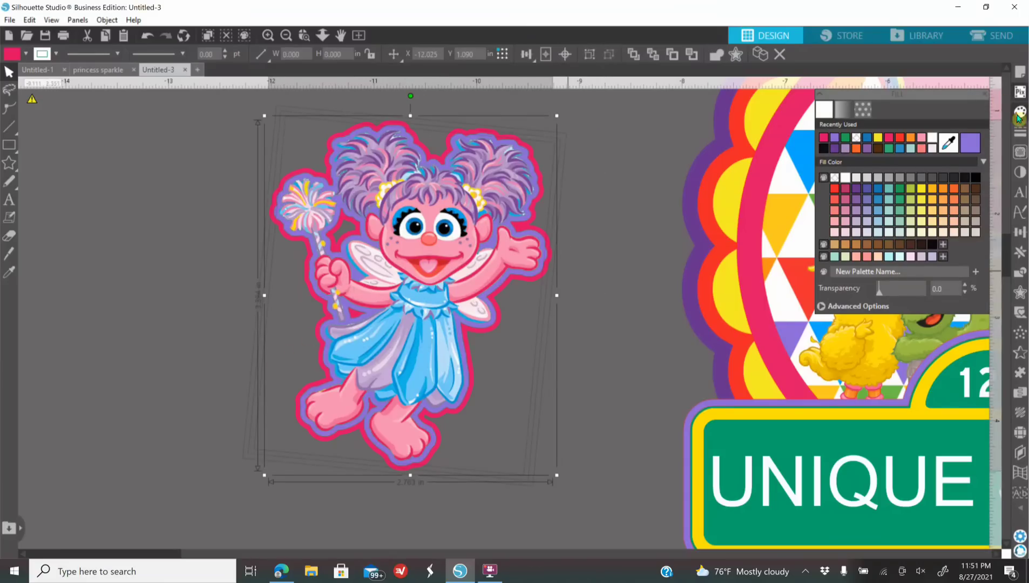
- Make the line colour of Abby and both her offset borders transparent and group the layers
click(1020, 132)
click(851, 113)
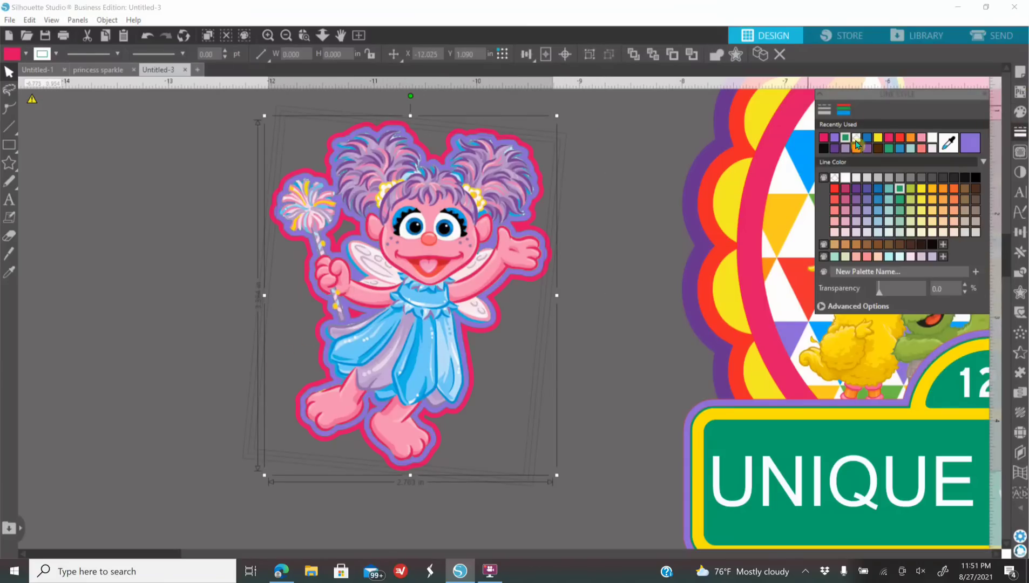
click(860, 139)
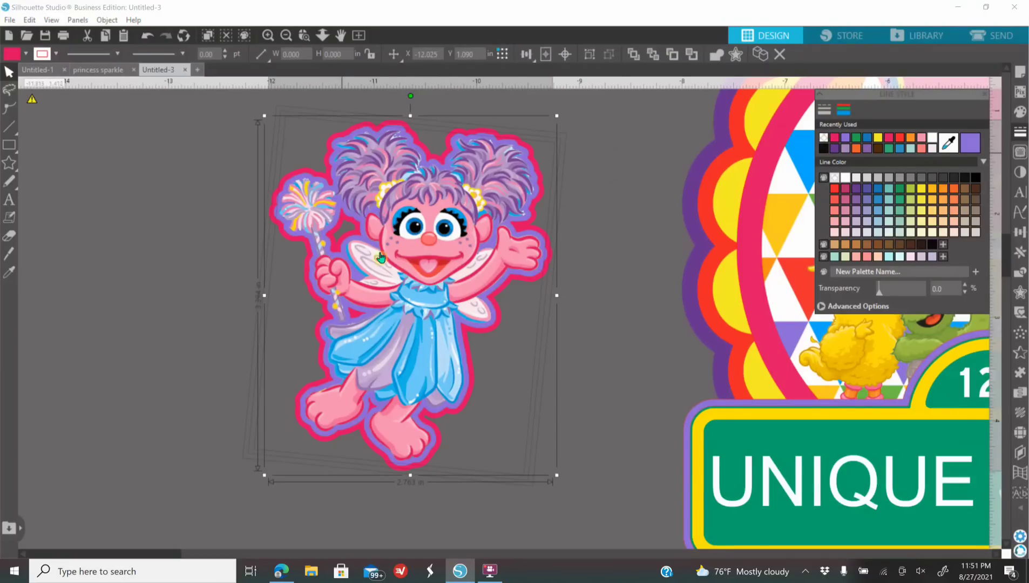
right_click(446, 223)
click(486, 427)
- Place the grouped Abby over the badge's left edge, just above the UNIQUE STREET sign
click(286, 35)
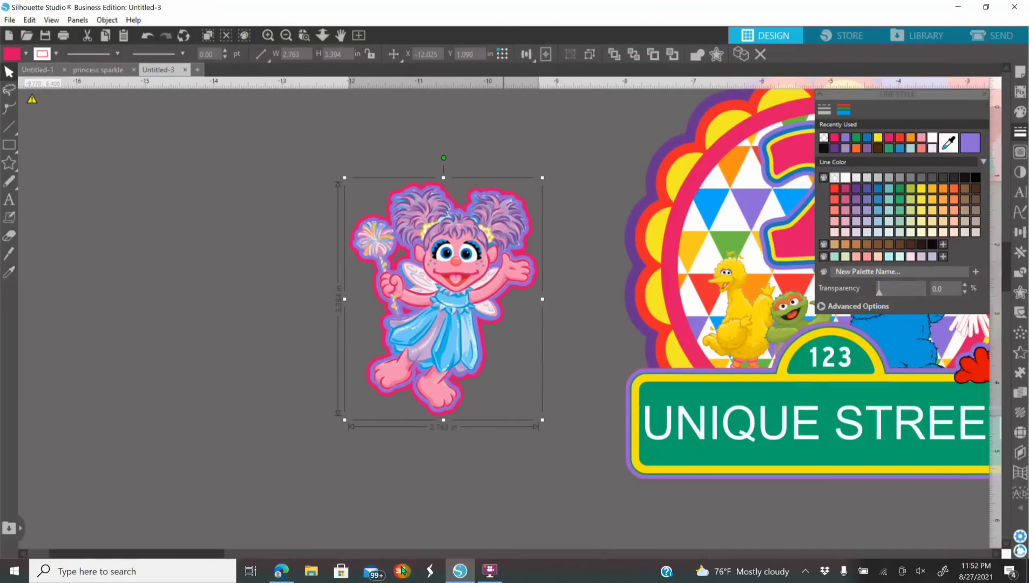
drag(222, 555, 304, 555)
drag(220, 303, 443, 232)
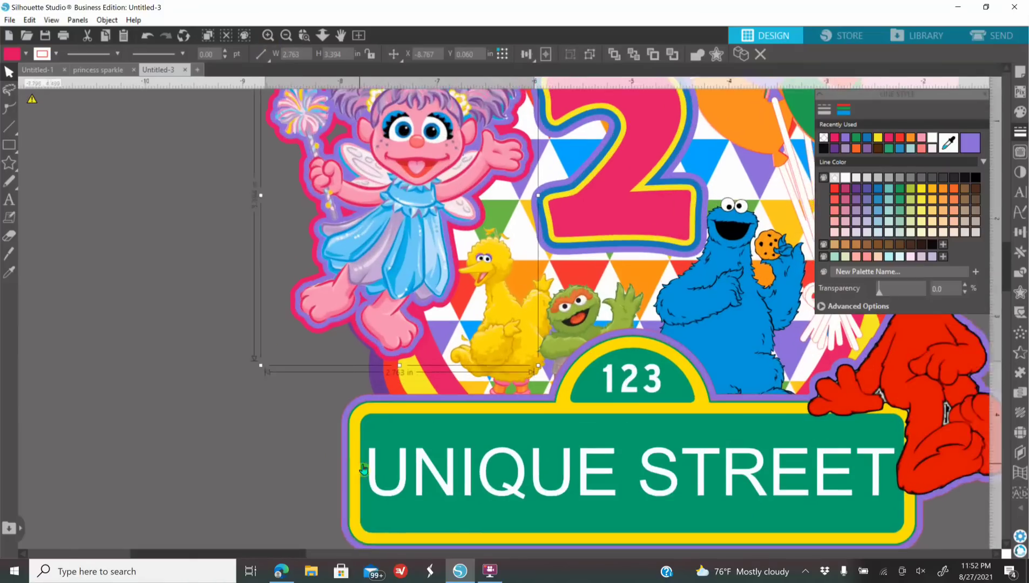
scroll(327, 456, up, 2)
scroll(326, 457, up, 1)
click(133, 372)
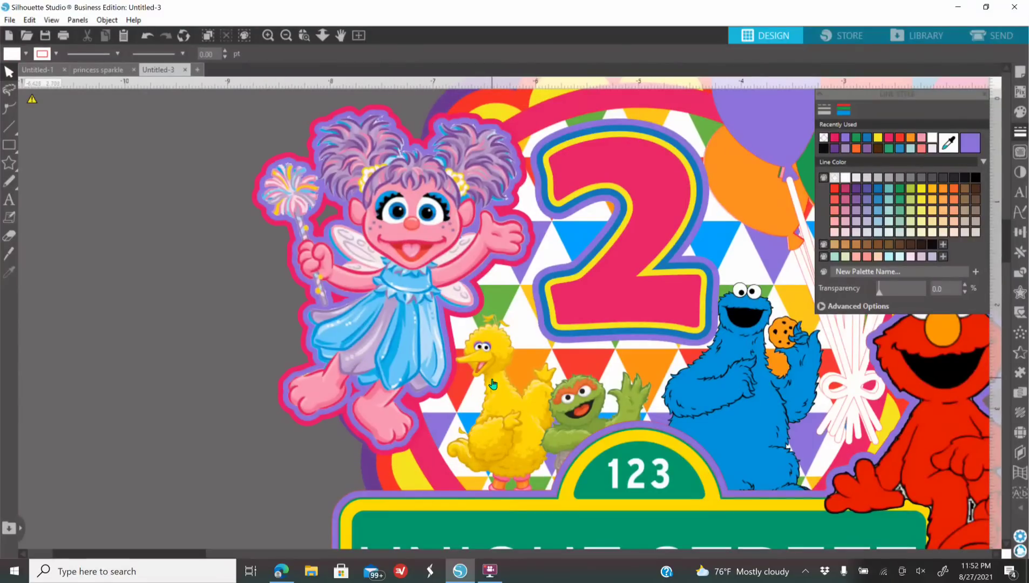
- Nudge Big Bird slightly clear of Abby's border and fine-tune Abby's placement beside him
drag(493, 384, 484, 388)
click(419, 386)
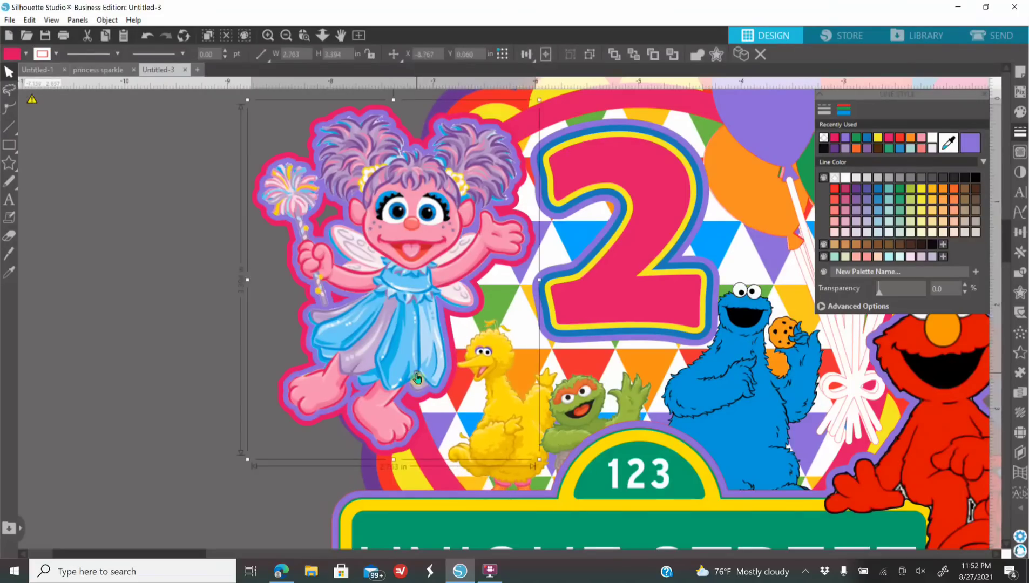
right_click(419, 387)
click(471, 311)
click(170, 390)
drag(485, 408, 499, 409)
click(417, 355)
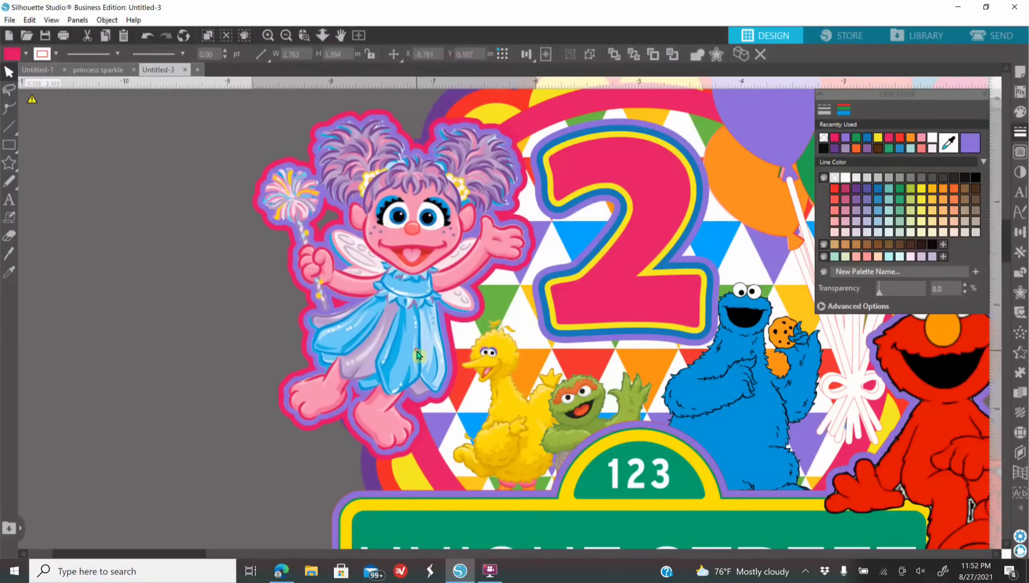
key(Escape)
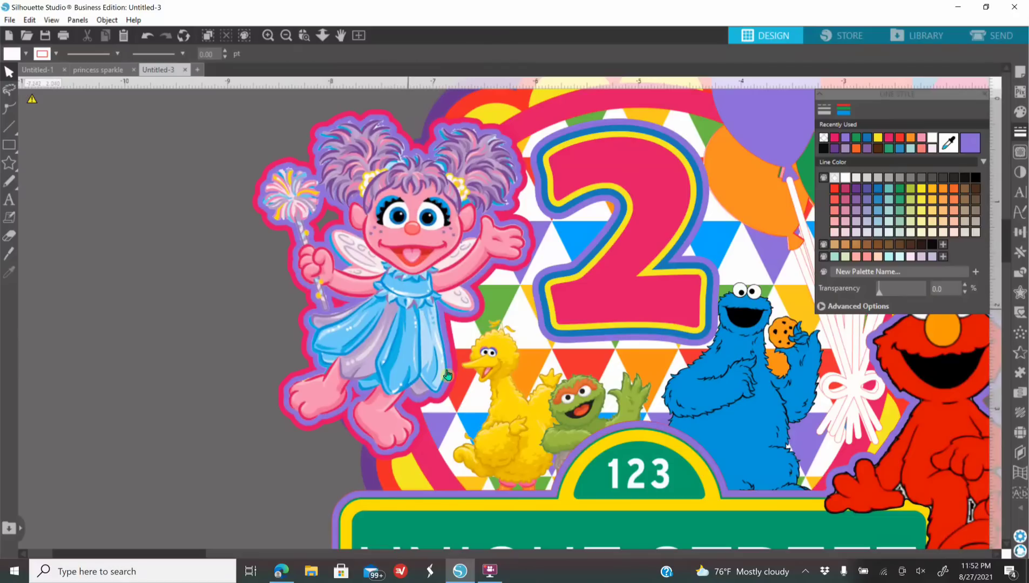
scroll(390, 391, down, 4)
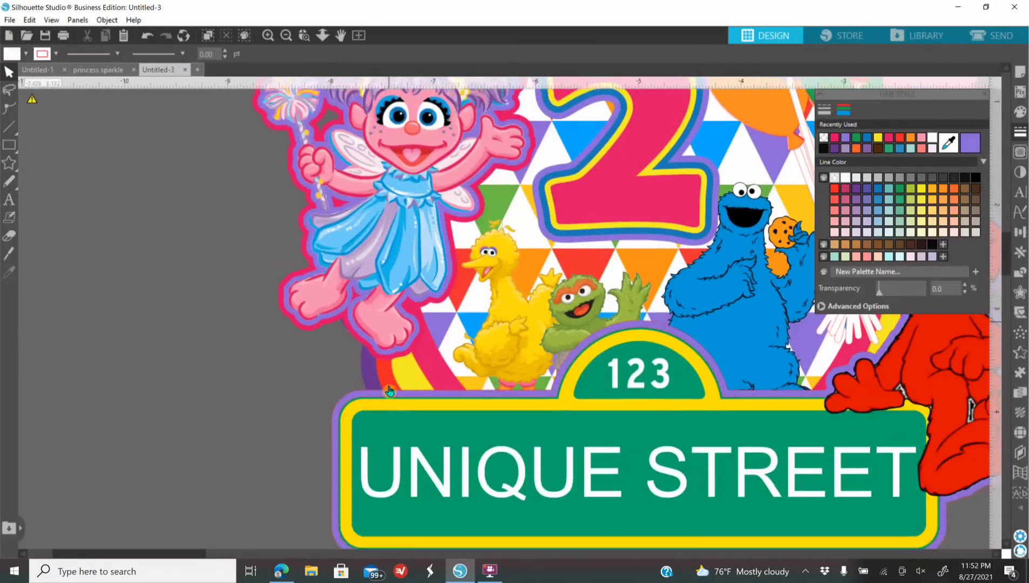
scroll(390, 391, down, 1)
click(369, 381)
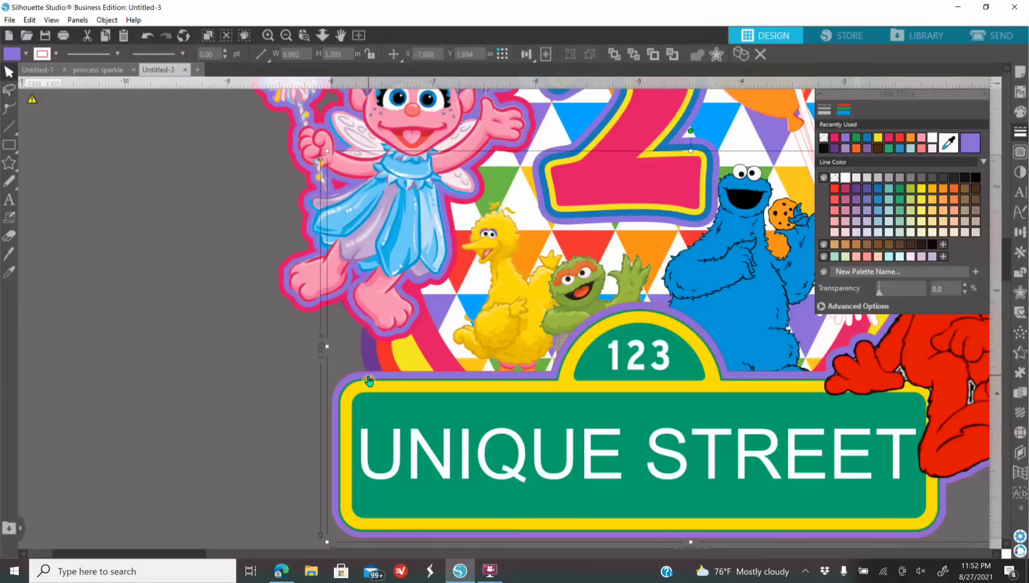
click(150, 36)
- Create an outward offset of 0.065 in around the purple border shared by the UNIQUE STREET sign and Elmo
scroll(395, 381, down, 5)
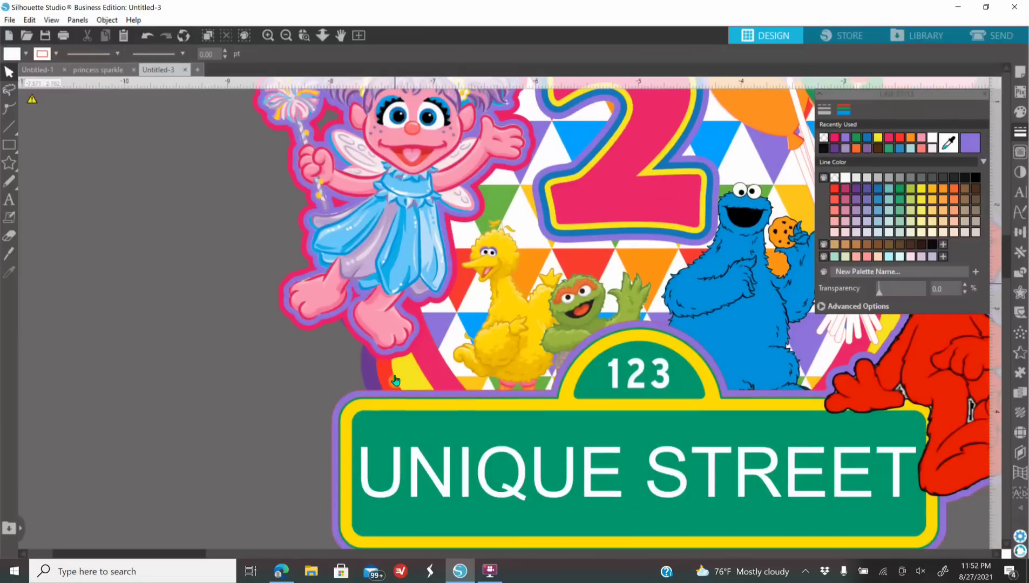
scroll(396, 381, down, 3)
click(336, 460)
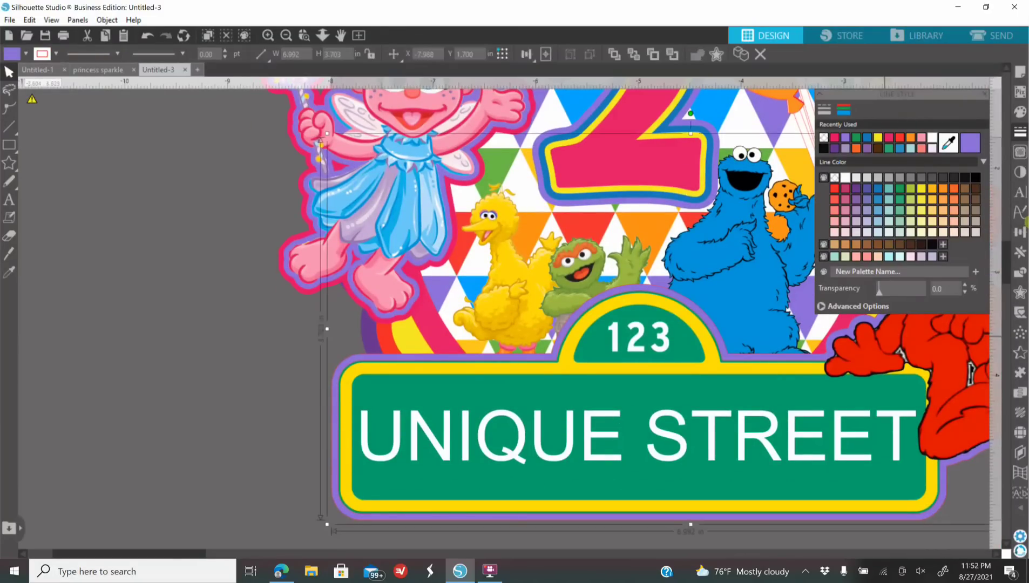
click(1020, 292)
click(849, 128)
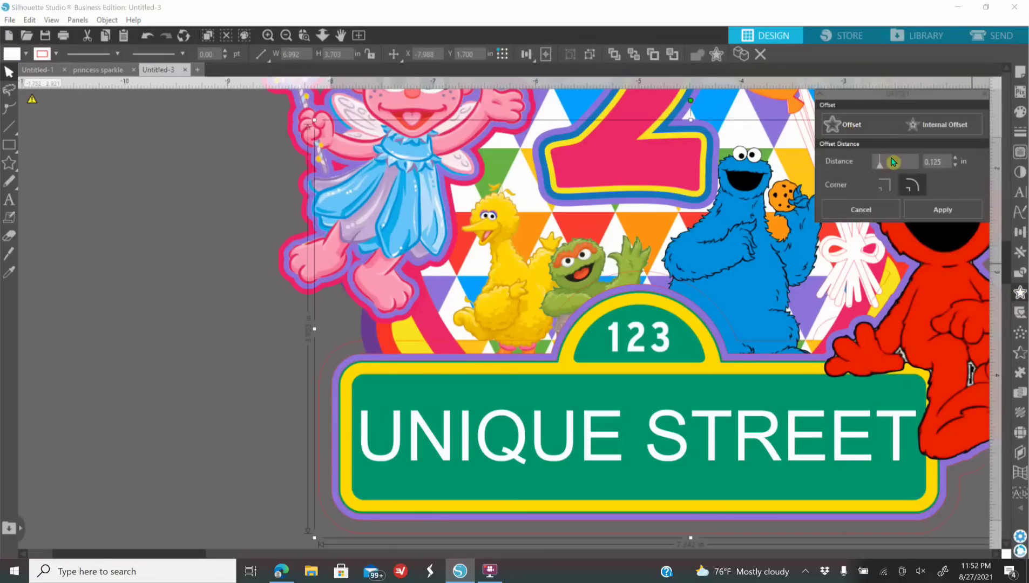
click(955, 165)
click(955, 165)
click(954, 165)
click(955, 165)
click(955, 165)
click(955, 165)
click(955, 165)
click(955, 165)
click(955, 166)
click(955, 165)
click(955, 165)
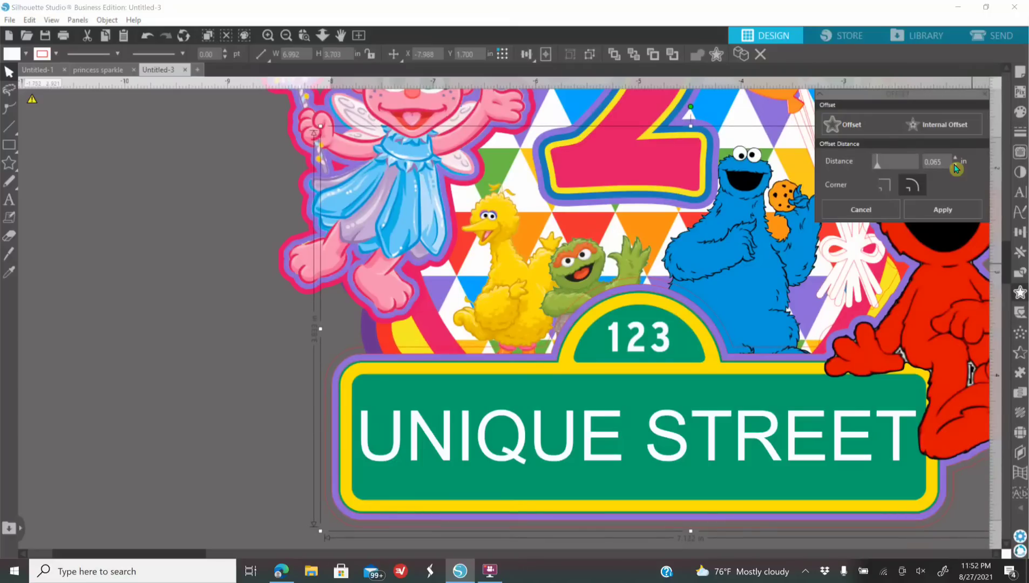
- Fill the new offset around the sign and Elmo with the same hot pink as Abby's outer border
click(1020, 112)
click(838, 141)
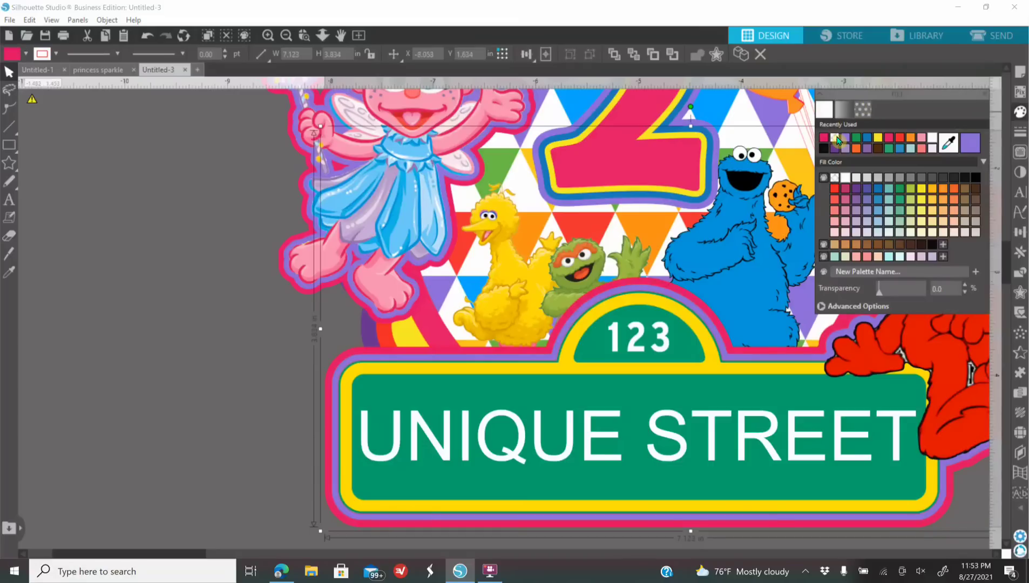
click(286, 36)
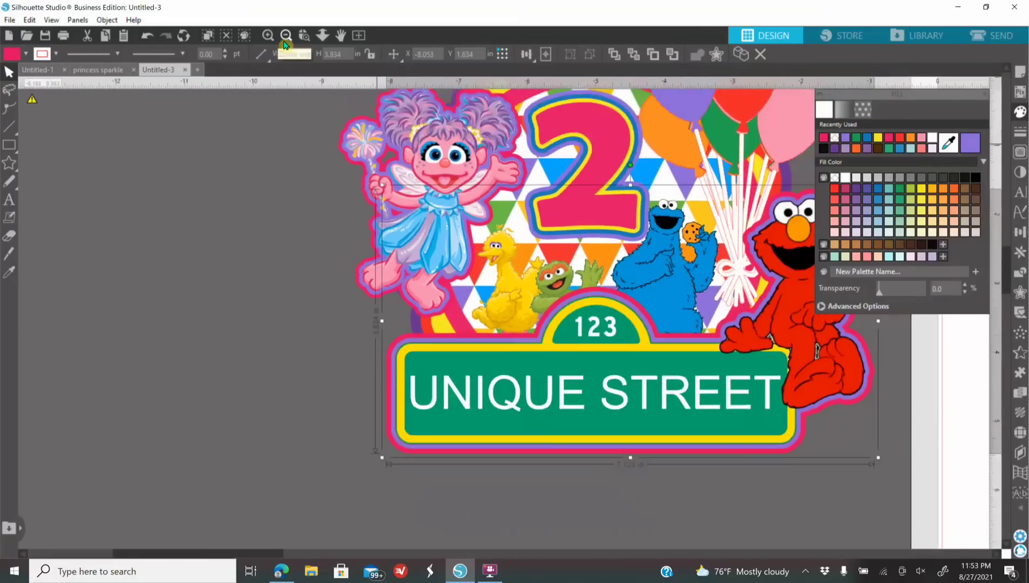
click(285, 37)
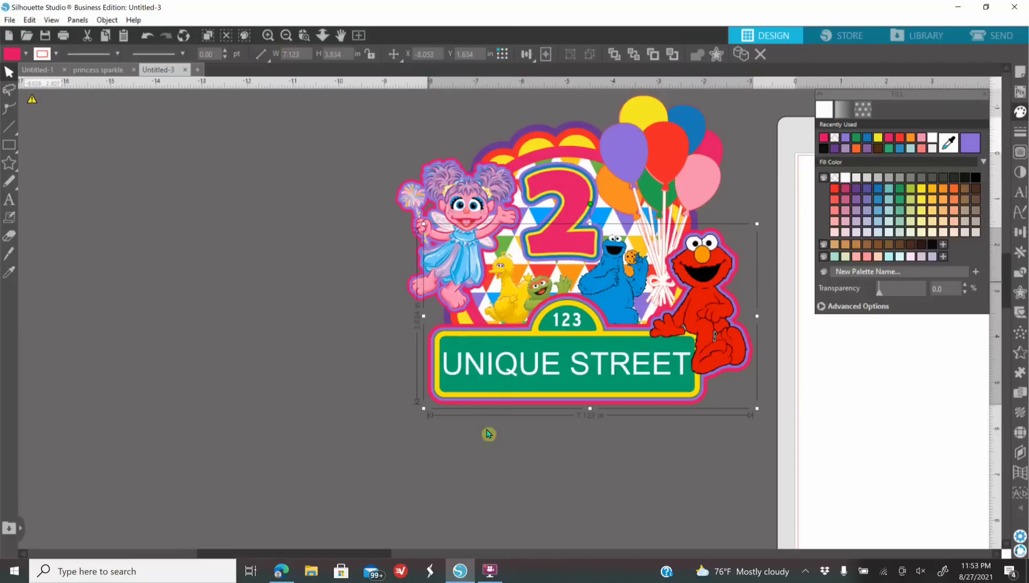
- Nudge Cookie Monster slightly toward the number 2 and rotate him a little clockwise
drag(380, 554, 491, 551)
scroll(491, 551, up, 2)
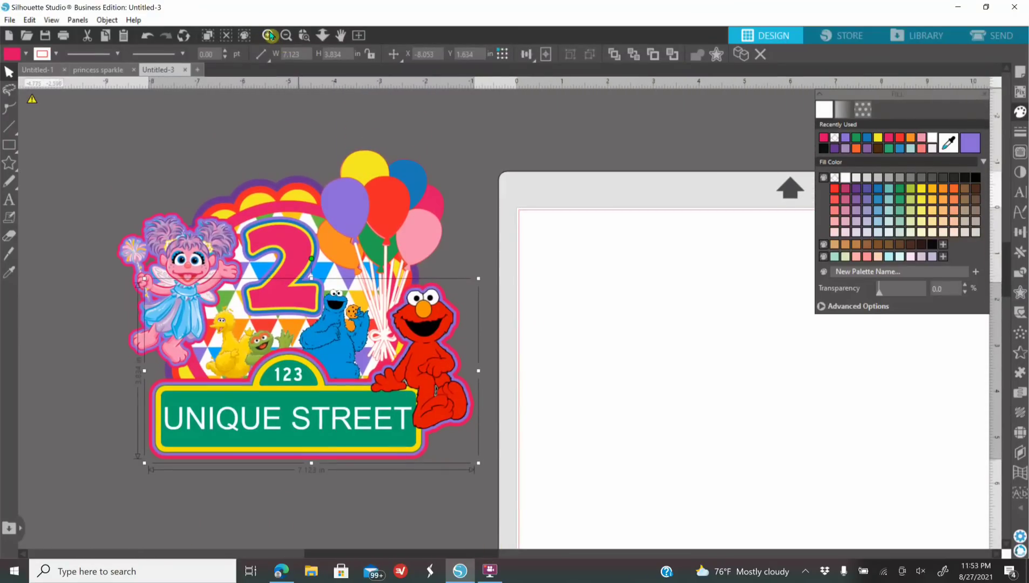
click(270, 36)
scroll(432, 254, up, 1)
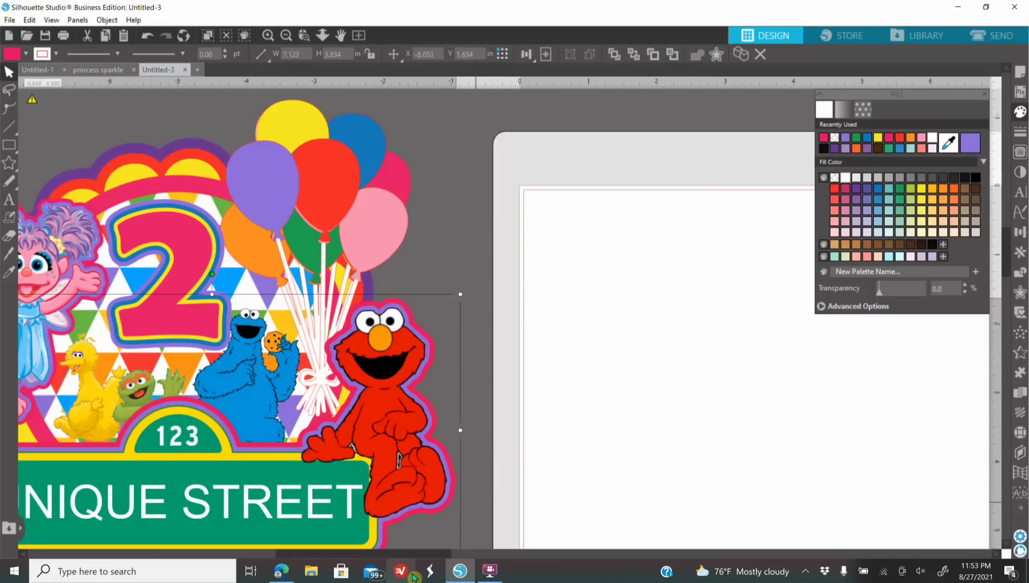
scroll(440, 556, left, 5)
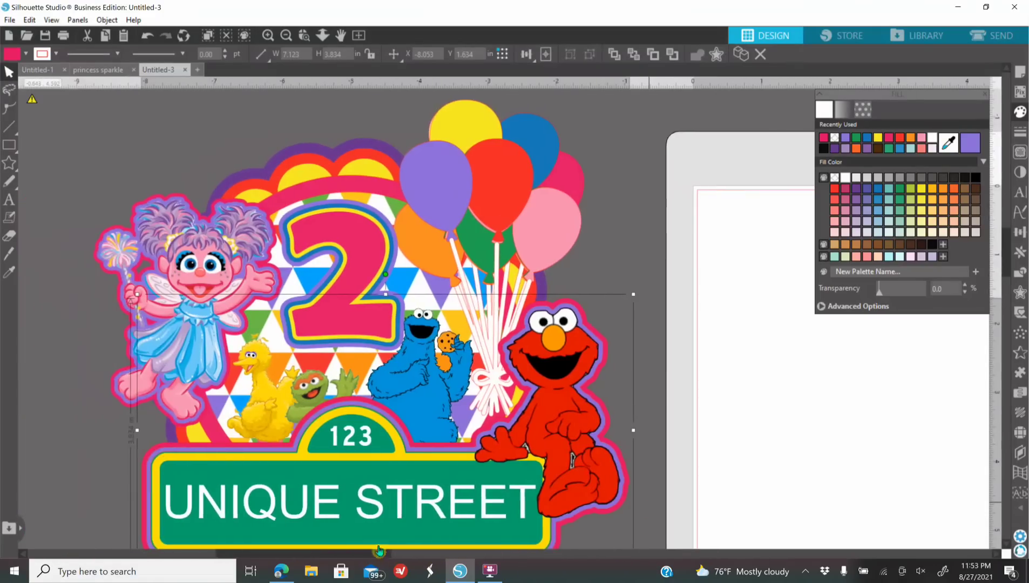
click(725, 240)
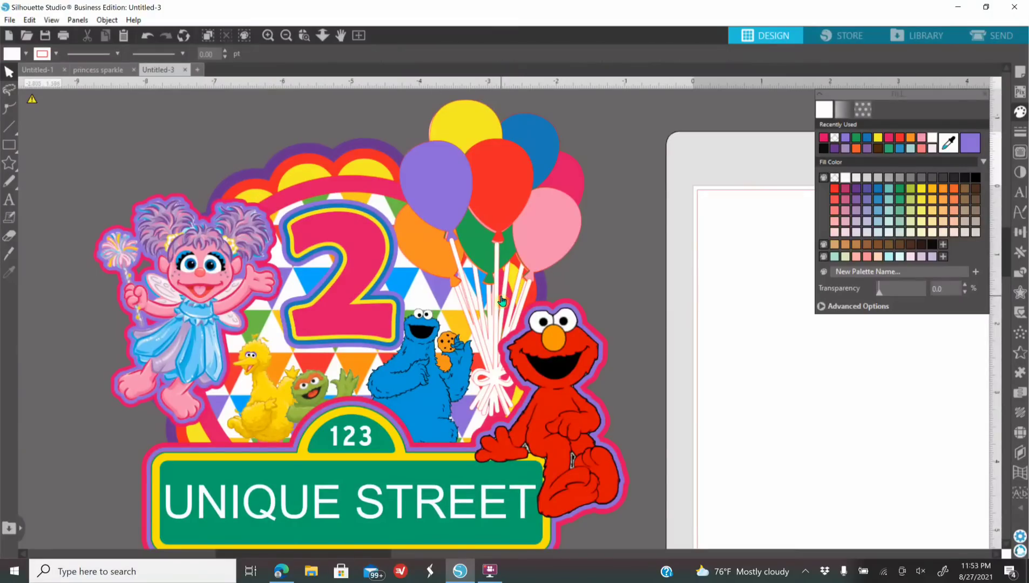
drag(424, 382, 419, 378)
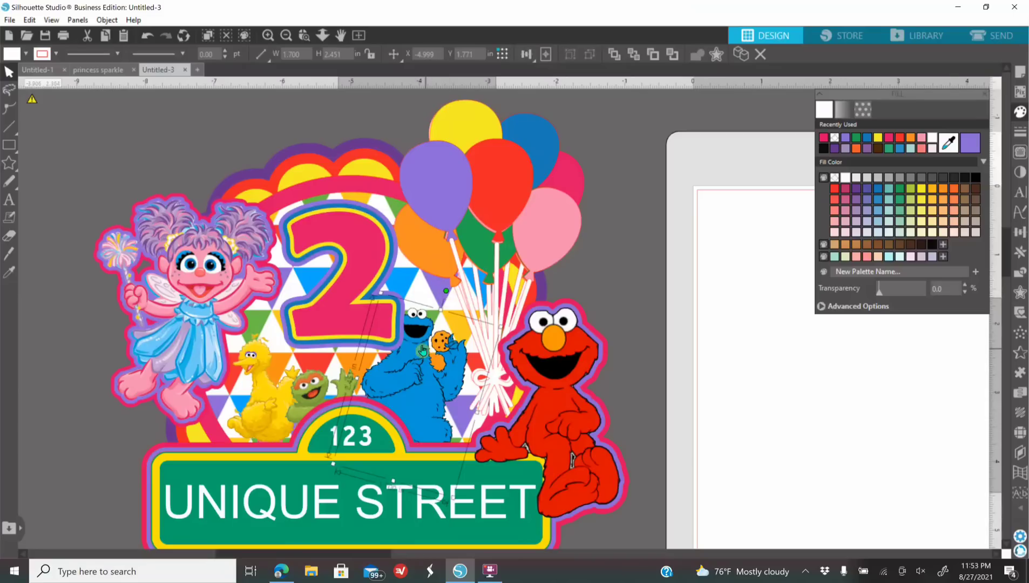
drag(445, 290, 453, 295)
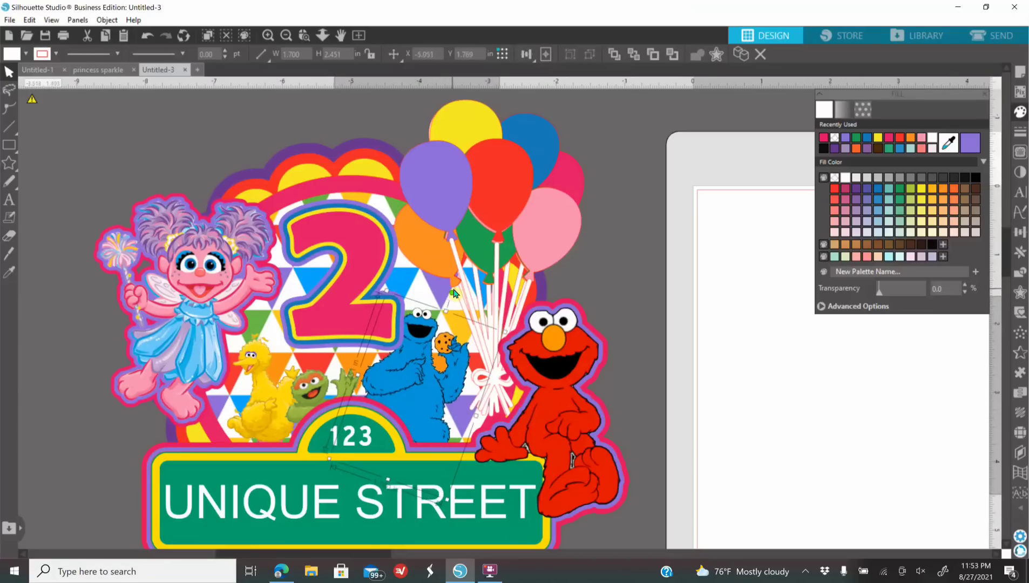
drag(428, 352, 428, 357)
- Shrink the balloon bunch to about 2.33 × 3.85 in and position it between the number 2 and Elmo
click(533, 216)
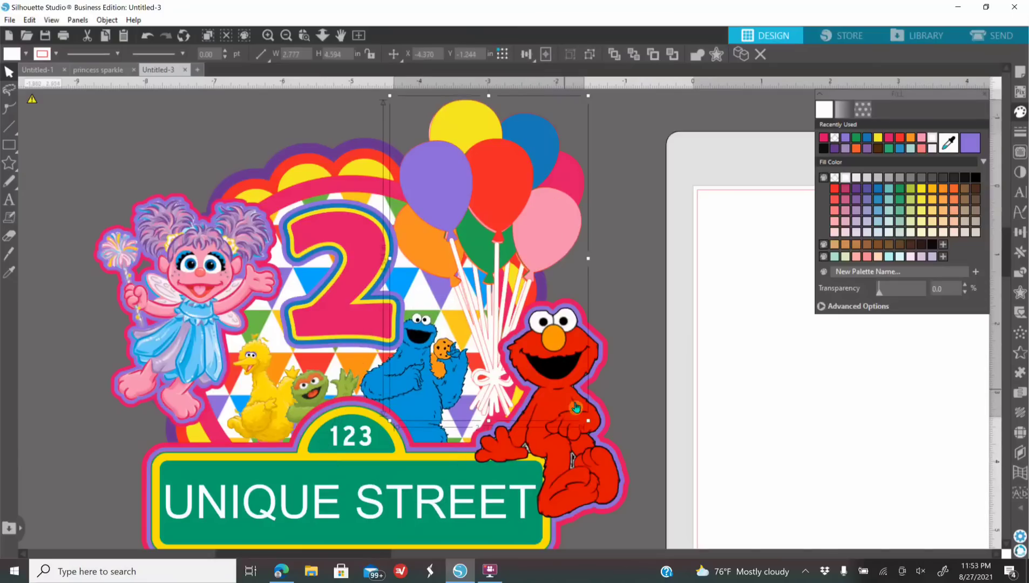
drag(590, 421, 559, 369)
mouse_move(531, 207)
mouse_down()
mouse_move(542, 215)
mouse_move(537, 226)
mouse_up()
double_click(417, 409)
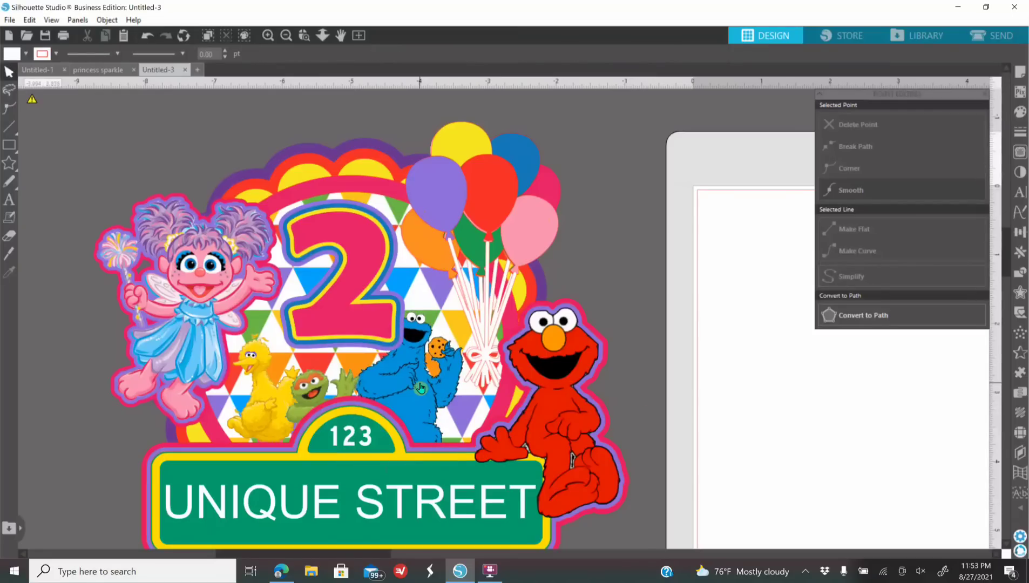
click(426, 386)
click(751, 379)
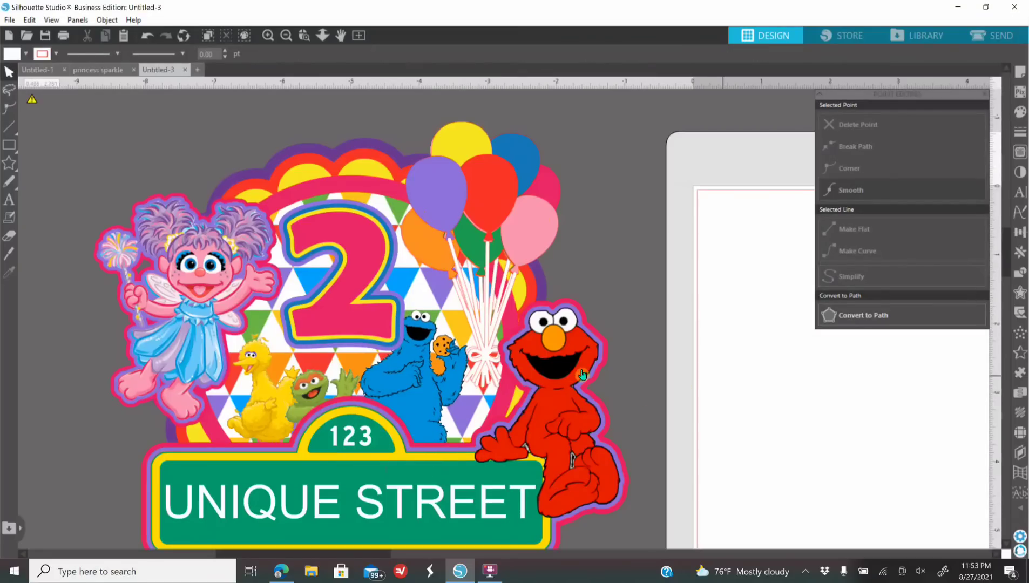
drag(485, 363, 485, 358)
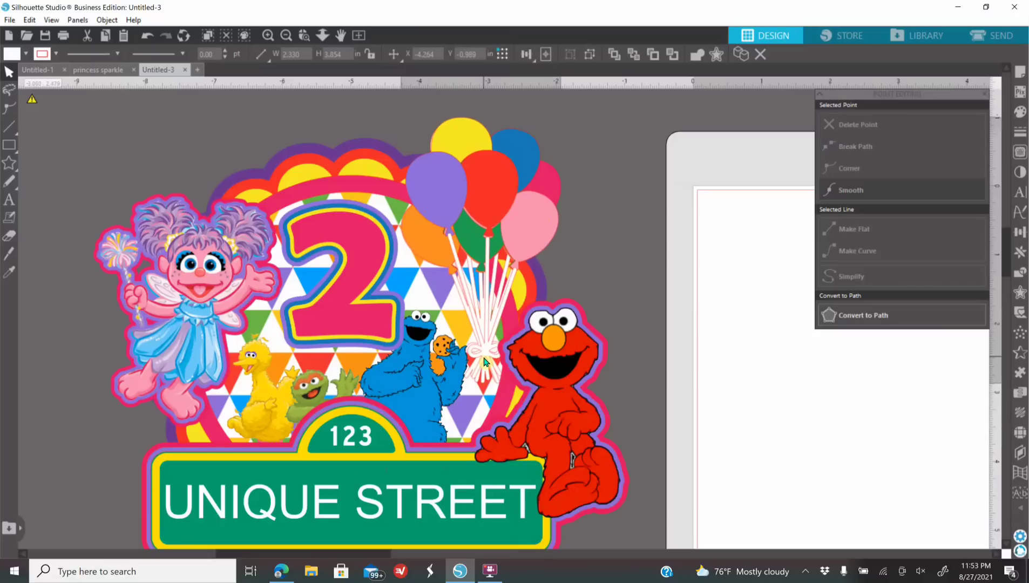
click(725, 400)
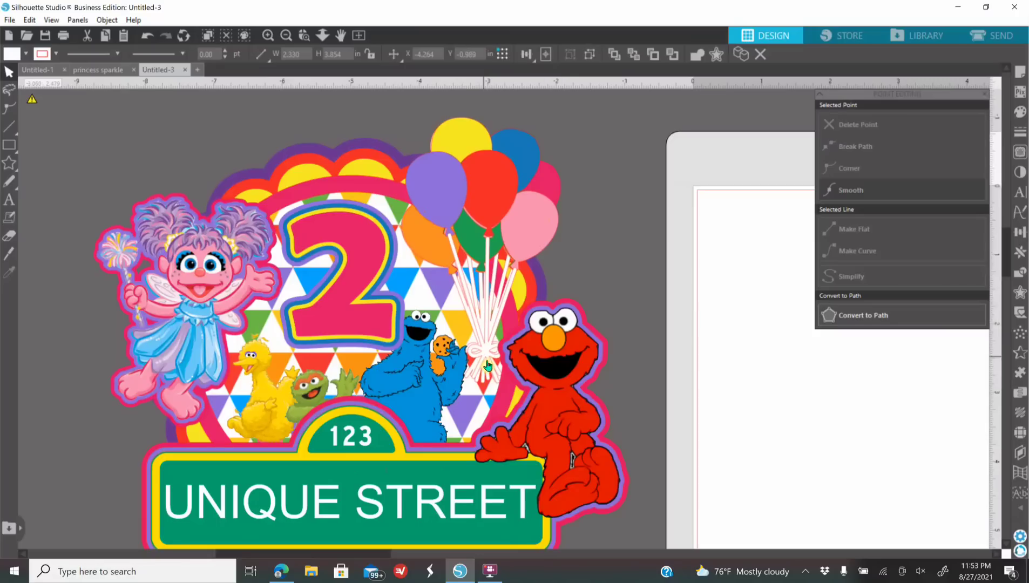
- Offset the balloon bunch by about 0.03 in with rounded corners and fill the outline light purple
click(516, 238)
click(1020, 292)
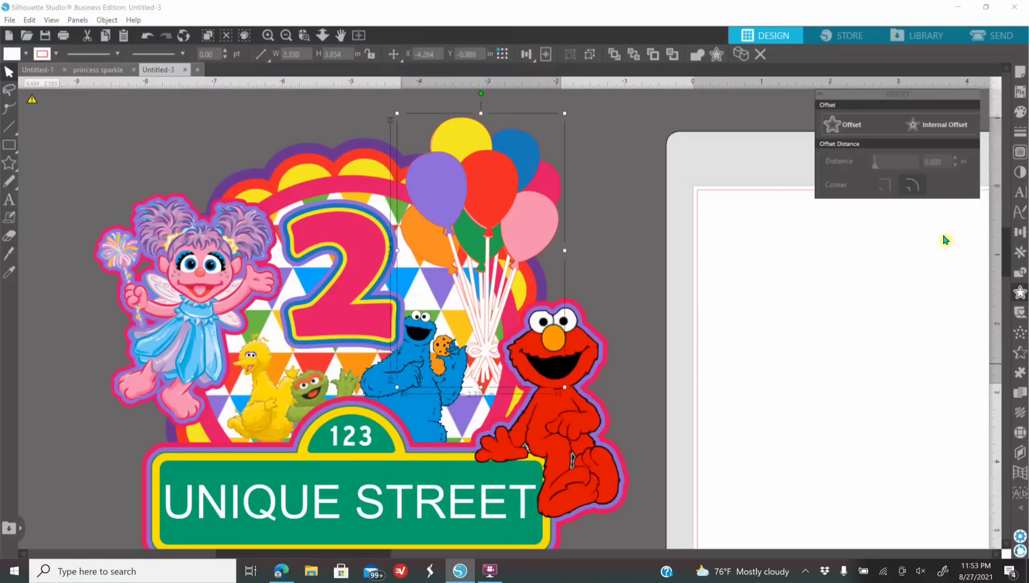
click(854, 129)
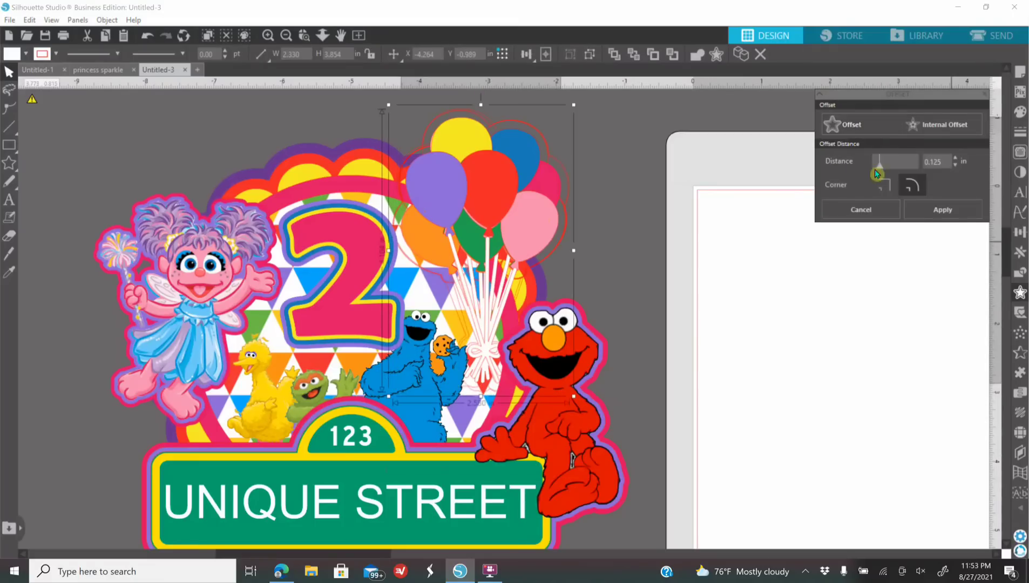
drag(880, 161, 880, 161)
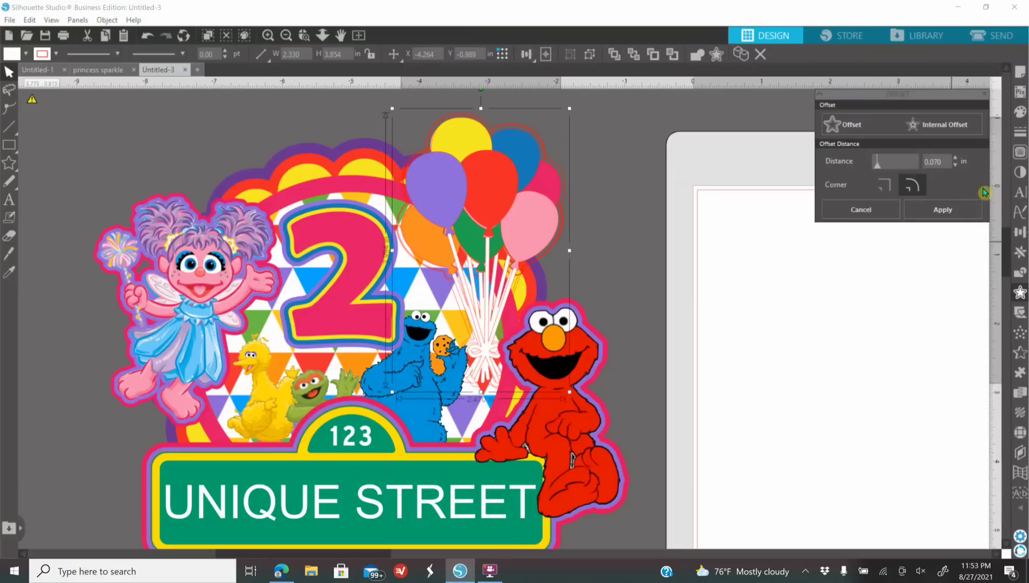
click(956, 166)
click(957, 171)
click(957, 171)
click(957, 171)
click(1021, 112)
click(845, 141)
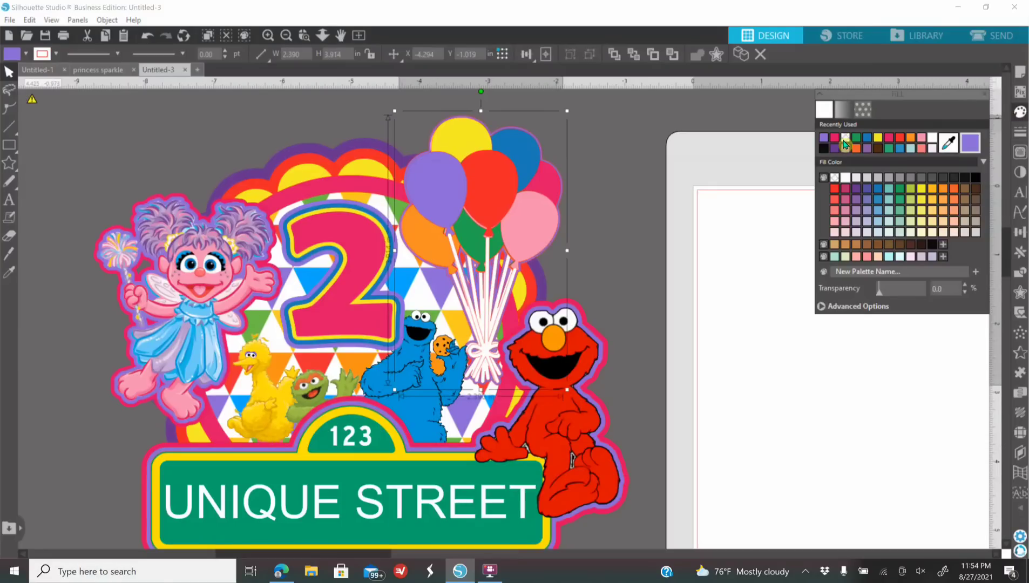
- Add a second offset of about 0.04 in around the purple balloon outline and fill it hot pink
click(1020, 292)
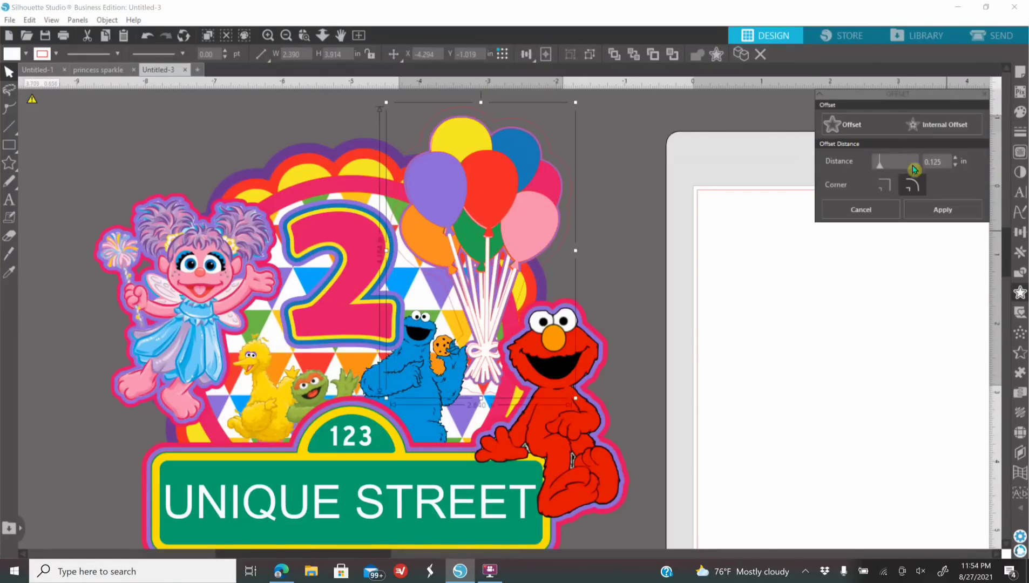
click(955, 165)
click(1020, 112)
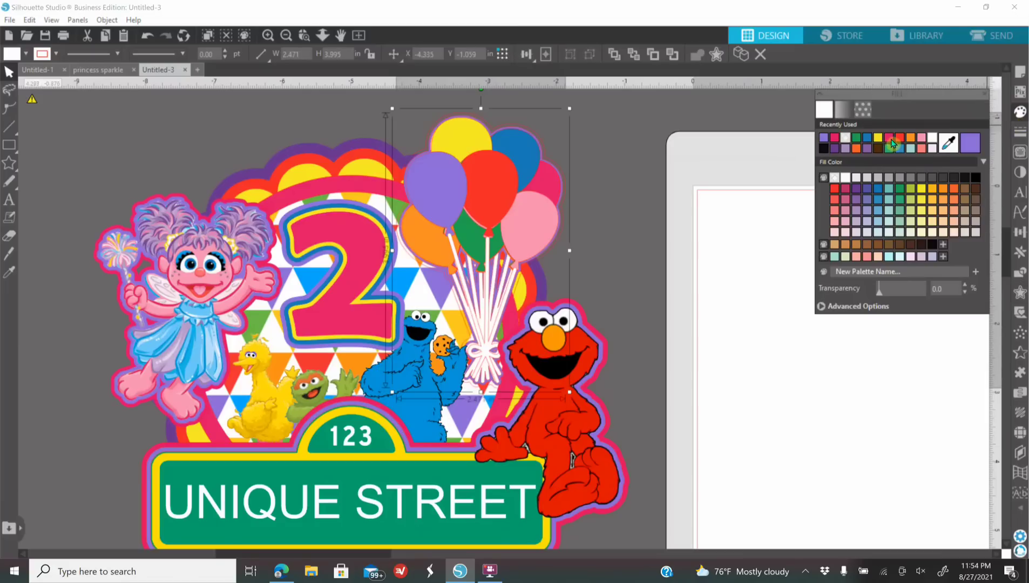
click(824, 137)
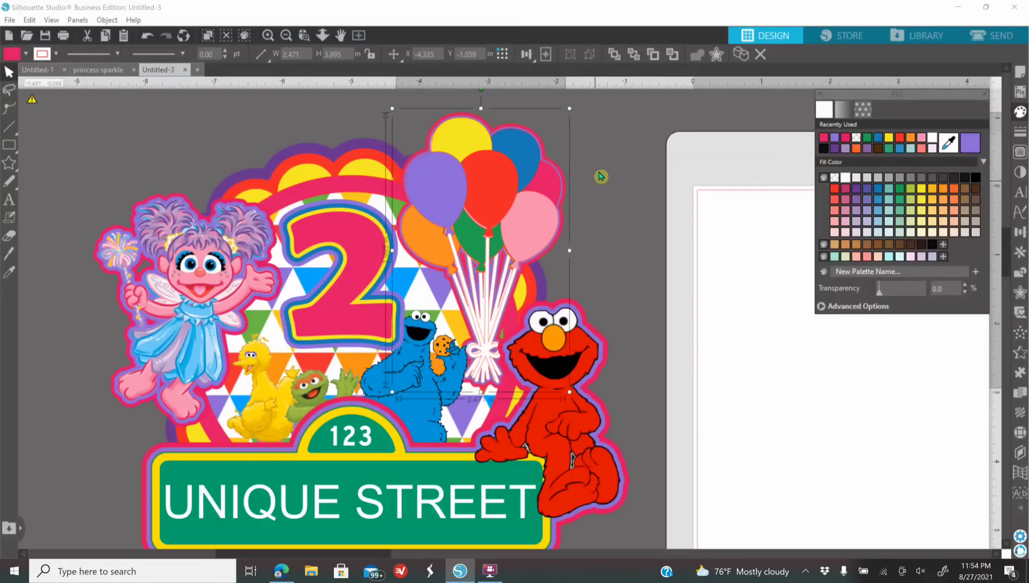
- Group the balloon bunch with its purple and pink offset outlines
click(609, 143)
click(538, 169)
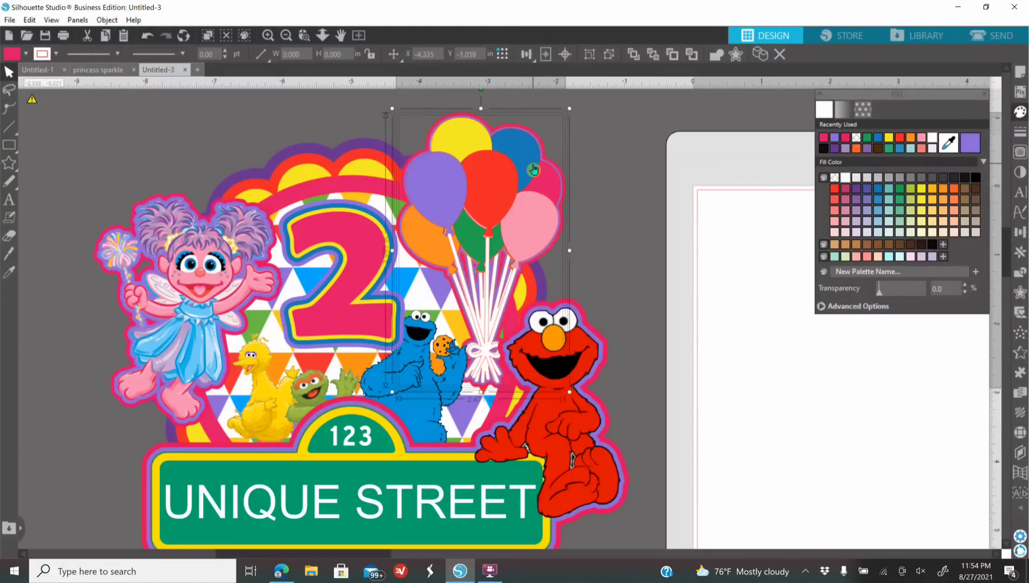
right_click(529, 165)
click(593, 361)
- Bring the balloon group to the front and move it beside Elmo, to about X -4.335, Y -0.777 in
drag(553, 190, 542, 180)
right_click(544, 179)
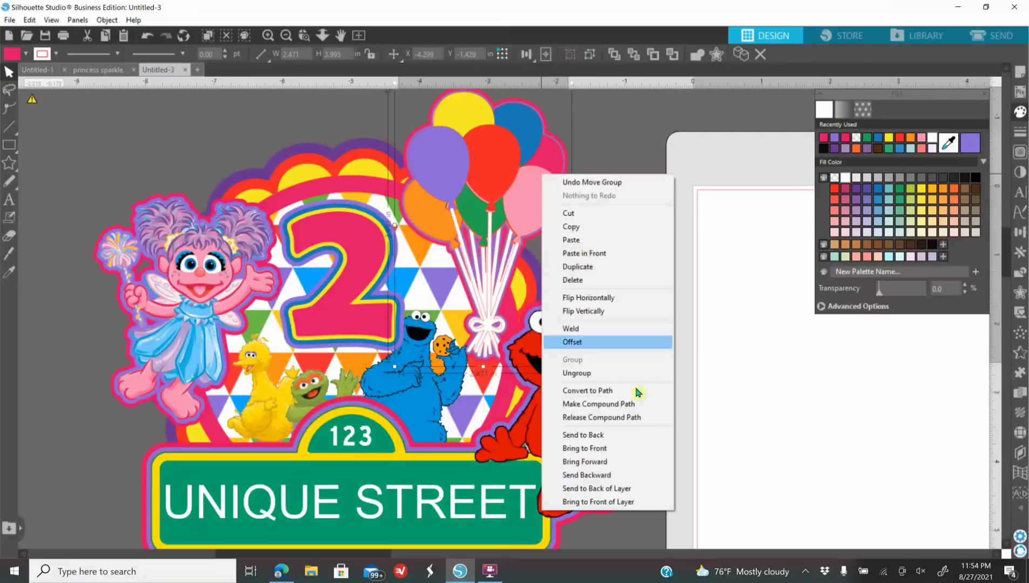
click(618, 453)
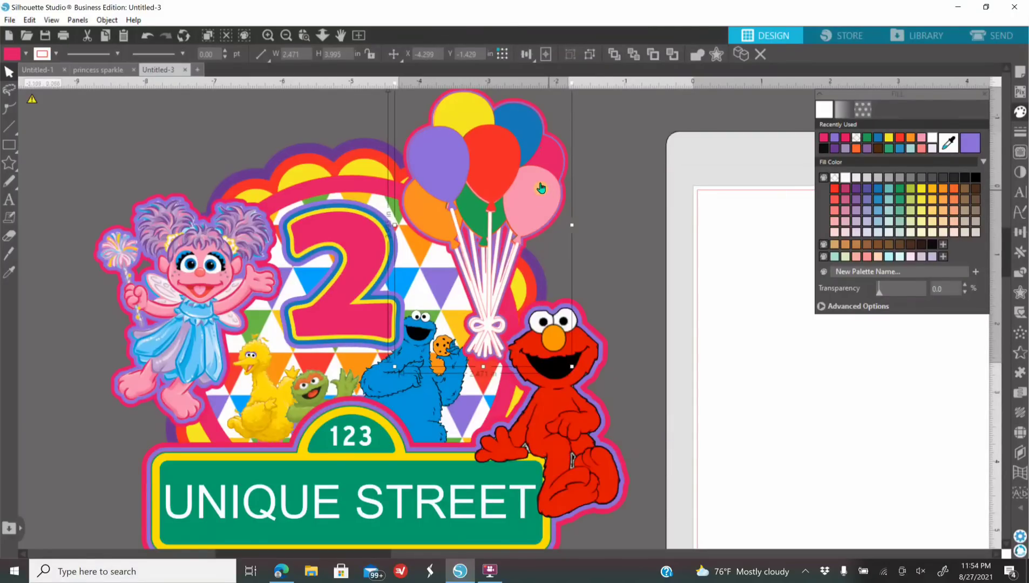
drag(537, 191, 537, 236)
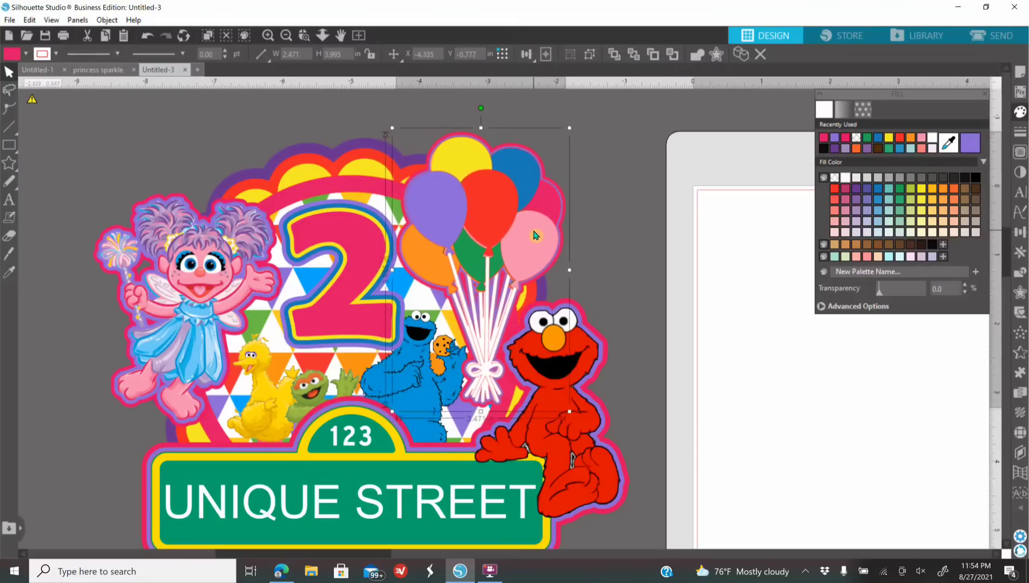
- Narrow the balloon group to about 2.4 in wide by pulling its edge away from the number 2, then deselect it
click(268, 35)
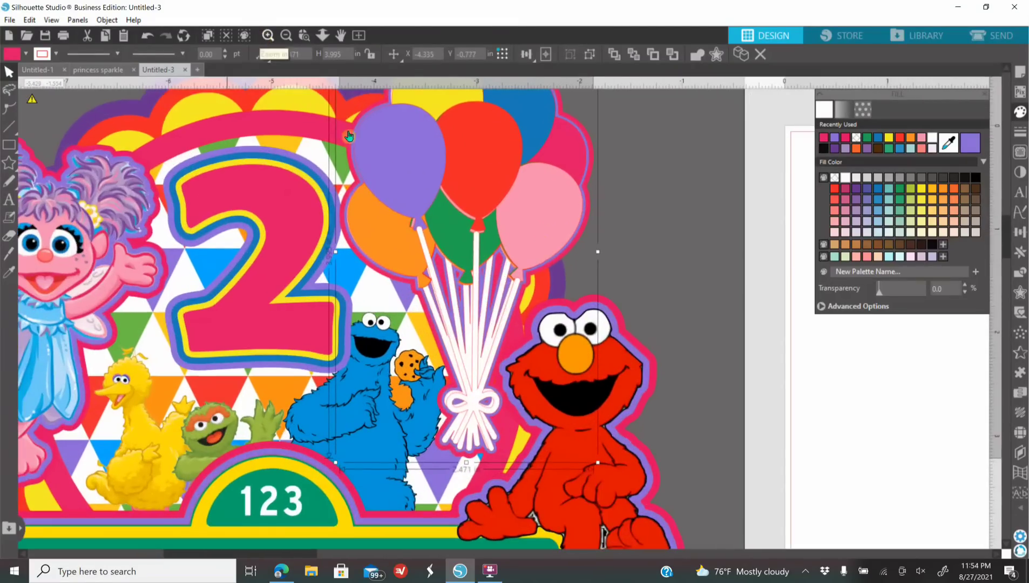
scroll(694, 359, down, 4)
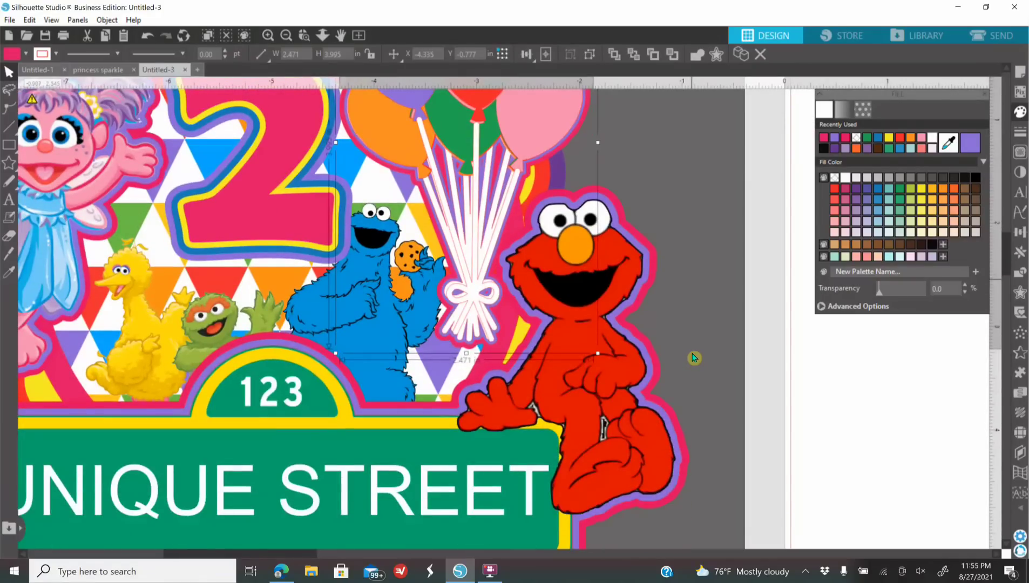
scroll(694, 358, up, 1)
scroll(694, 358, up, 1)
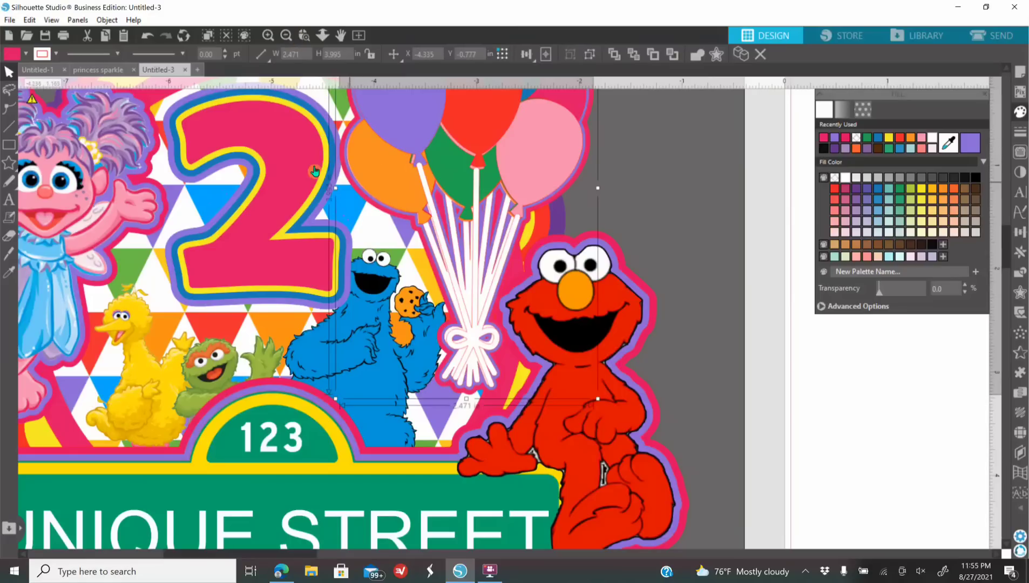
drag(336, 188, 345, 192)
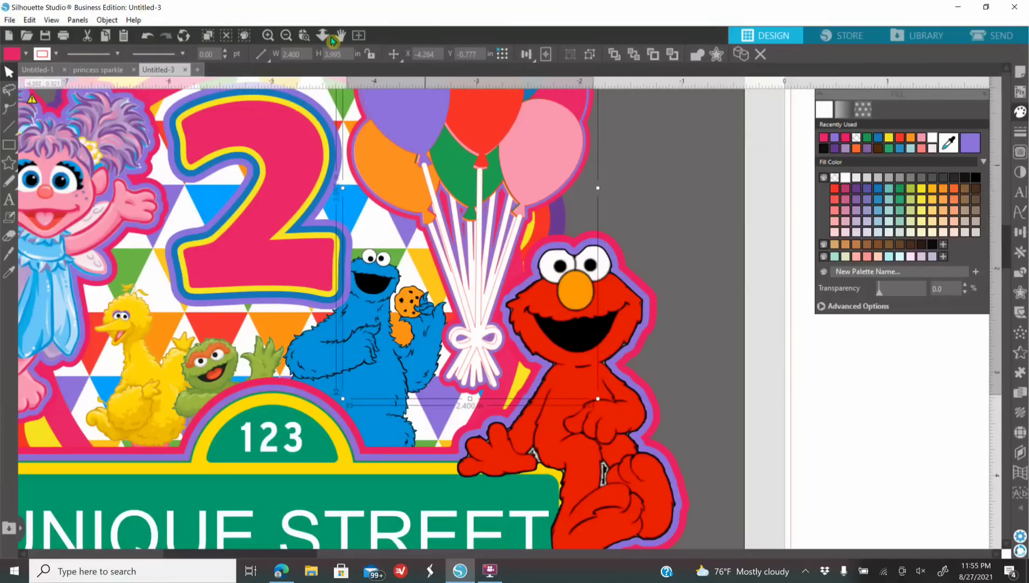
click(286, 37)
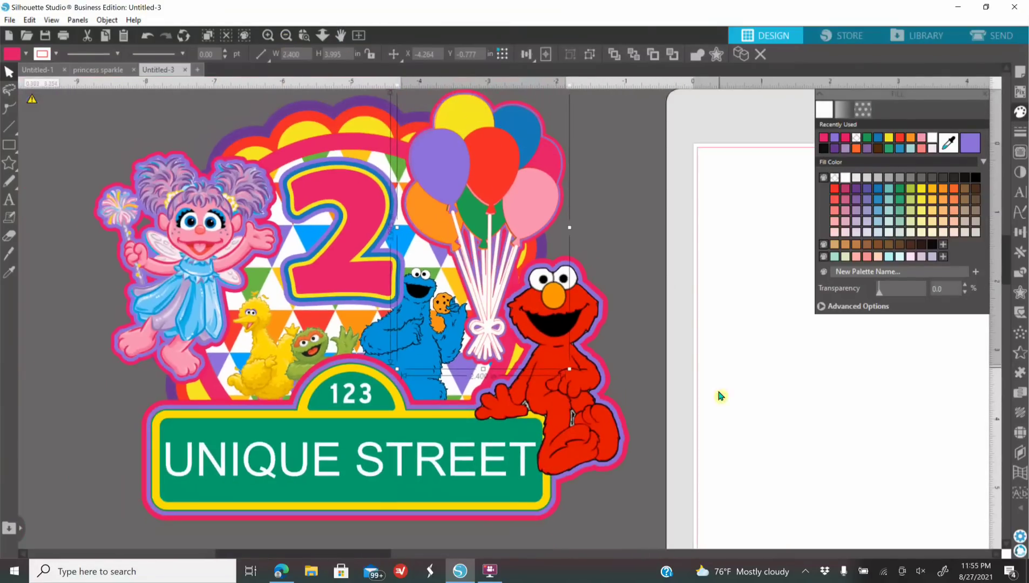
scroll(718, 404, up, 1)
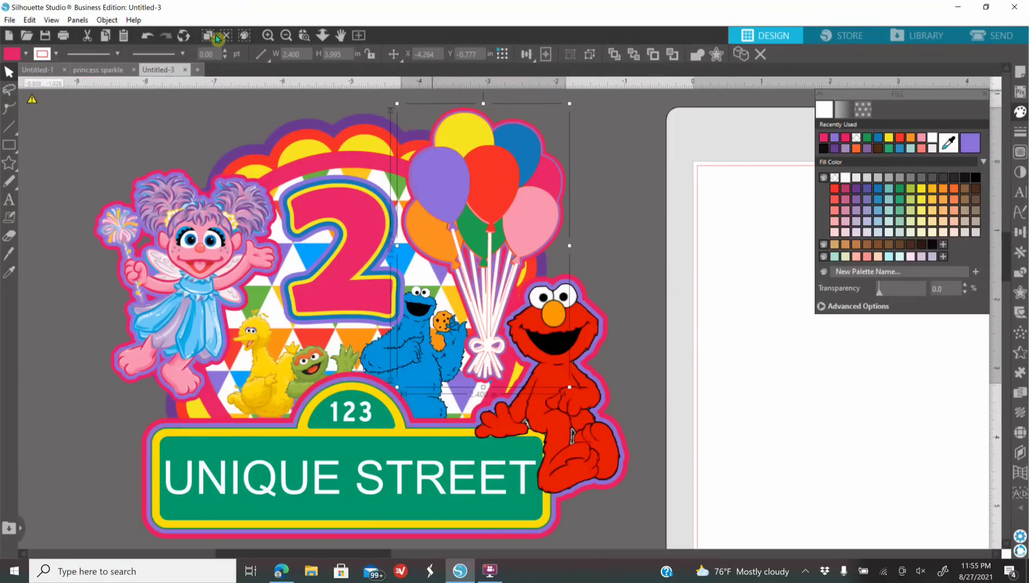
click(287, 36)
click(691, 395)
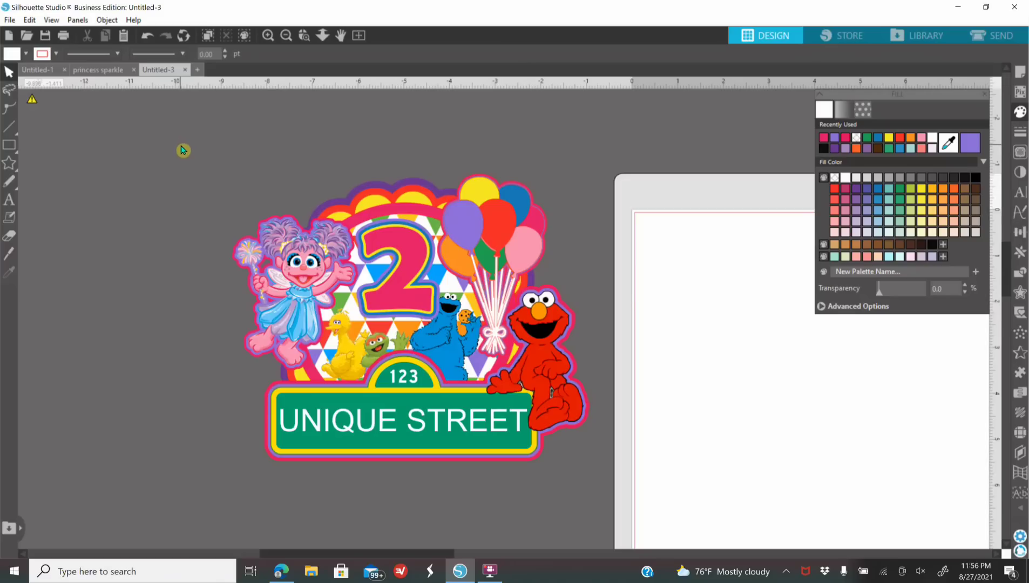
drag(201, 164, 610, 436)
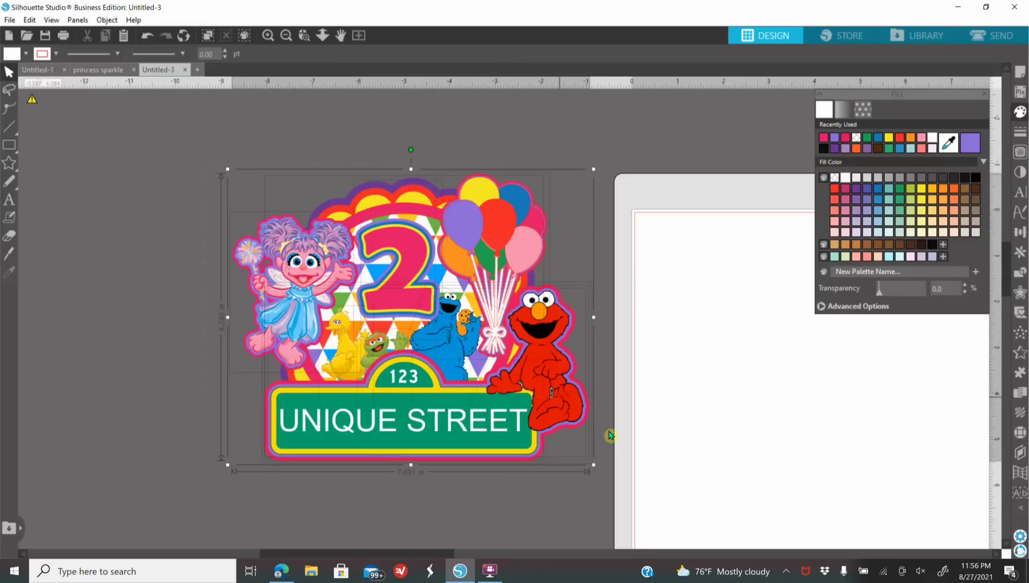
right_click(538, 378)
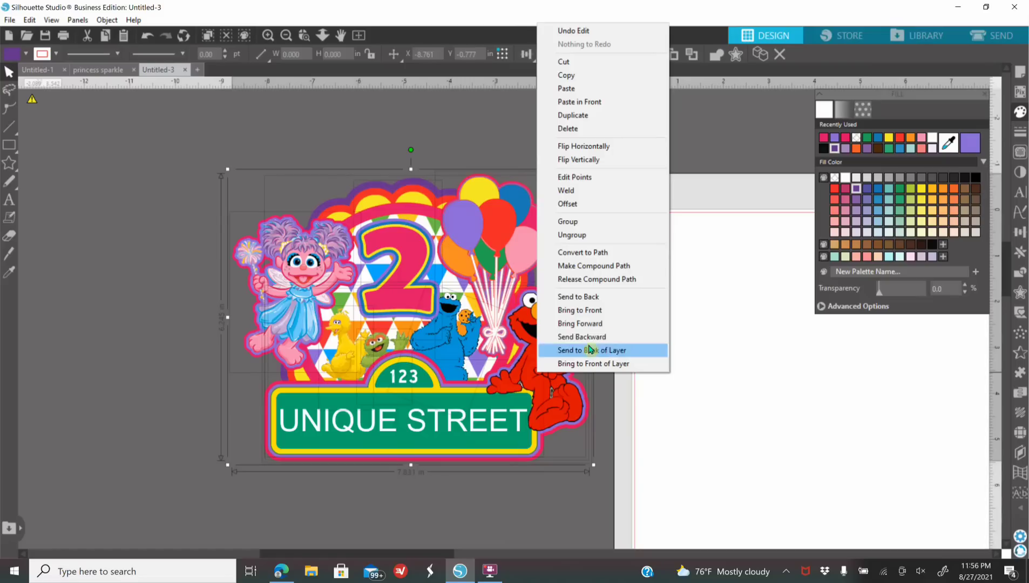
click(733, 388)
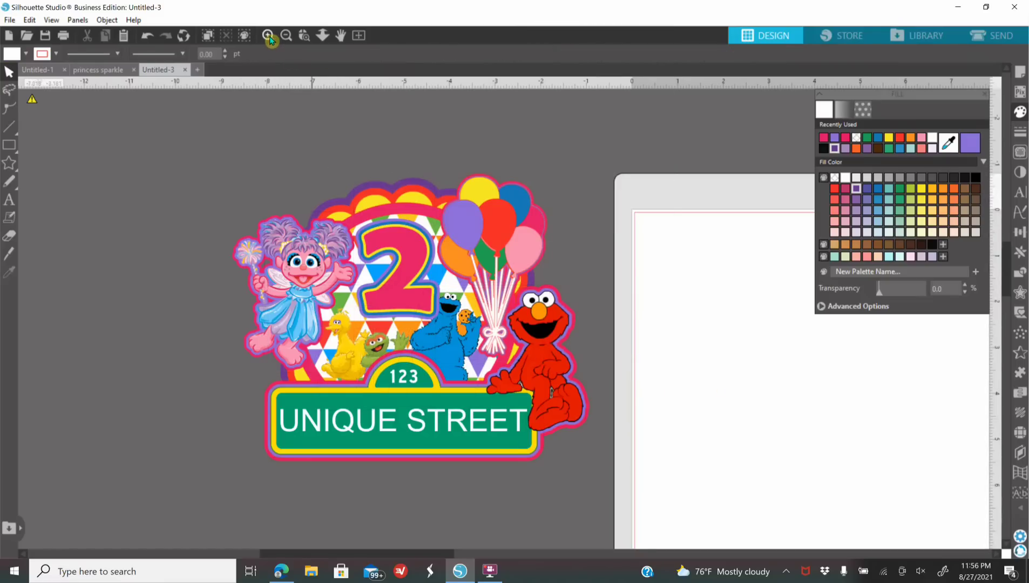
- Select all parts of the Unique Street artwork and group them into one object
click(268, 36)
click(286, 36)
click(286, 36)
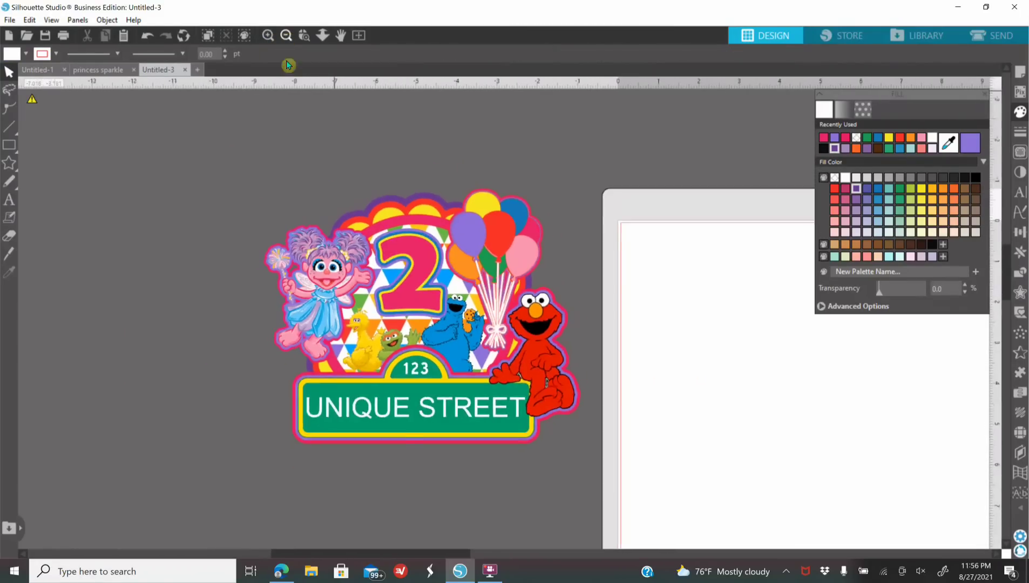
drag(283, 192, 628, 444)
right_click(541, 374)
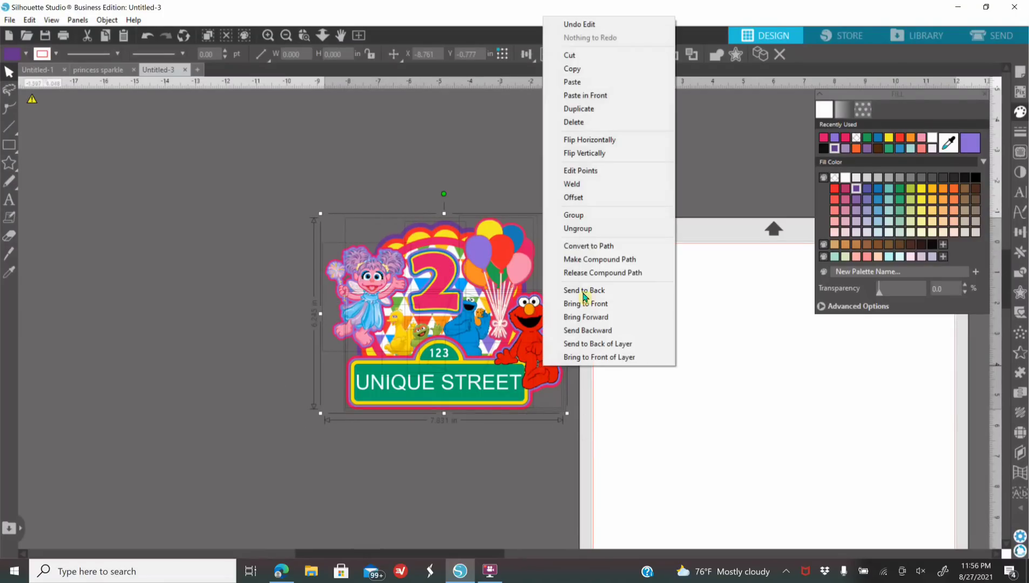
click(590, 214)
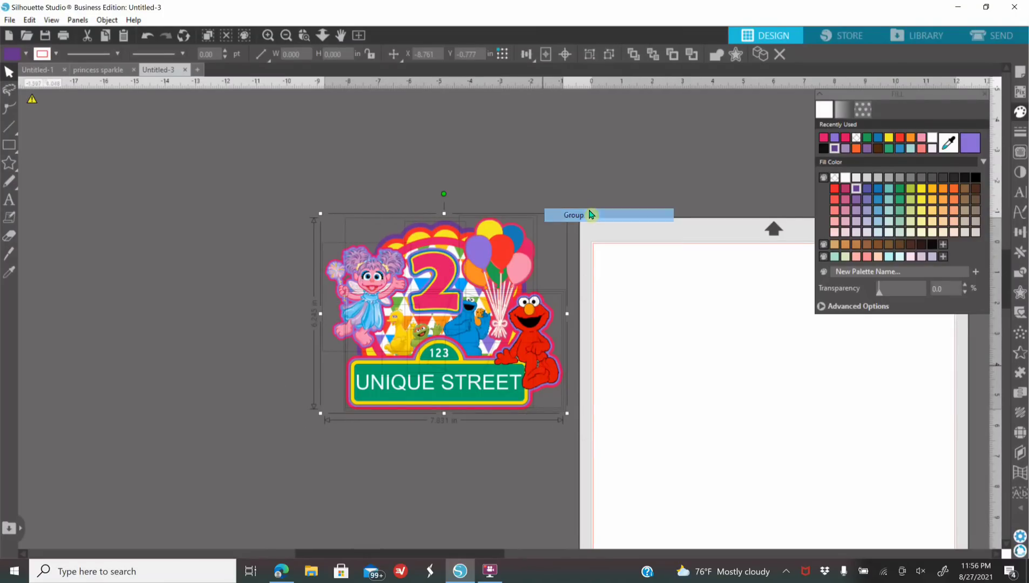
right_click(516, 338)
click(552, 316)
drag(407, 256, 262, 230)
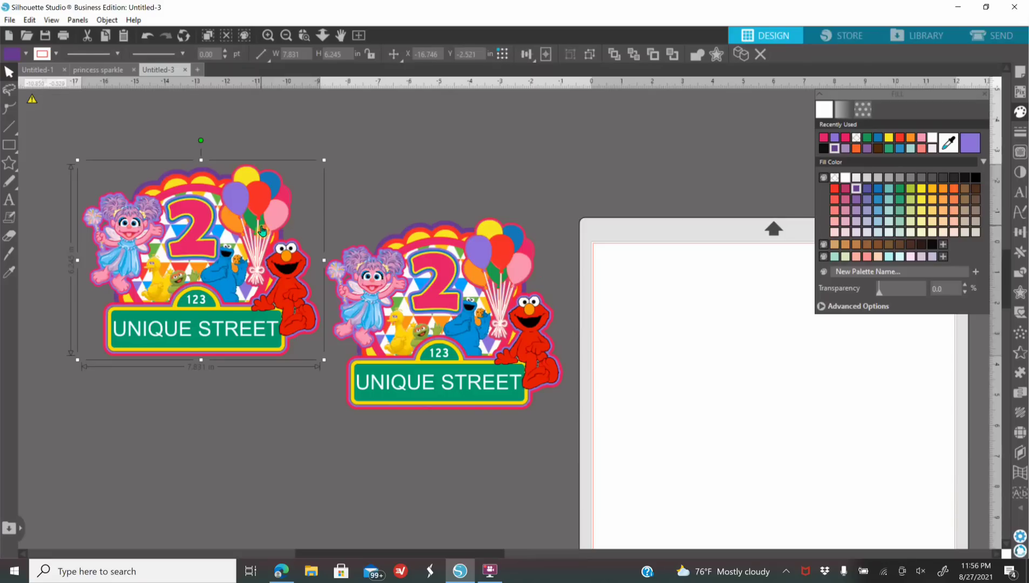
key(Delete)
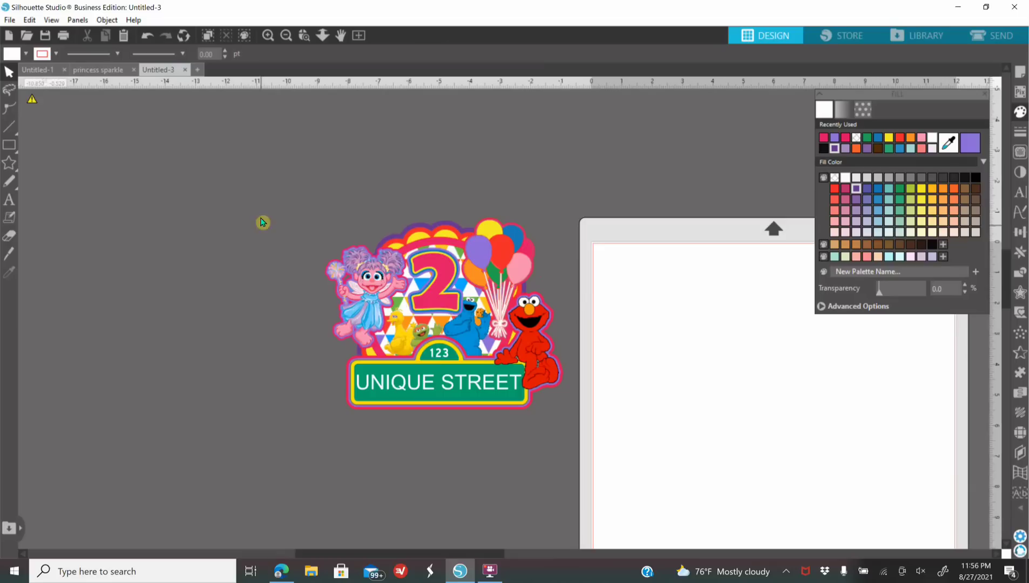
- Move the grouped Unique Street design onto the mat page, to about X 2.790, Y 2.106 in, and keep it selected
scroll(388, 438, right, 5)
drag(239, 323, 542, 375)
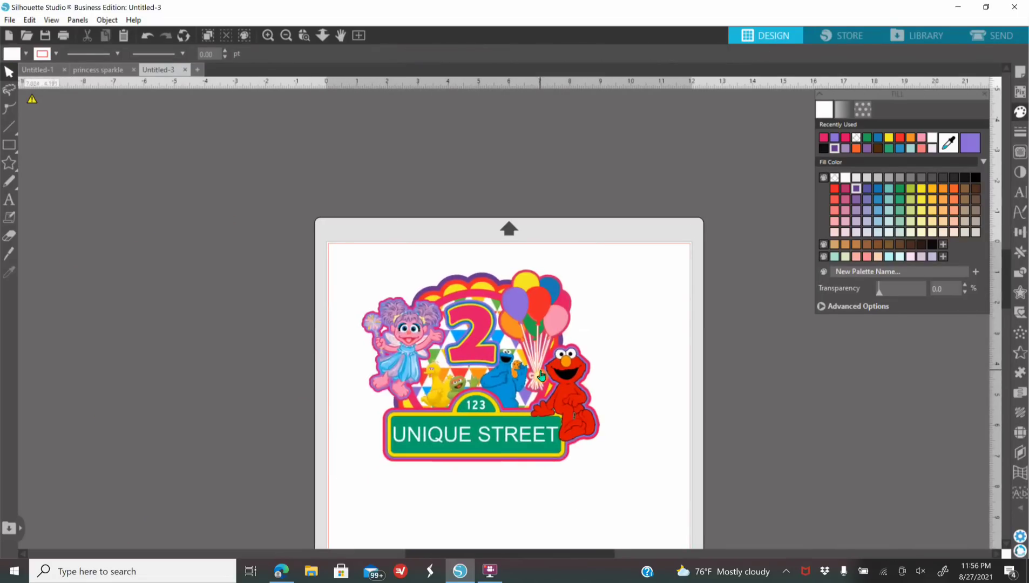
click(268, 36)
click(294, 36)
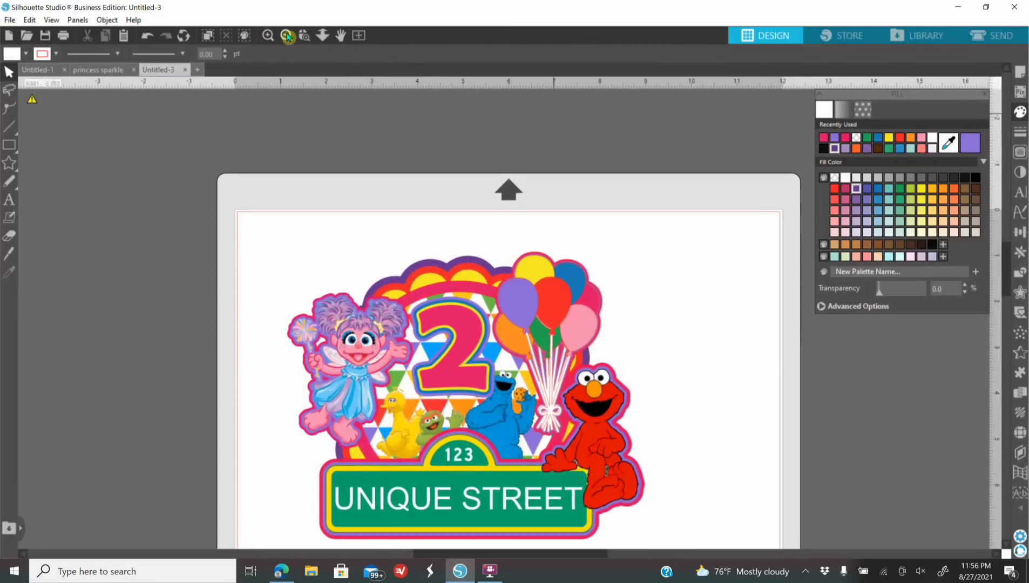
click(287, 37)
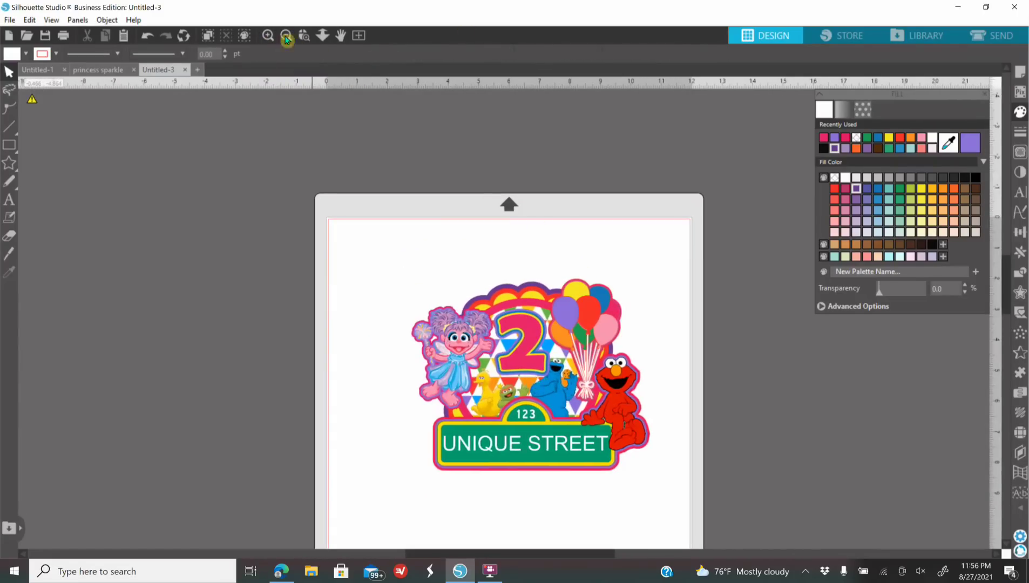
click(287, 38)
click(559, 330)
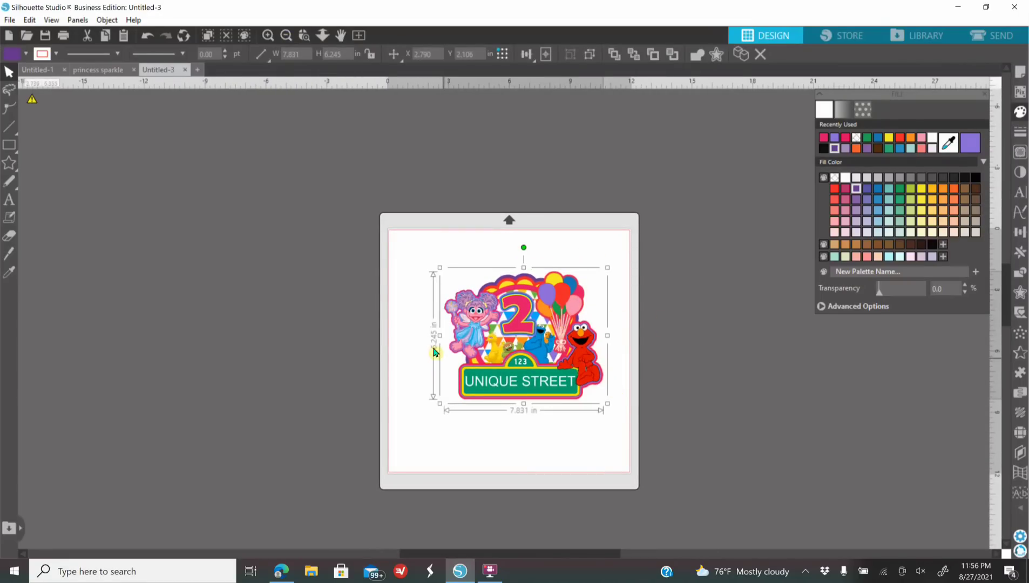
click(268, 35)
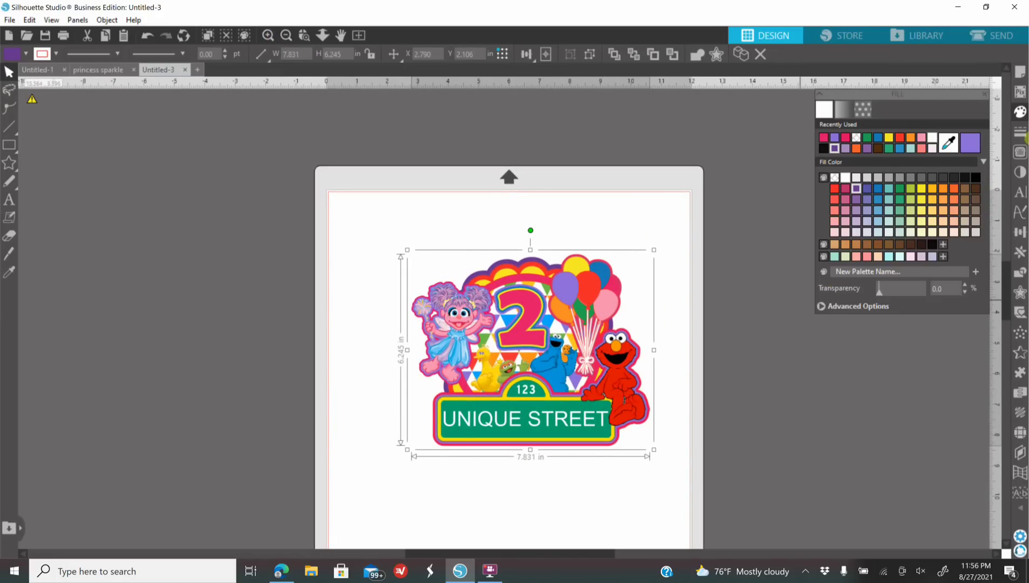
- Set the page's media size to Letter (8.500 x 11.000 in) with landscape orientation
click(1020, 72)
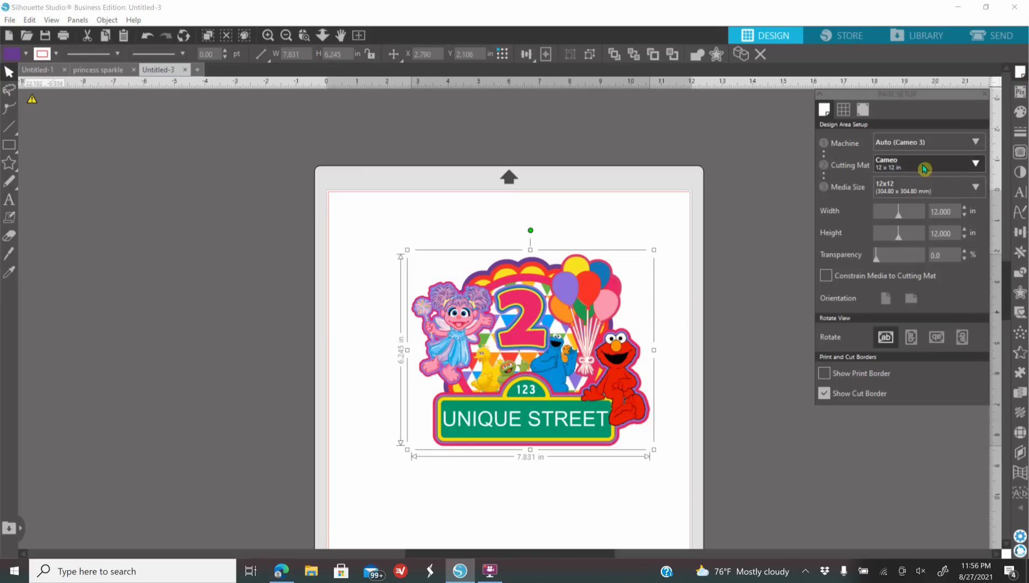
click(904, 195)
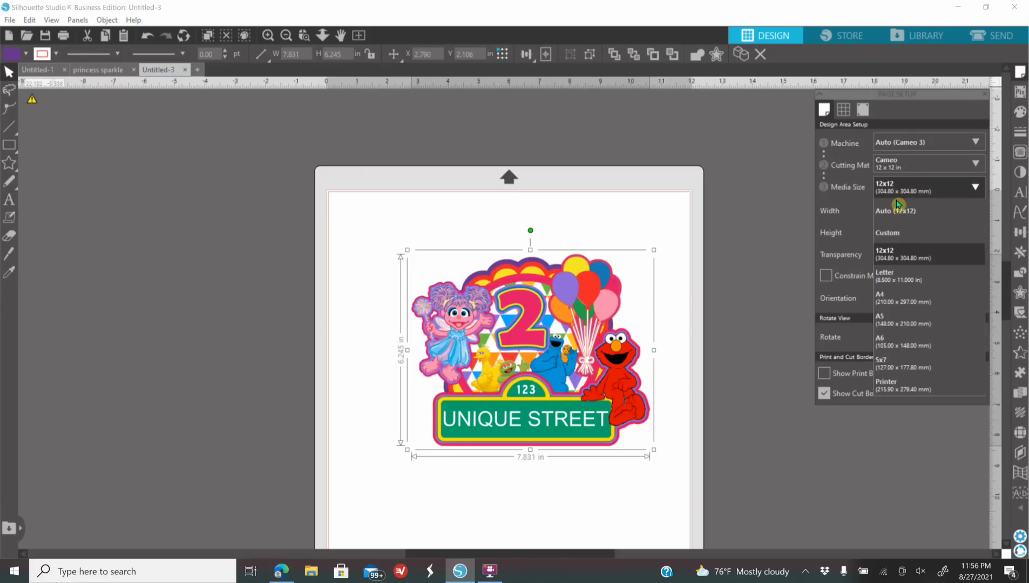
click(898, 204)
click(906, 192)
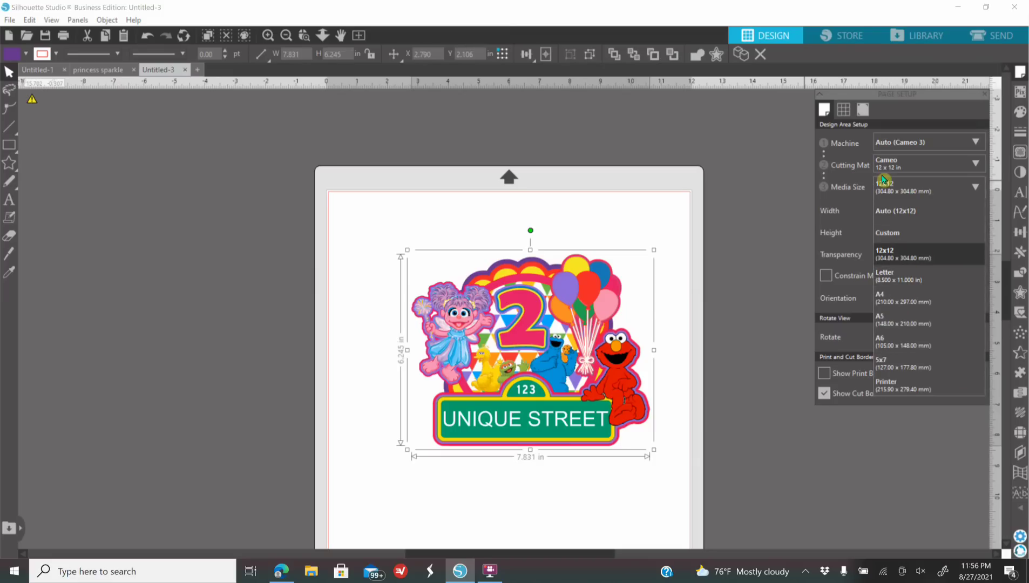
click(883, 180)
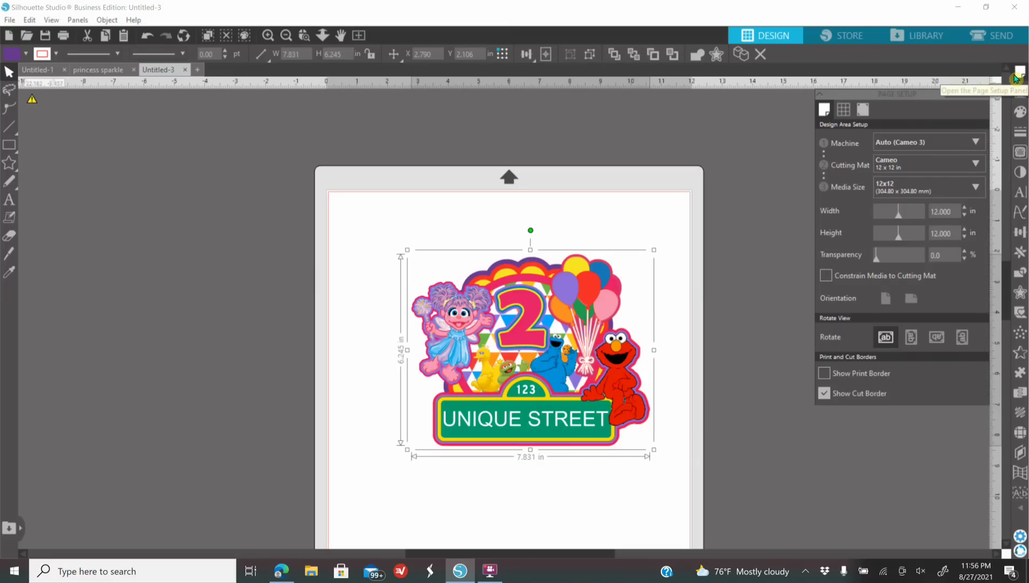
click(897, 189)
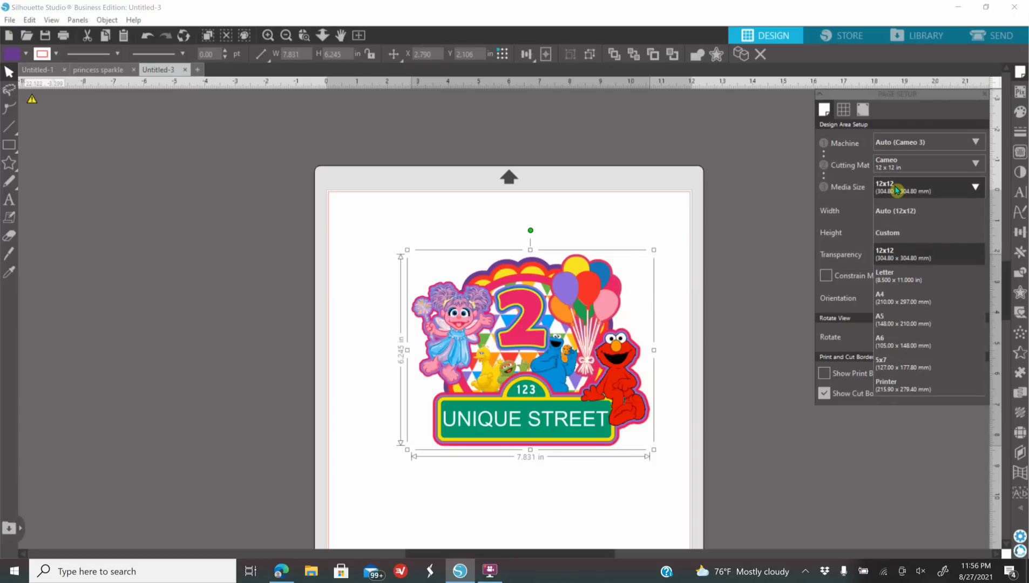
click(902, 278)
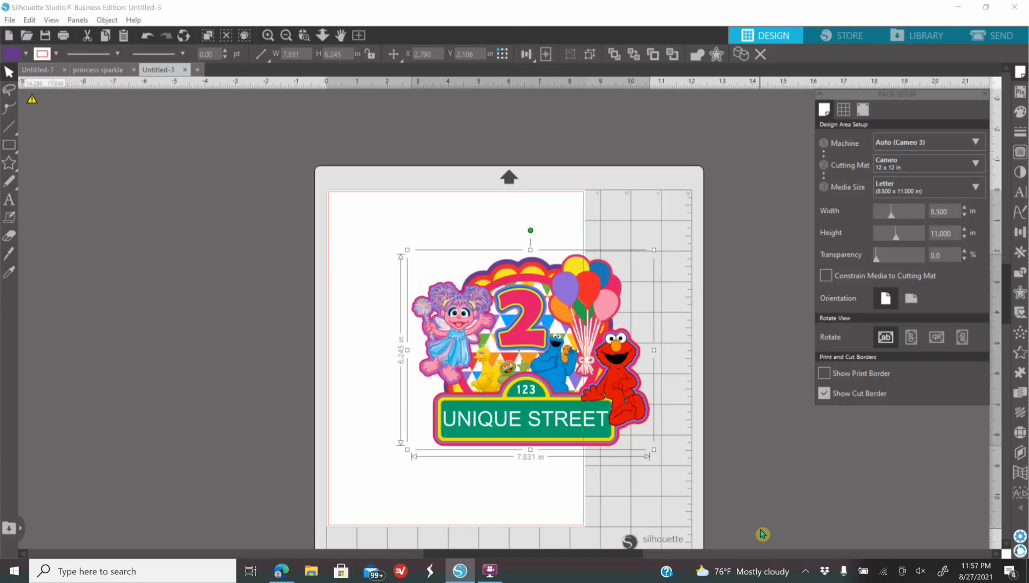
click(911, 299)
- Enlarge the design to about 10.16 by 8.1 in and fit it on the landscape page at about X 0.518, Y 0.203 in
drag(587, 380, 569, 356)
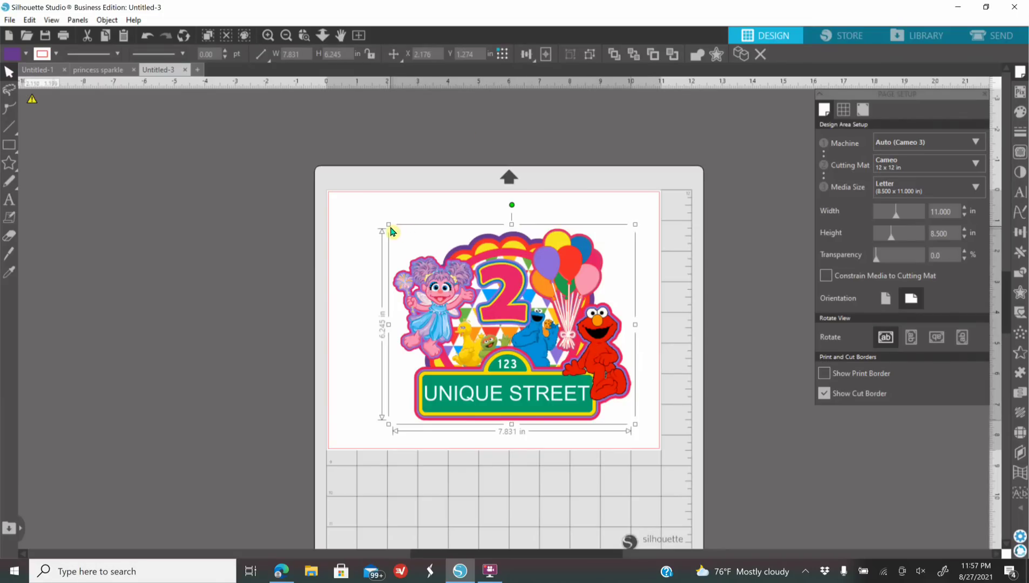
drag(389, 225, 380, 218)
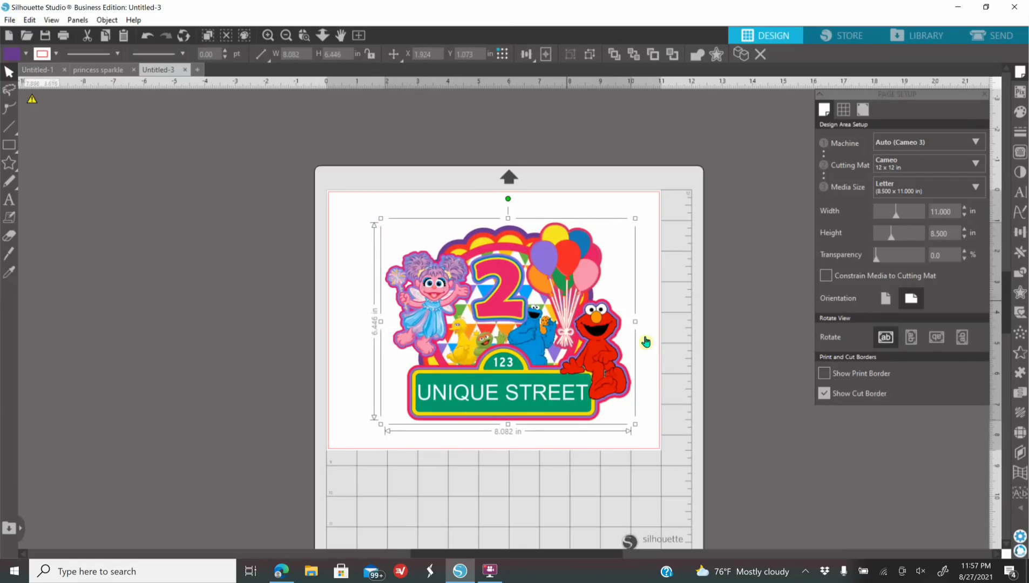
drag(658, 445, 619, 433)
drag(545, 405, 532, 393)
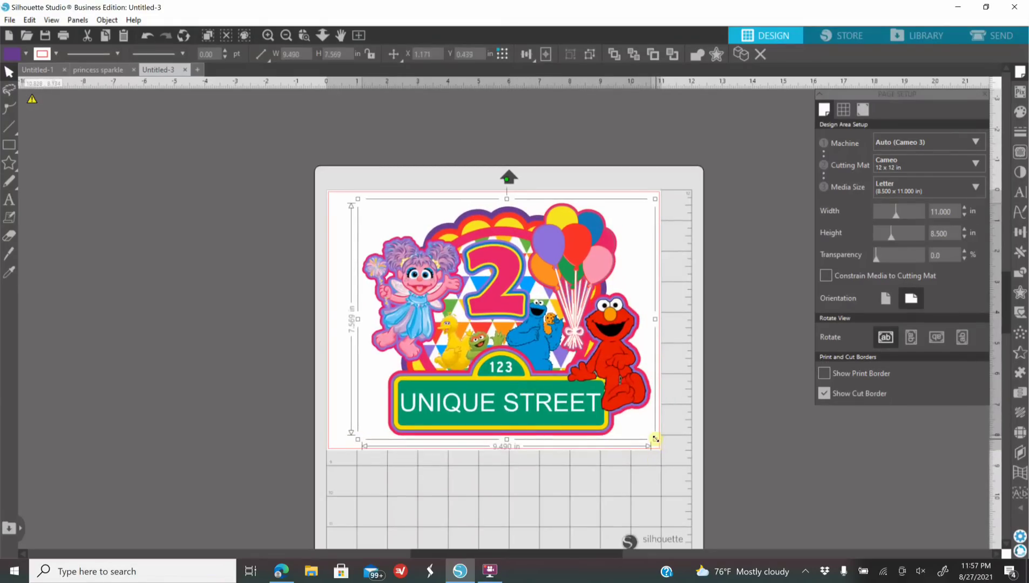
drag(673, 458, 685, 483)
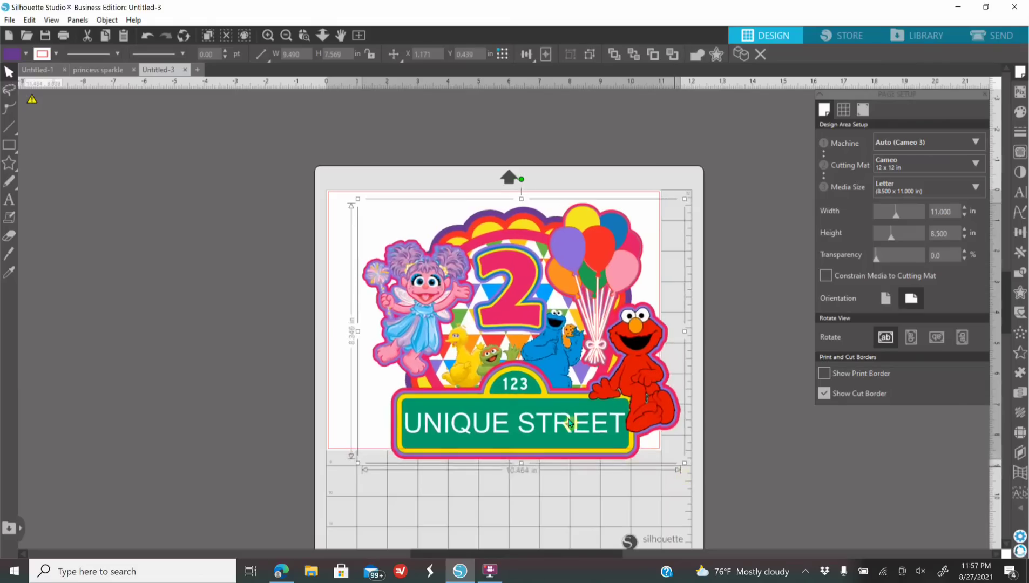
drag(552, 412, 541, 402)
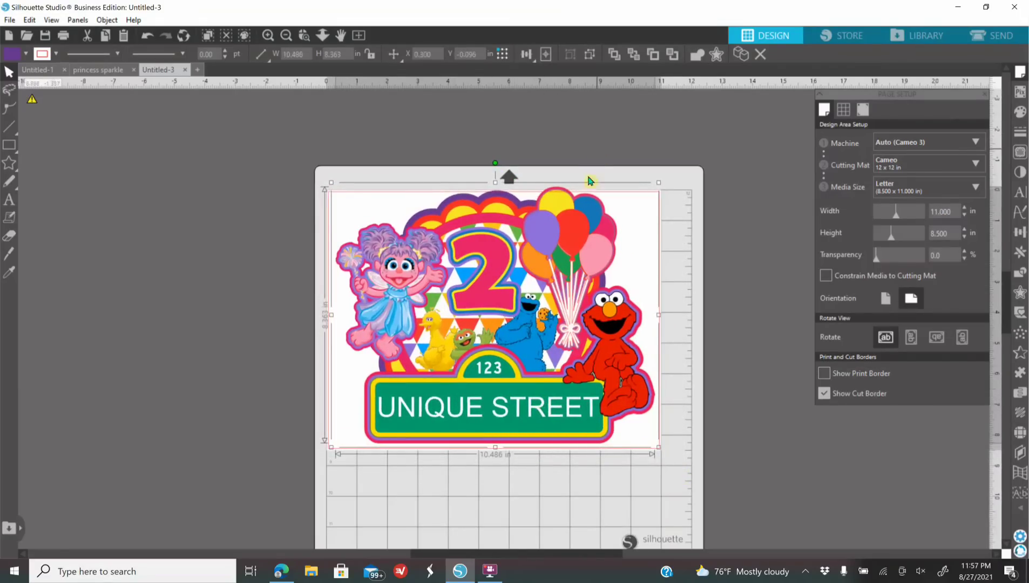
drag(658, 187, 648, 200)
drag(499, 331, 507, 331)
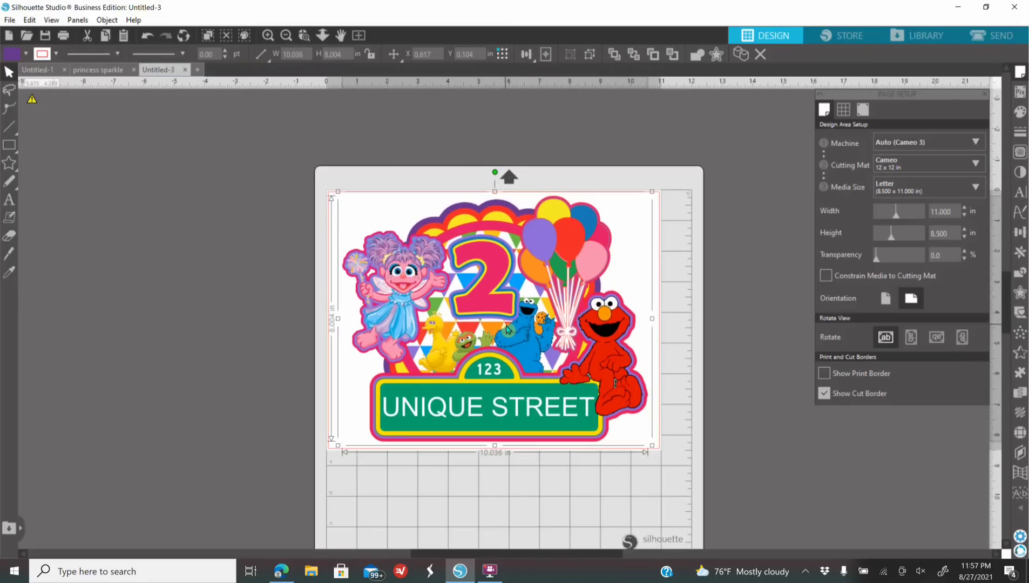
drag(655, 447, 656, 447)
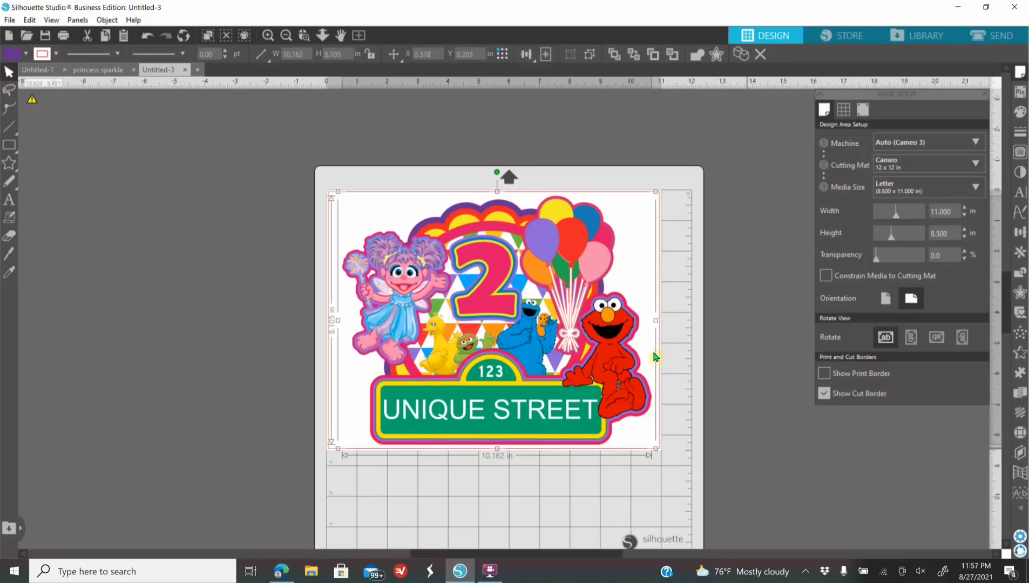
key(Escape)
- Move the design off the page's left side and place a duplicate on the opposite side, at about X 17.369, Y -6.796 in
click(528, 333)
click(286, 35)
click(287, 36)
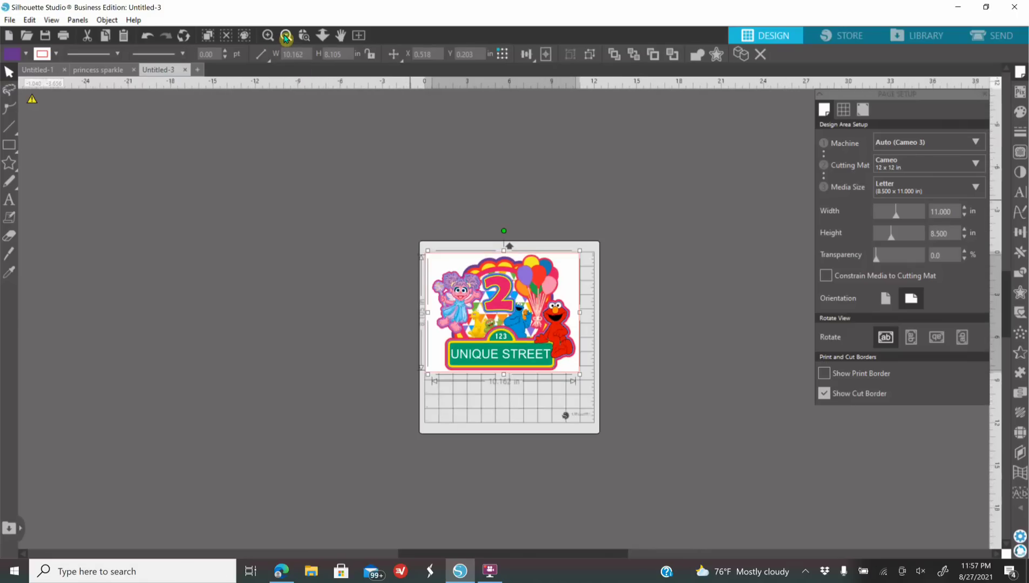
drag(494, 316, 306, 281)
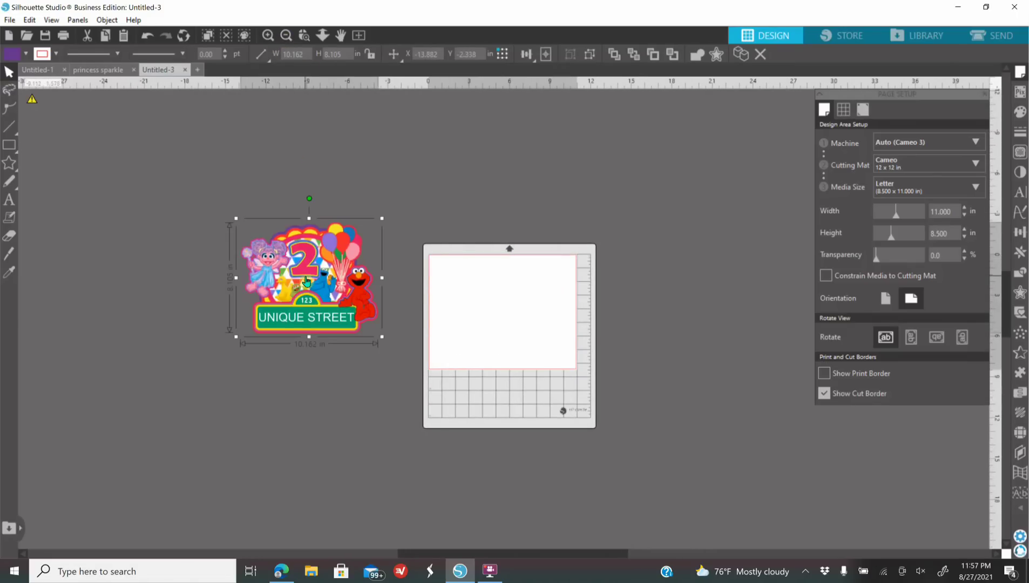
right_click(306, 281)
click(313, 320)
drag(338, 312, 745, 214)
click(987, 99)
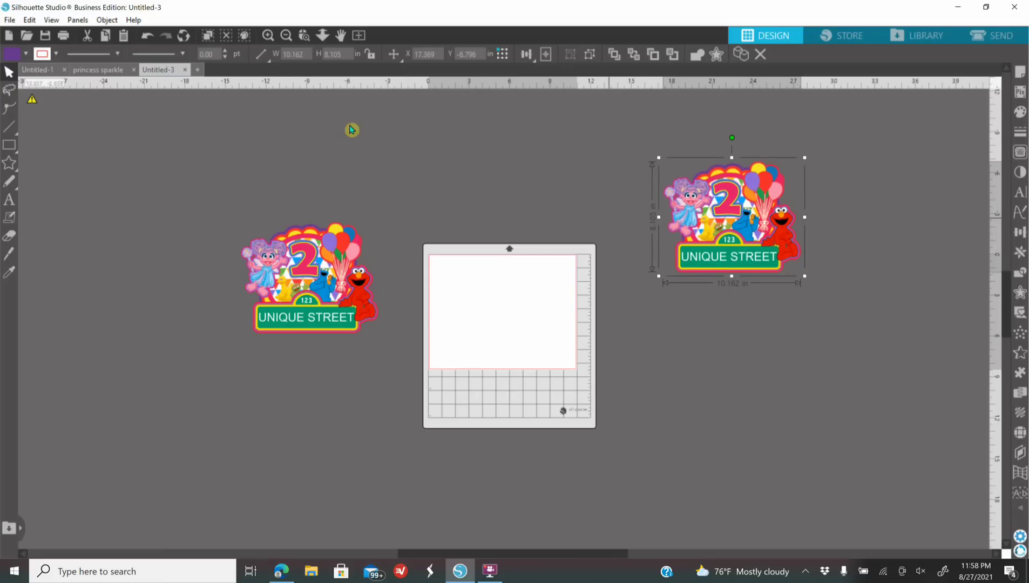
- Nudge both design copies closer to the page, keeping one on each side of it
click(266, 36)
click(267, 36)
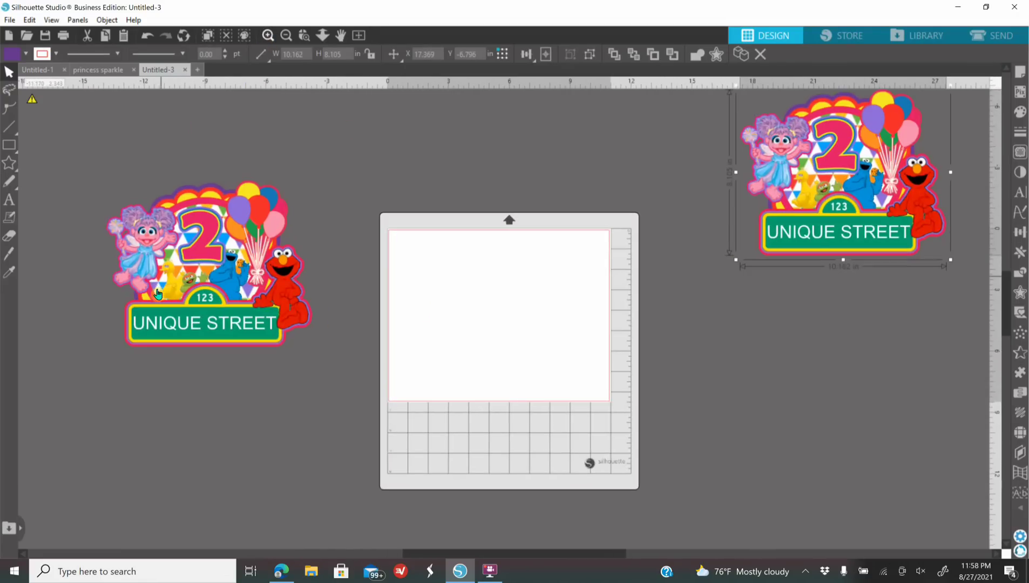
click(242, 368)
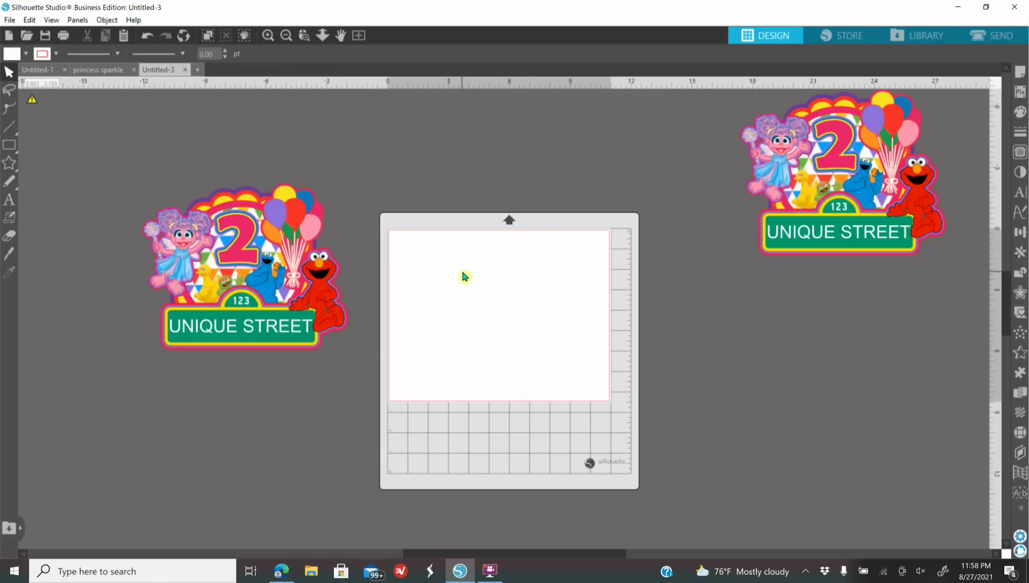
drag(830, 166, 797, 195)
click(406, 274)
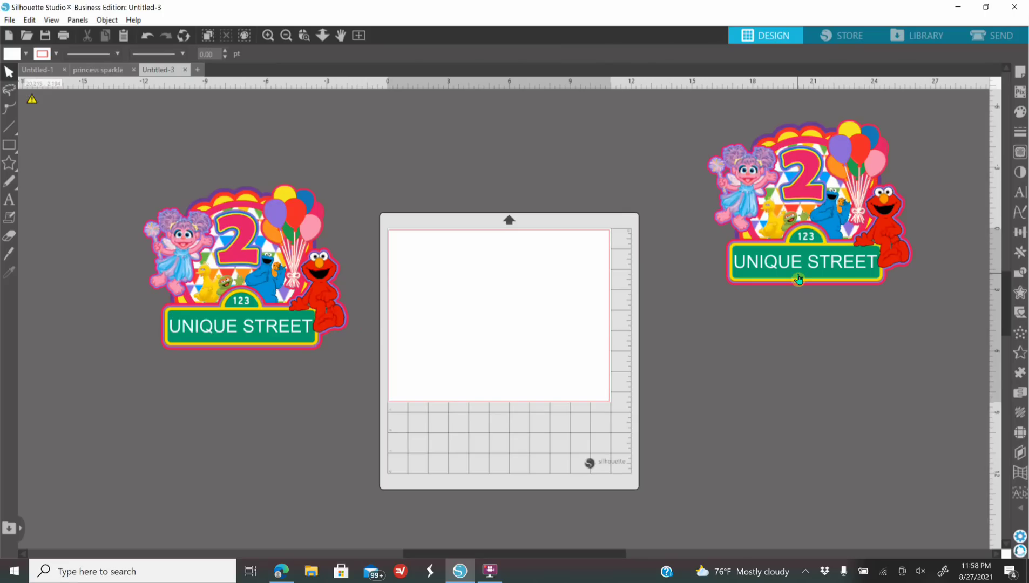
- Move the copy on the left of the page onto it, to about X 0.338, Y -0.086 in, and ungroup it
click(268, 35)
drag(242, 255, 546, 315)
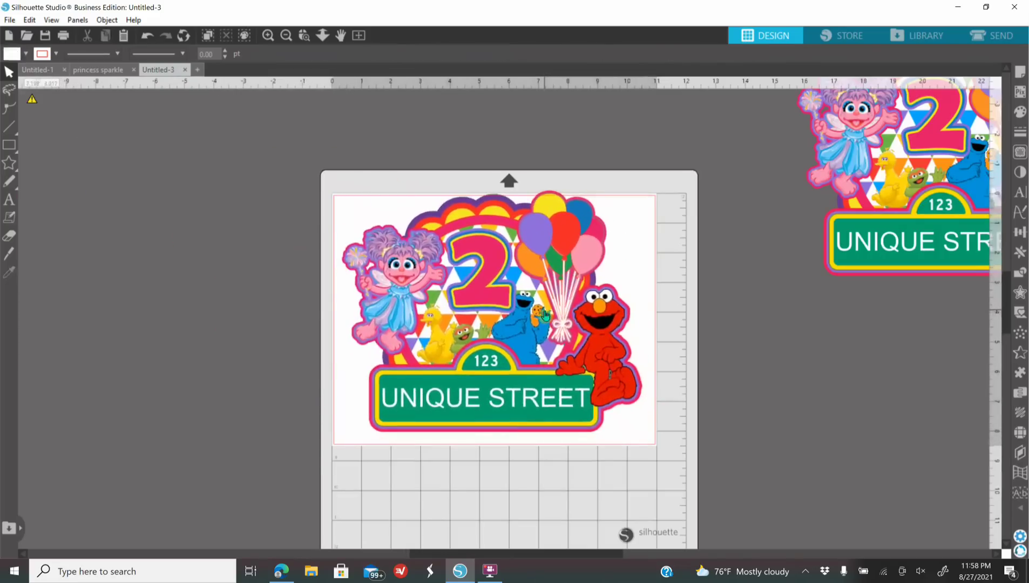
right_click(520, 311)
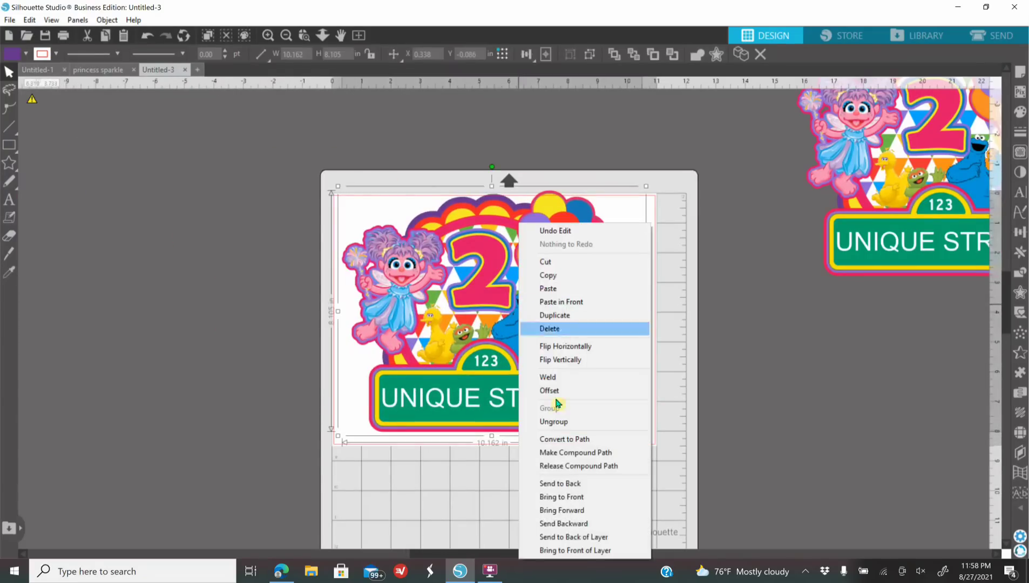
click(555, 422)
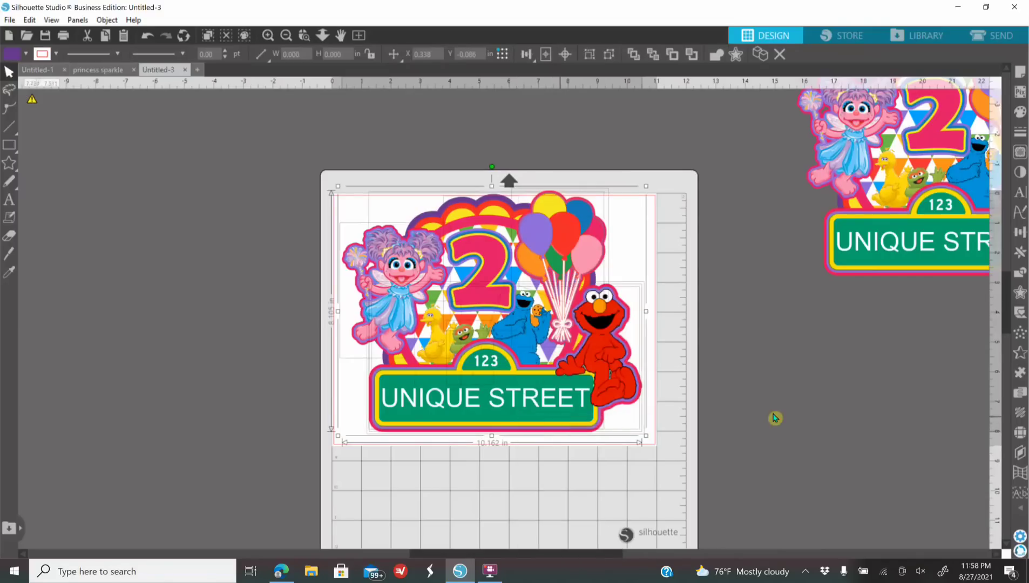
- Ungroup the street sign and Elmo artwork on the page, and undo the shift of Elmo off his outline
click(666, 417)
click(562, 409)
right_click(557, 412)
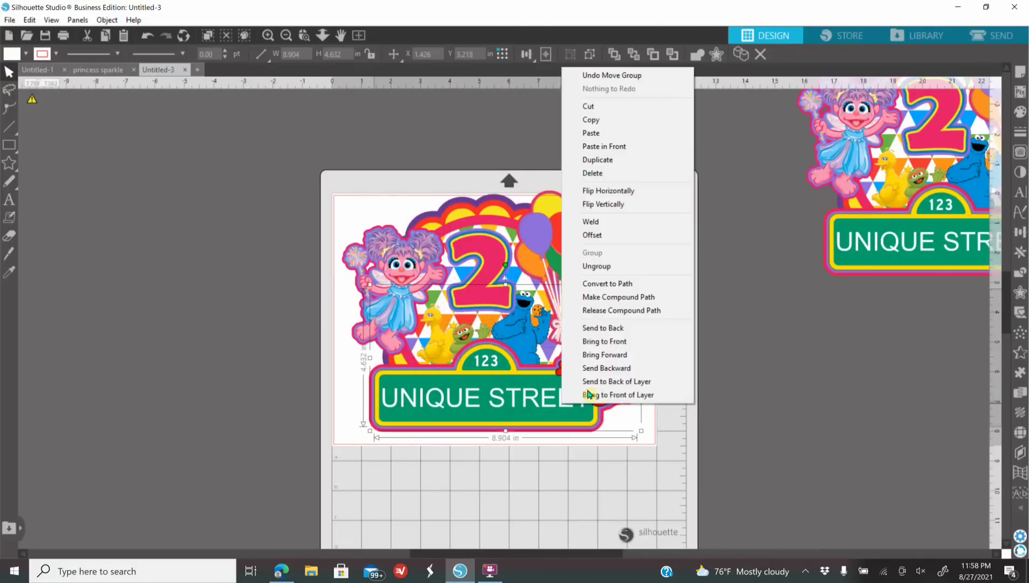
click(620, 270)
click(822, 427)
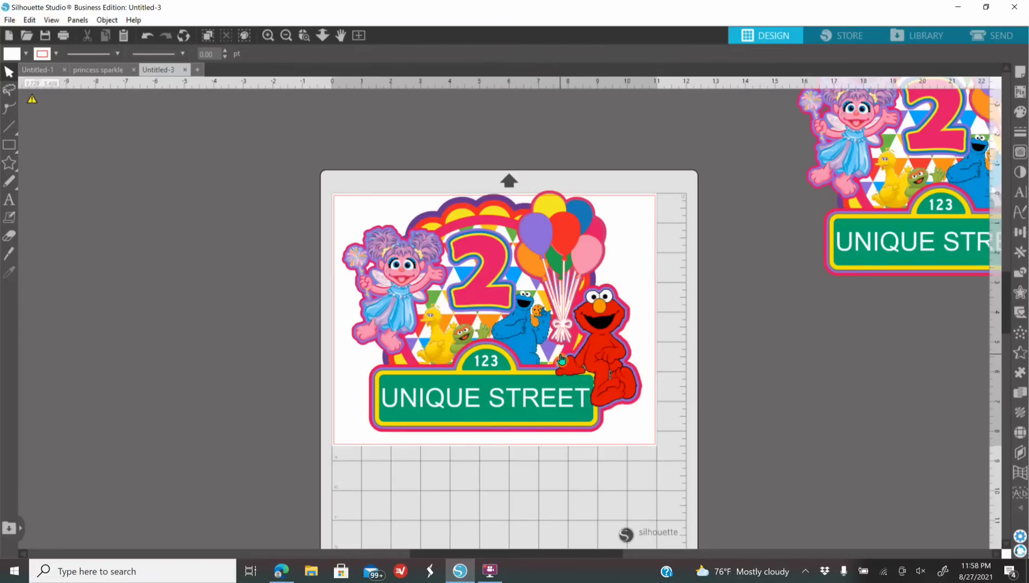
key(ctrl+z)
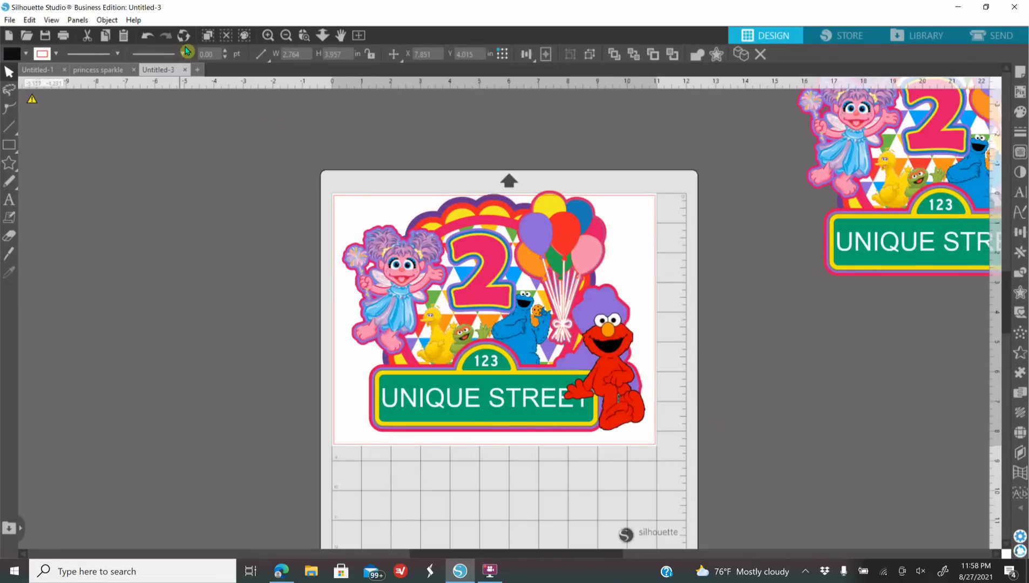
click(148, 38)
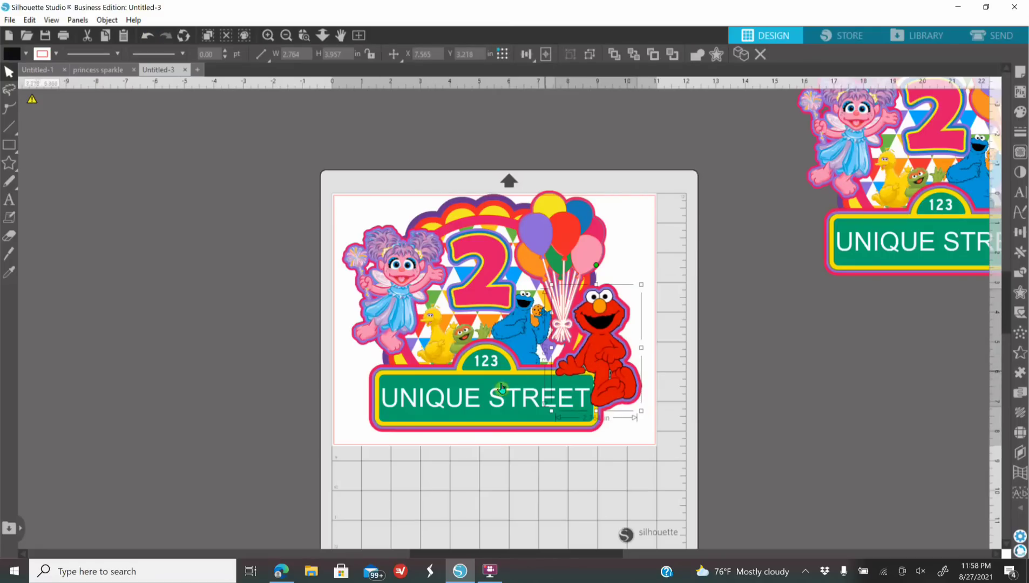
- Group the green street sign with Elmo and move the group off the page to its left, leaving their purple outline in place
click(477, 389)
right_click(477, 388)
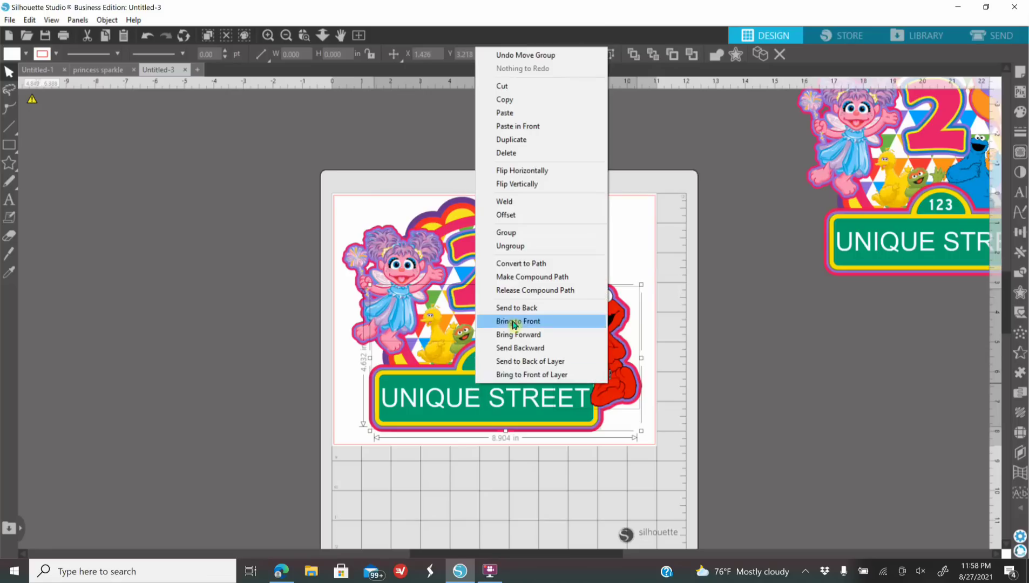
click(518, 238)
drag(601, 343, 276, 245)
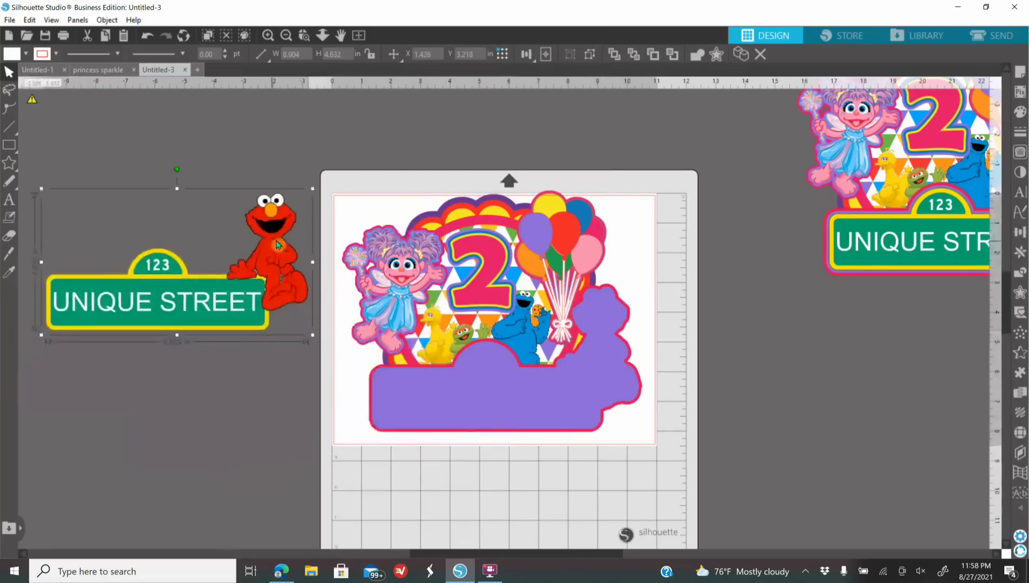
- Nudge the sign-and-Elmo group up, and ungroup the fairy artwork to move the fairy above that group, leaving her purple outline on the page
click(287, 35)
drag(296, 297, 286, 282)
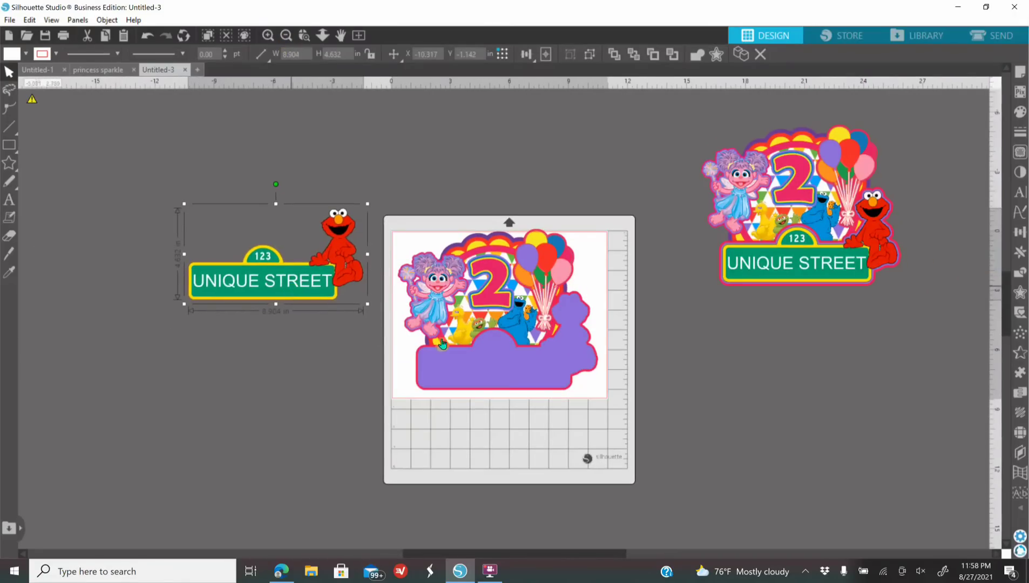
click(434, 316)
right_click(434, 316)
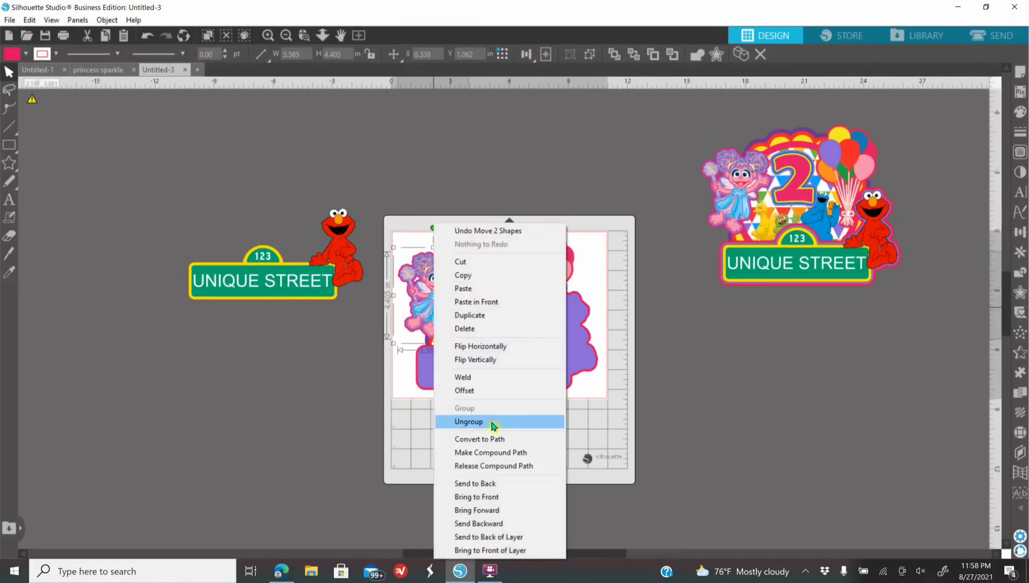
click(470, 422)
click(712, 412)
drag(438, 312, 298, 204)
- Ungroup the number 2 and line up its pink, yellow and blue layers below the design copy, leaving the purple 2 on the page
click(474, 307)
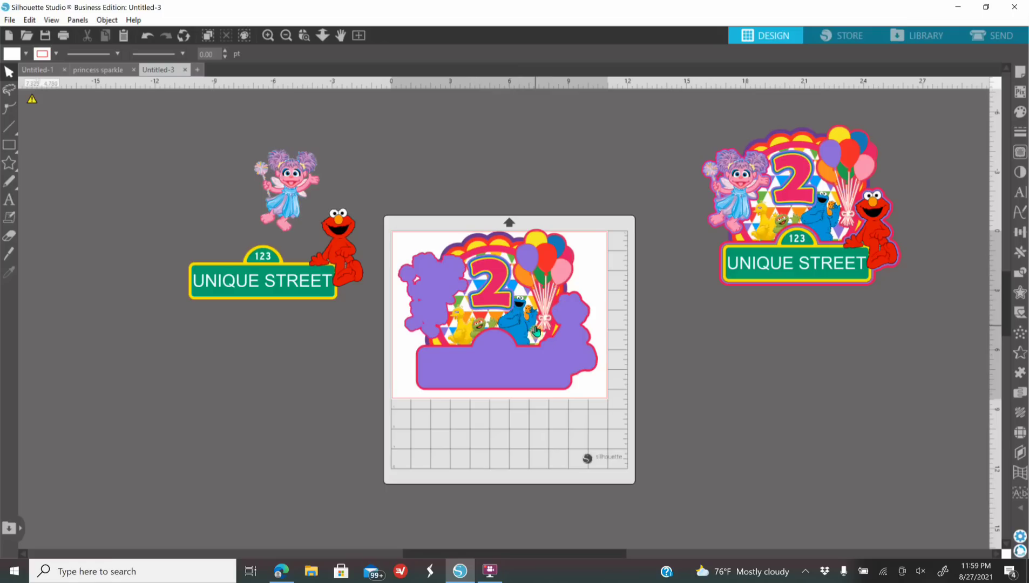
click(491, 293)
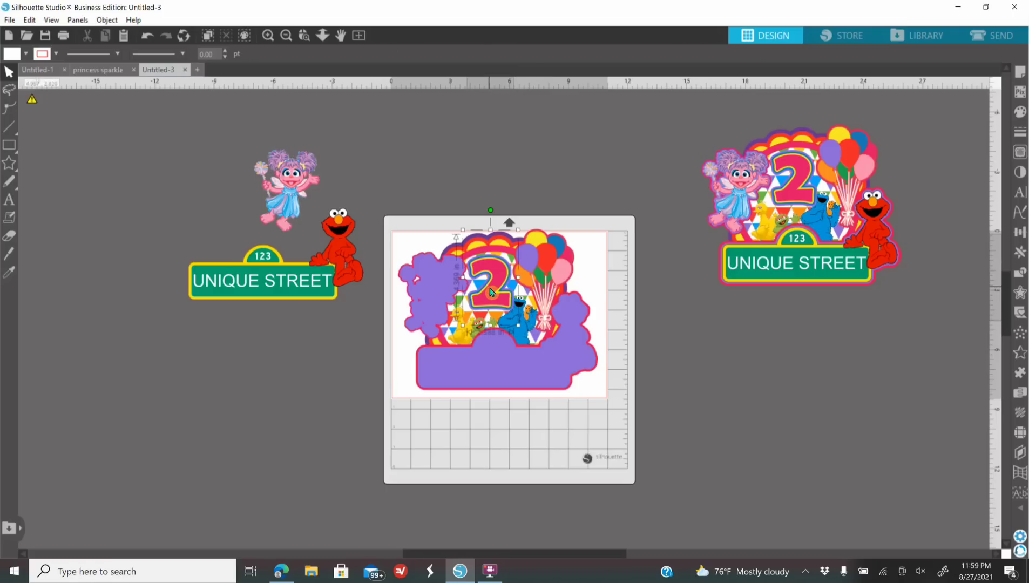
right_click(491, 292)
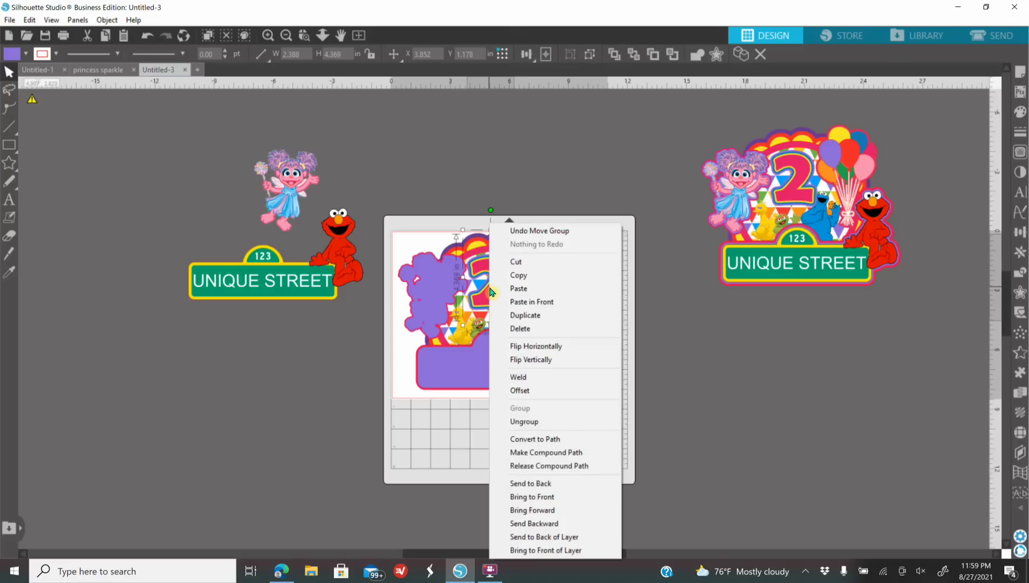
click(522, 422)
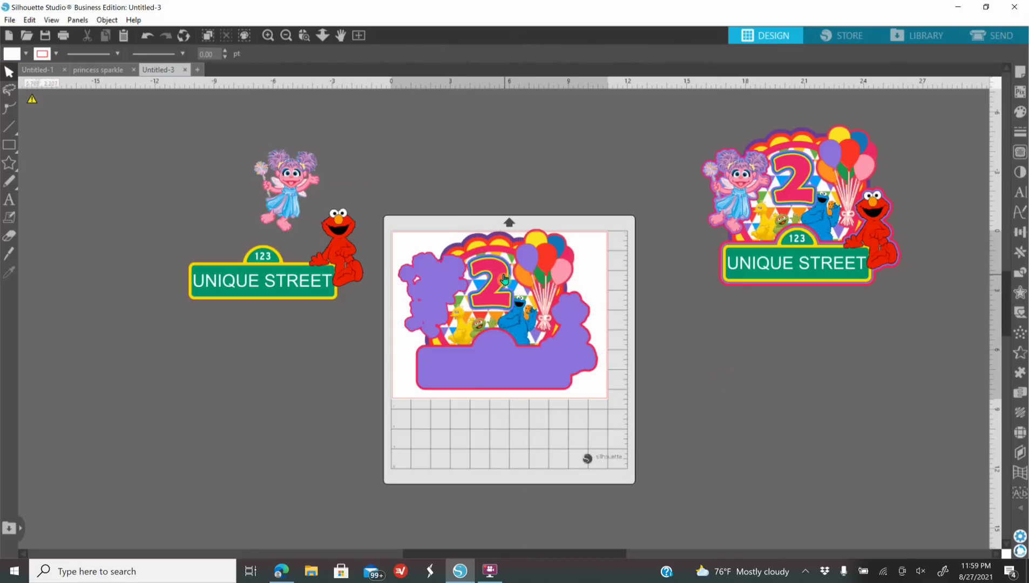
drag(478, 304, 540, 165)
drag(654, 220, 760, 372)
drag(503, 282, 803, 387)
drag(513, 314, 864, 413)
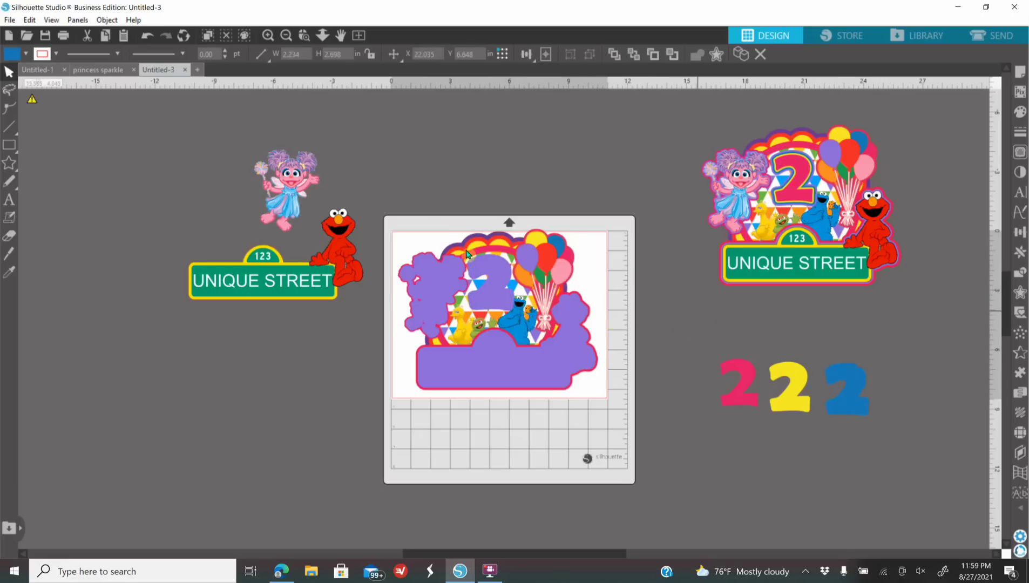
key(Escape)
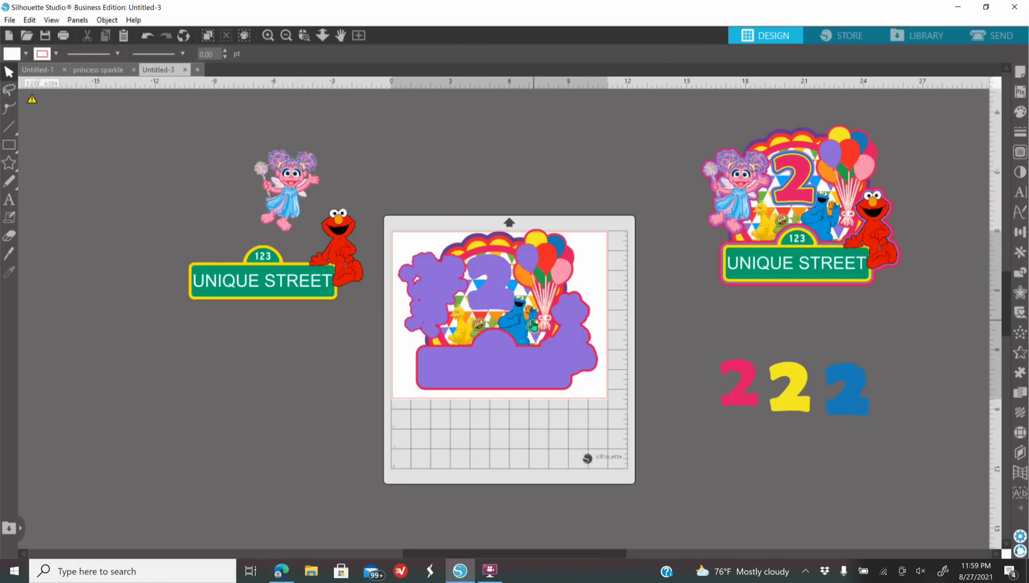
- Move the purple outlines of the fairy and of the sign with Elmo off the page, below the street sign artwork
click(270, 37)
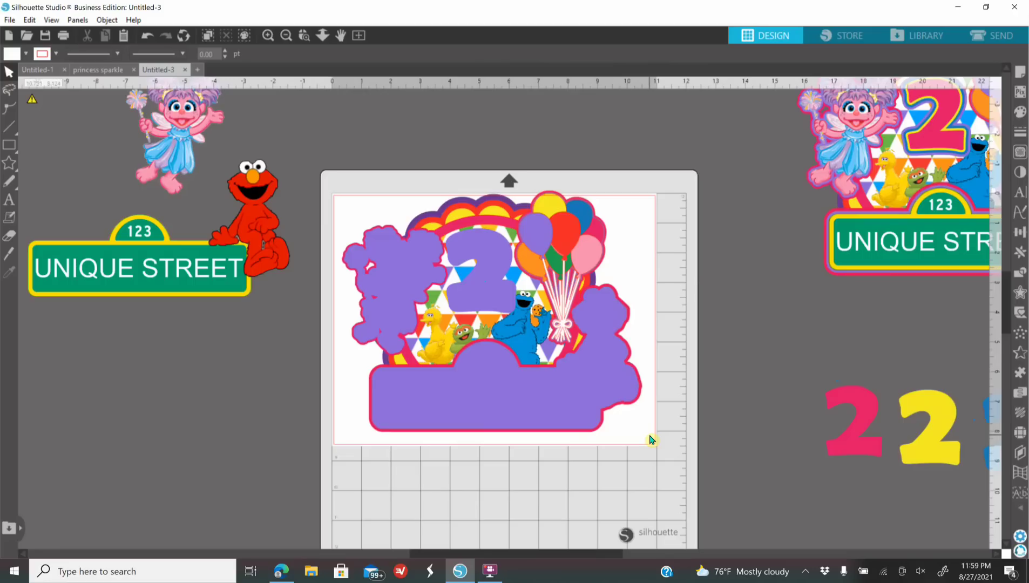
click(409, 273)
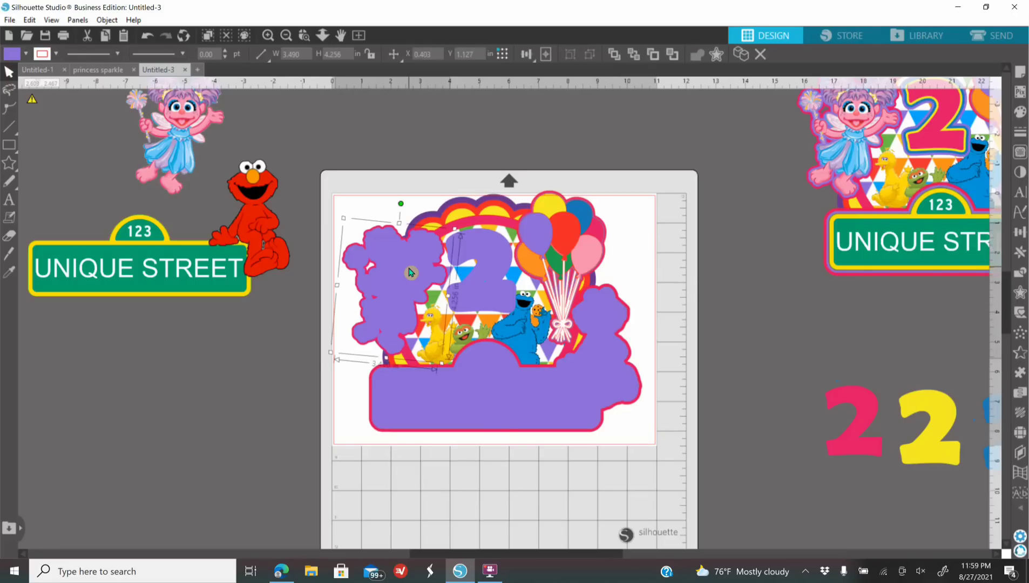
drag(397, 285, 152, 385)
drag(584, 391, 261, 494)
click(804, 390)
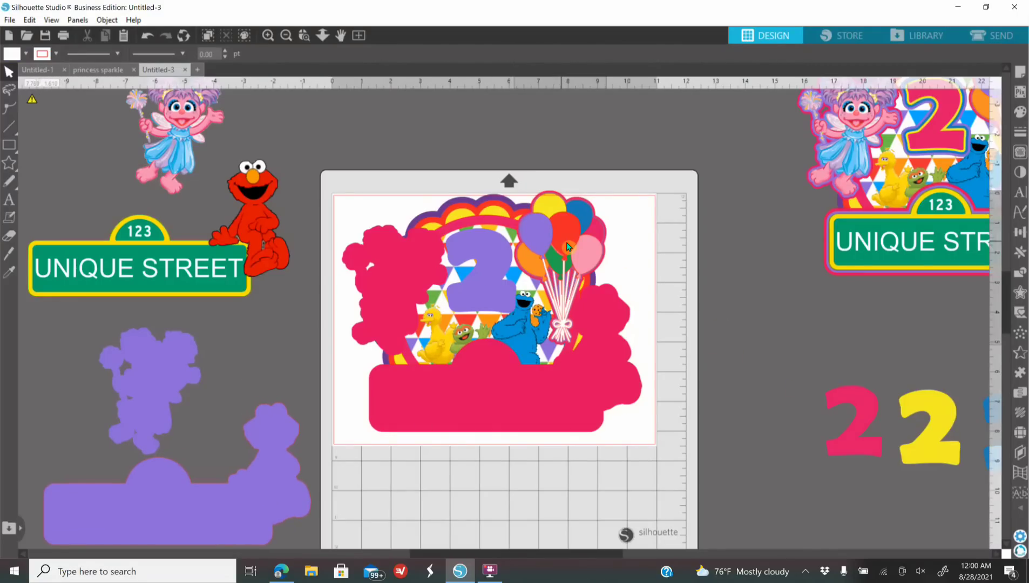
- Undo the shift of the balloon bunch, ungroup it, and move the balloons off the page next to the pink 2
drag(557, 244, 576, 246)
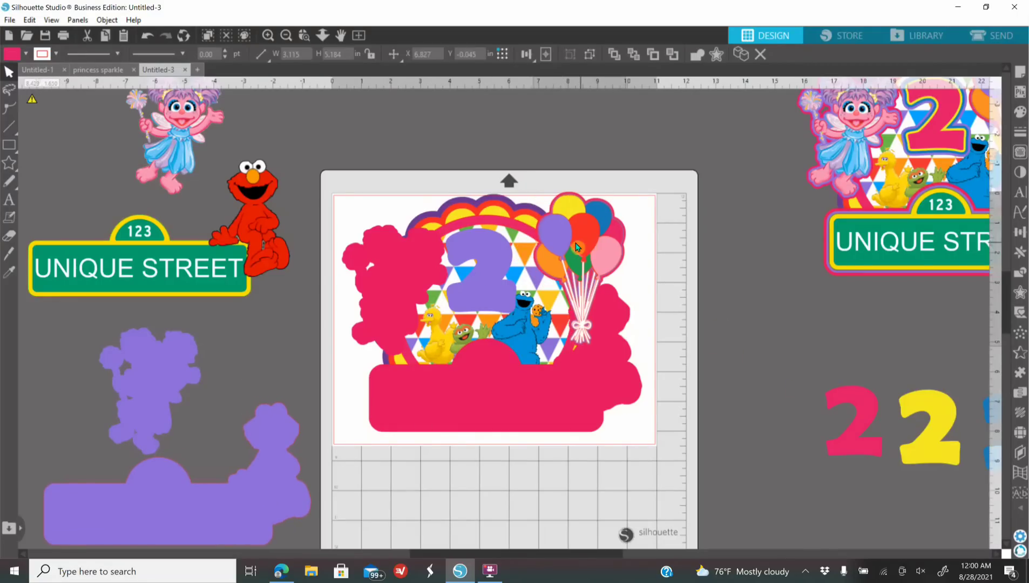
click(146, 36)
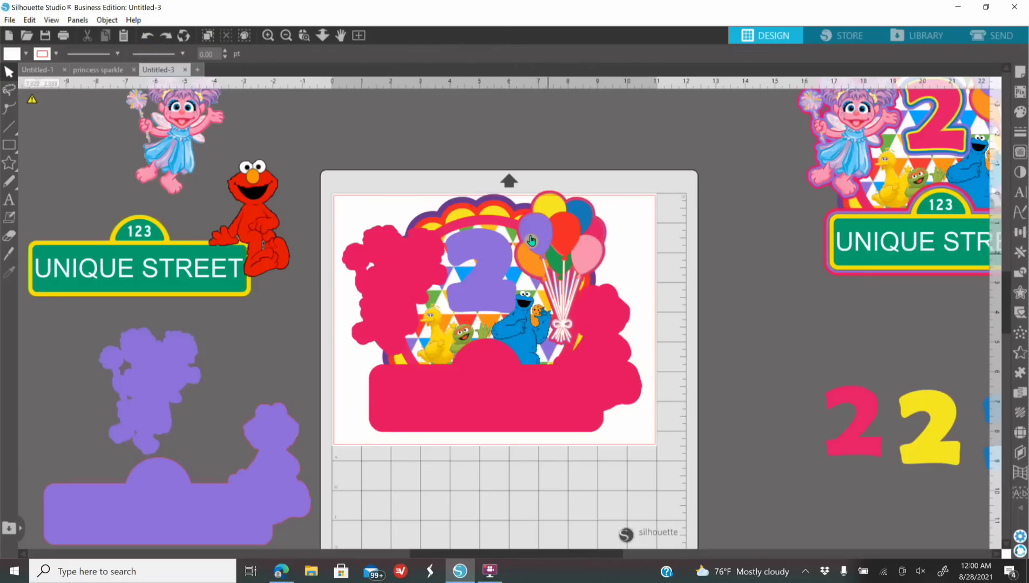
click(552, 239)
right_click(552, 239)
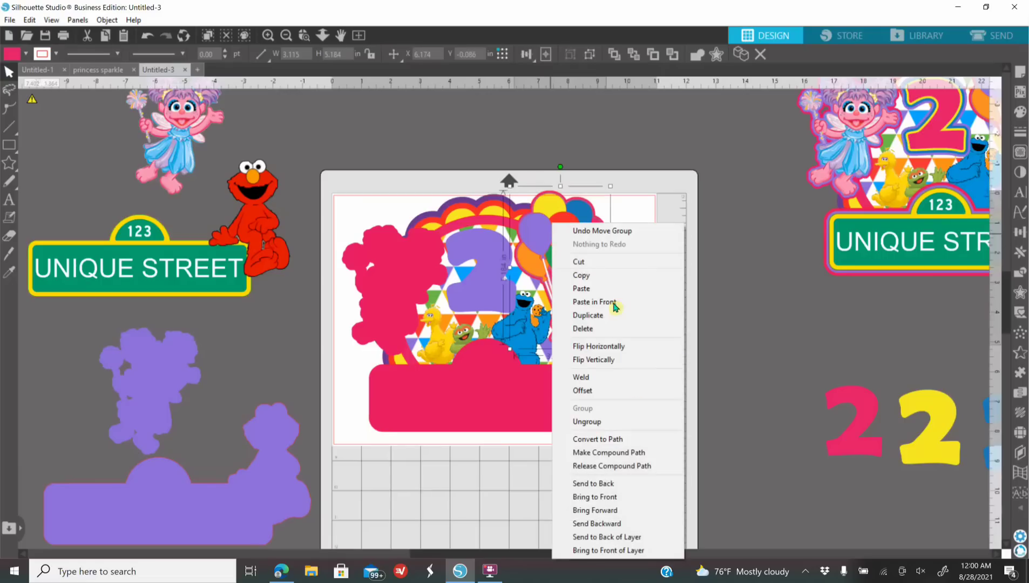
click(573, 420)
drag(571, 233, 842, 335)
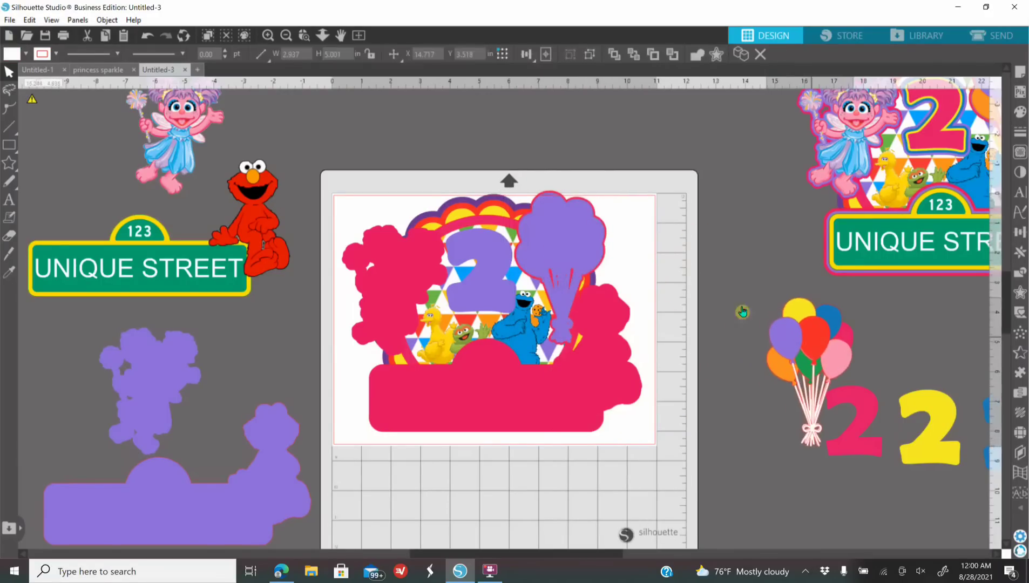
- Move the balloons' purple outline off the page beside the fairy's outline, shifting the fairy's outline over to make room
drag(582, 247, 233, 375)
drag(120, 383, 82, 375)
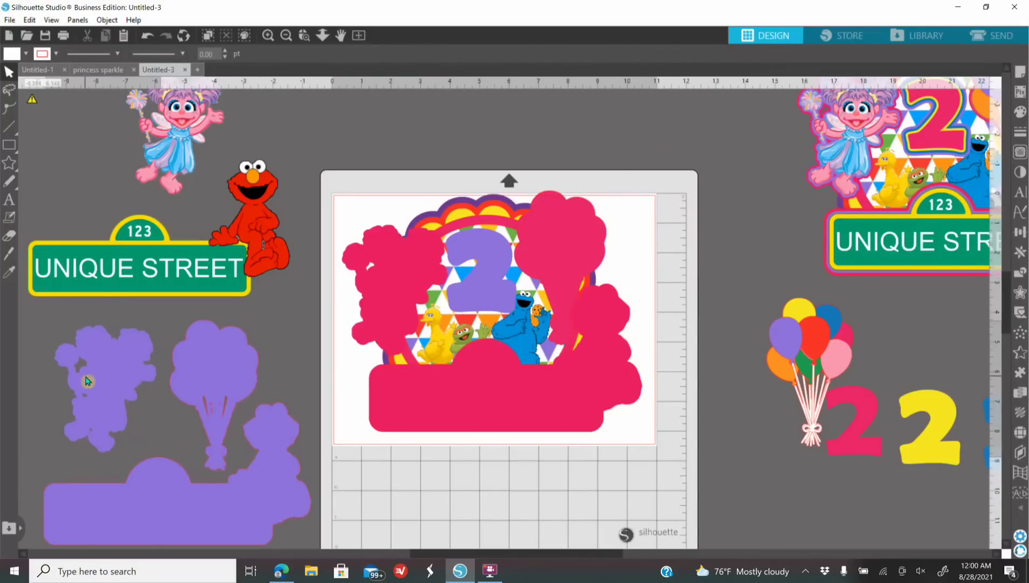
drag(206, 386, 207, 380)
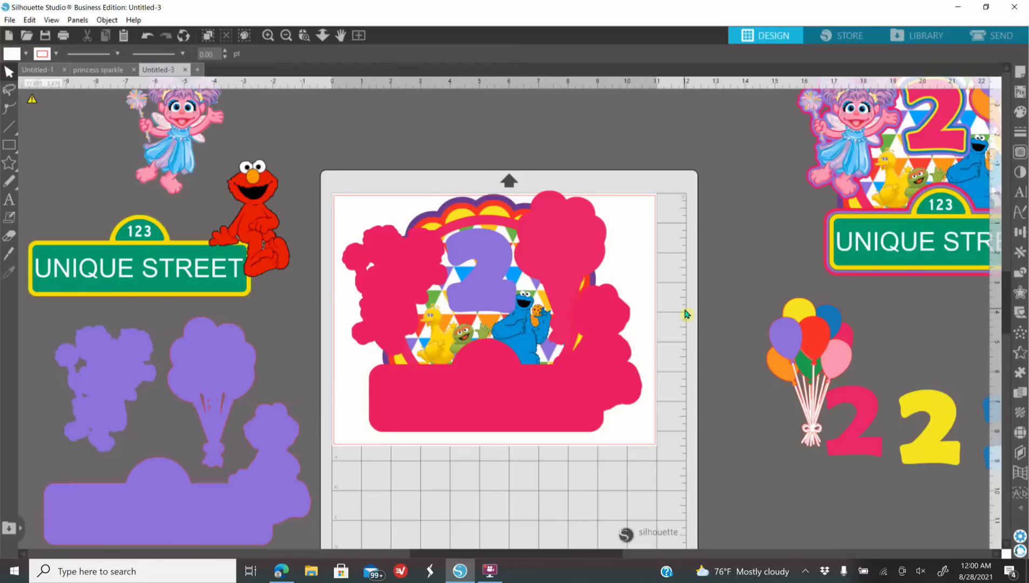
- Fill the pink sign-and-Elmo backing on the page with orange and the pink balloon backing with white
click(267, 36)
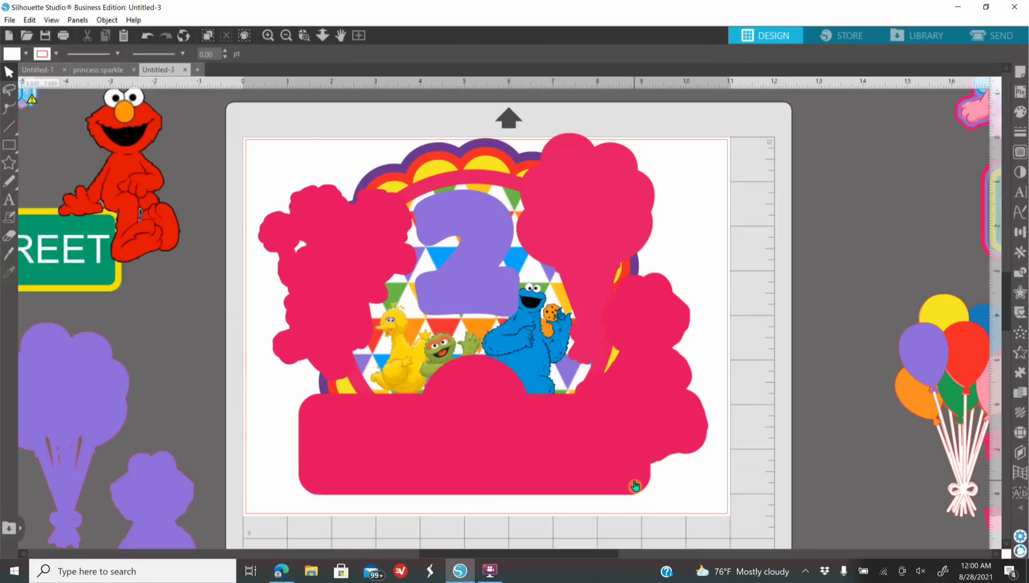
click(653, 412)
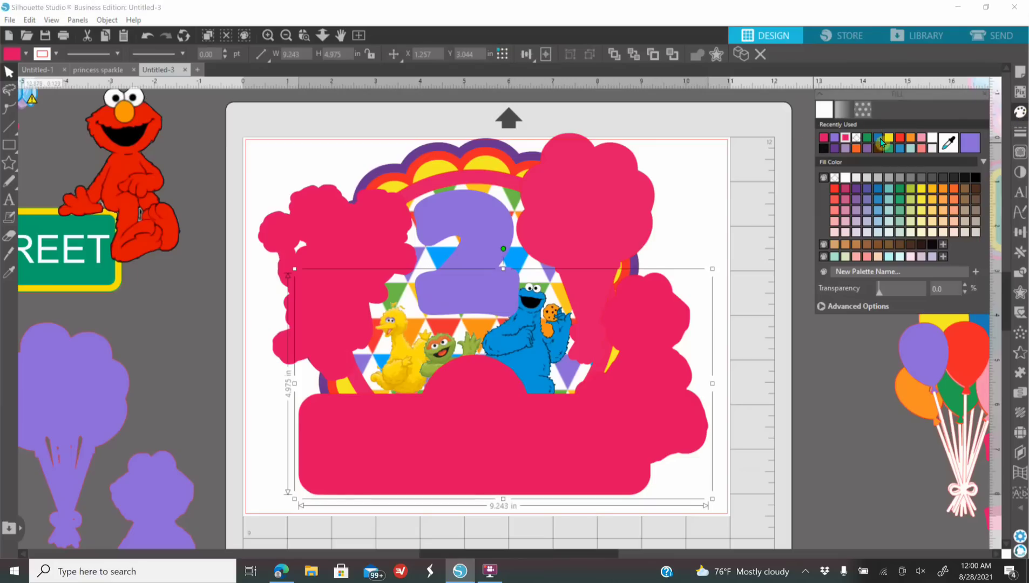
click(911, 139)
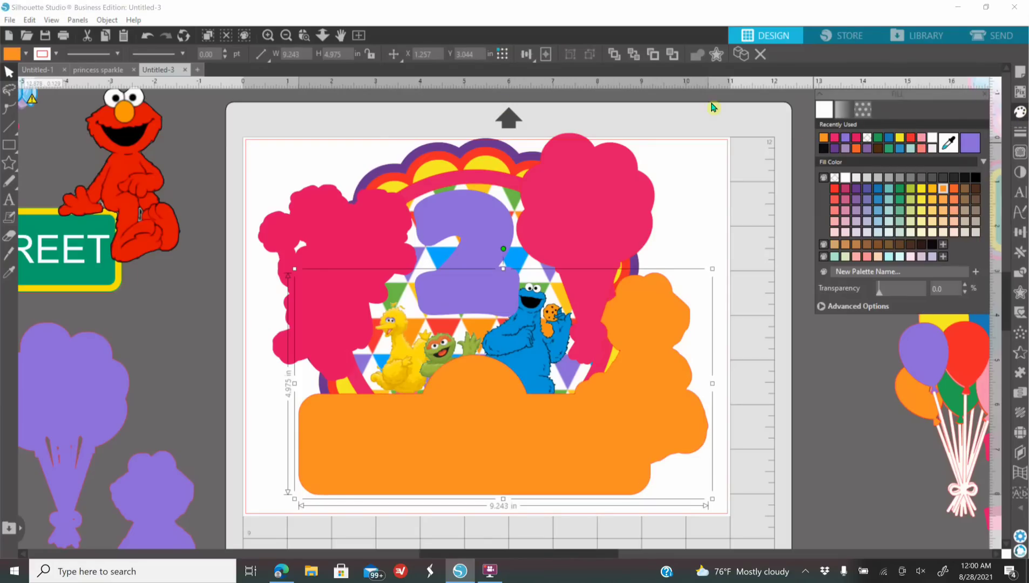
click(628, 184)
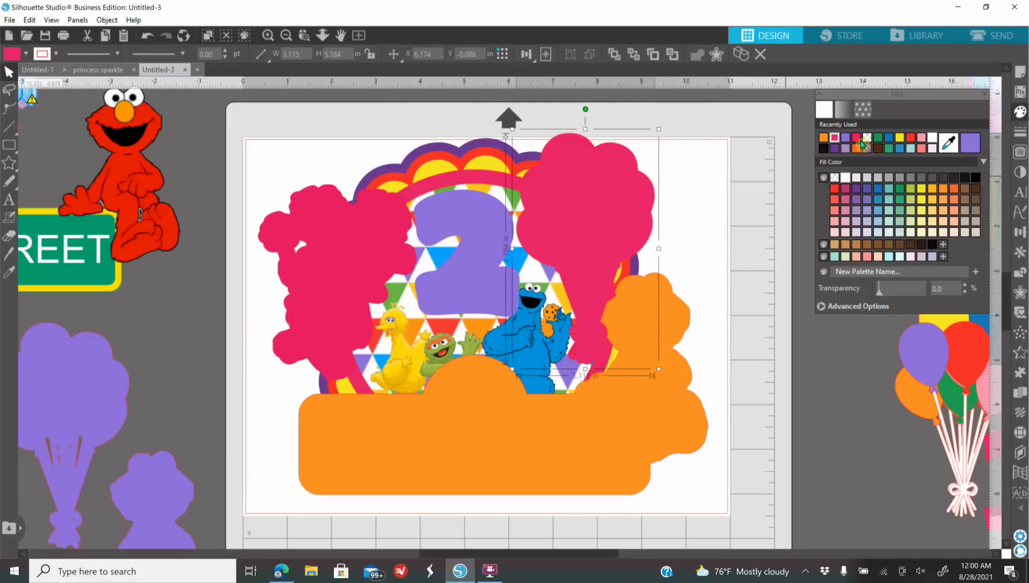
click(931, 141)
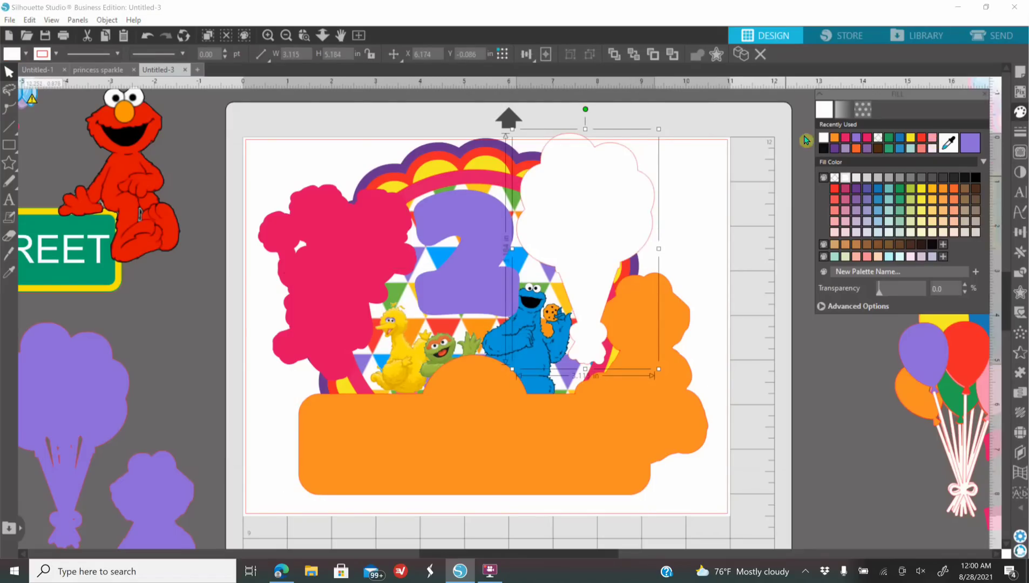
- Preview the cut lines of the layered pieces in the Send view, return to the design, and select the overlapping backing shapes to examine them
click(267, 35)
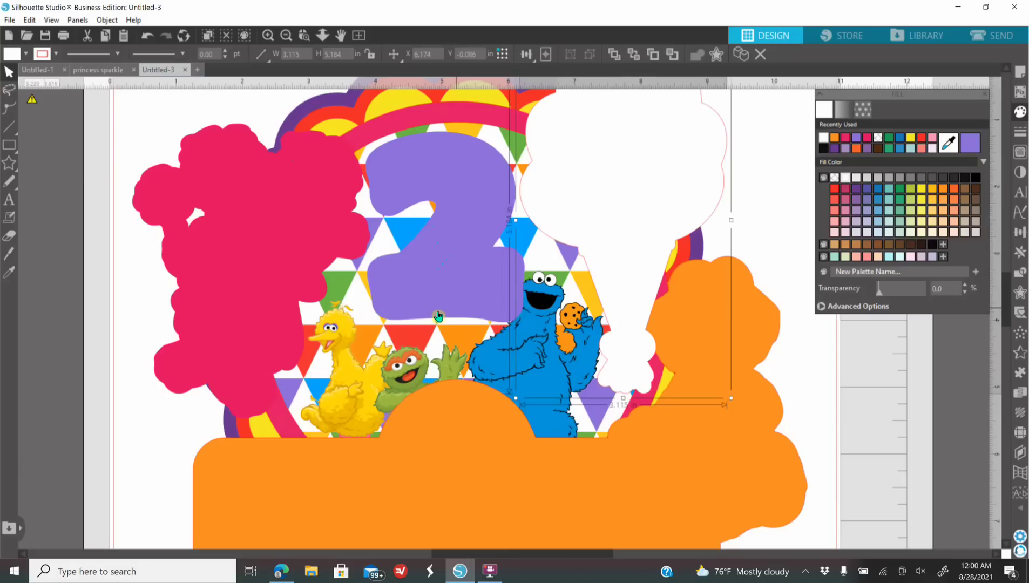
click(1000, 42)
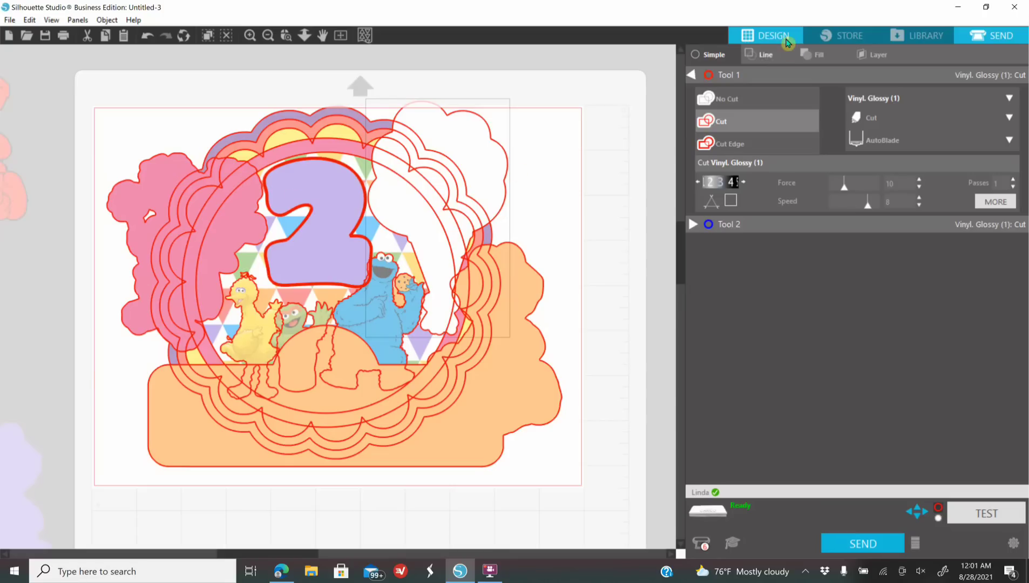
click(764, 35)
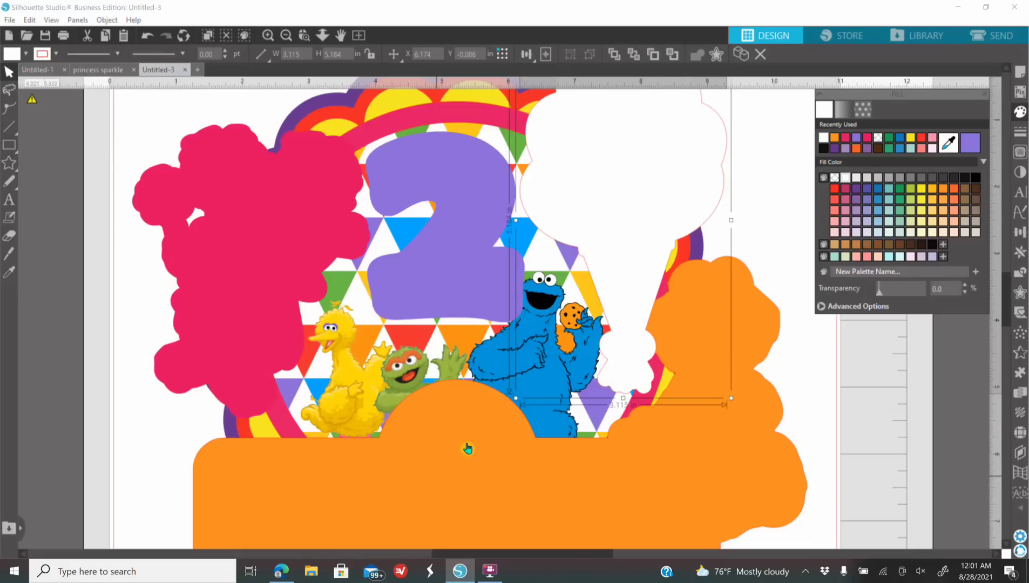
click(487, 473)
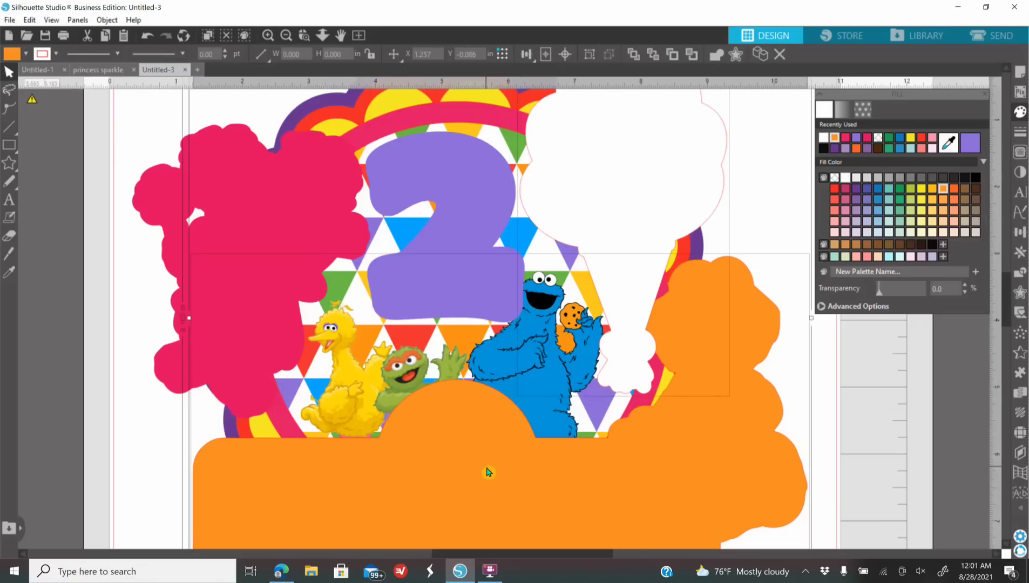
click(230, 204)
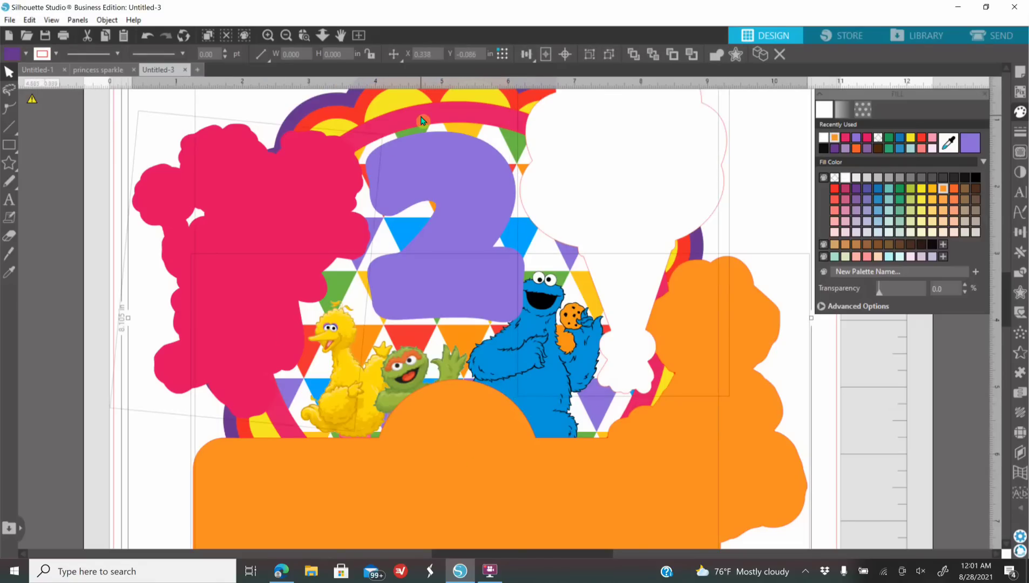
click(286, 37)
click(236, 121)
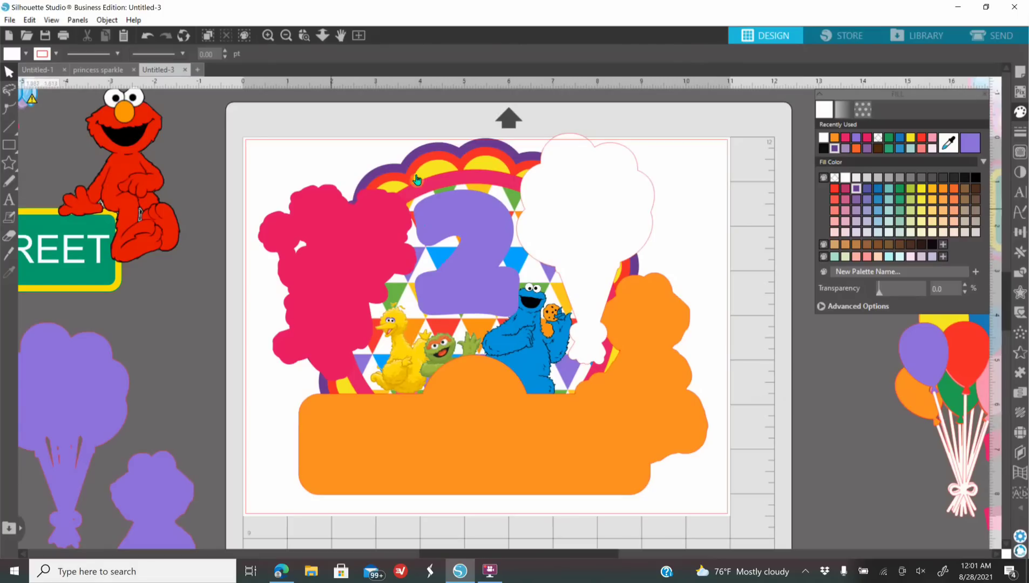
- Ungroup the scalloped rainbow border behind the characters and check that its pink ring can be selected separately
click(446, 173)
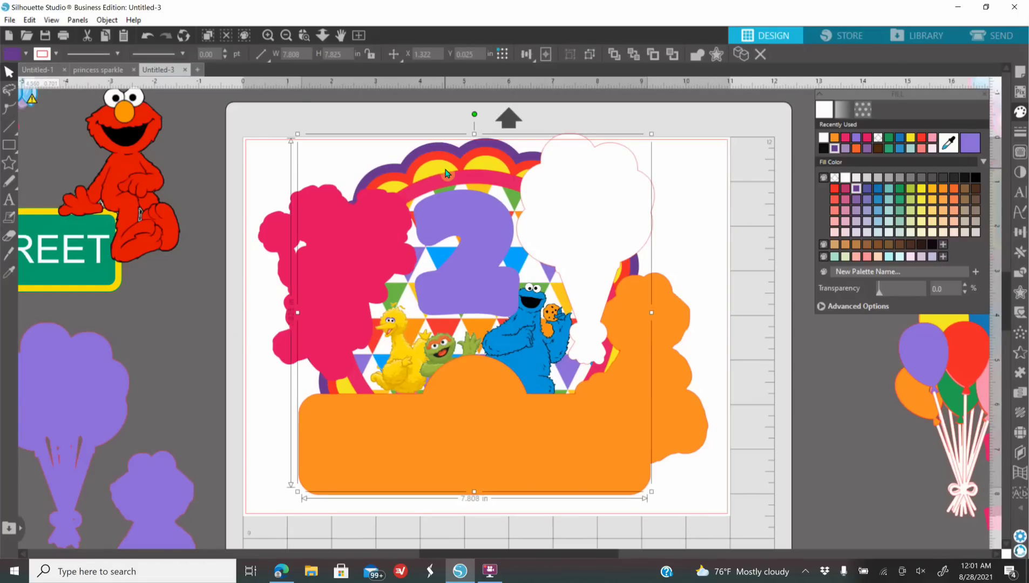
right_click(446, 170)
click(491, 366)
click(719, 211)
right_click(477, 181)
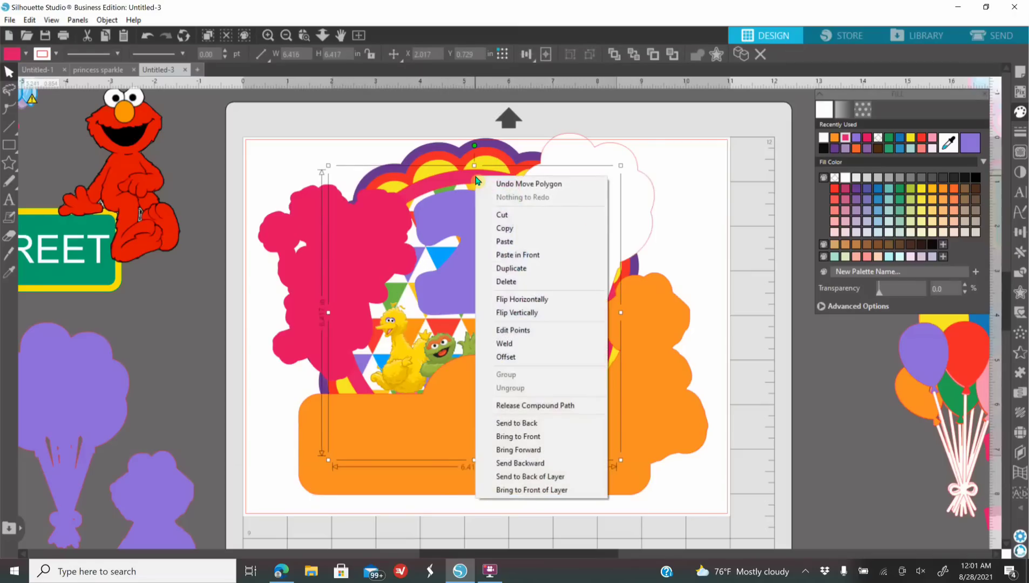
click(715, 247)
key(Escape)
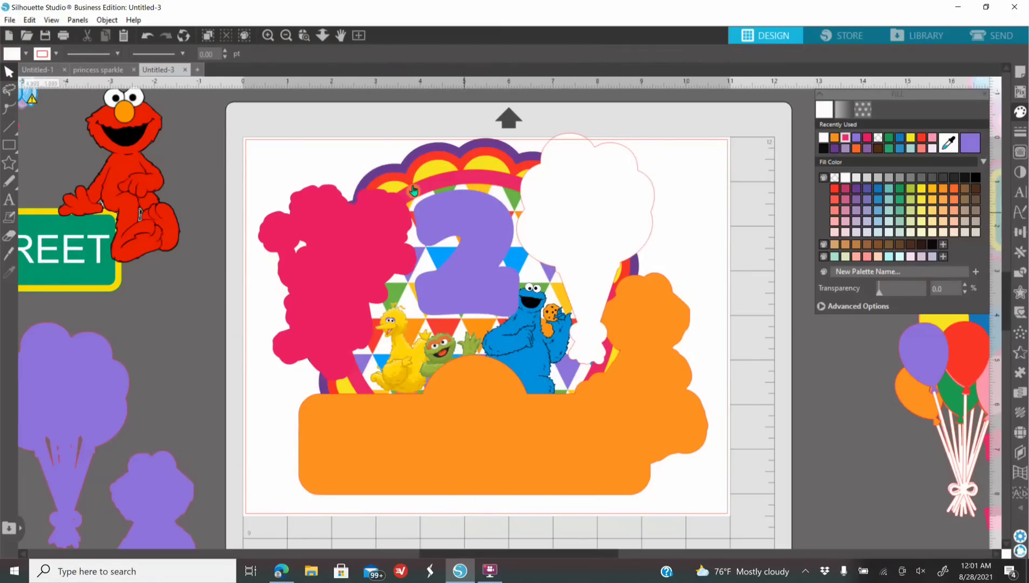
- Duplicate the border's pink ring and move the copy off the page around the balloons, to about X 11.82, Y 3.815 in
click(285, 36)
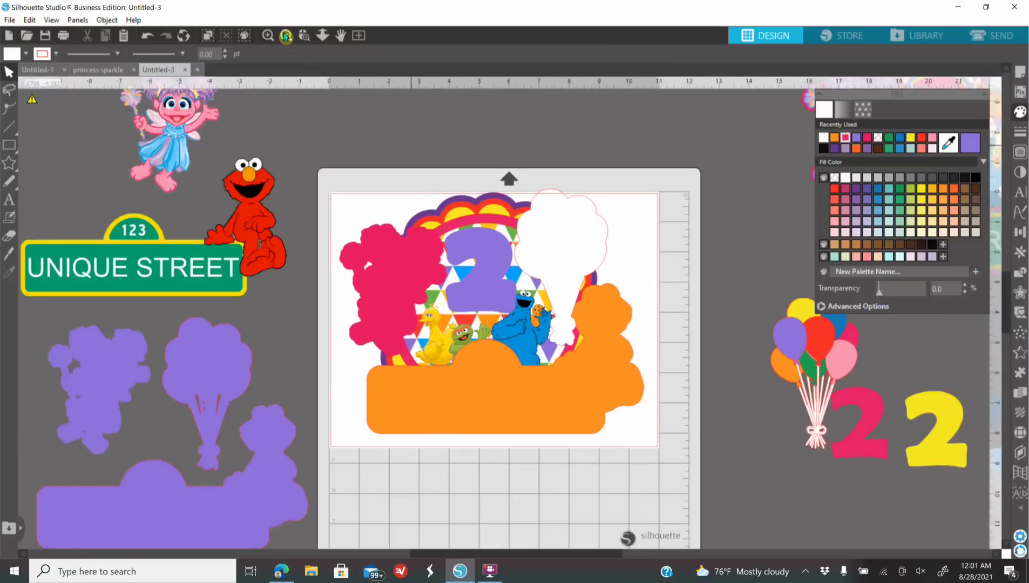
click(470, 228)
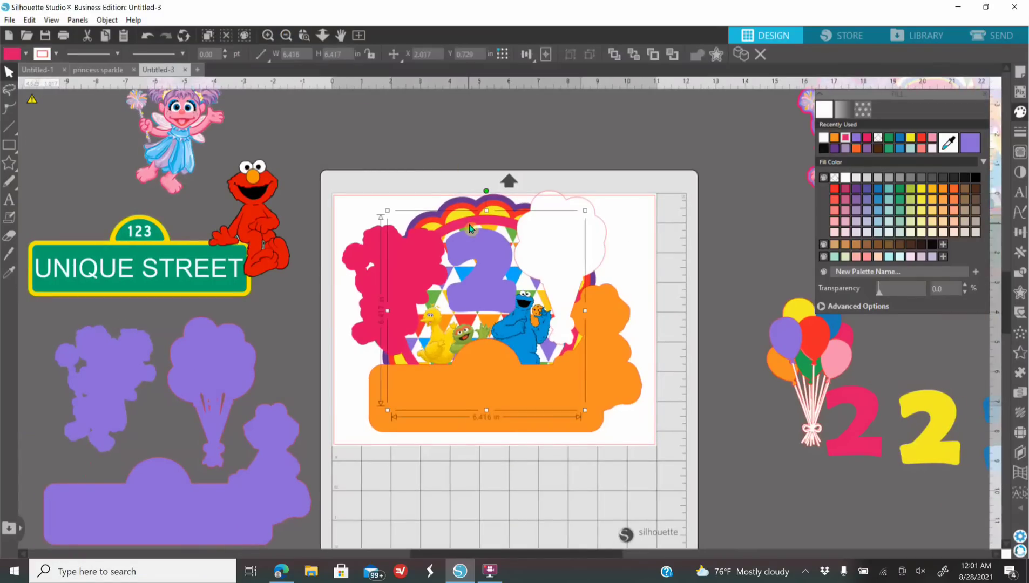
right_click(470, 227)
click(521, 317)
drag(526, 231, 804, 325)
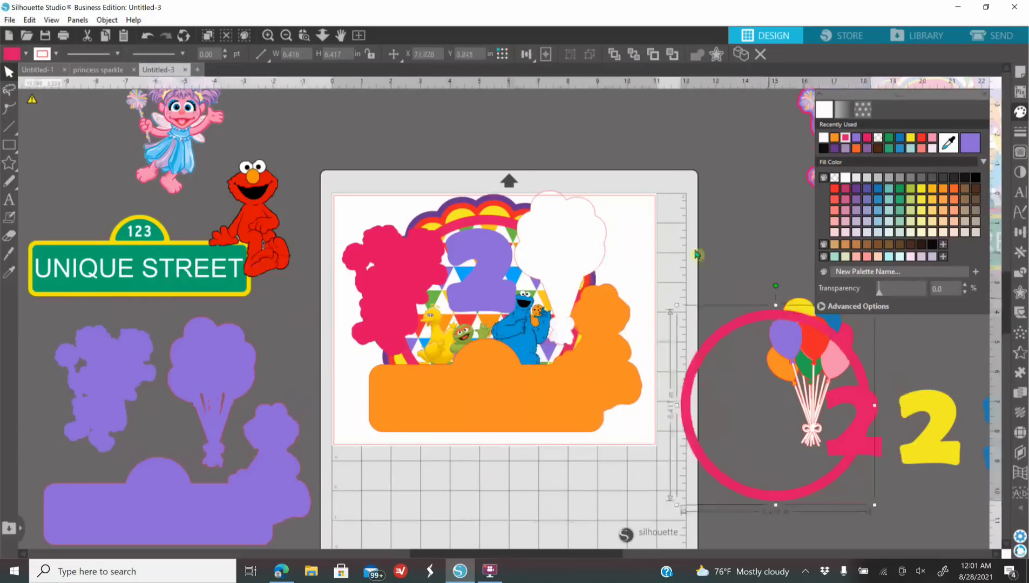
click(286, 35)
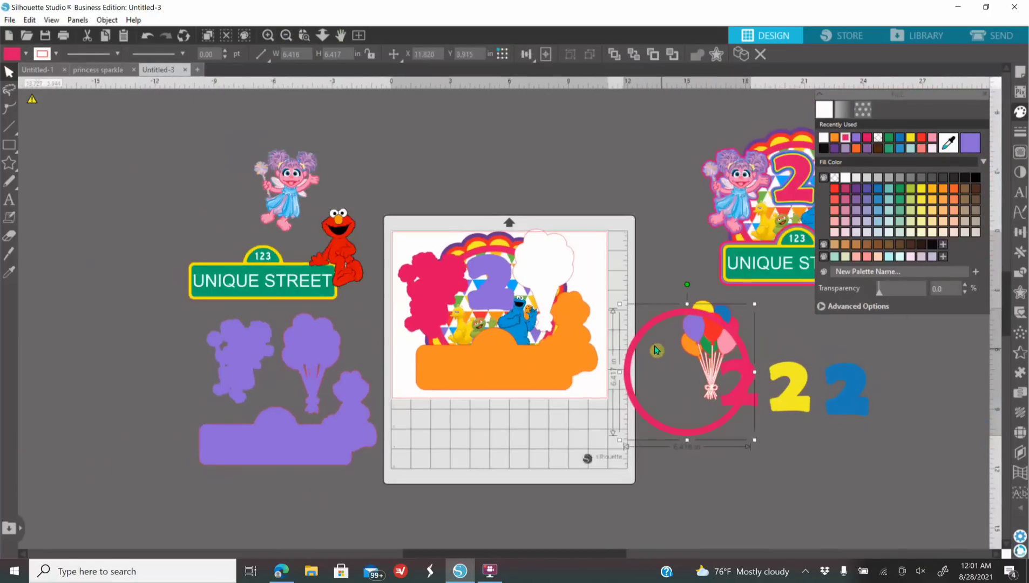
- Move the duplicated pink ring to the empty area beside Abby, to about X -14.647, Y -5.121 in
drag(635, 342, 247, 239)
drag(161, 186, 118, 162)
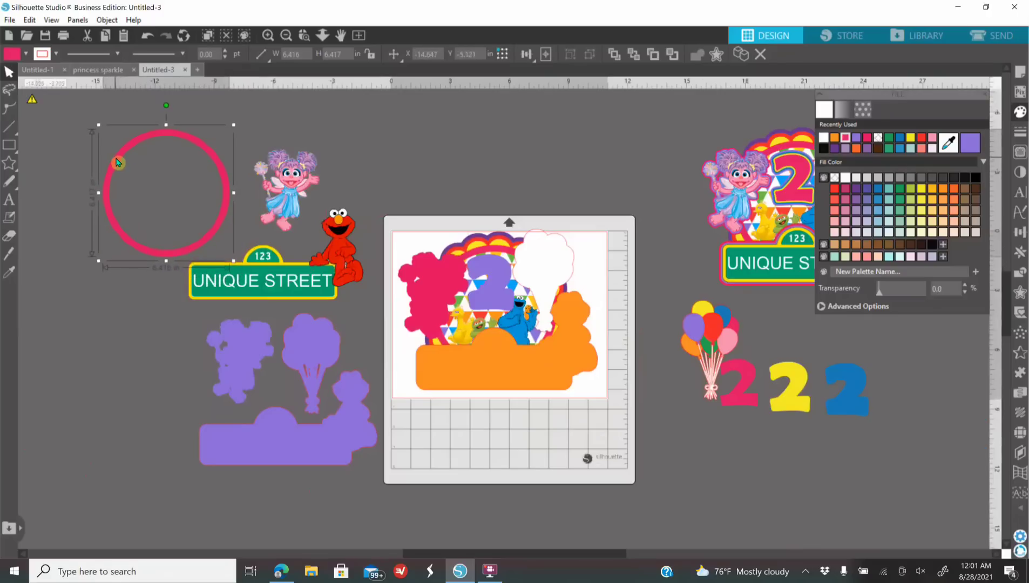
- Weld the Abby, balloon and sign-and-Elmo backings on the page with the border's pink ring into one backing piece
click(269, 37)
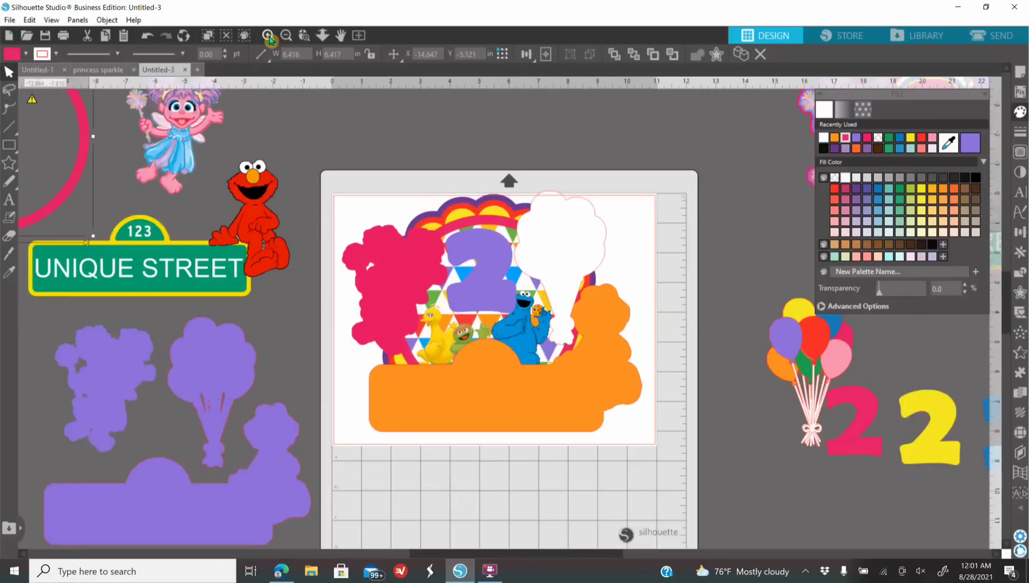
click(268, 36)
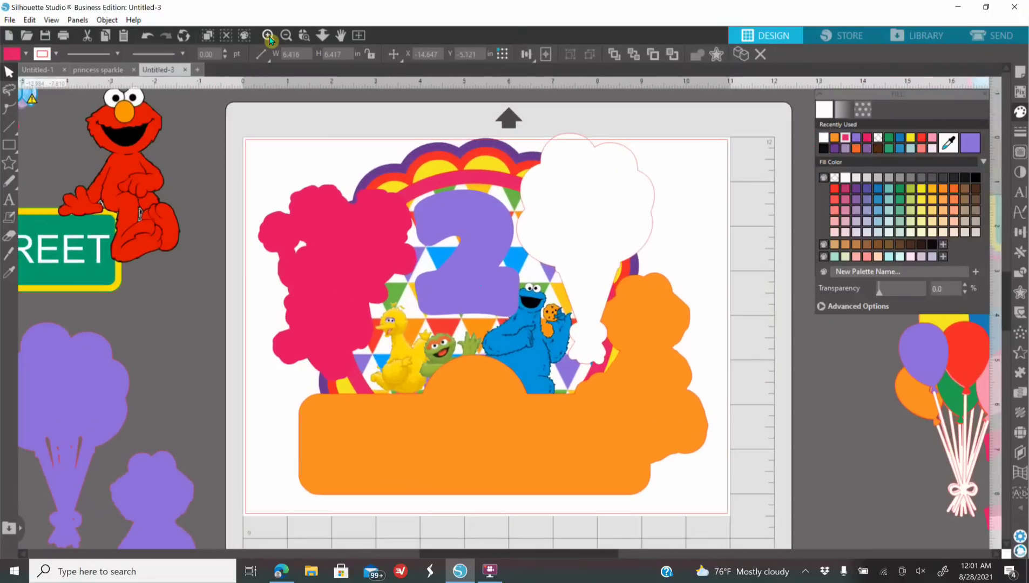
click(354, 264)
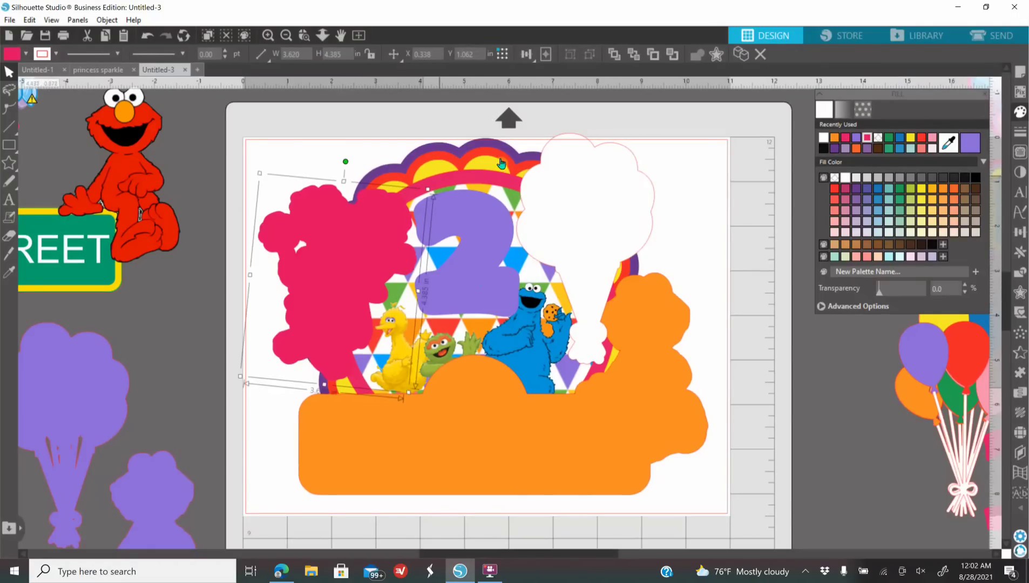
shift+click(466, 182)
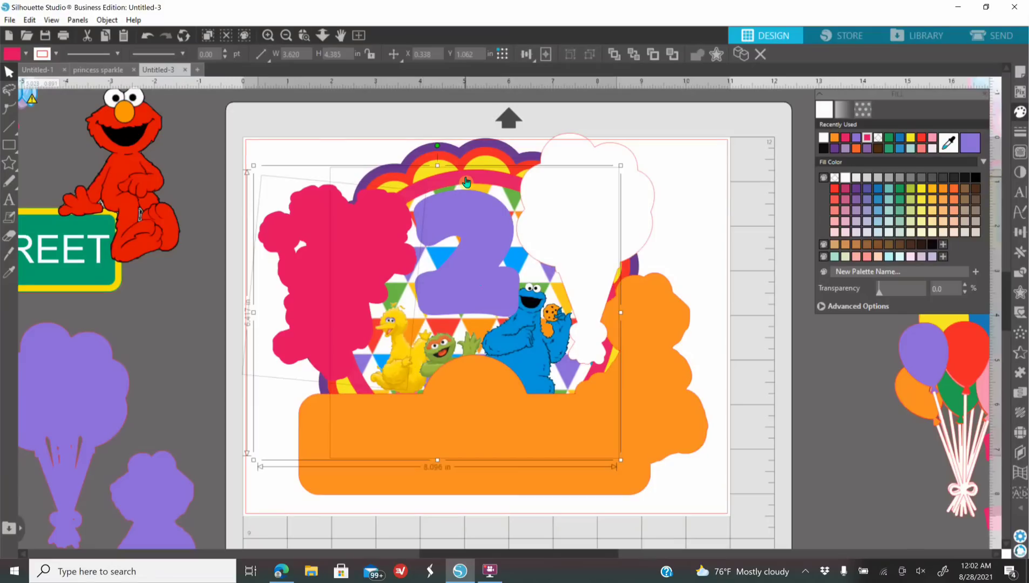
shift+click(635, 192)
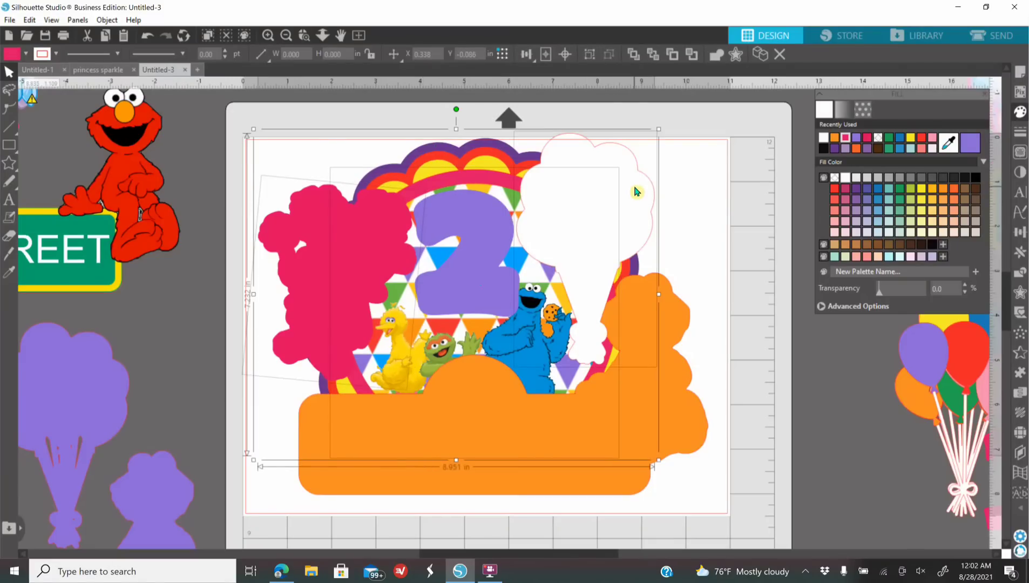
shift+click(500, 421)
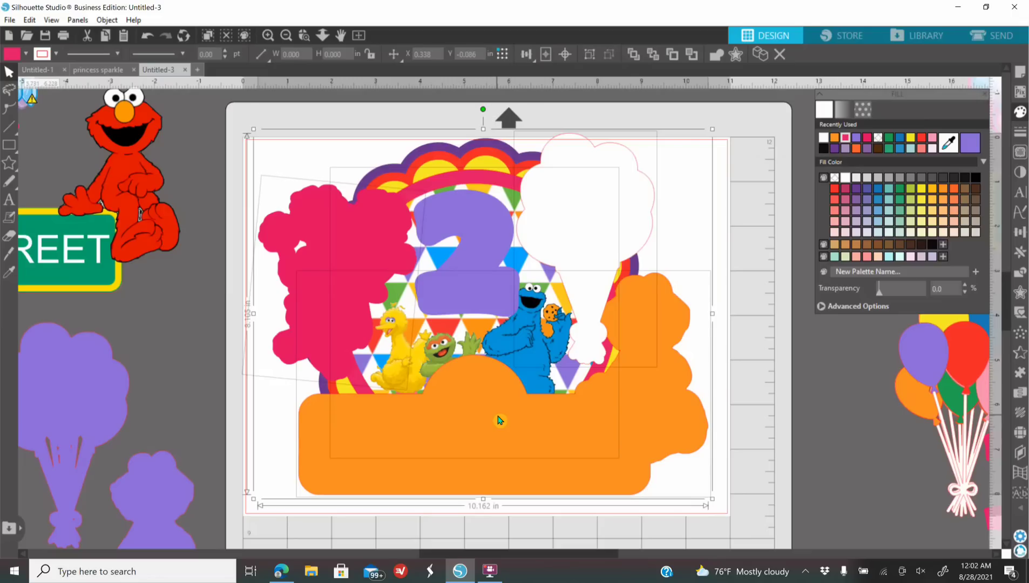
right_click(500, 420)
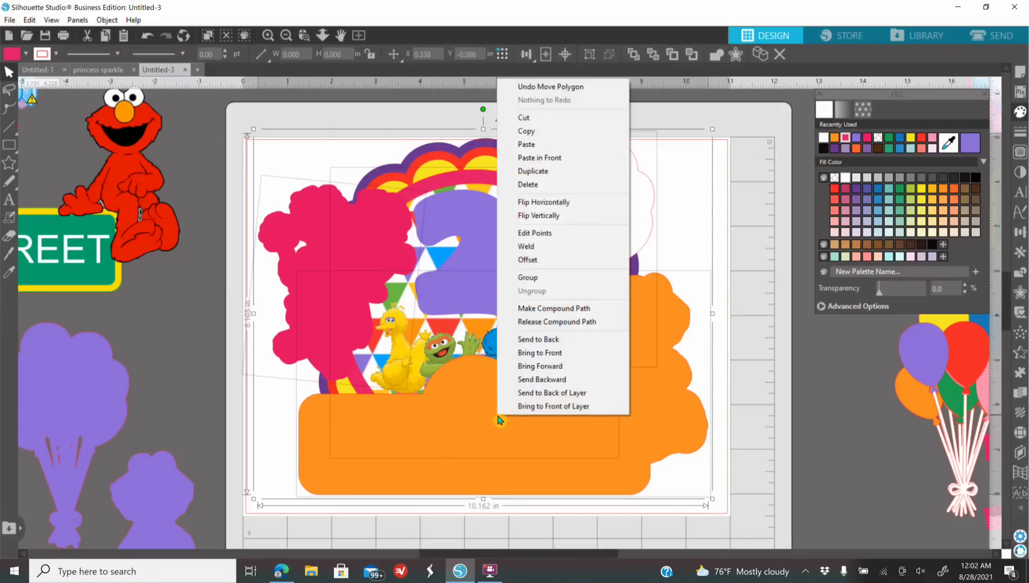
click(538, 257)
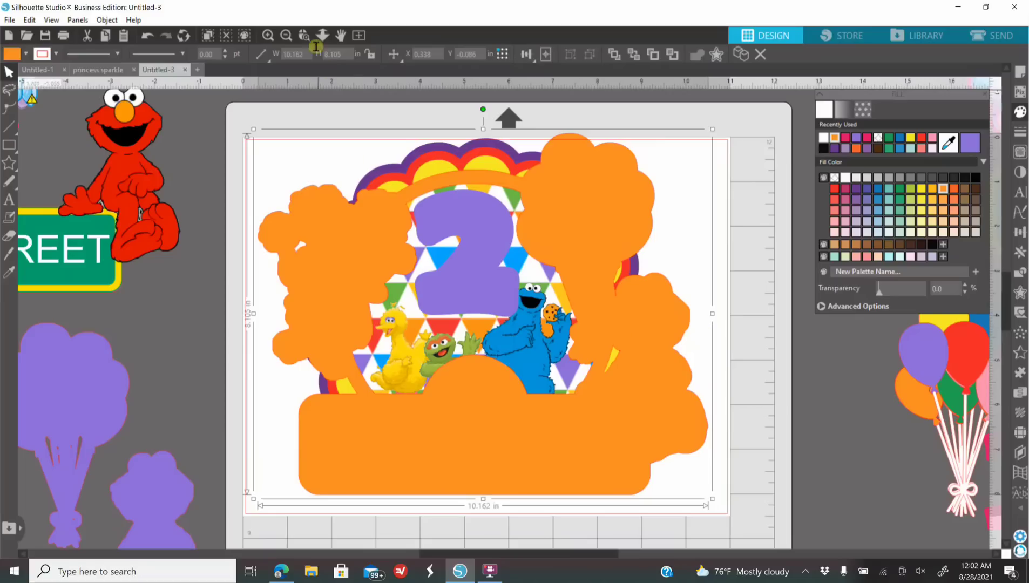
- Move the orange welded backing off the page, clear of the scalloped circle and over the balloons
click(286, 35)
click(286, 35)
drag(584, 405, 816, 472)
click(287, 35)
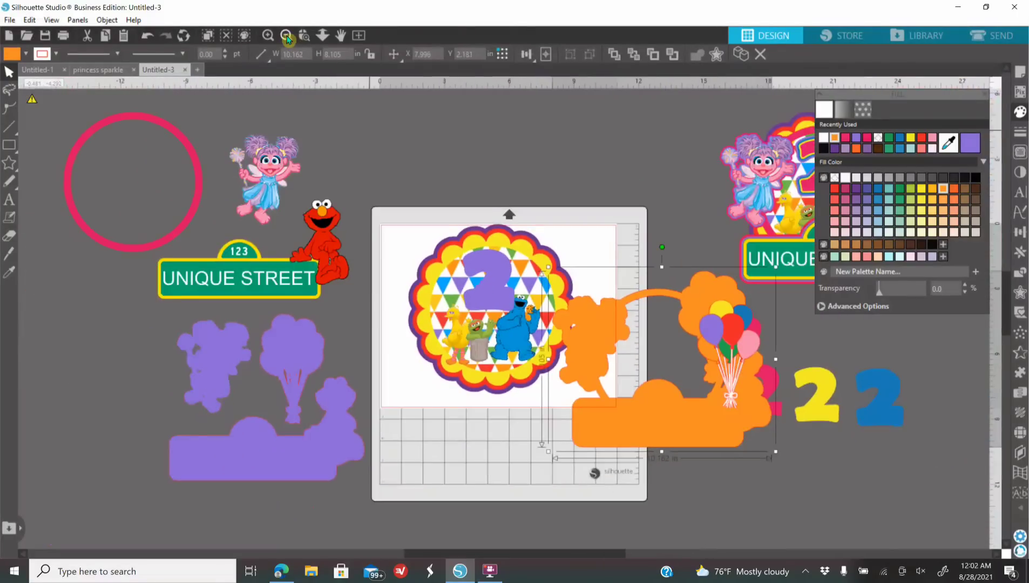
click(286, 36)
click(493, 351)
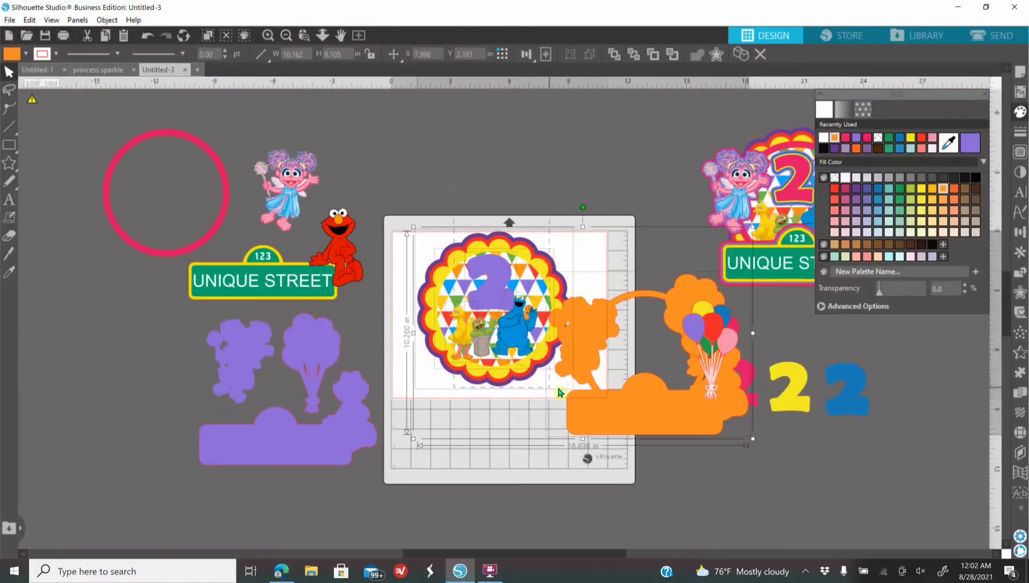
click(564, 392)
drag(664, 427, 774, 381)
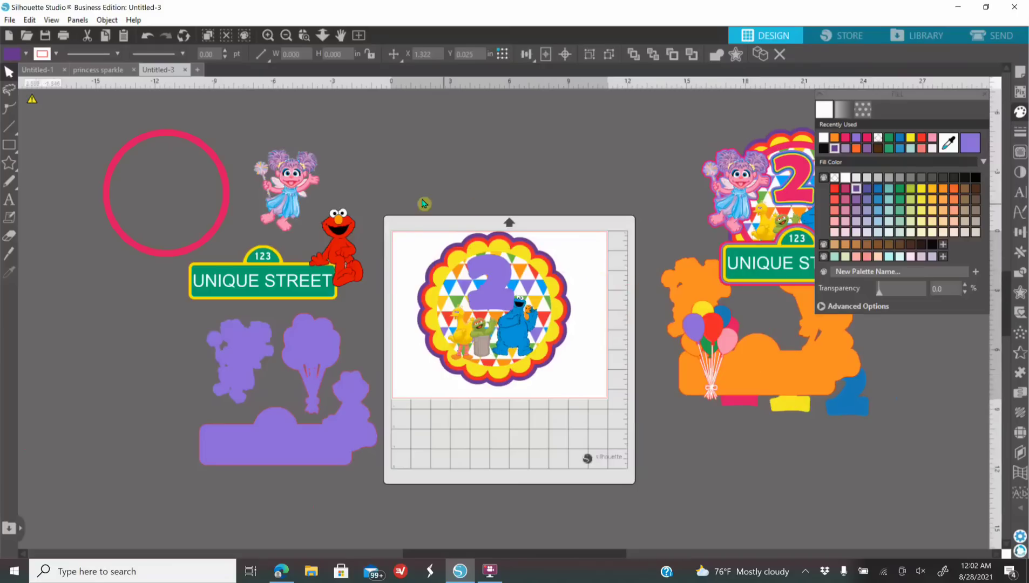
- Swap the scalloped circle group for the orange welded backing on the page and preview its cut lines in the Send view
drag(419, 201, 581, 378)
drag(512, 360, 114, 416)
drag(765, 365, 501, 363)
click(997, 36)
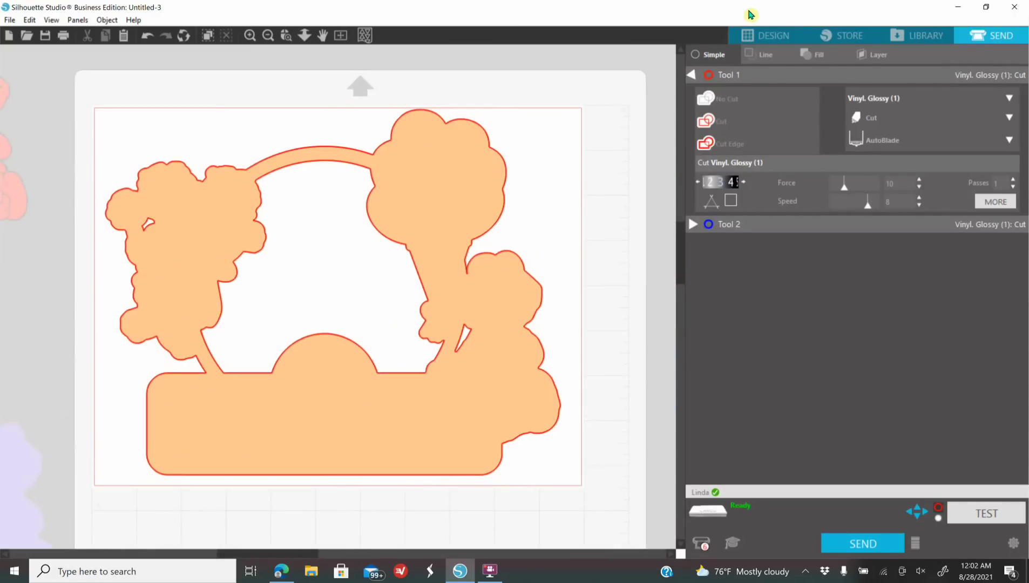
click(759, 35)
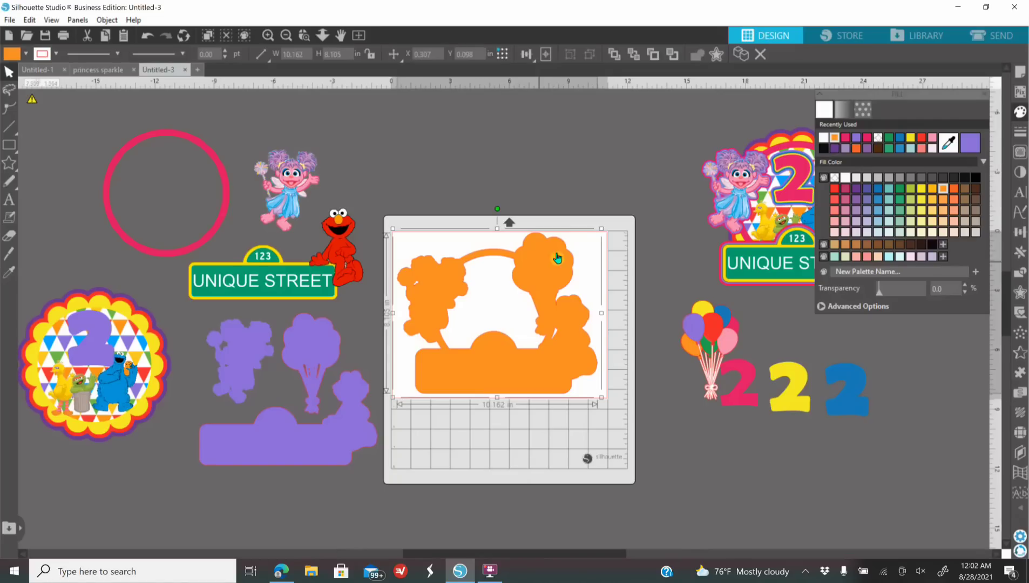
- Fill the welded backing with pink and park it off the page below the pink, yellow and blue 2s
click(847, 139)
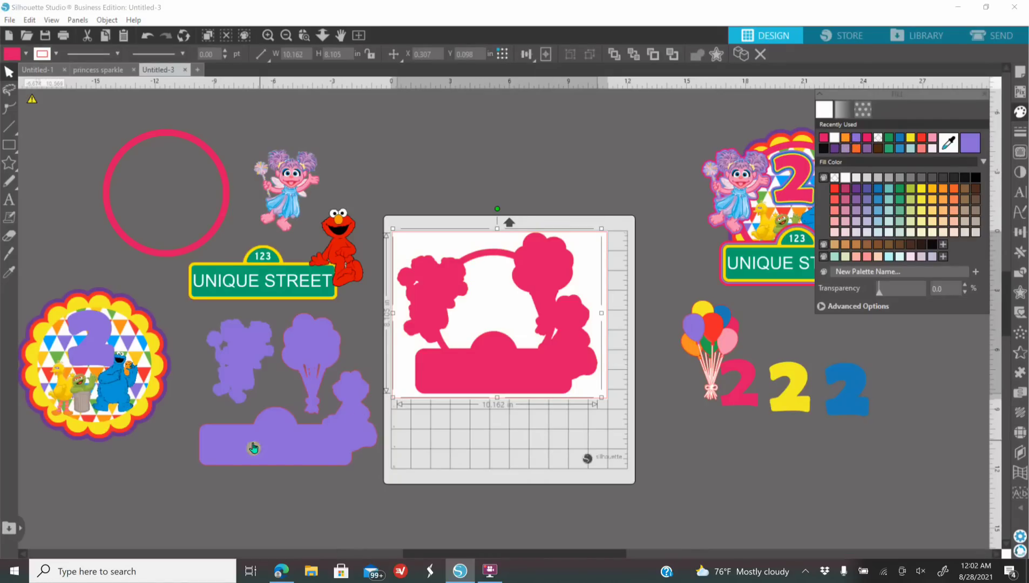
drag(522, 367, 849, 550)
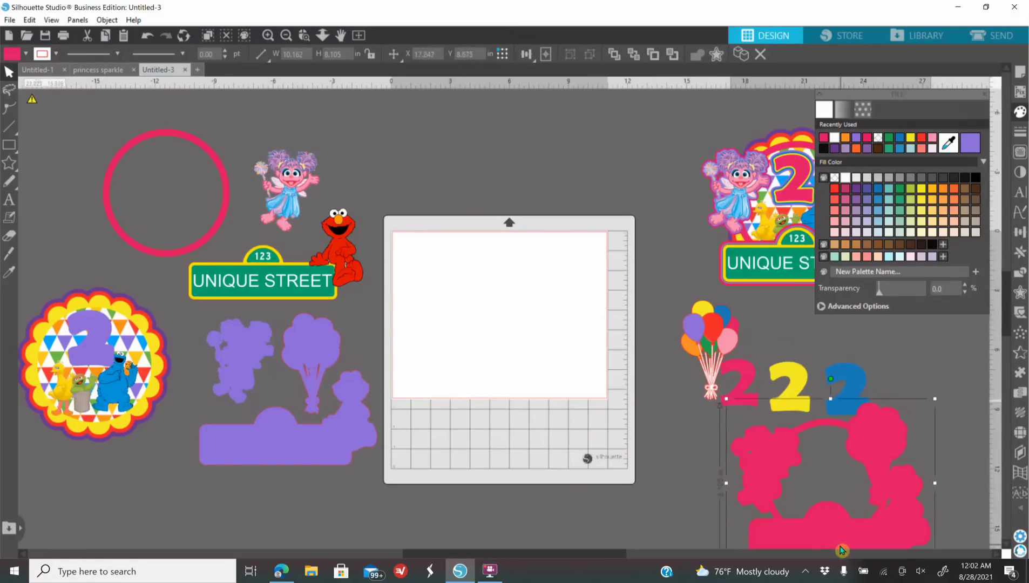
- Move the scalloped circle with its characters and purple 2 back onto the page and deselect it
click(112, 367)
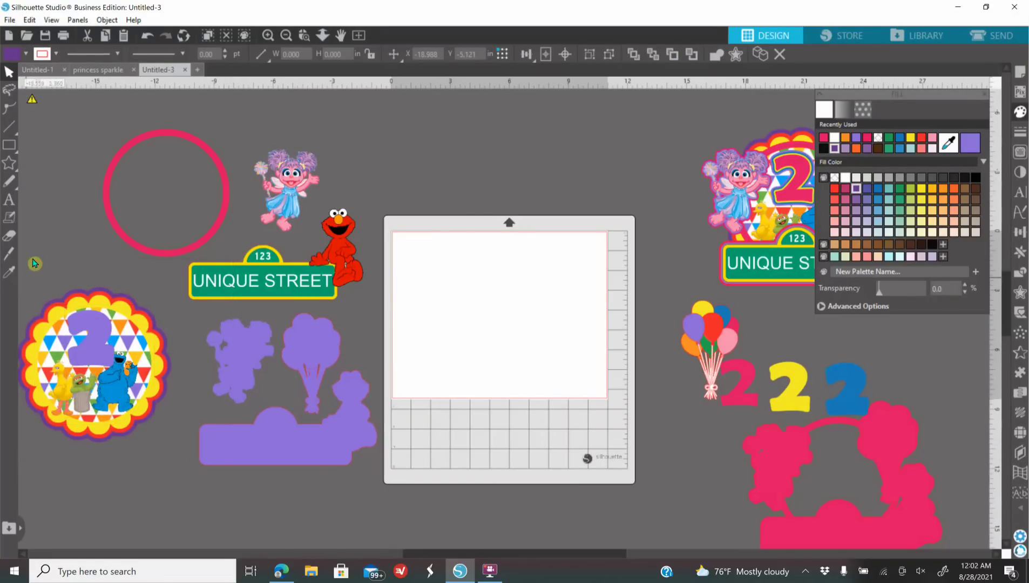
click(96, 411)
drag(135, 411, 511, 364)
click(457, 164)
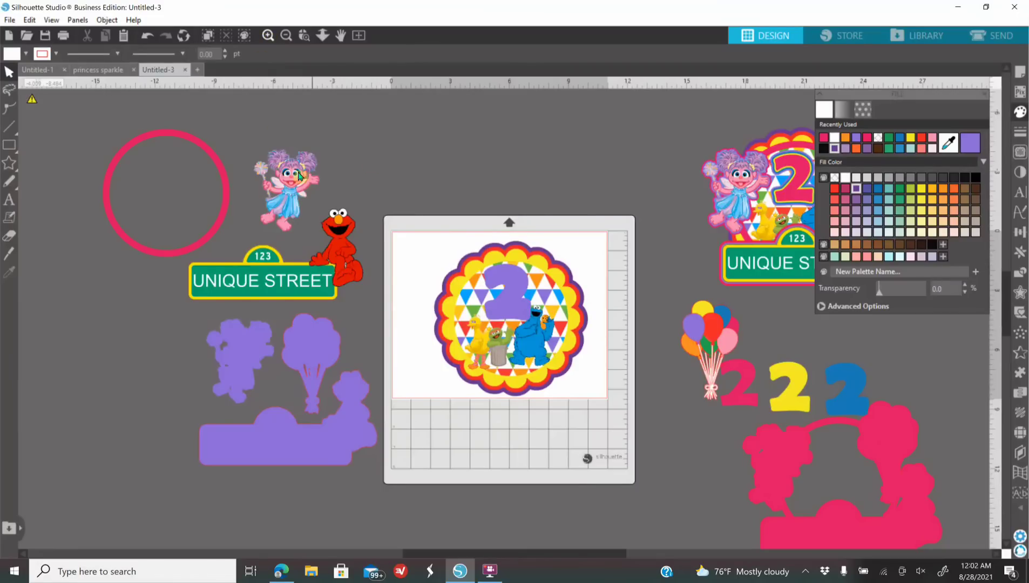
- Ungroup the scalloped border and spread its purple, red and yellow layers off the page, leaving the triangle-patterned circle in place
scroll(616, 135, up, 2)
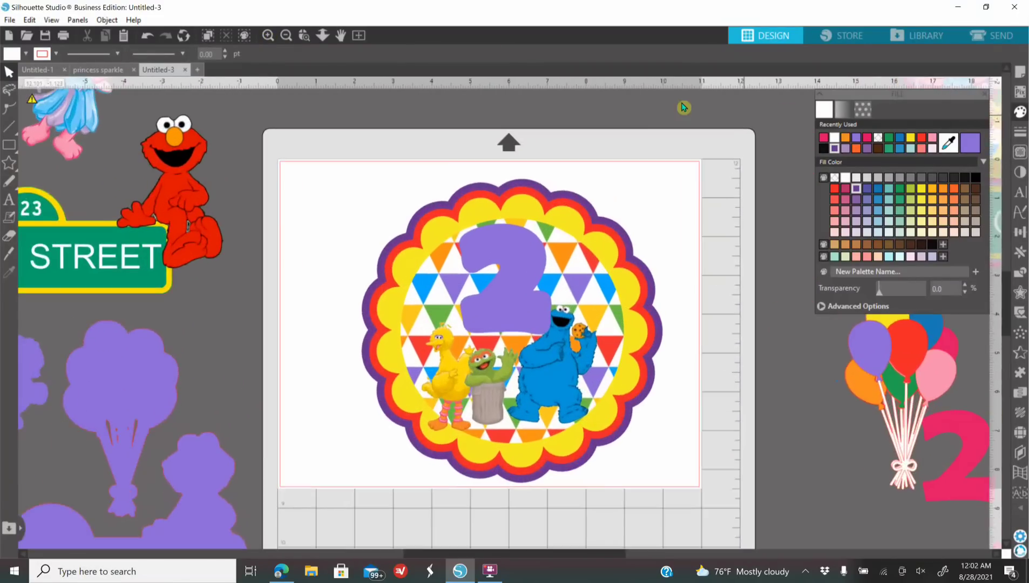
scroll(682, 104, up, 1)
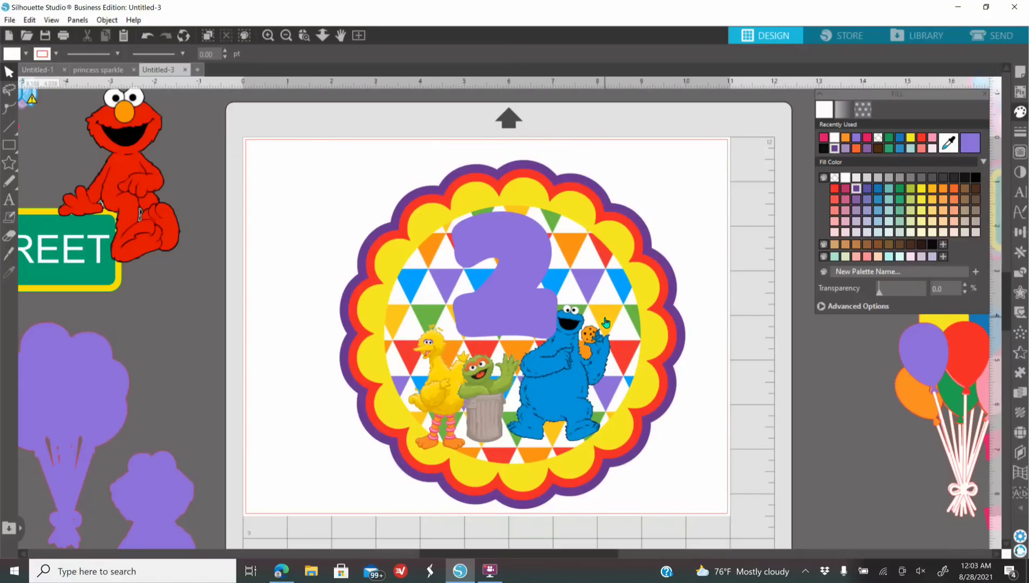
click(289, 39)
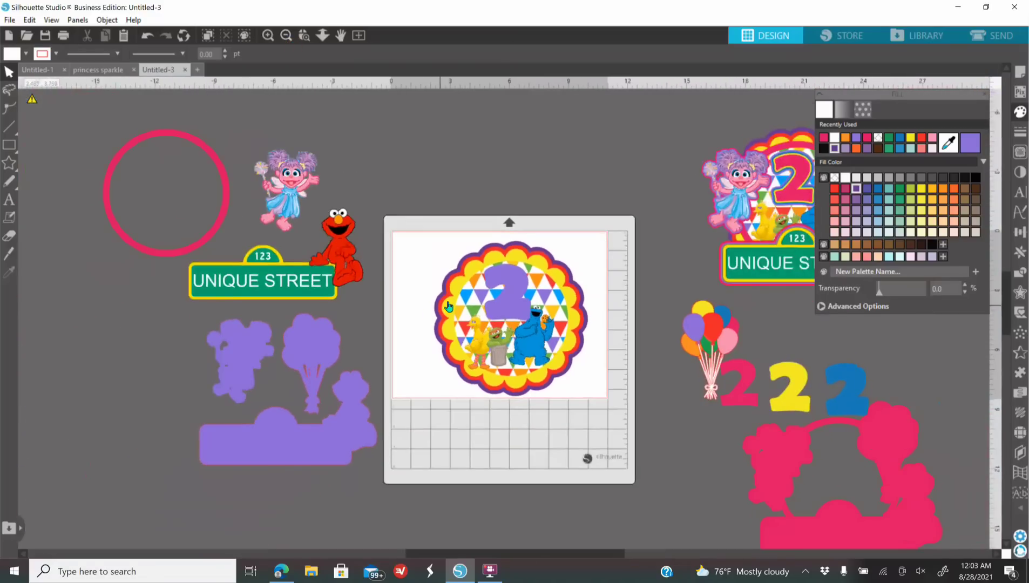
drag(438, 304, 117, 356)
drag(69, 388, 70, 379)
right_click(82, 350)
click(137, 202)
click(451, 163)
drag(128, 361, 232, 444)
drag(98, 347, 111, 455)
drag(136, 356, 132, 315)
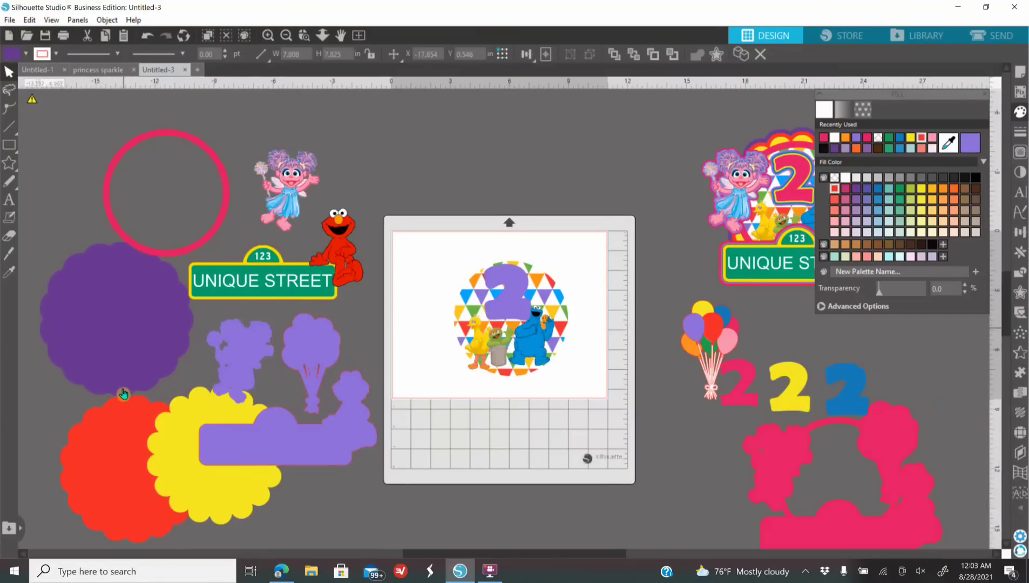
click(103, 419)
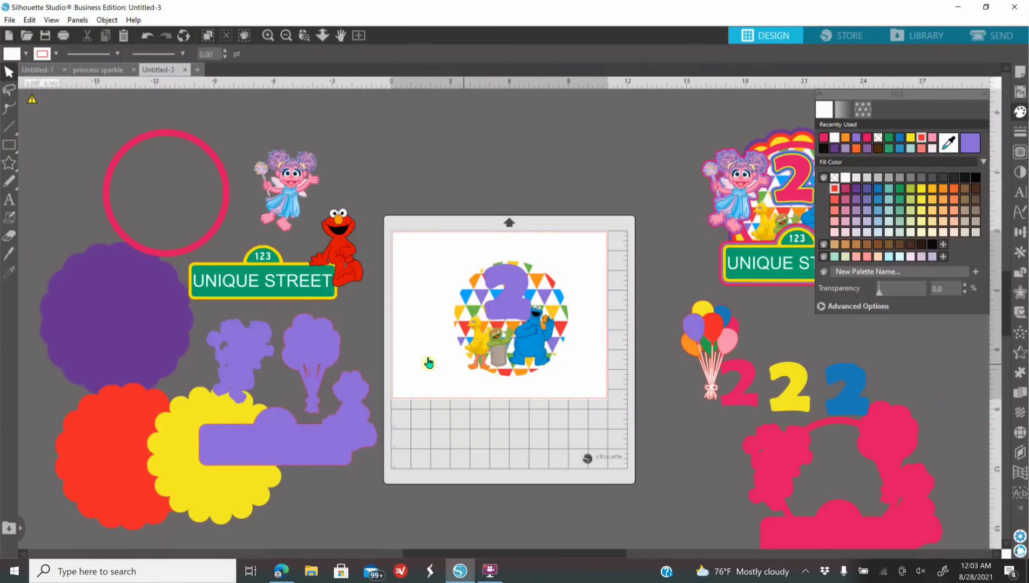
- Divide Big Bird and the triangle-patterned circle where they overlap
click(268, 35)
click(269, 35)
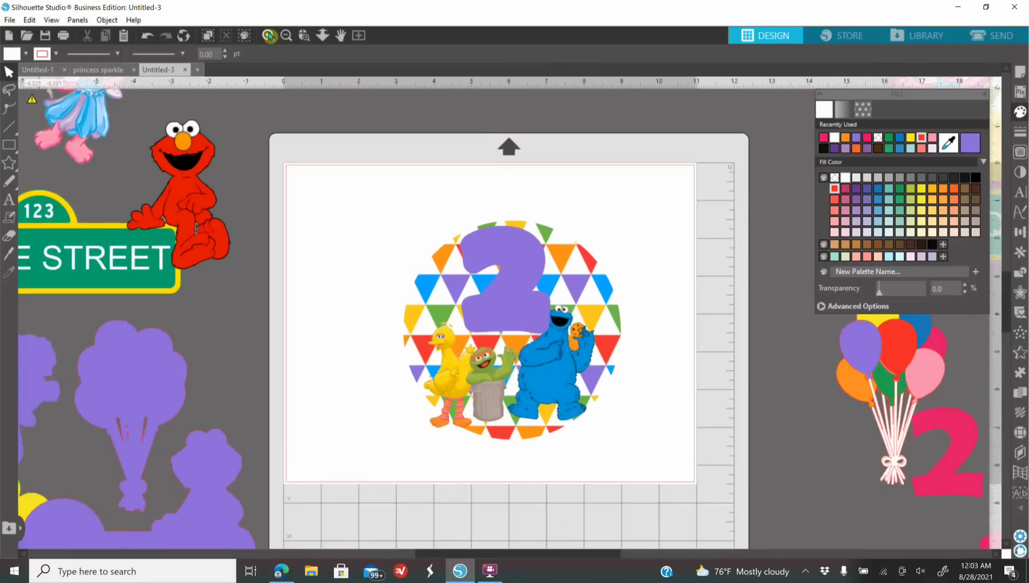
click(269, 35)
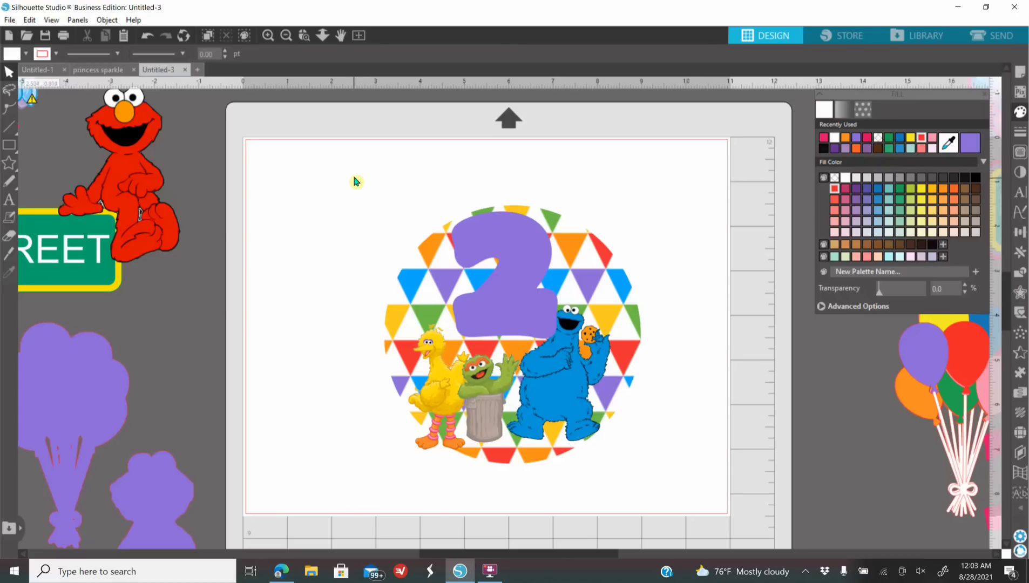
click(439, 394)
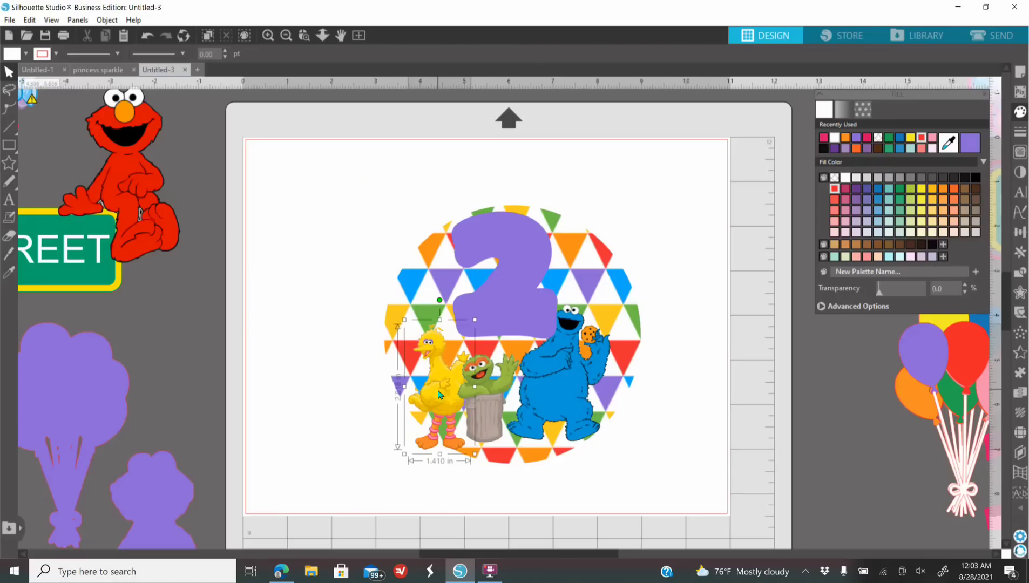
click(428, 277)
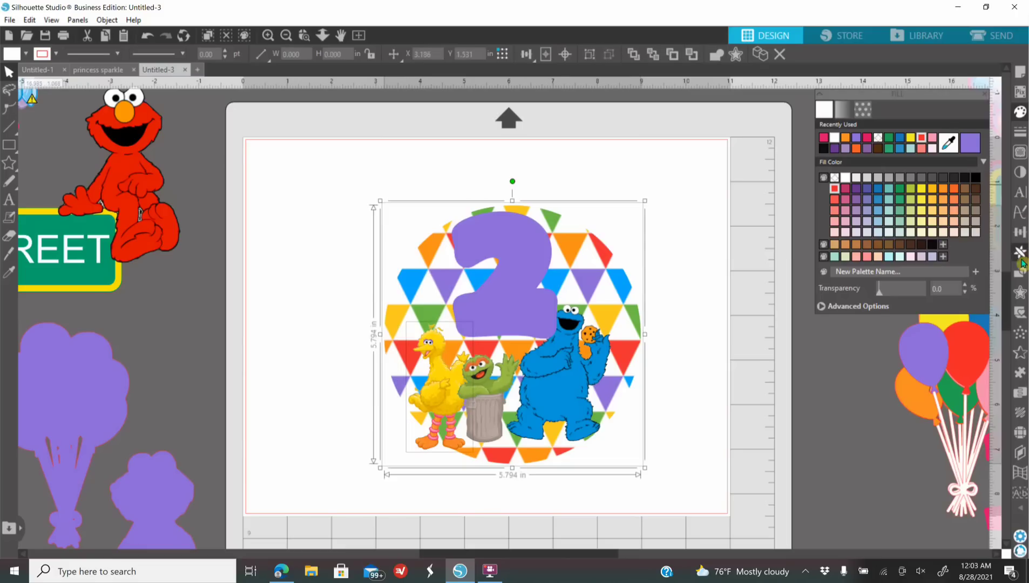
click(1019, 276)
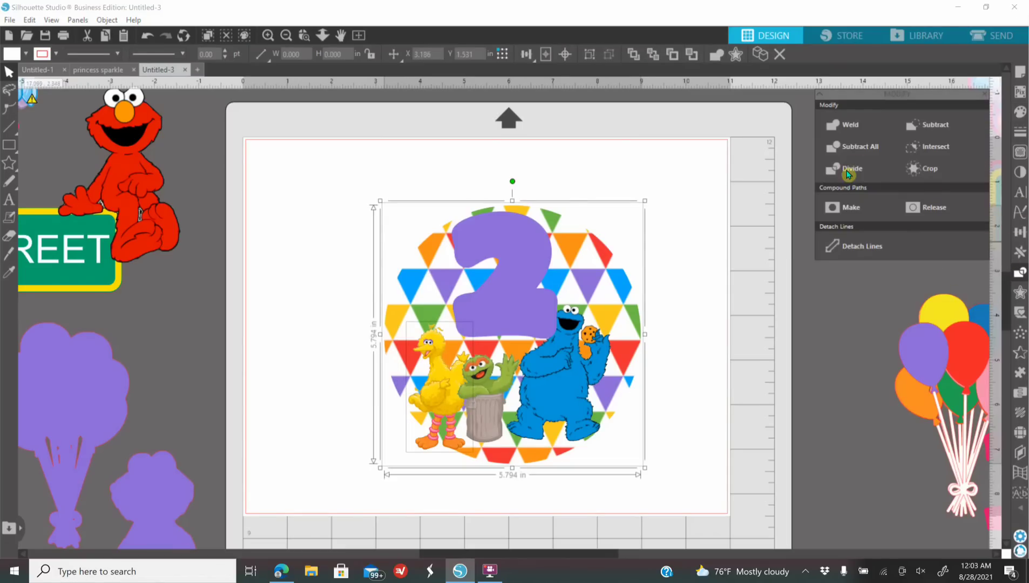
click(810, 293)
- Delete the two pieces of Big Bird's feet that extend beyond the edge of the patterned circle
click(267, 36)
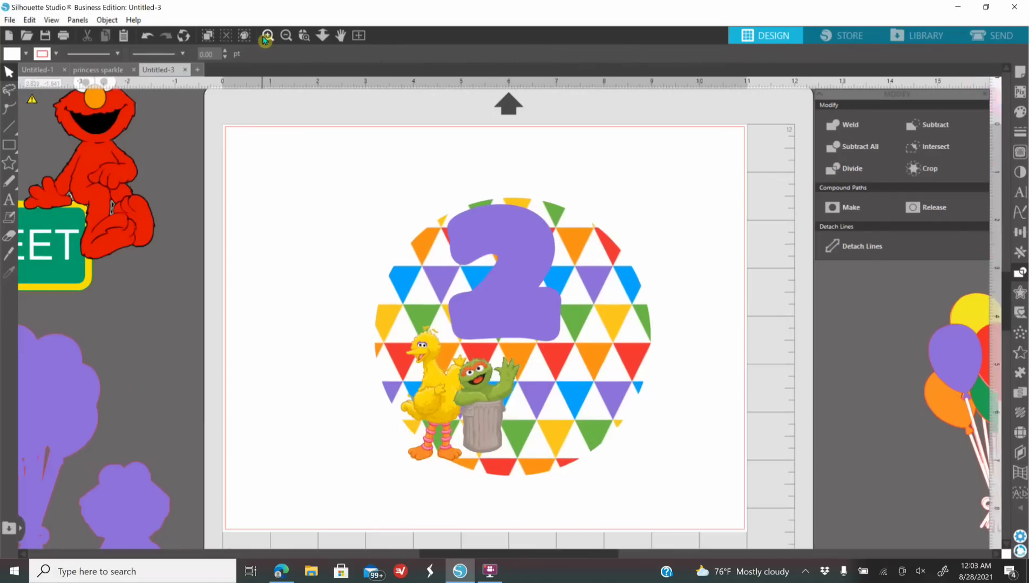
scroll(175, 379, down, 3)
scroll(175, 379, down, 2)
click(386, 402)
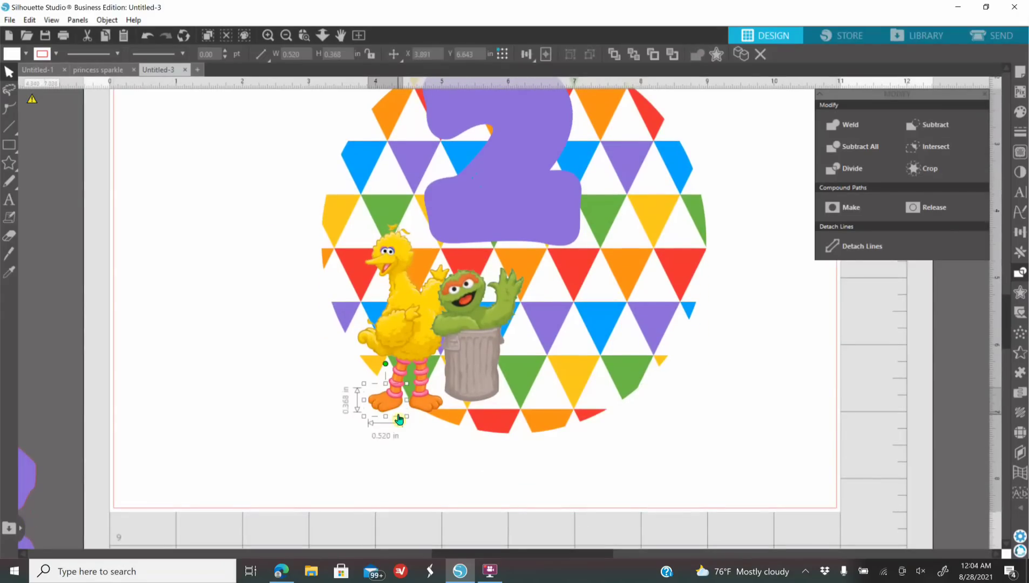
key(Delete)
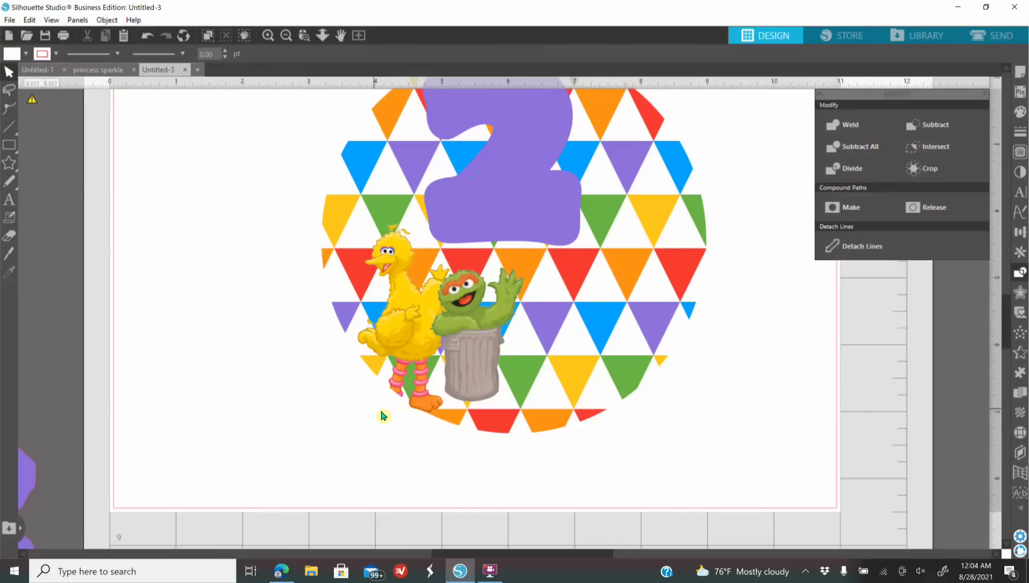
click(413, 411)
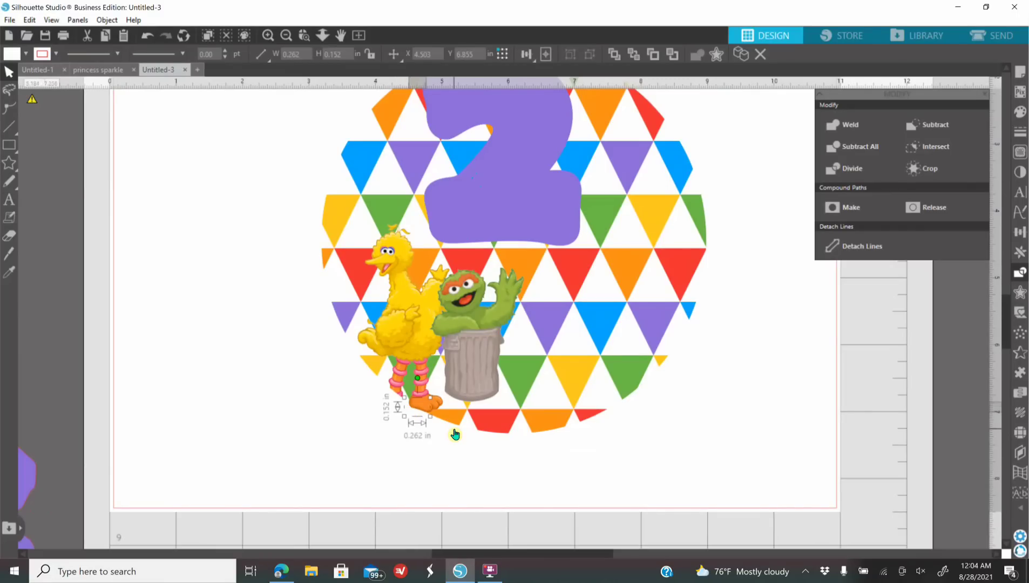
key(Delete)
- Group Big Bird, Oscar, the purple 2 and the triangle-patterned circle, and send the group to the back, behind Cookie Monster
scroll(454, 447, up, 2)
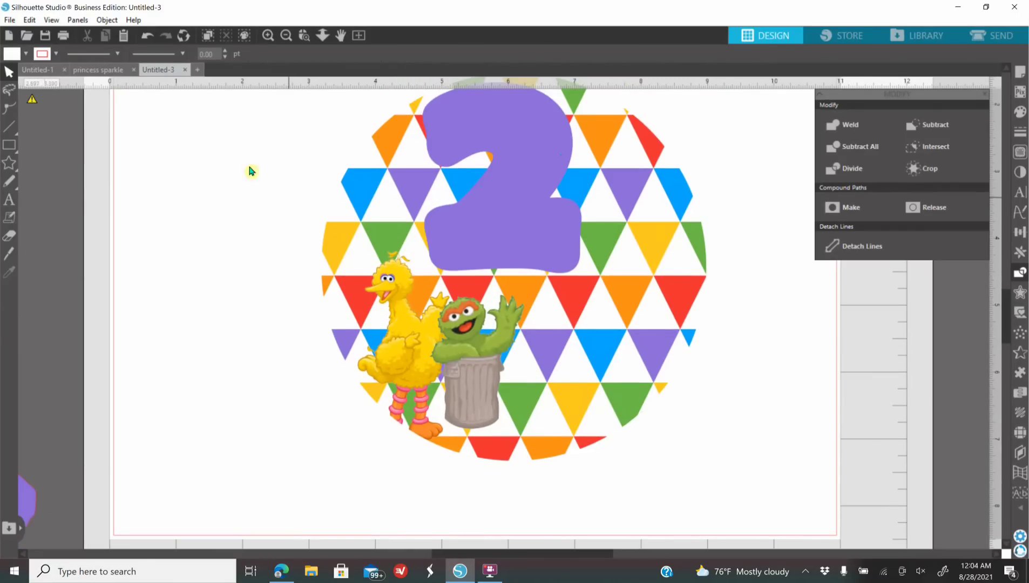
click(415, 350)
shift+click(473, 352)
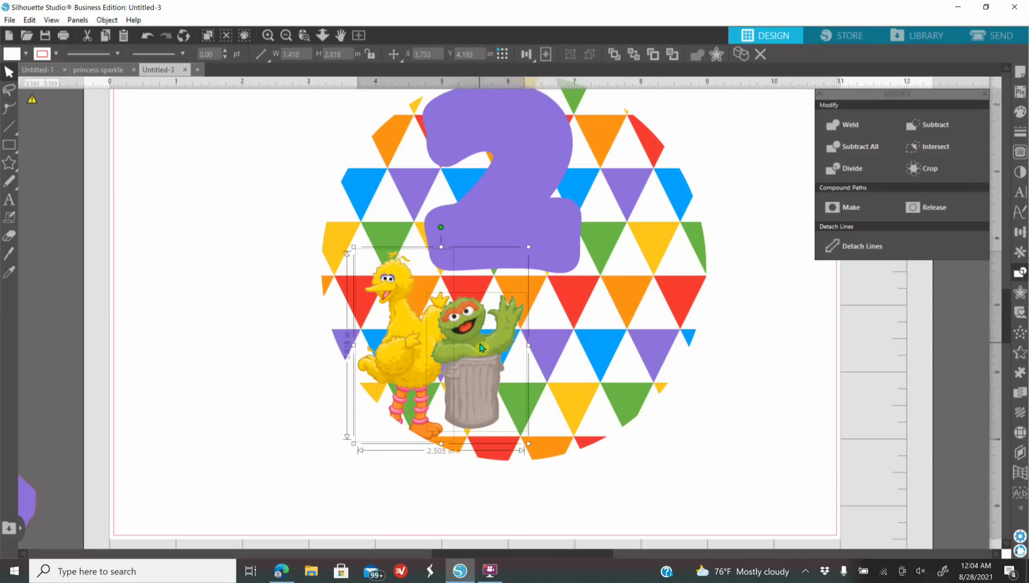
shift+click(517, 211)
shift+click(336, 249)
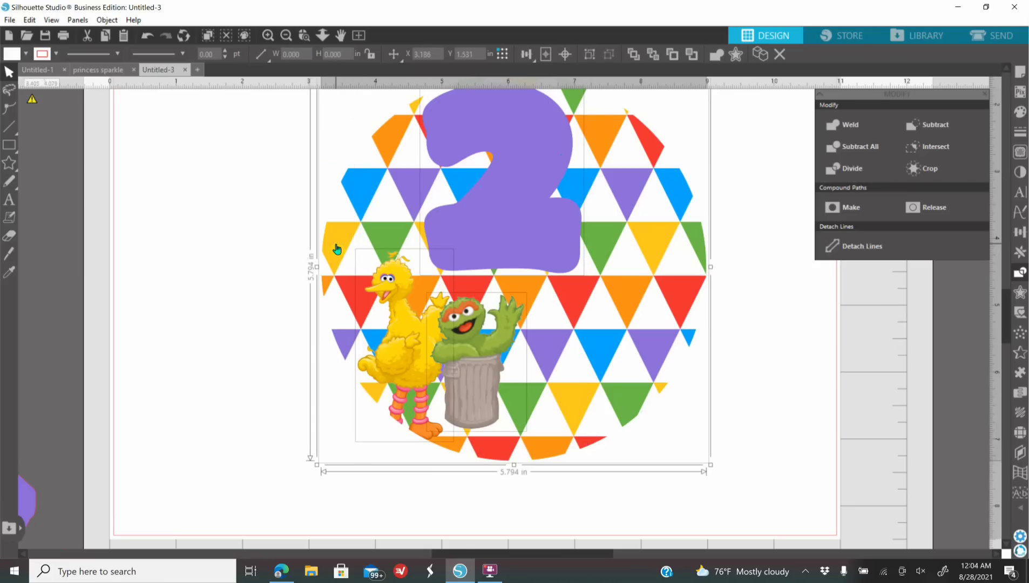
right_click(336, 248)
click(365, 422)
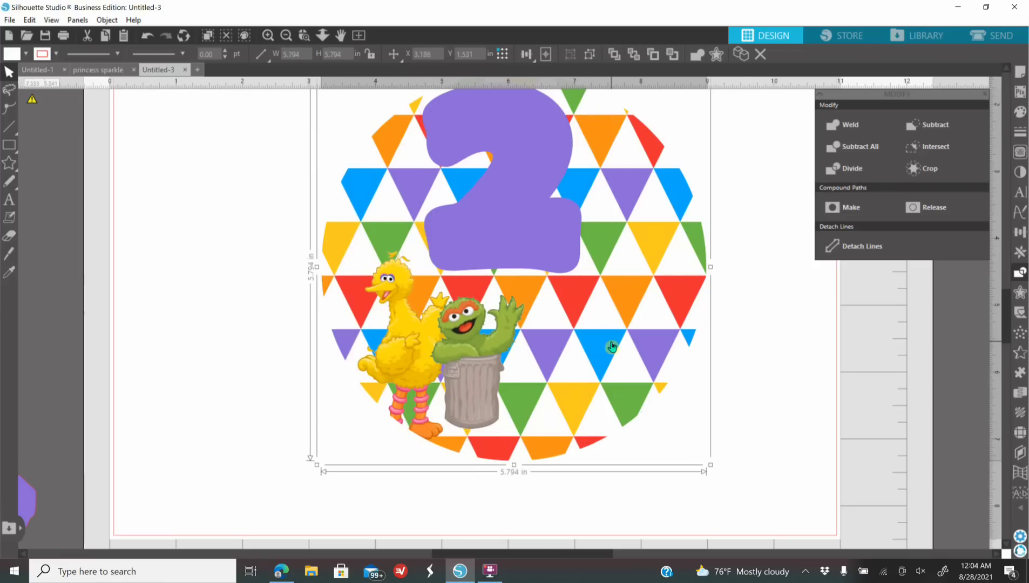
right_click(612, 346)
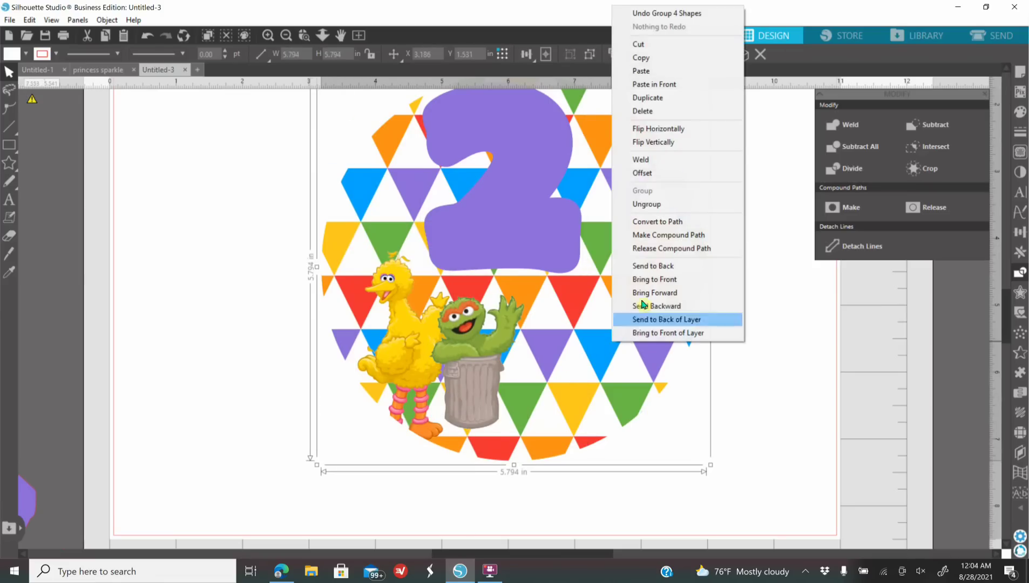
click(671, 270)
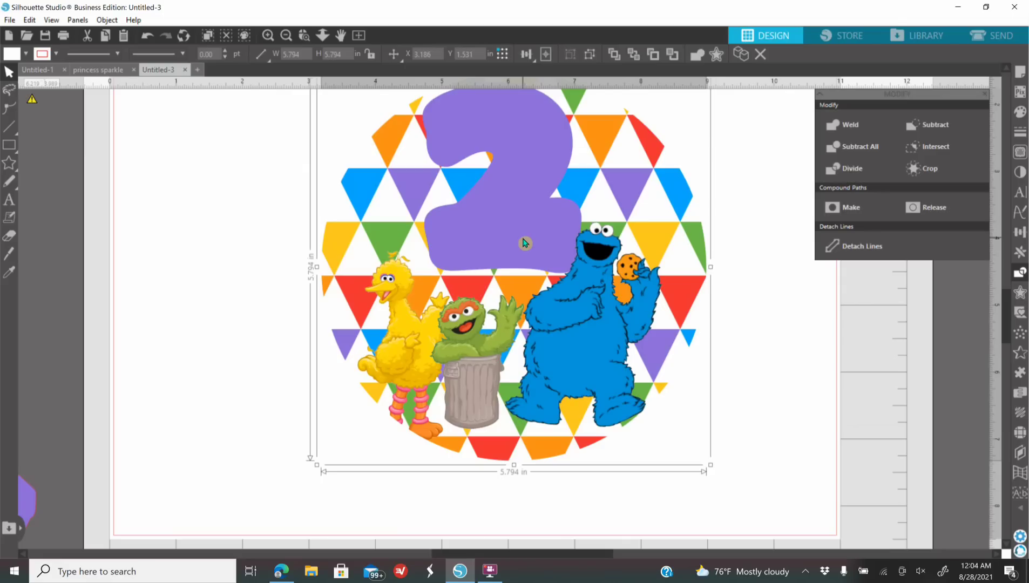
- Ungroup the patterned circle from its characters and purple 2, and bring the purple 2 to the front
click(783, 369)
click(584, 330)
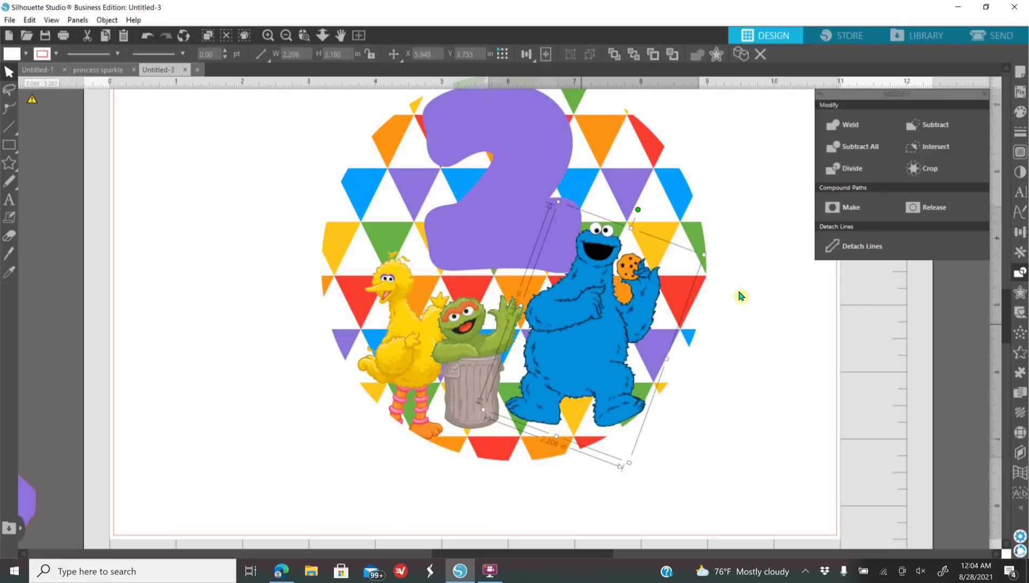
click(615, 195)
right_click(615, 190)
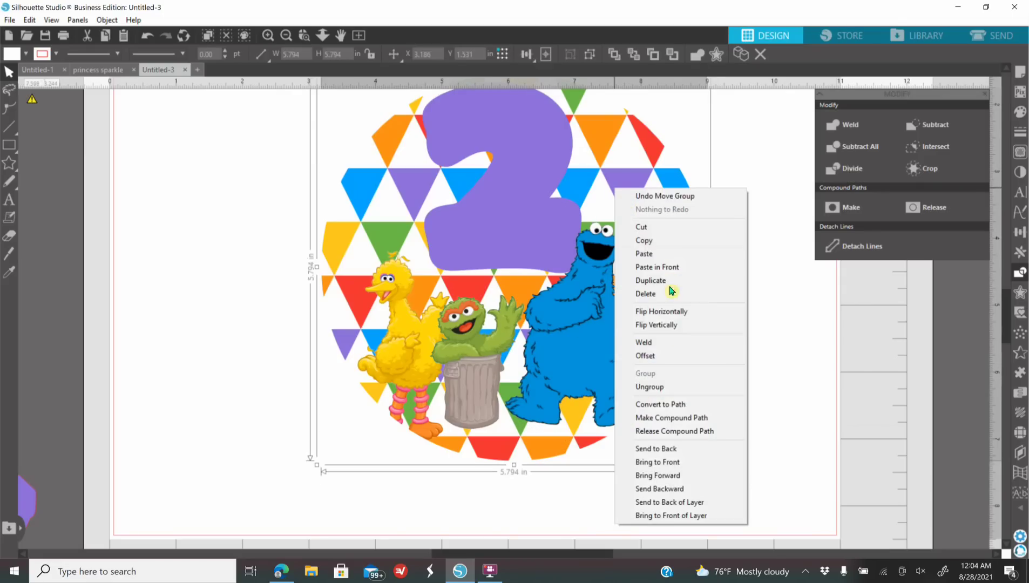
click(668, 389)
click(546, 248)
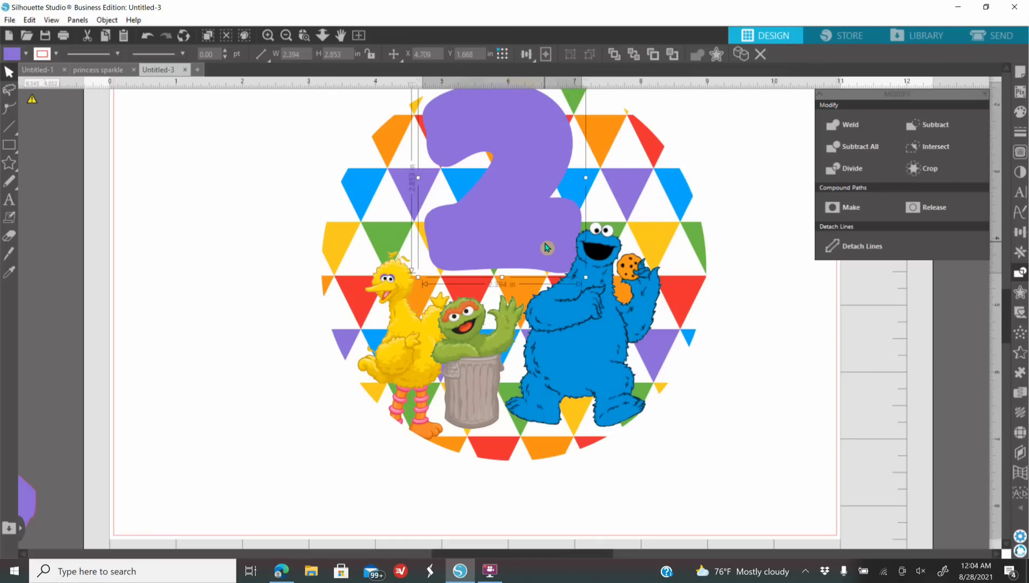
right_click(546, 248)
click(574, 489)
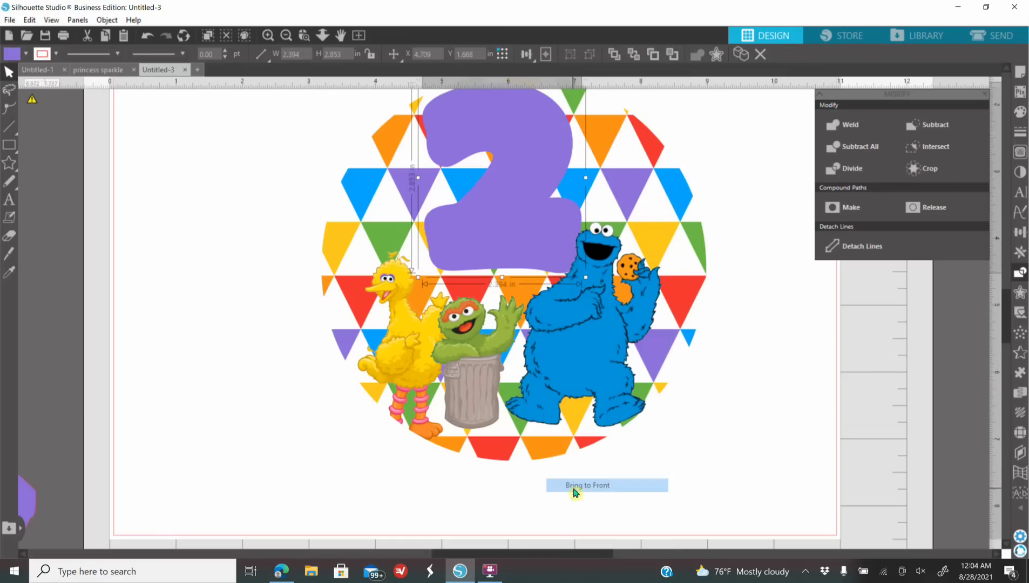
click(749, 446)
- Group the patterned circle, purple 2, Big Bird, Oscar and Cookie Monster into one object
click(285, 35)
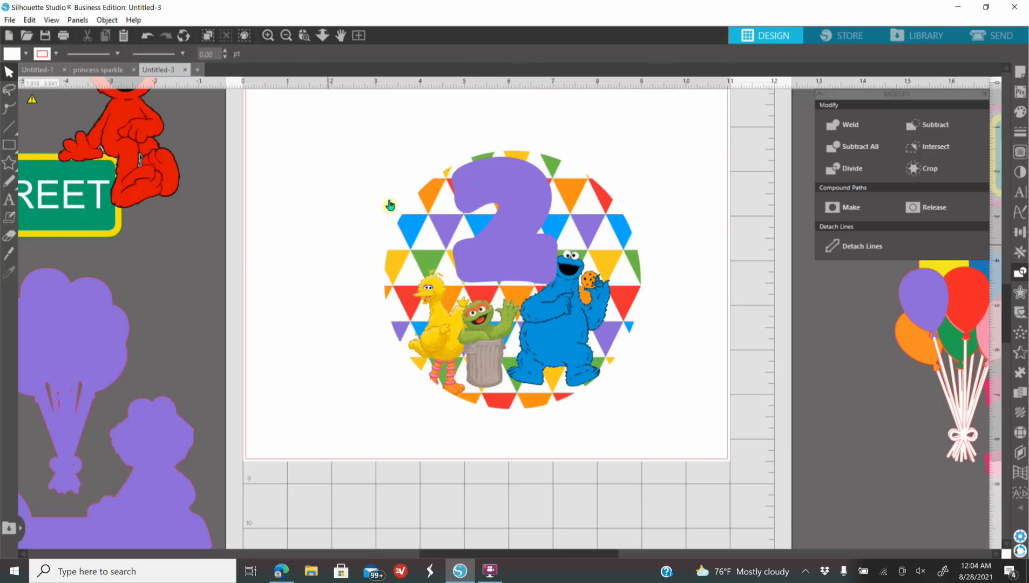
drag(366, 166, 709, 409)
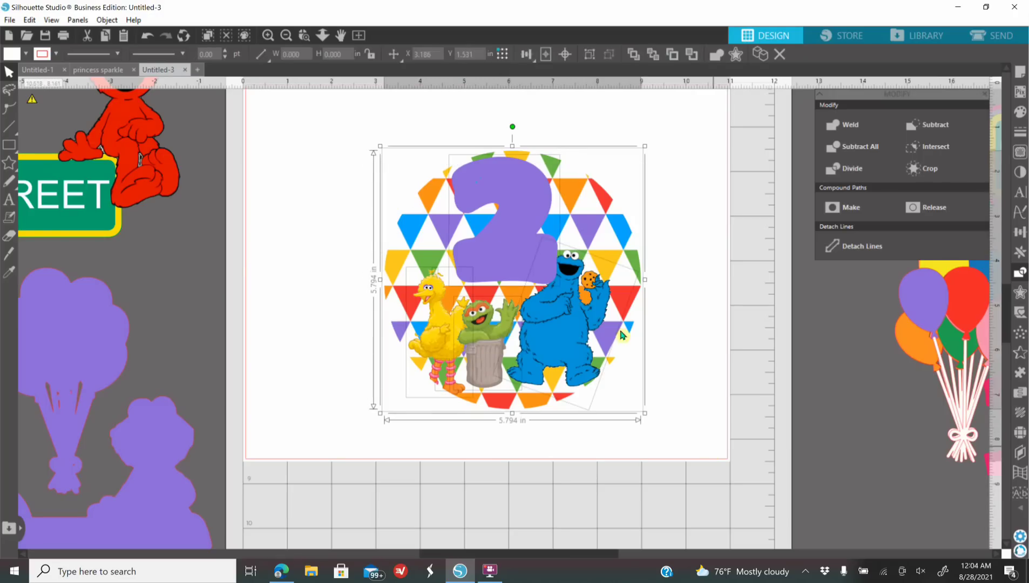
right_click(601, 319)
click(645, 423)
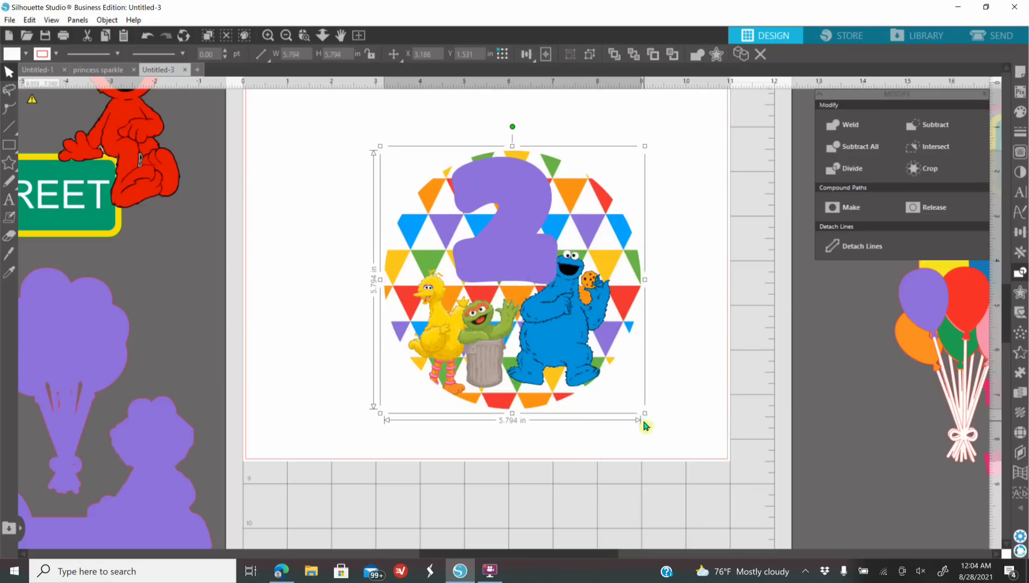
- Move the grouped patterned circle off the page to the far left of the pink ring
click(288, 36)
click(290, 37)
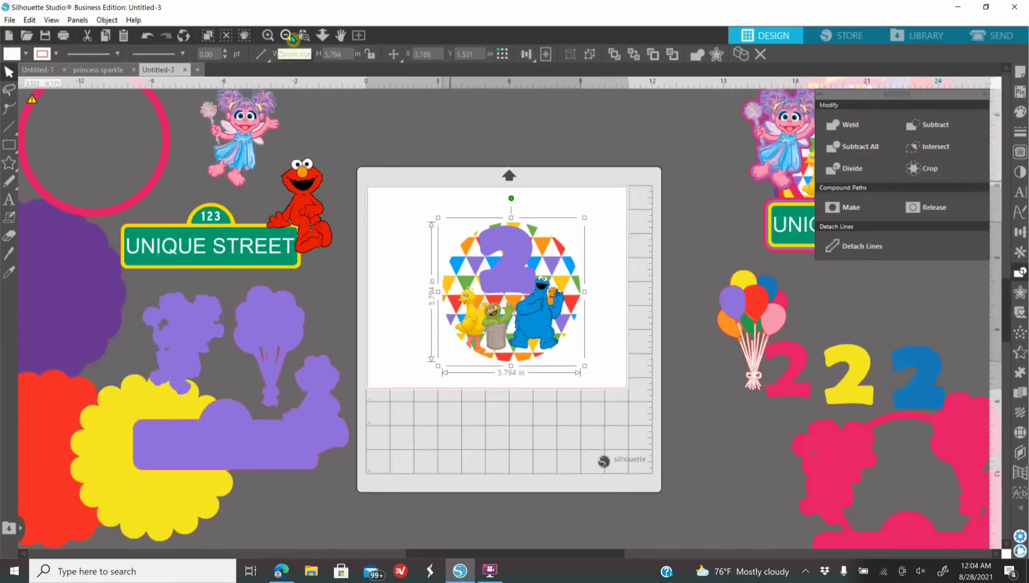
click(290, 36)
drag(524, 310, 690, 478)
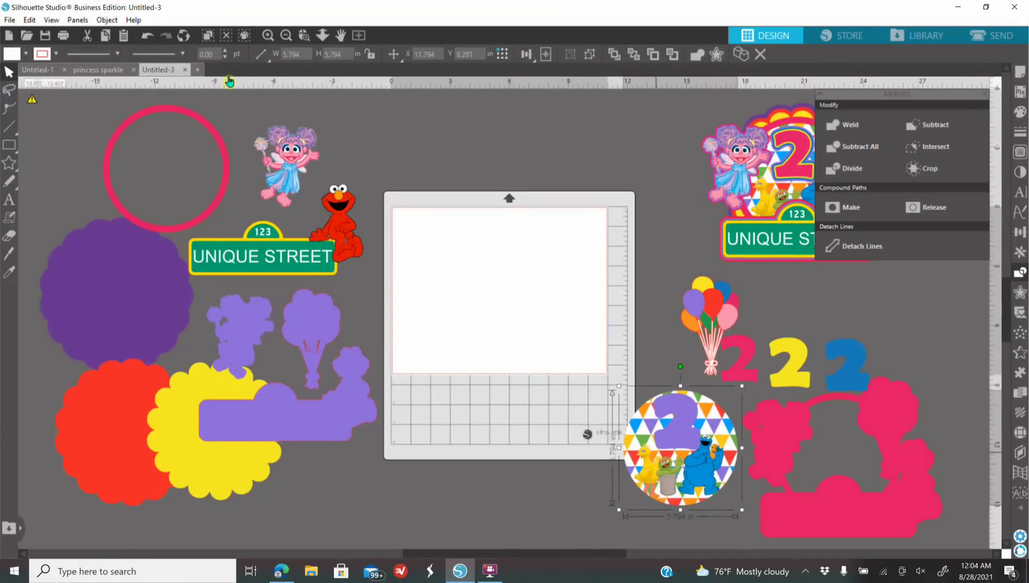
click(287, 37)
drag(668, 428, 191, 268)
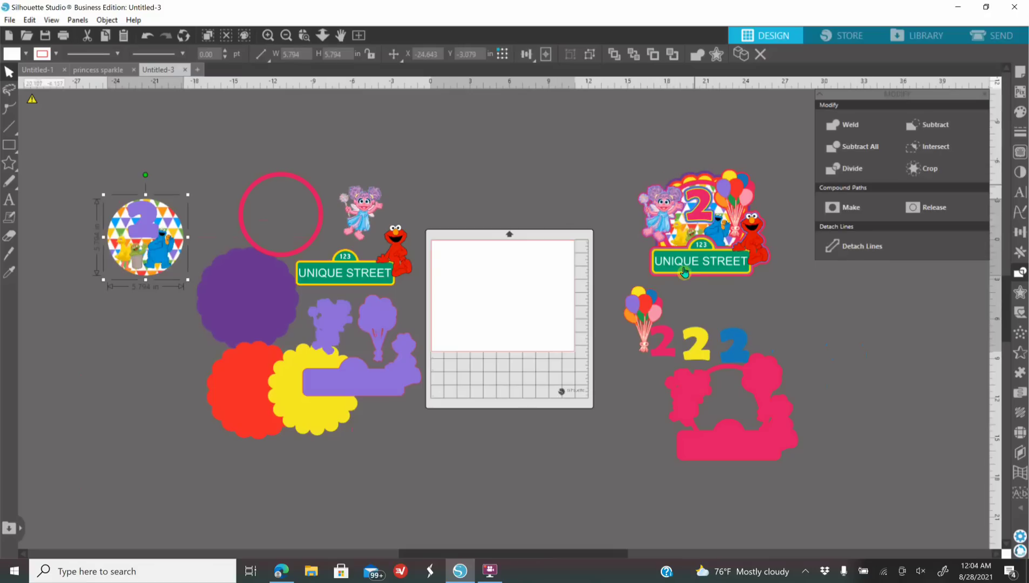
- Move the balloons, the pink, yellow and blue 2s and the pink backing over beside the other separated pieces
drag(643, 316, 195, 227)
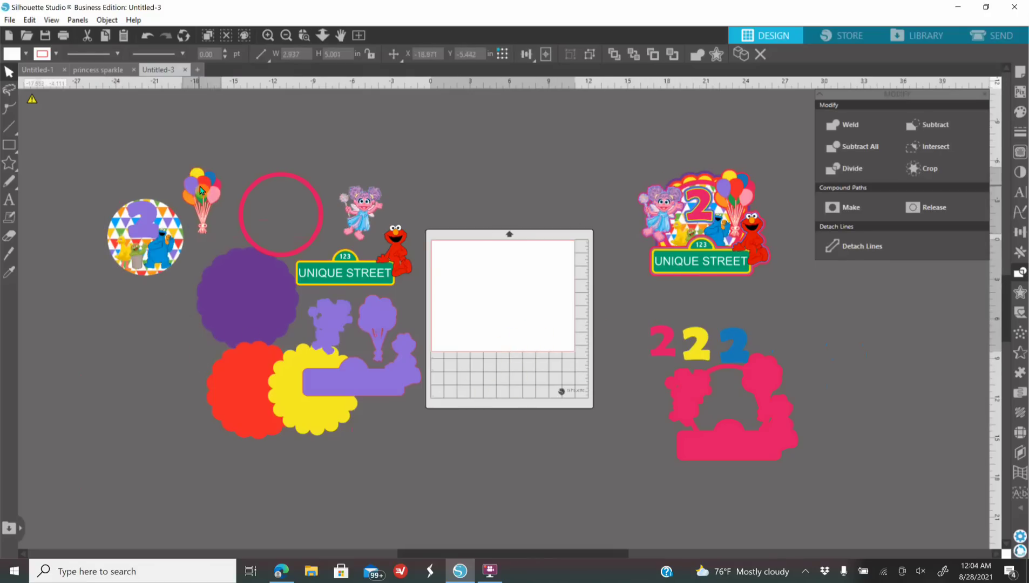
drag(637, 323, 822, 466)
drag(773, 434, 184, 413)
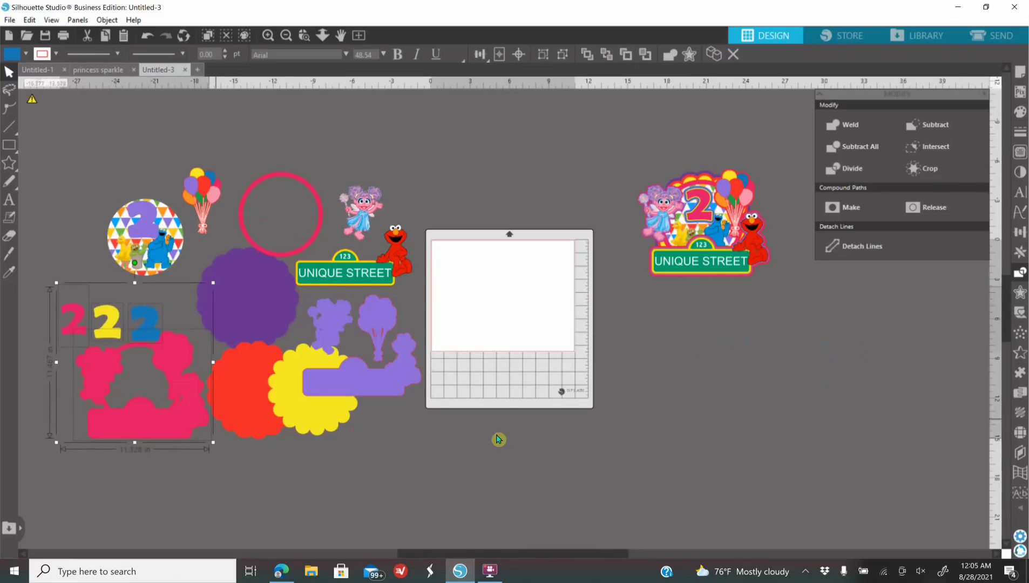
click(609, 456)
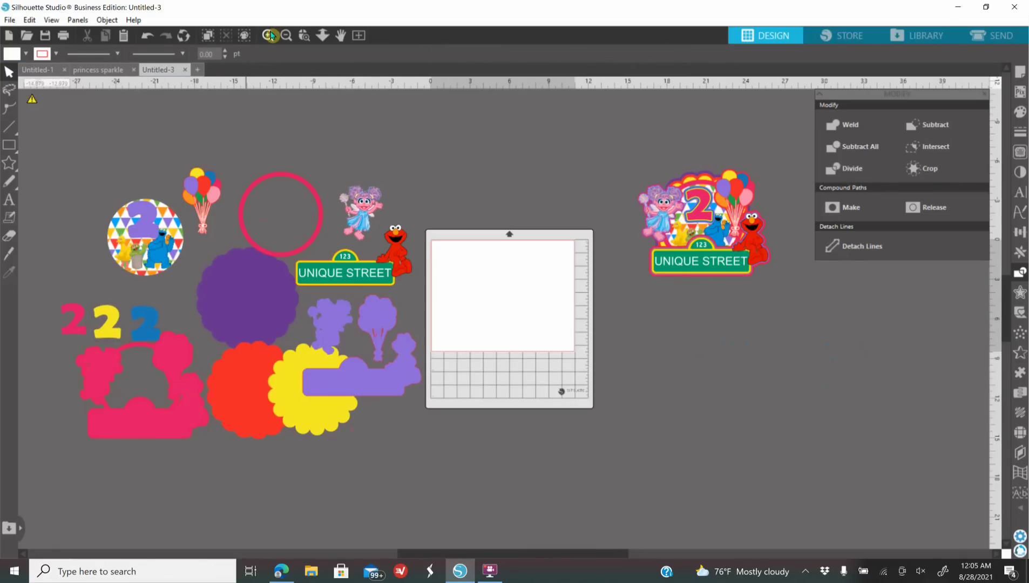
- Duplicate the intact cake topper to the right of the page and place the copy below the original
click(270, 35)
click(745, 251)
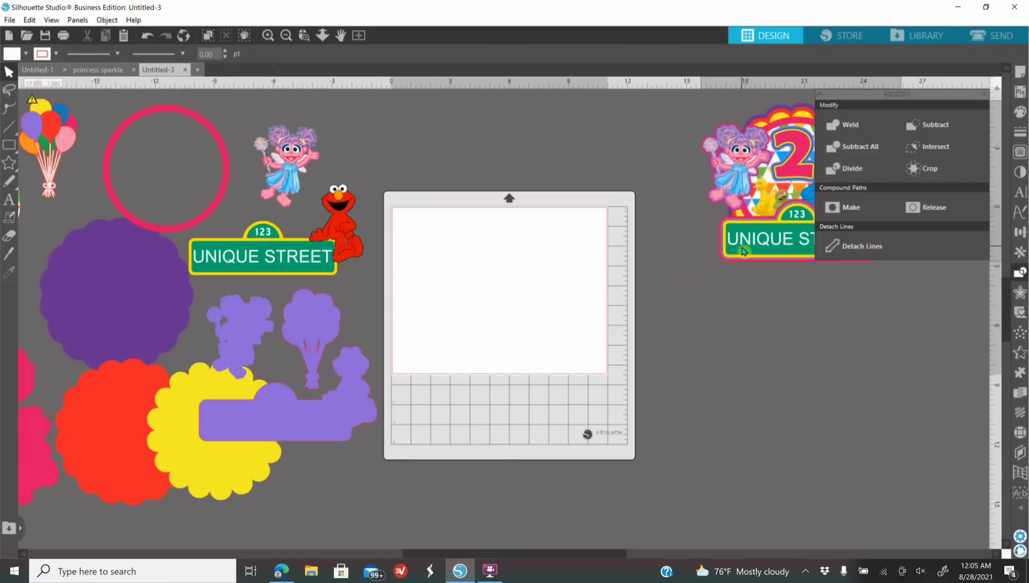
click(985, 94)
right_click(805, 202)
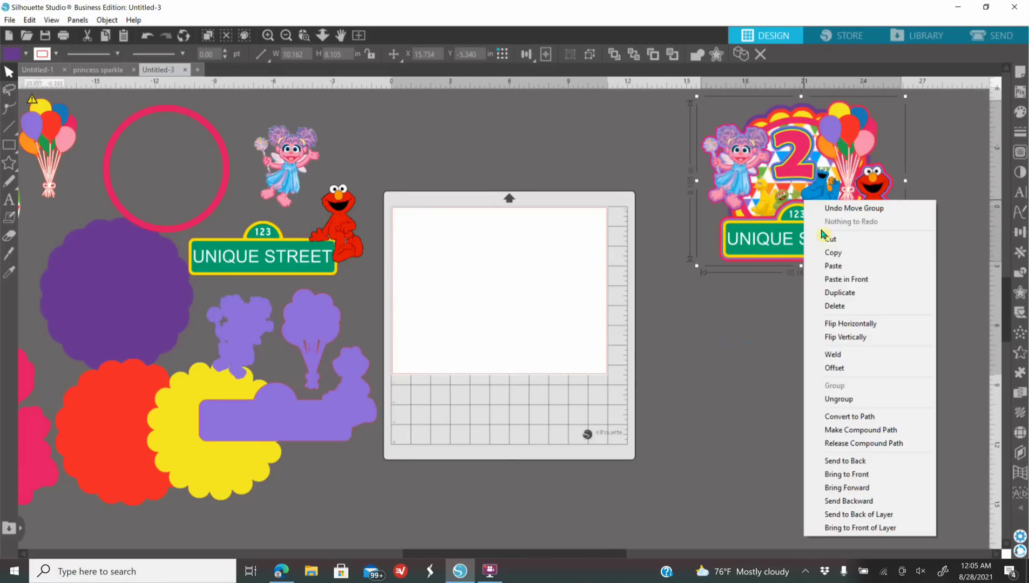
click(840, 292)
drag(822, 201, 832, 407)
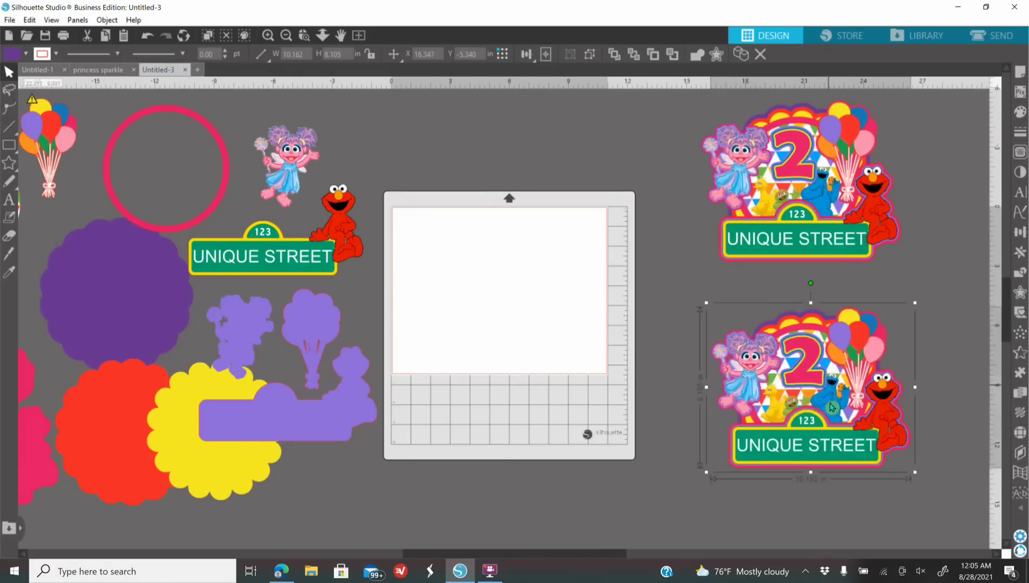
- Move the upper intact topper onto the page and position it inside the cut border
drag(816, 226, 509, 308)
click(655, 317)
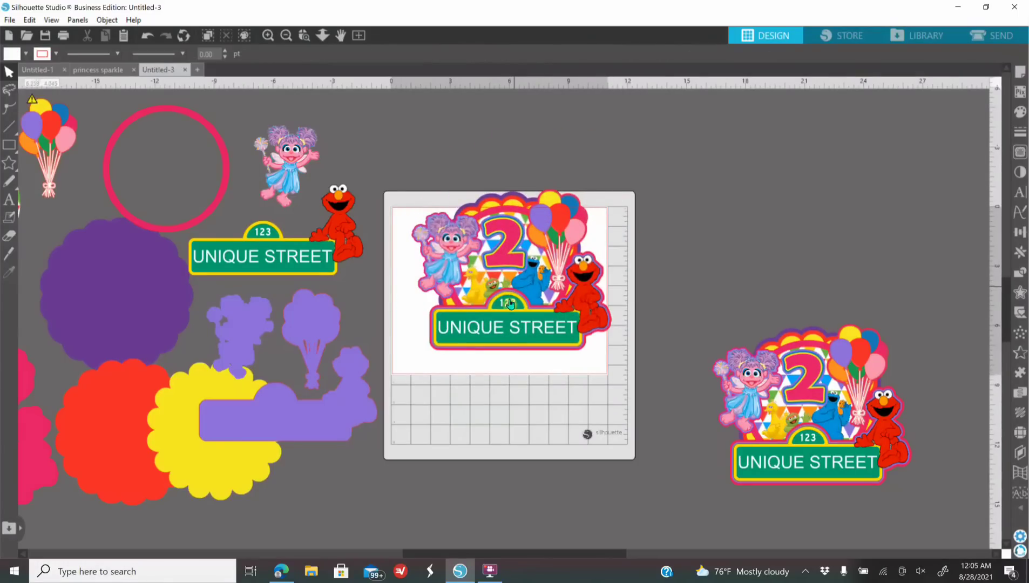
click(508, 301)
drag(496, 301, 482, 320)
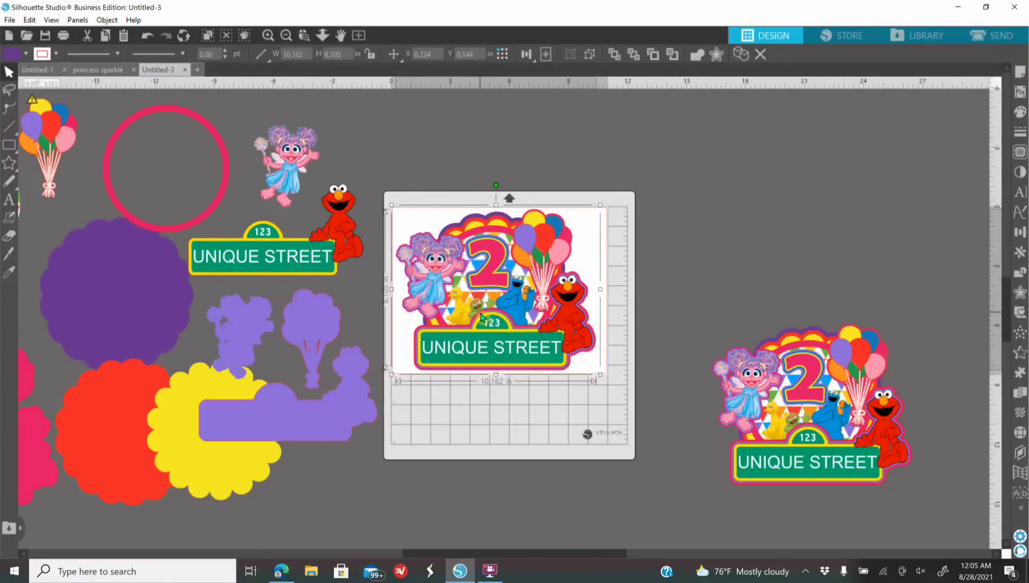
- Preview the layered topper's cut lines, and weld the topper on the page into one solid silhouette
click(987, 39)
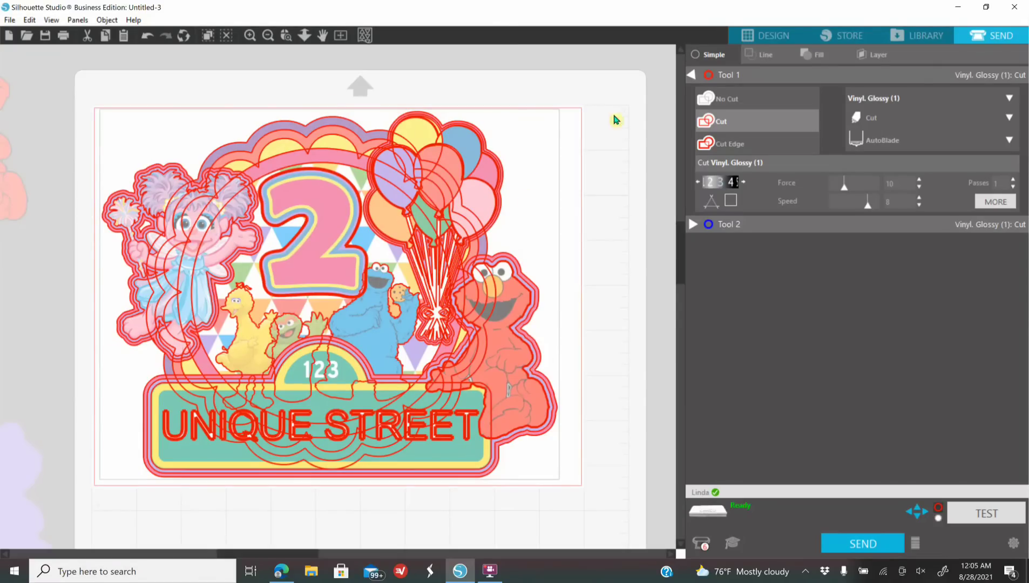
click(774, 37)
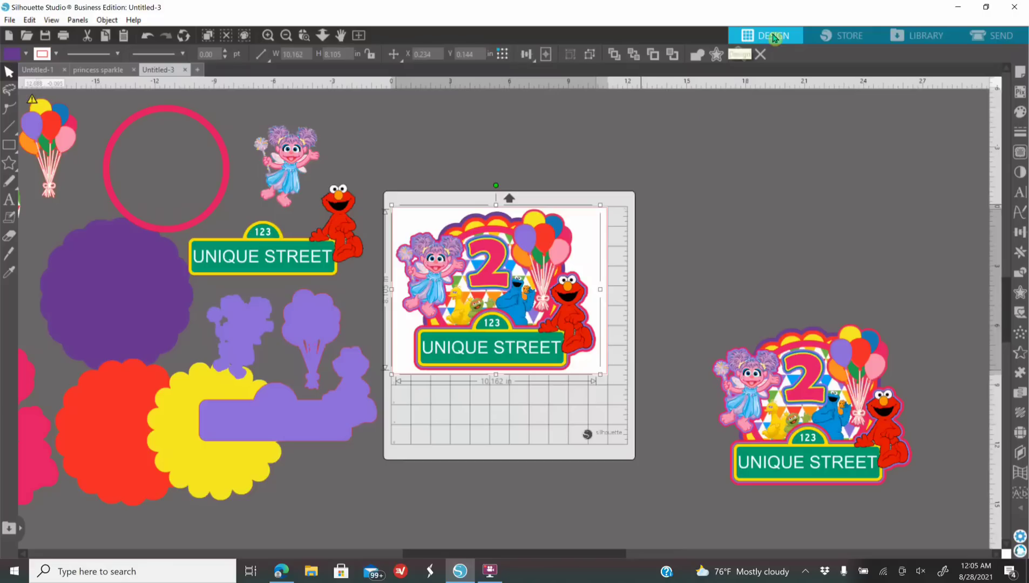
right_click(472, 269)
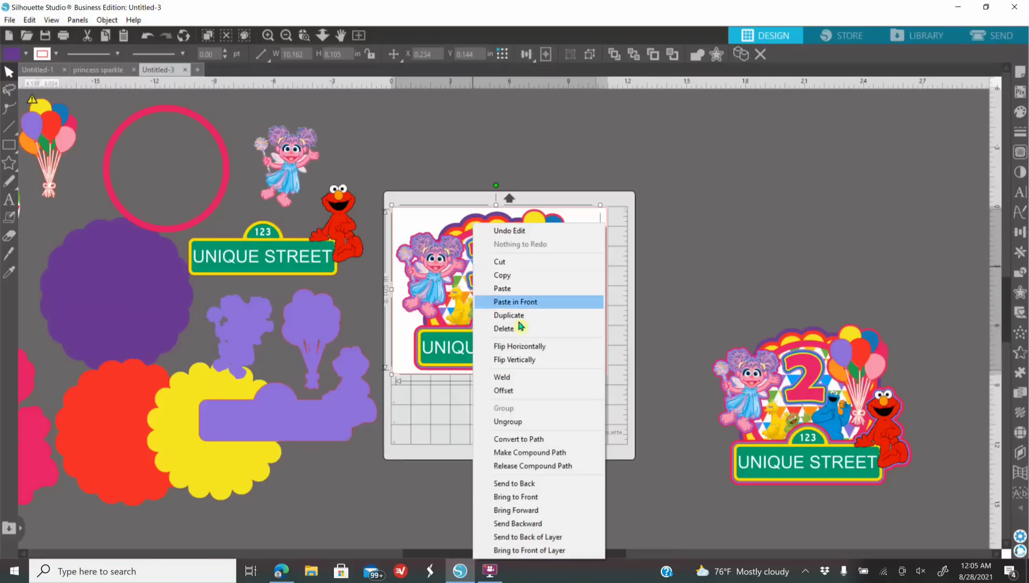
click(521, 378)
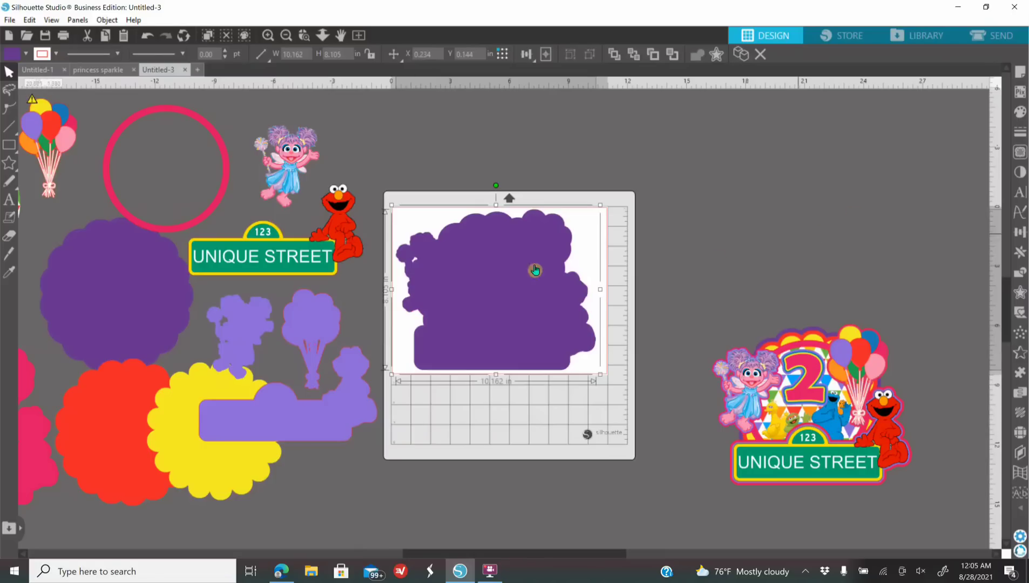
- Preview the welded silhouette's cut outline, and move the silhouette off the page above the intact topper
click(984, 39)
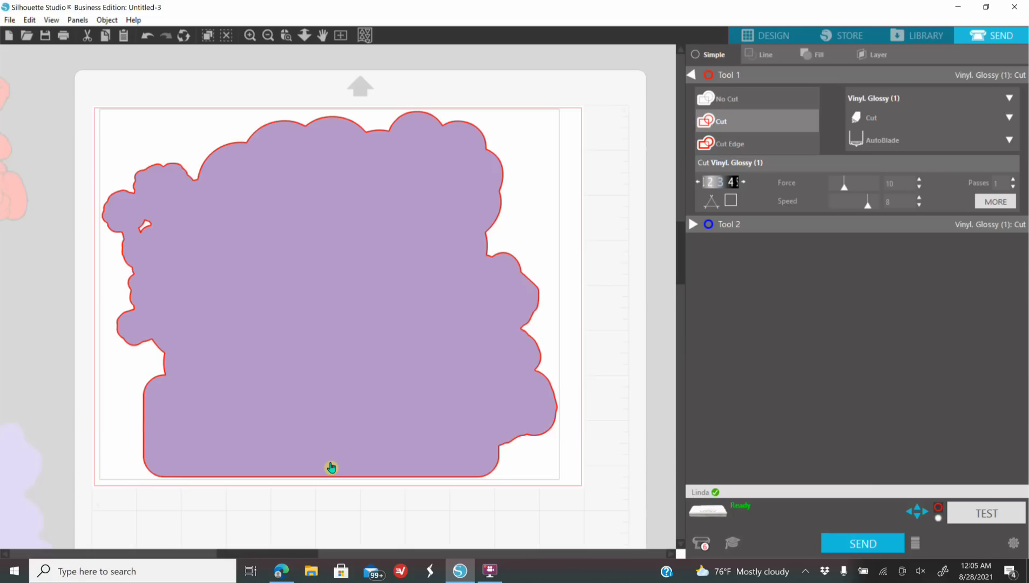
click(791, 38)
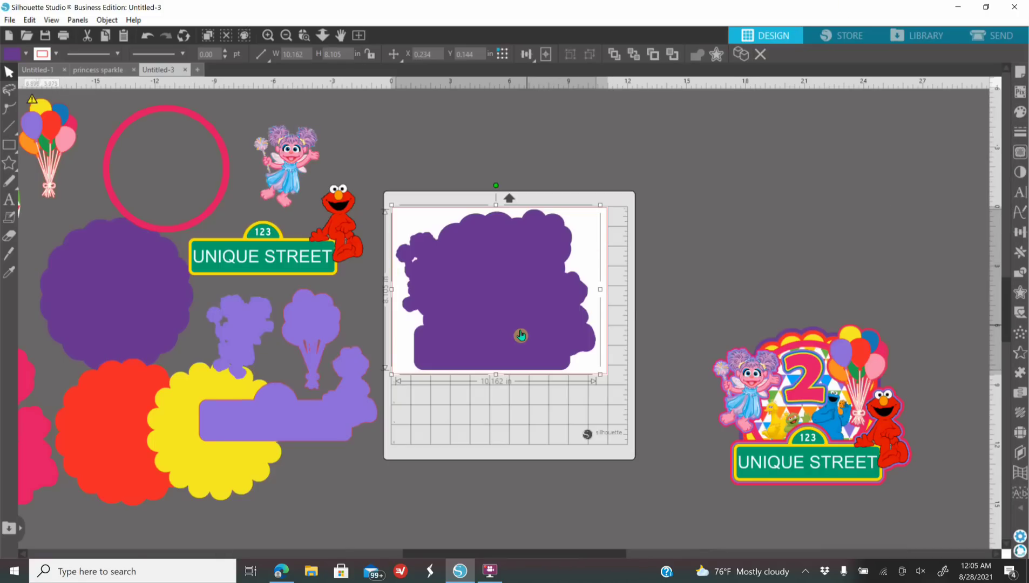
drag(521, 335, 786, 266)
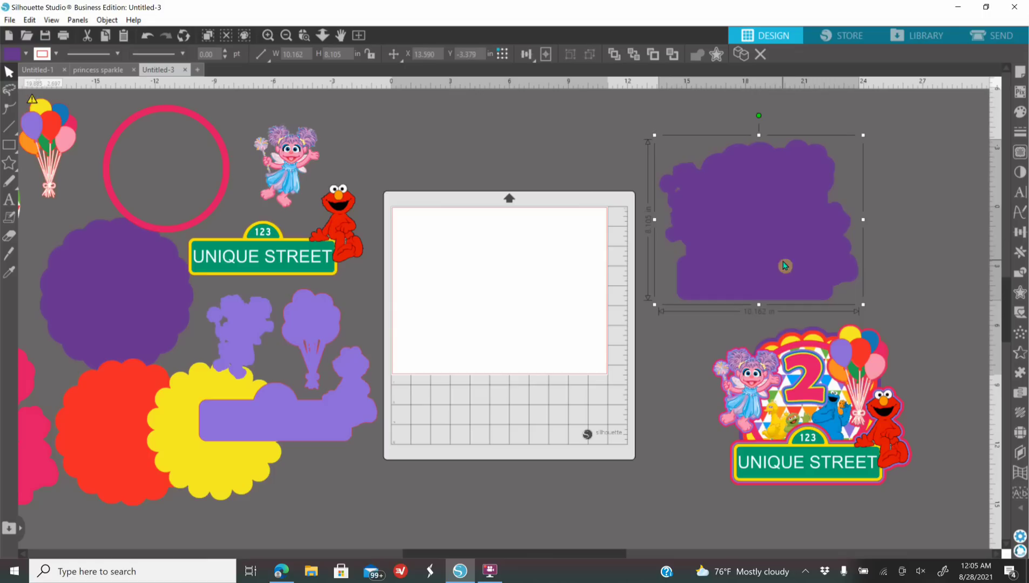
- Set the page orientation to portrait, and move the Unique Street sign with Elmo onto the page
click(287, 36)
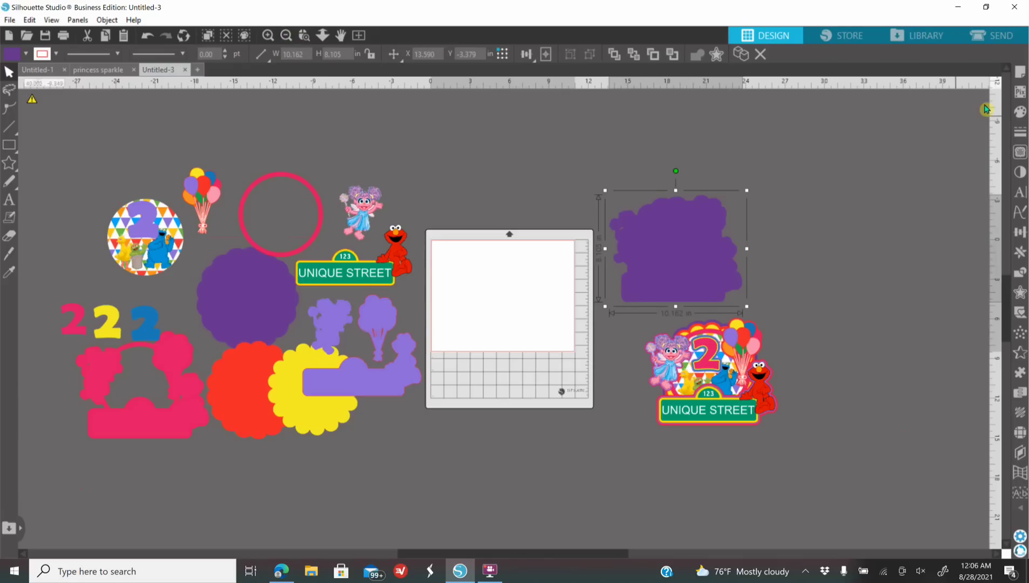
click(1021, 71)
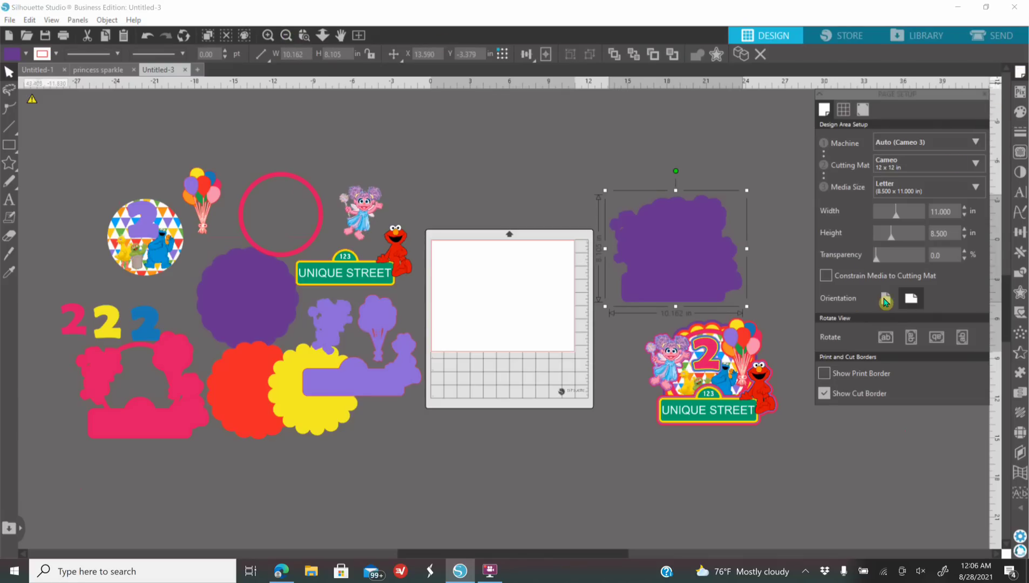
click(886, 300)
drag(668, 271, 672, 261)
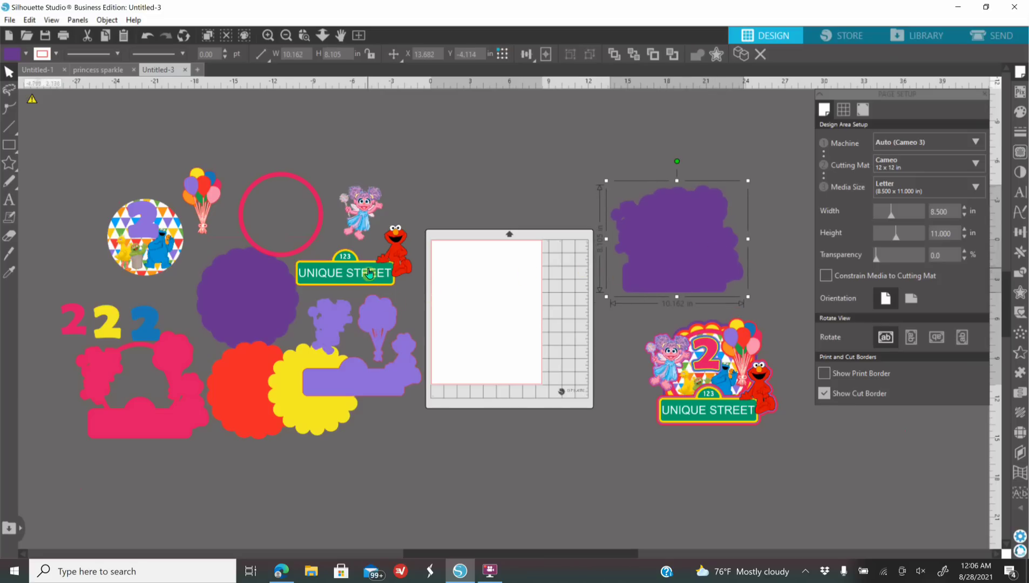
drag(380, 272, 492, 300)
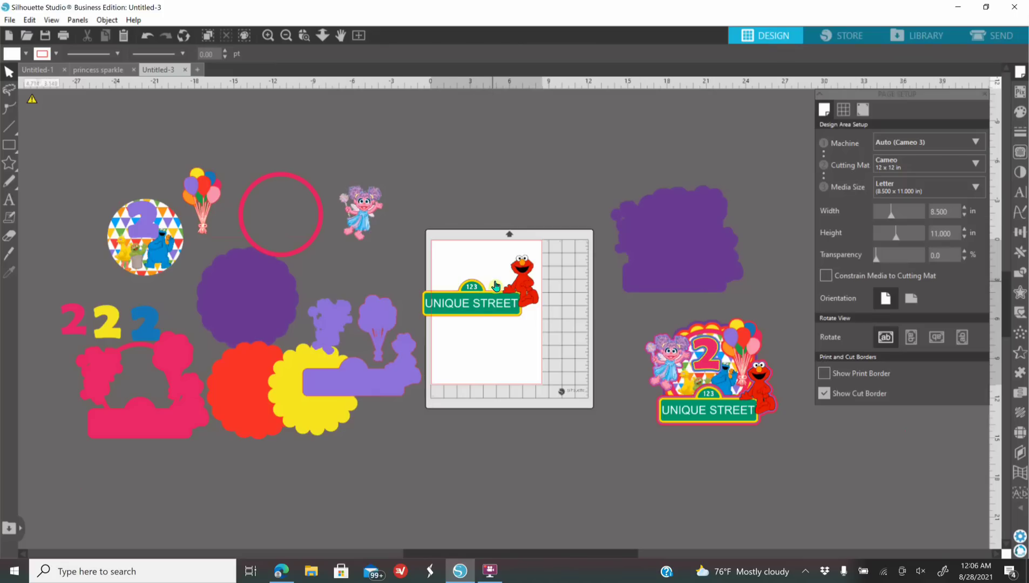
- Position the Unique Street sign with Elmo near the portrait page's left margin, level with the upper half of the sheet
drag(478, 306, 521, 313)
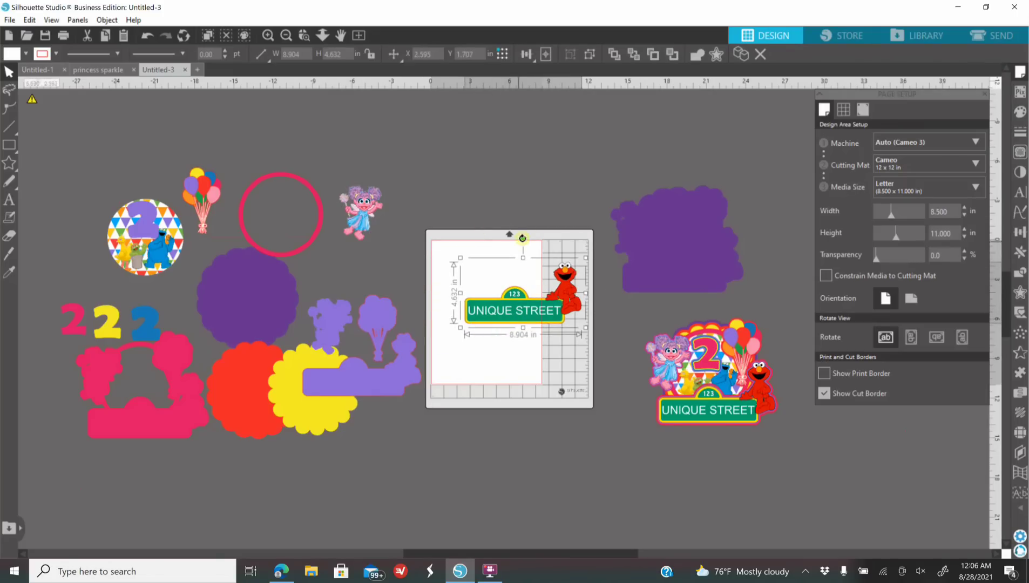
drag(536, 237, 524, 260)
click(270, 36)
click(271, 38)
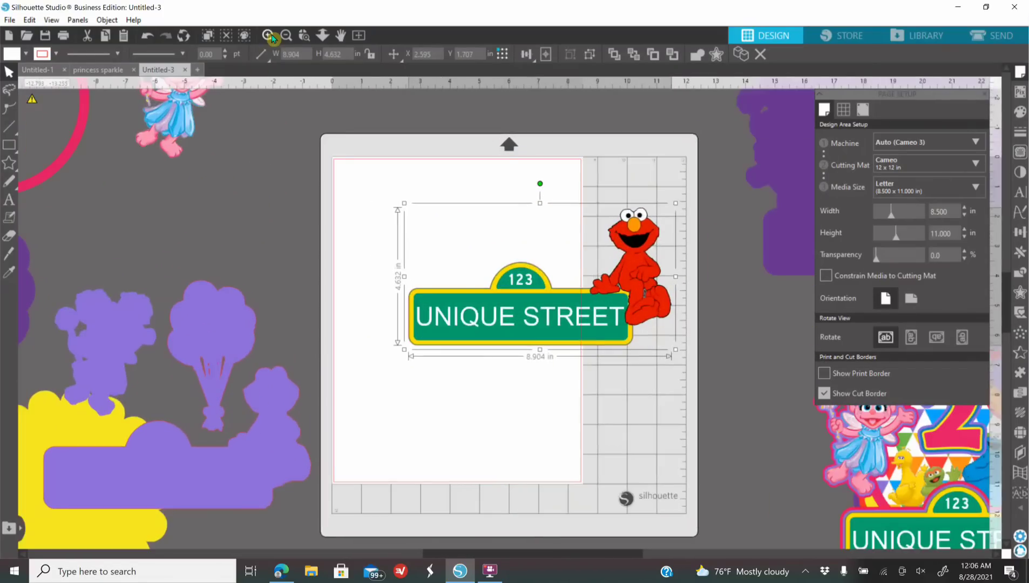
drag(478, 315, 409, 319)
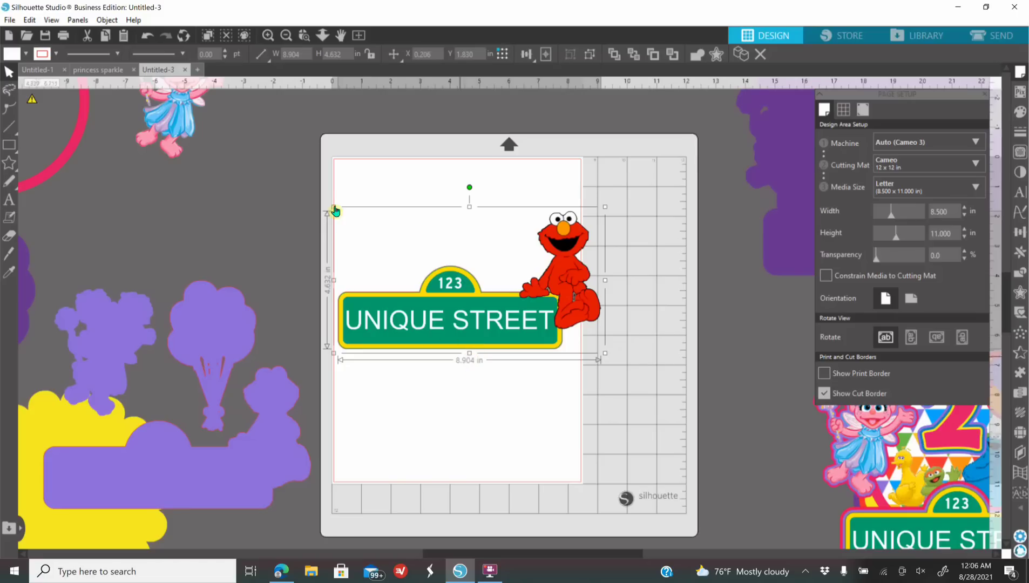
click(267, 36)
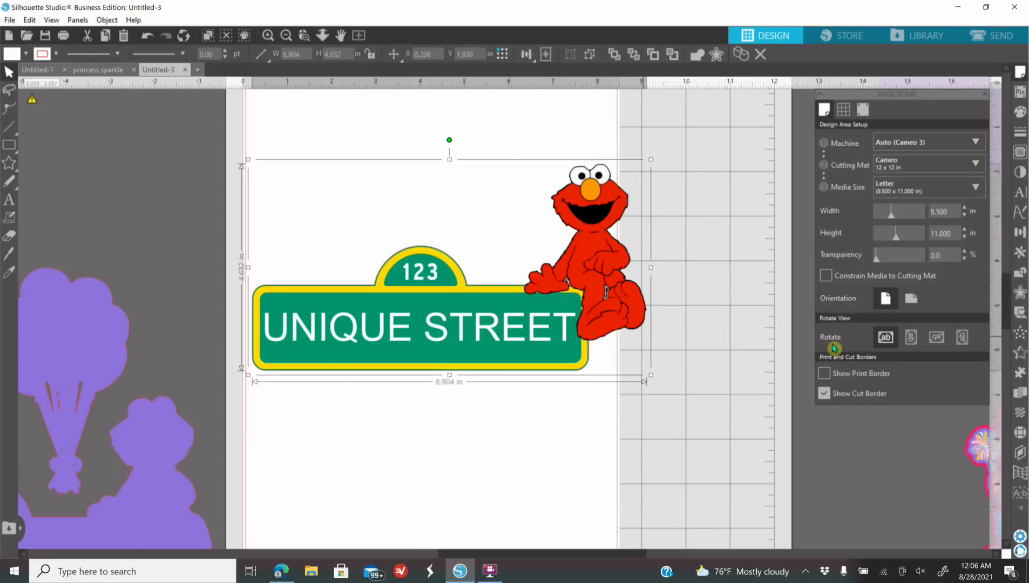
- Add a 0.045 in offset around the Unique Street sign with Elmo
click(1020, 294)
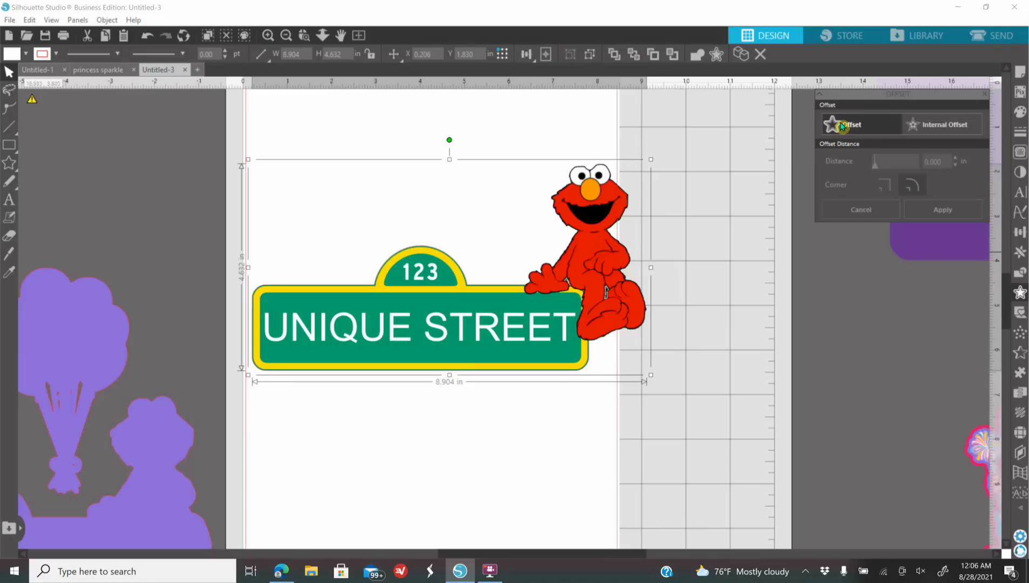
click(841, 125)
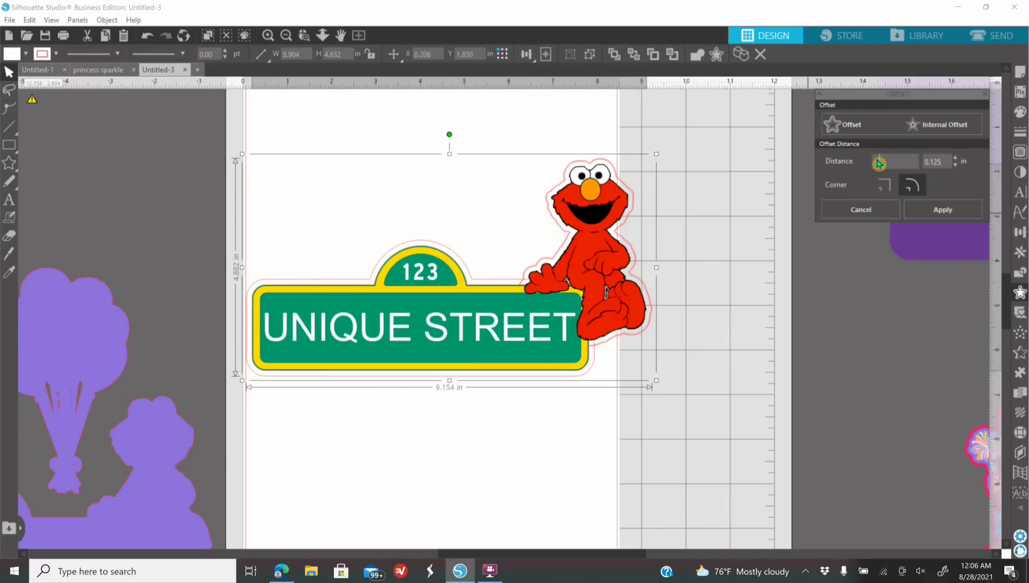
drag(878, 163, 877, 163)
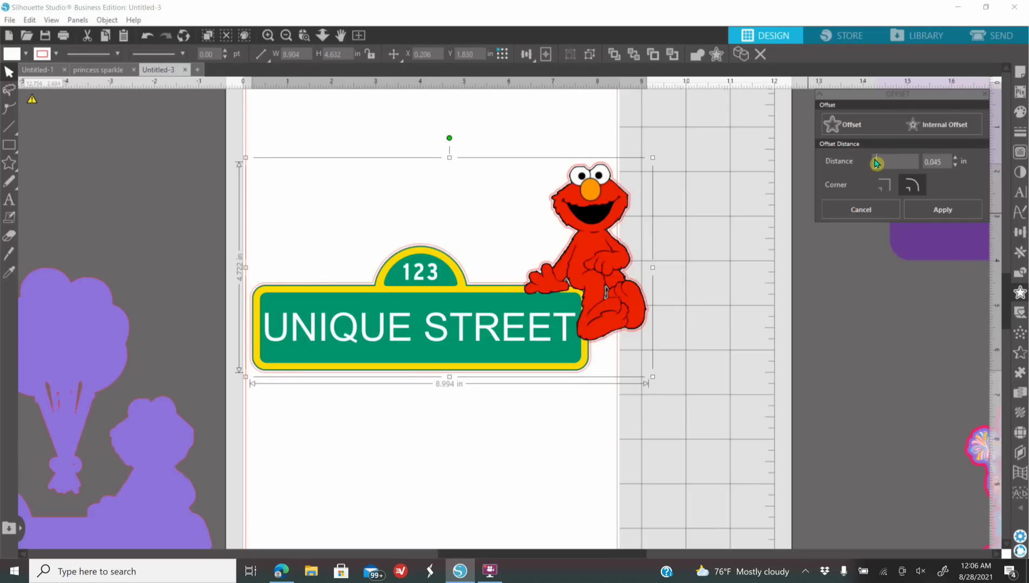
- Fill the sign's offset with black and make its line colour transparent
click(1020, 112)
click(825, 149)
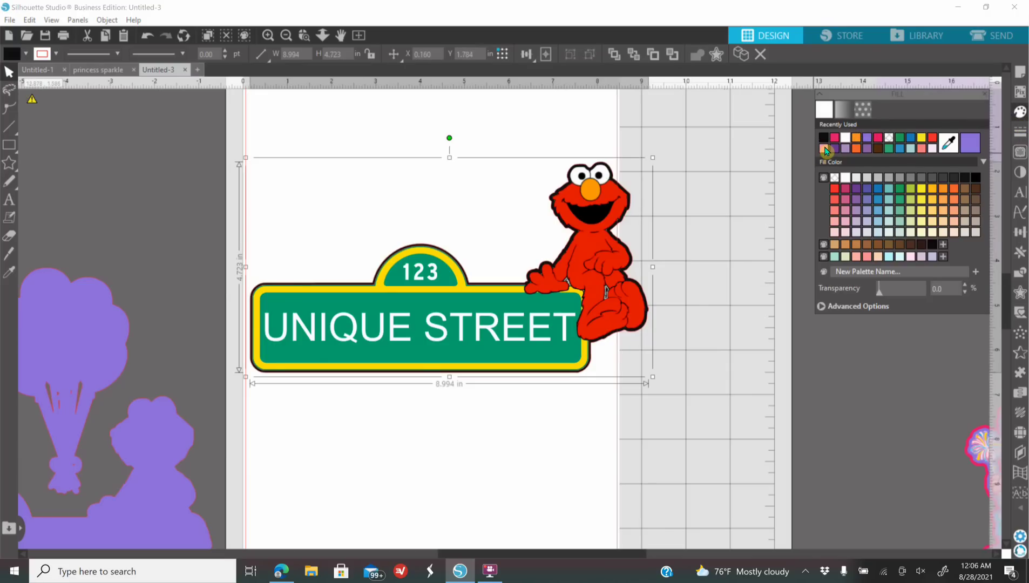
click(1020, 131)
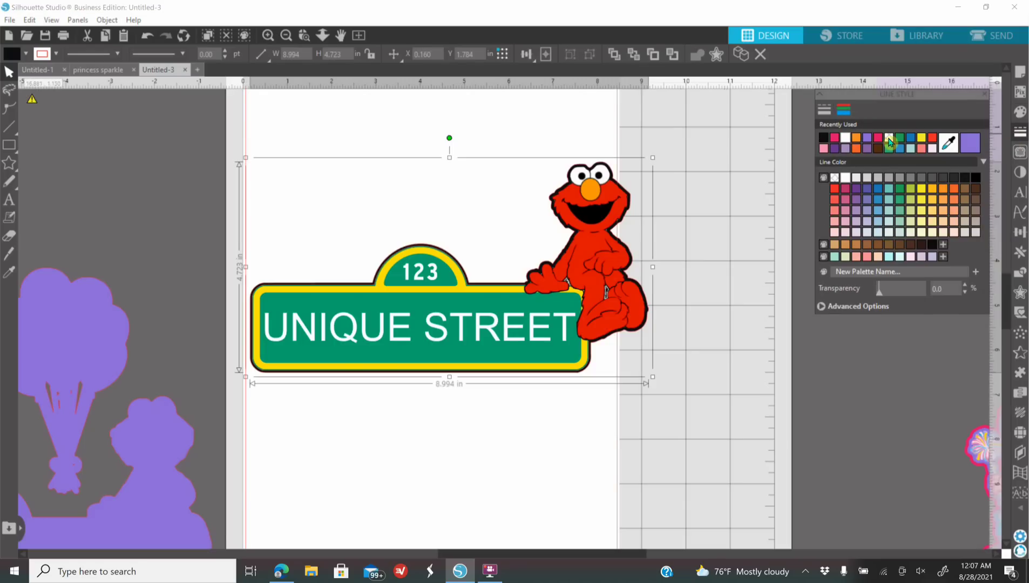
click(889, 139)
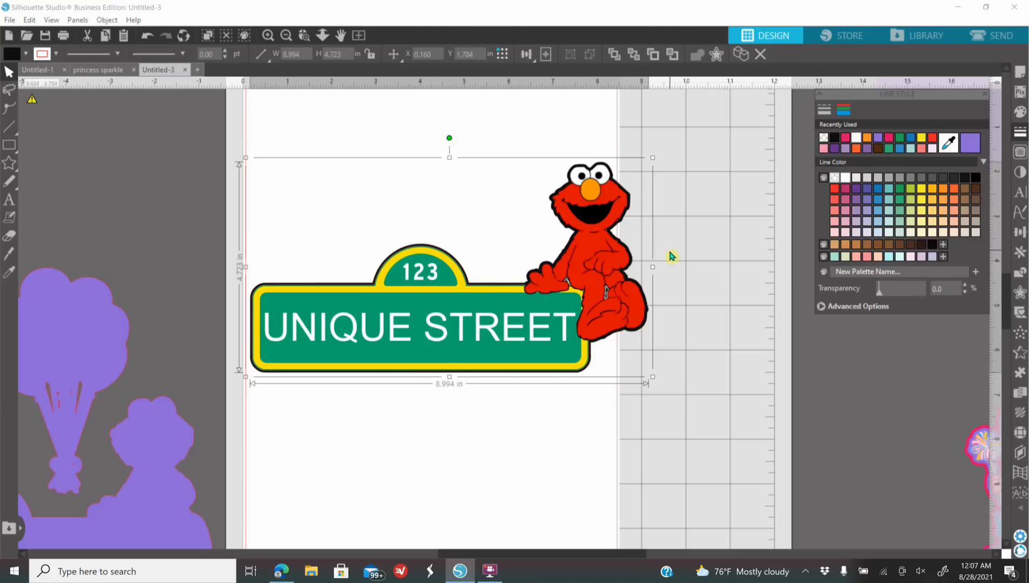
click(654, 189)
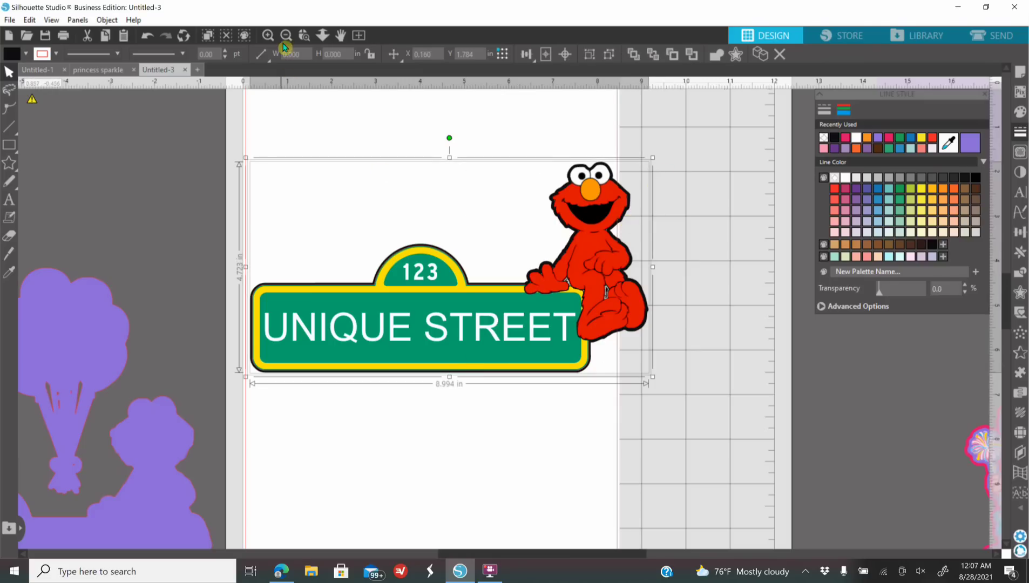
- Preview the cut lines of the sign and its black offset, and set both to No Cut
click(716, 161)
drag(701, 152, 540, 325)
click(996, 36)
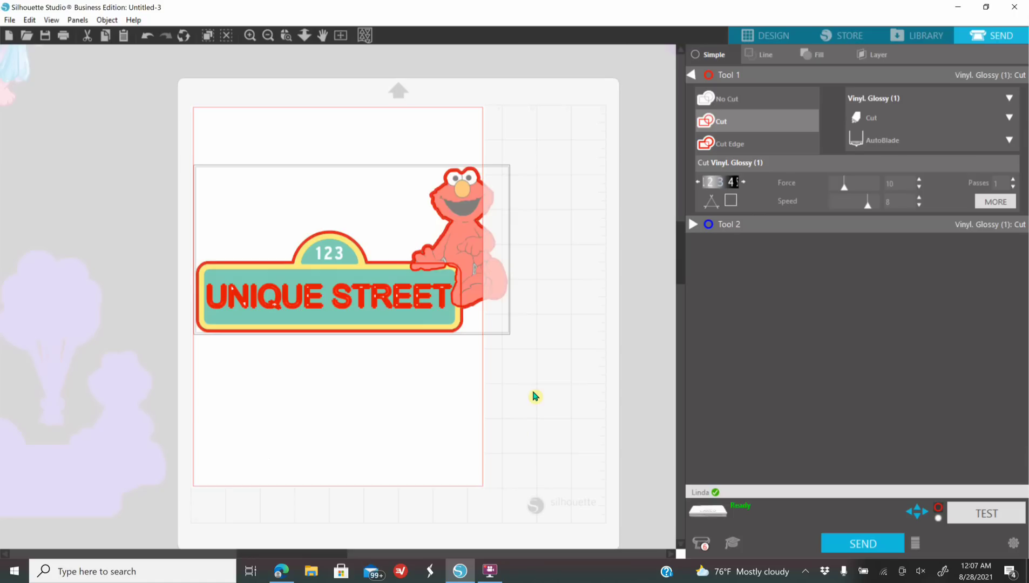
click(513, 397)
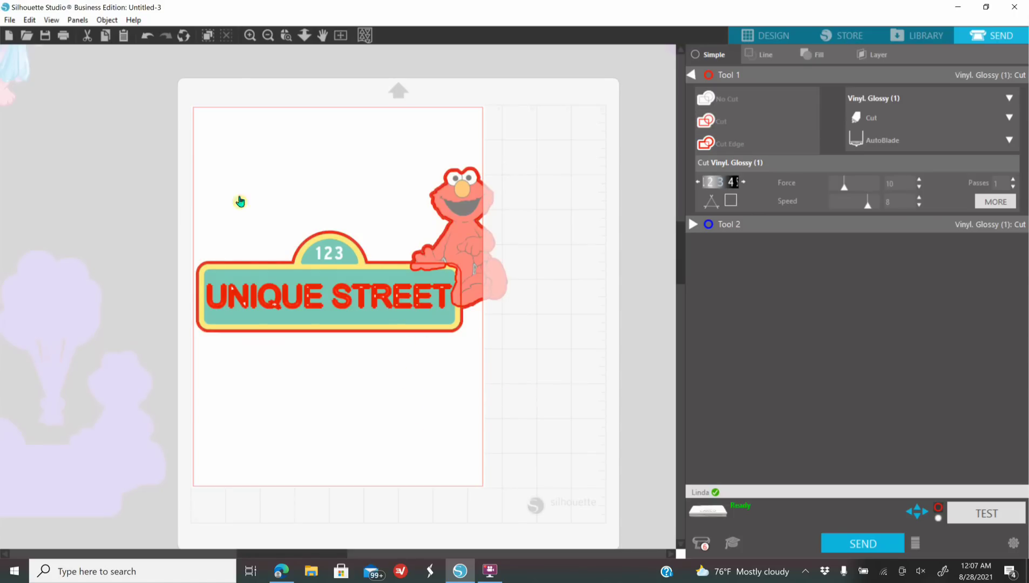
drag(232, 148, 567, 418)
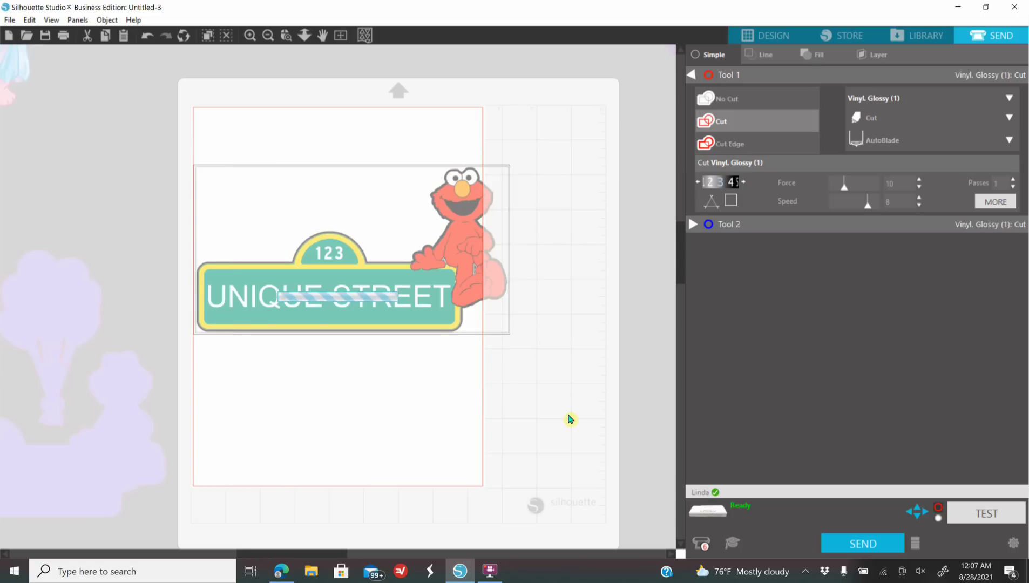
click(727, 99)
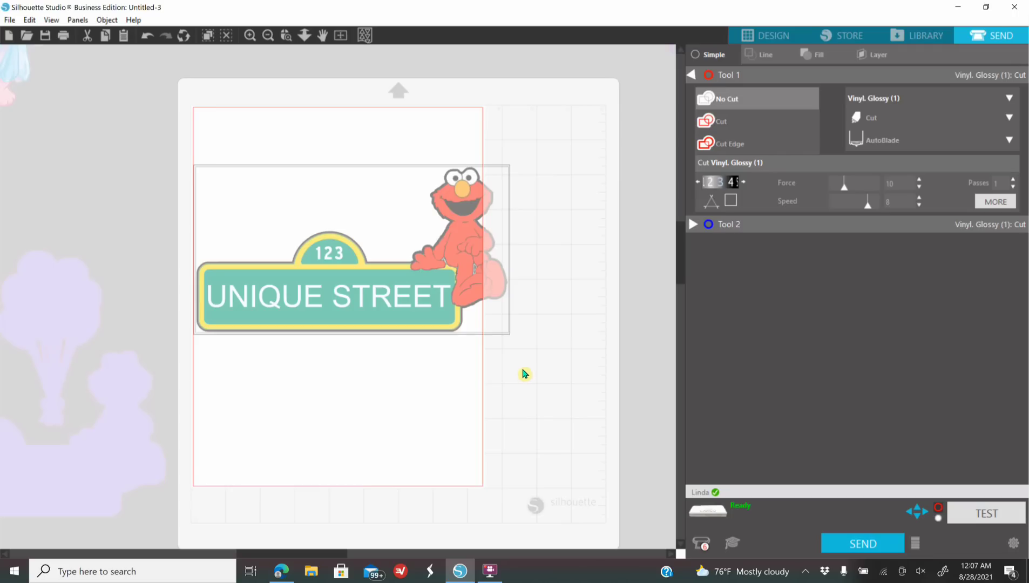
click(558, 362)
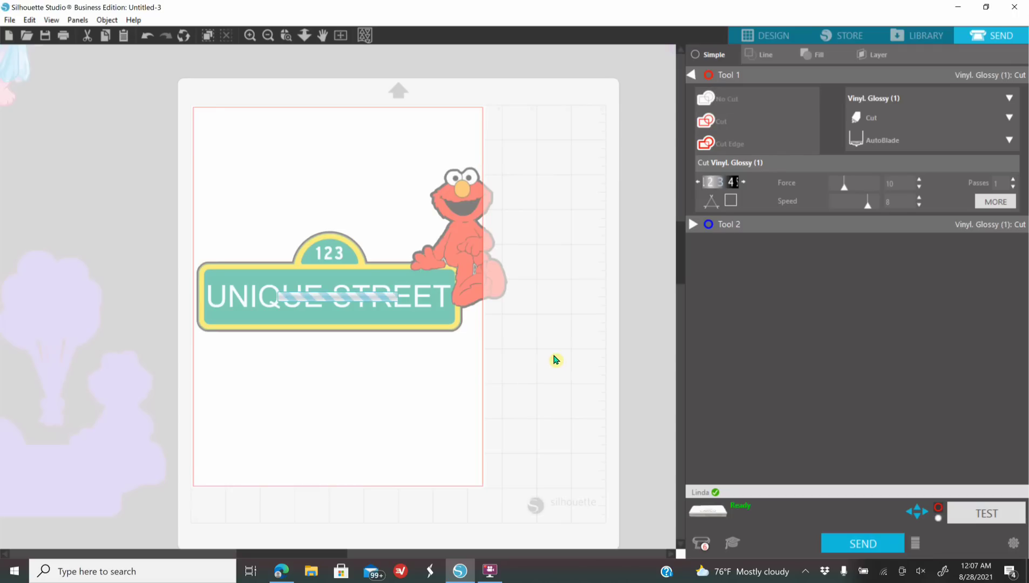
- Set the sign with Elmo to Cut Edge, inspect the outline, and return to the design view
click(382, 295)
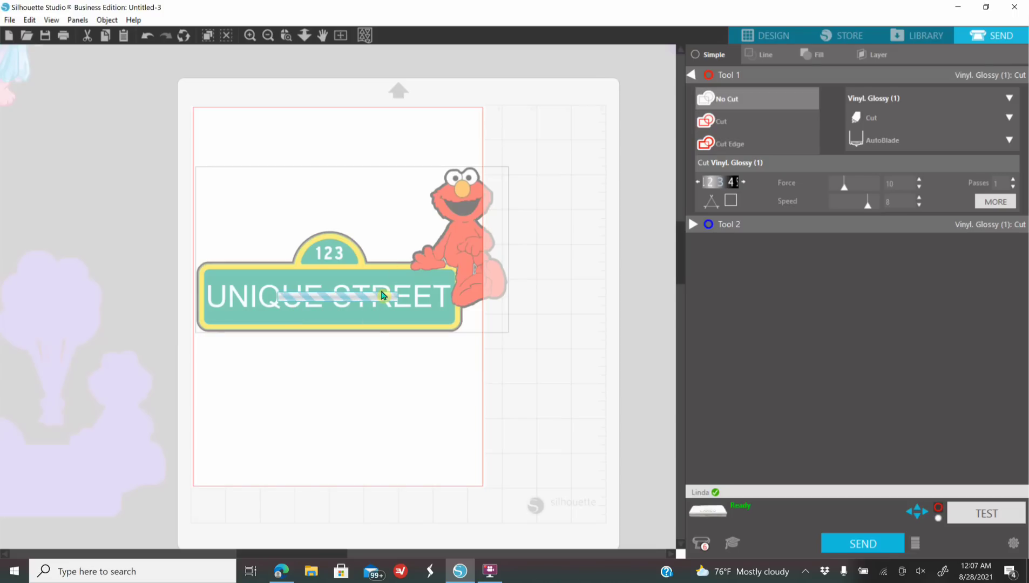
click(728, 145)
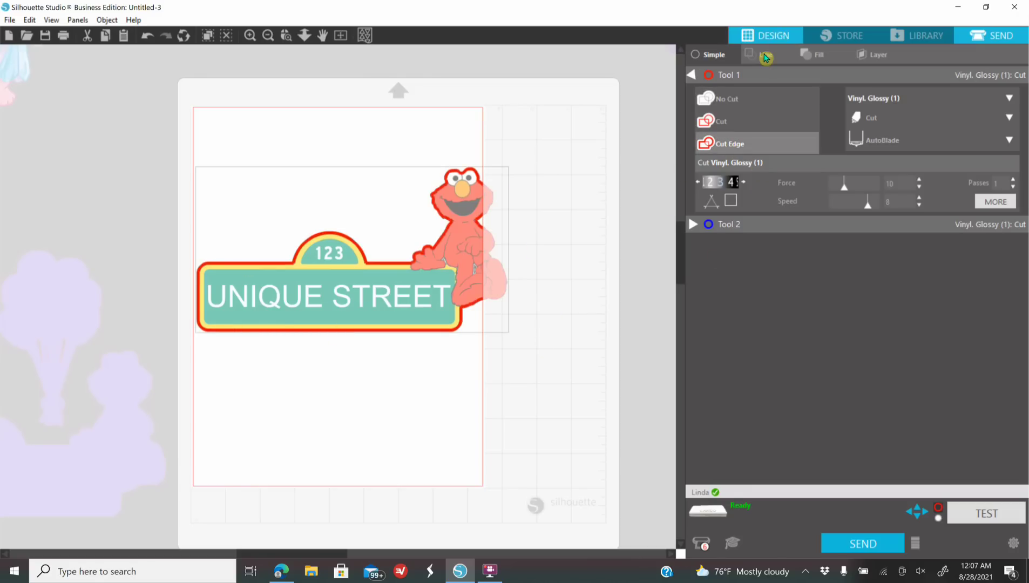
click(250, 35)
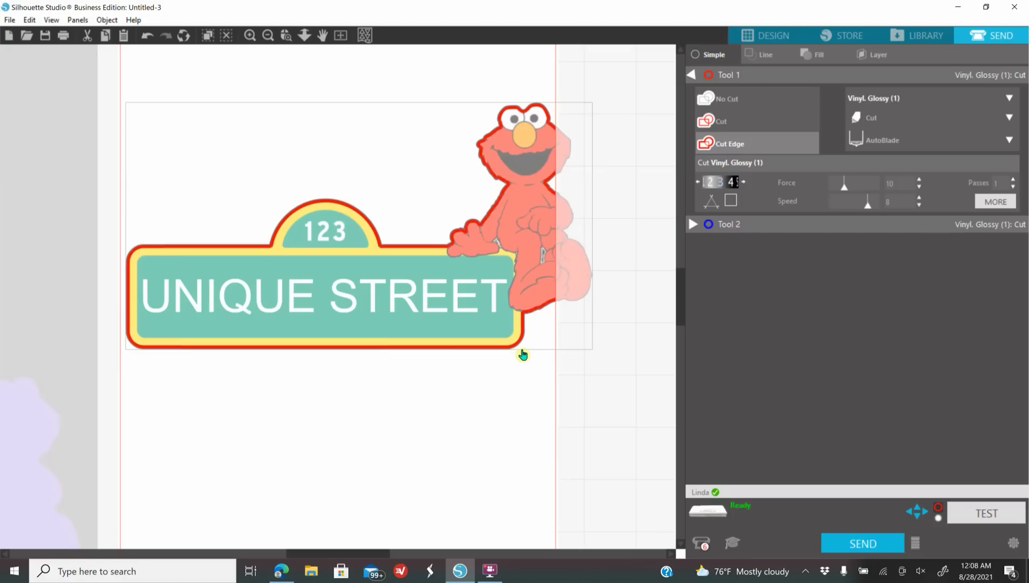
click(749, 30)
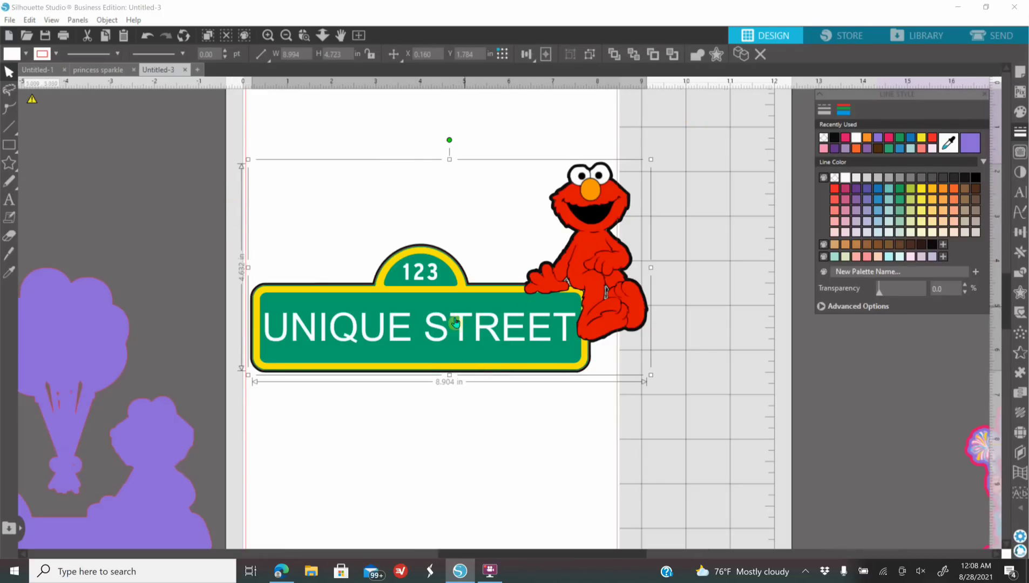
- Group the sign with its black offset, and rotate the group a quarter turn clockwise so it fits on the page
click(287, 35)
drag(312, 207, 606, 370)
right_click(563, 324)
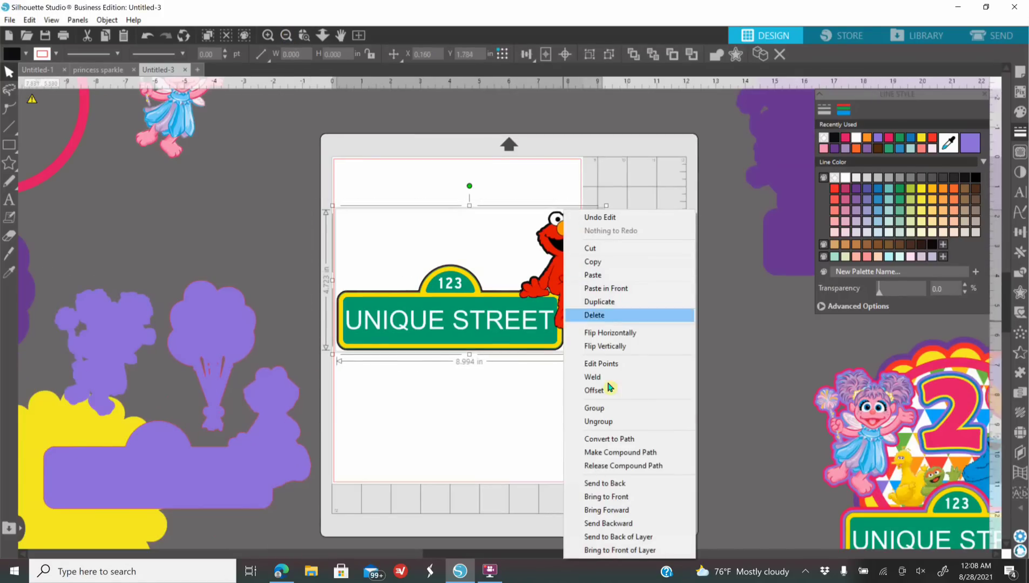
click(595, 408)
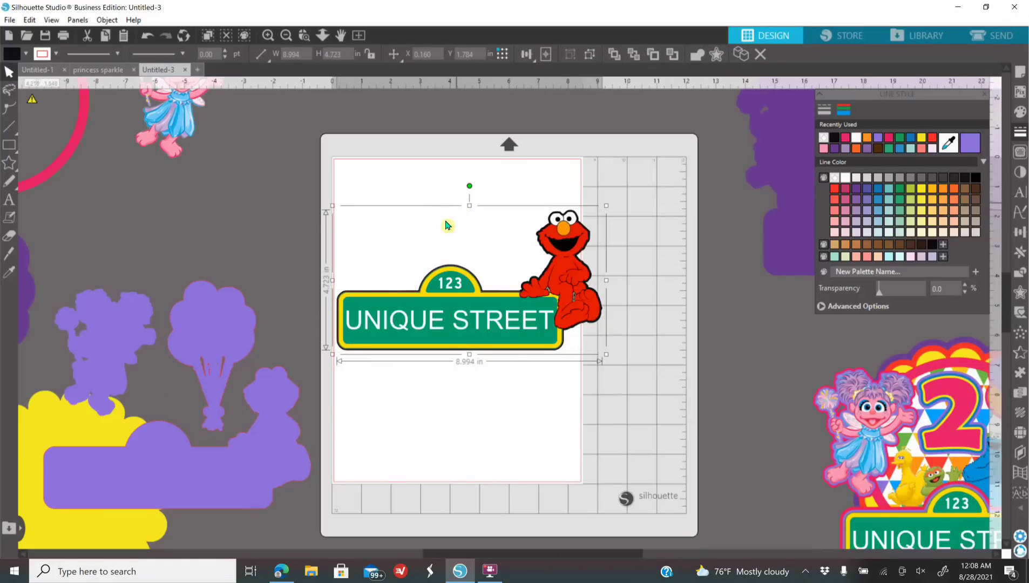
drag(471, 186, 588, 283)
drag(432, 266, 423, 300)
- Turn on registration marks and set their thickness to 1.00
click(1021, 74)
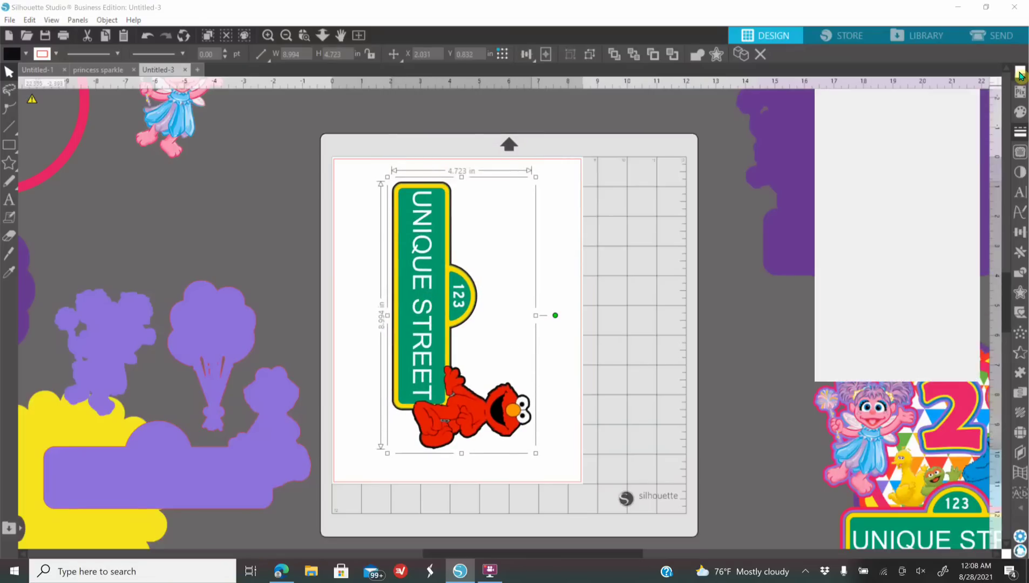
click(863, 113)
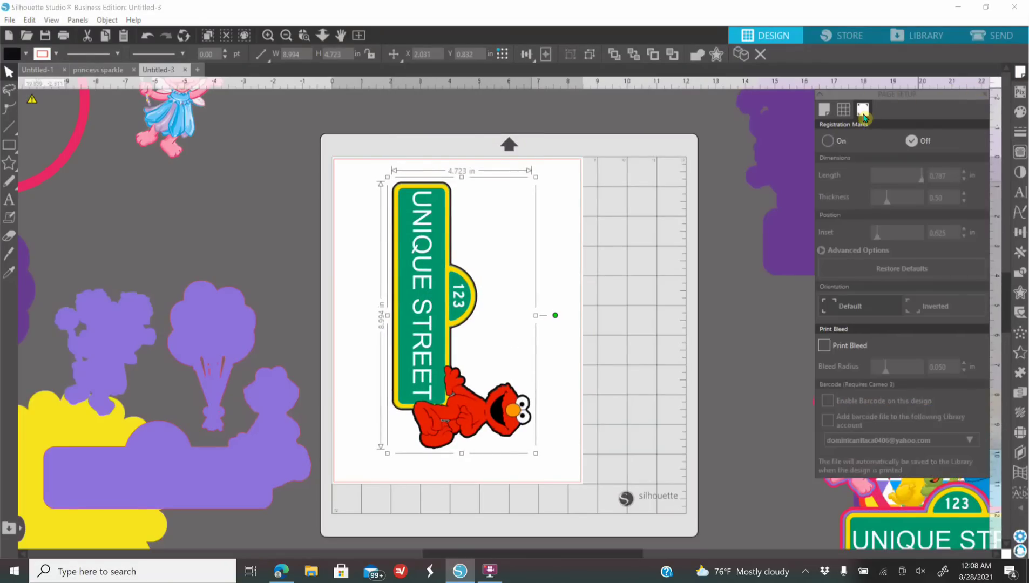
click(831, 145)
drag(887, 206, 920, 203)
- Move the rotated sign toward the left cut border, keeping it clear of the registration marks
drag(421, 263, 404, 266)
click(270, 40)
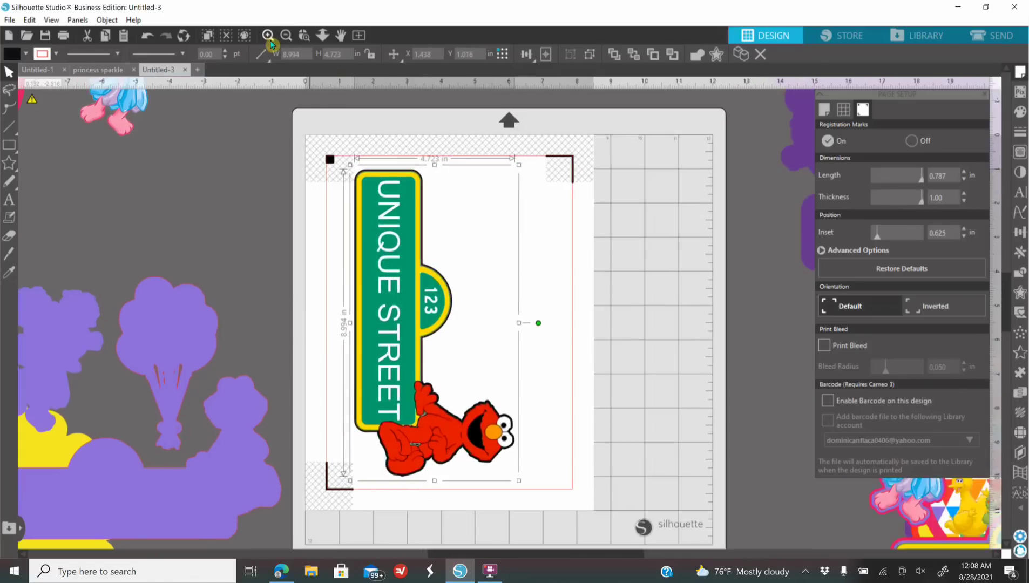
click(270, 40)
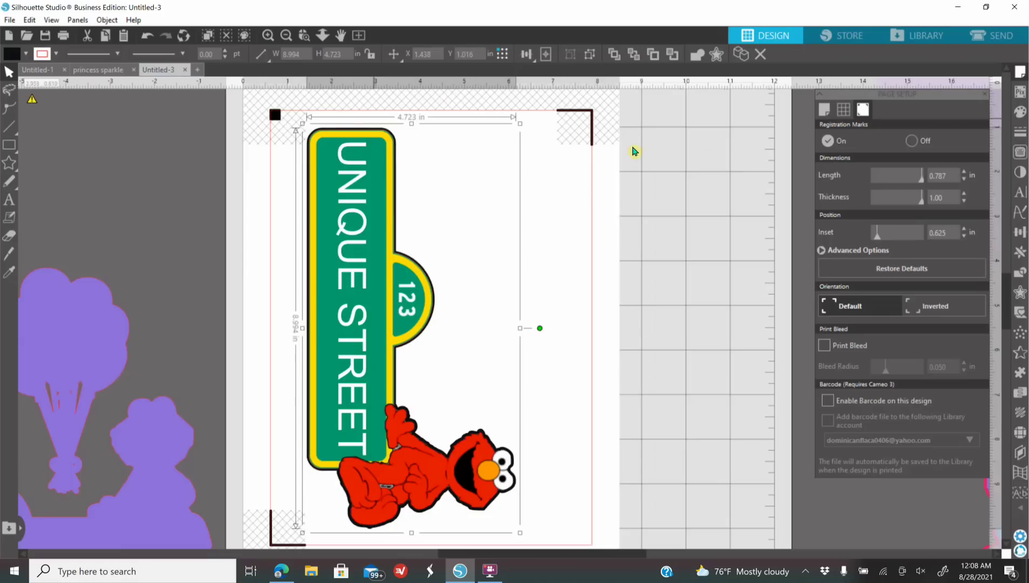
click(285, 37)
click(284, 38)
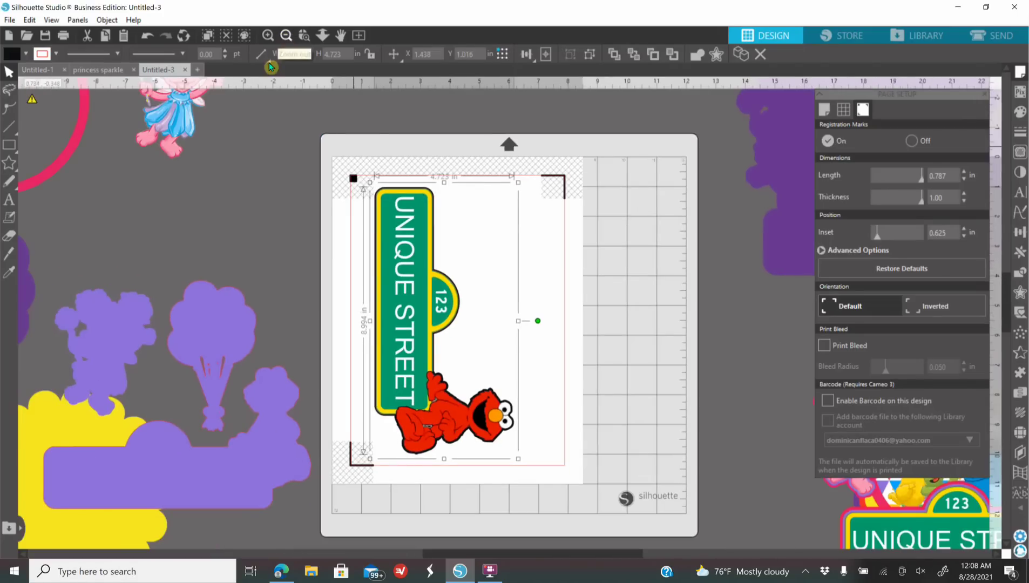
- Move the pink fairy character onto the page beside the sign, and preview the cut lines
drag(174, 132, 470, 218)
click(274, 35)
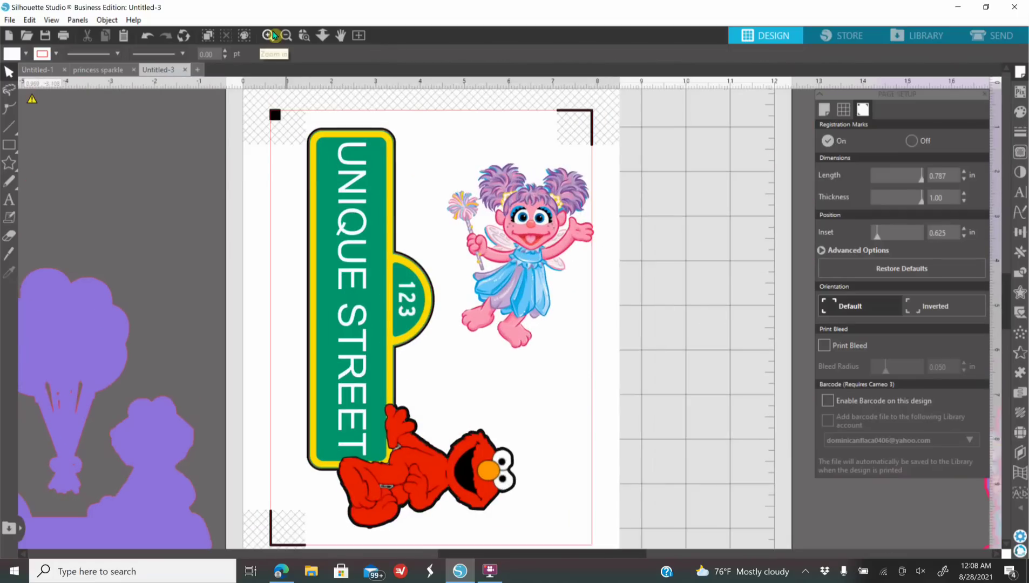
click(462, 230)
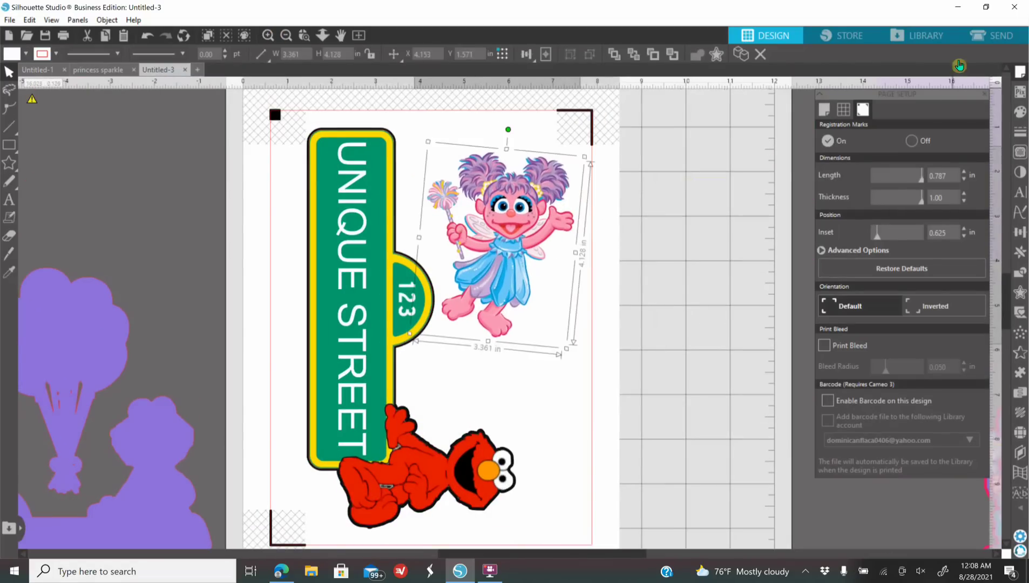
click(988, 36)
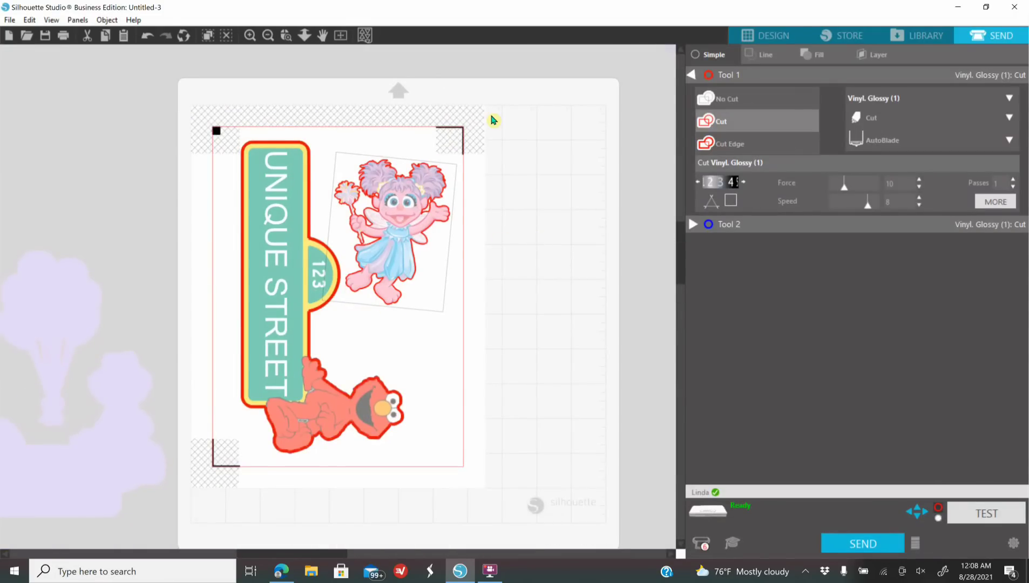
click(778, 38)
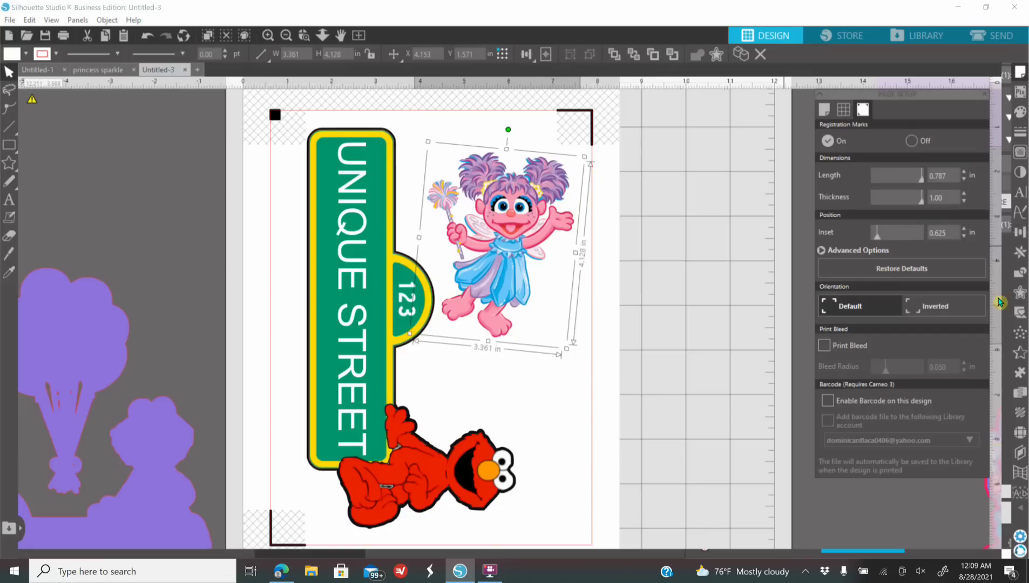
- Create an outer offset of 0.030 in with rounded corners around the pink fairy character
click(1020, 293)
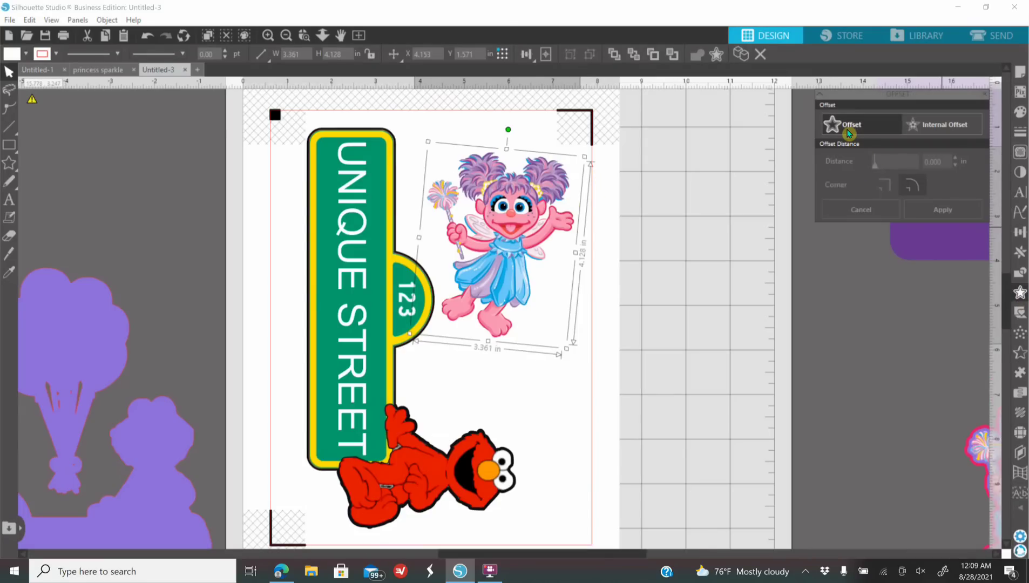
click(850, 134)
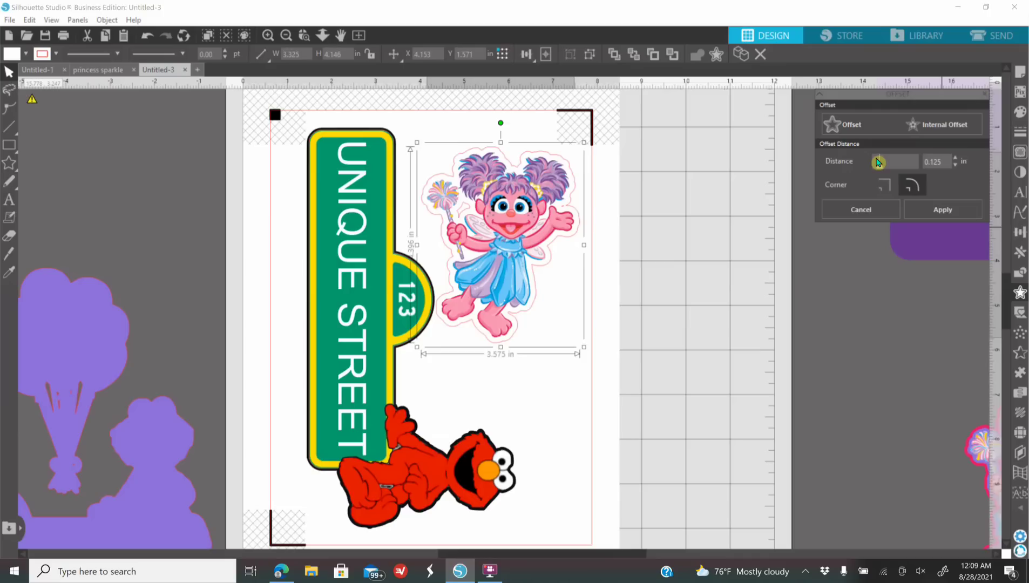
drag(879, 162, 877, 162)
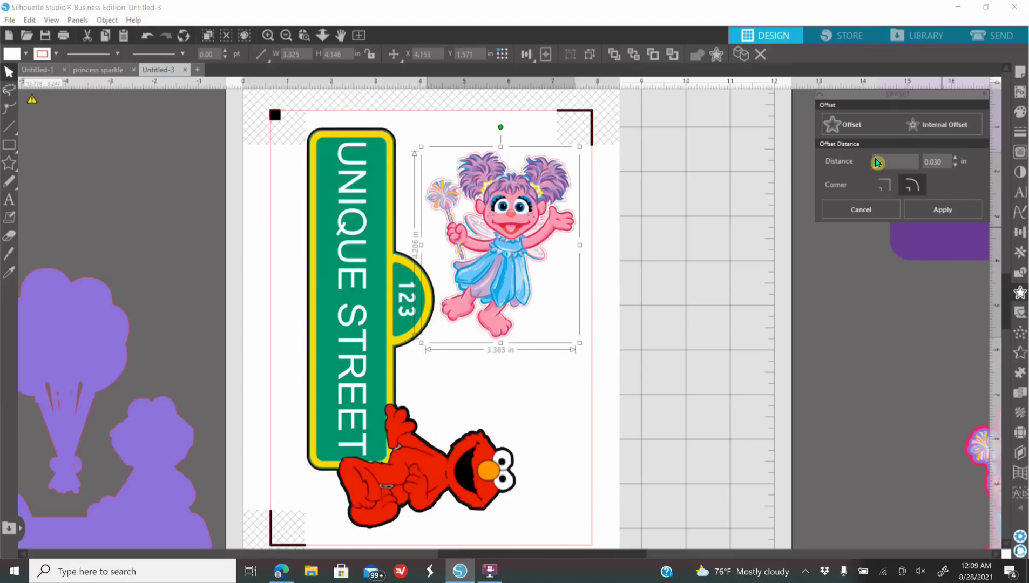
- Fill the fairy's offset with a dark pink sampled from the character's own outline color
click(1020, 112)
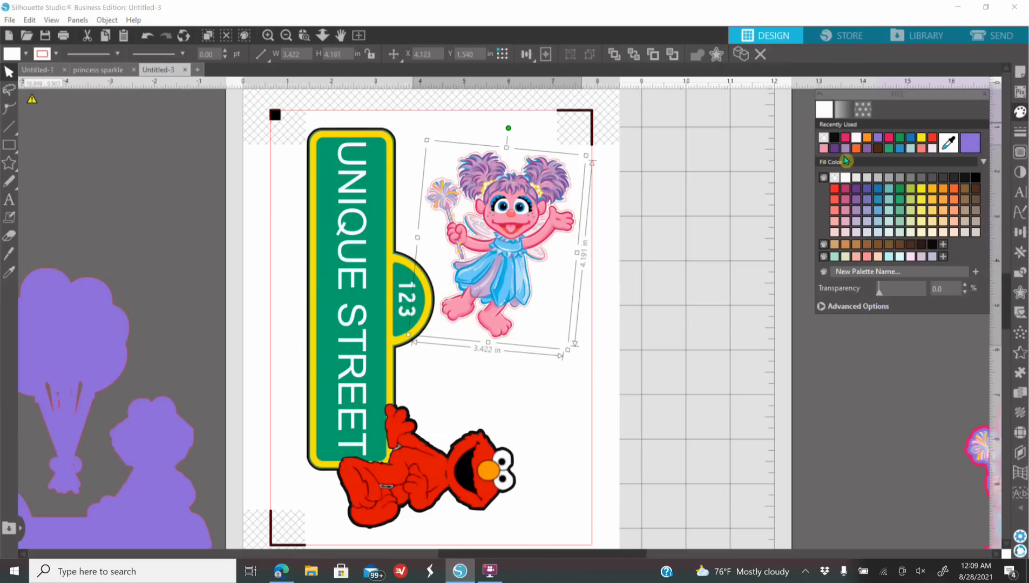
click(269, 36)
click(268, 37)
click(269, 37)
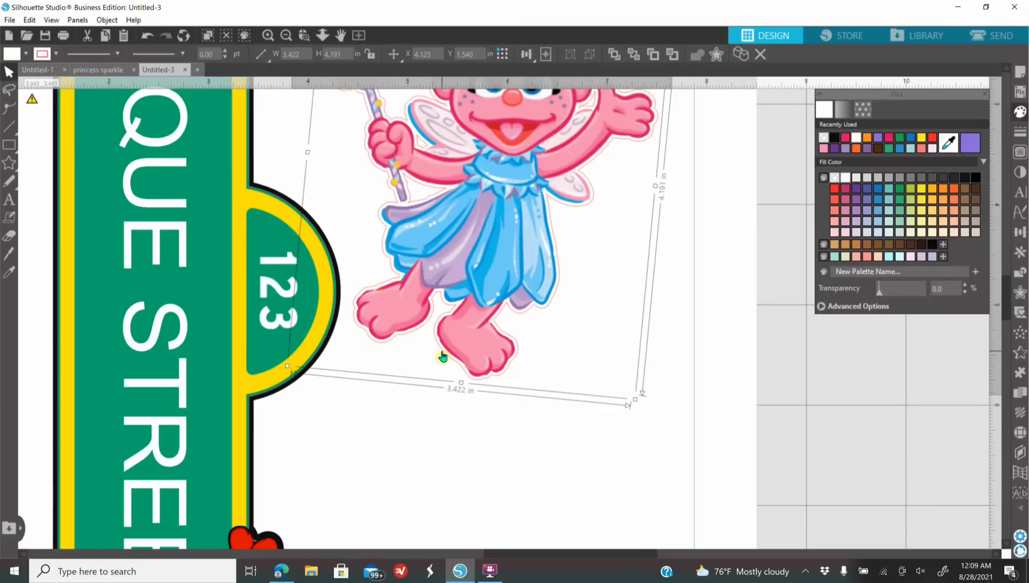
click(950, 143)
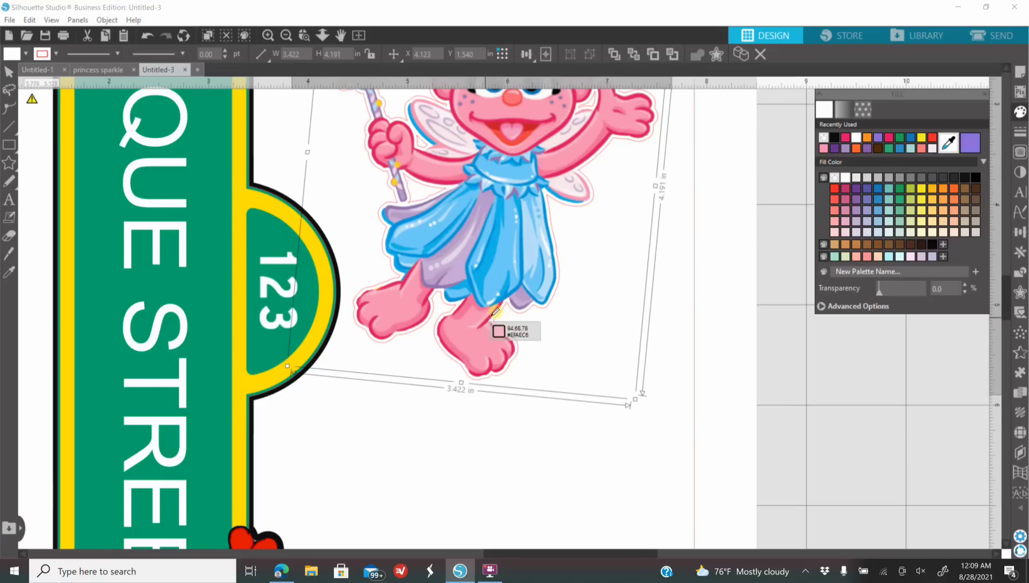
click(498, 311)
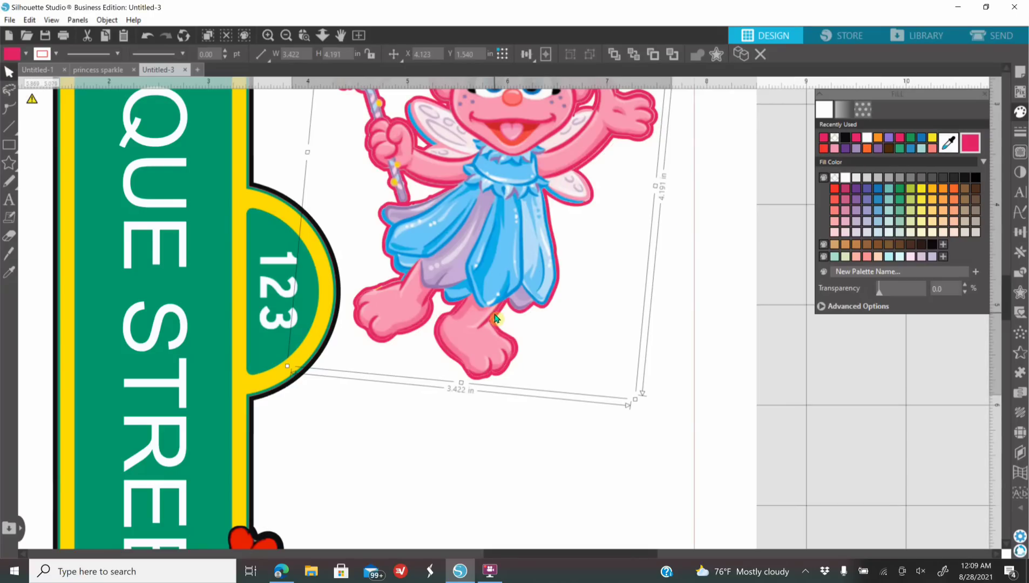
click(287, 38)
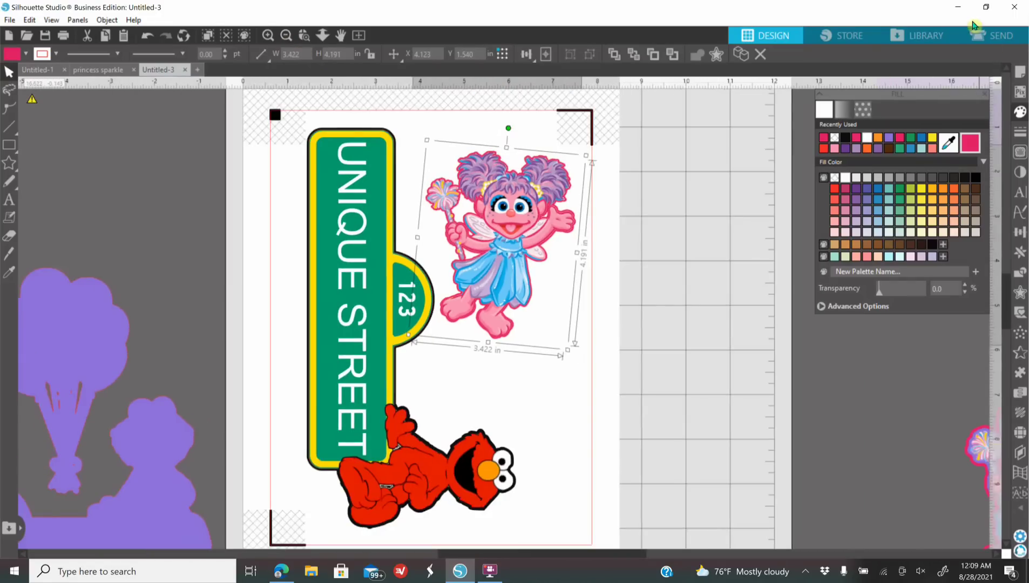
- Set the fairy image to No Cut and its pink offset to Cut in the cut preview
click(992, 36)
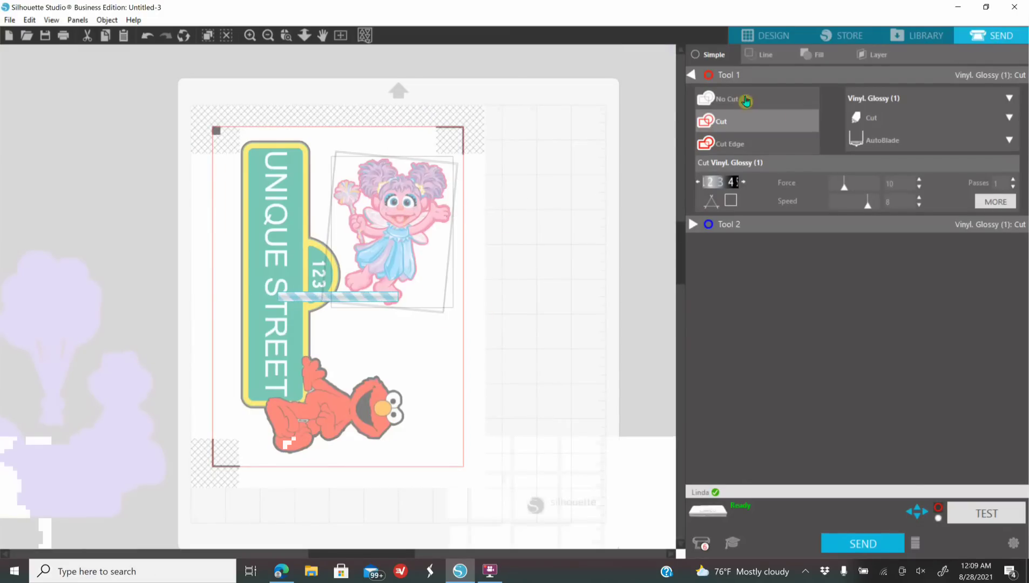
click(727, 99)
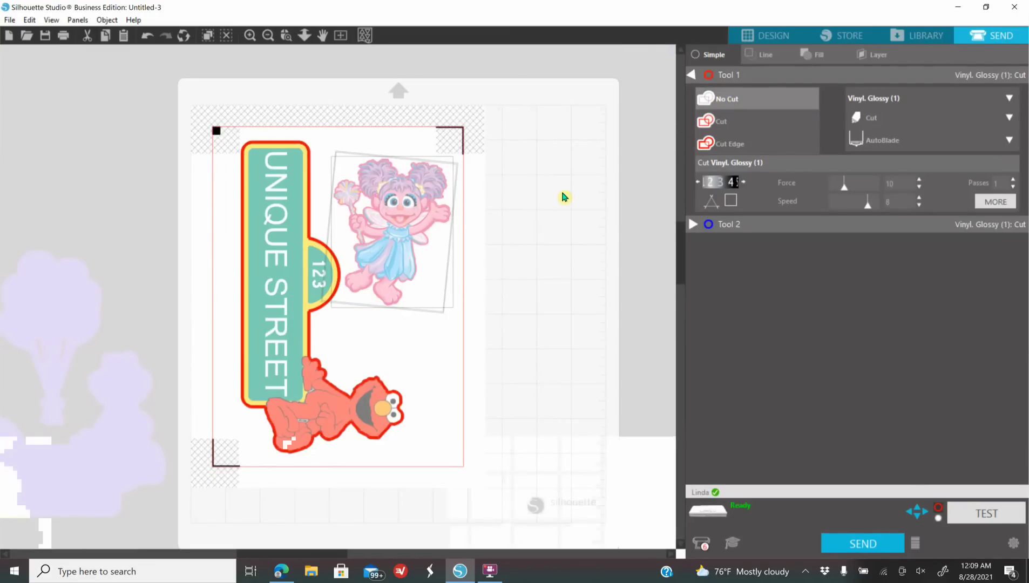
click(406, 242)
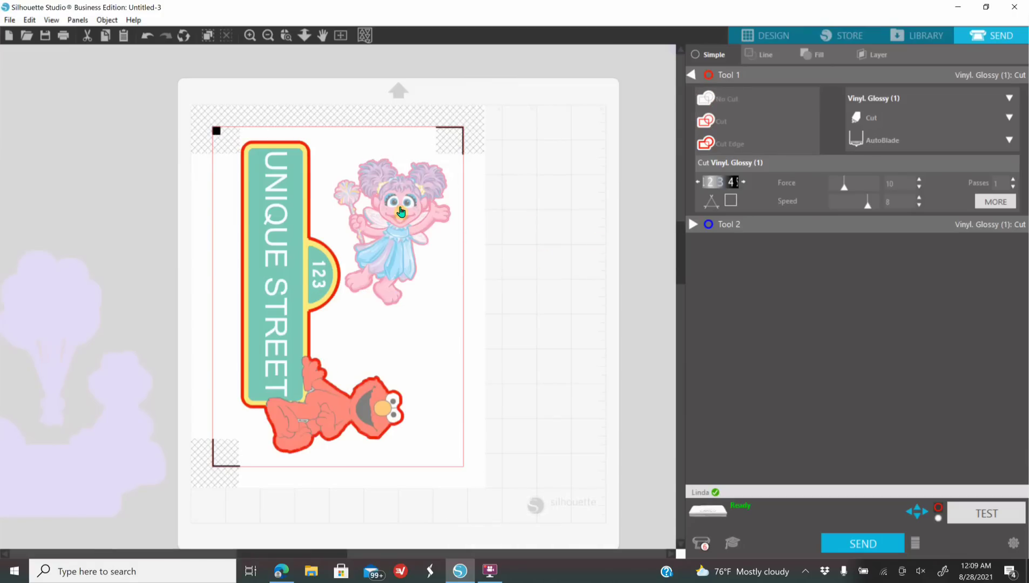
click(400, 212)
click(721, 120)
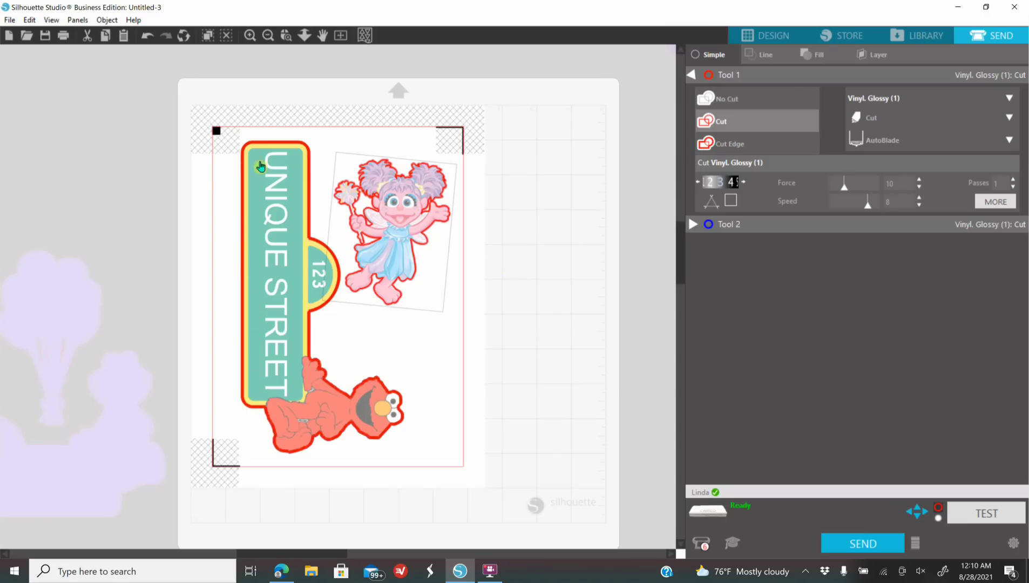
- Group the fairy with its pink offset and move the group about 1 in down the page
click(767, 35)
click(508, 230)
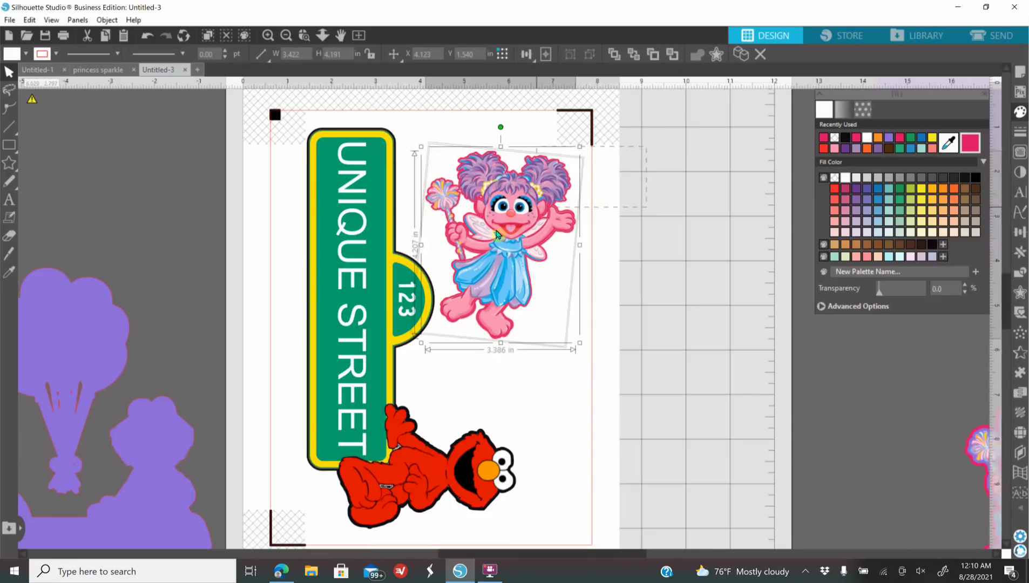
right_click(505, 222)
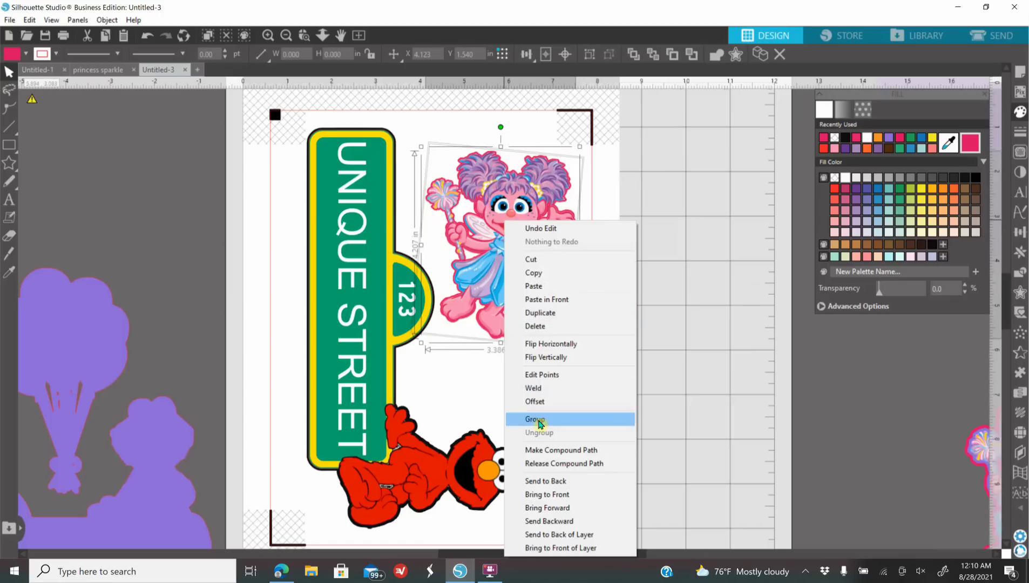
click(536, 419)
drag(518, 214, 518, 258)
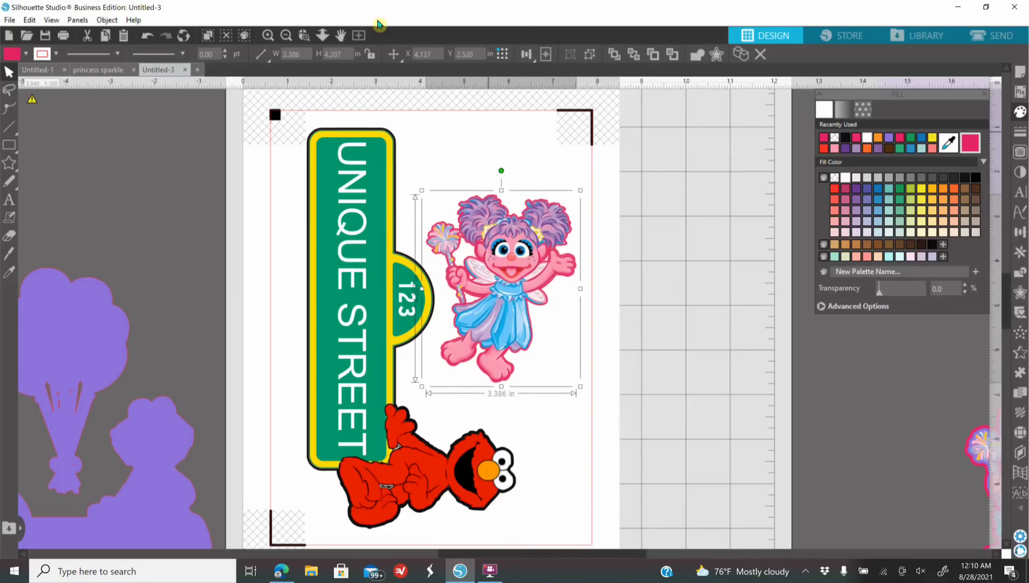
- Move the triangle-patterned circle with the number 2 closer to the mat, and preview the page's cut lines
click(286, 40)
click(287, 39)
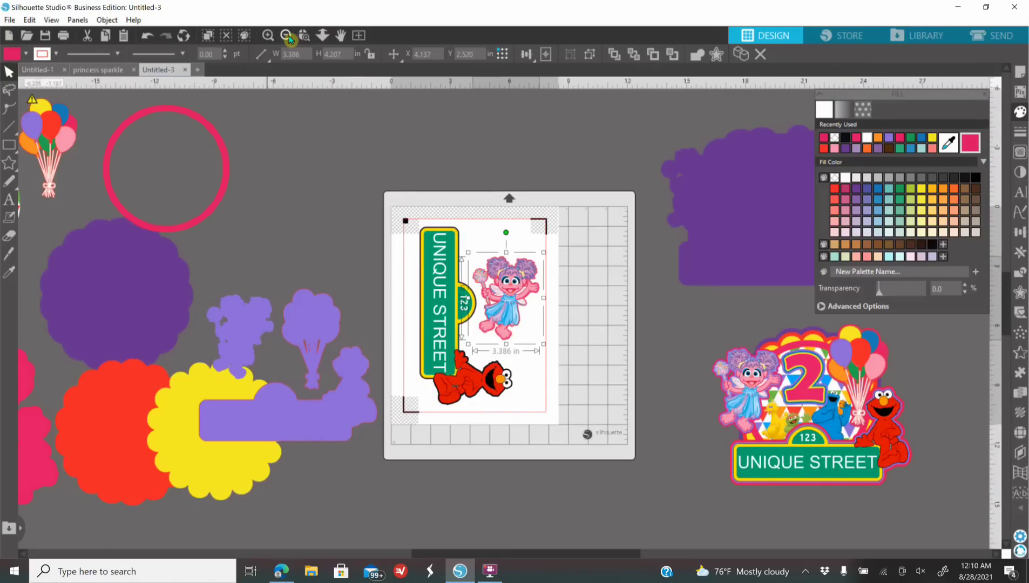
click(286, 35)
drag(208, 241, 376, 199)
click(991, 35)
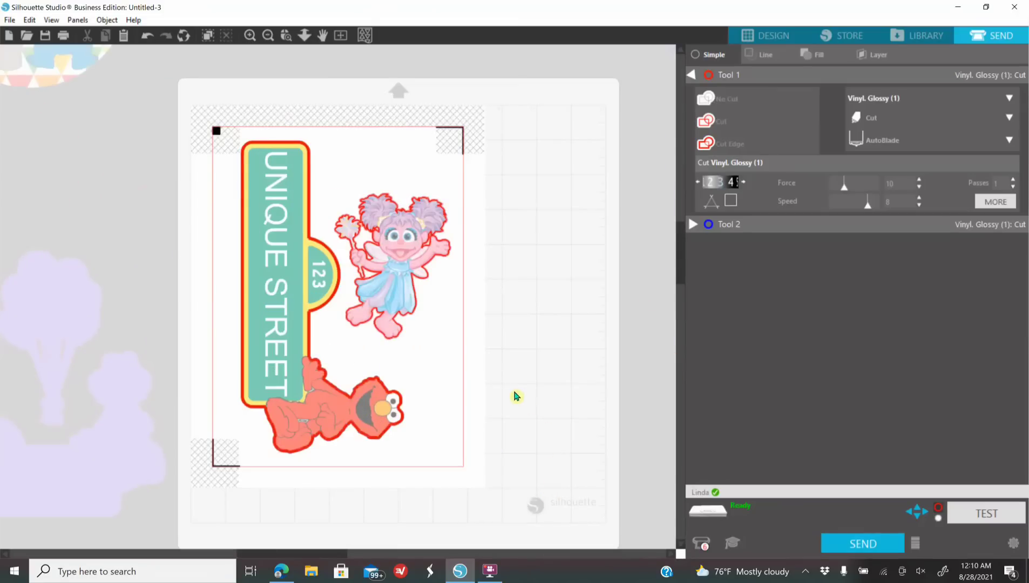
- Examine the print preview and the ET-16600 printer's paper and quality preferences, and close them without printing
click(63, 39)
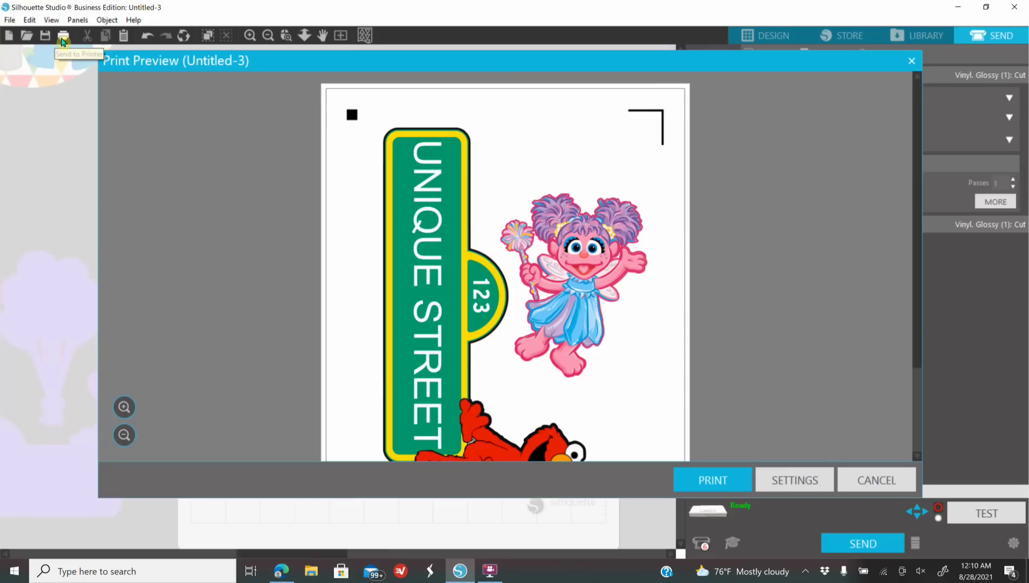
click(699, 482)
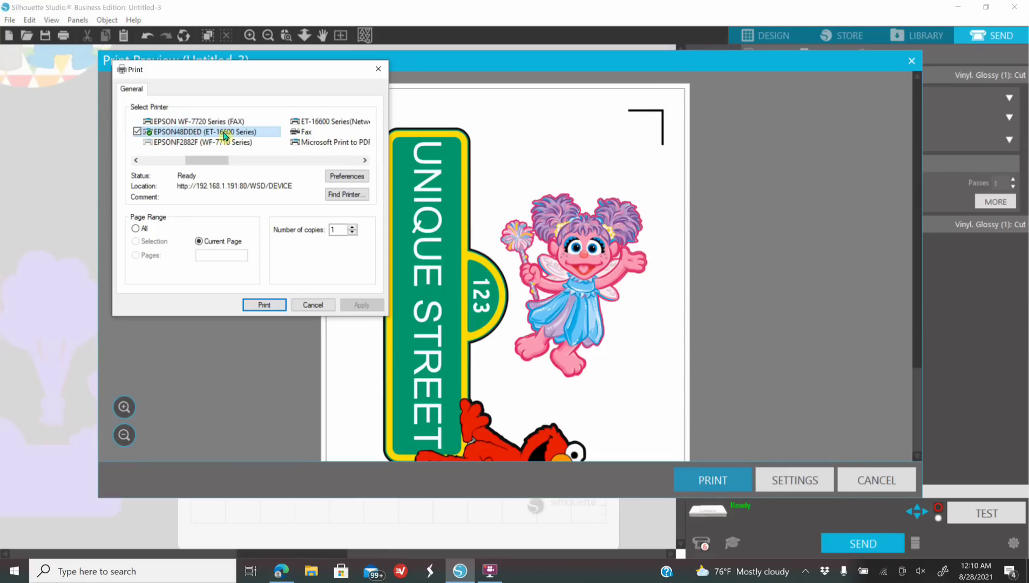
click(347, 177)
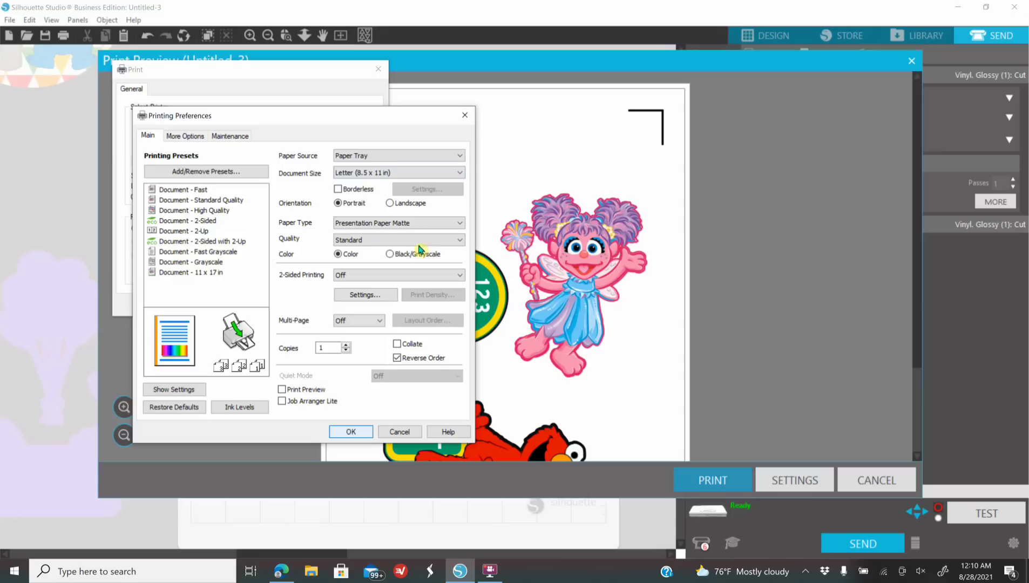
click(464, 115)
click(379, 69)
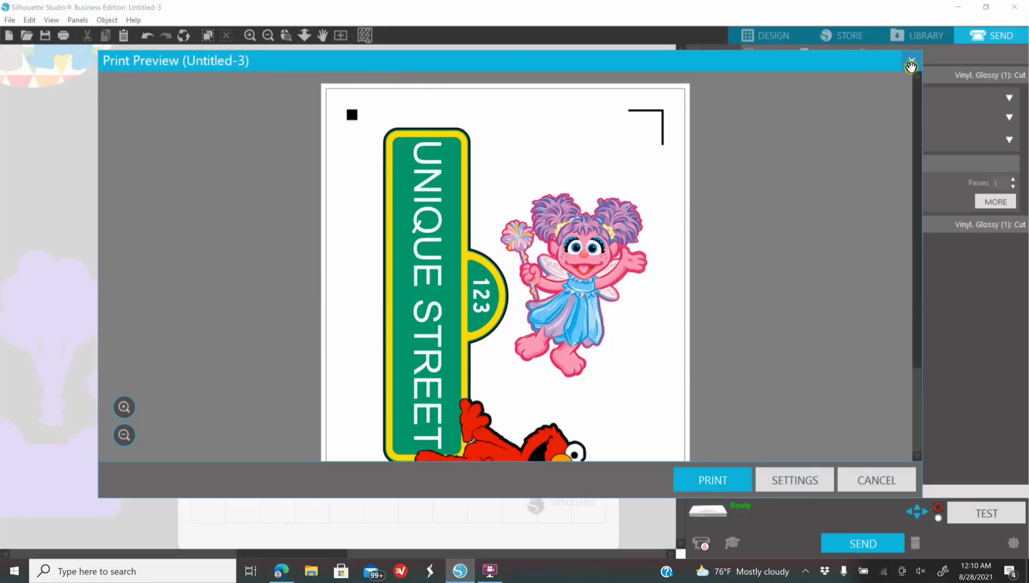
click(913, 62)
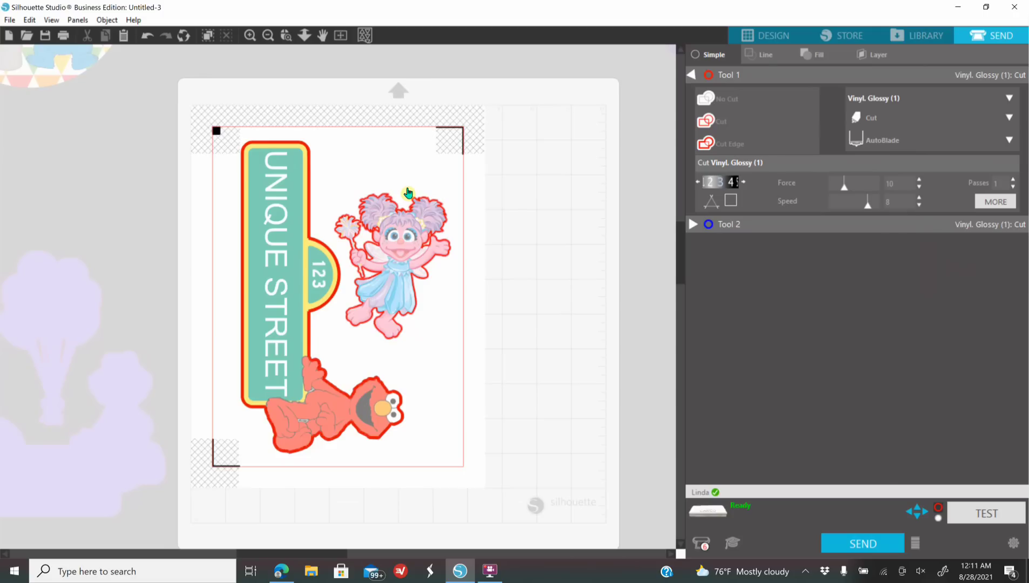
- Change the Vinyl, Glossy cut settings to blade depth 7, force 28 and speed 4, and return to the design
click(743, 185)
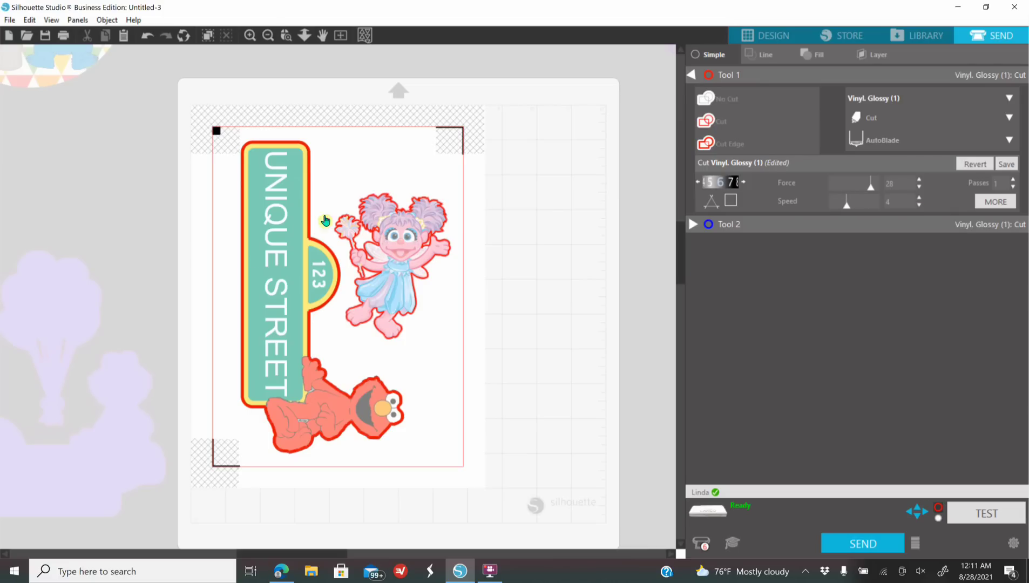
click(770, 45)
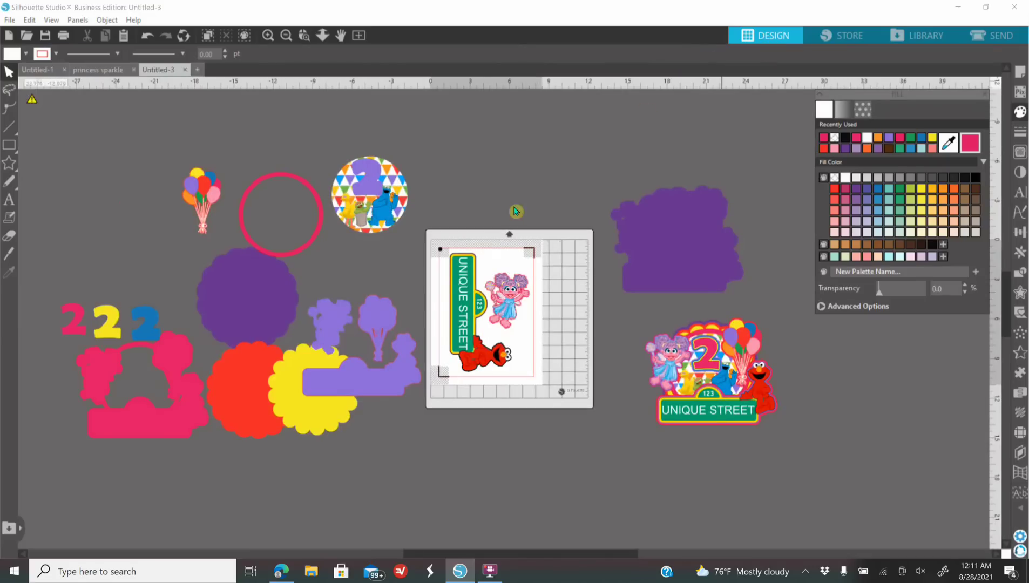
- Move the sign and fairy pieces off the page to the far left, and place the triangle-patterned circle on the page
drag(453, 221, 129, 268)
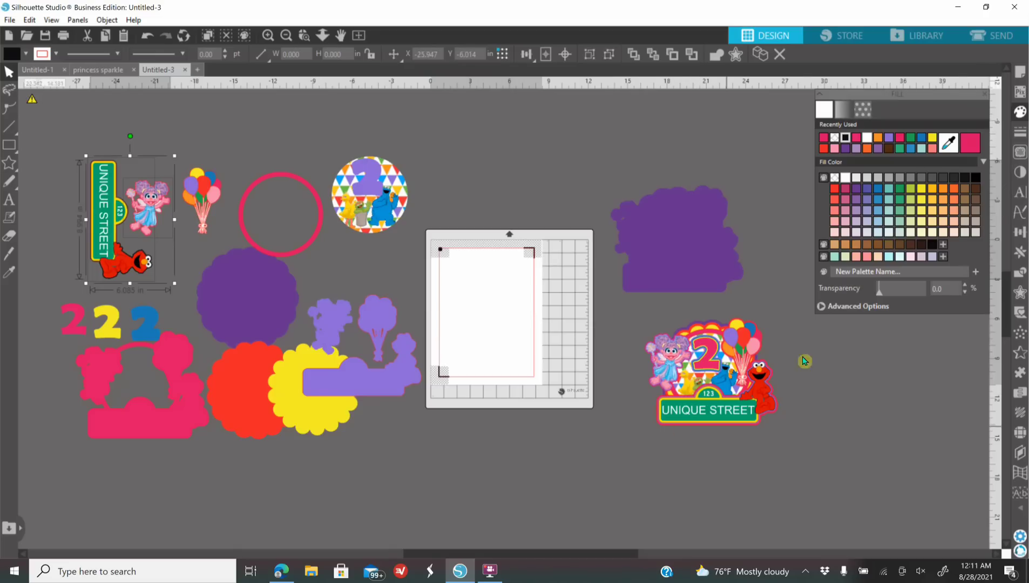
drag(376, 205, 491, 320)
key(Escape)
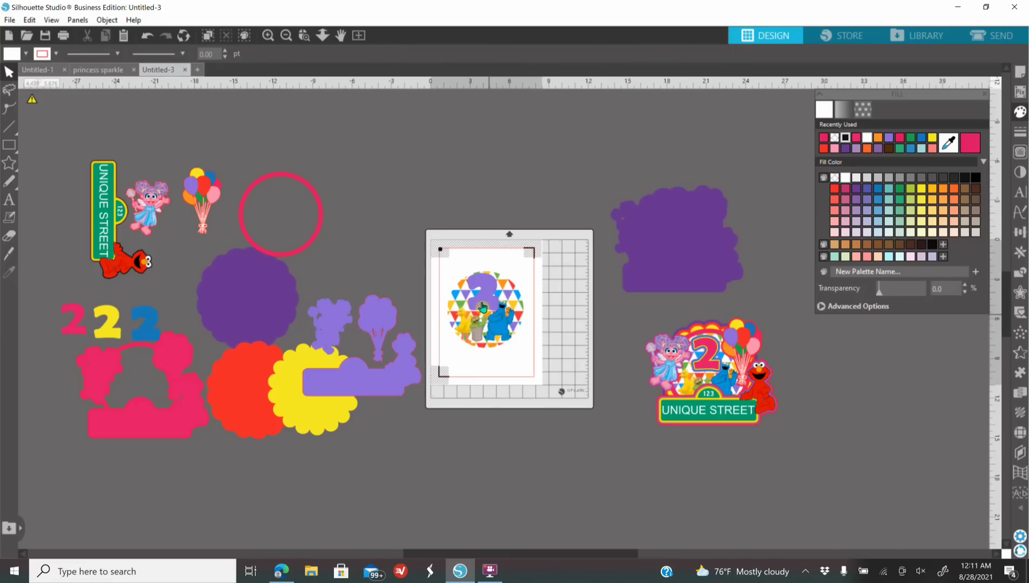
- Turn off the registration marks for the page
click(1023, 76)
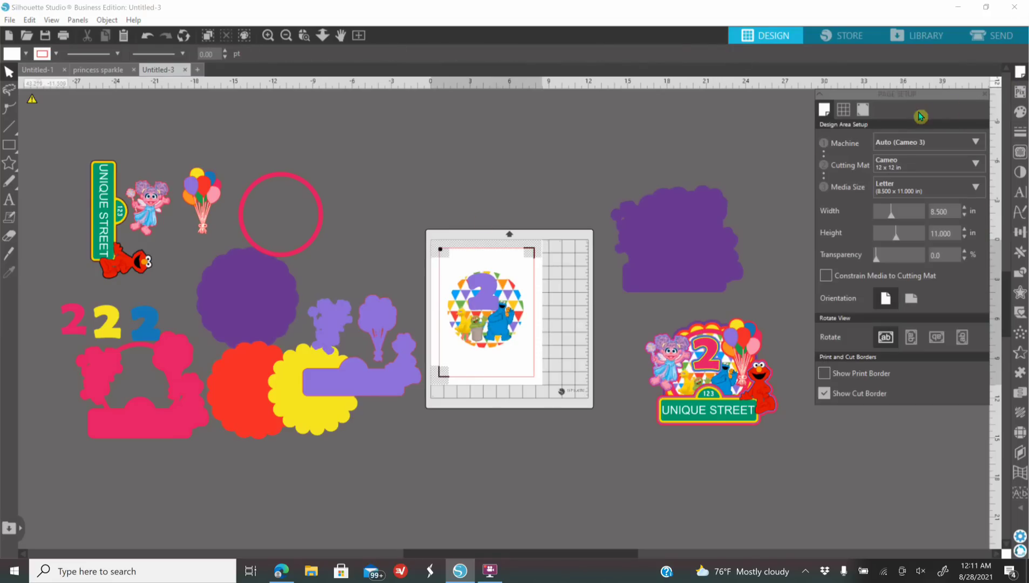
click(863, 109)
click(911, 142)
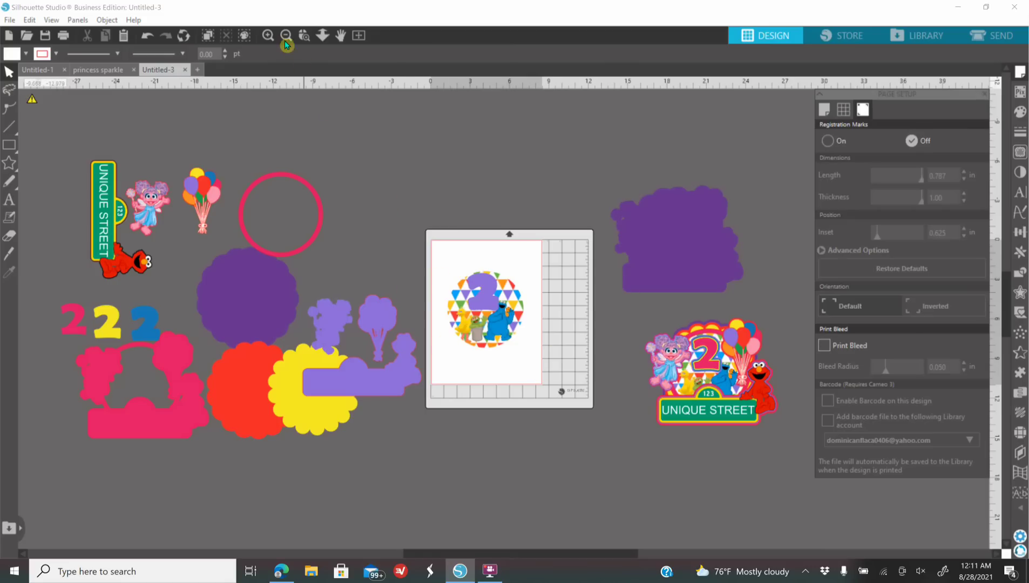
- Give the triangle-patterned circle a black outline with a thickness of 0.25 pt
click(268, 36)
click(268, 36)
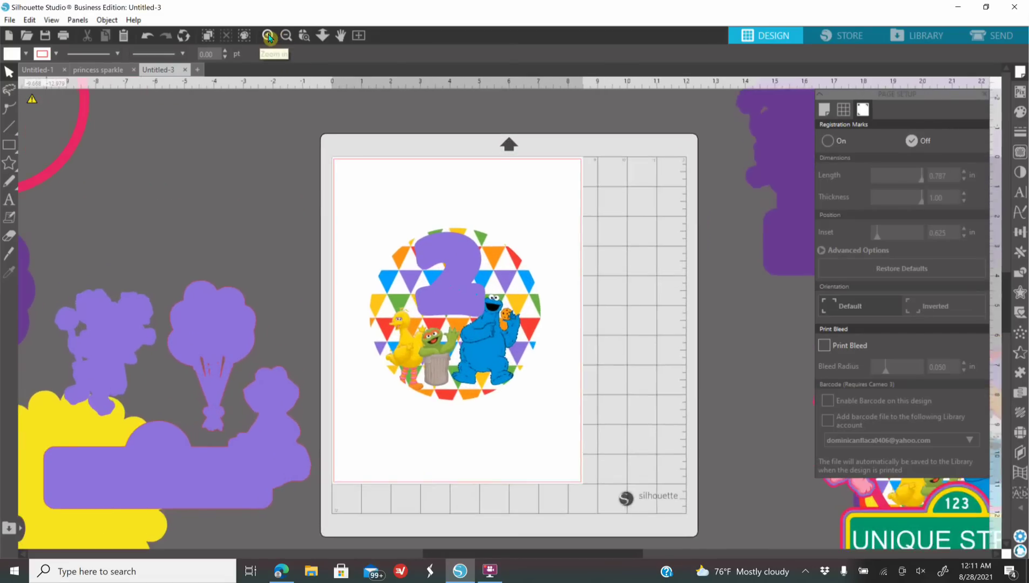
click(268, 36)
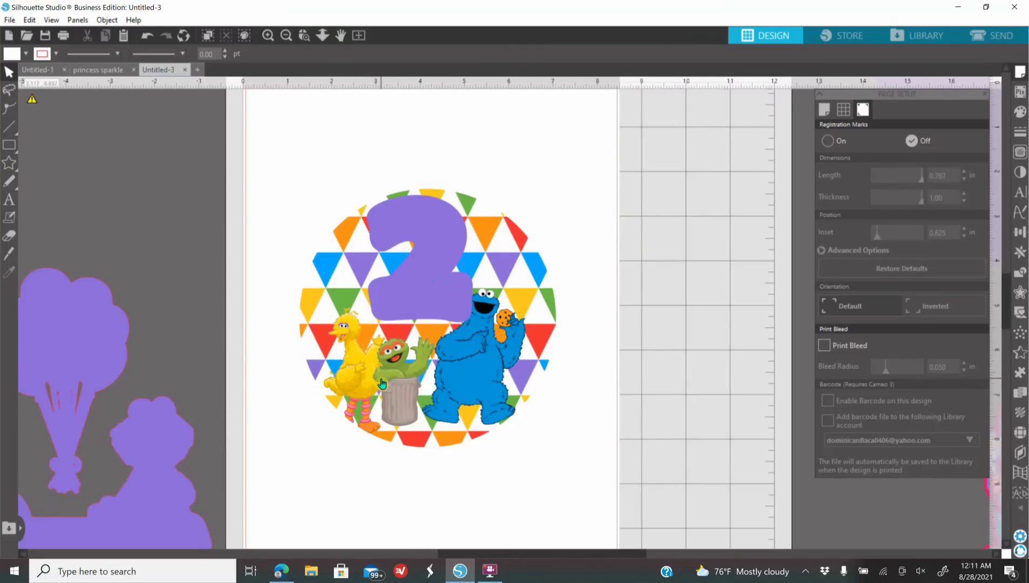
click(497, 266)
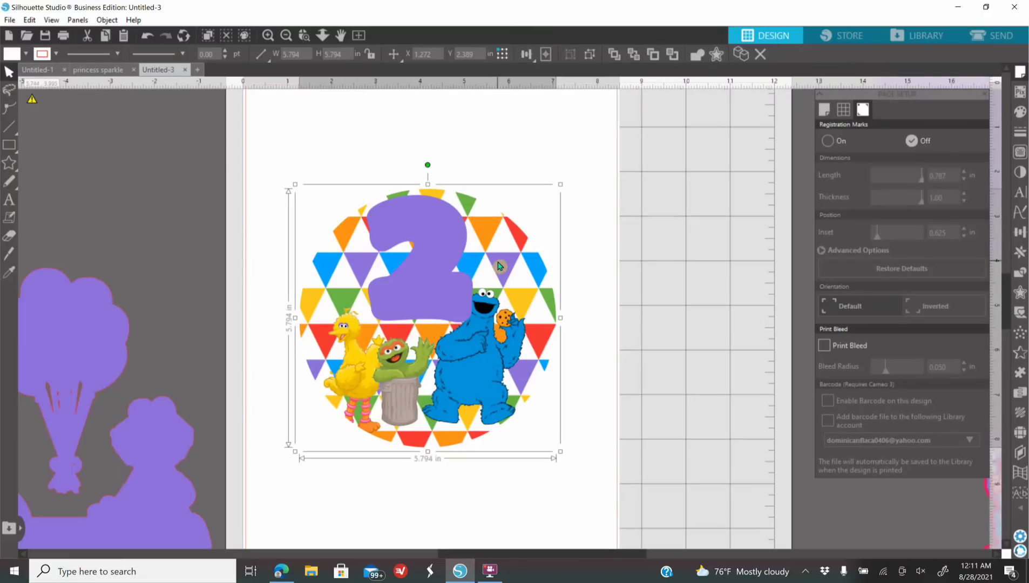
click(1019, 132)
click(844, 110)
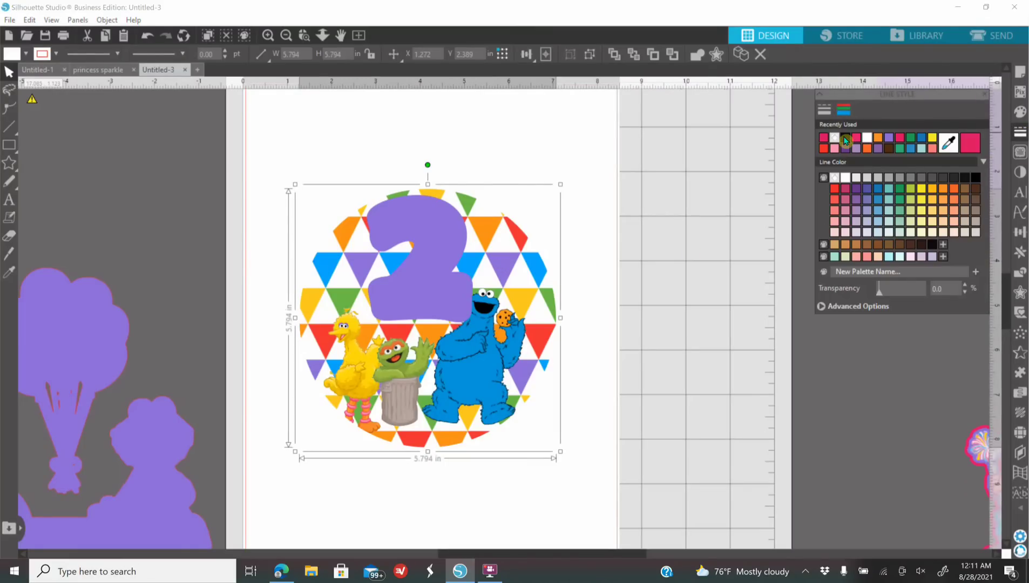
click(846, 140)
click(824, 110)
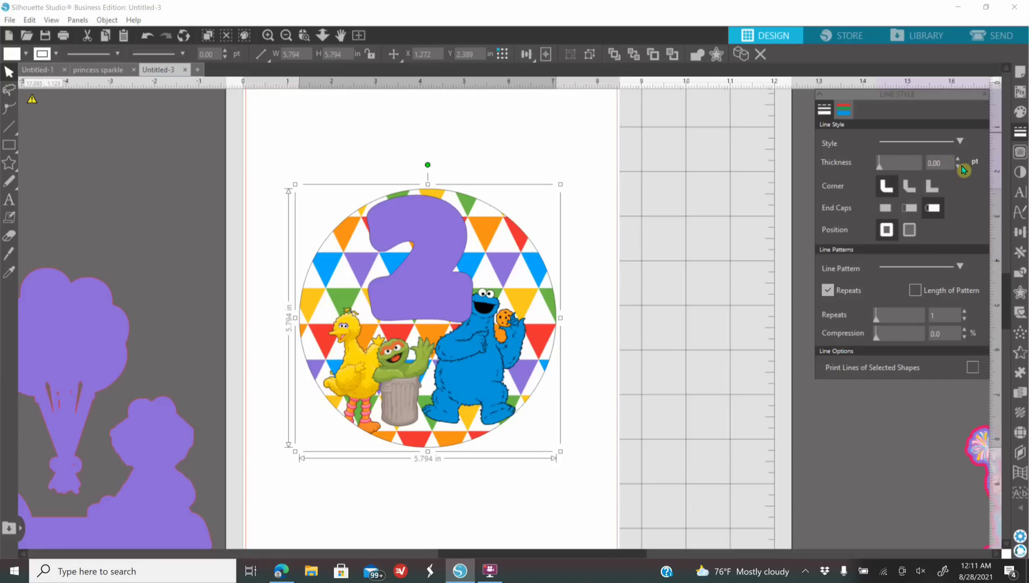
click(959, 160)
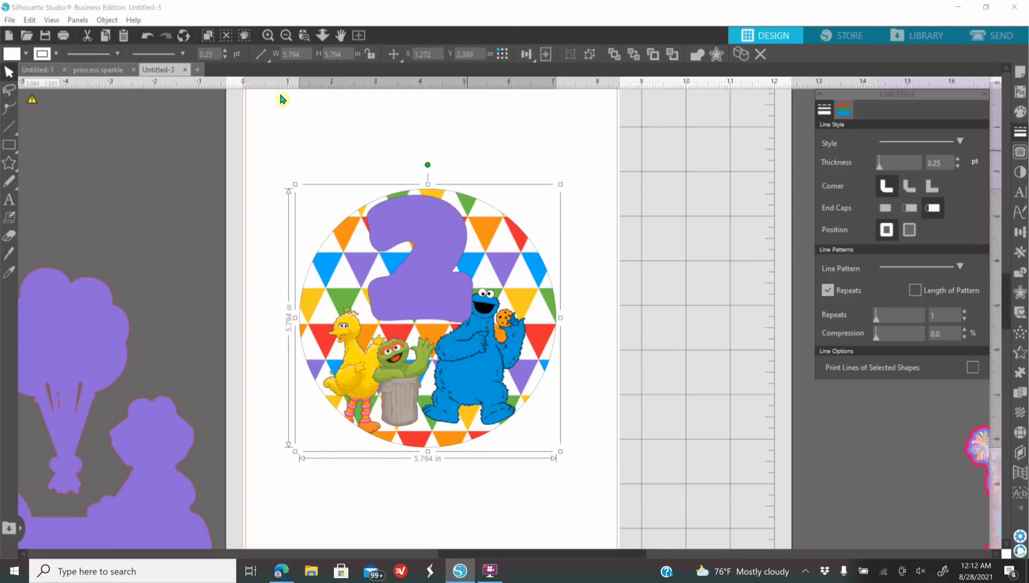
click(286, 35)
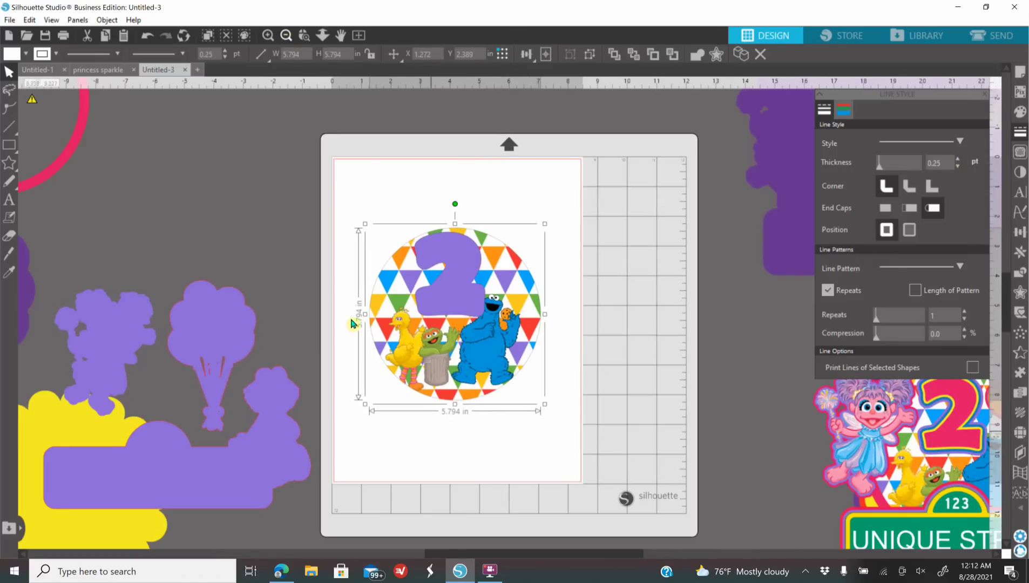
- Preview the triangle-patterned circle's print, and move the circle off the page to the far left beside the sign
click(45, 35)
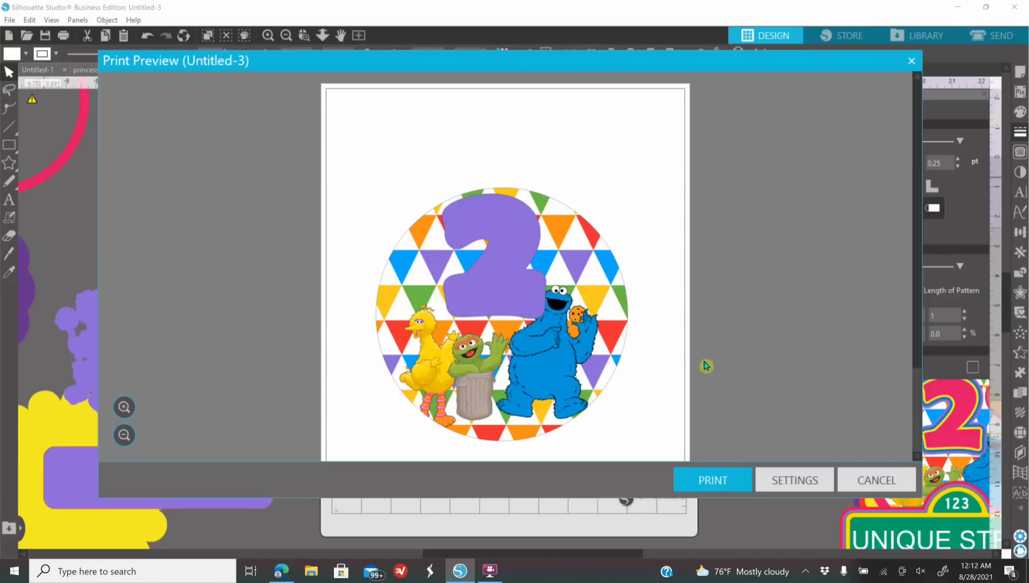
click(913, 63)
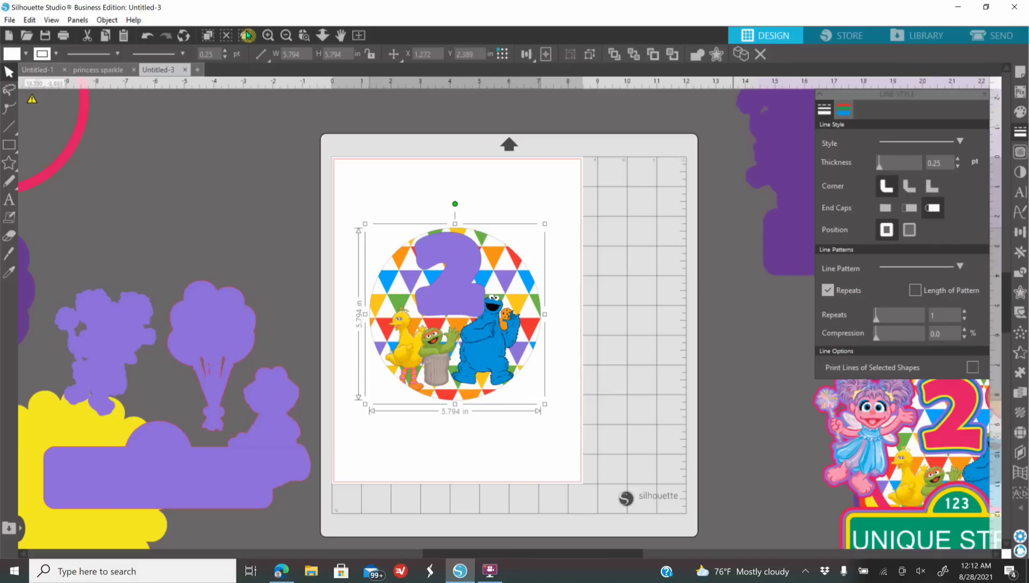
click(287, 36)
click(287, 36)
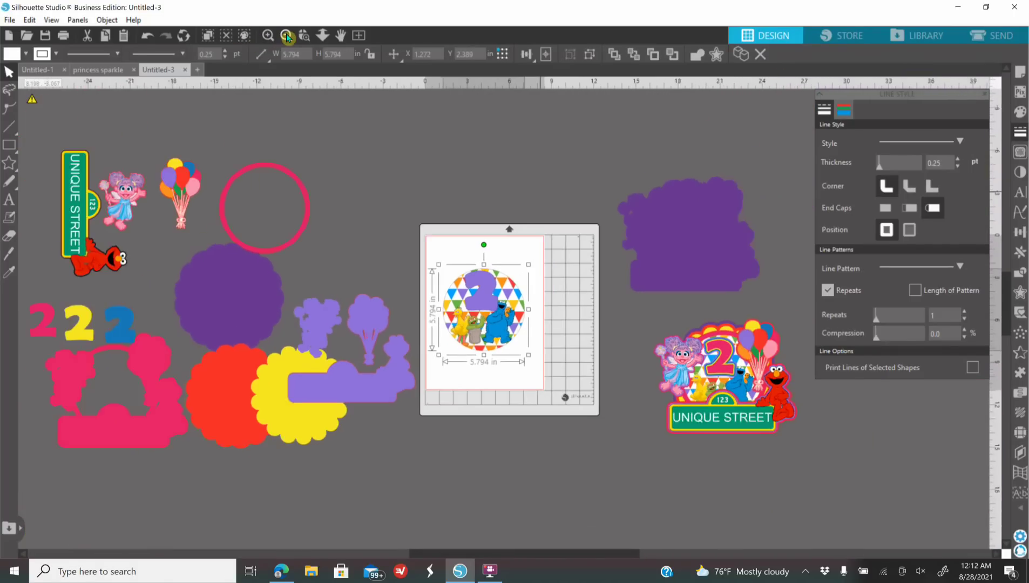
click(287, 36)
drag(489, 324, 63, 211)
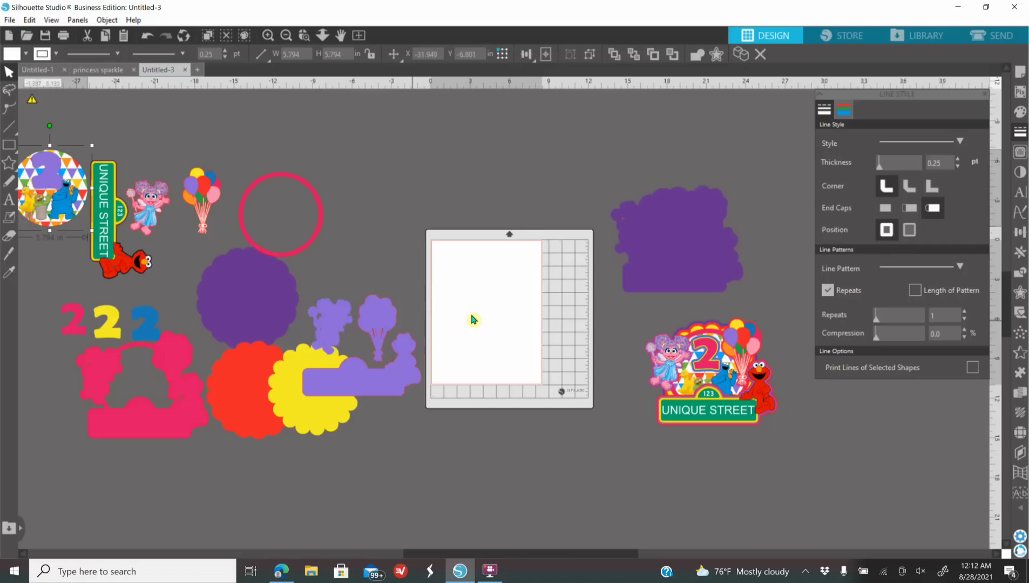
- Place the dark purple topper silhouette on the page and flip it horizontally
drag(634, 227, 456, 348)
click(499, 363)
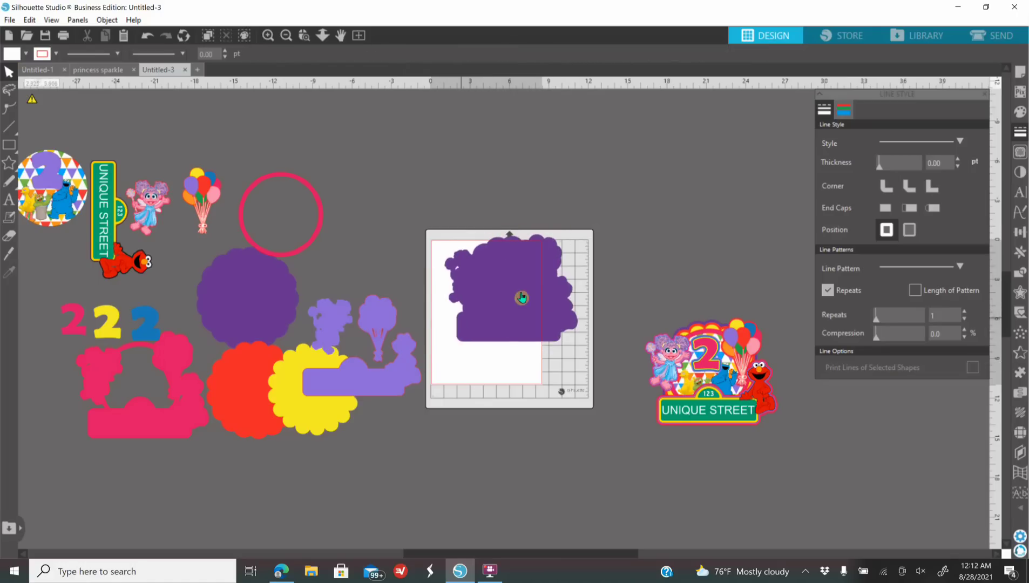
click(556, 303)
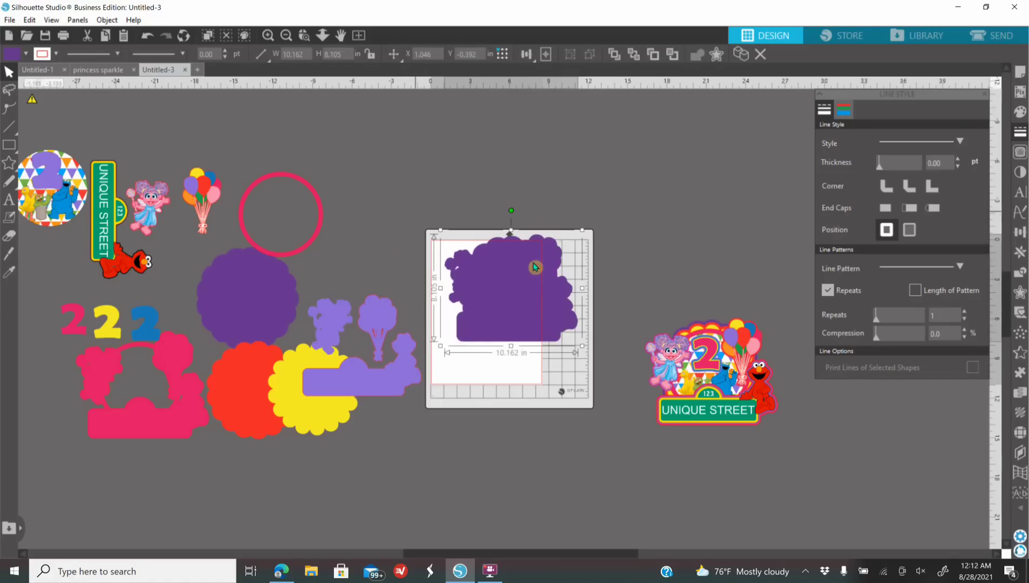
mouse_move(504, 296)
mouse_down()
mouse_move(533, 262)
mouse_move(501, 297)
mouse_up()
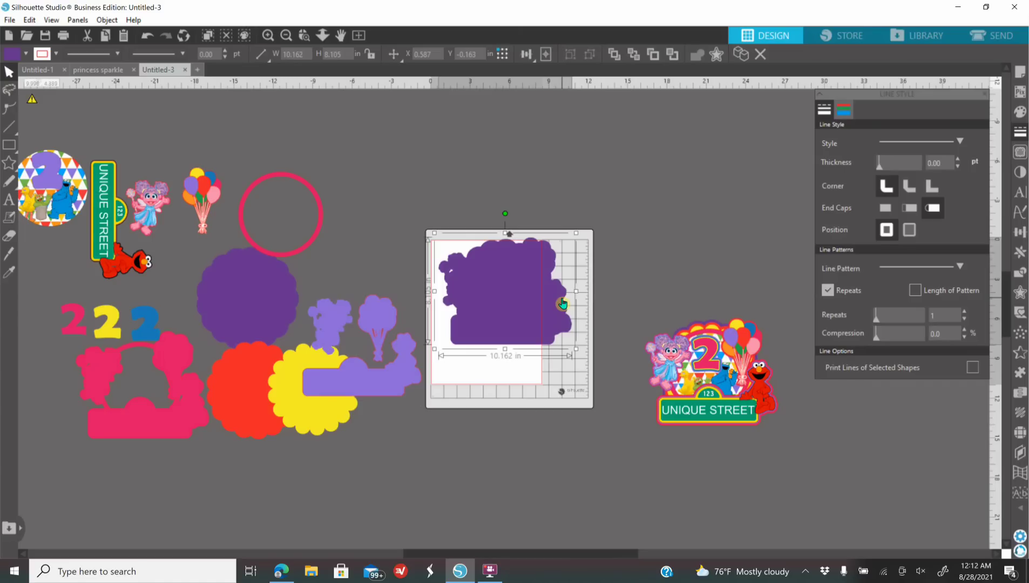
right_click(509, 302)
click(556, 359)
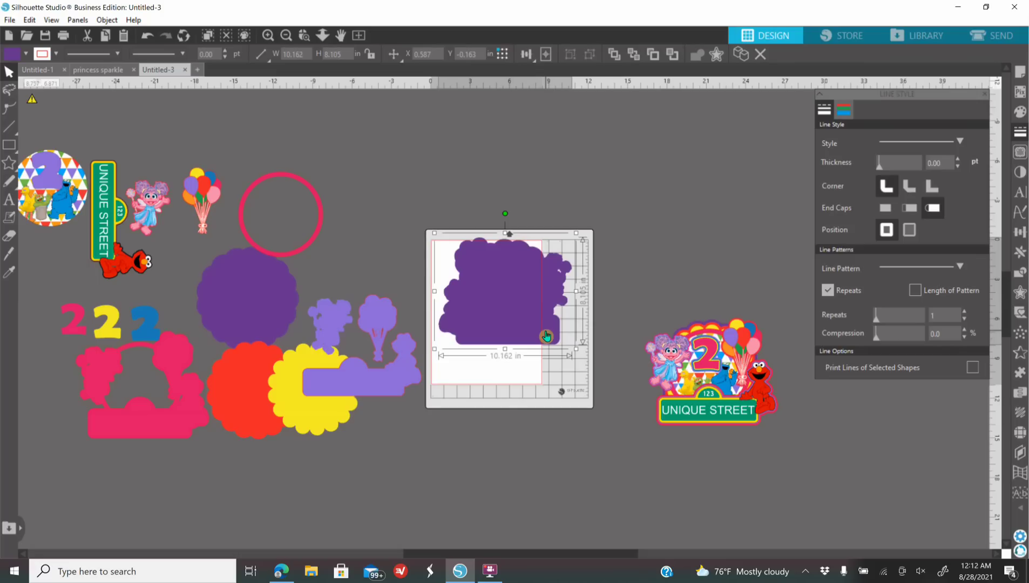
- Set the media size to 12x12 and shift the dark purple silhouette down to sit centrally on the page
click(1020, 72)
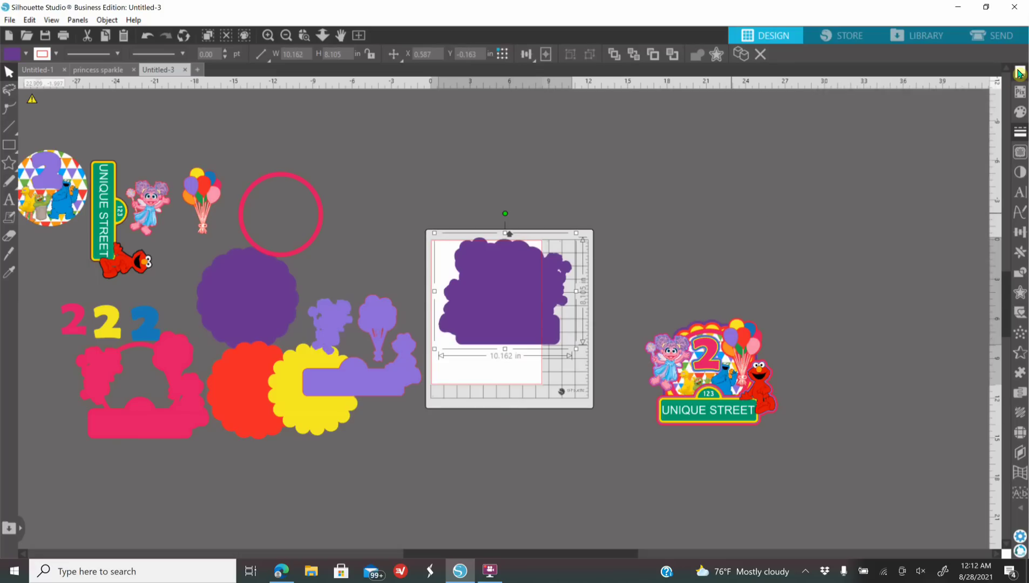
click(929, 194)
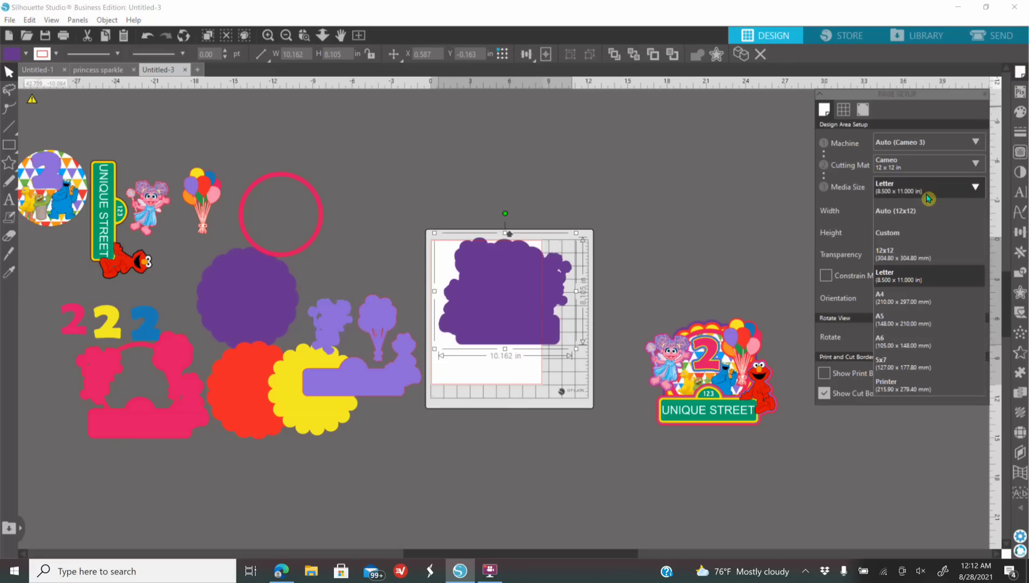
click(901, 221)
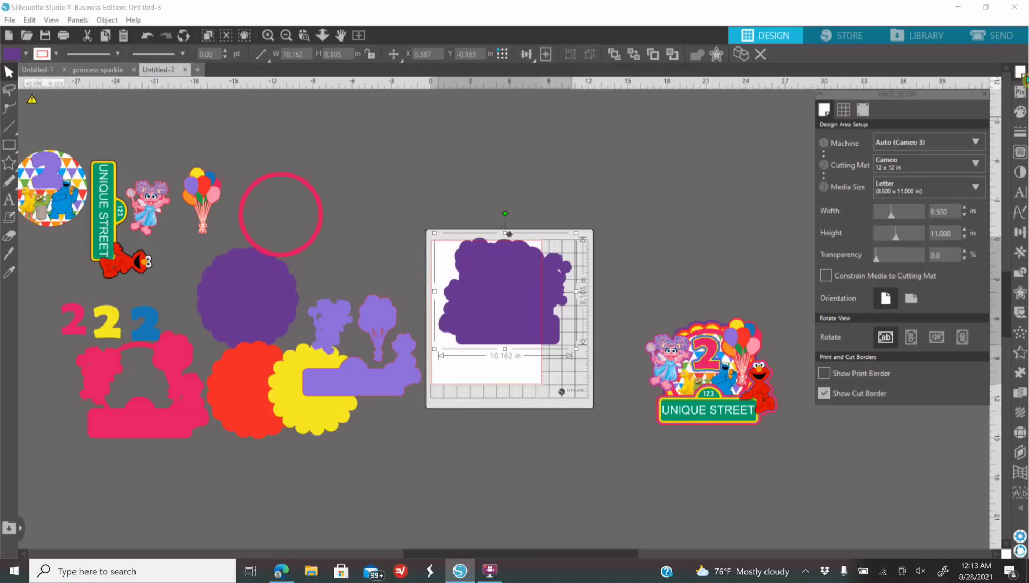
click(922, 192)
click(896, 254)
drag(502, 302, 499, 318)
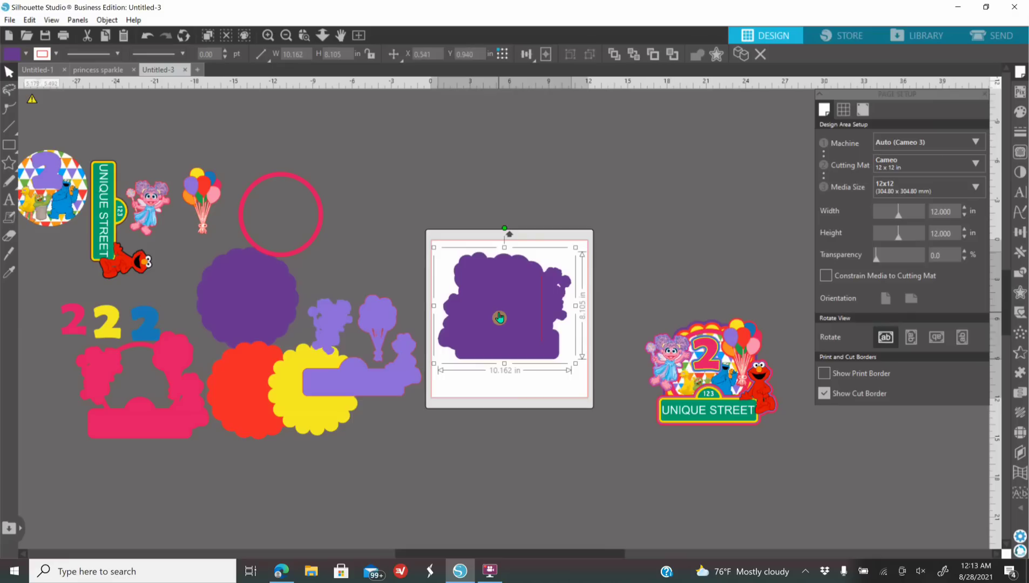
- Set the media size to Letter and rotate the dark purple silhouette a quarter turn to fit the page
click(929, 190)
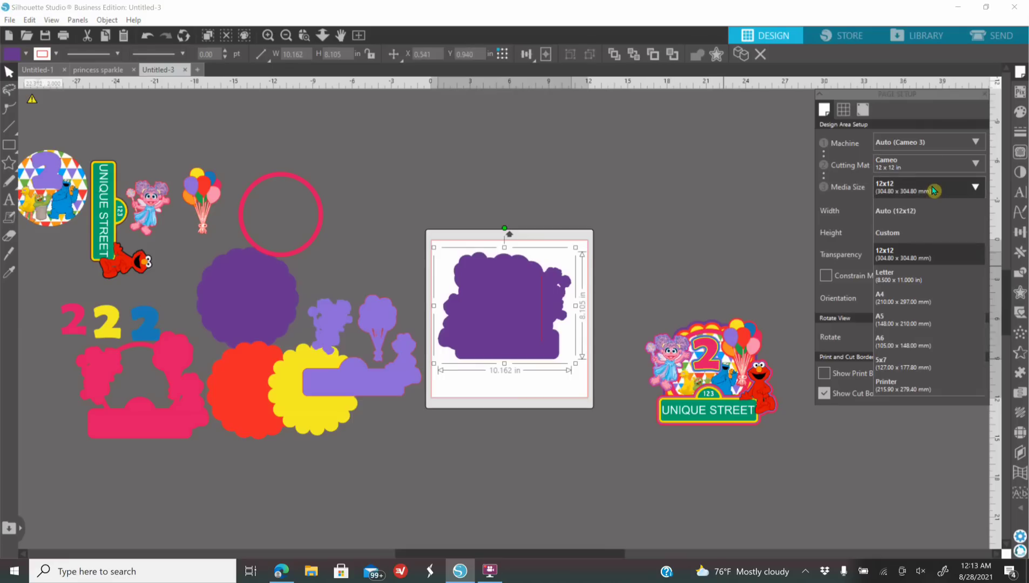
click(910, 286)
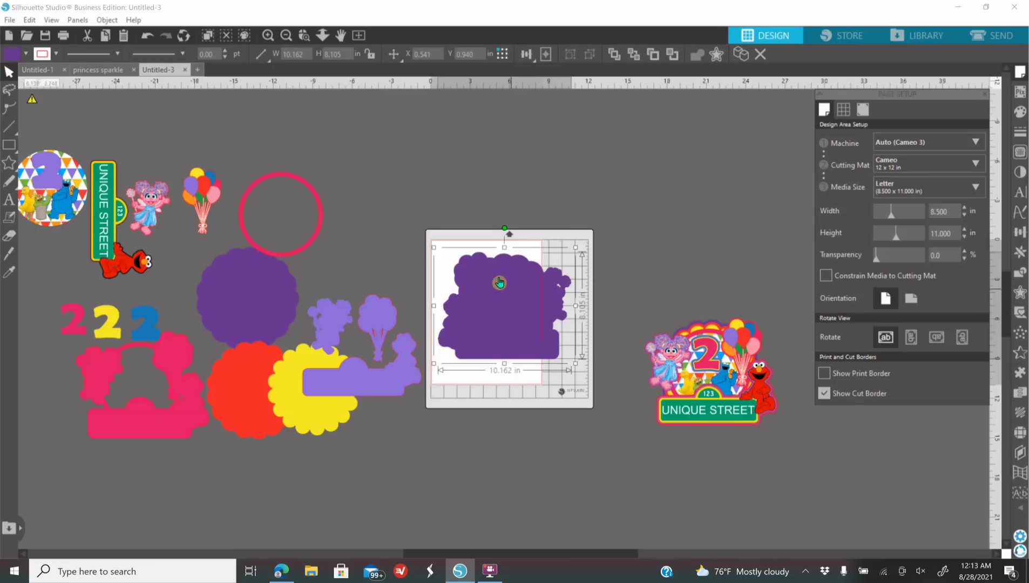
drag(505, 228, 502, 322)
click(664, 247)
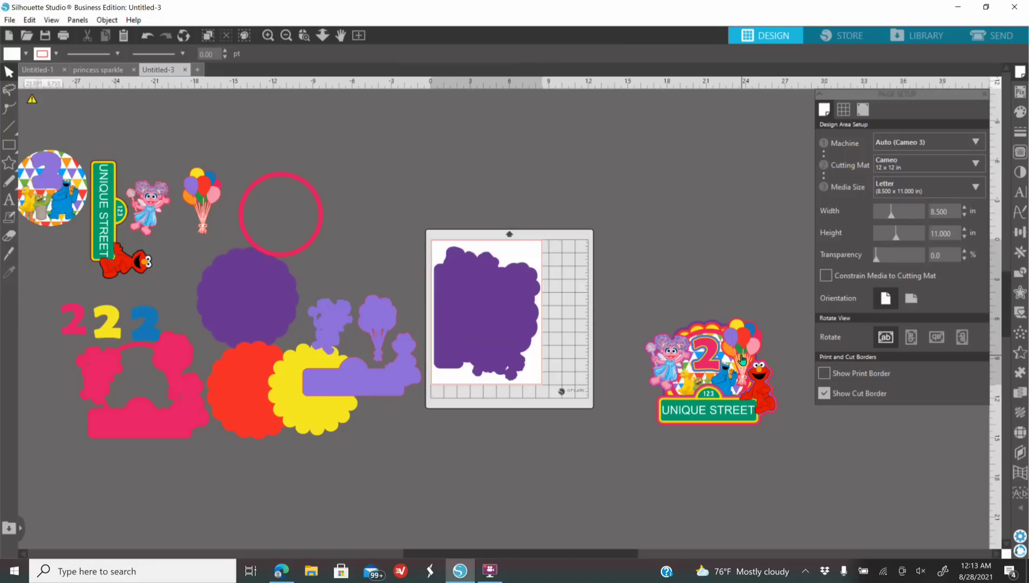
- Check the dark purple silhouette's cut lines in the send view and return to the design
mouse_move(501, 574)
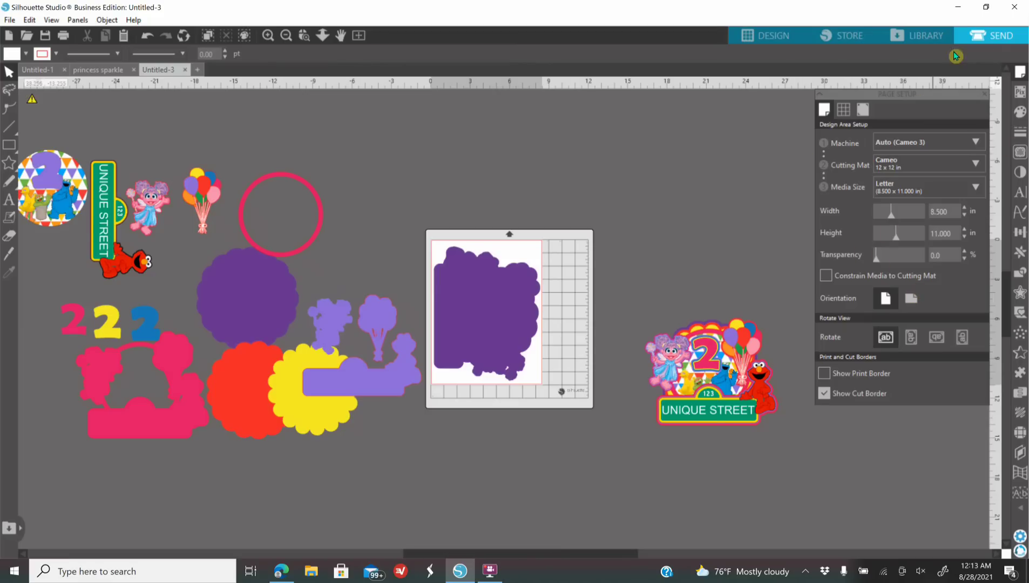
click(996, 37)
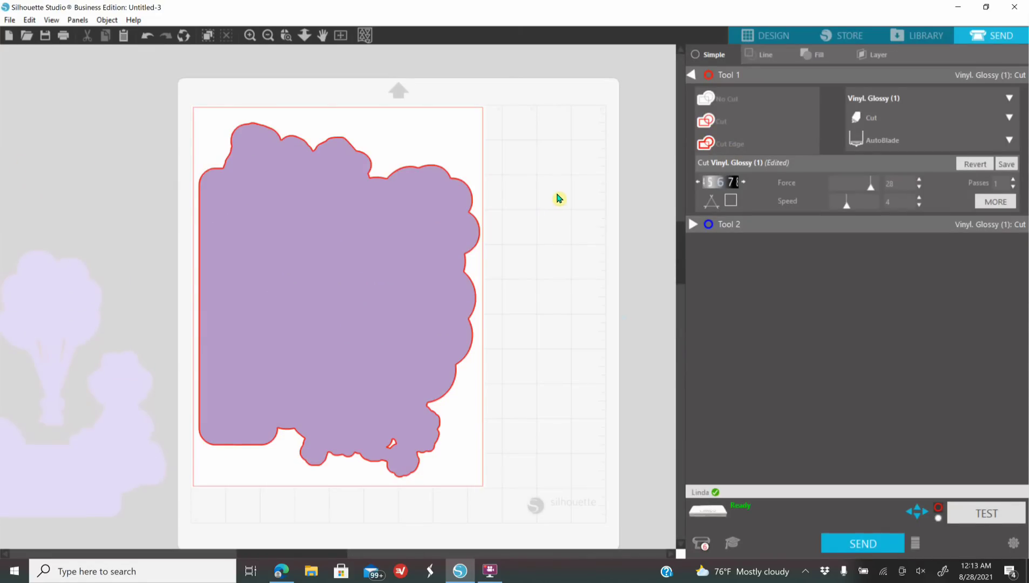
click(762, 36)
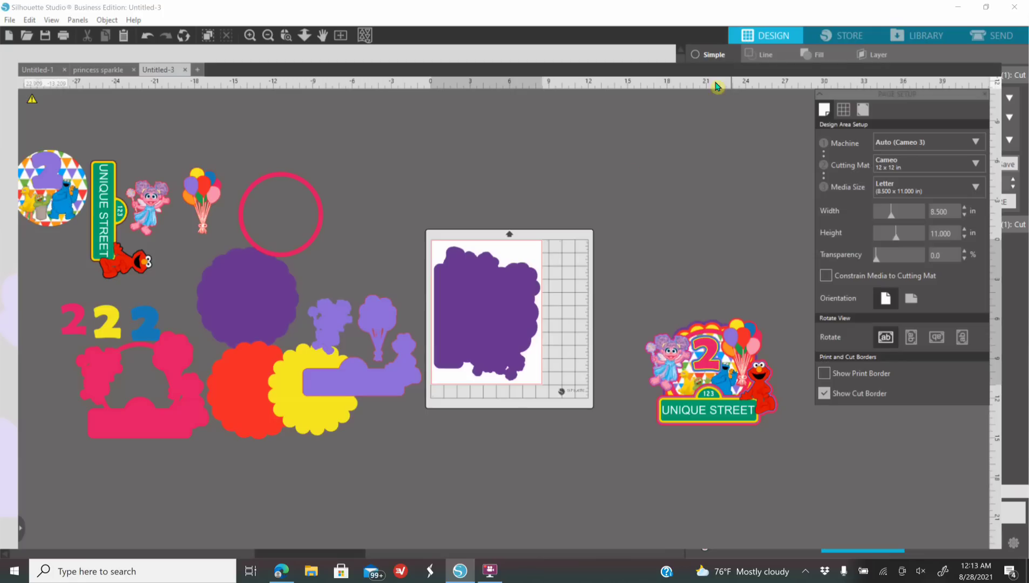
- Flip the dark purple silhouette horizontally, and replace it on the page with the light purple sign silhouette
click(492, 320)
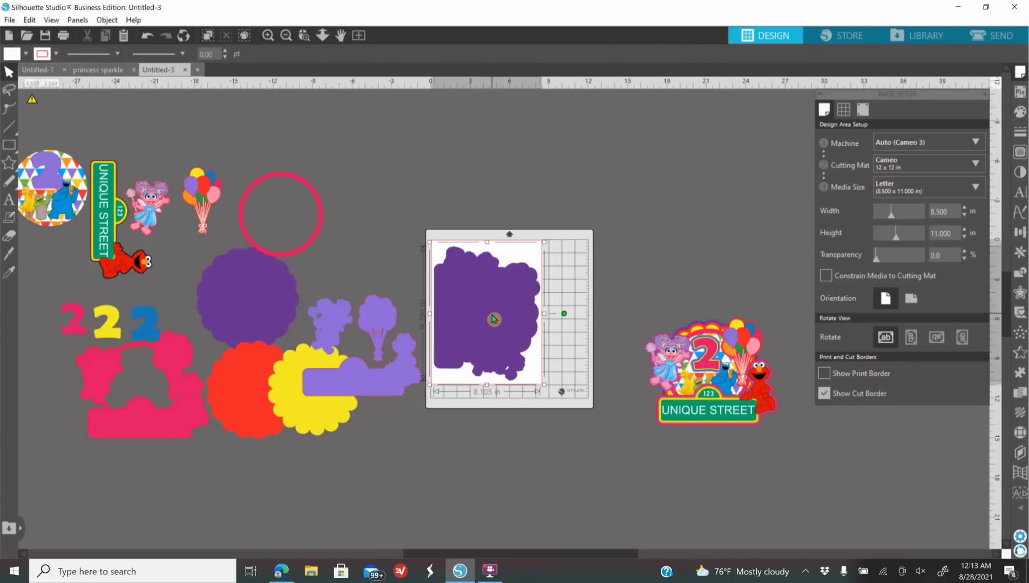
right_click(492, 319)
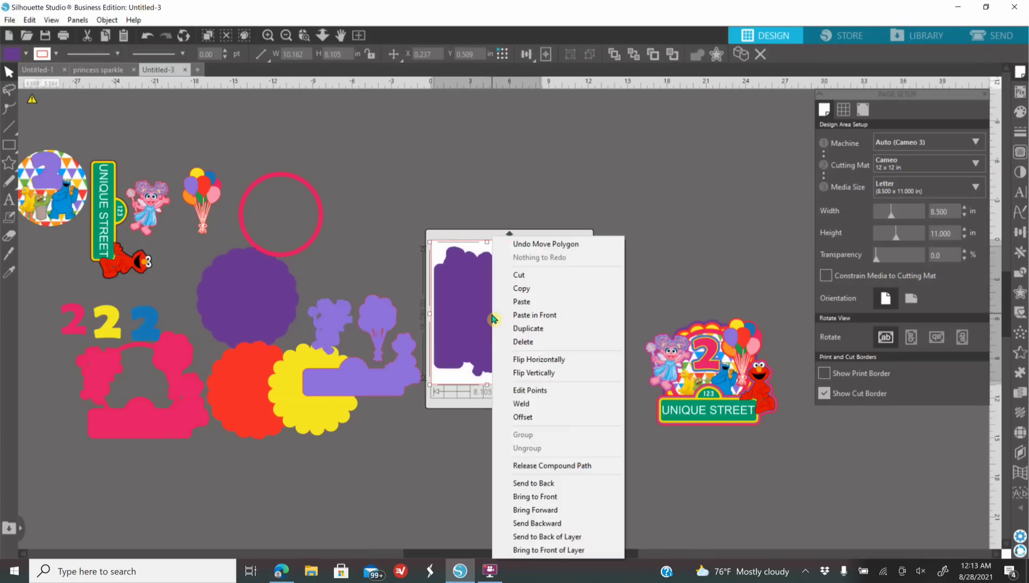
click(549, 360)
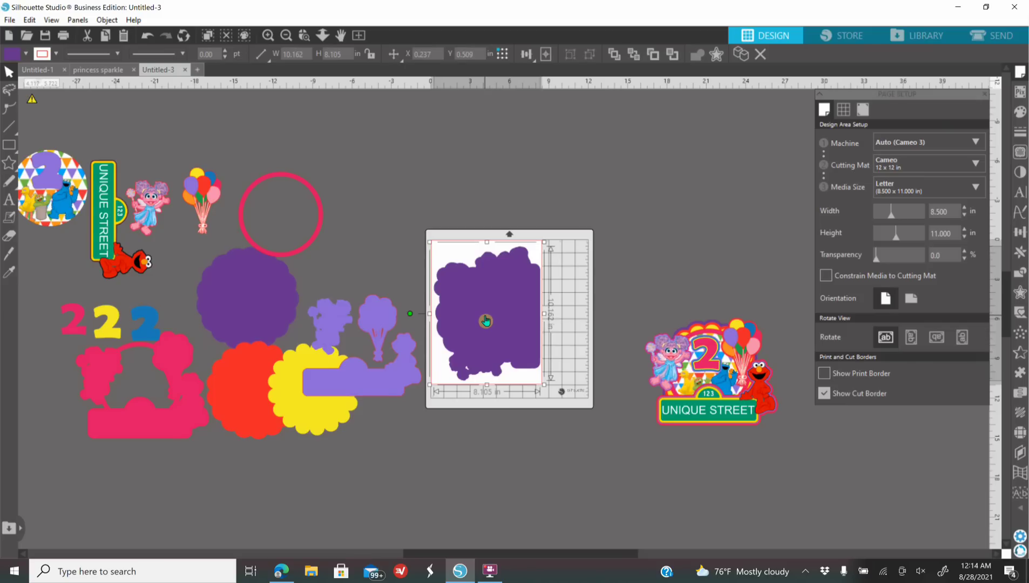
drag(485, 328, 685, 241)
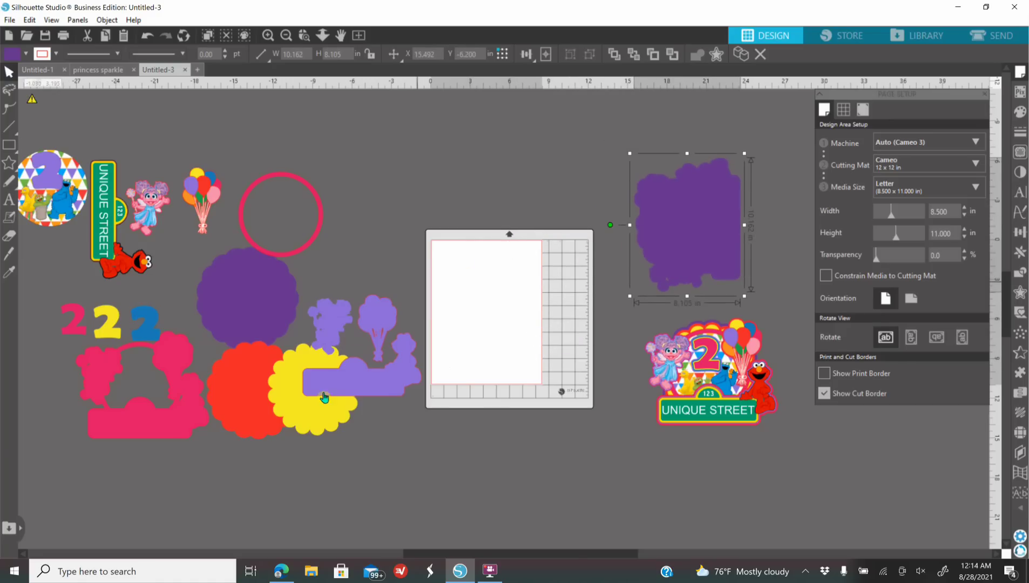
drag(344, 383, 482, 324)
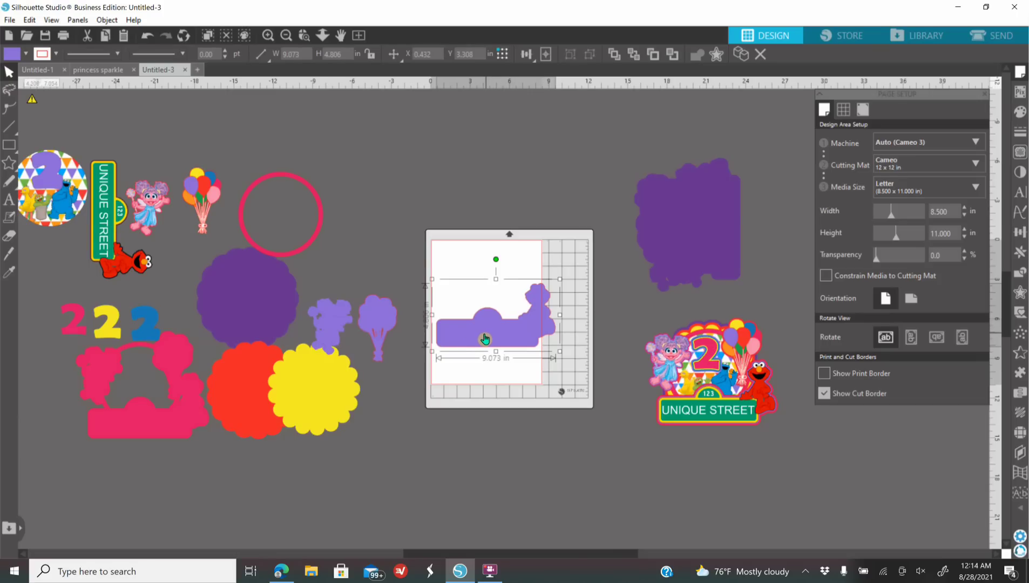
- Fill the light purple balloon silhouette with yellow-orange and move it up beside the mat, away from the other pieces
click(378, 336)
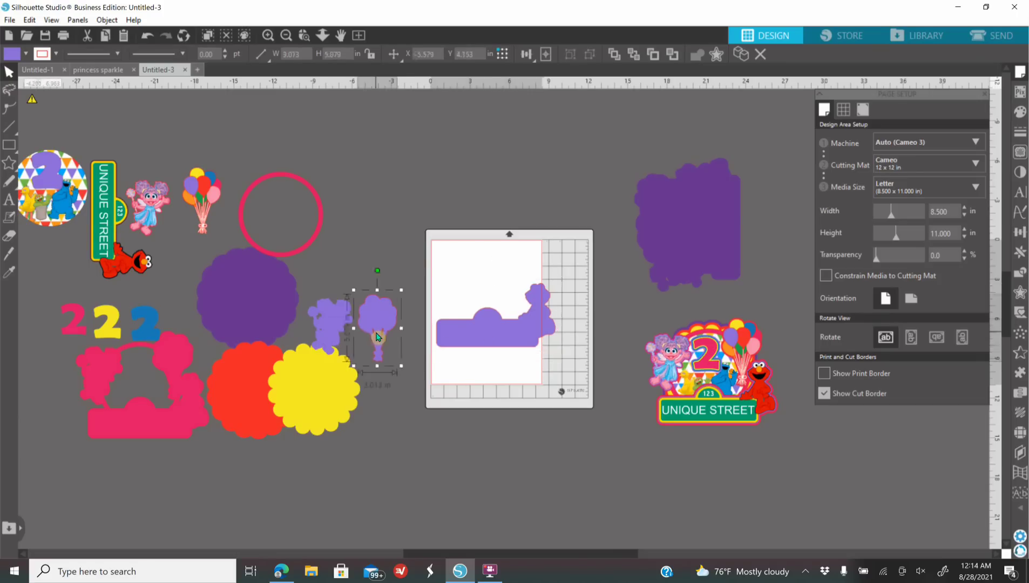
click(1020, 112)
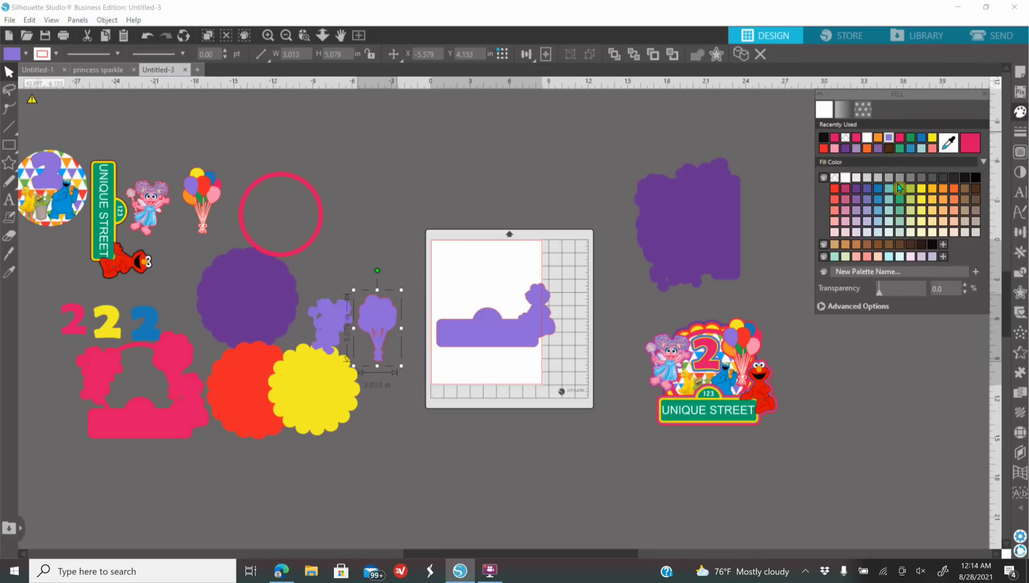
click(932, 188)
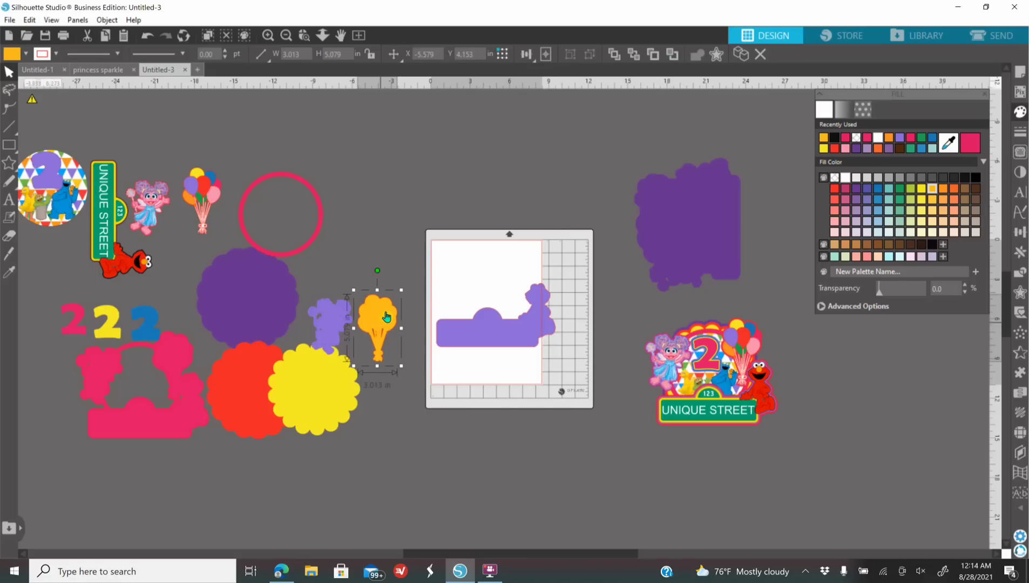
drag(375, 333, 384, 256)
- Reposition the light purple sign silhouette and rotate it a quarter turn to fit the letter page
drag(524, 328, 515, 351)
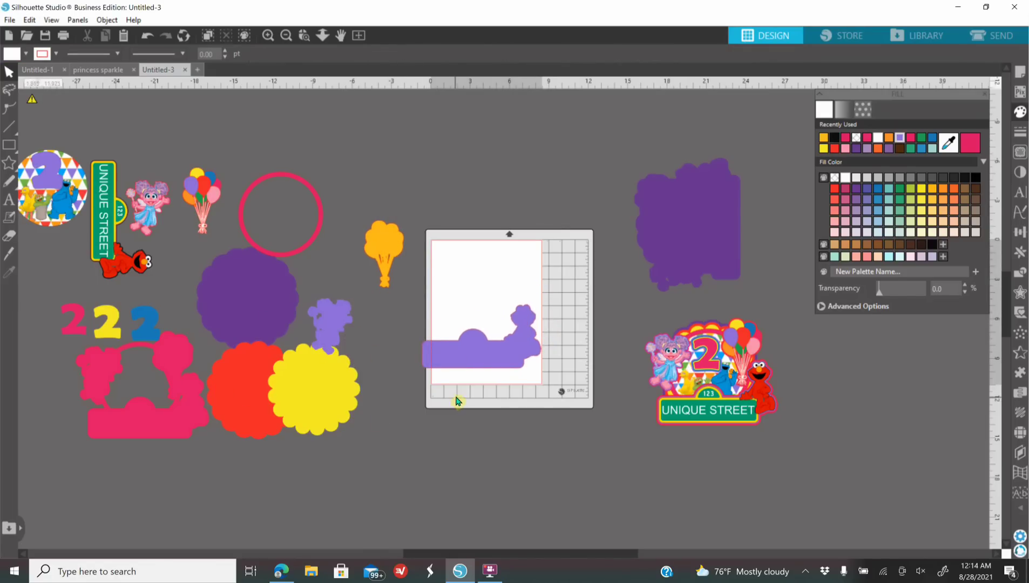
drag(491, 355, 502, 332)
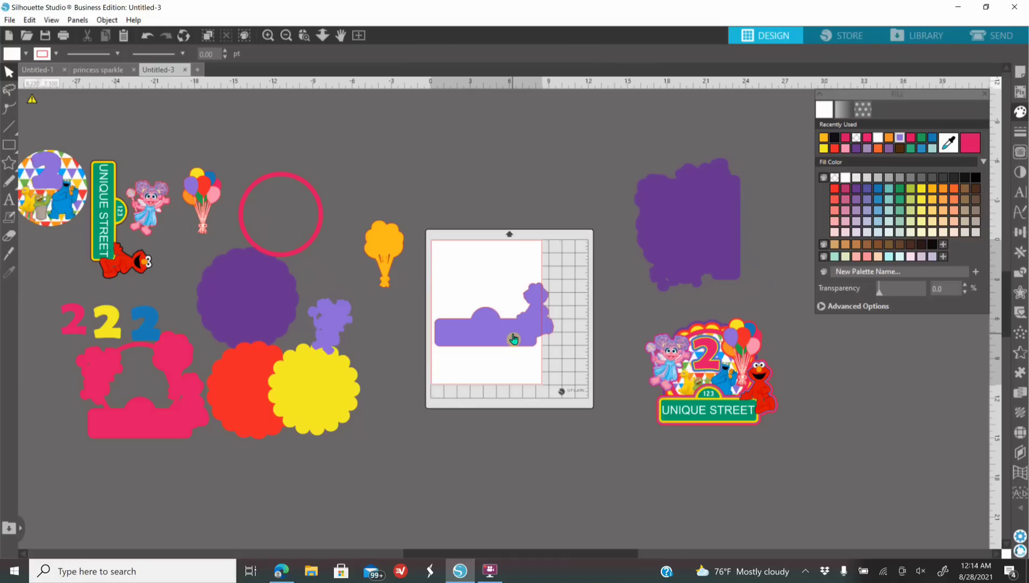
drag(513, 340, 465, 400)
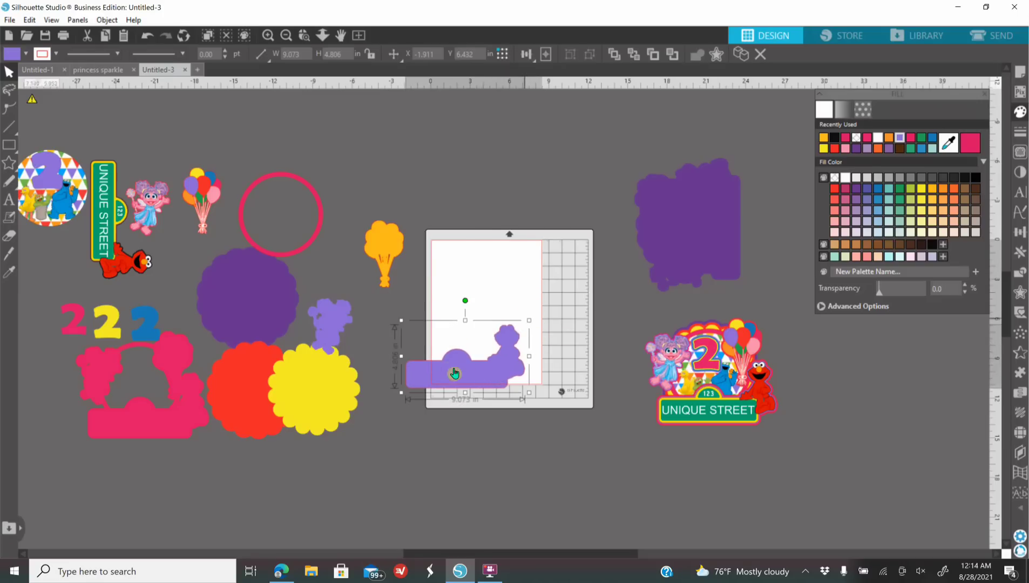
drag(465, 300, 538, 358)
drag(468, 403, 477, 345)
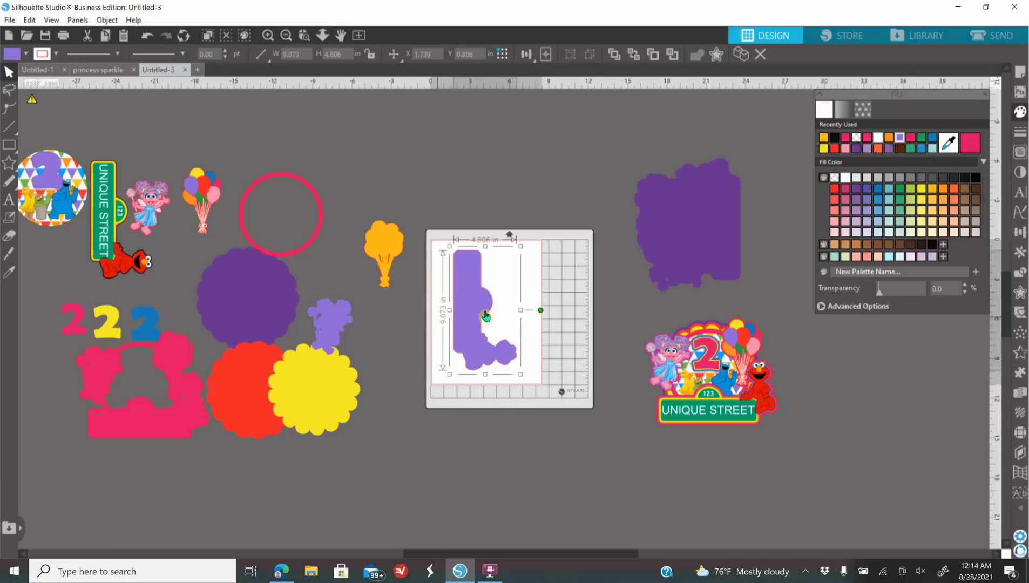
- Rotate the light purple sign silhouette upright and move it off the page, below the yellow scalloped circle
drag(541, 311, 484, 278)
drag(443, 340, 319, 453)
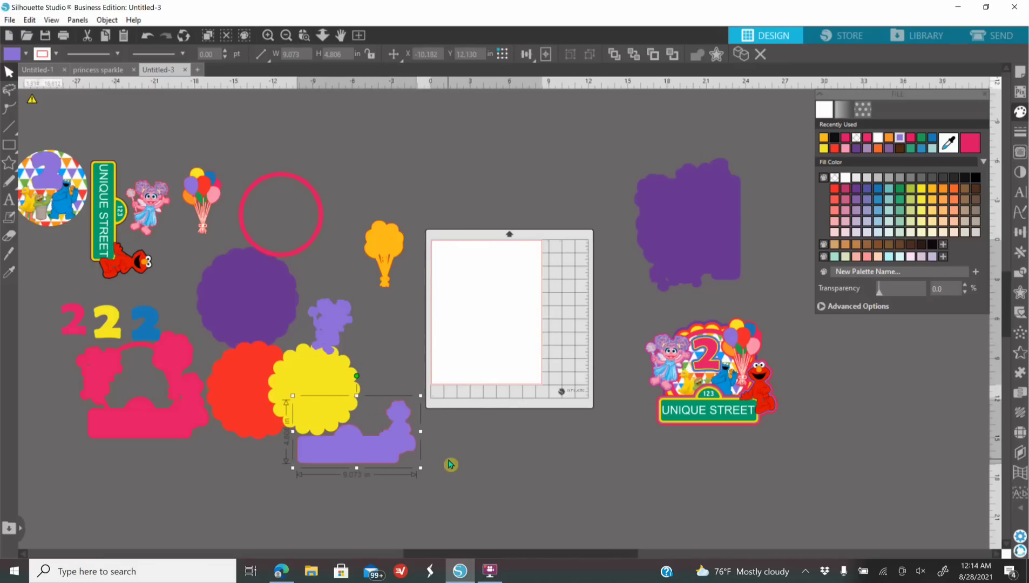
- Move the balloon bunch below the assembled topper, ungroup it and spread the coloured balloons, strings and white base apart
drag(203, 195, 628, 458)
right_click(628, 457)
click(668, 315)
drag(637, 458, 643, 406)
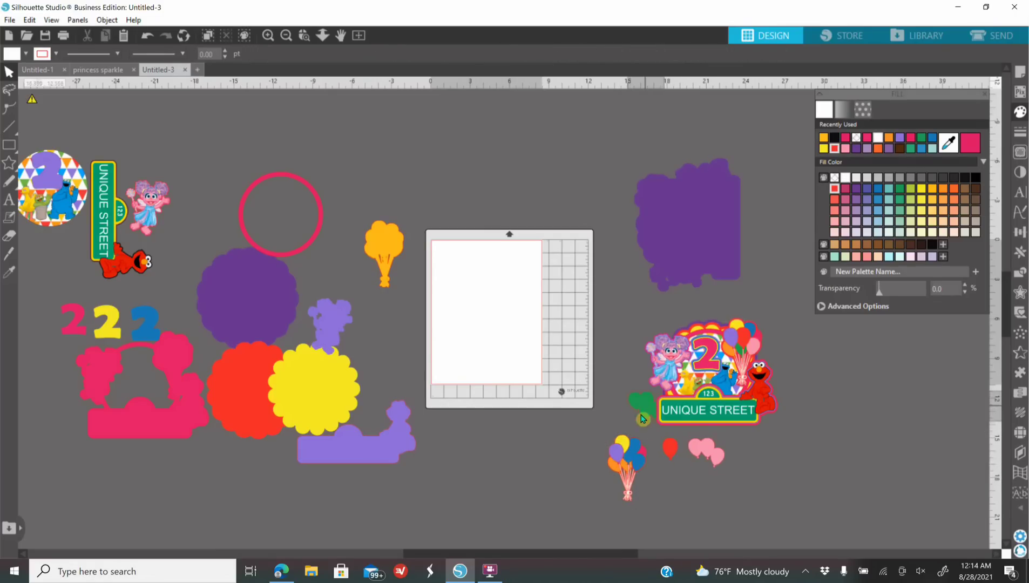
drag(621, 453, 706, 473)
drag(728, 399, 760, 375)
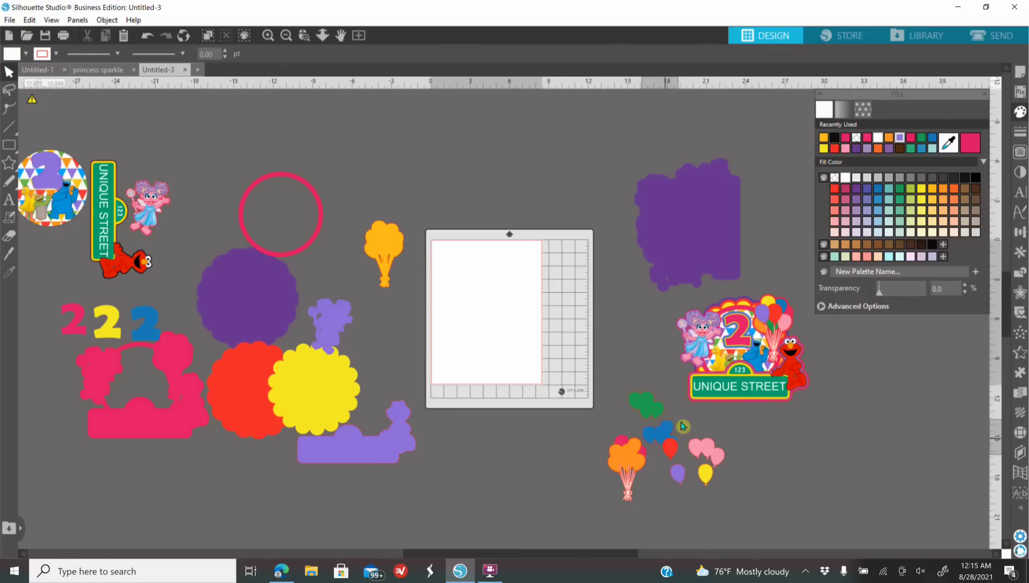
drag(630, 454, 678, 426)
drag(632, 469, 594, 466)
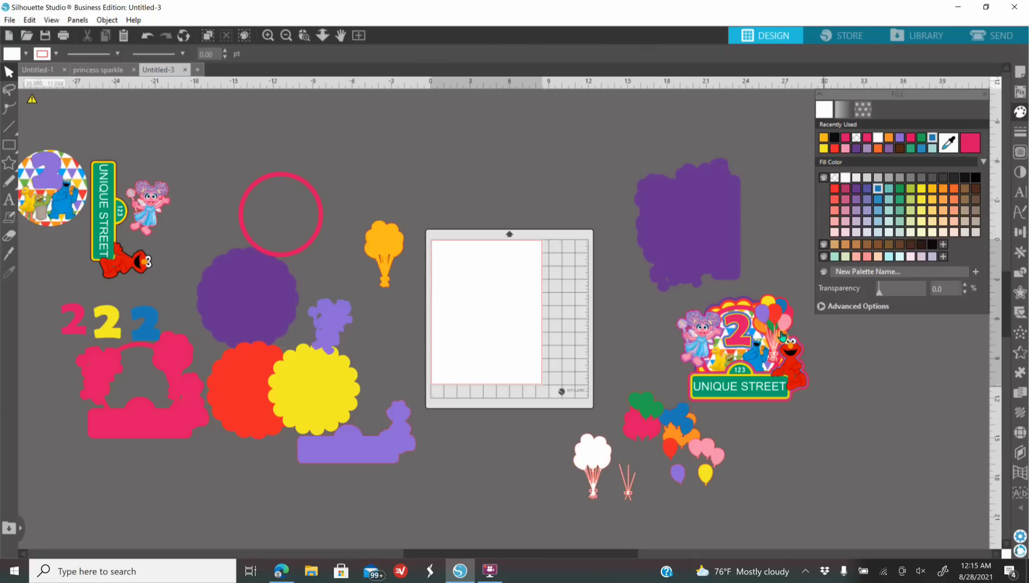
- Position the pink ring on the letter page to check its fit and move it back off, above the dark purple scalloped circle
drag(307, 241, 513, 341)
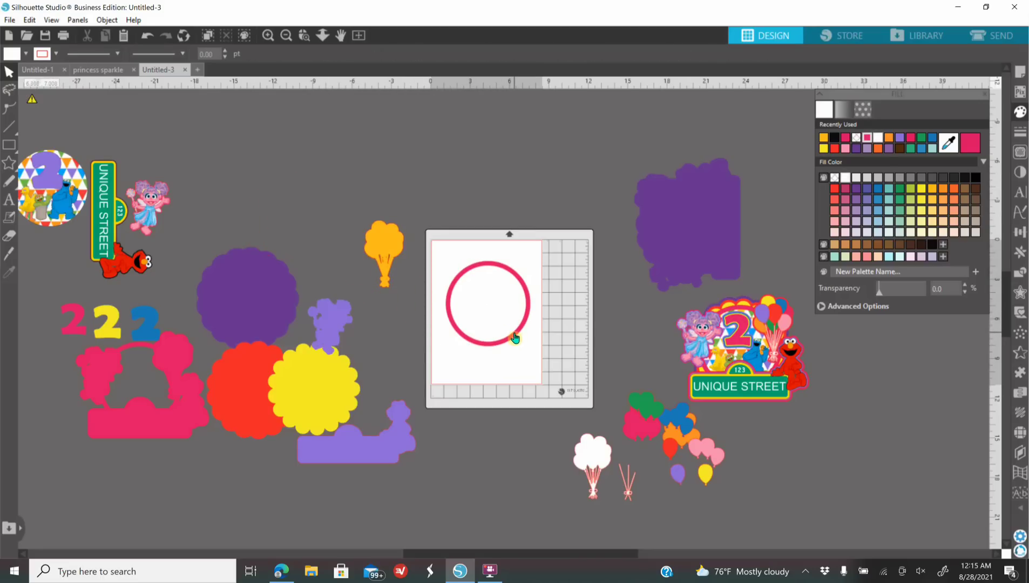
drag(512, 339, 504, 326)
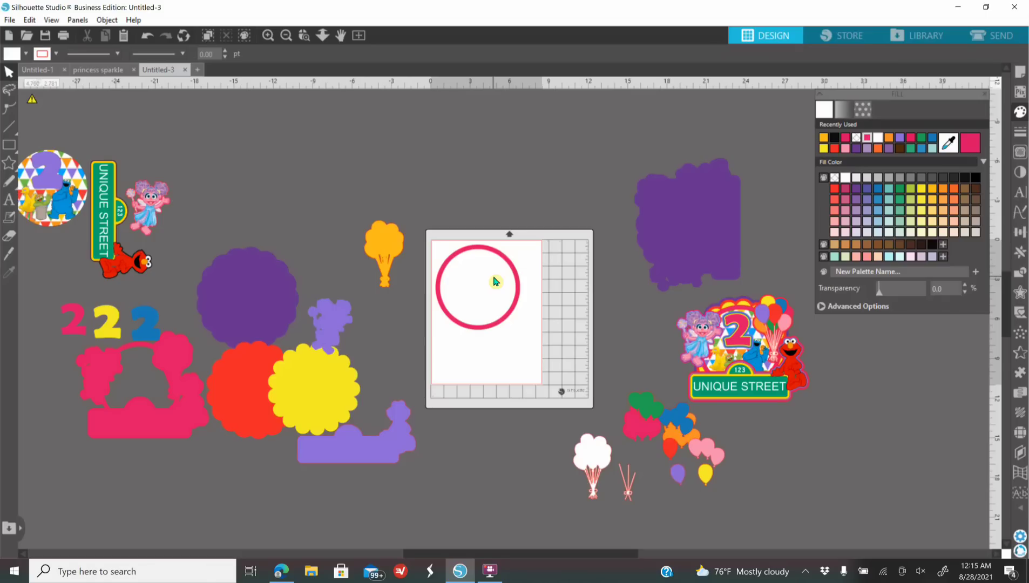
drag(504, 318, 506, 321)
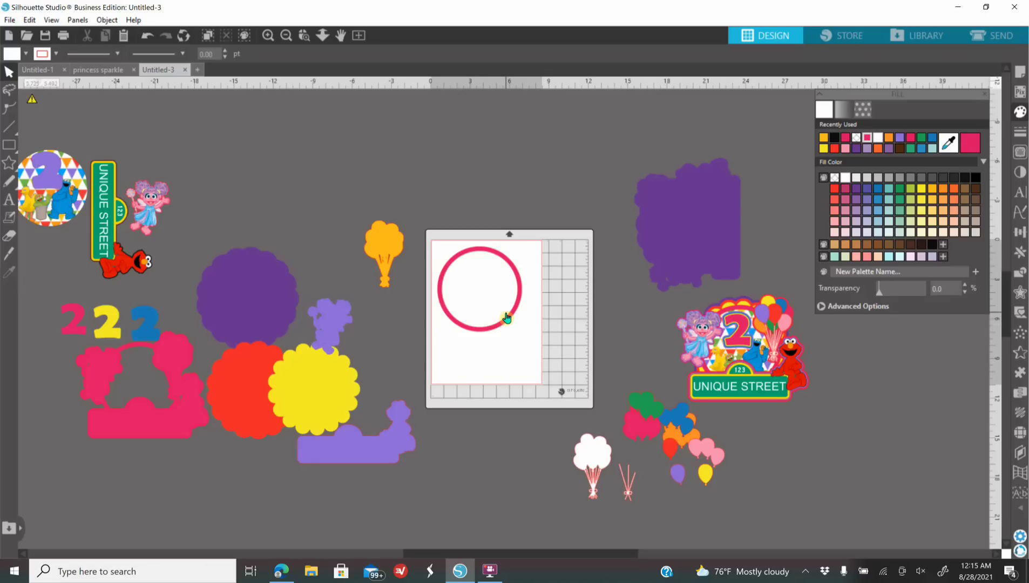
drag(500, 317, 406, 252)
- Place a duplicate of the pink ring above the mat and release its compound path
drag(336, 239, 481, 189)
right_click(306, 227)
click(347, 318)
right_click(482, 188)
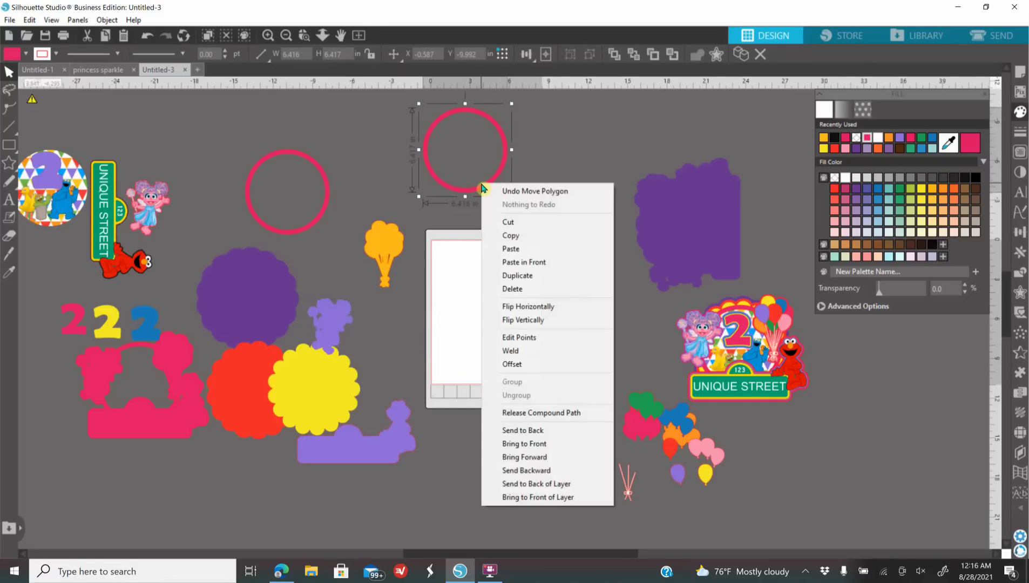
click(551, 420)
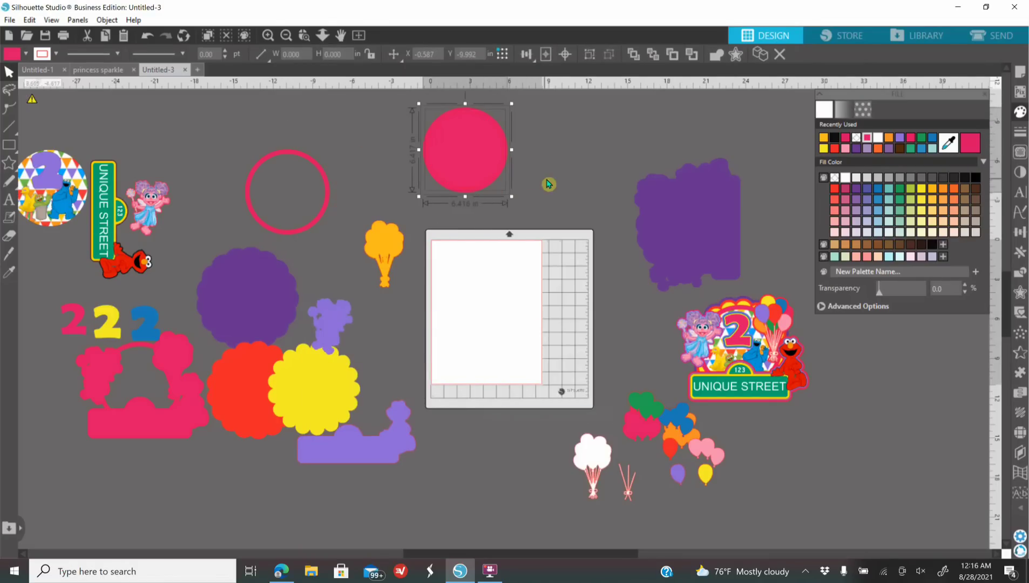
- Position the solid pink circle on the letter page to check its fit and move it off, below the red scalloped circle
drag(468, 156, 540, 273)
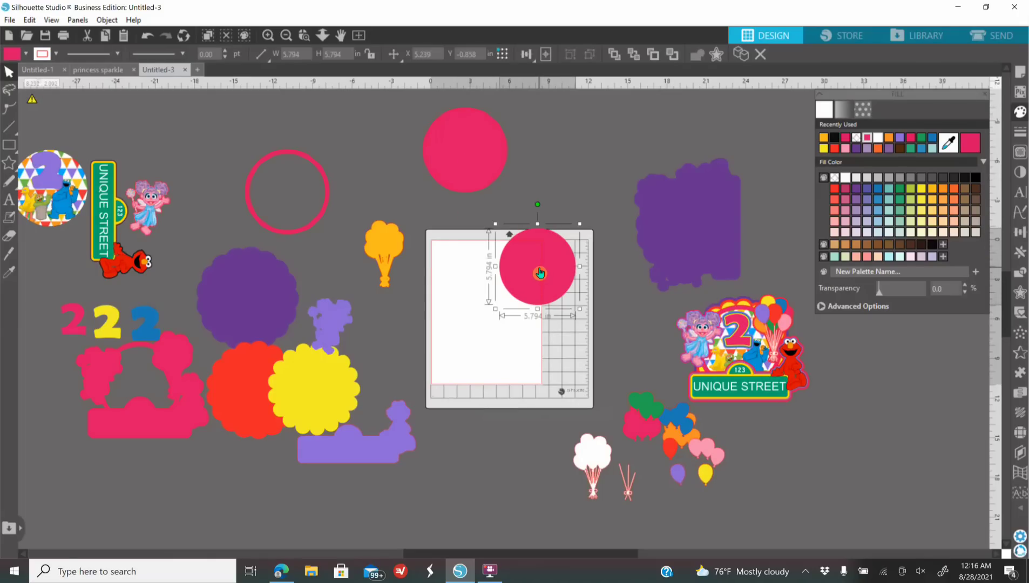
key(ctrl+z)
drag(449, 166, 475, 281)
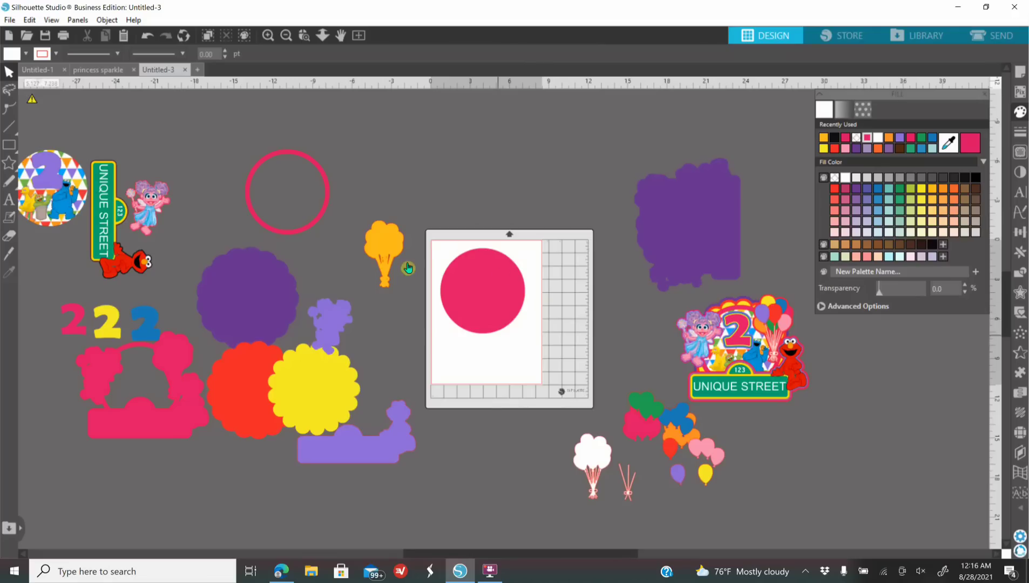
drag(483, 299, 254, 493)
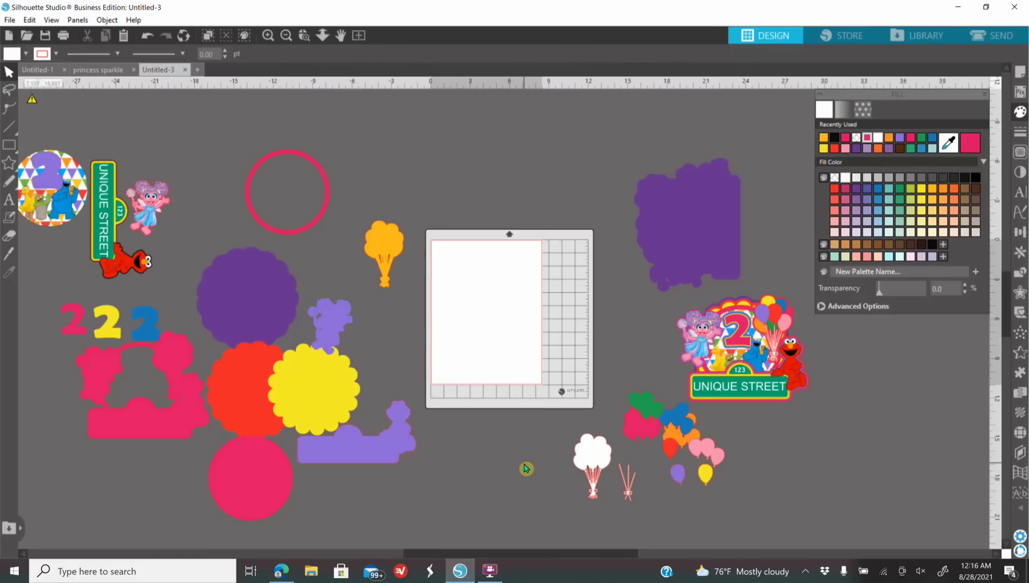